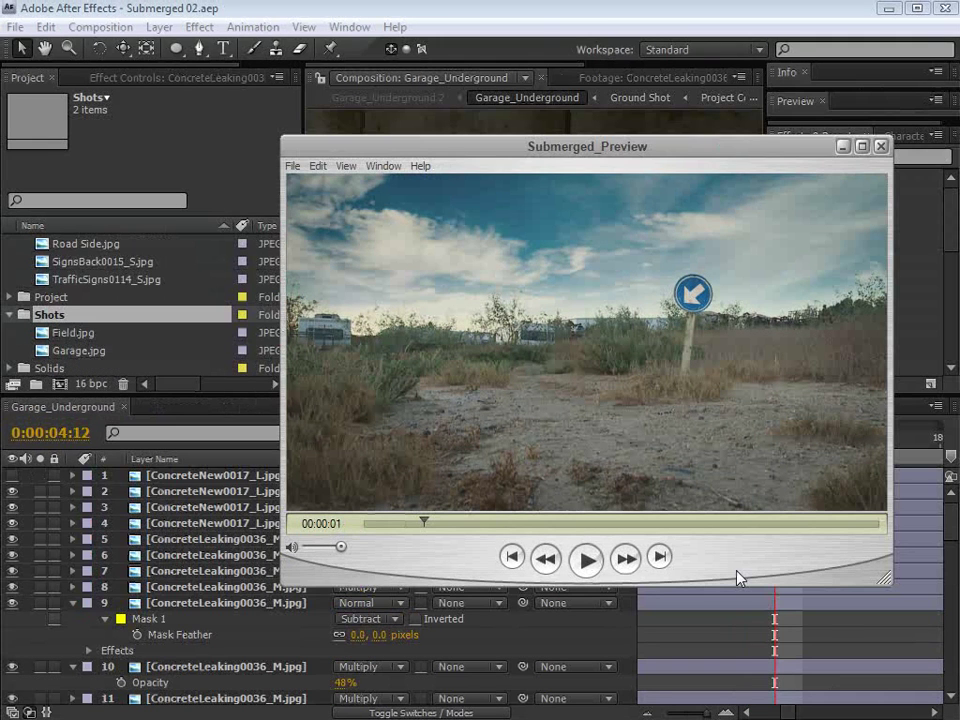
Step: Play the Submerged_Preview movie and scrub through its field and garage shots
left_click(585, 560)
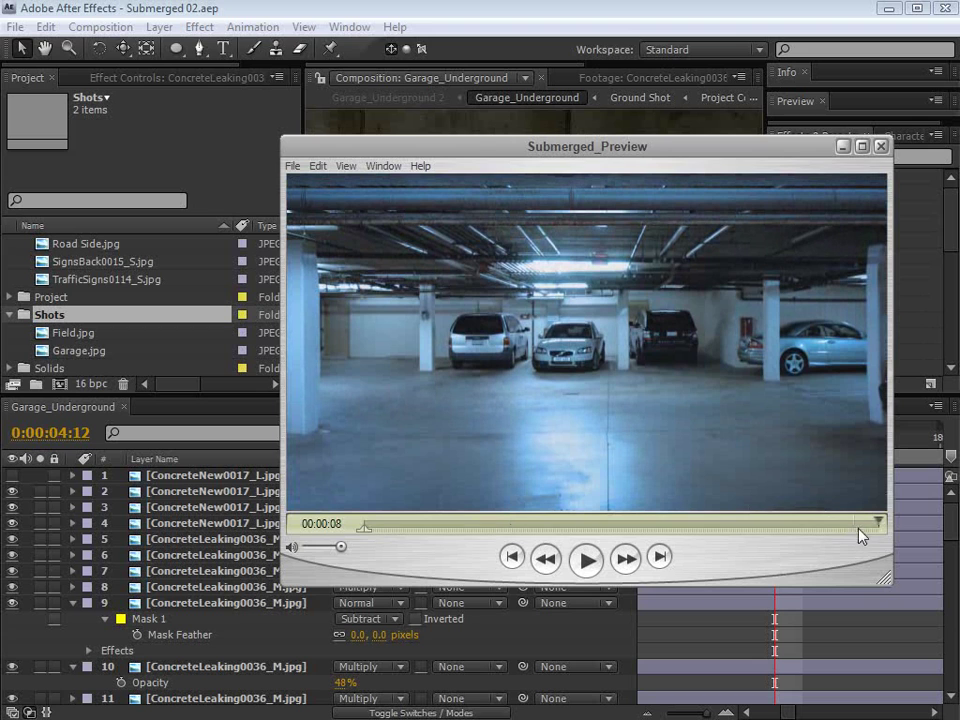
left_click_drag(498, 526, 429, 531)
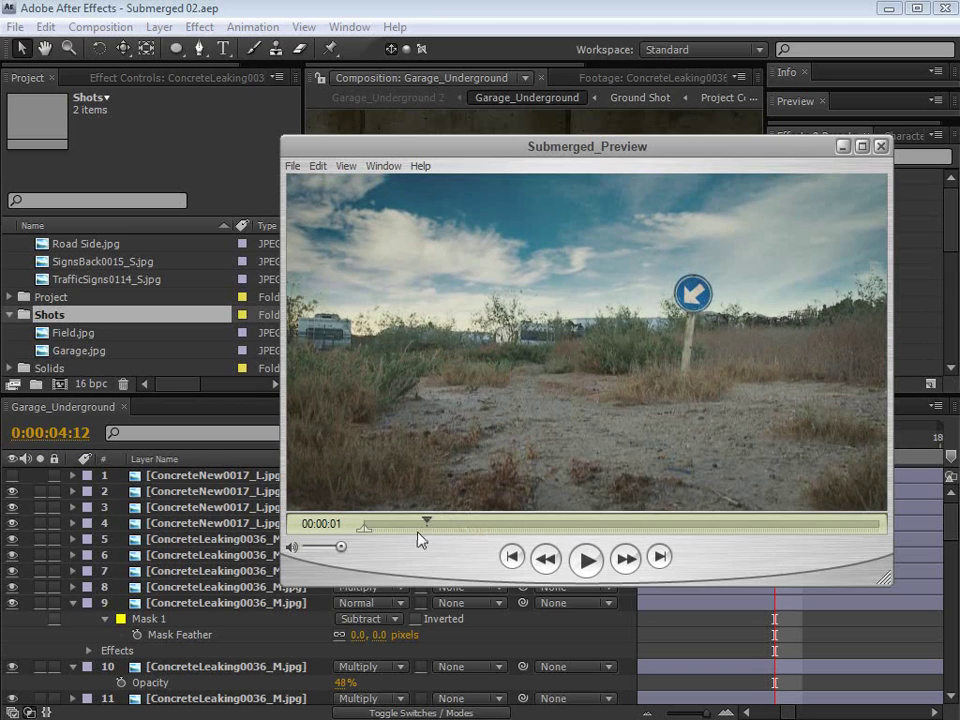
left_click_drag(429, 523, 681, 523)
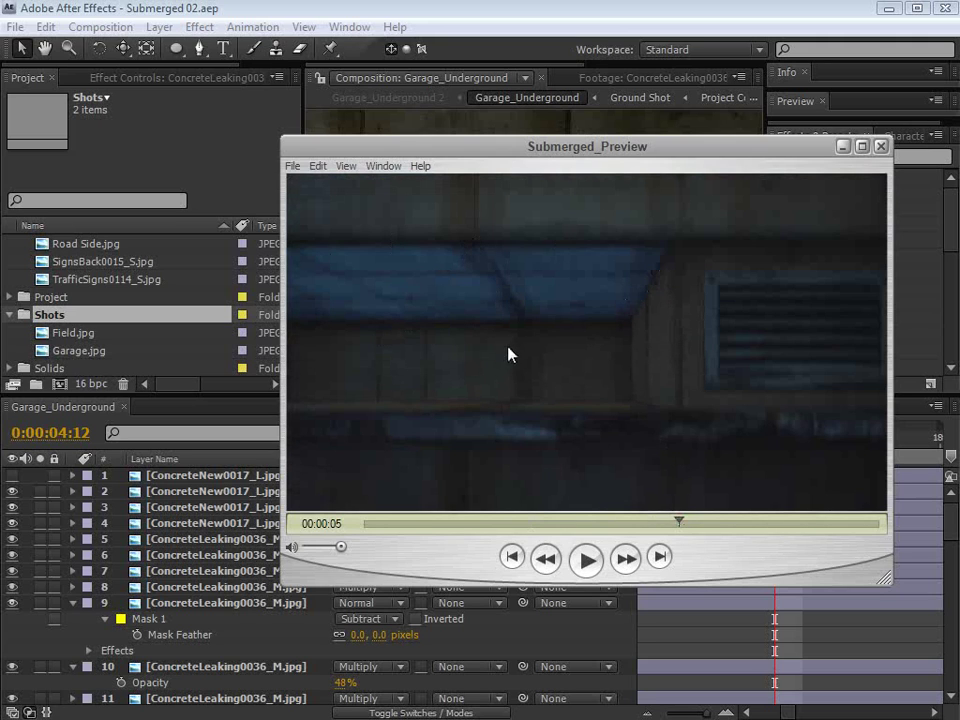
mouse_move(679, 522)
left_mouse_down()
mouse_move(669, 523)
mouse_move(679, 522)
left_mouse_up()
left_click_drag(683, 522, 805, 540)
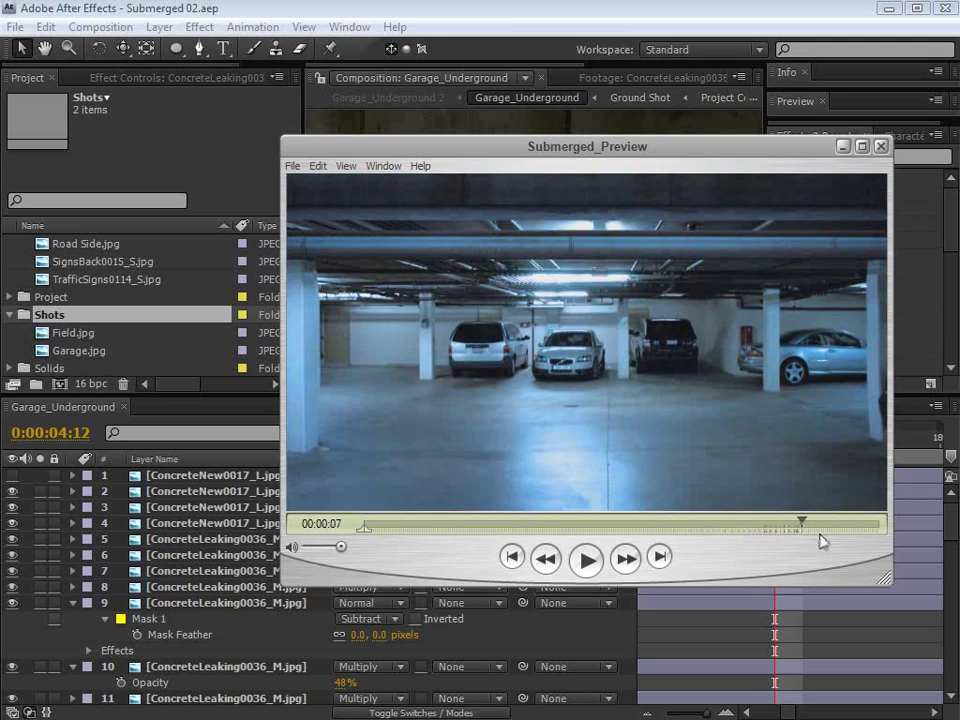
Step: Switch to Firefox to look at the 3D Vanishing Point and 3D Camera Projection 2 tutorial entries, and return to After Effects
key("alt+Tab")
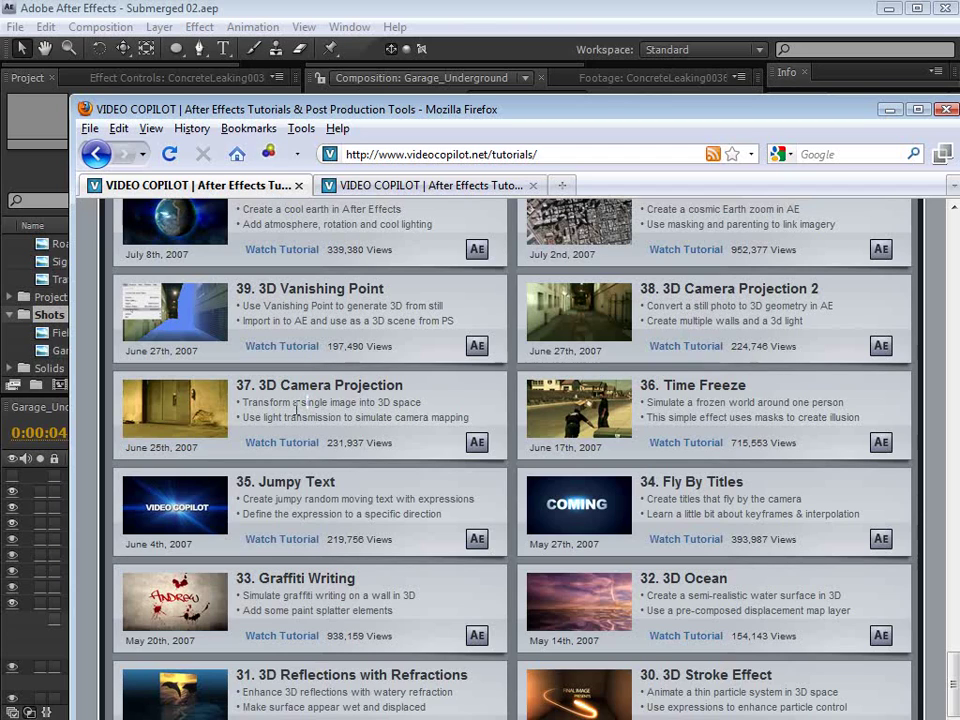
left_click_drag(296, 305, 313, 318)
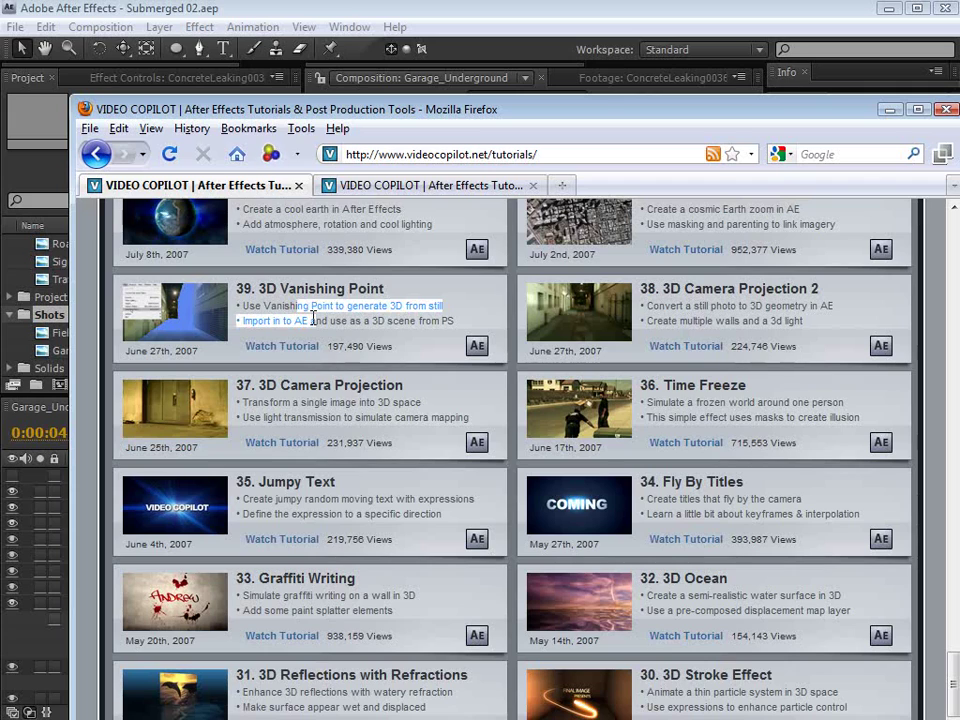
left_click(313, 318)
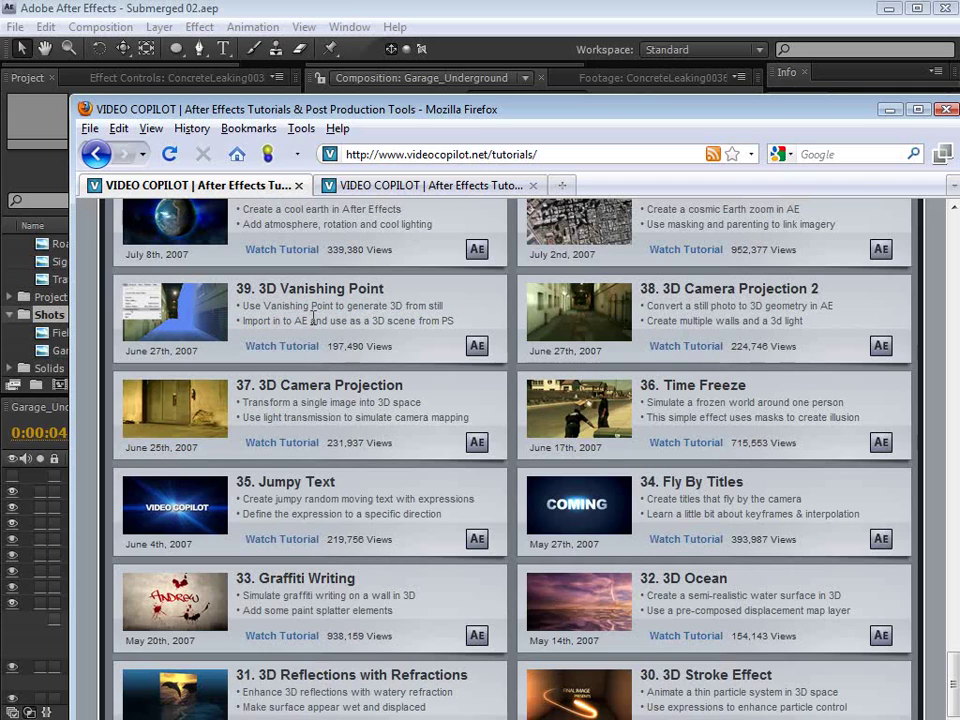
left_click_drag(765, 305, 773, 318)
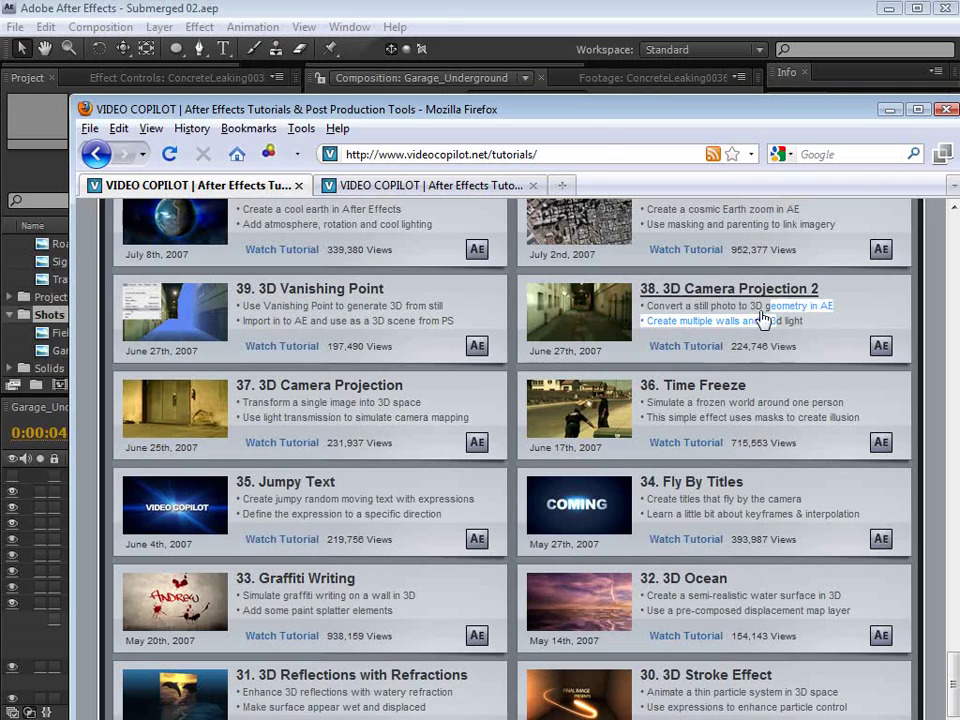
left_click(332, 7)
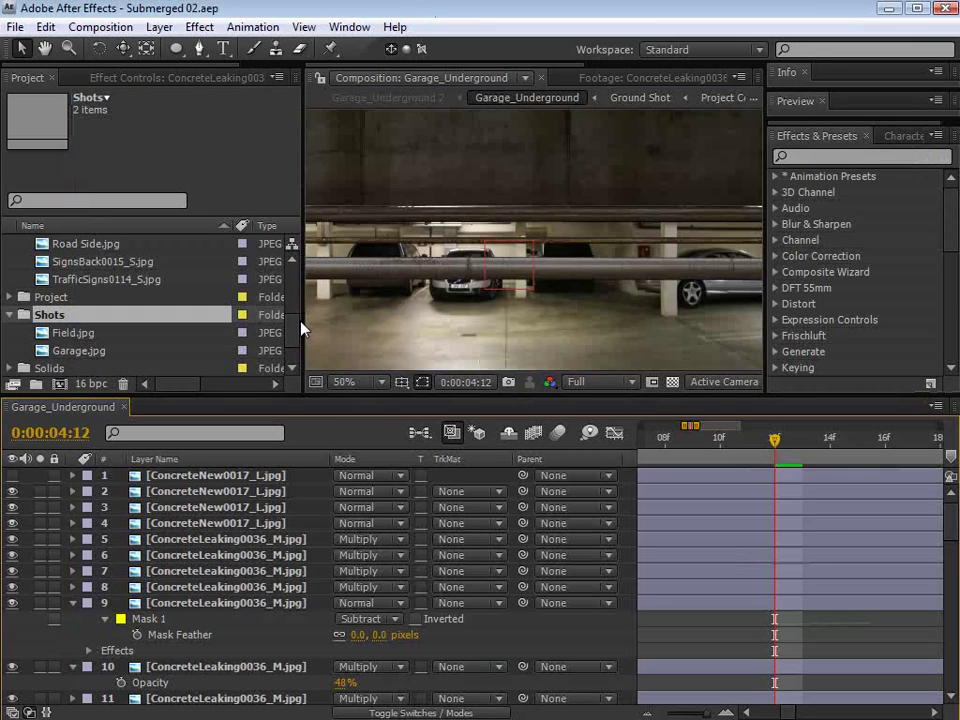
Step: Create a new composition from the Garage.jpg still in the Shots folder
left_click(44, 333)
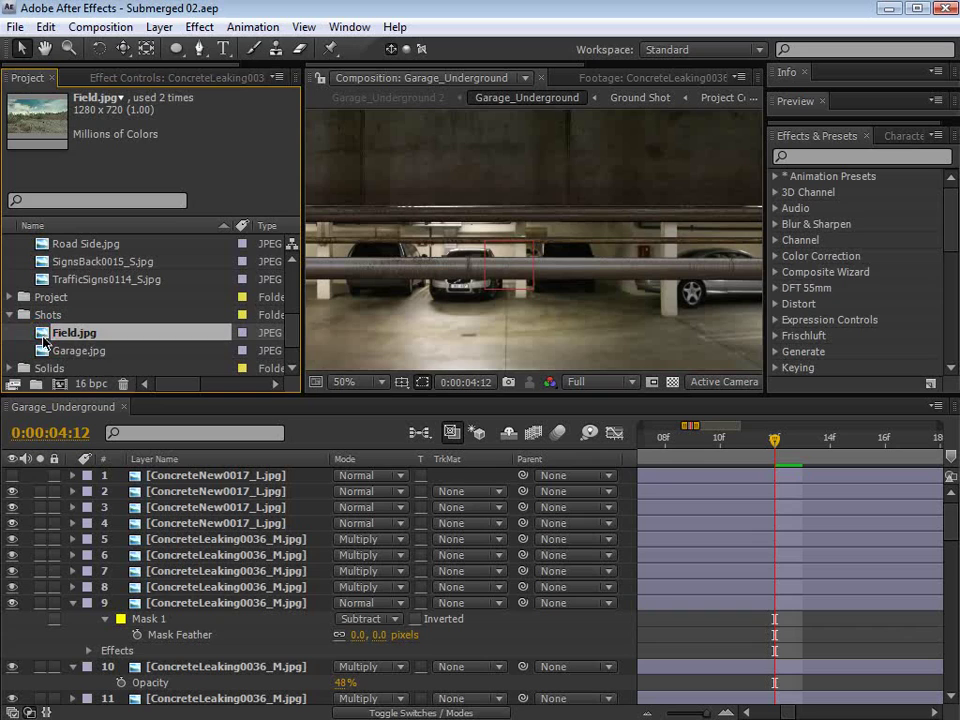
left_click(43, 350)
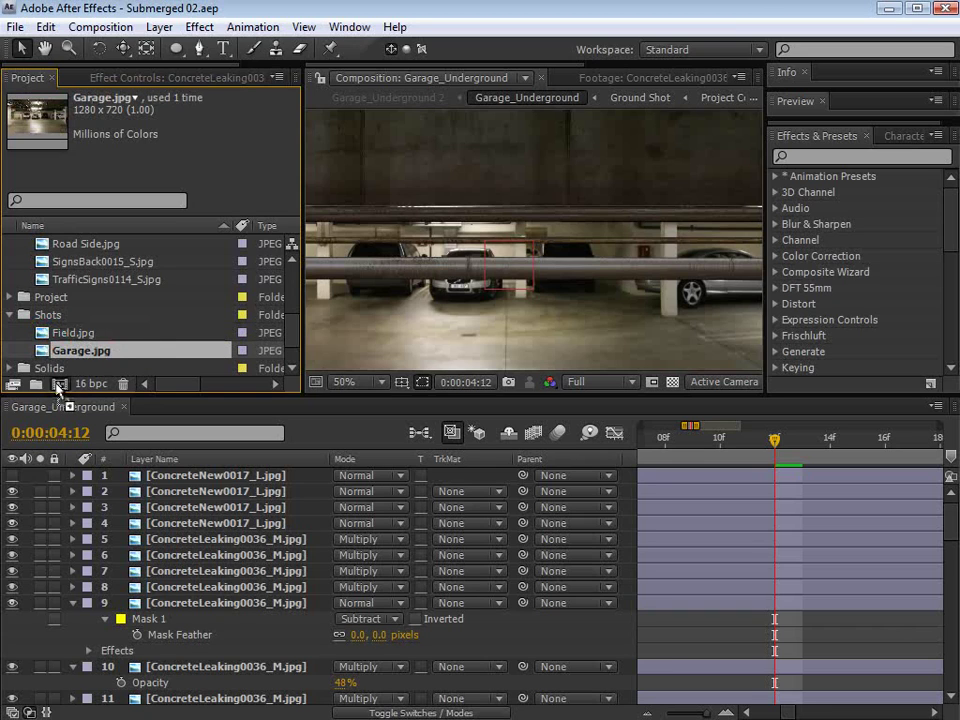
left_click_drag(57, 390, 58, 389)
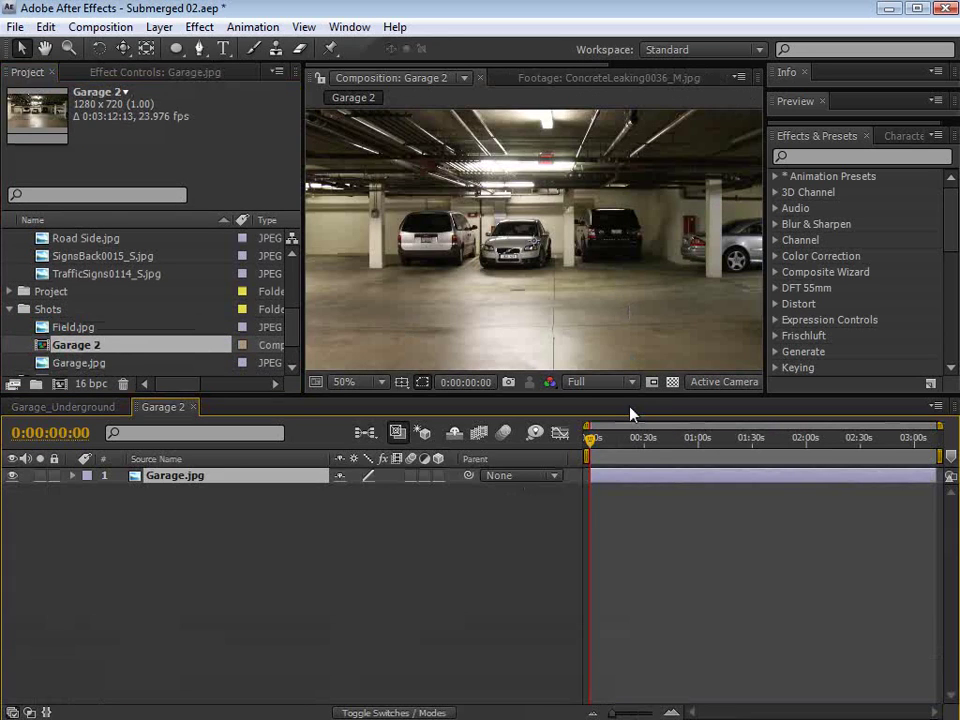
Step: Enlarge the composition viewer in the workspace and display the garage image at 50% magnification
key("comma")
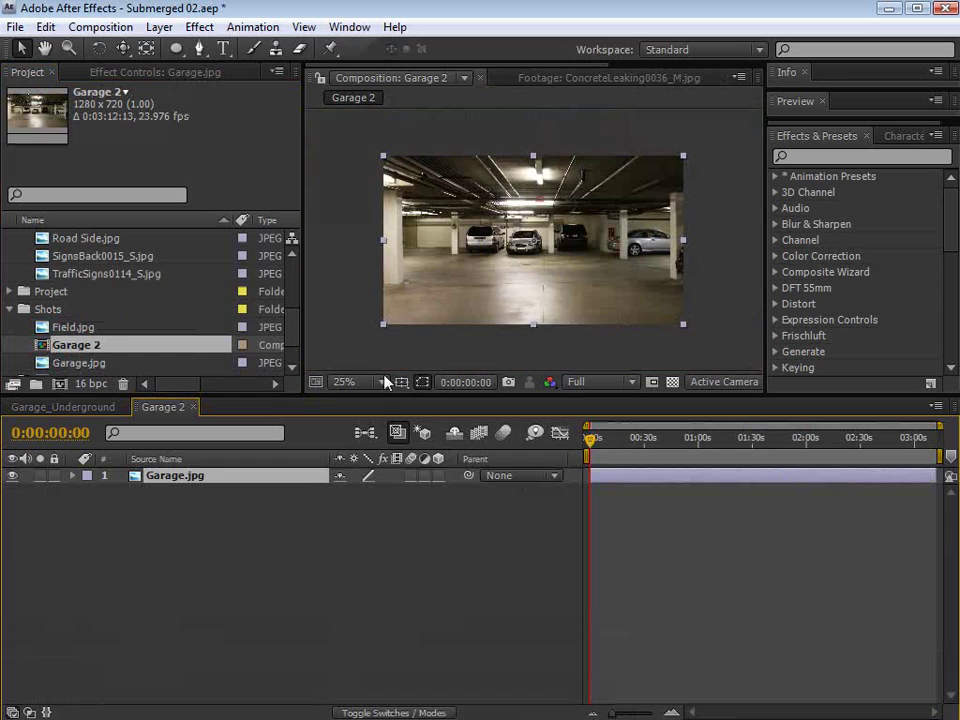
left_click_drag(303, 395, 262, 490)
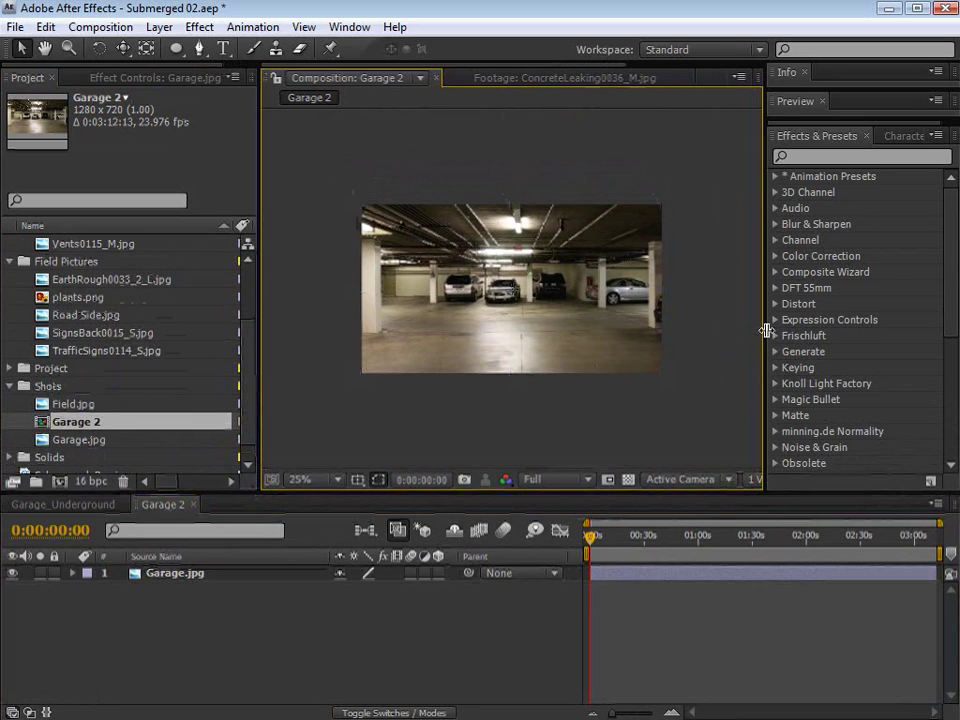
left_click_drag(767, 331, 815, 338)
key("period")
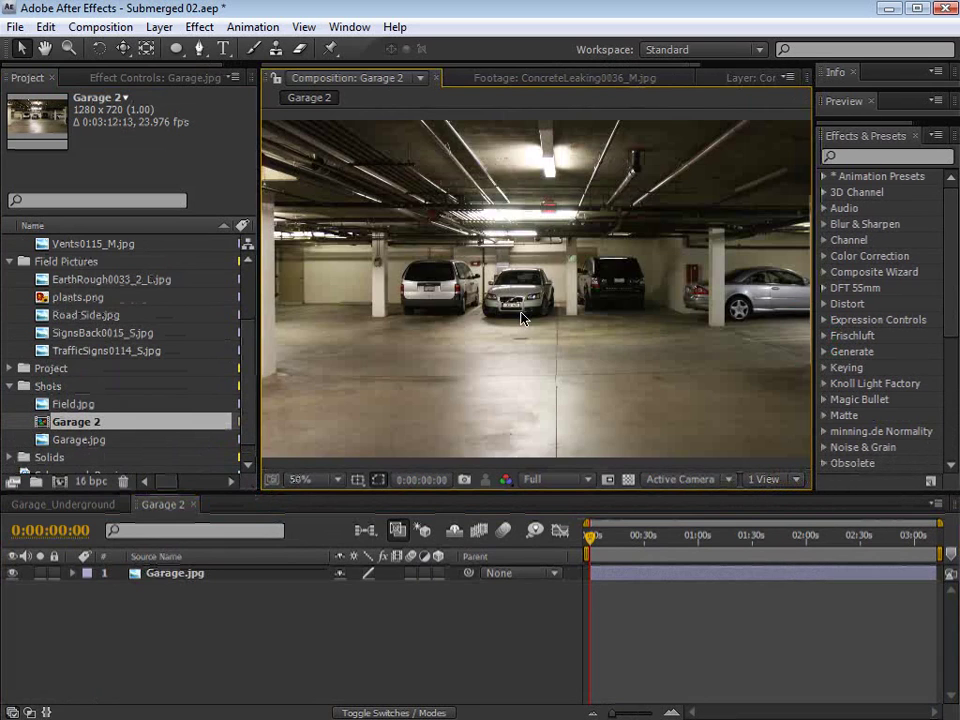
Step: Add a camera layer with the 24mm preset to the garage composition
left_click(159, 27)
mouse_move(180, 48)
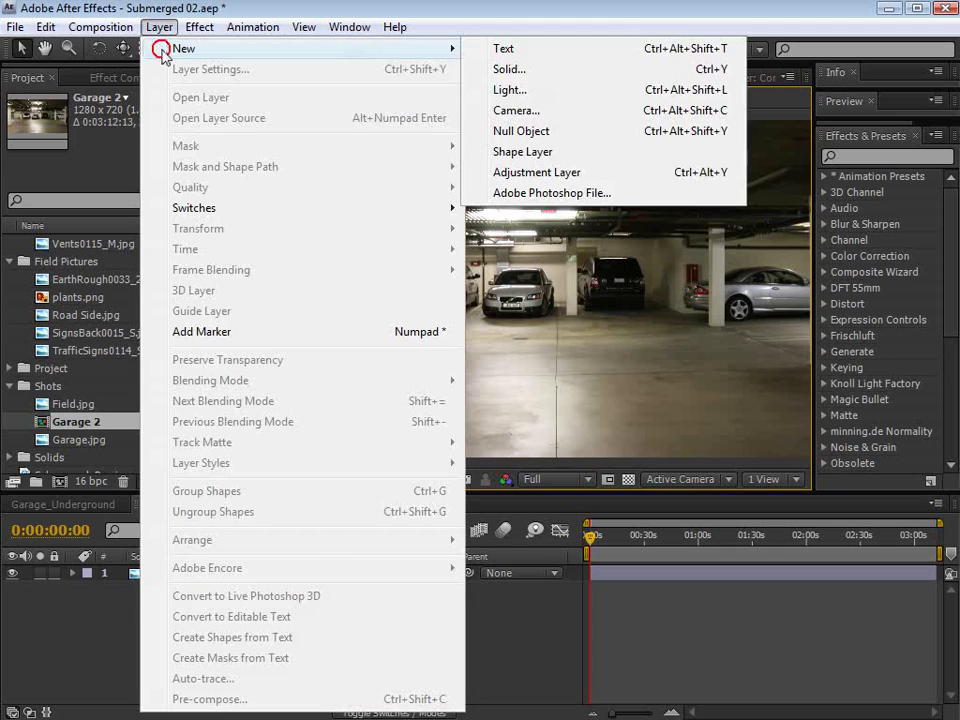
left_click(520, 111)
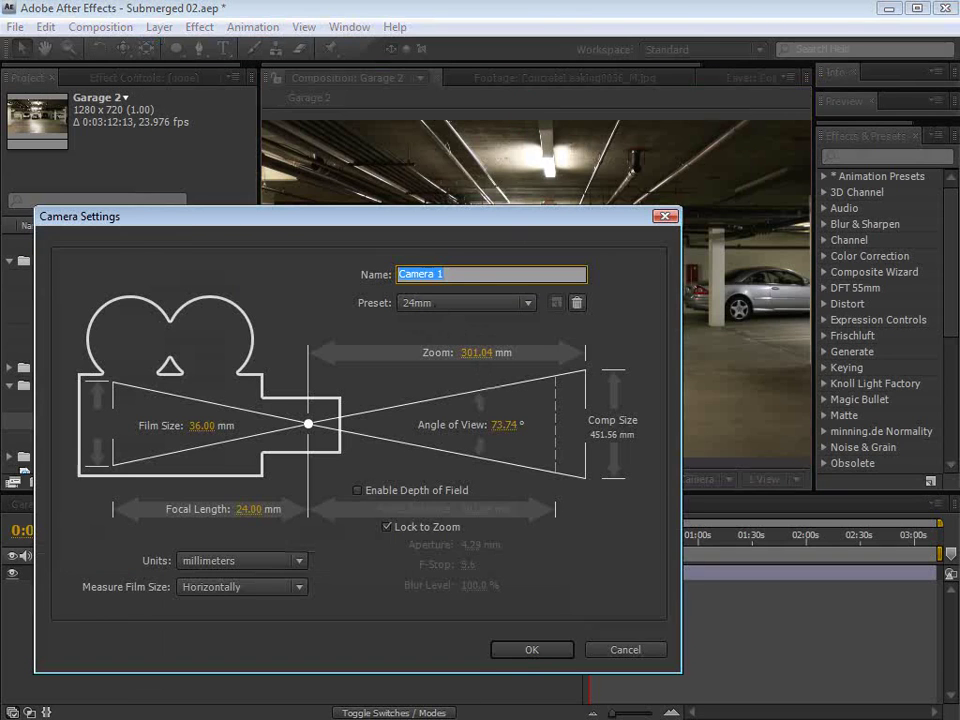
left_click(527, 652)
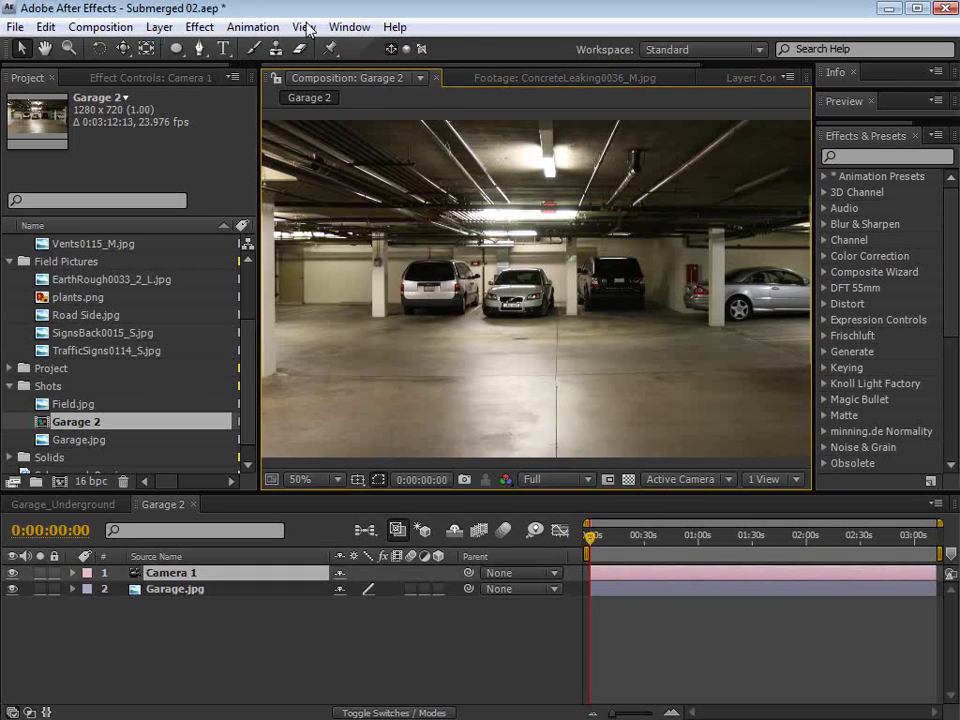
Step: Add a white Spot light with 100% intensity, a 180° cone angle, 50% cone feather and shadow casting on
left_click(159, 27)
mouse_move(300, 48)
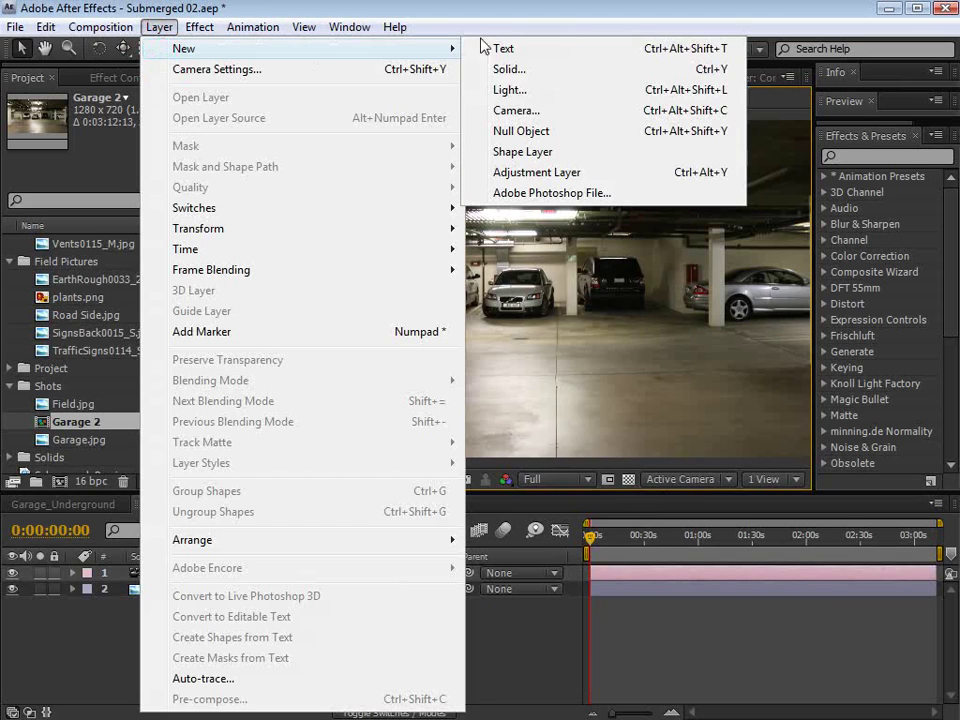
left_click(510, 90)
left_click(396, 242)
left_click(411, 286)
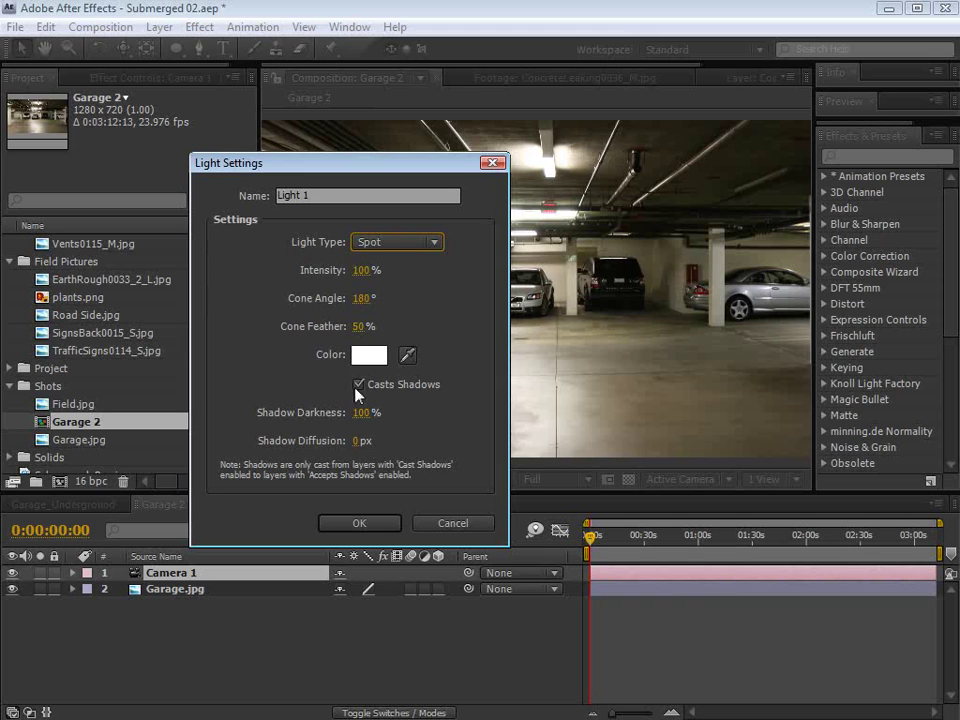
left_click(362, 524)
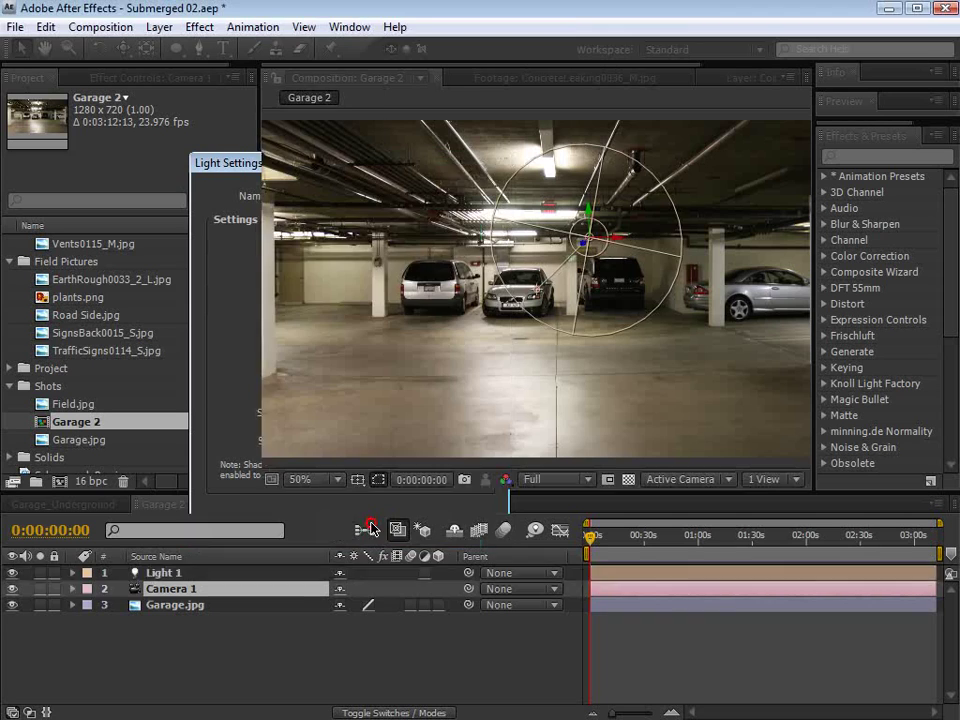
Step: Add a white (FFFFFF) solid layer of 1280 x 720 px above the garage image
left_click(159, 27)
mouse_move(170, 47)
left_click(549, 68)
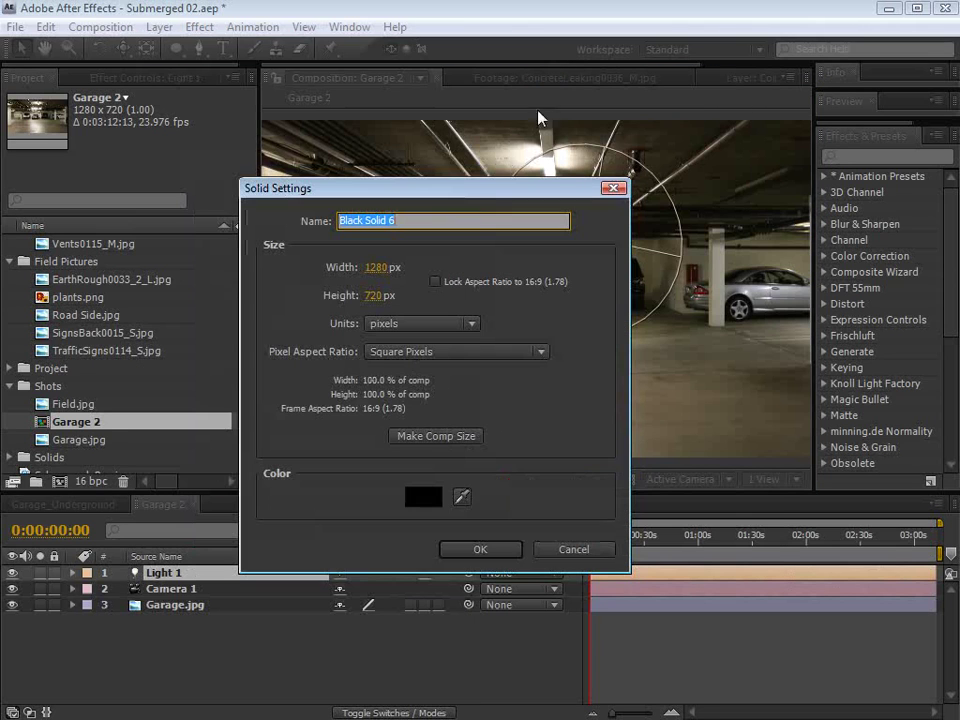
left_click(422, 503)
left_click_drag(443, 506, 289, 300)
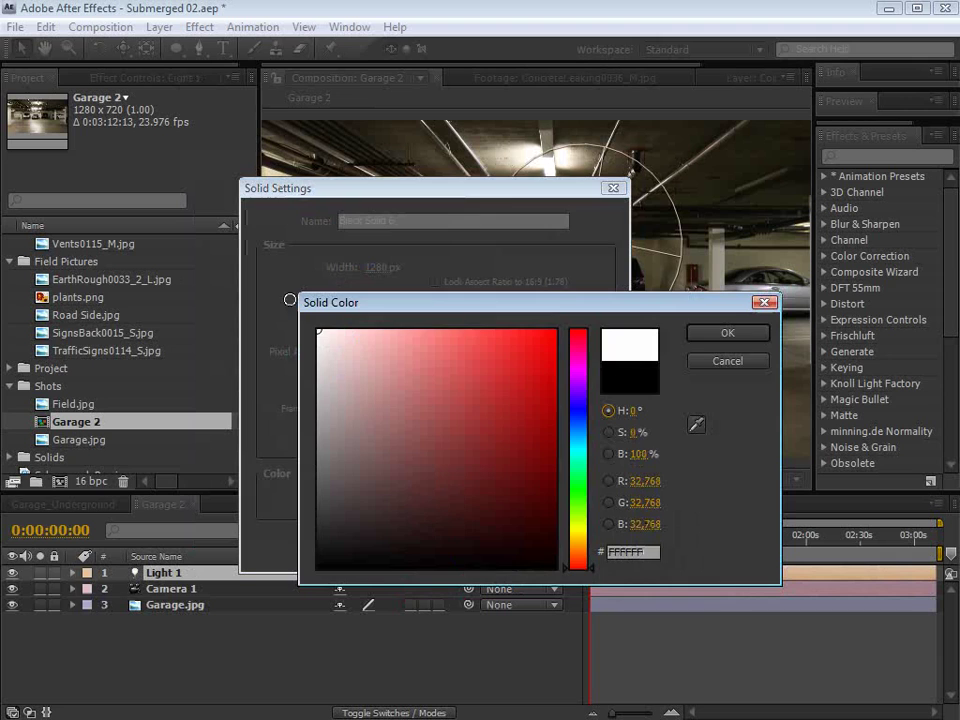
left_click(729, 338)
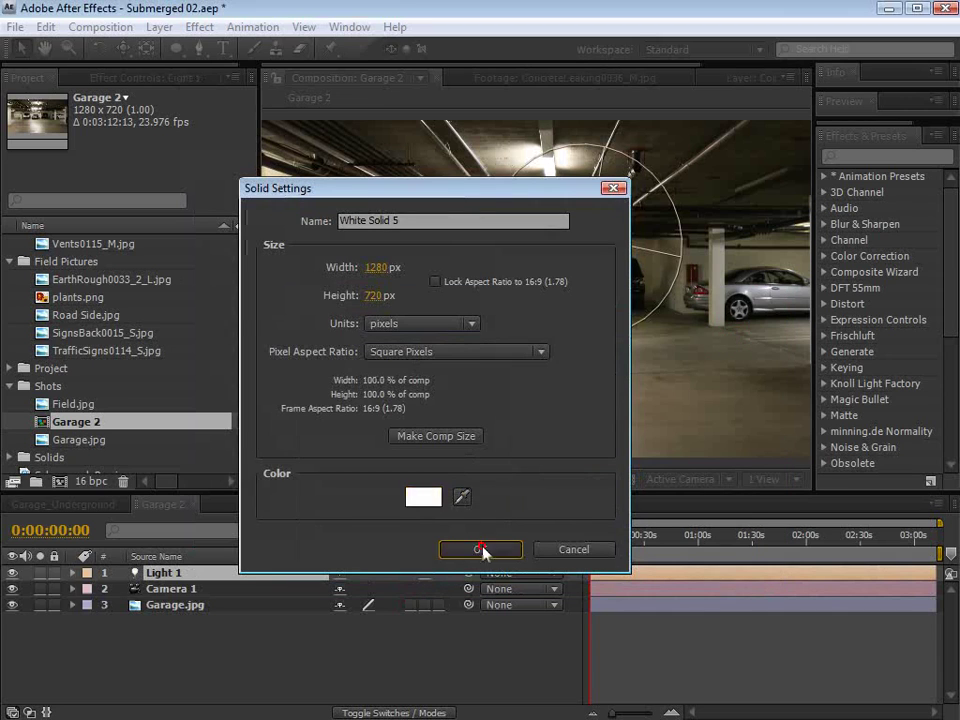
left_click(472, 549)
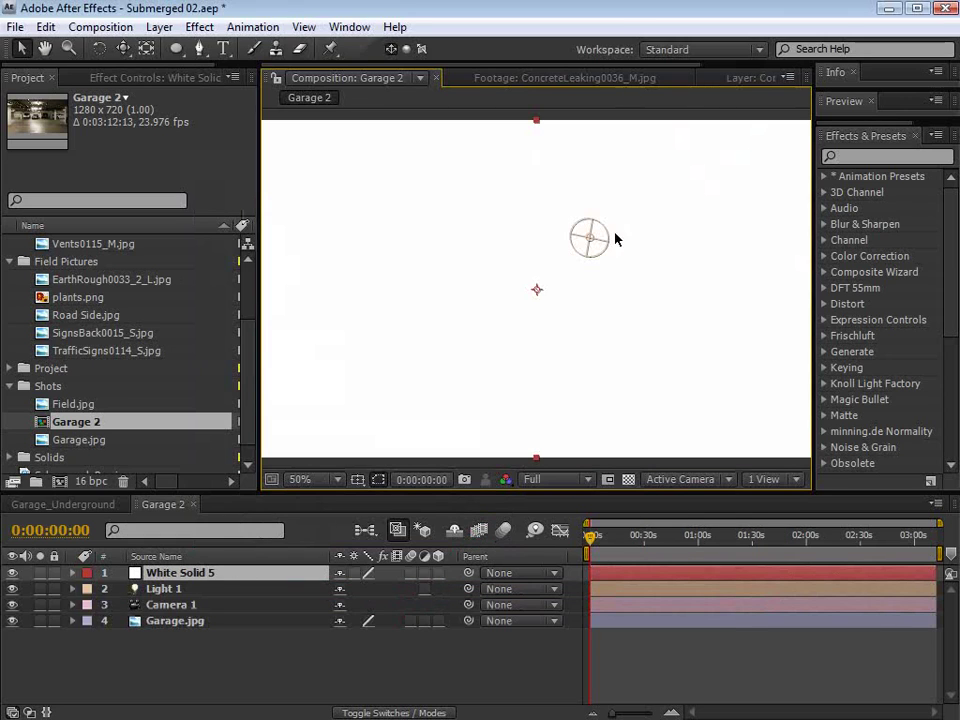
Step: Apply the Grid effect to the white solid and move its corner point to about 750, 430
left_click(198, 27)
mouse_move(300, 324)
left_click(493, 654)
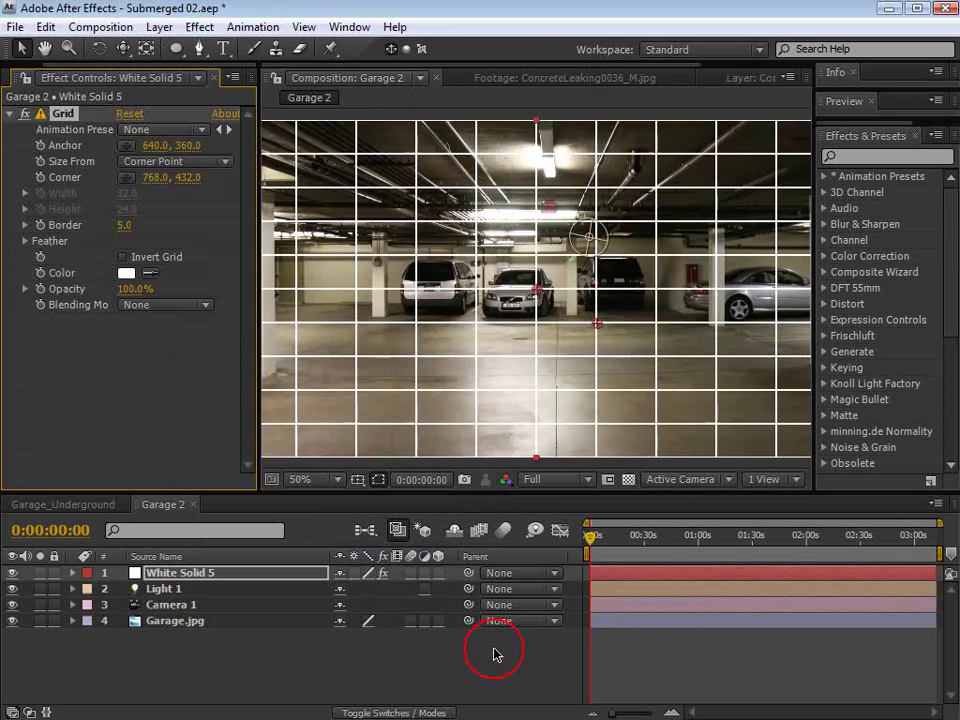
left_click_drag(596, 330, 589, 323)
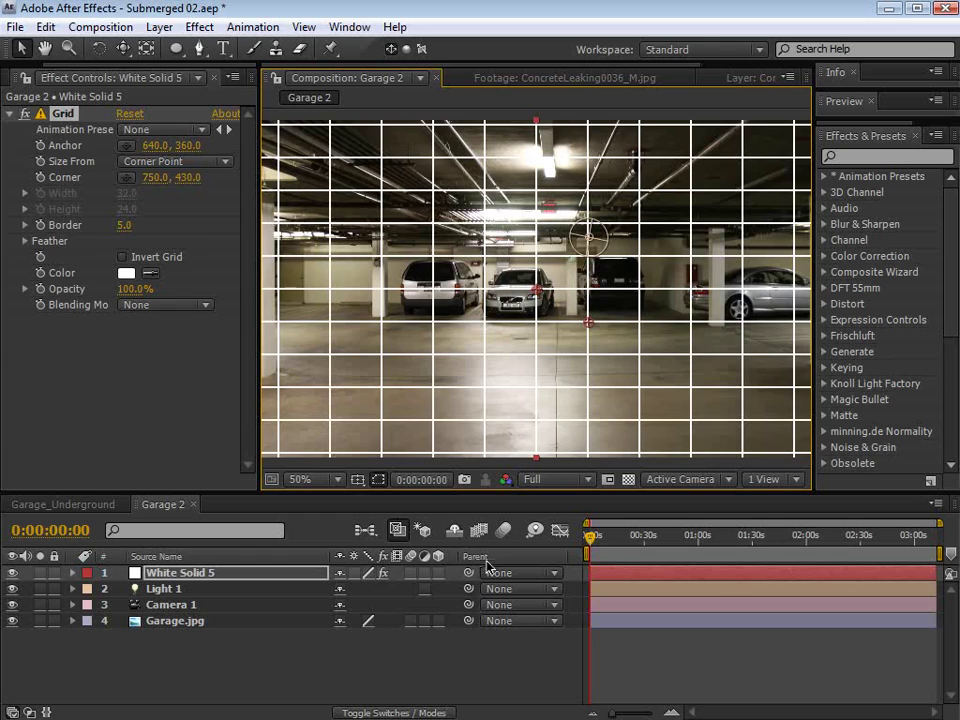
Step: Make the grid solid a 3D layer and rotate it to lie flat in line with the garage floor
left_click(380, 712)
left_click(380, 712)
left_click(439, 573)
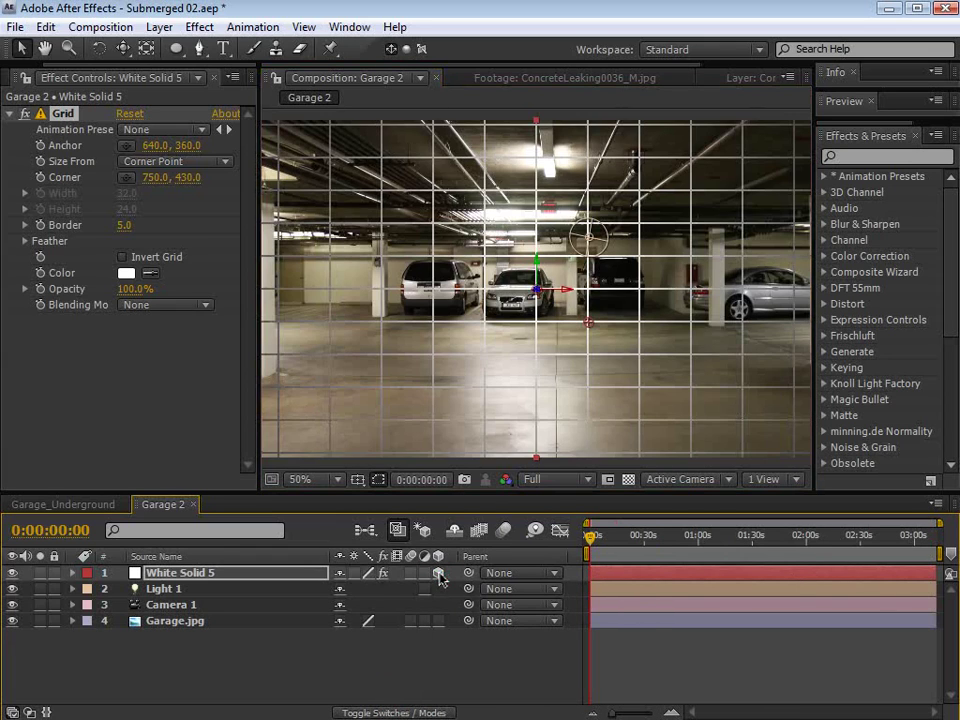
left_click(100, 49)
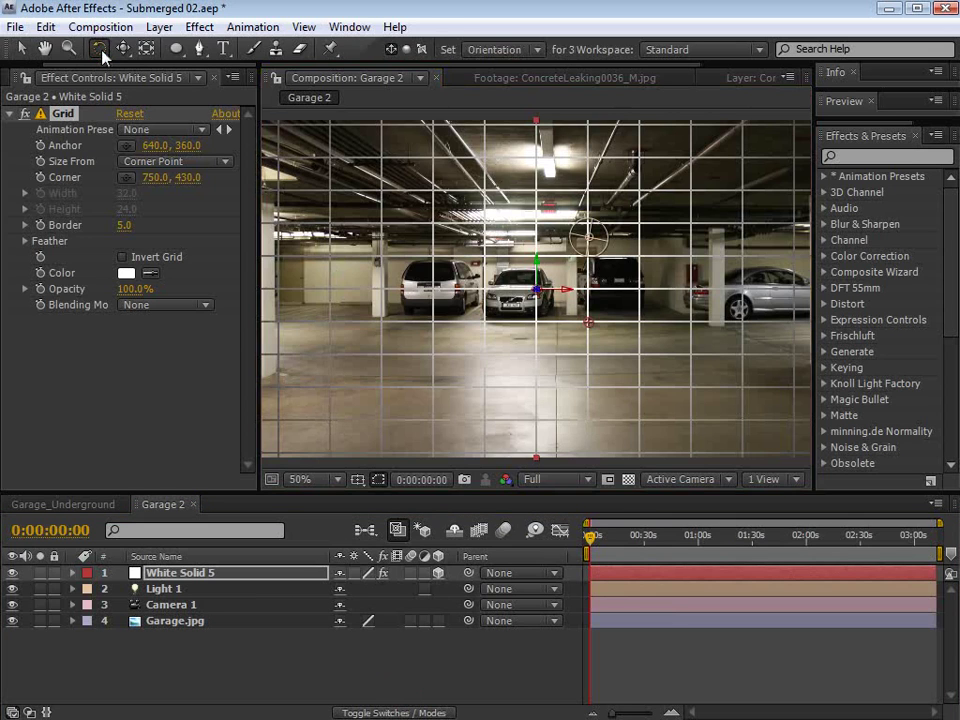
left_click_drag(553, 291, 582, 382)
key("v")
key("w")
key("v")
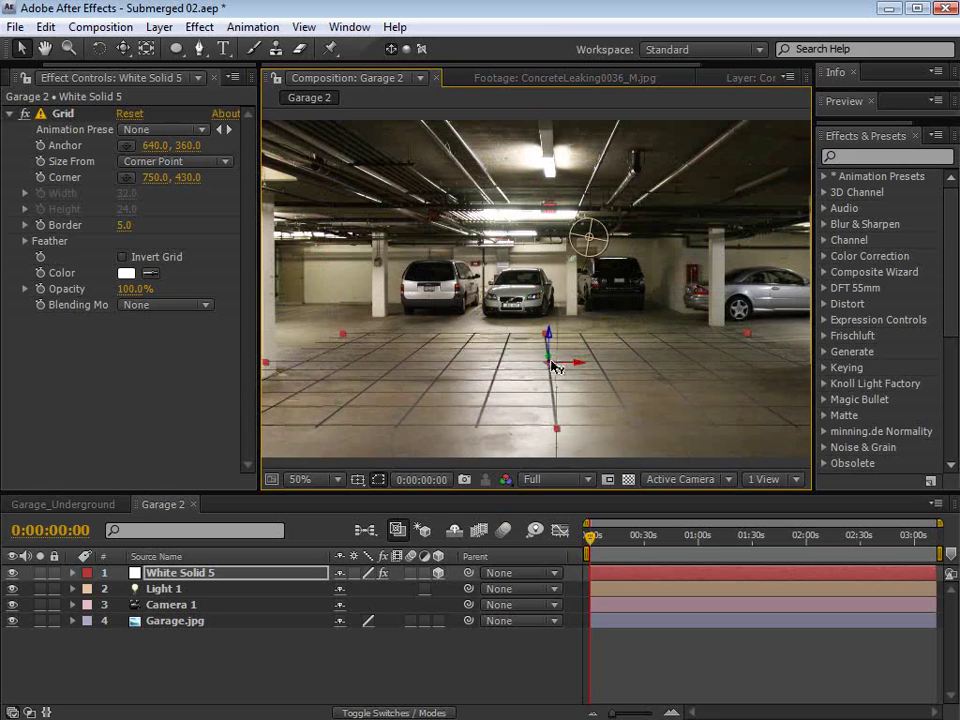
Step: Maximize the composition view, then reposition and stretch the grid in depth and width to cover the garage floor in matching perspective
left_click_drag(547, 358, 446, 397)
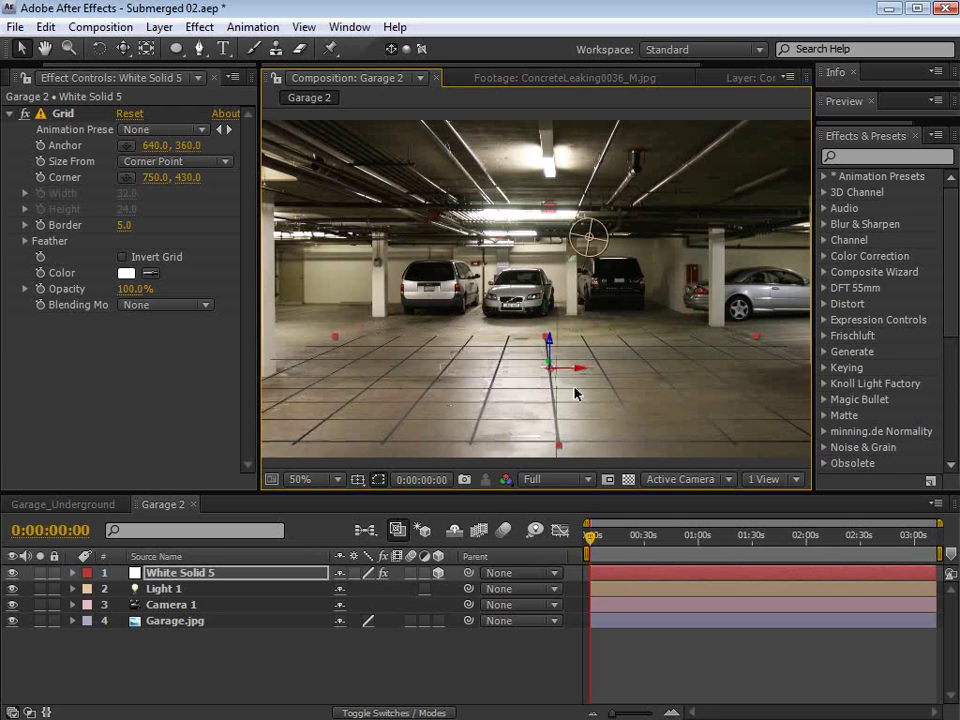
key("grave")
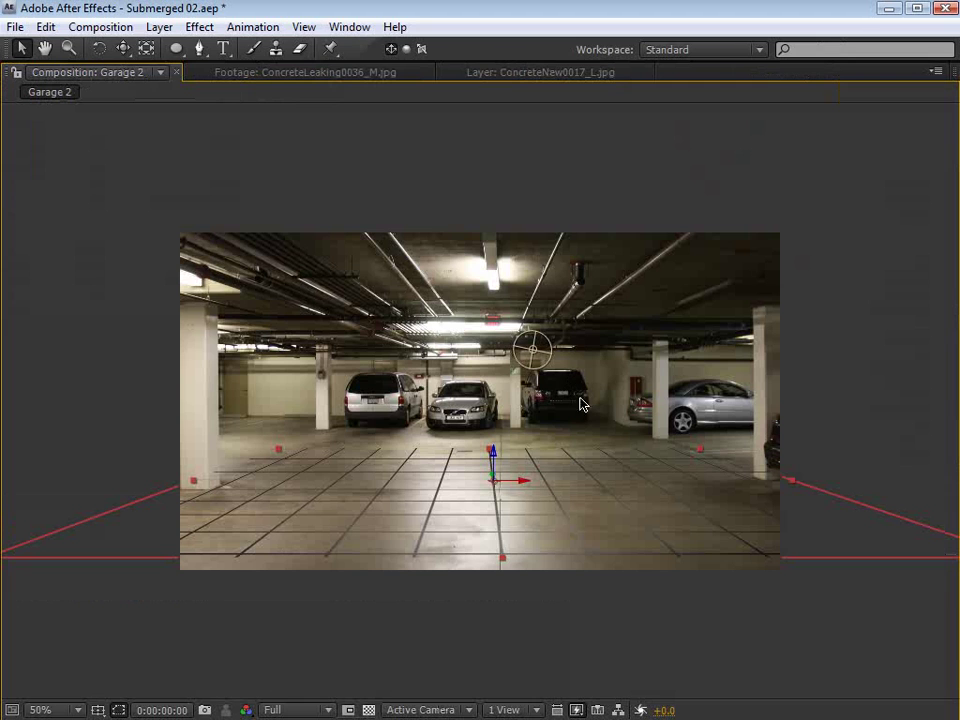
left_click_drag(503, 563, 510, 628)
left_click_drag(493, 476, 452, 356)
mouse_move(499, 523)
left_mouse_down()
mouse_move(508, 555)
mouse_move(501, 548)
left_mouse_up()
left_click_drag(493, 456, 499, 487)
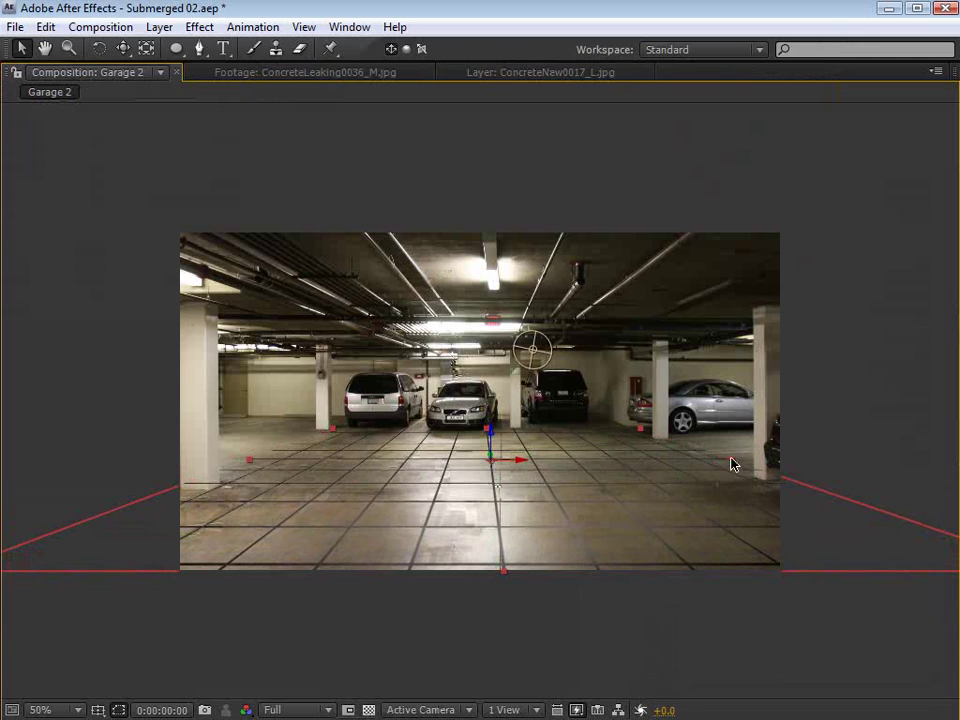
left_click_drag(746, 456, 933, 459)
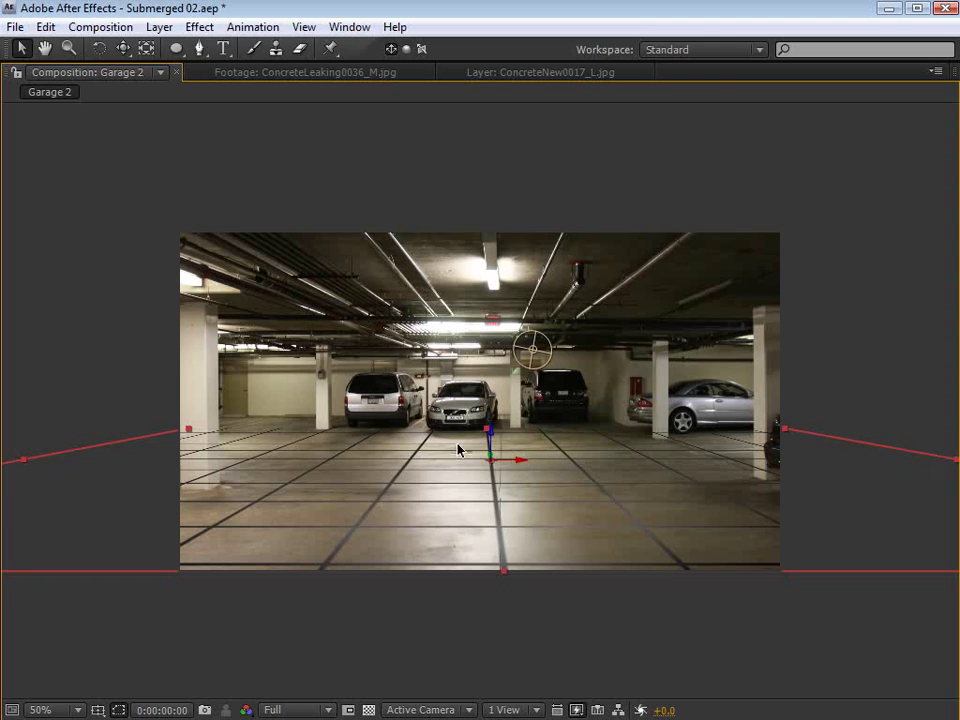
left_click_drag(492, 440, 491, 448)
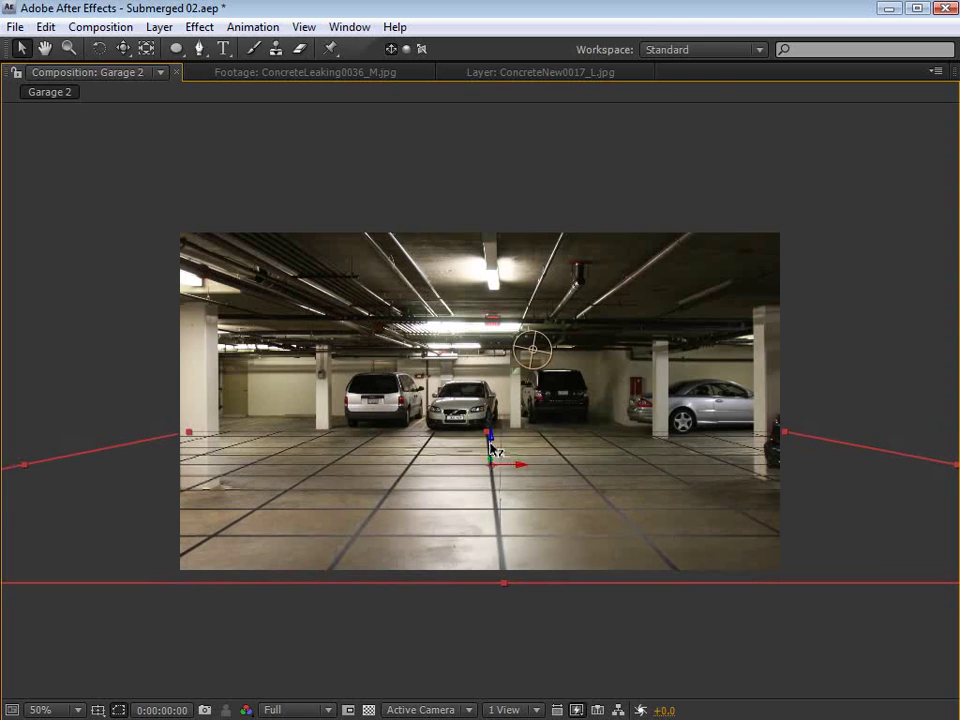
Step: Fit the floor grid's front edge to the image's bottom edge, and duplicate the grid, raising the copy to align with the ceiling
left_click_drag(505, 588, 502, 574)
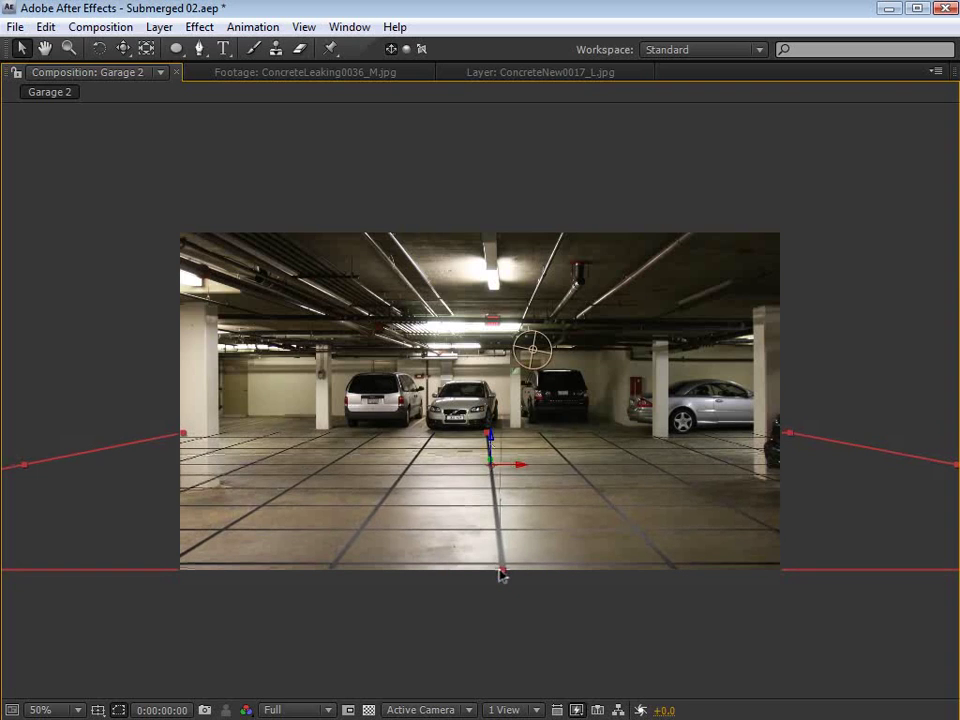
left_click(46, 27)
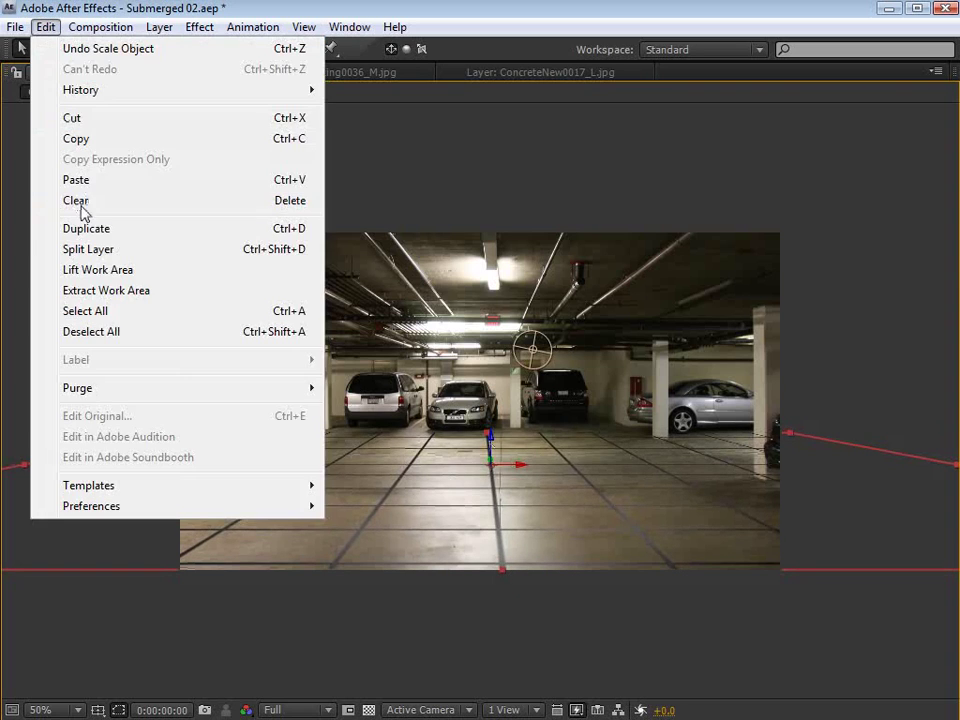
left_click(109, 232)
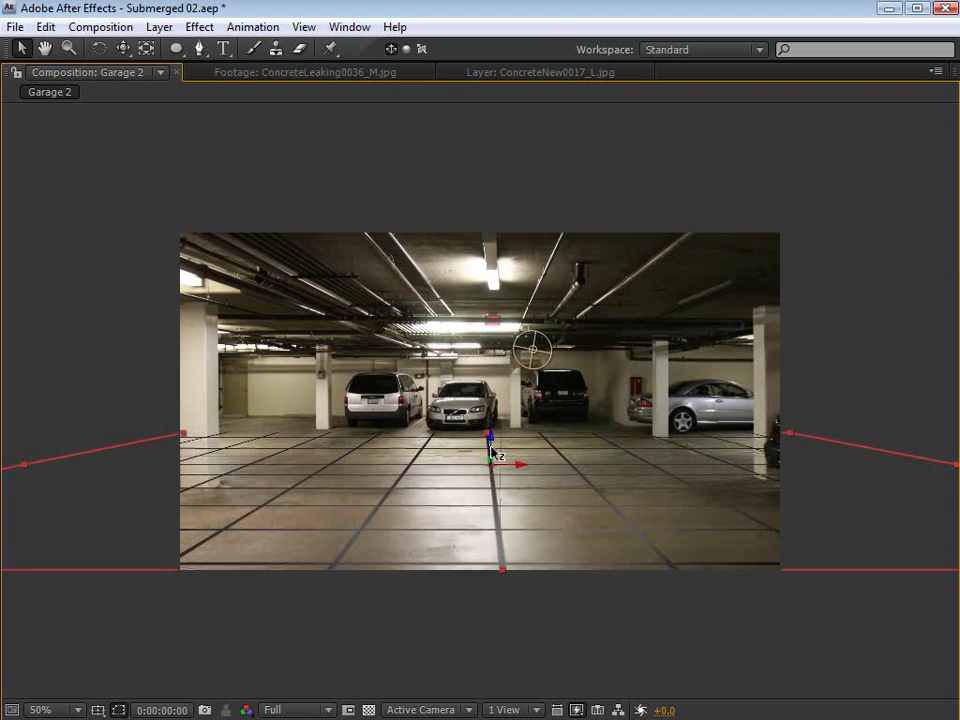
left_click_drag(490, 453, 462, 352)
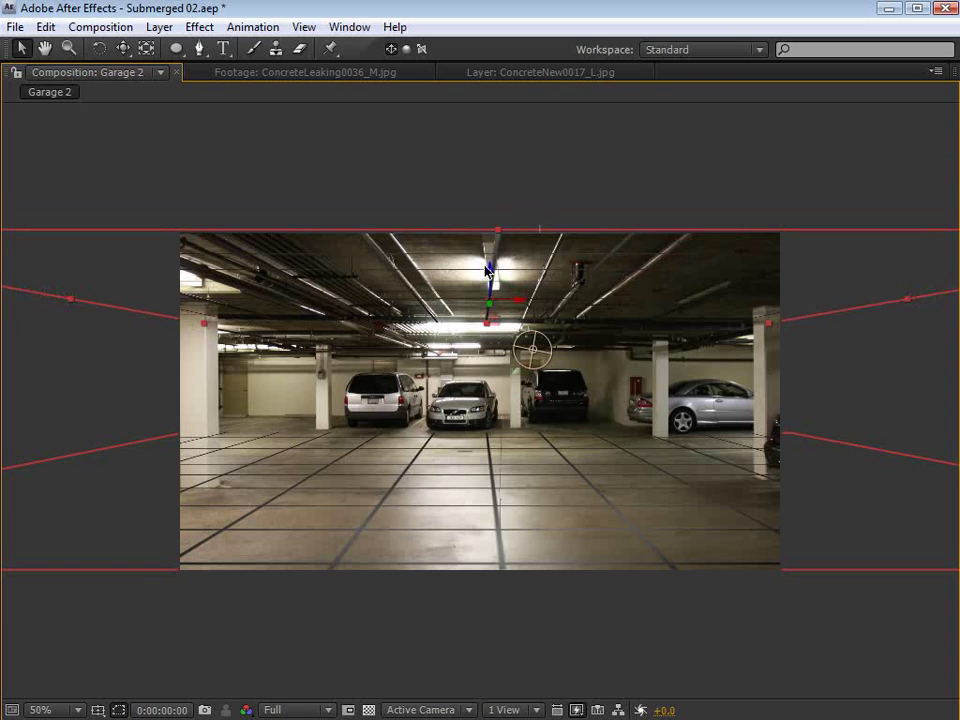
Step: Duplicate the floor grid layer and rotate the copy about its X axis until it stands upright as the back wall
left_click(185, 576)
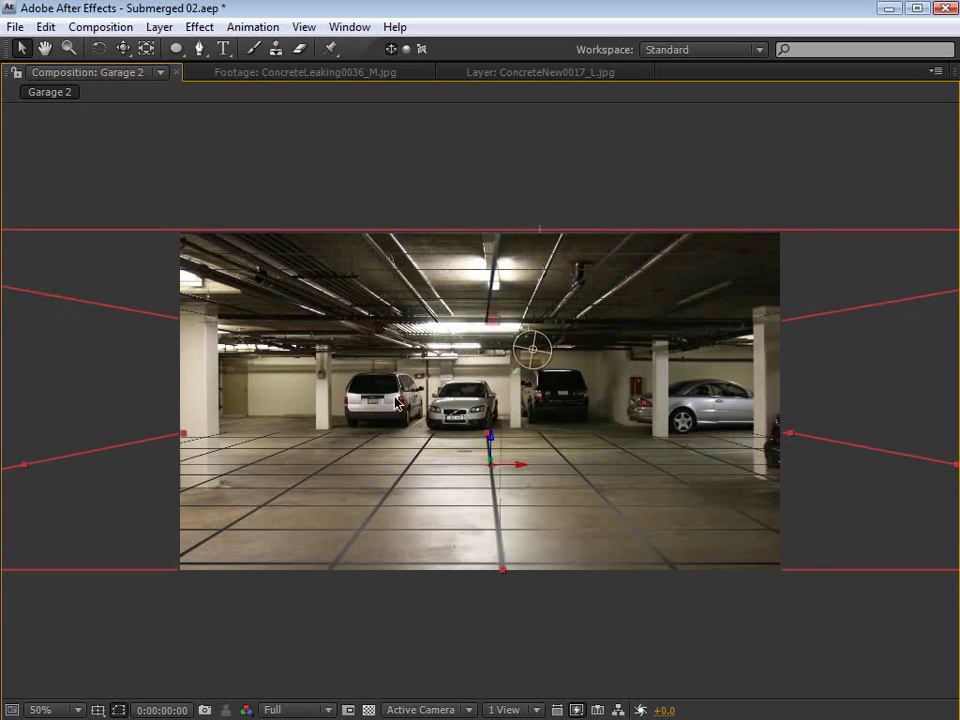
key("grave")
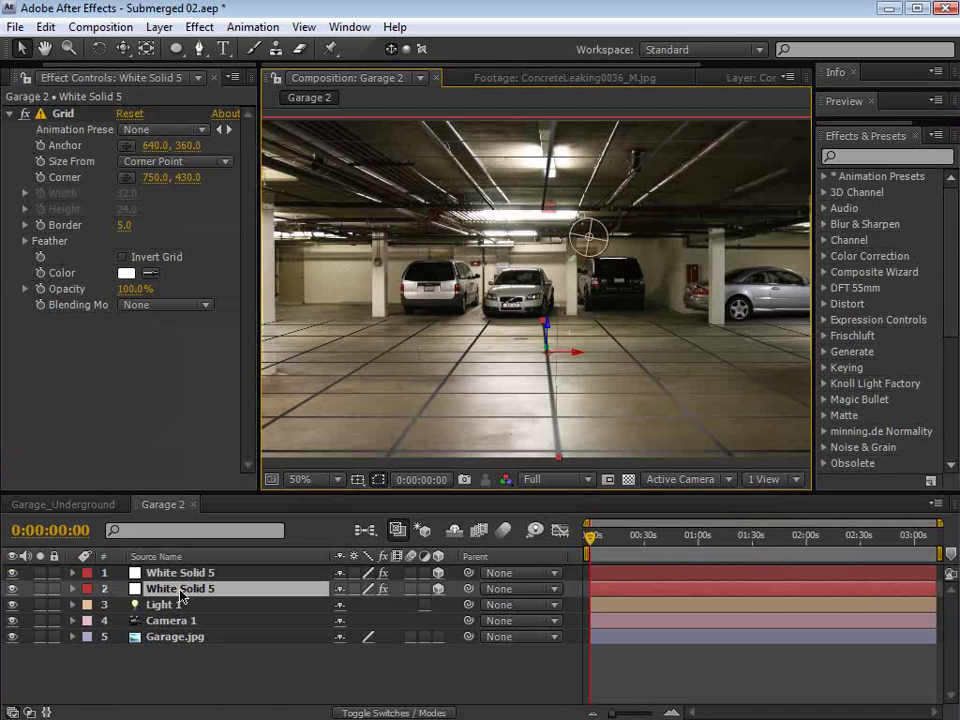
key("ctrl+d")
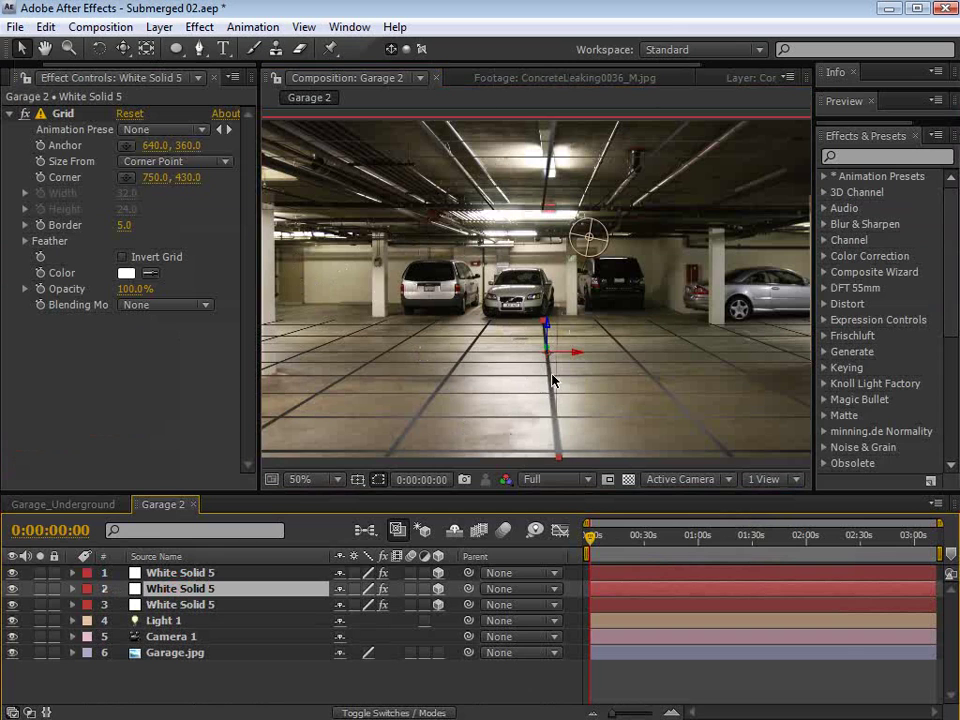
key("w")
left_click_drag(560, 355, 557, 399)
key("v")
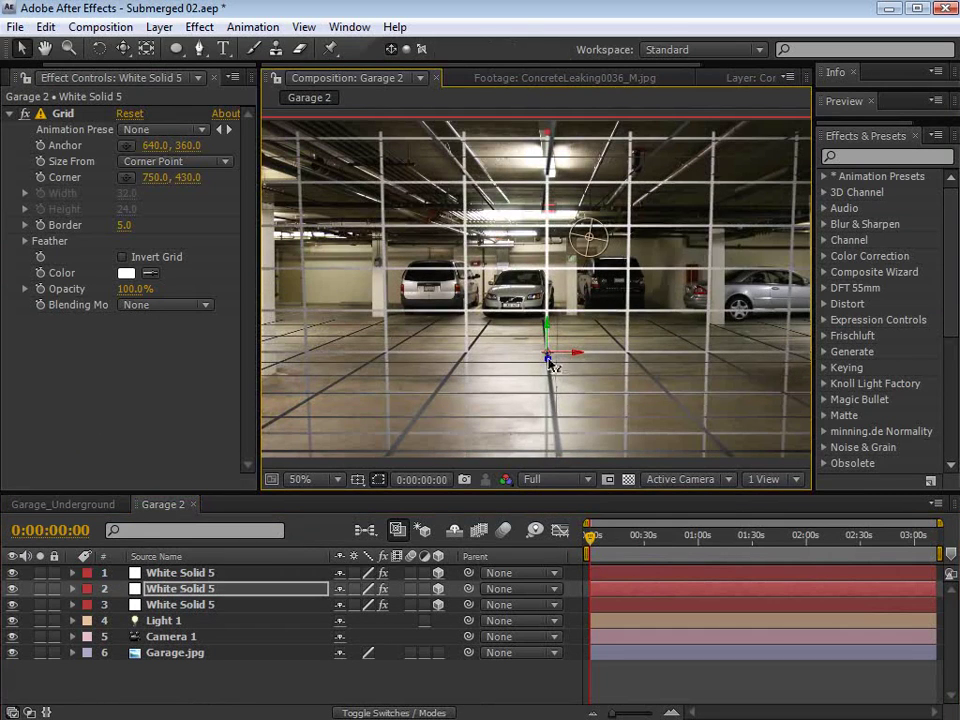
Step: In the Top view, move the upright grid back in depth to the far edge of the floor and ceiling grids
left_click_drag(420, 268, 522, 308)
left_click(690, 479)
left_click(698, 599)
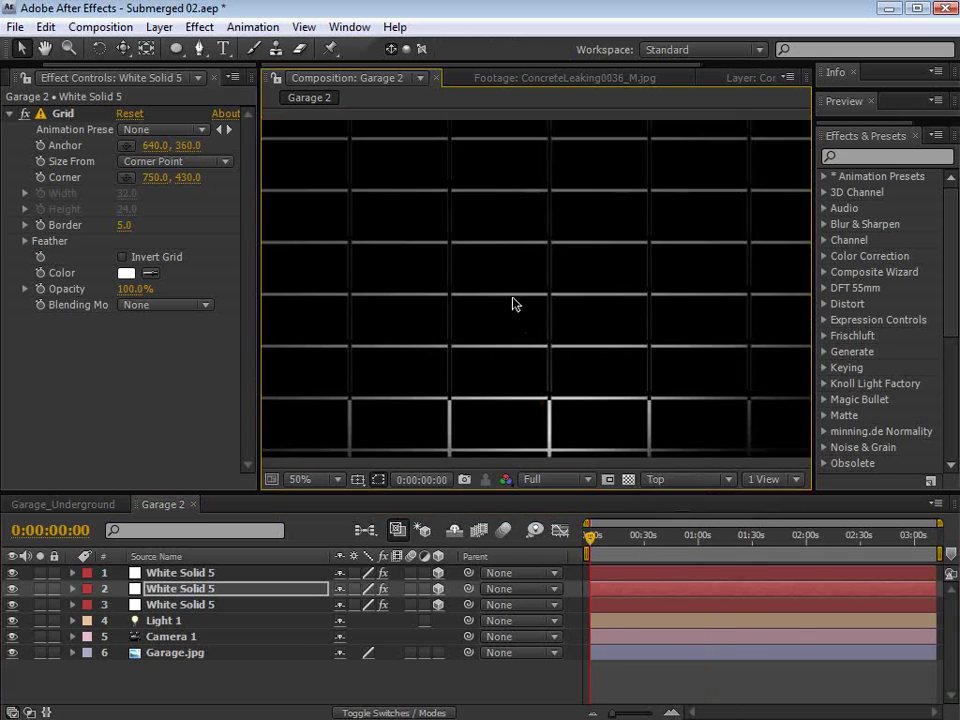
scroll(514, 304, "down", 4)
left_click_drag(553, 214, 566, 281)
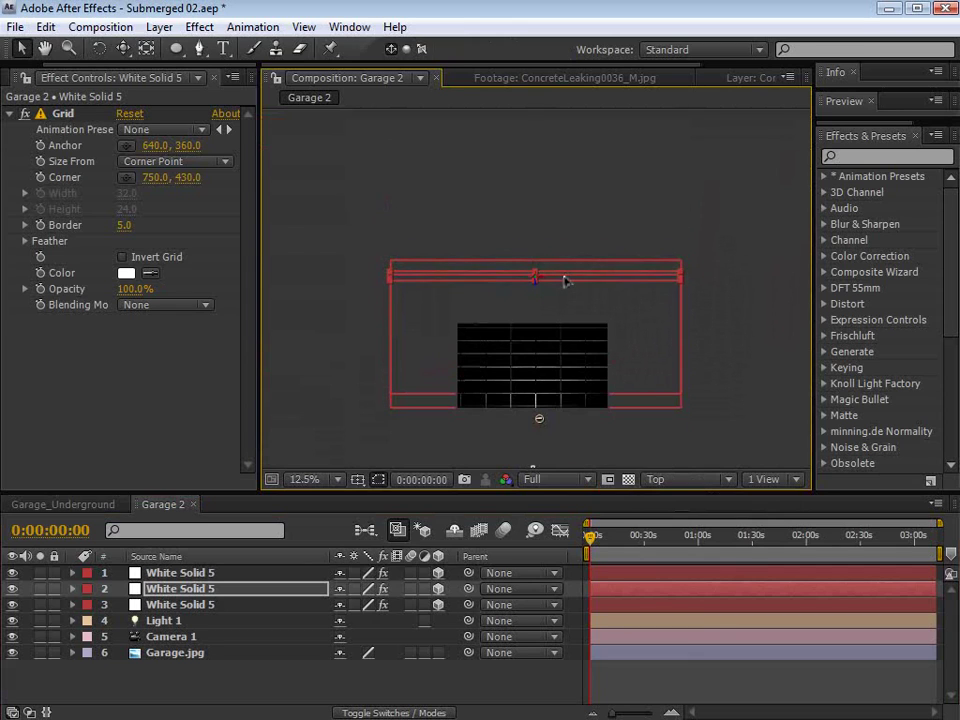
Step: Back in the Active Camera view, scale down the back wall grid's height toward the gap between floor and ceiling
left_click(684, 480)
left_click(686, 507)
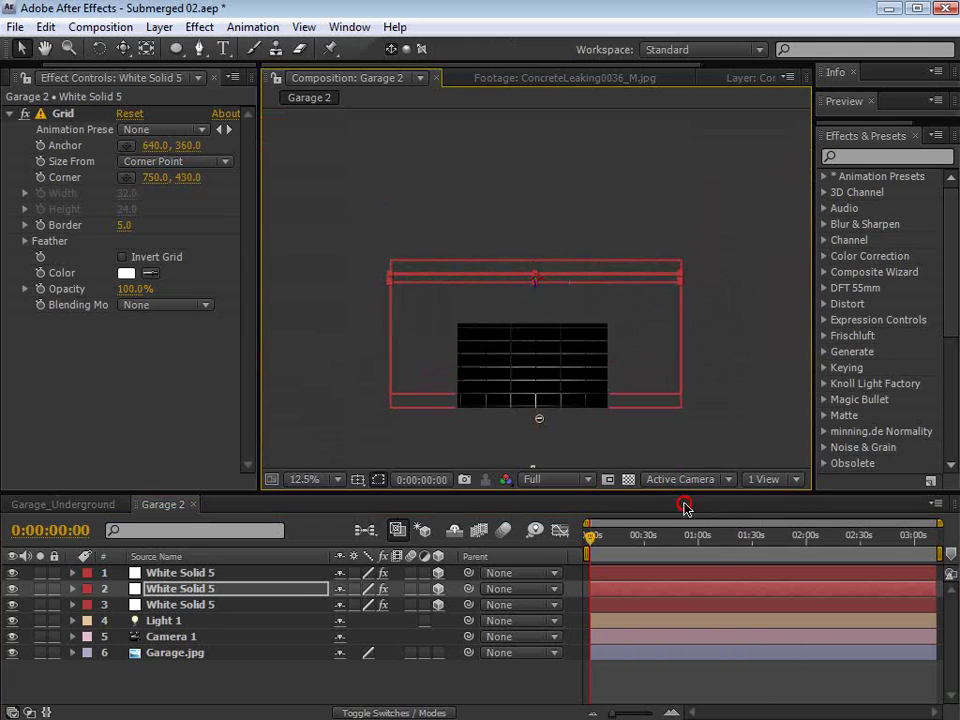
scroll(564, 343, "up", 1)
key("space")
left_click_drag(520, 434, 543, 292)
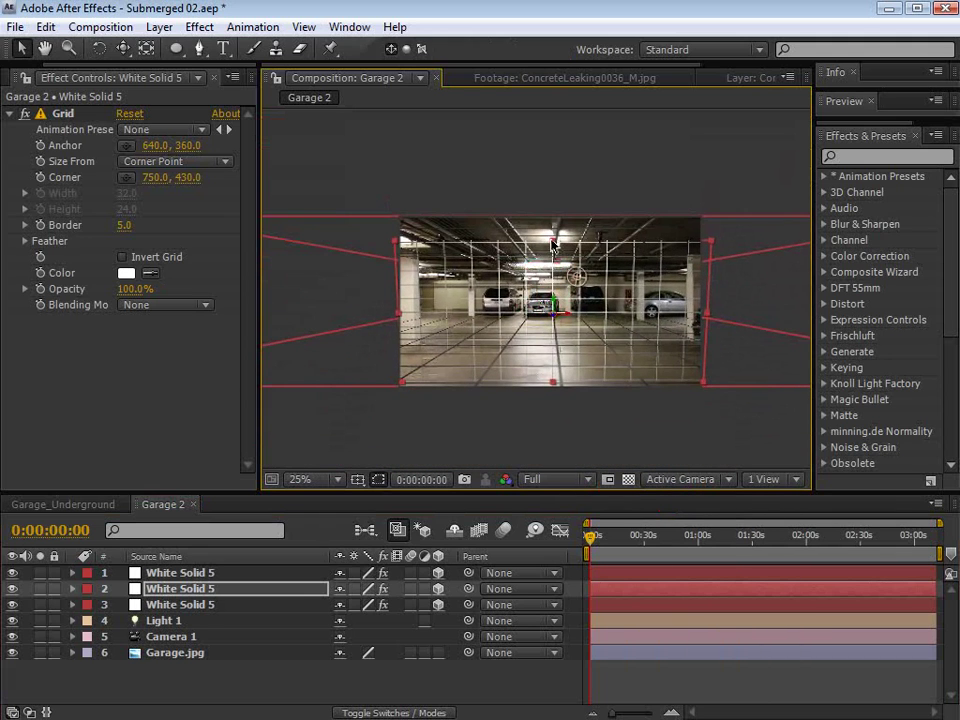
scroll(557, 300, "up", 2)
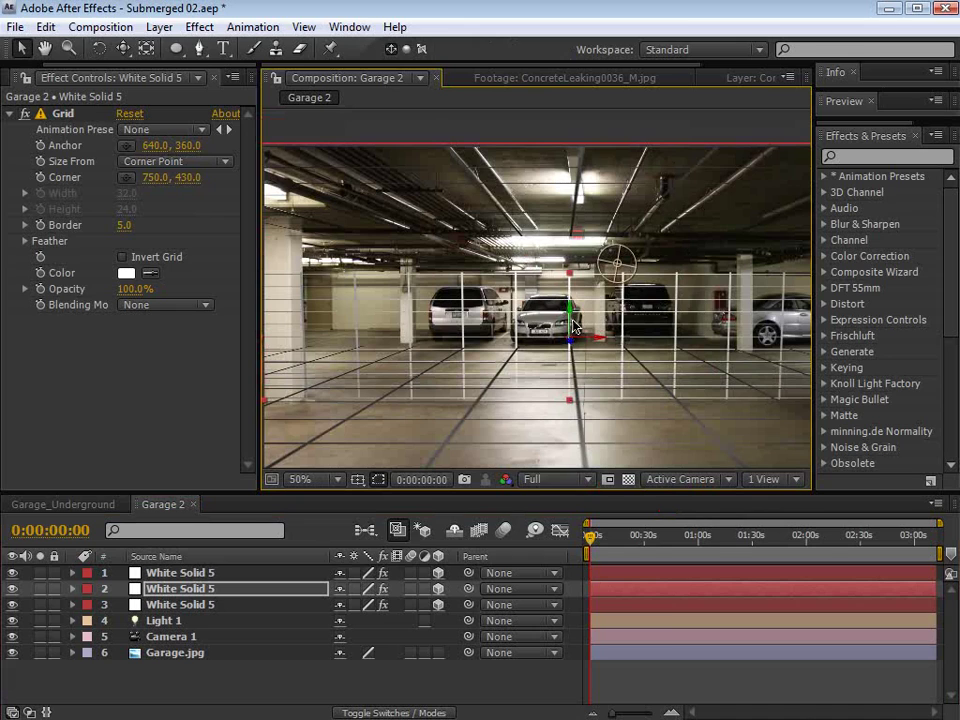
Step: Check the grids with the garage image briefly hidden, and turn off Light 1 so the grid lines show fully white
left_click(12, 652)
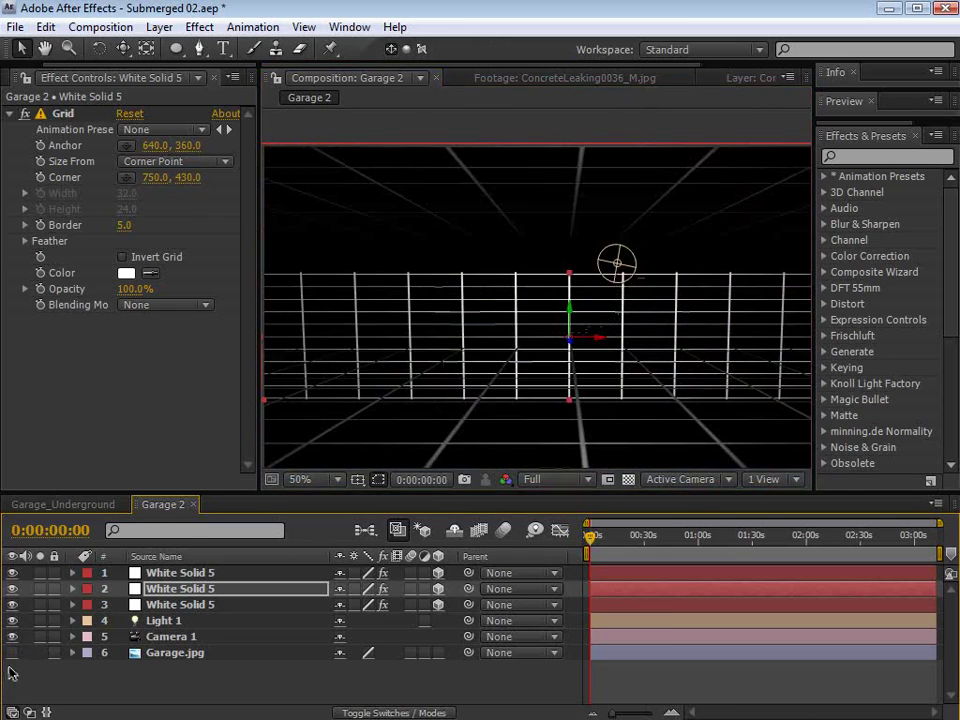
left_click(13, 647)
left_click(12, 620)
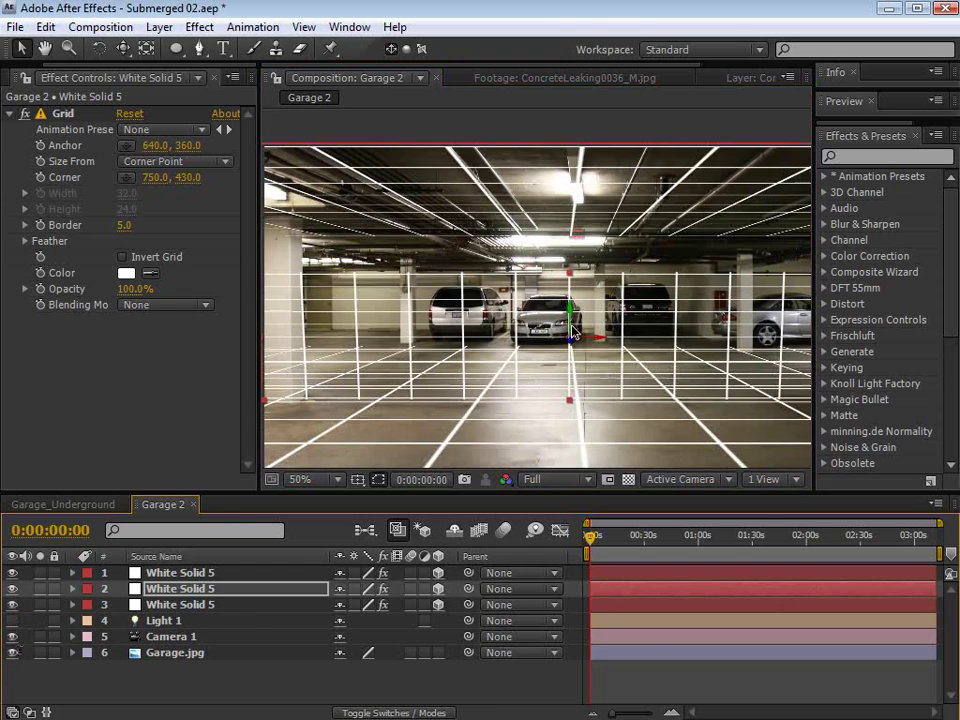
Step: Raise the back wall grid to span from floor grid to ceiling grid and tilt it slightly about its X axis
left_click_drag(575, 330, 560, 235)
key("grave")
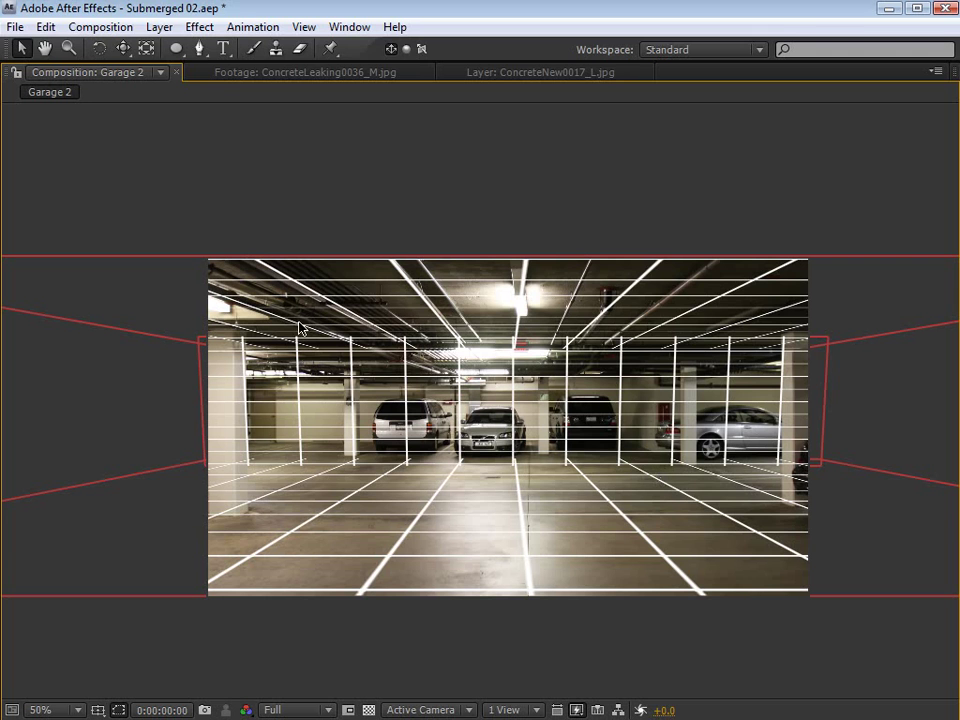
key("w")
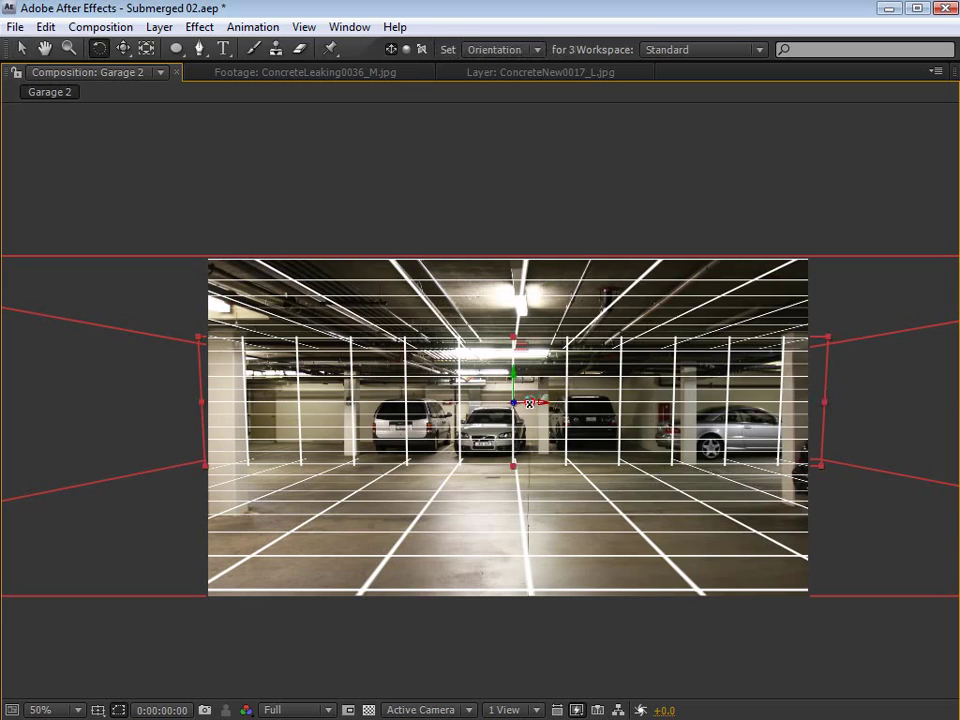
left_click_drag(529, 403, 531, 401)
key("v")
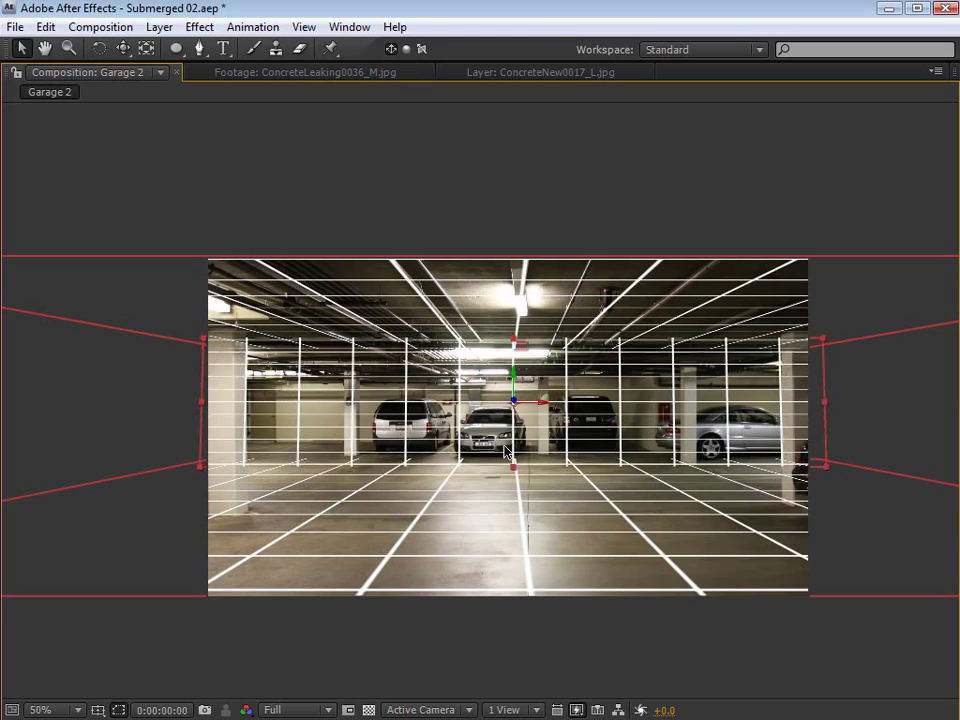
key("grave")
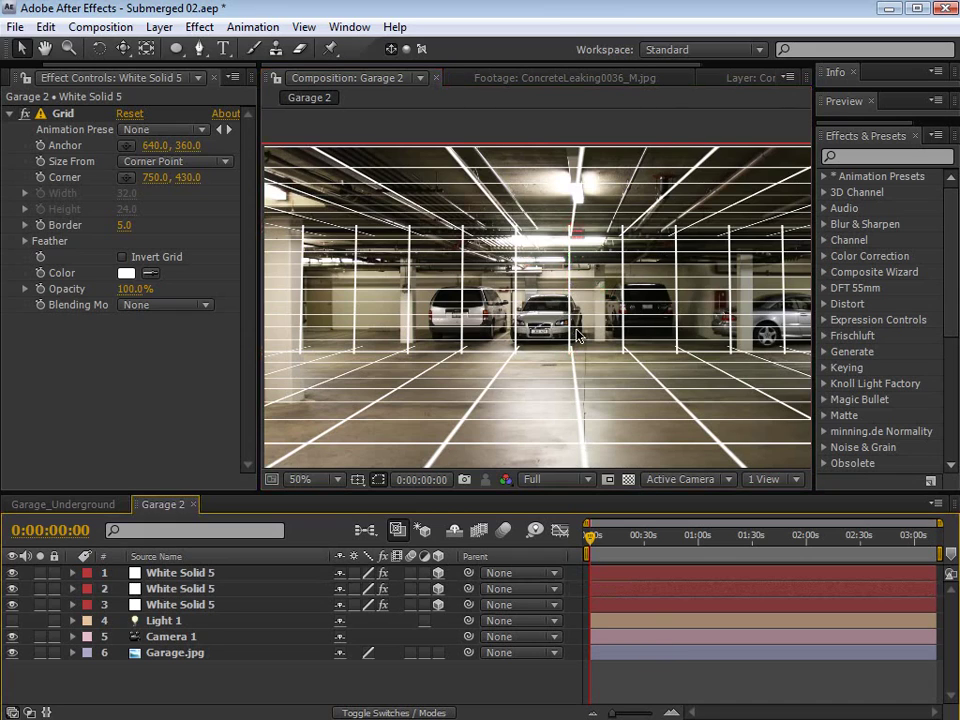
Step: Disable the Grid effect on all three white solids and turn Light 1 back on
key("comma")
left_click_drag(383, 605, 383, 577)
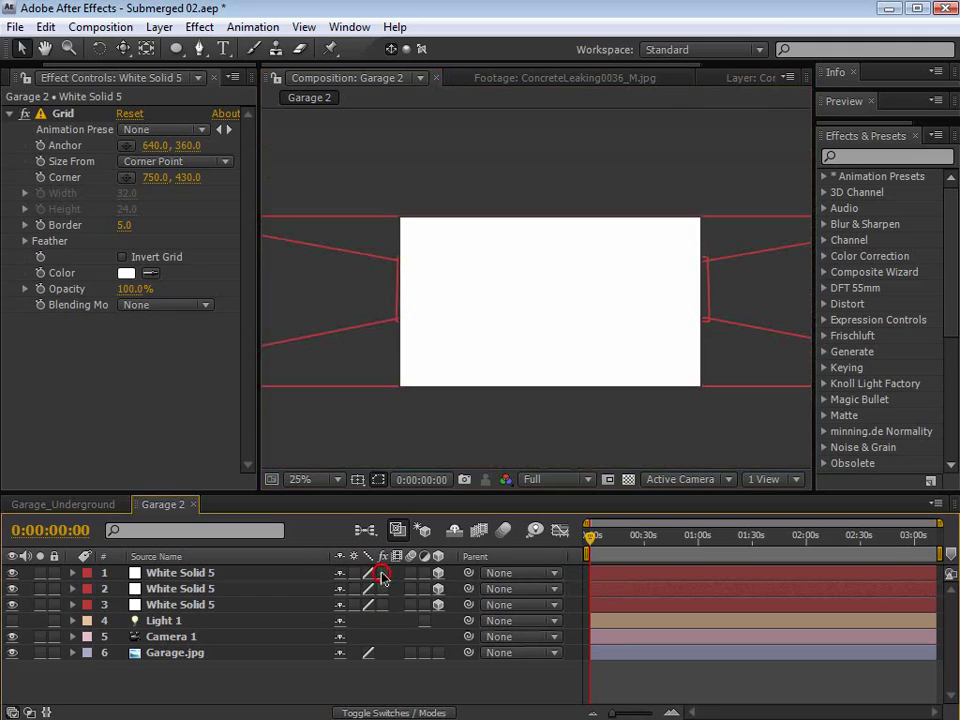
left_click(166, 622)
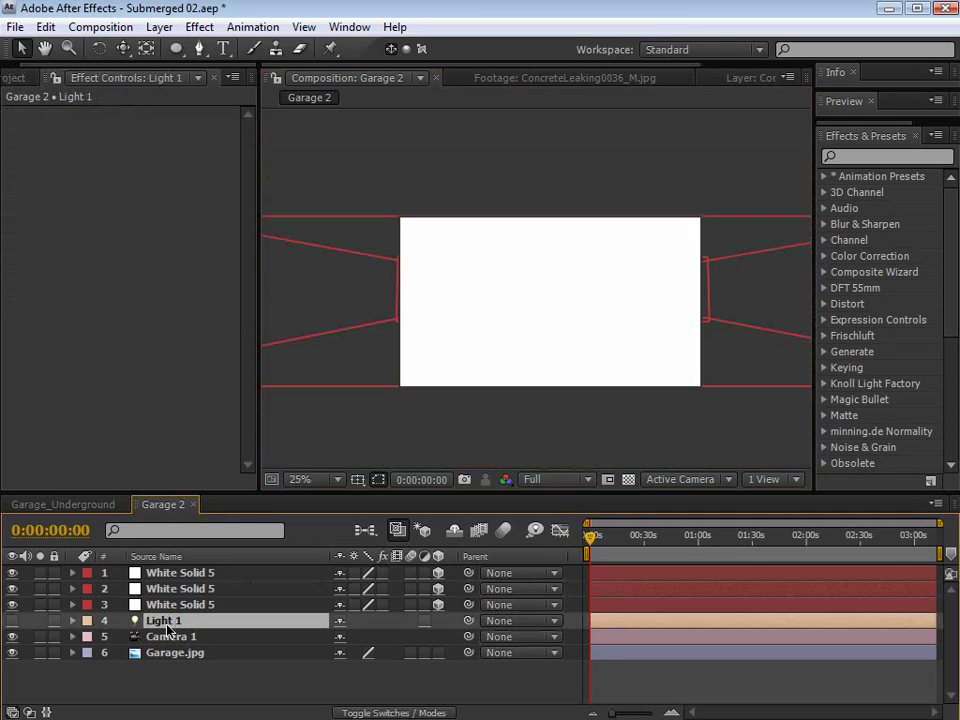
left_click(13, 621)
Step: Copy Camera 1's position and paste it onto Light 1, giving the light the position 640, 360, -853.3
left_click(160, 637)
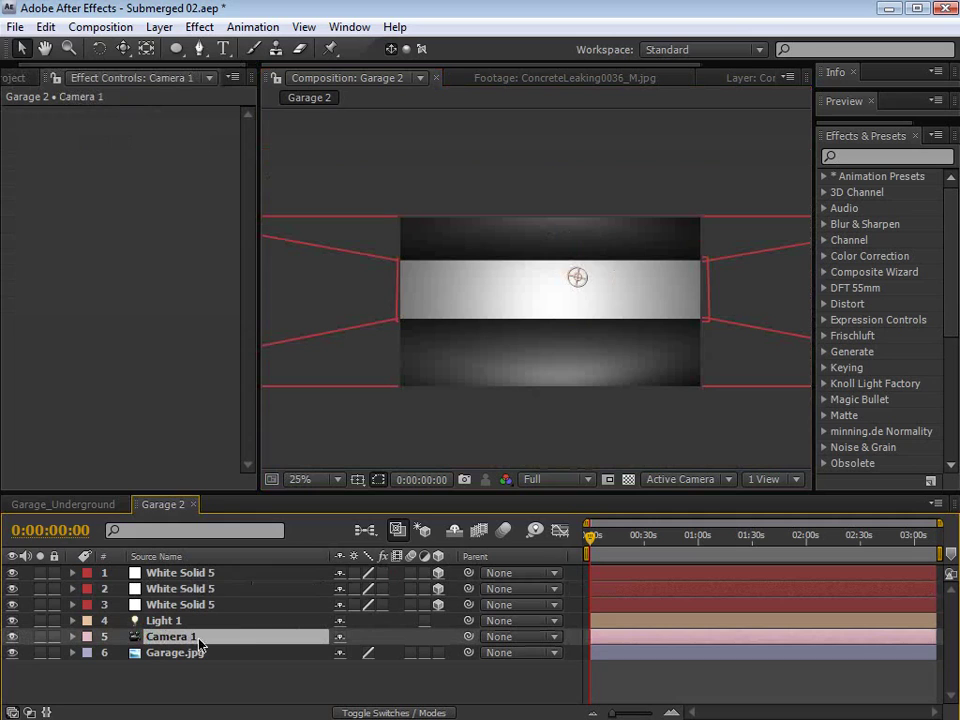
key("p")
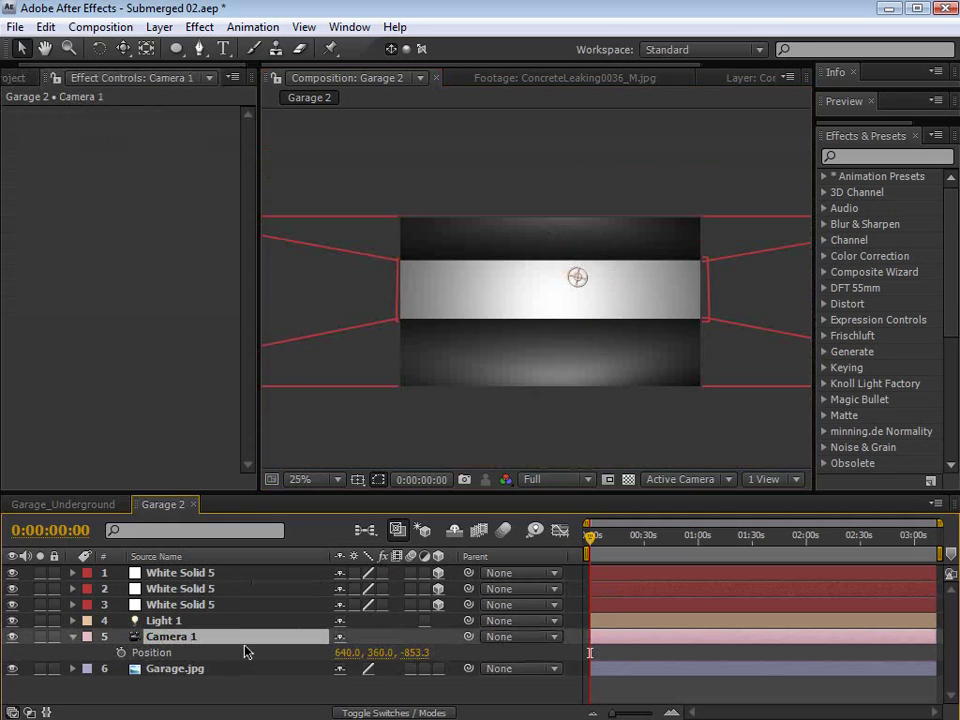
left_click(158, 622)
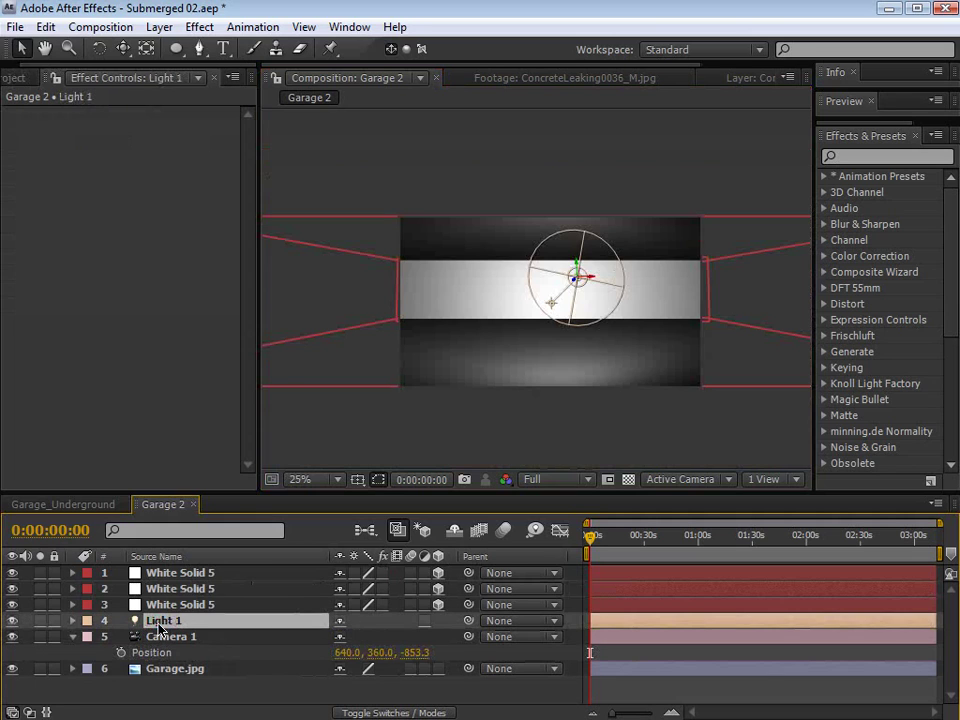
key("p")
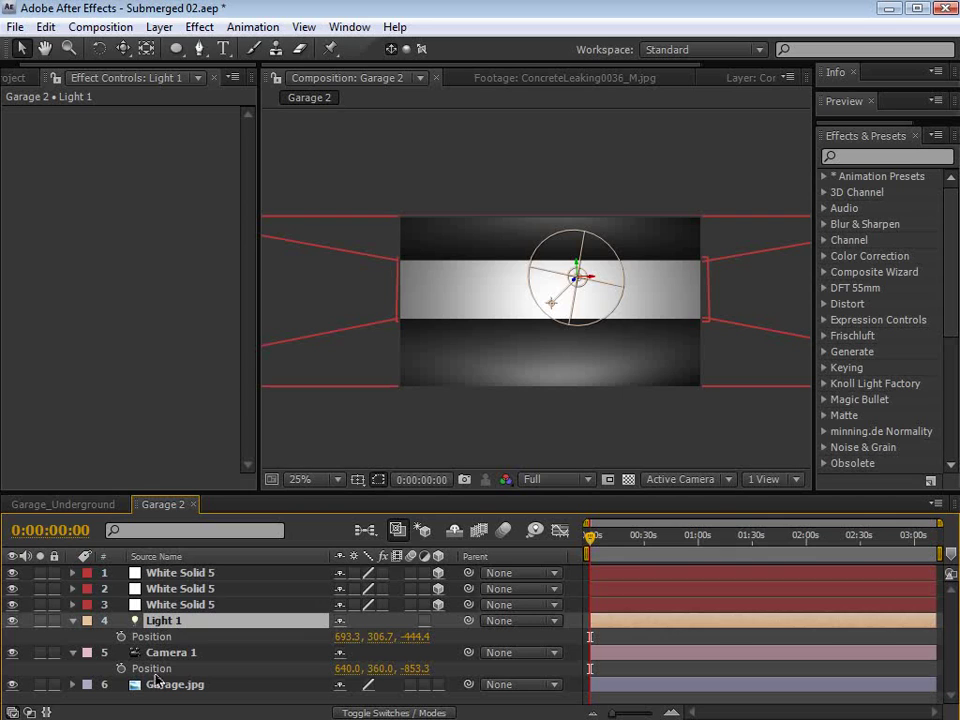
left_click(158, 653)
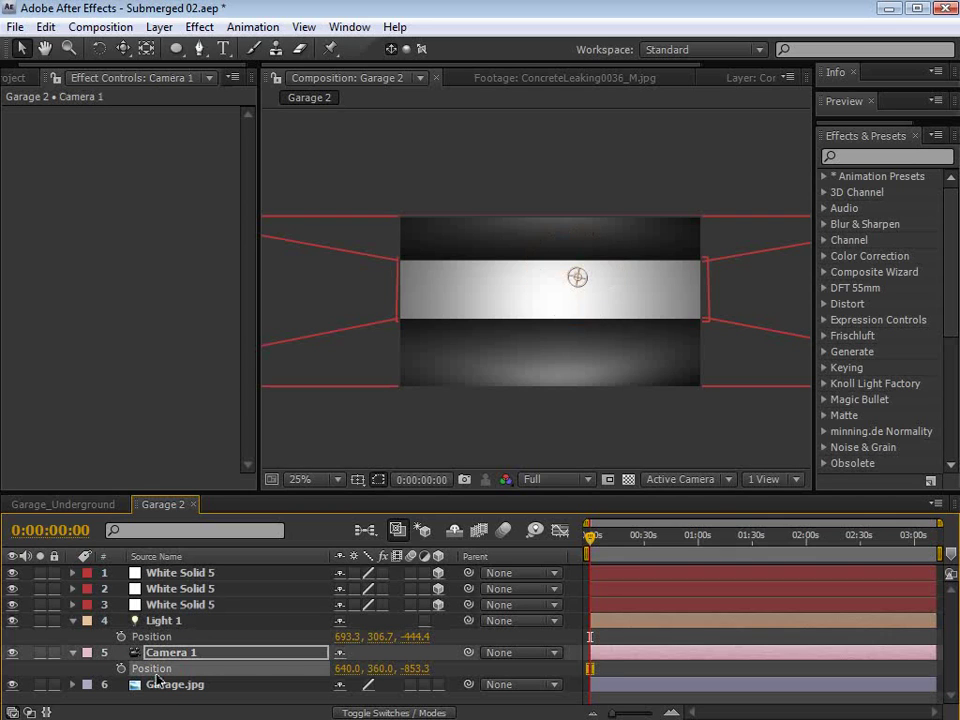
left_click(155, 637)
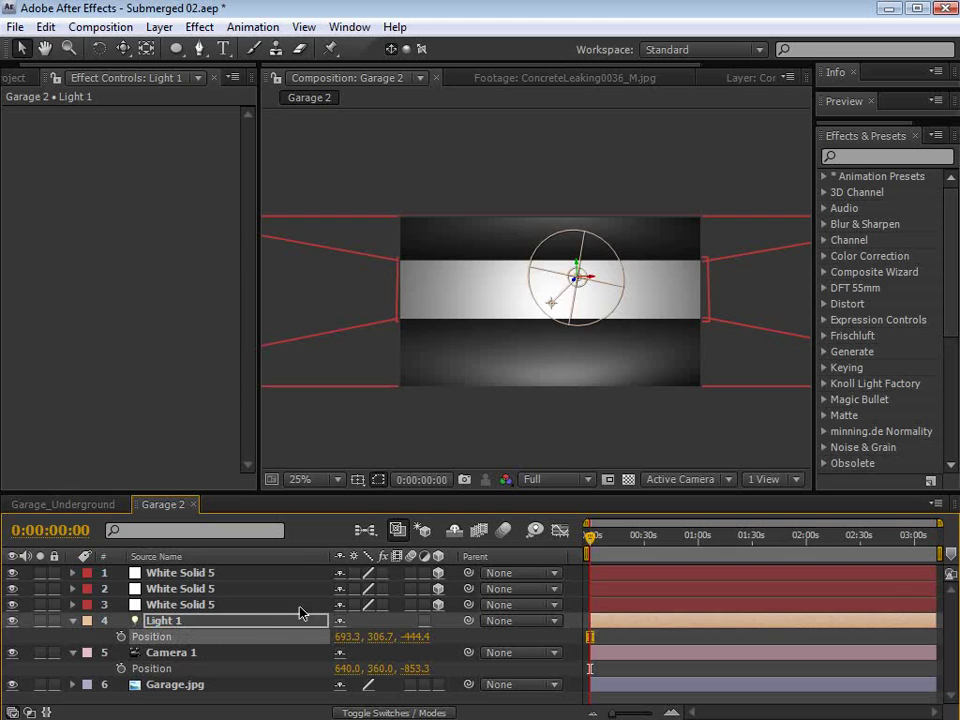
key("ctrl+v")
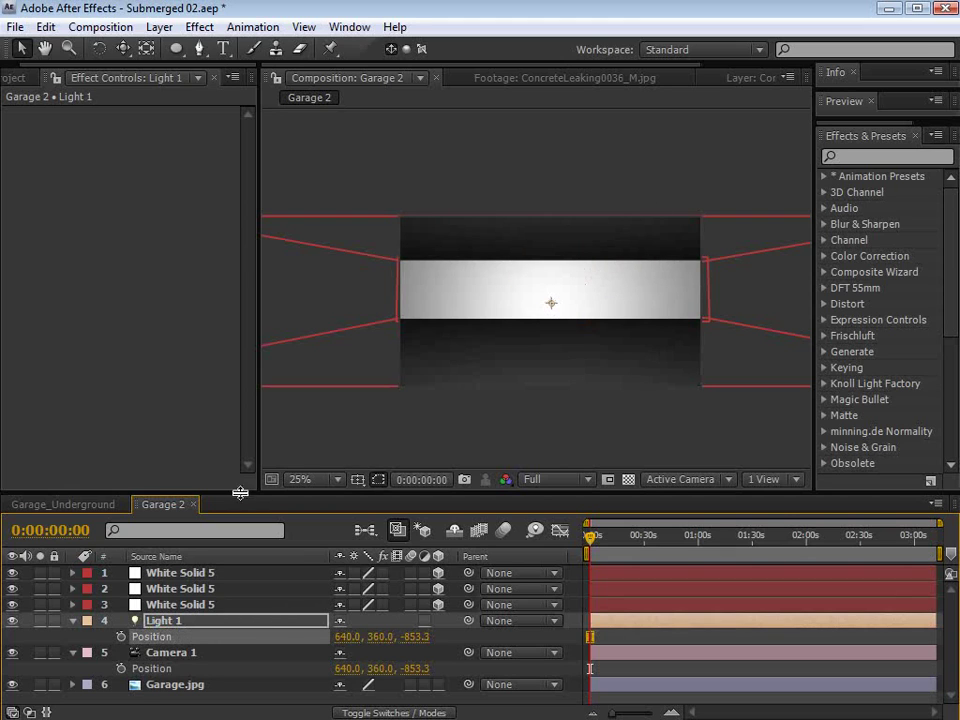
Step: Make Garage.jpg a 3D layer and paste the camera's position 640, 360, -853.3 onto it
left_click_drag(240, 494, 237, 457)
left_click(152, 650)
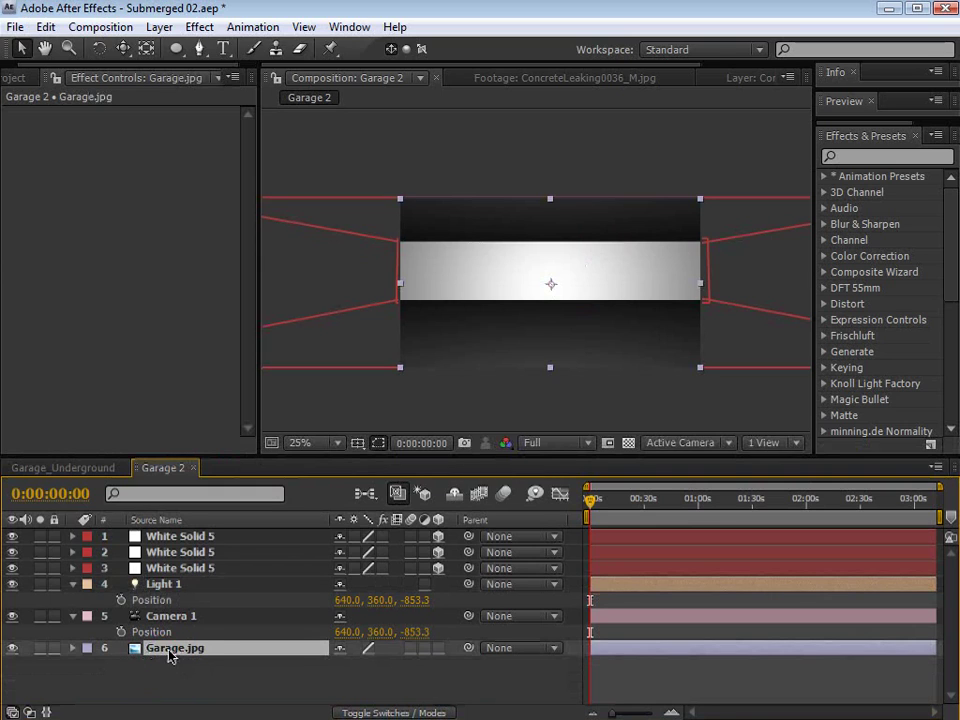
left_click(438, 648)
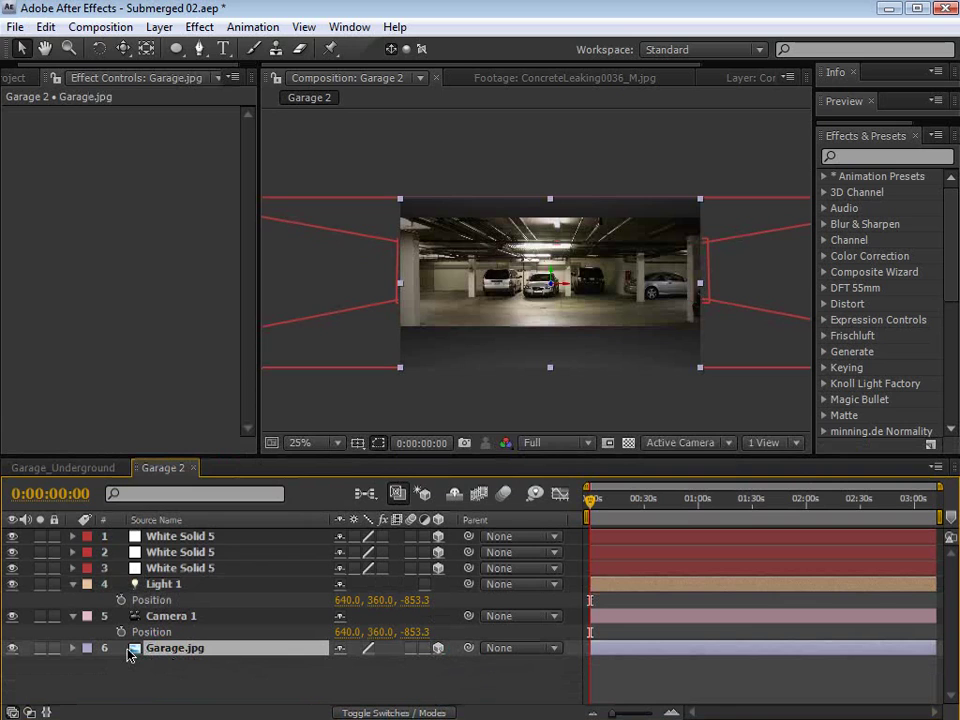
key("p")
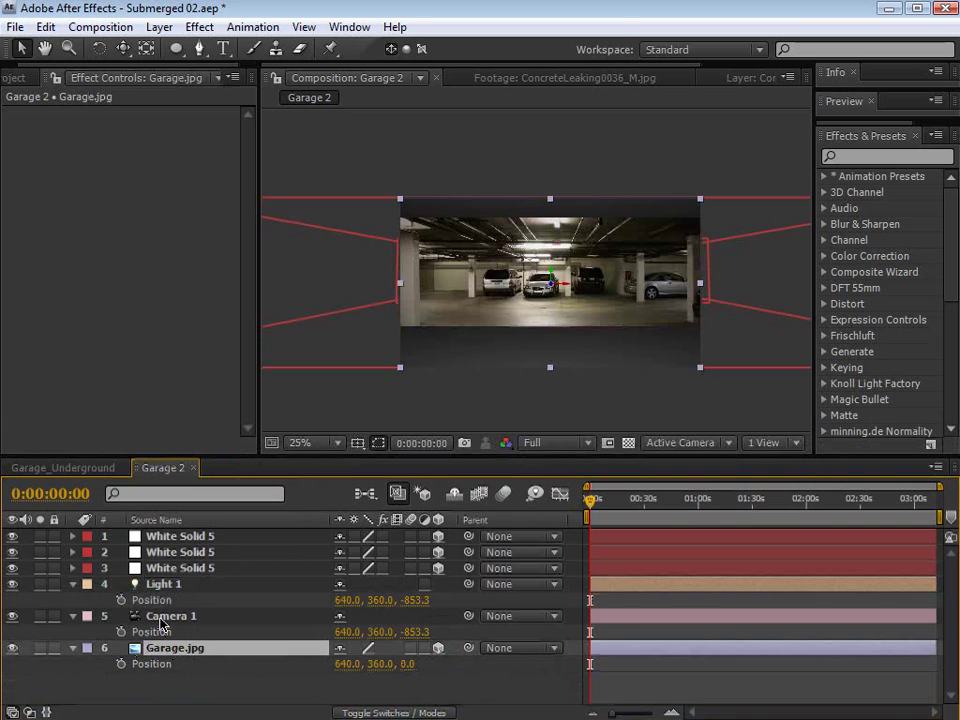
left_click(152, 664)
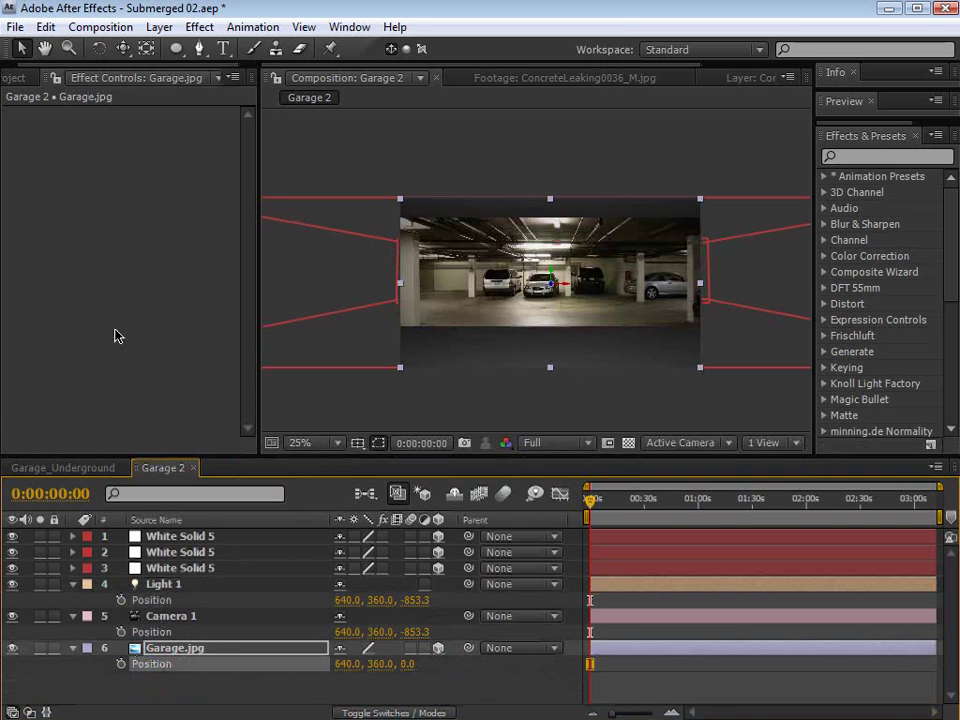
left_click(45, 27)
left_click(94, 187)
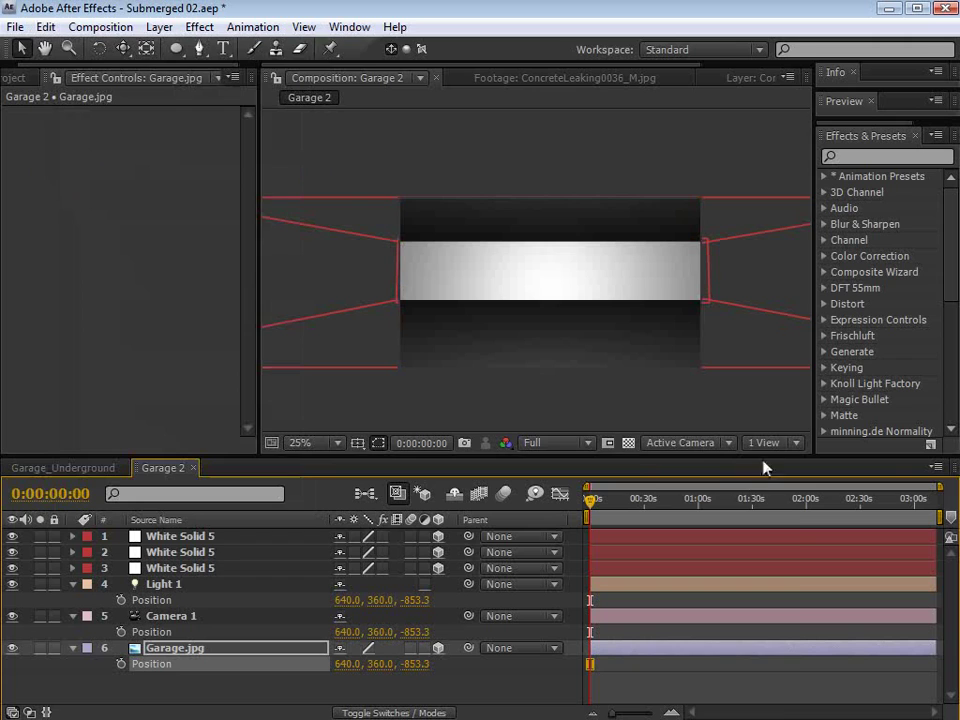
Step: In the Top view, move Garage.jpg along its Z axis to -613.3 so it sits in front of Camera 1
left_click(690, 443)
left_click(682, 563)
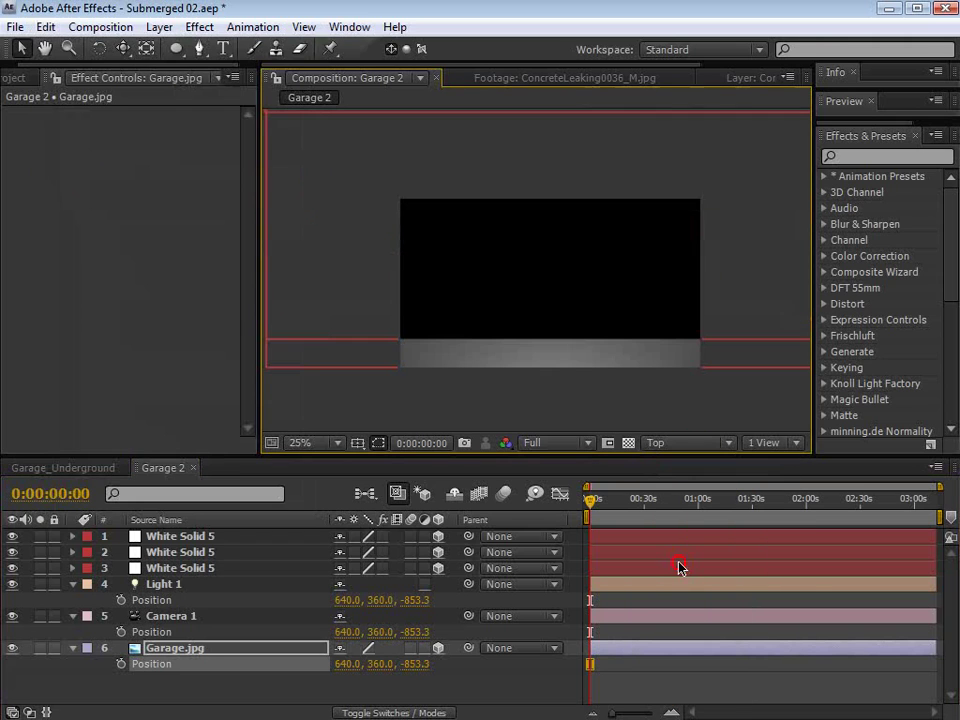
left_click(676, 453)
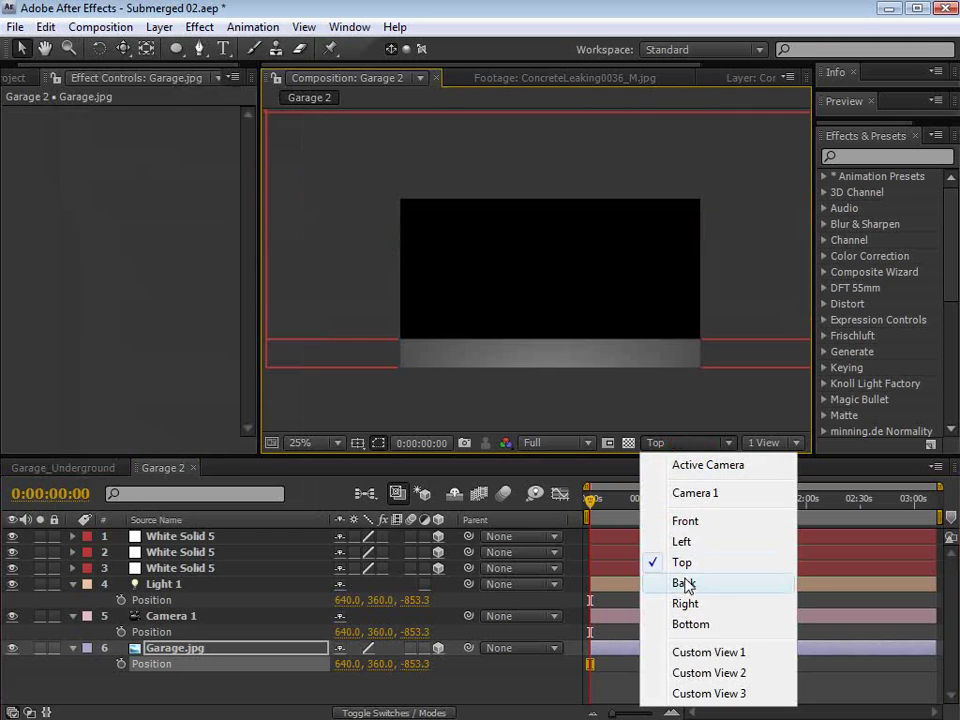
left_click(546, 15)
scroll(504, 306, "down", 2)
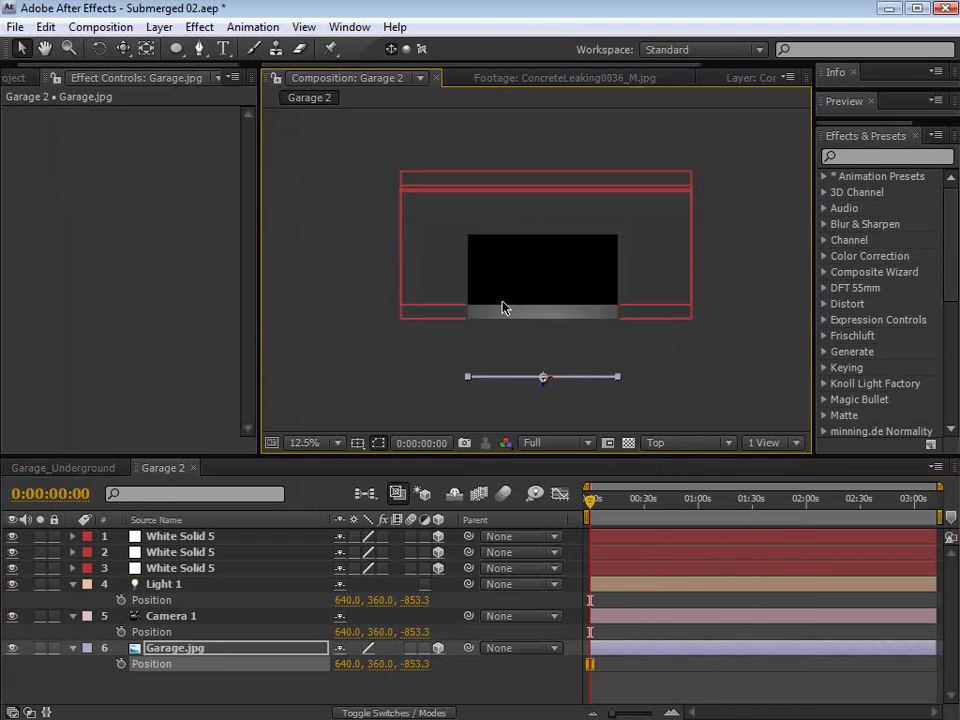
scroll(504, 306, "up", 2)
key("space")
left_click_drag(546, 389, 546, 282)
left_click_drag(563, 383, 545, 272)
left_click(137, 616)
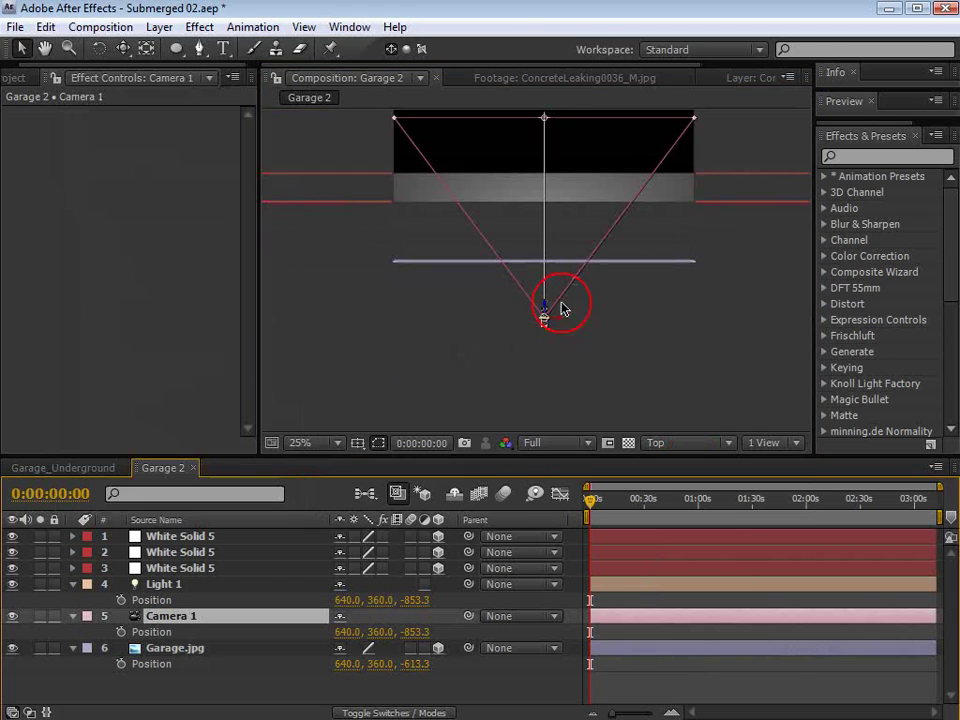
left_click(614, 263)
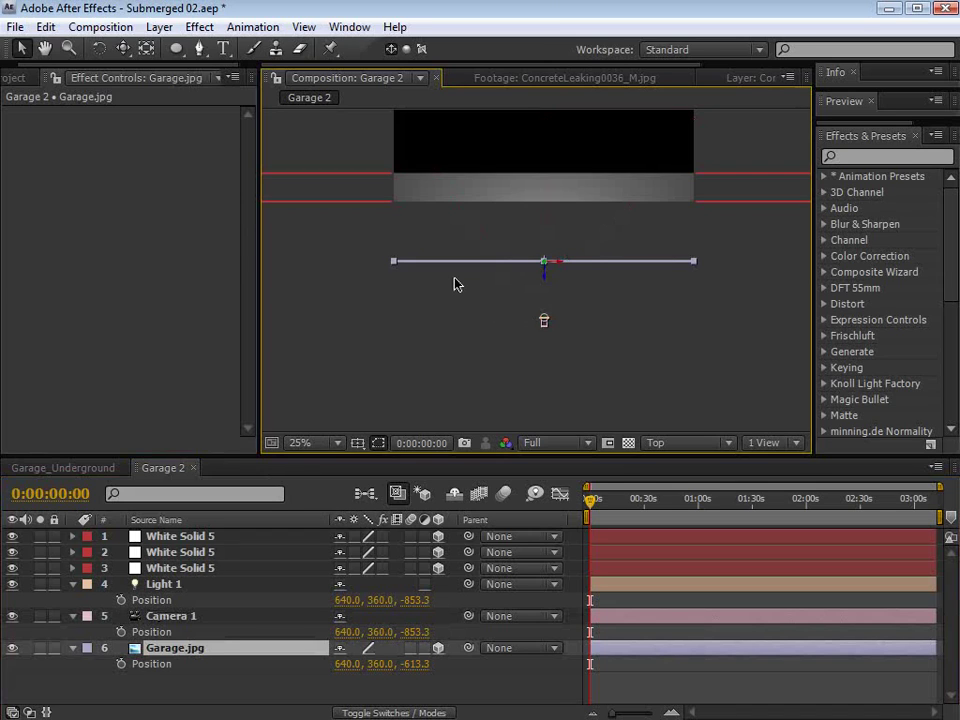
Step: Return to the Active Camera view and scale Garage.jpg down to just cover the composition frame
left_click(709, 442)
left_click(698, 464)
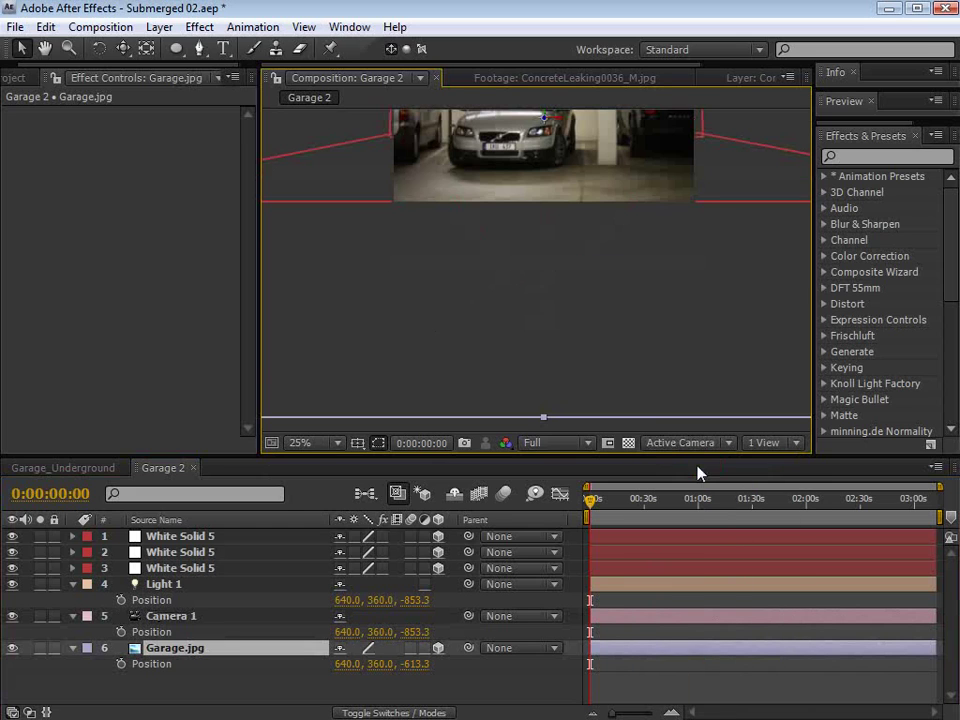
key("h")
left_click_drag(538, 199, 549, 327)
key("v")
left_click(175, 647)
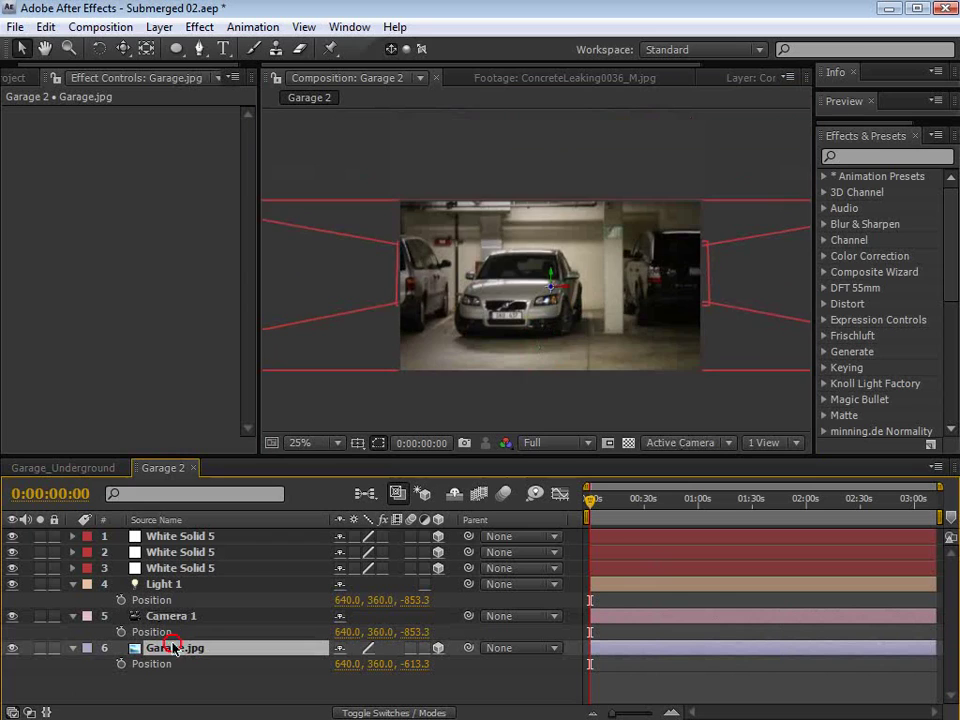
scroll(671, 240, "down", 1)
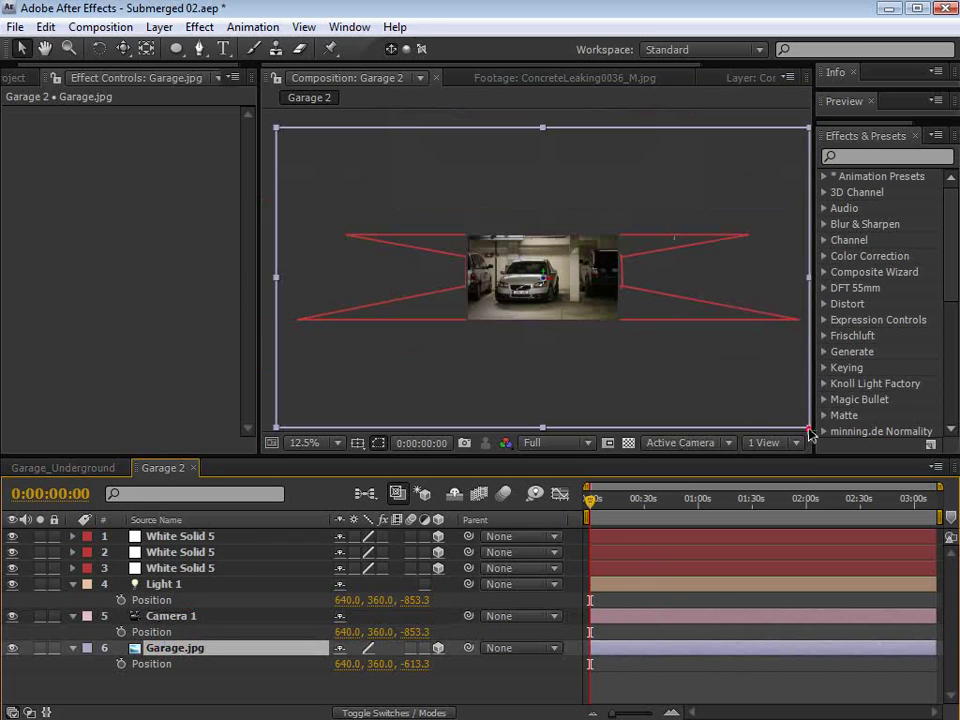
left_click_drag(809, 428, 668, 331)
scroll(610, 345, "up", 1)
left_click(708, 378)
left_click_drag(708, 378, 703, 377)
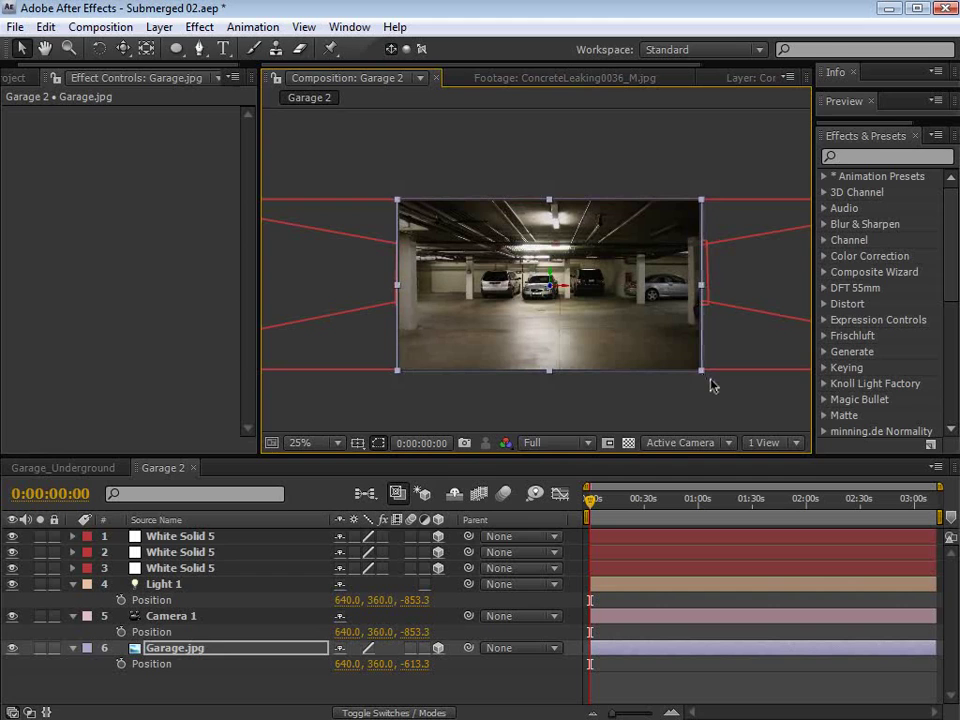
Step: In Garage.jpg's material options, set Casts Shadows to Only and Light Transmission to 100%
left_click_drag(258, 438, 241, 438)
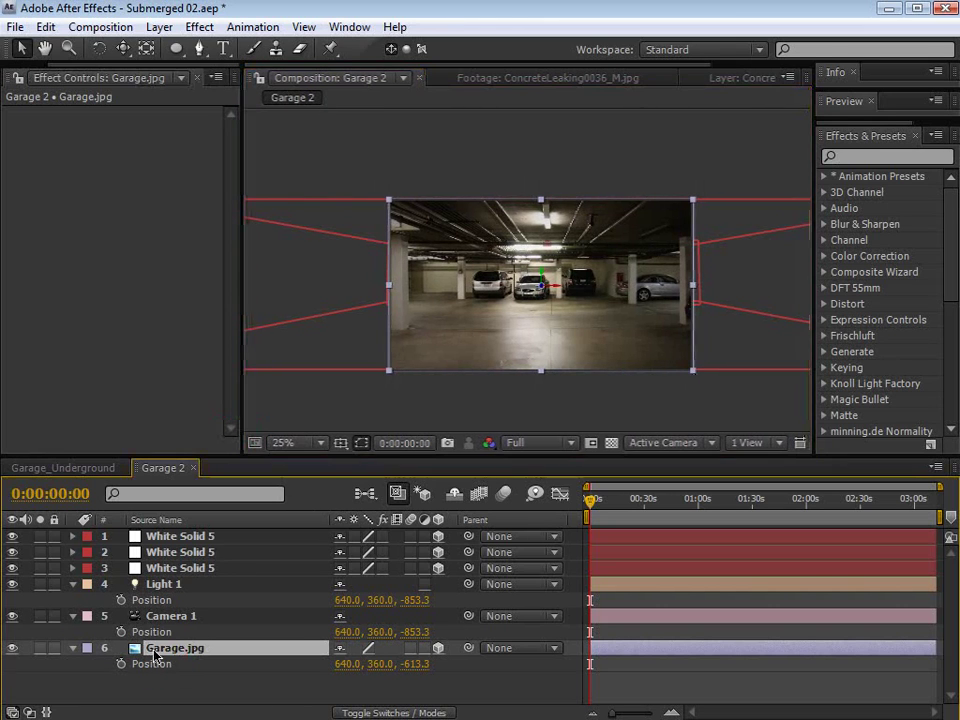
key("a")
key("a")
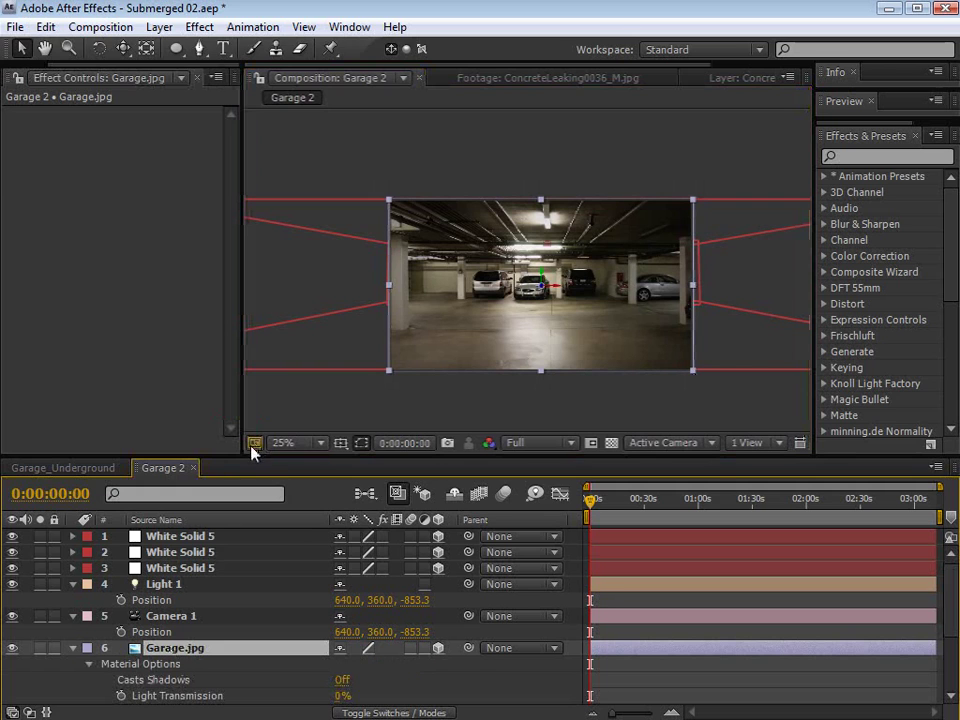
left_click_drag(246, 453, 236, 386)
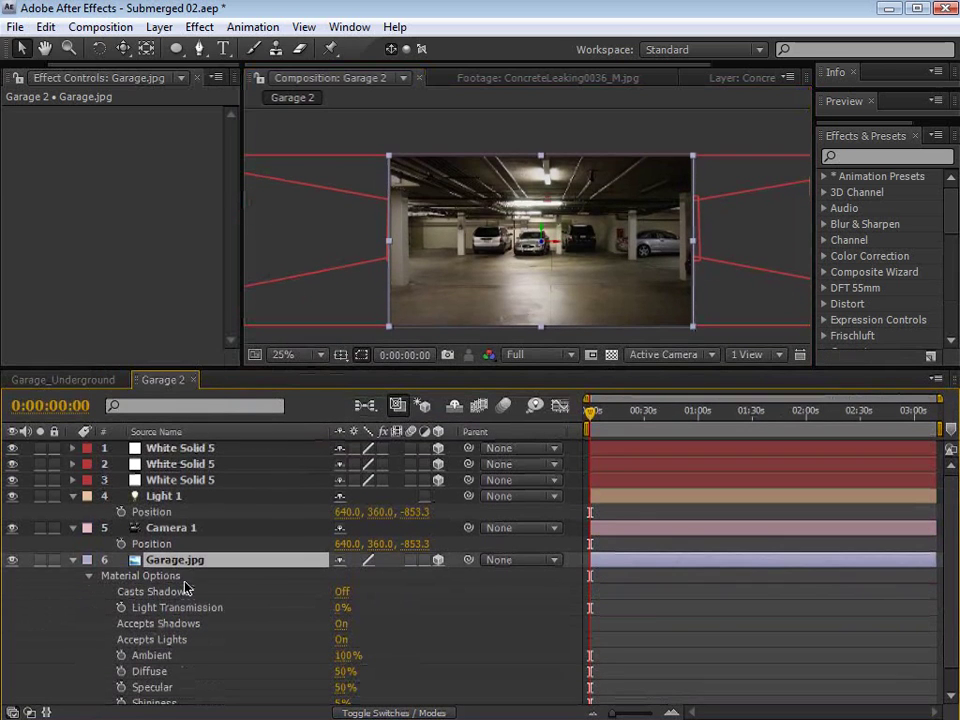
left_click(342, 593)
left_click(342, 593)
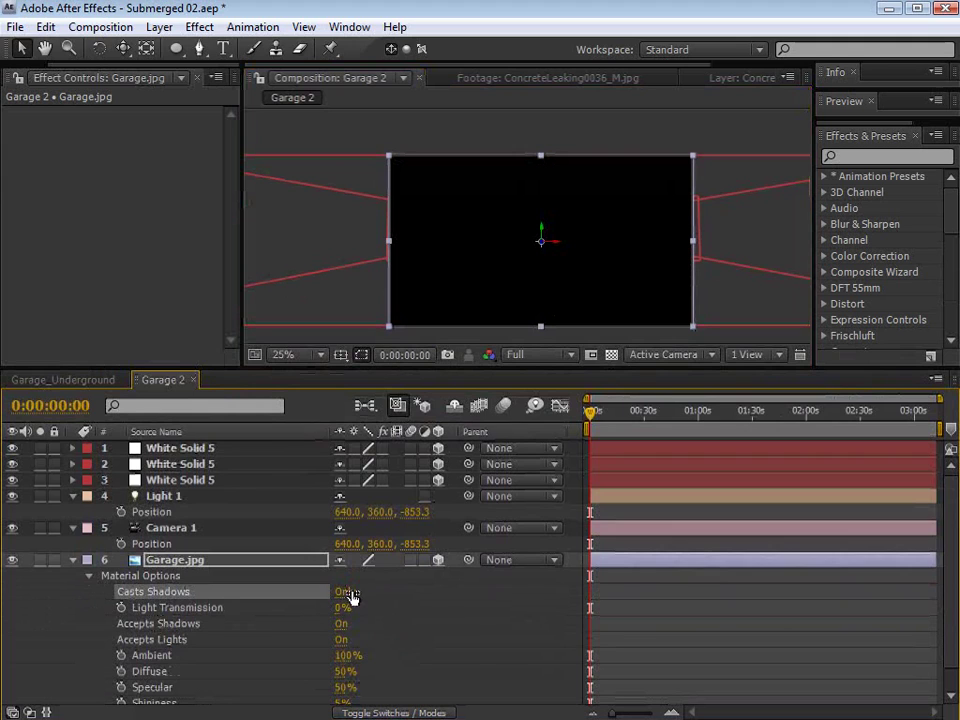
left_click(155, 608)
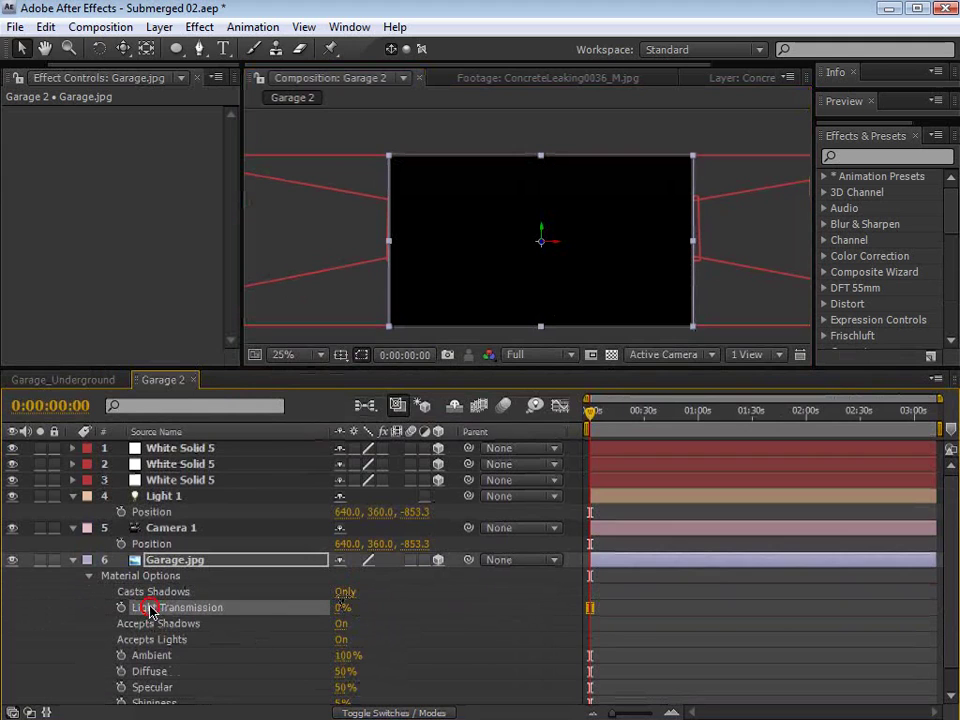
left_click_drag(343, 610, 441, 607)
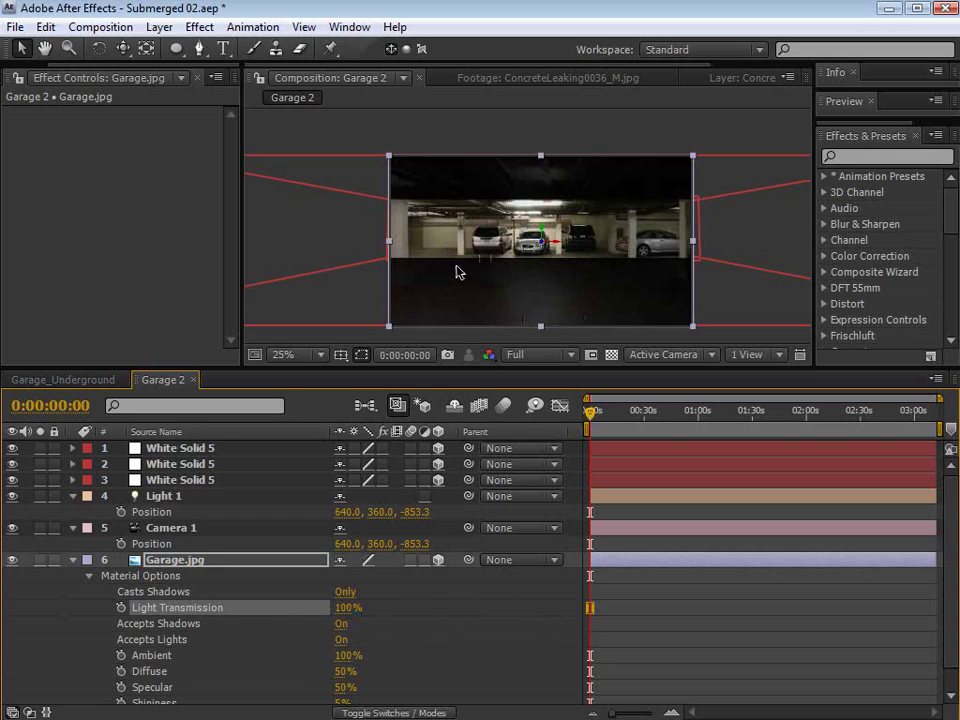
Step: Turn off Accepts Lights for all three white solids and collapse the layer properties
left_click(172, 449)
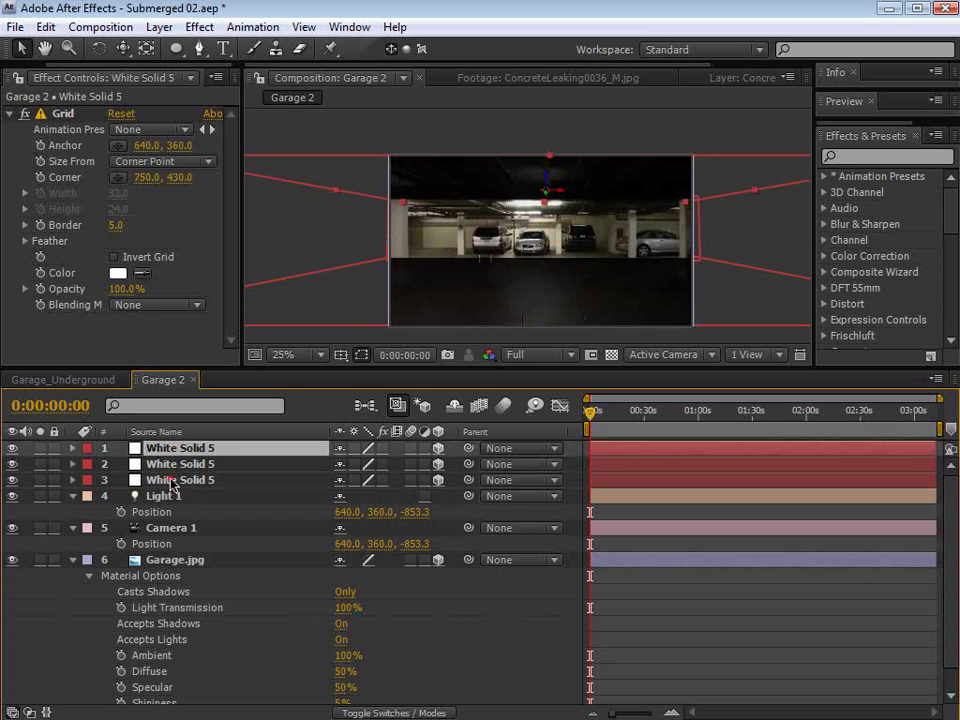
left_click(172, 484, "shift")
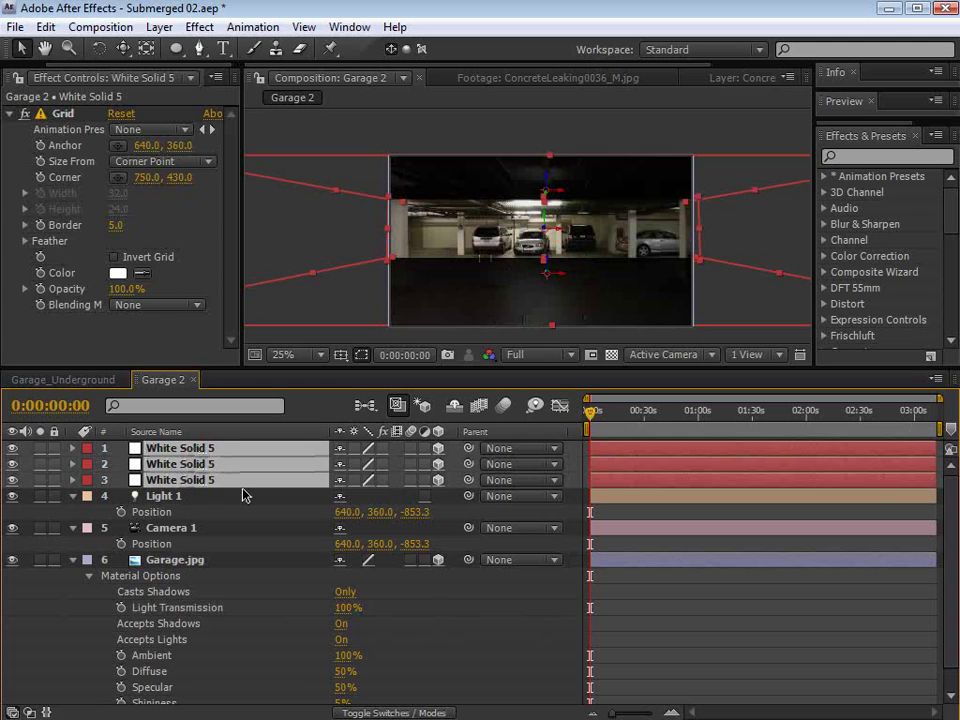
key("a")
key("a")
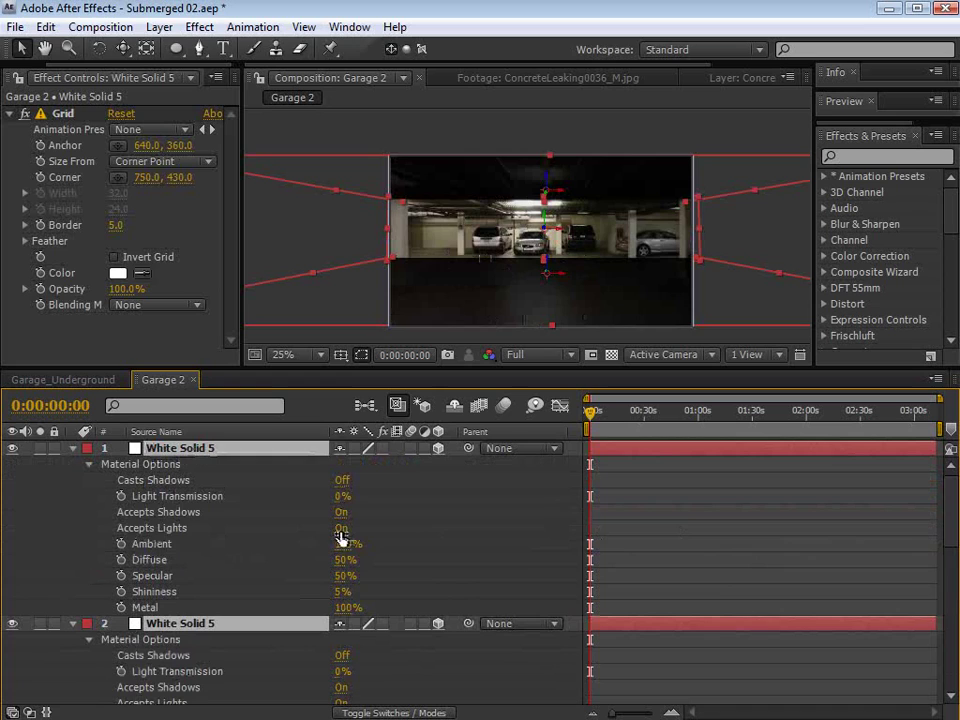
left_click(341, 529)
left_click(636, 508)
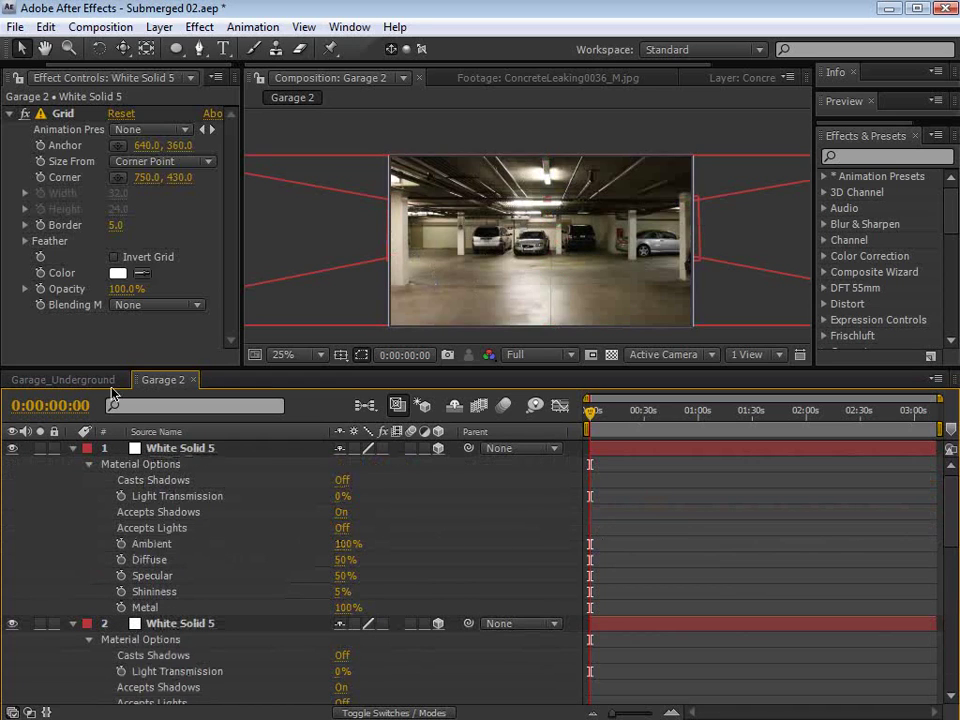
left_click(72, 448)
left_click(72, 464)
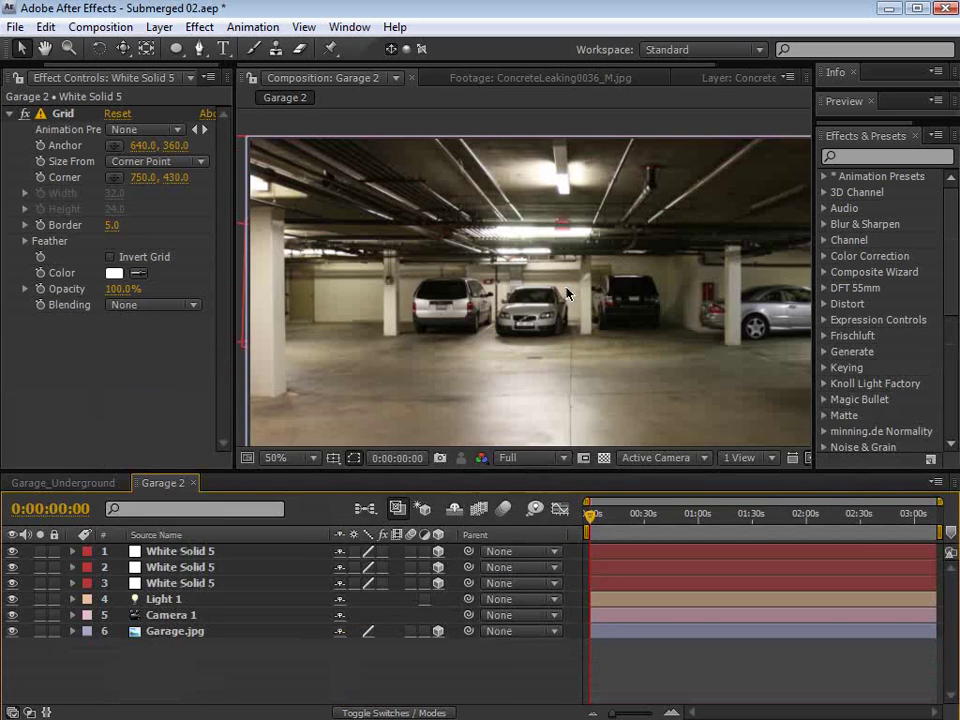
Step: Try a slight orbit of Camera 1 around the projected garage and undo it
scroll(480, 356, "down", 2)
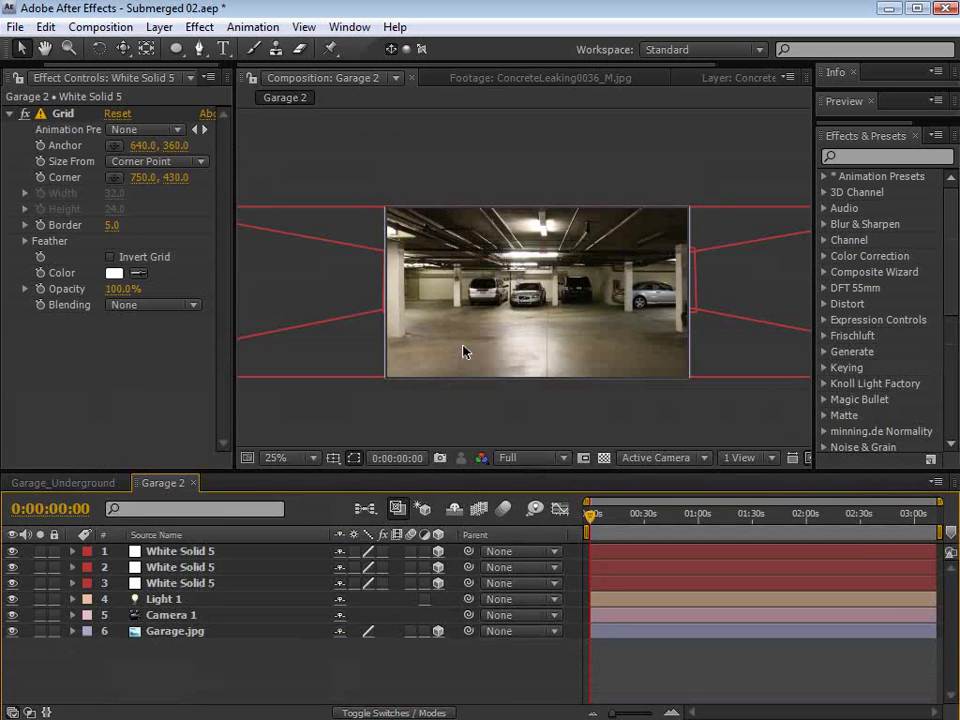
left_click(125, 47)
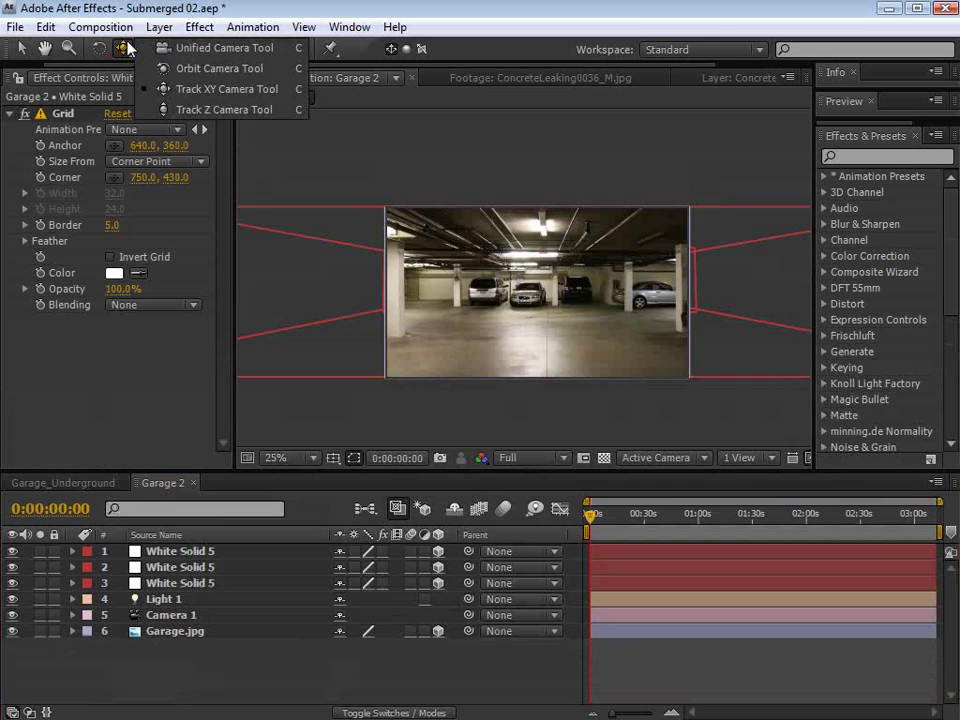
left_click(200, 68)
mouse_move(597, 311)
left_mouse_down()
mouse_move(633, 312)
mouse_move(632, 324)
mouse_move(622, 307)
mouse_move(602, 308)
left_mouse_up()
key("ctrl+z")
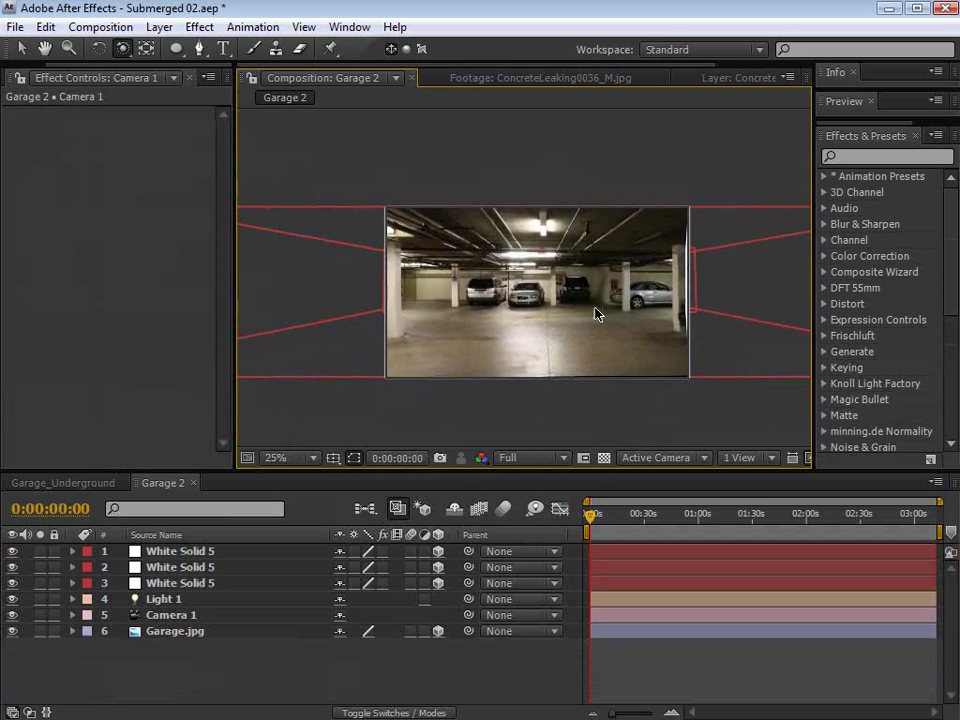
Step: Maximize the composition view and test the projection's parallax by tracking Camera 1 in X and Y, undoing the camera moves
key("period")
key("grave")
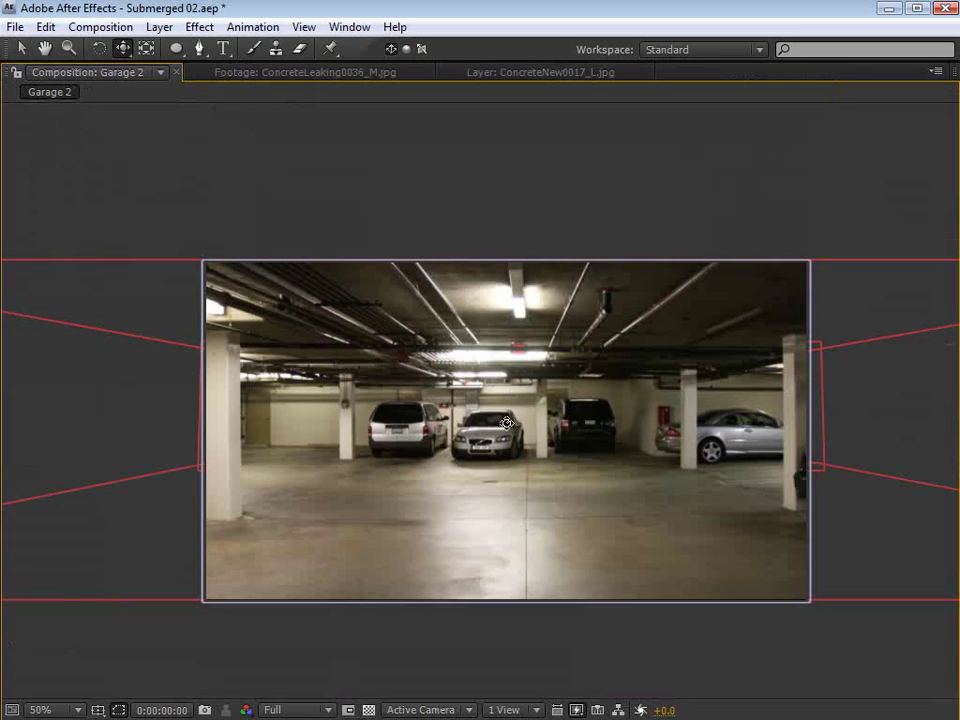
left_click(122, 48)
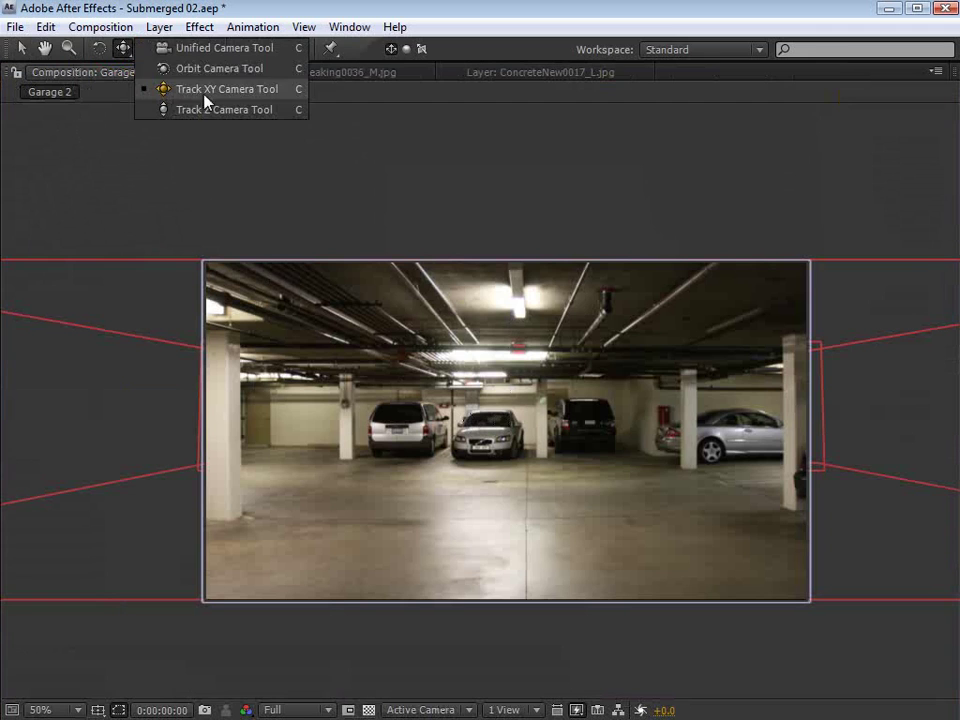
left_click(205, 92)
left_click_drag(514, 411, 522, 443)
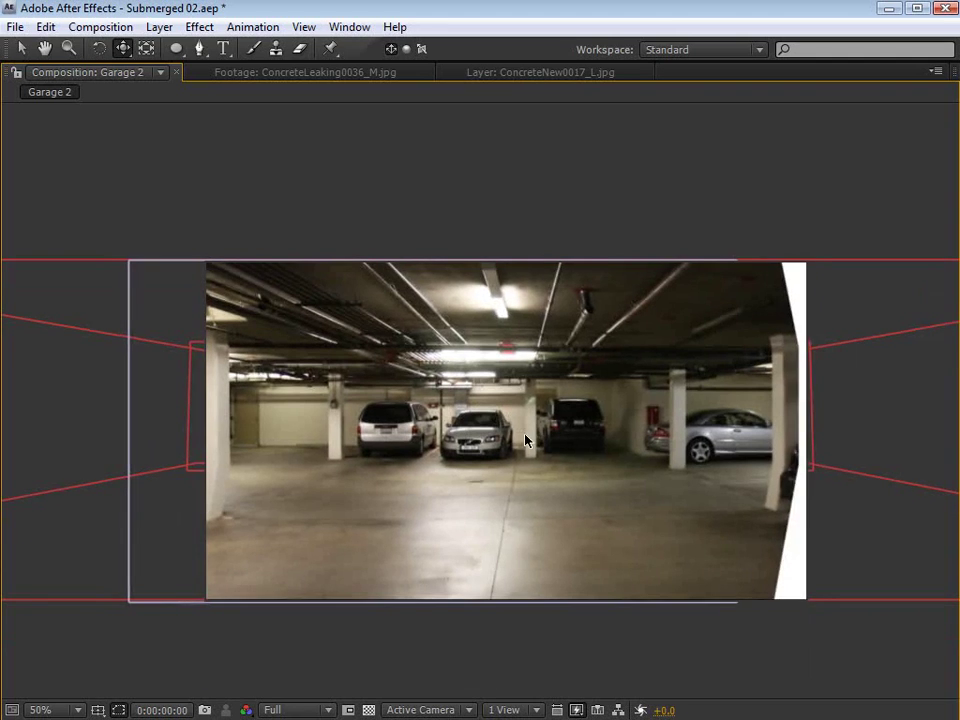
left_click_drag(530, 385, 459, 371)
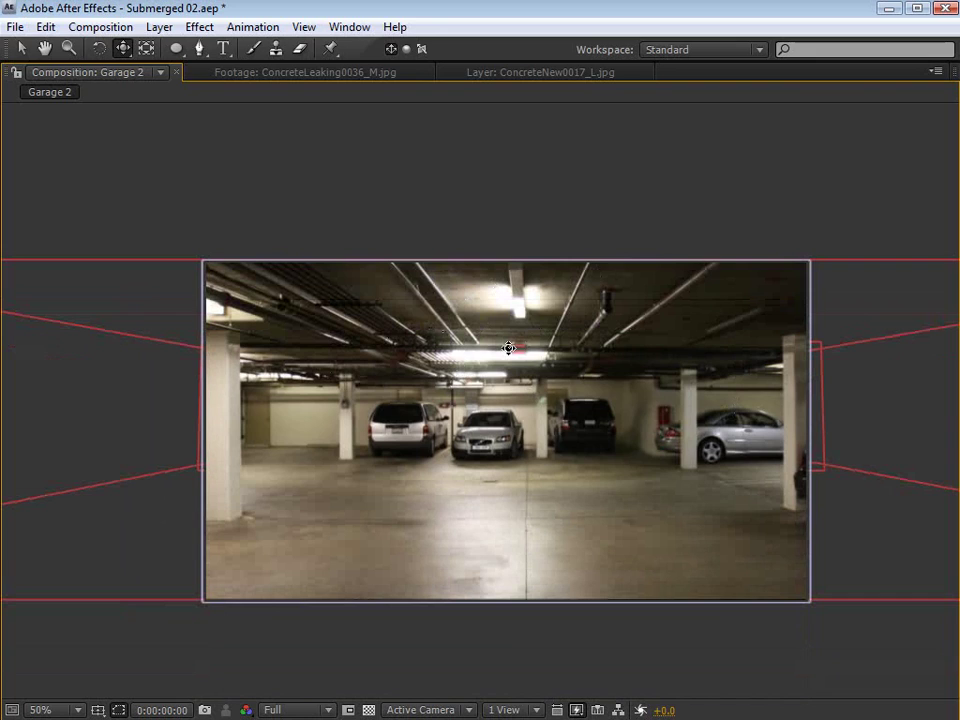
Step: Restore the normal panel layout, recentre the composition view and save the project
key("grave")
scroll(518, 308, "down", 1)
key("space")
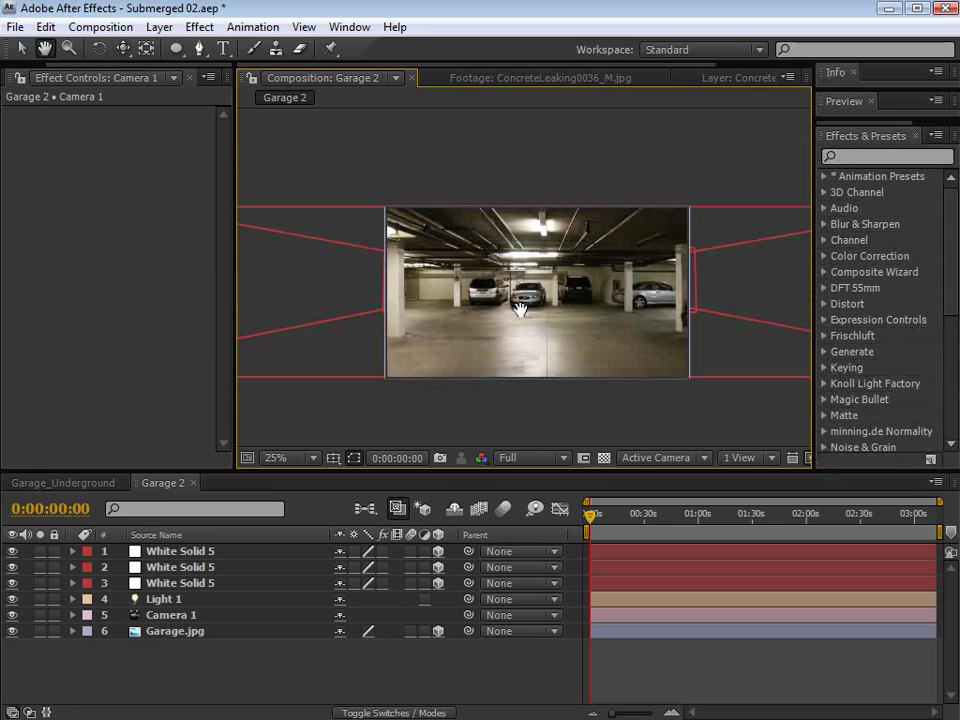
left_click_drag(563, 337, 551, 329)
key("ctrl+s")
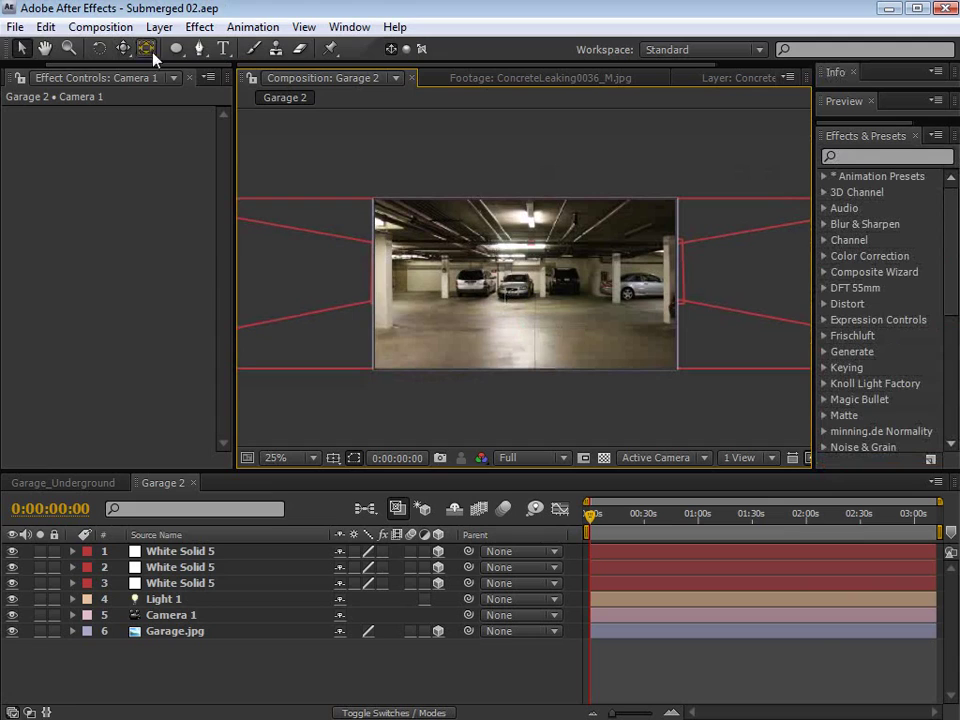
Step: Examine the Cement Wall texture images in the project, view Pipes0003_M.jpg as footage and return to the Garage 2 composition
left_click(15, 78)
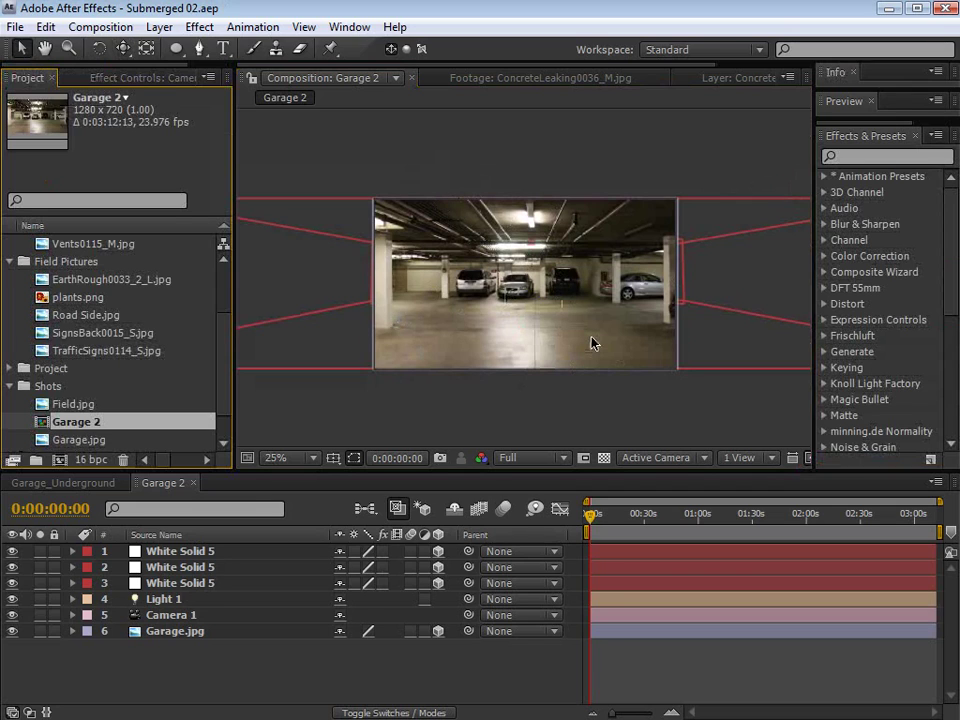
scroll(210, 350, "up", 3)
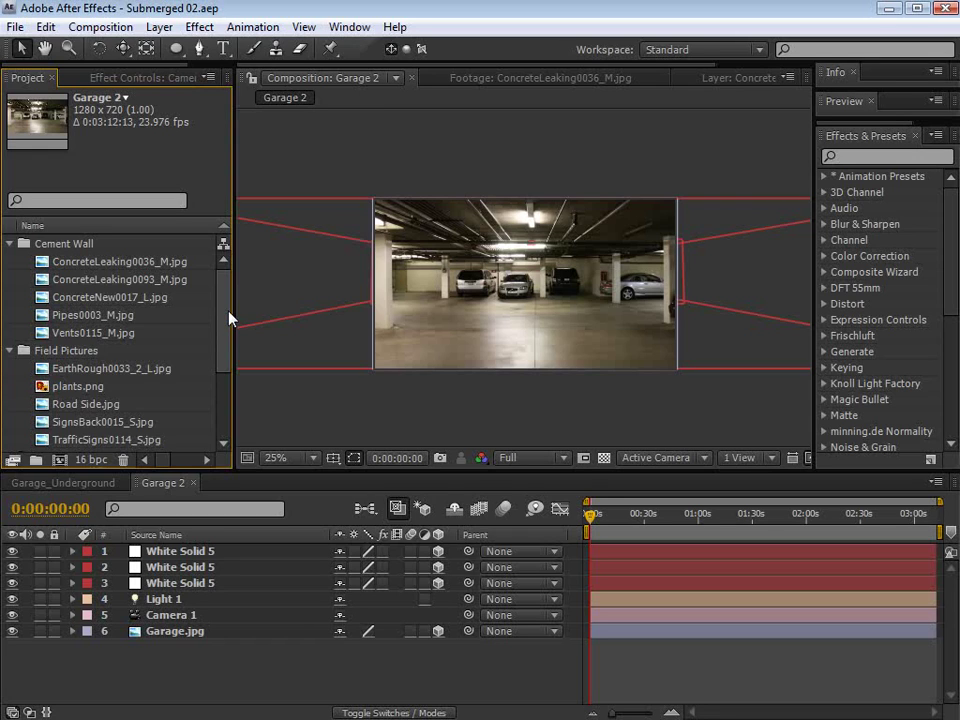
left_click(42, 263)
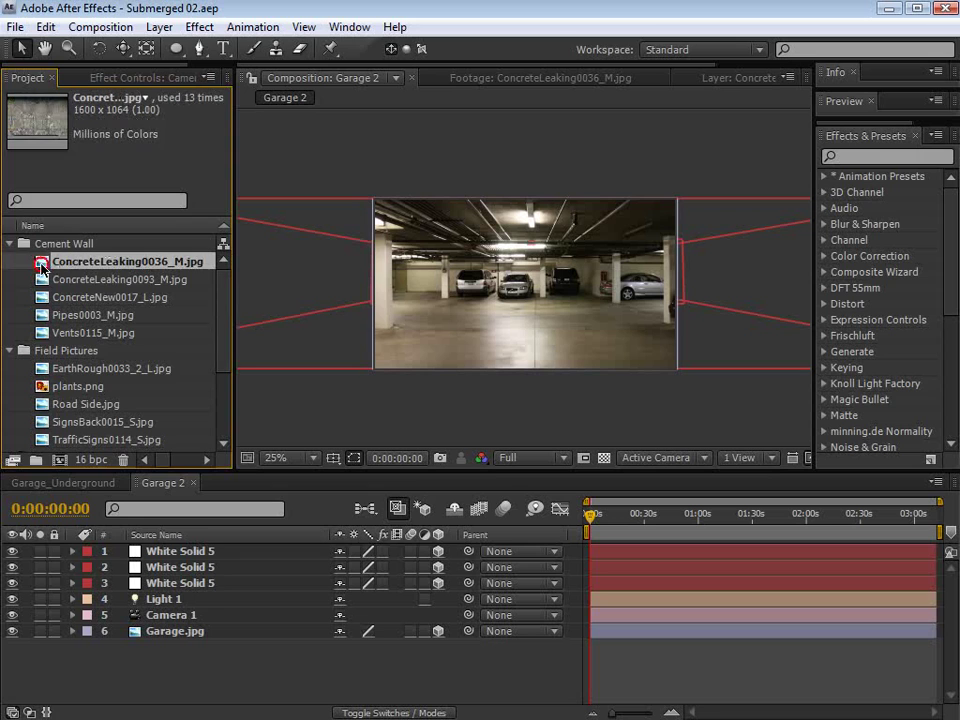
left_click(41, 280)
left_click(41, 298)
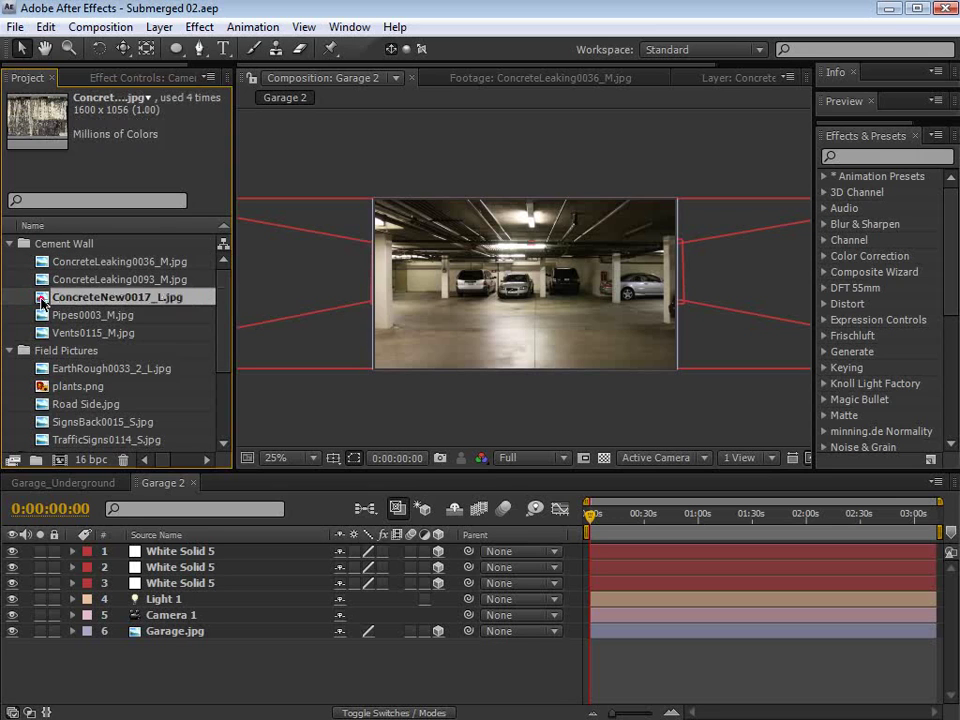
left_click(41, 316)
double_click(41, 316)
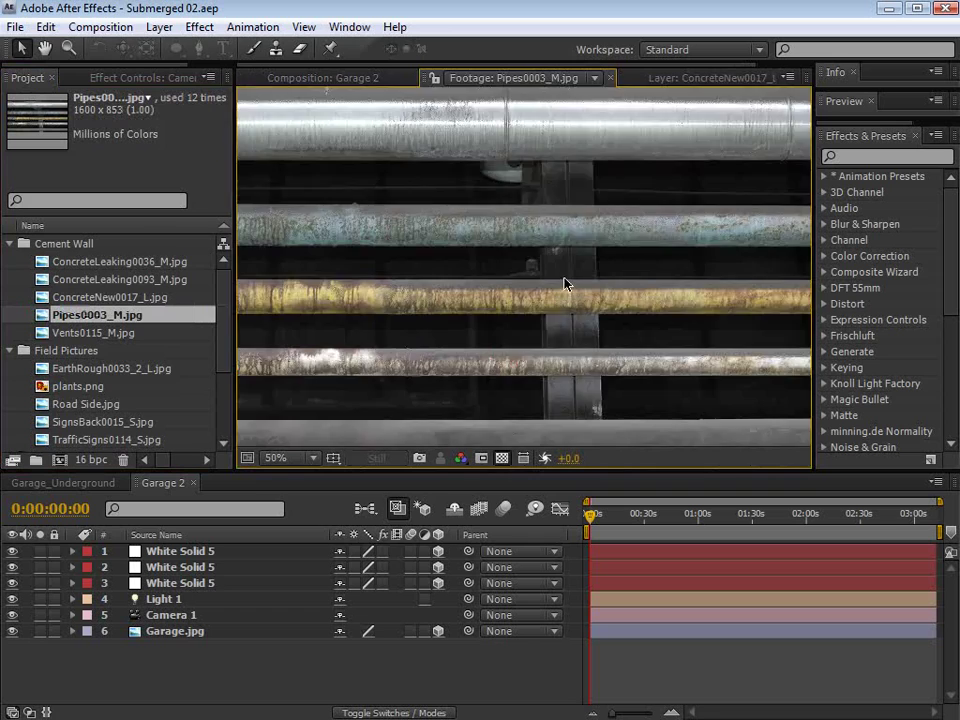
left_click(300, 77)
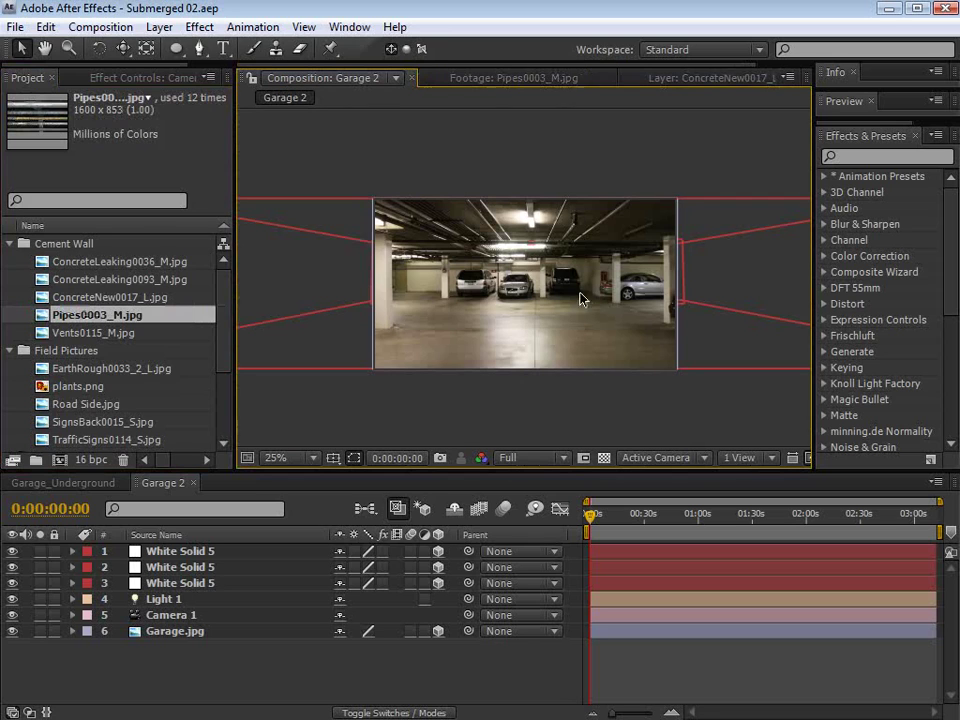
Step: Look through the Cement Wall textures, view ConcreteNew0017_L.jpg as footage and return to the Garage 2 composition
left_click(66, 332)
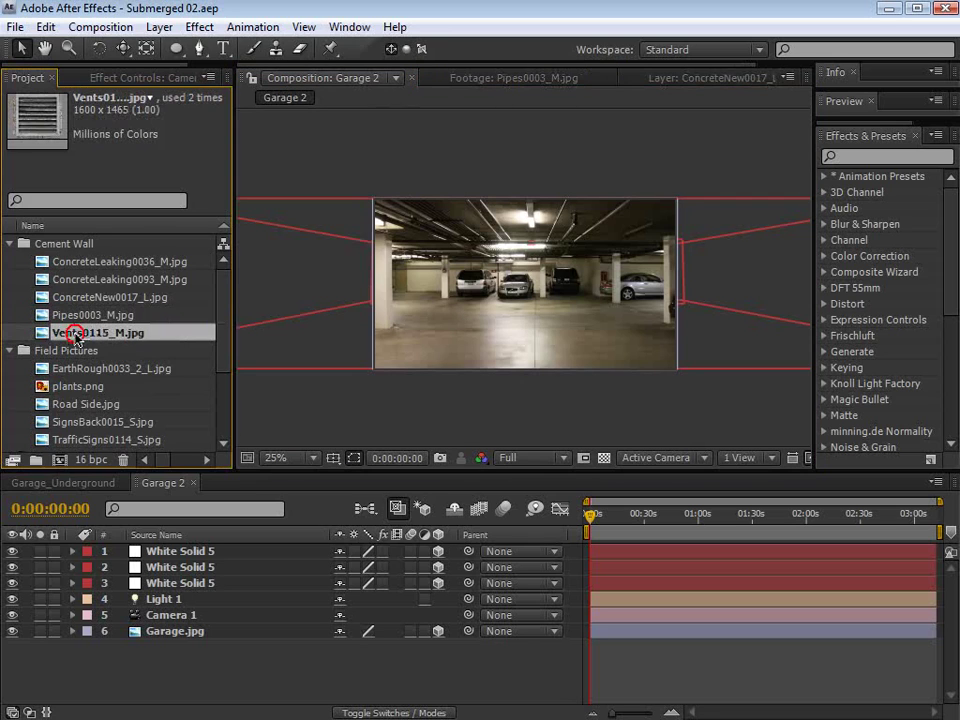
left_click(41, 281)
left_click(42, 298)
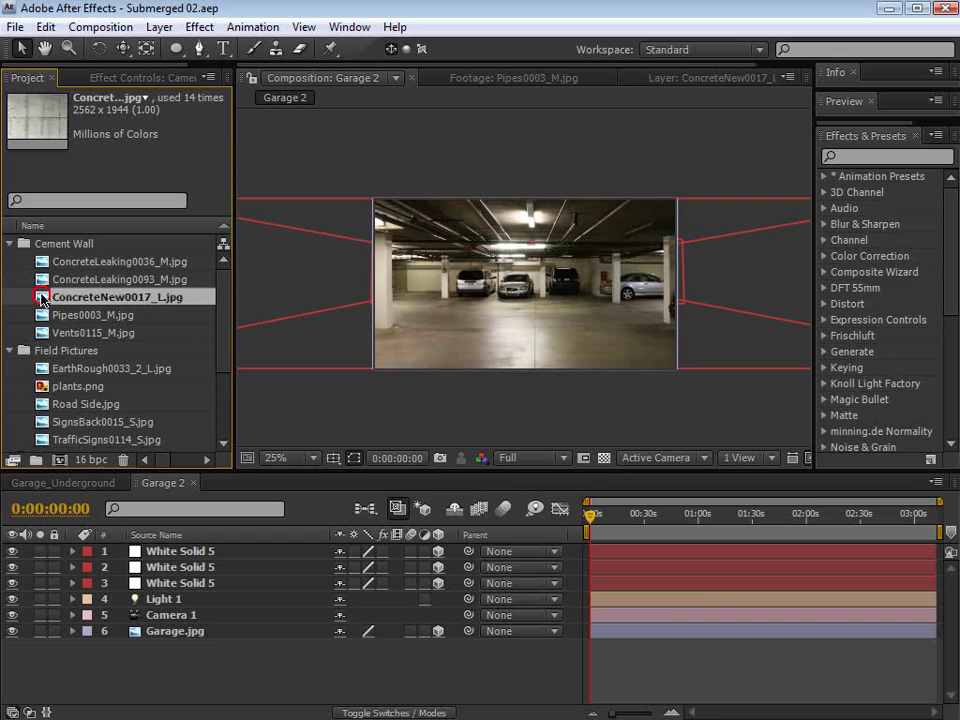
double_click(42, 298)
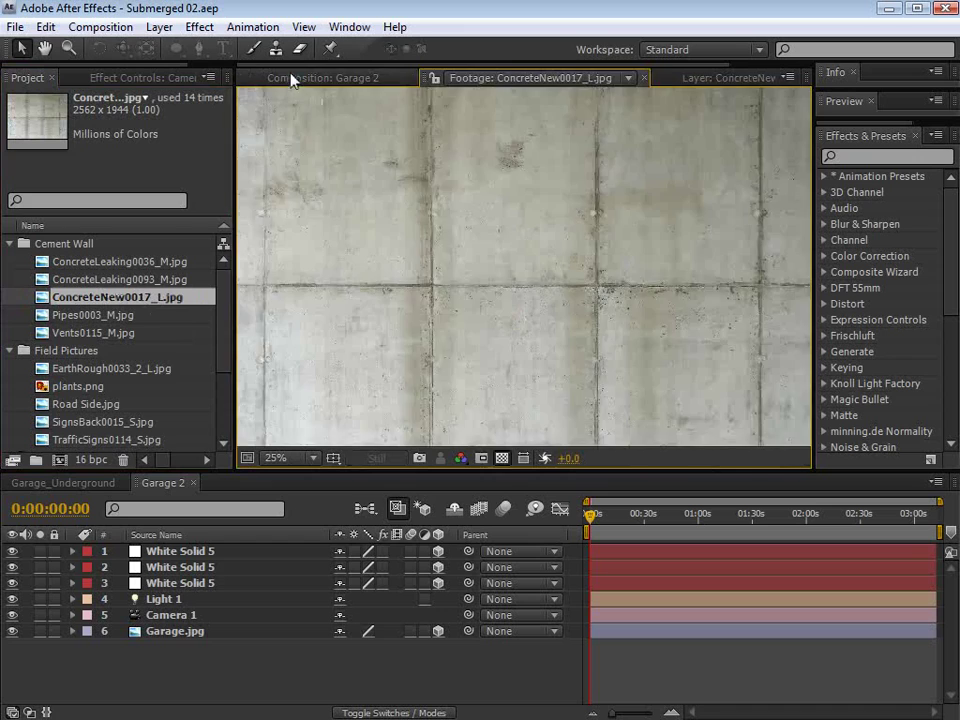
left_click(320, 77)
Step: Add ConcreteNew0017_L.jpg as the top layer of Garage 2, make it 3D, and turn off Accepts Shadows and Accepts Lights
left_click_drag(173, 541, 186, 548)
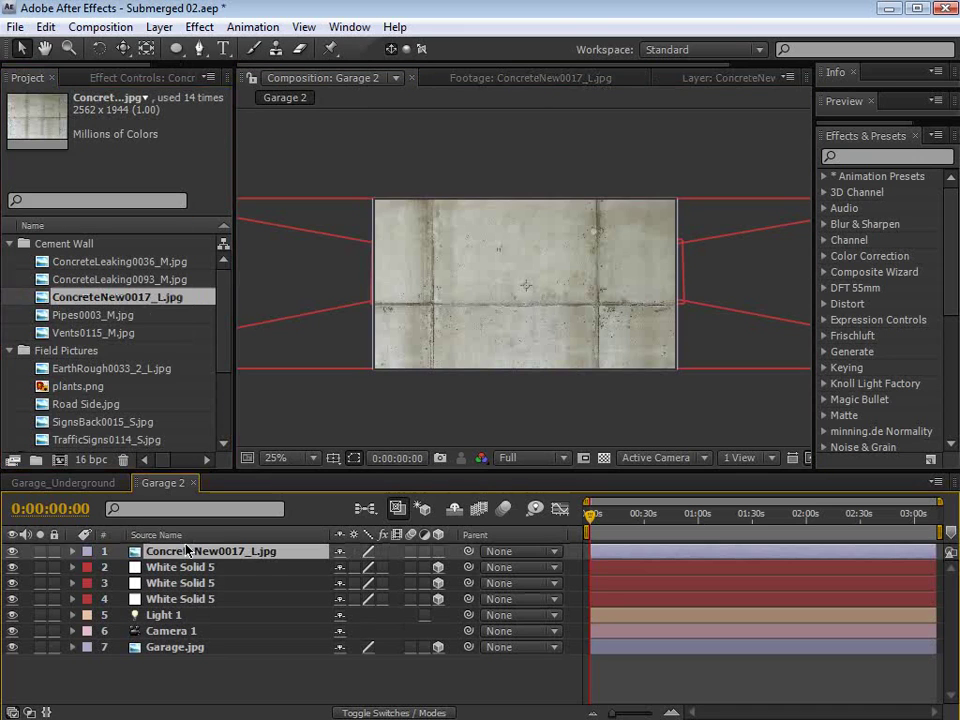
left_click(437, 551)
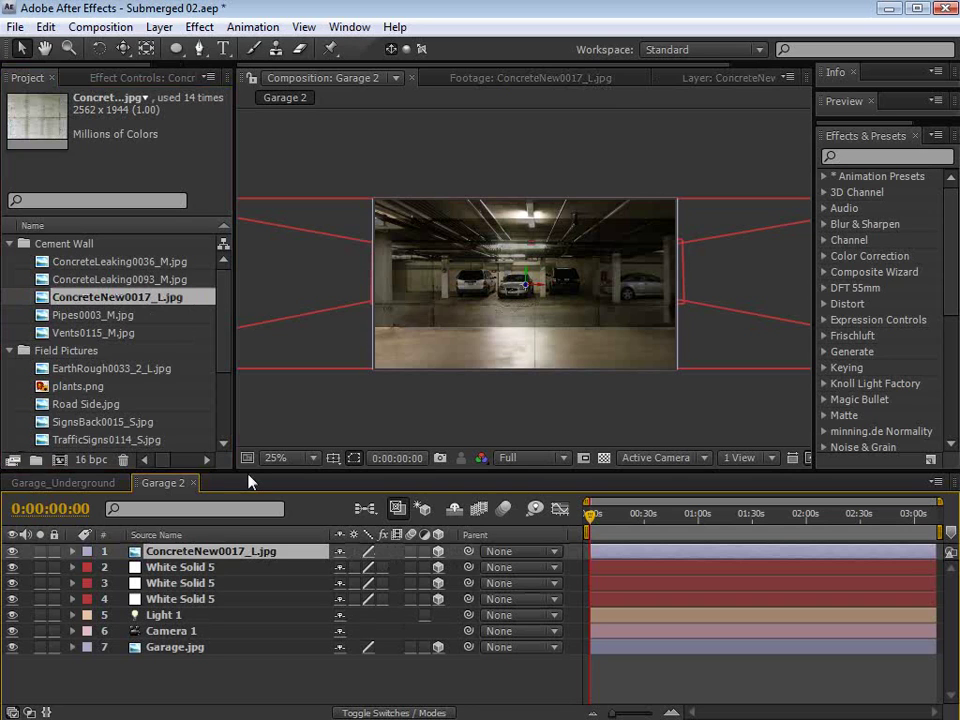
key("a")
key("a")
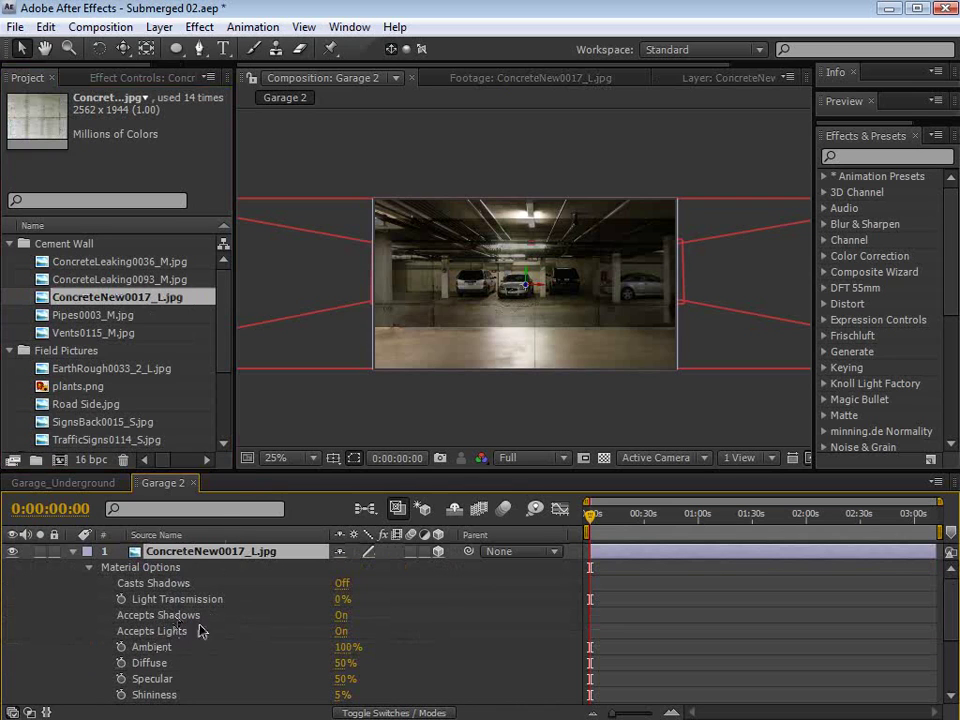
left_click(340, 615)
left_click(342, 631)
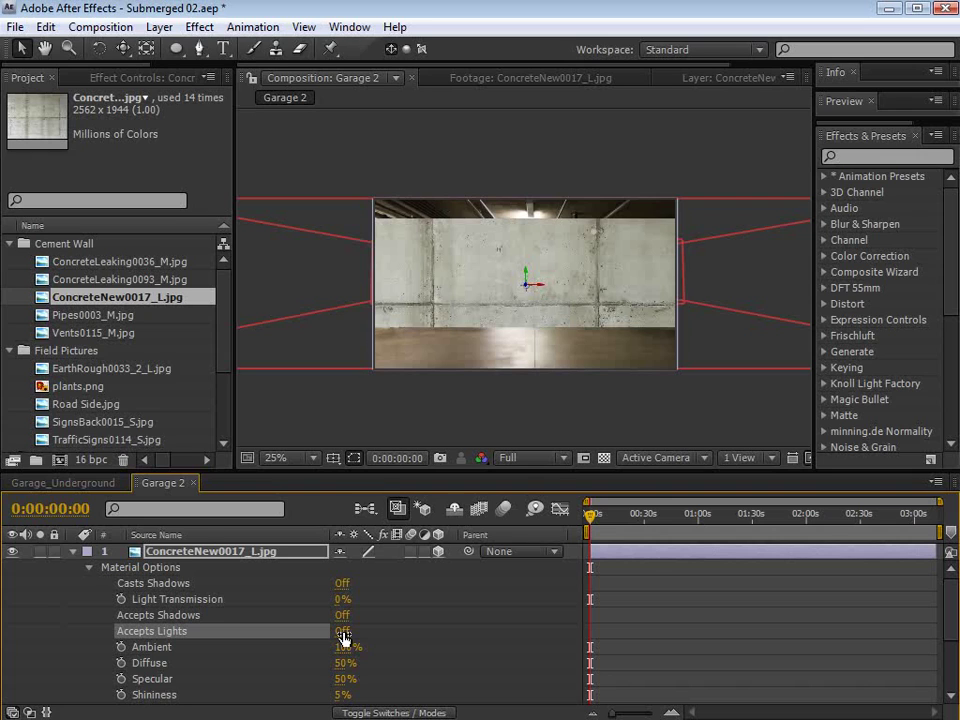
Step: In the Top view, move the concrete layer along Z to the front edge of the projection solids, then return to Active Camera
left_click(655, 457)
left_click(656, 577)
key("comma")
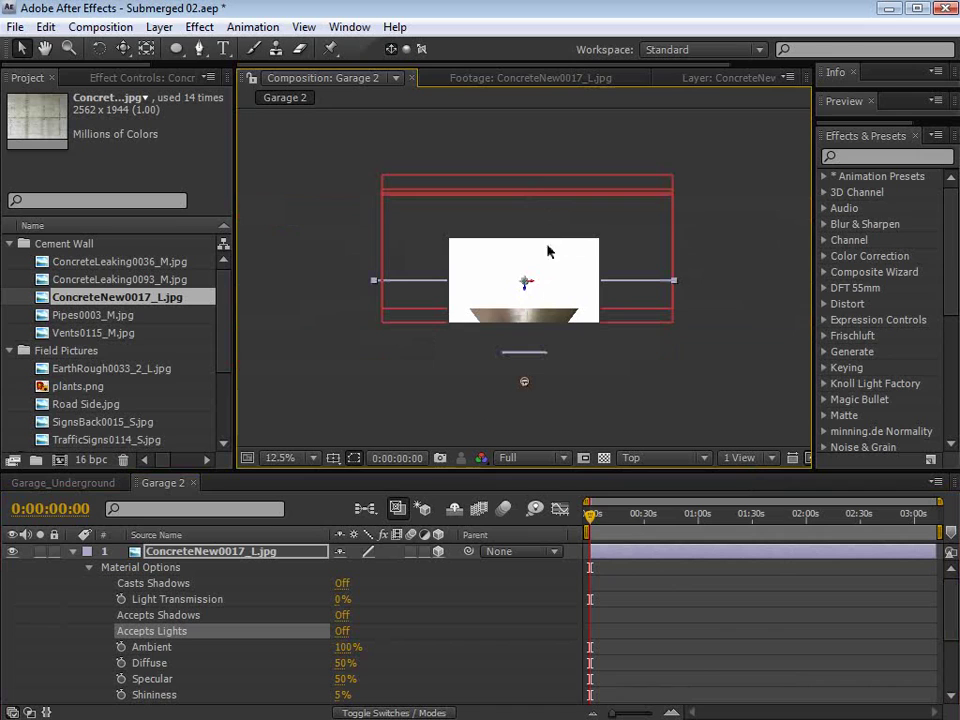
left_click(576, 298)
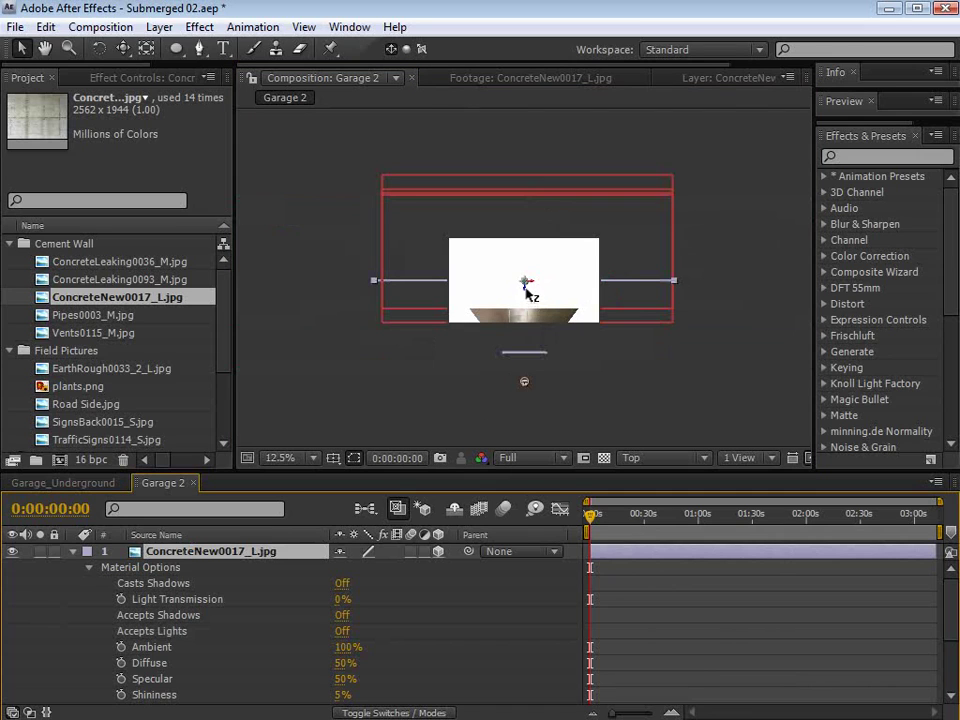
left_click_drag(525, 288, 521, 331)
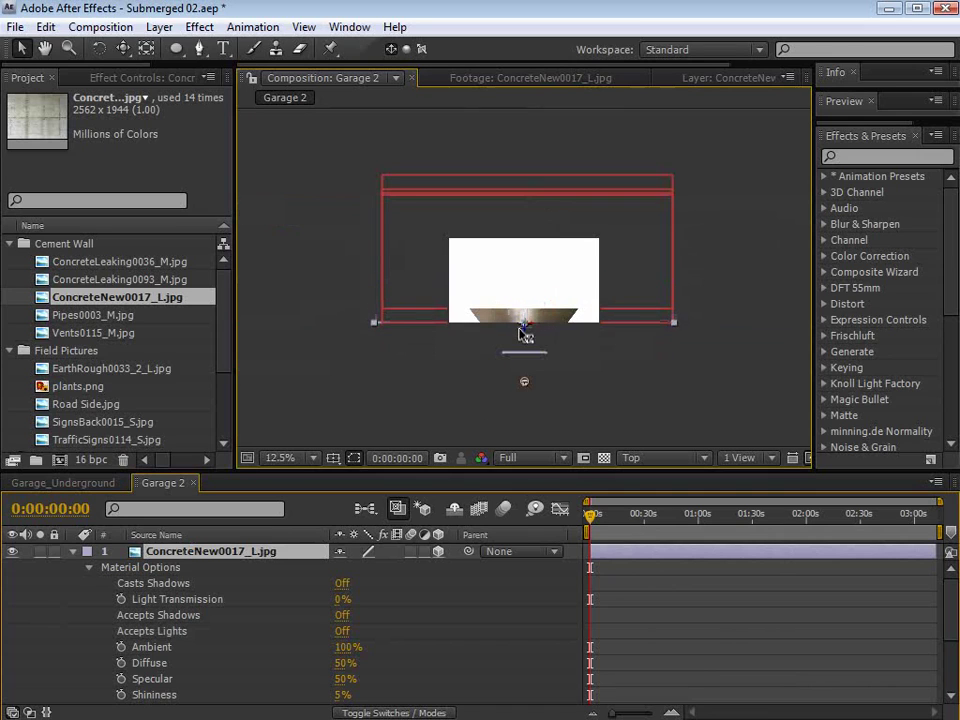
key("period")
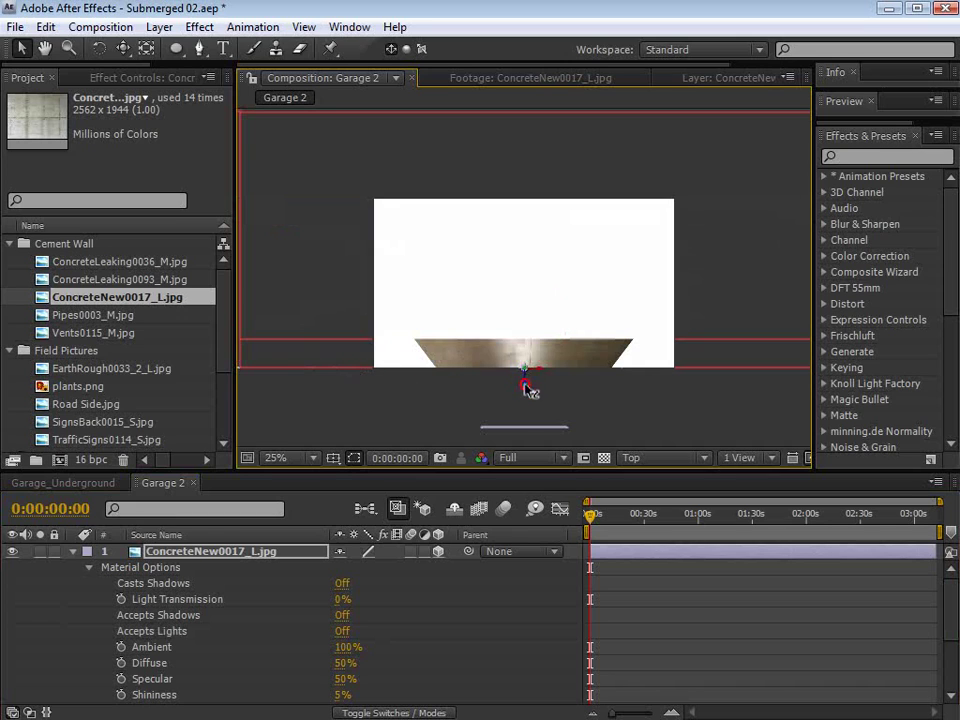
left_click(647, 462)
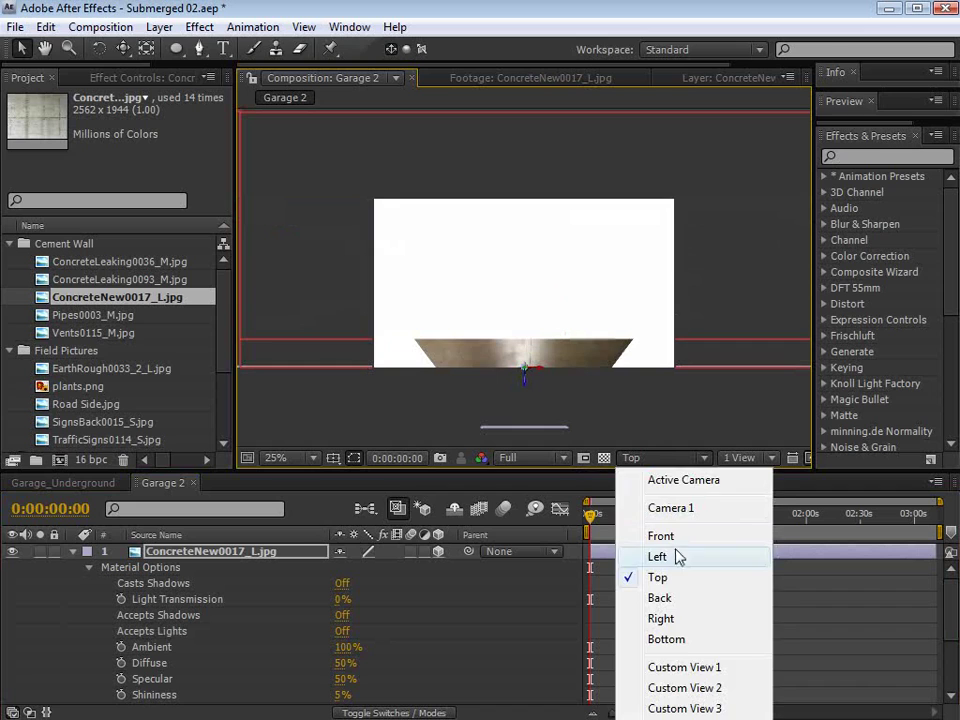
left_click(705, 482)
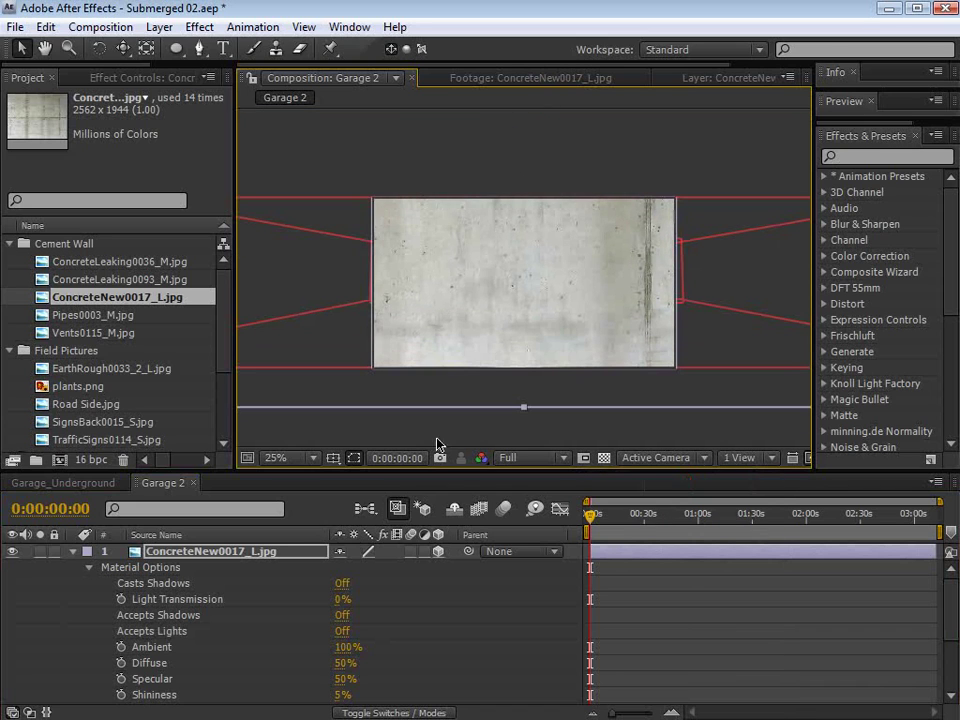
Step: Scale the concrete layer to 48% and place it above the garage opening so its lower edge slightly overlaps the ceiling
key("s")
left_click_drag(400, 567, 347, 567)
key("h")
left_click_drag(538, 290, 538, 394)
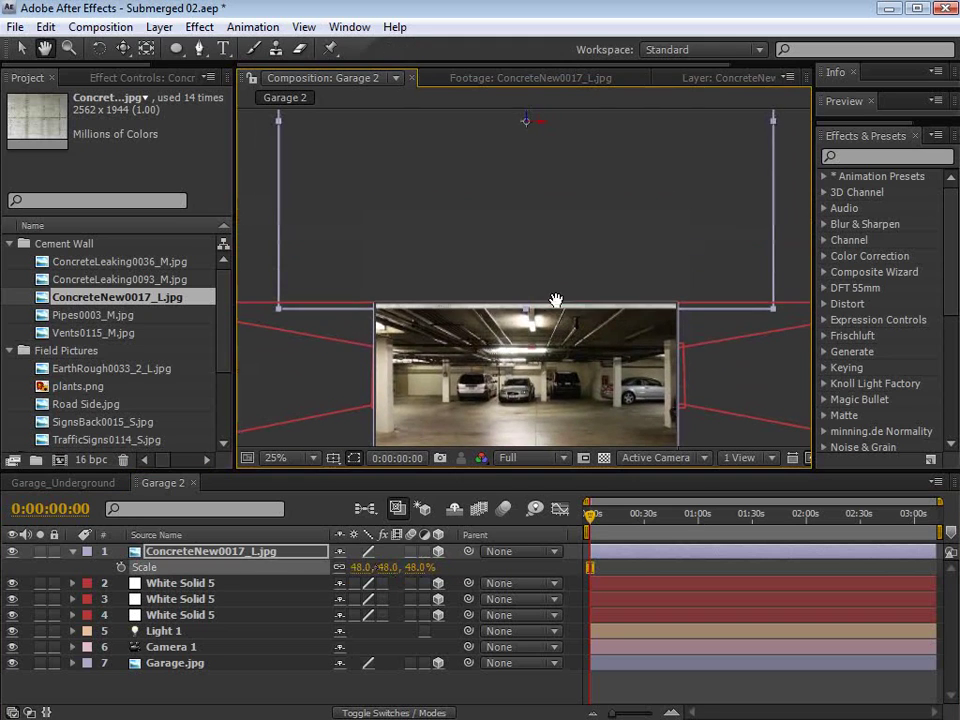
key("v")
left_click_drag(538, 238, 538, 248)
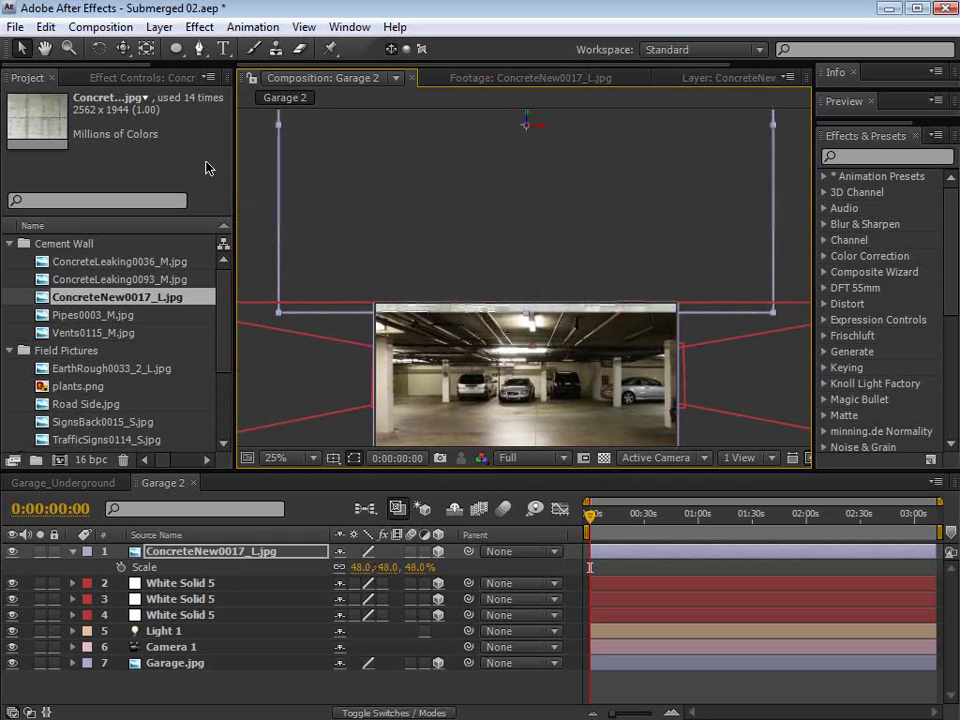
Step: Create a null object, make it a 3D layer and rename it Cam
left_click(159, 27)
mouse_move(180, 48)
left_click(538, 133)
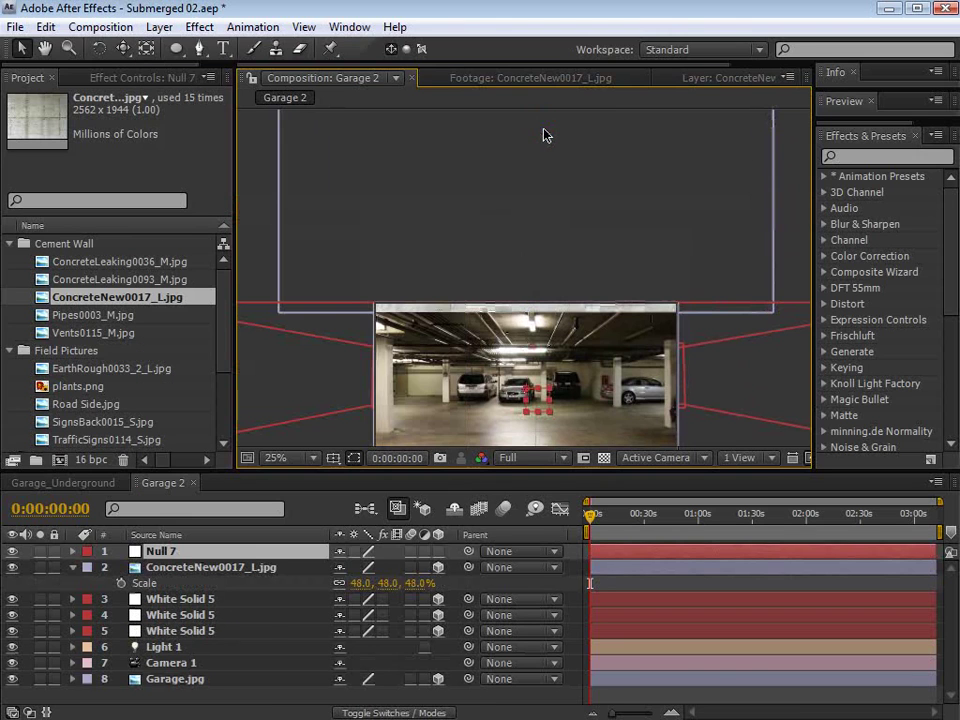
left_click(437, 551)
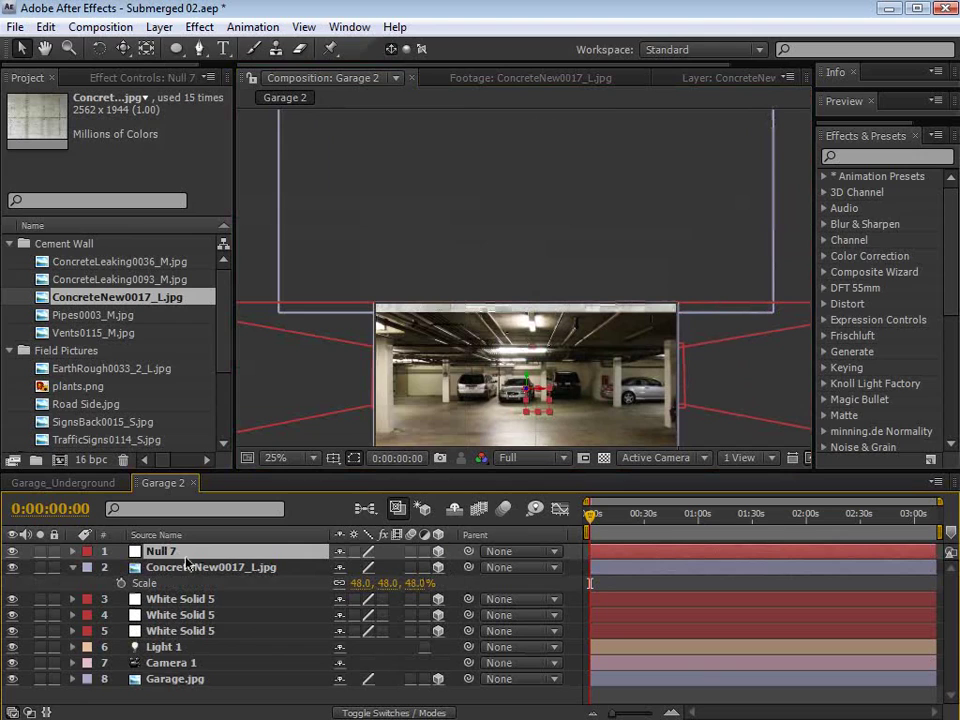
key("Return")
type("Cam")
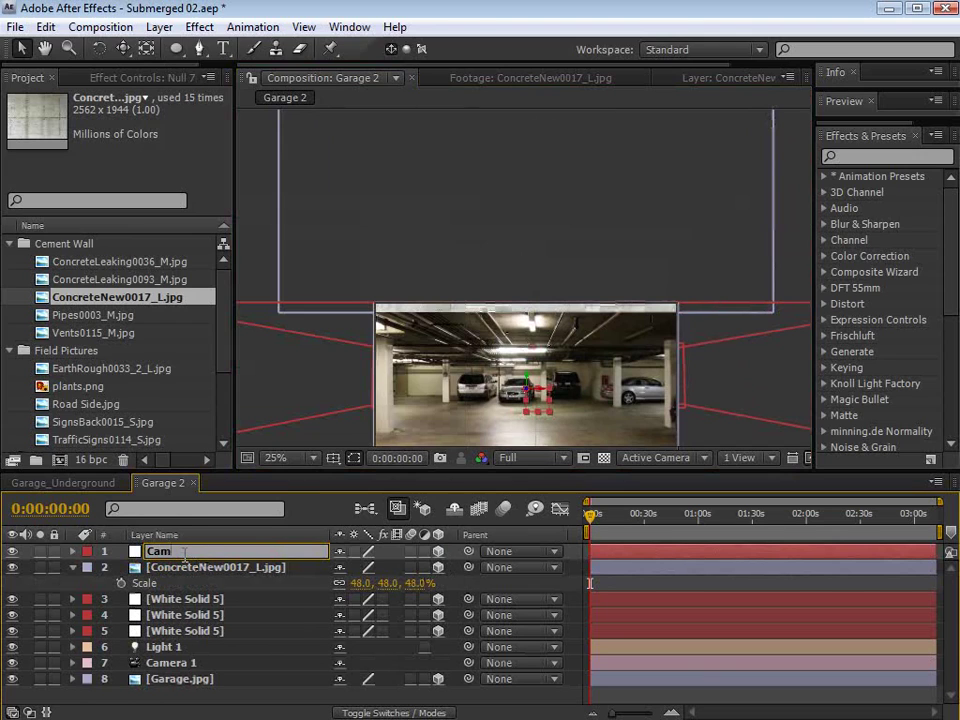
key("Return")
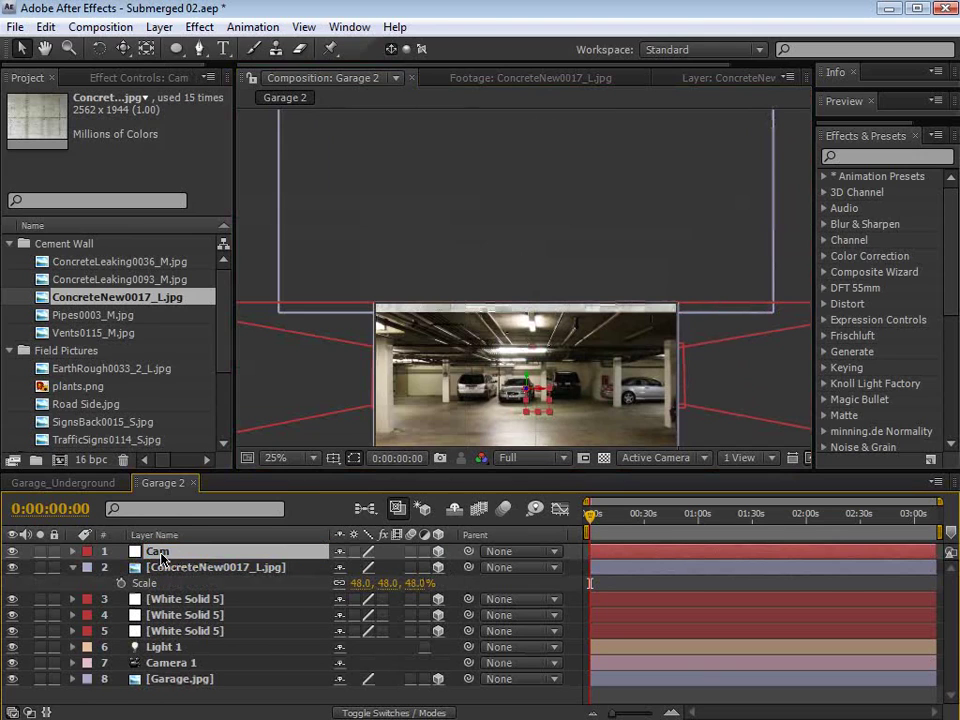
Step: Move the Cam null directly above Camera 1 in the layer stack and parent Camera 1 to it, enlarging the timeline area
left_click_drag(160, 556, 160, 655)
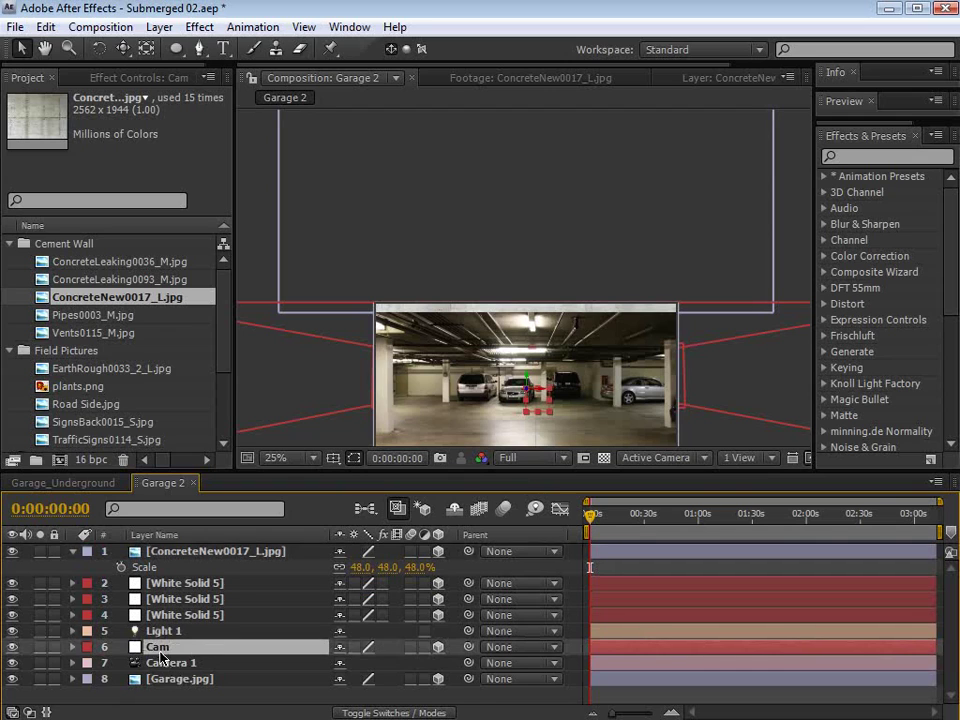
left_click(166, 664)
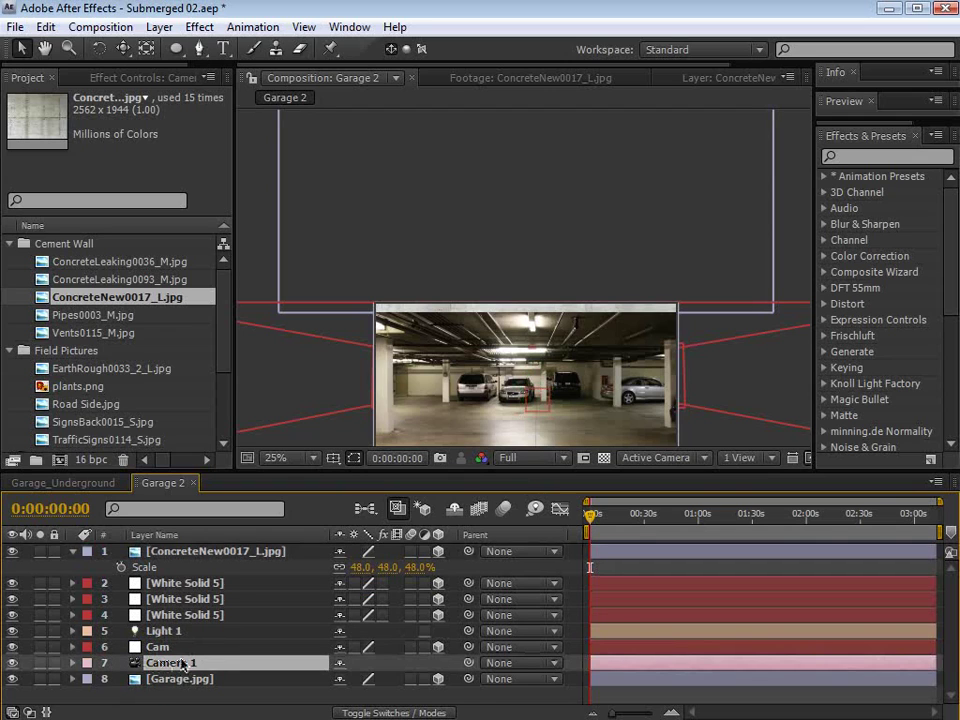
left_click_drag(468, 663, 163, 650)
left_click_drag(455, 467, 439, 410)
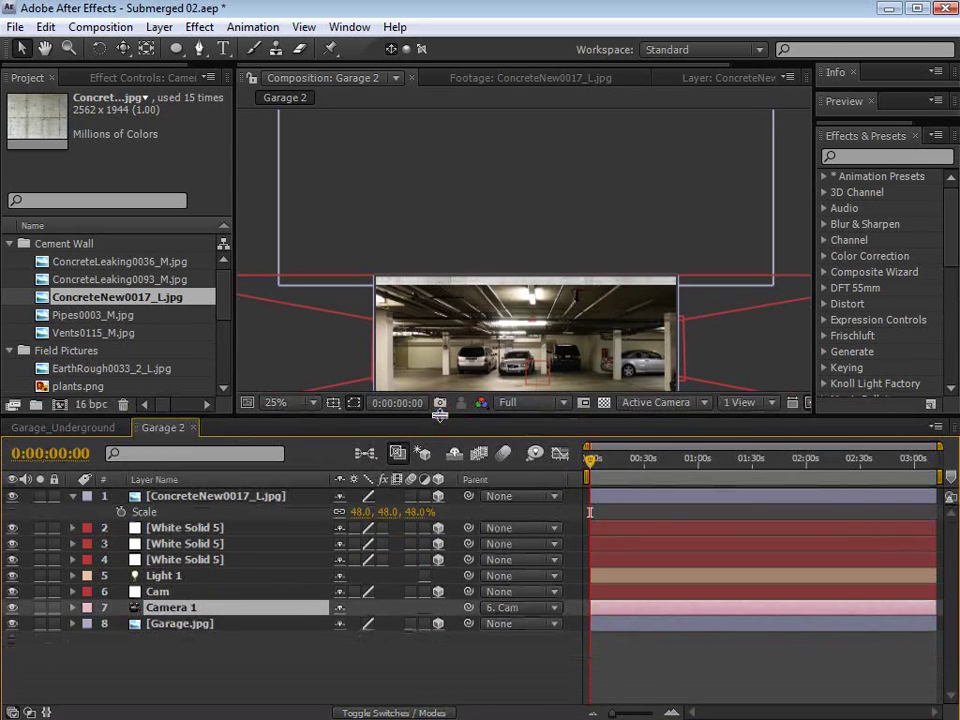
Step: Set a Position keyframe for the Cam null at 0:03:00:01
left_click(170, 593)
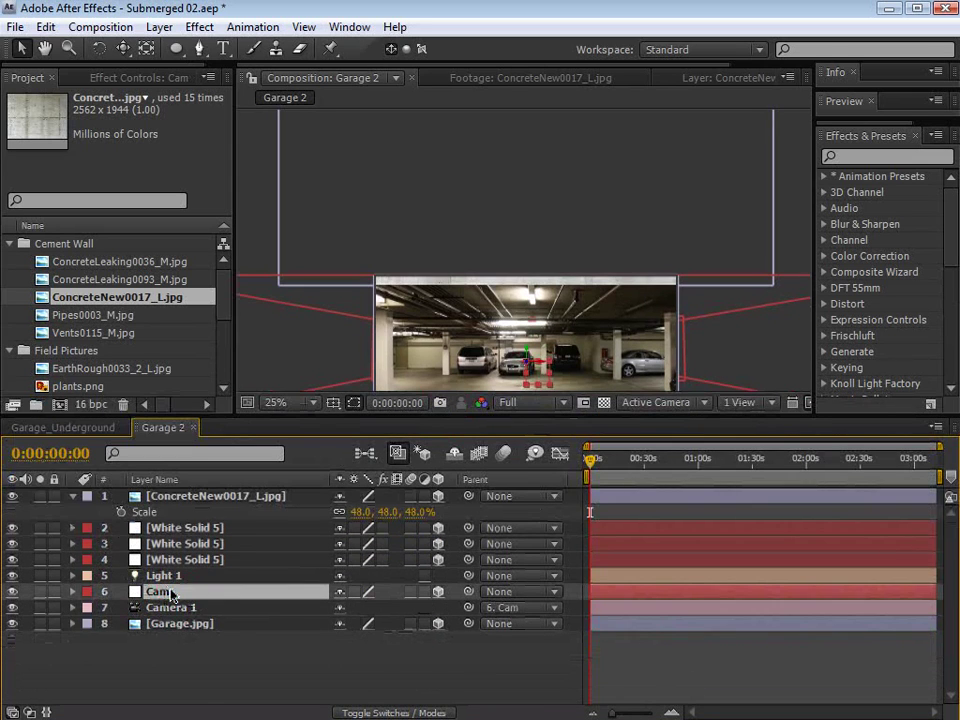
key("p")
left_click(726, 472)
left_click_drag(727, 474, 915, 490)
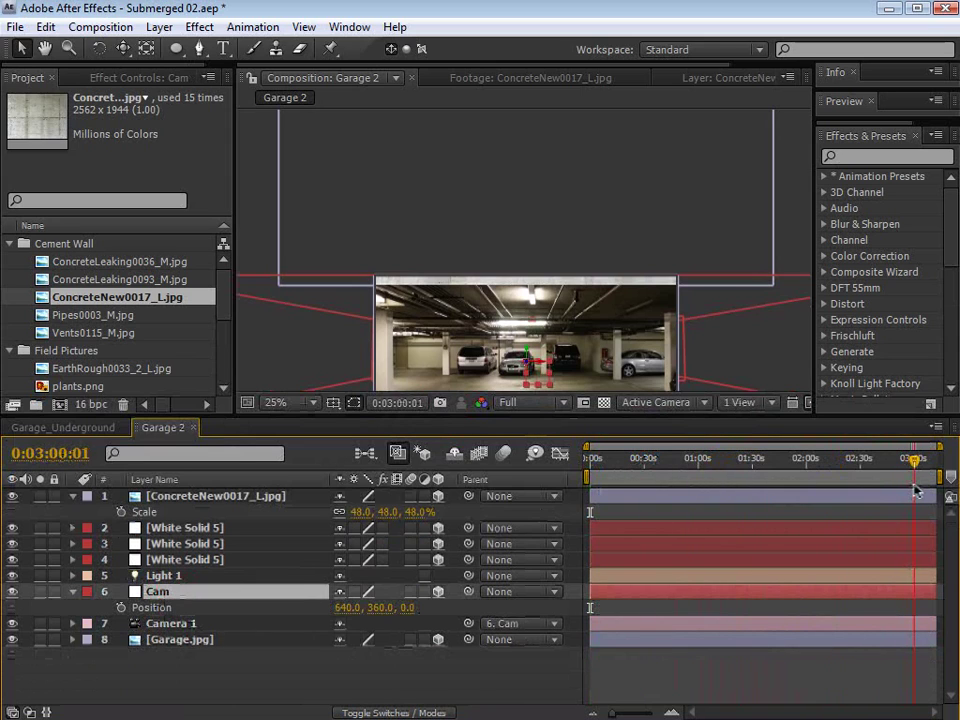
left_click(121, 607)
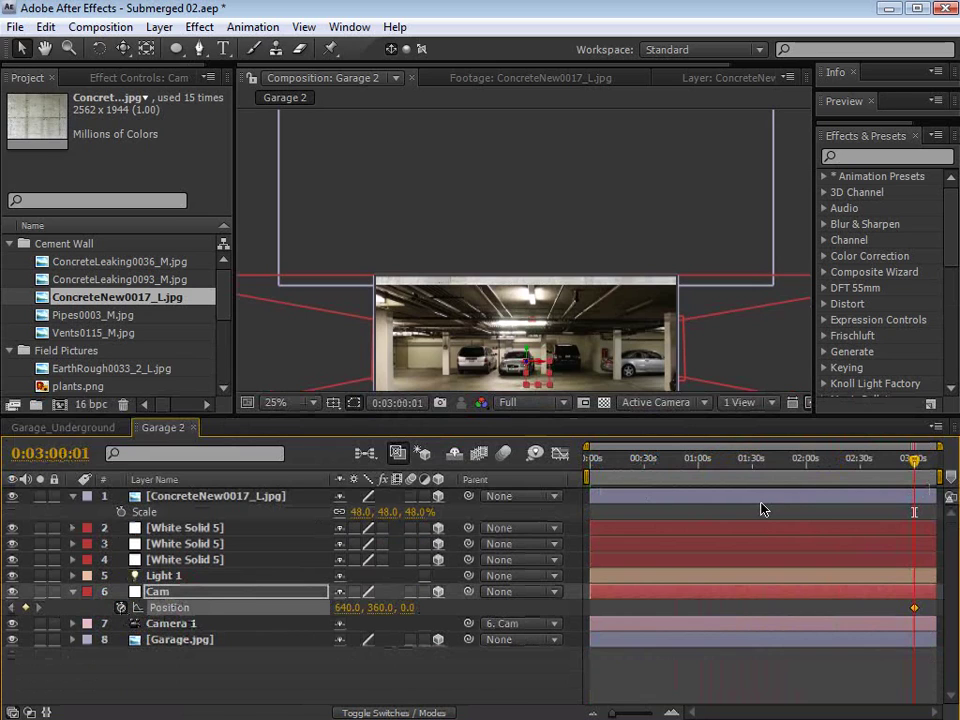
Step: At 0:00:00:00, raise the Cam null far above the garage to a Y position of about -1376
left_click_drag(884, 463, 591, 460)
left_click_drag(537, 378, 525, 294)
key("space")
left_click_drag(573, 368, 506, 169)
left_click(523, 291)
left_click_drag(520, 281, 515, 198)
scroll(536, 308, "down", 1)
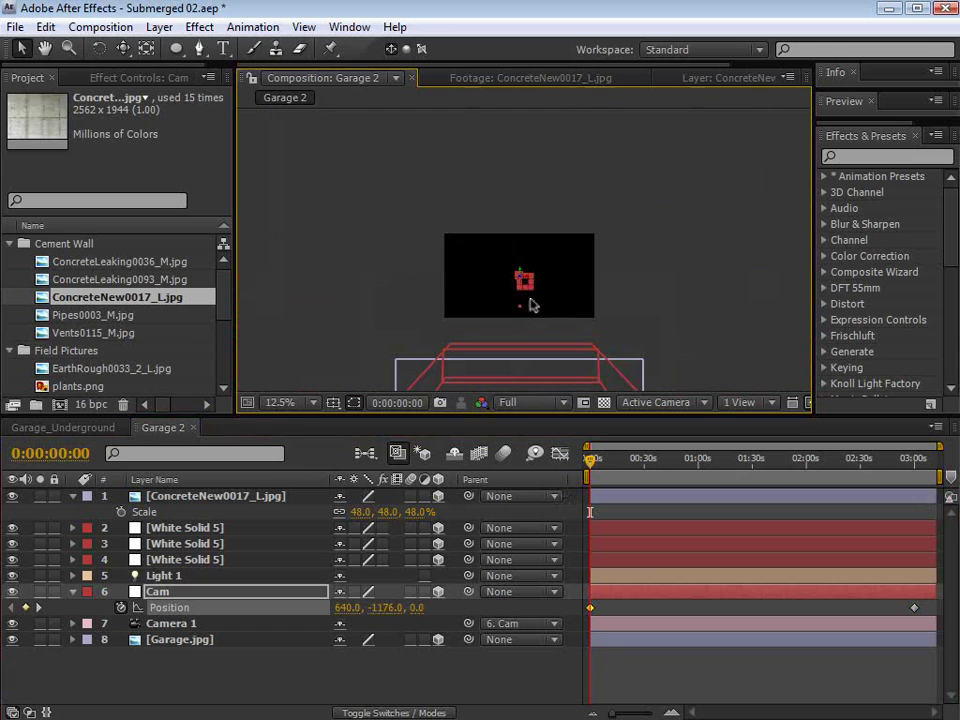
left_click_drag(523, 281, 526, 268)
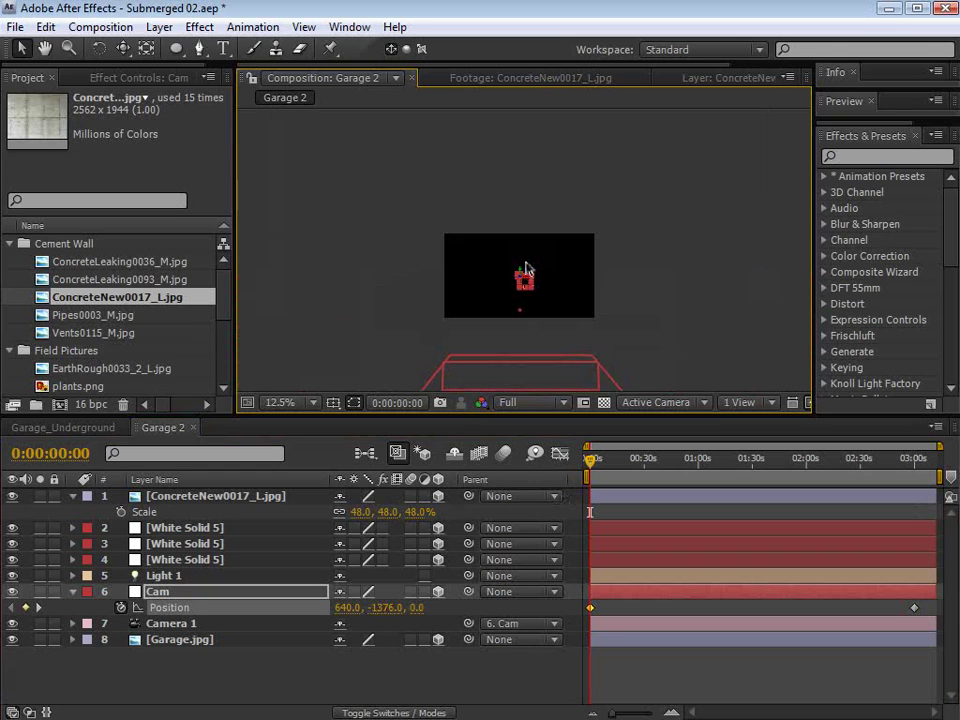
Step: Recentre the composition view and scrub the timeline to preview the camera's descent toward the garage
scroll(525, 268, "up", 1)
left_click_drag(522, 350, 543, 264)
left_click_drag(597, 459, 682, 464)
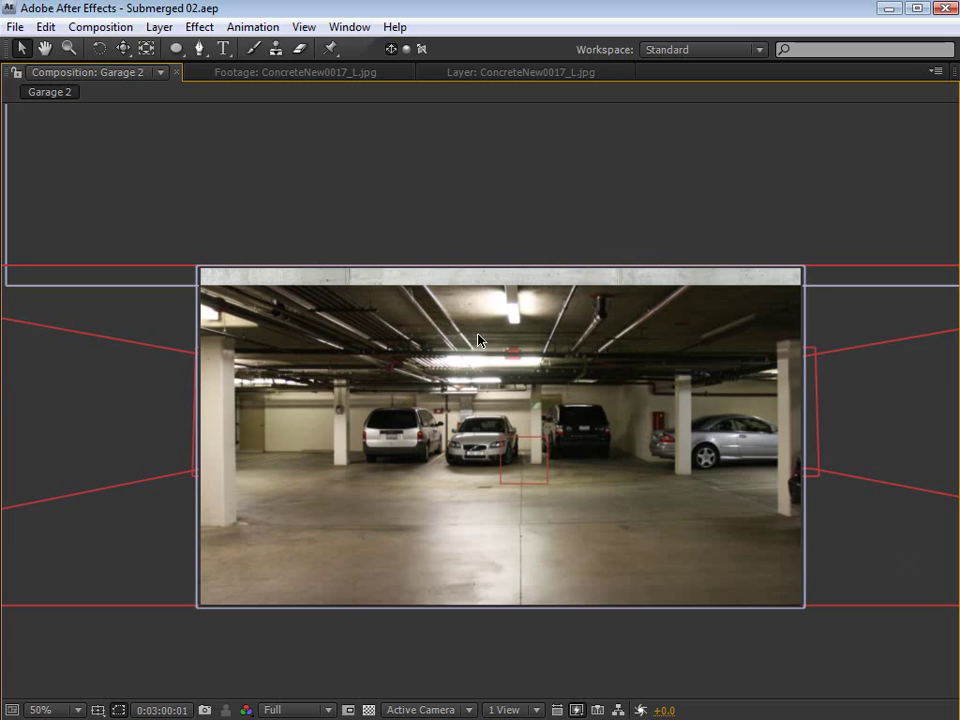
Step: Set Garage 2's Advanced 3D Shadow Map Resolution to 2000 and restore the normal panel layout
left_click(108, 26)
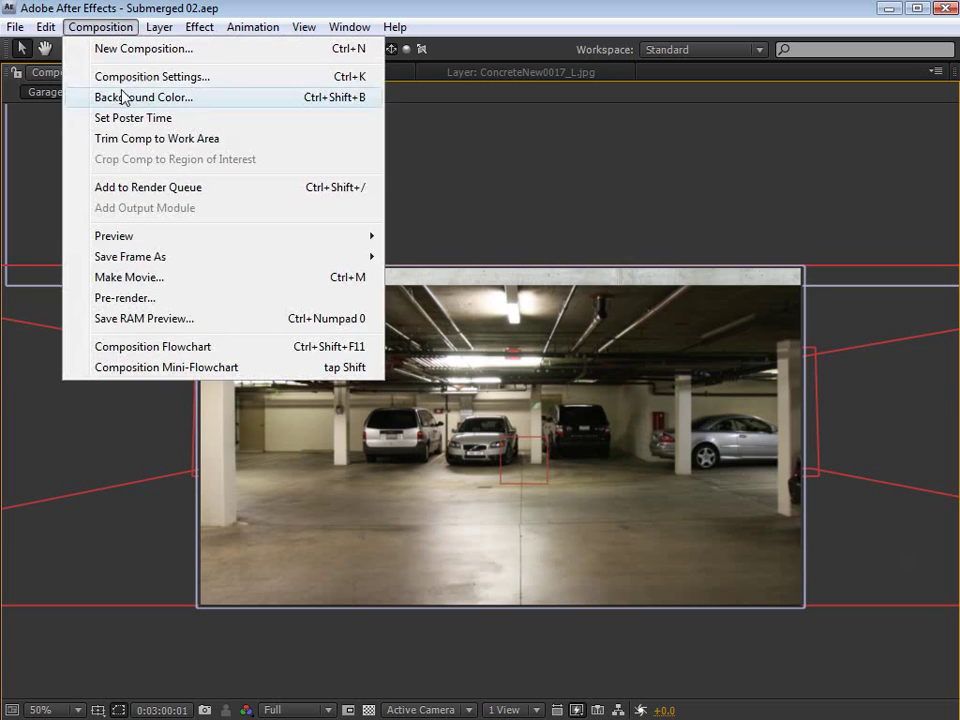
left_click(205, 80)
left_click(293, 248)
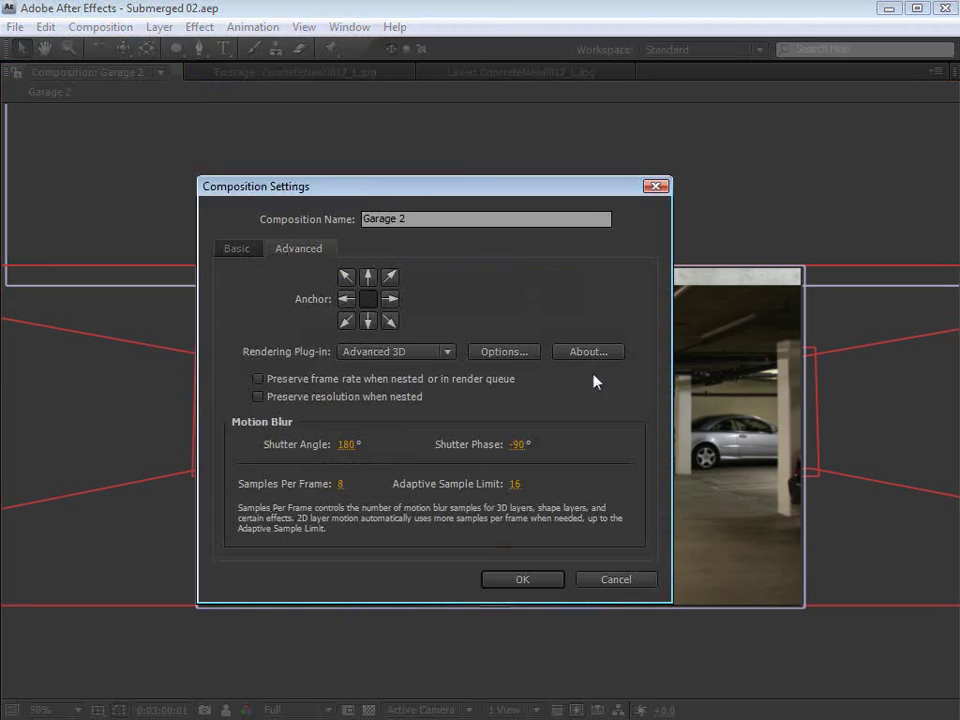
left_click(504, 351)
left_click(510, 357)
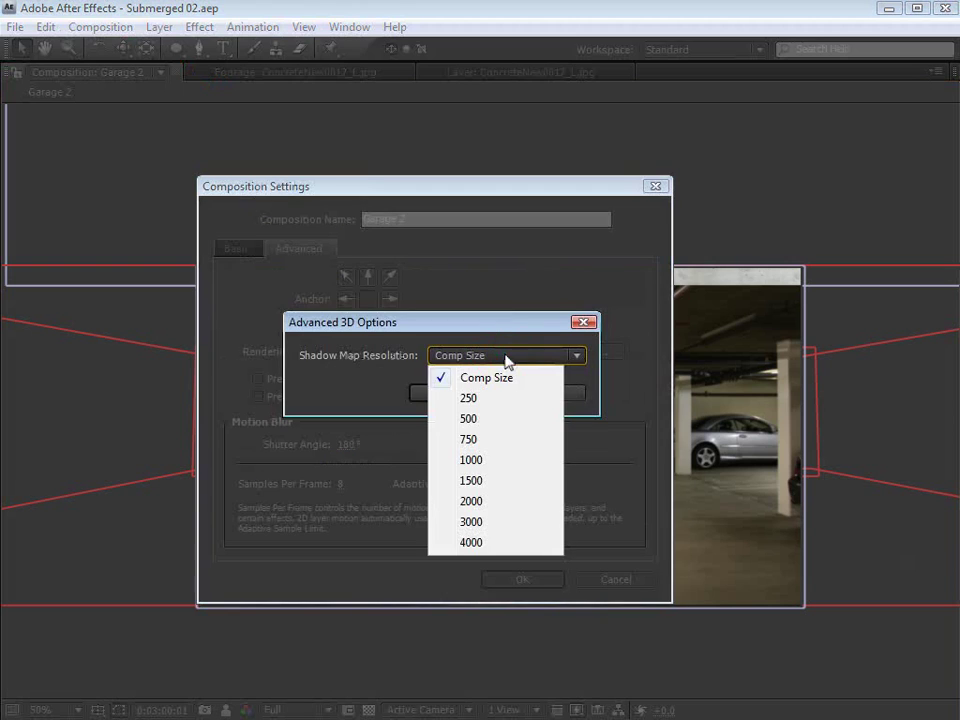
left_click(471, 501)
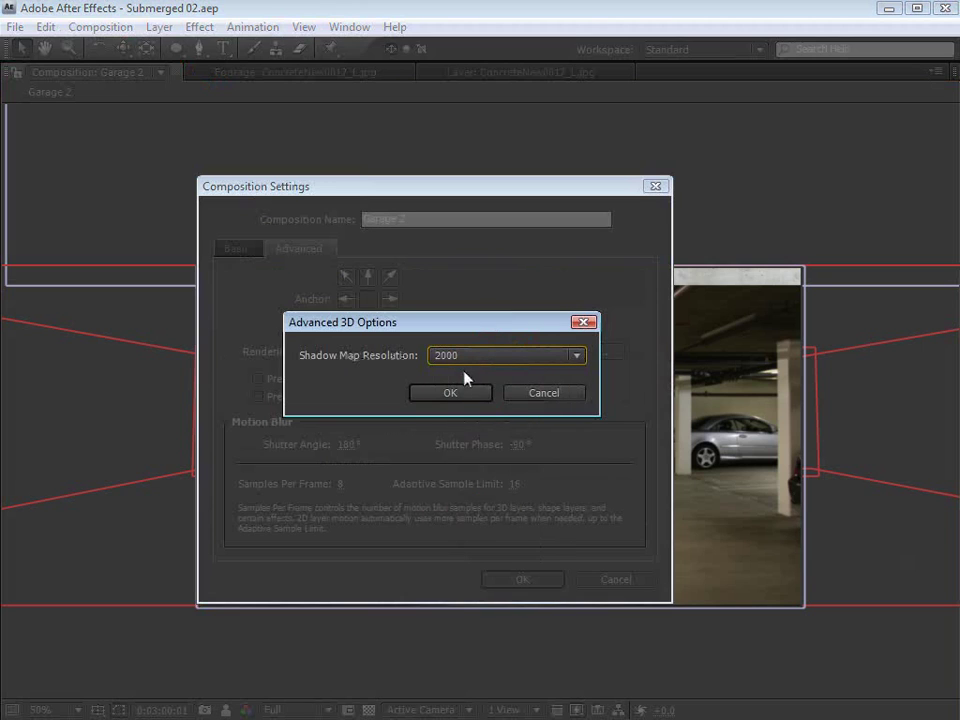
left_click(469, 392)
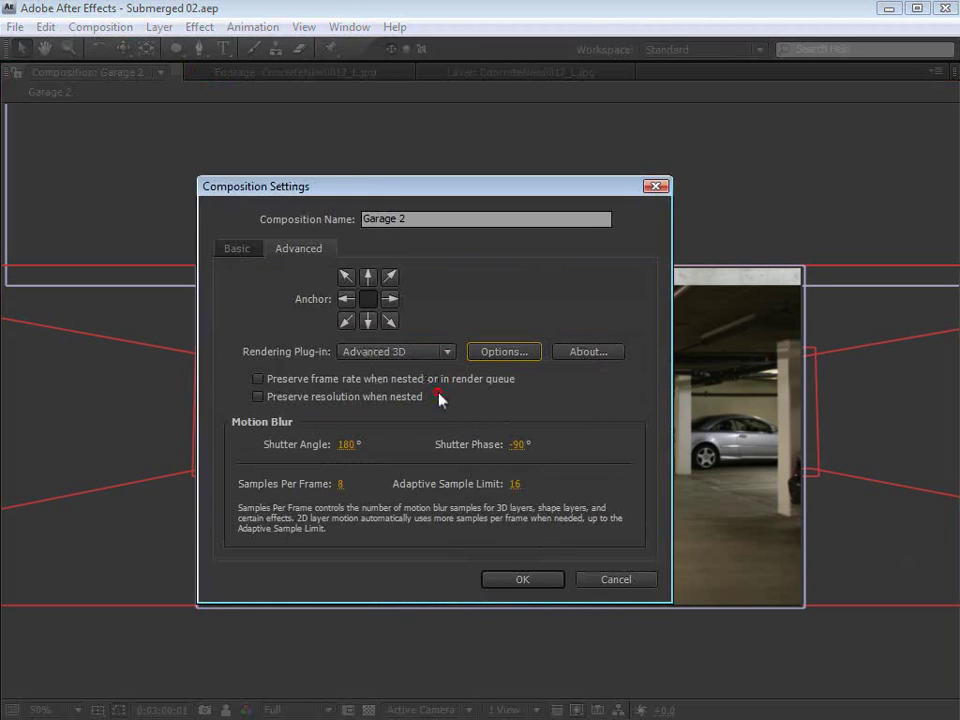
left_click(520, 582)
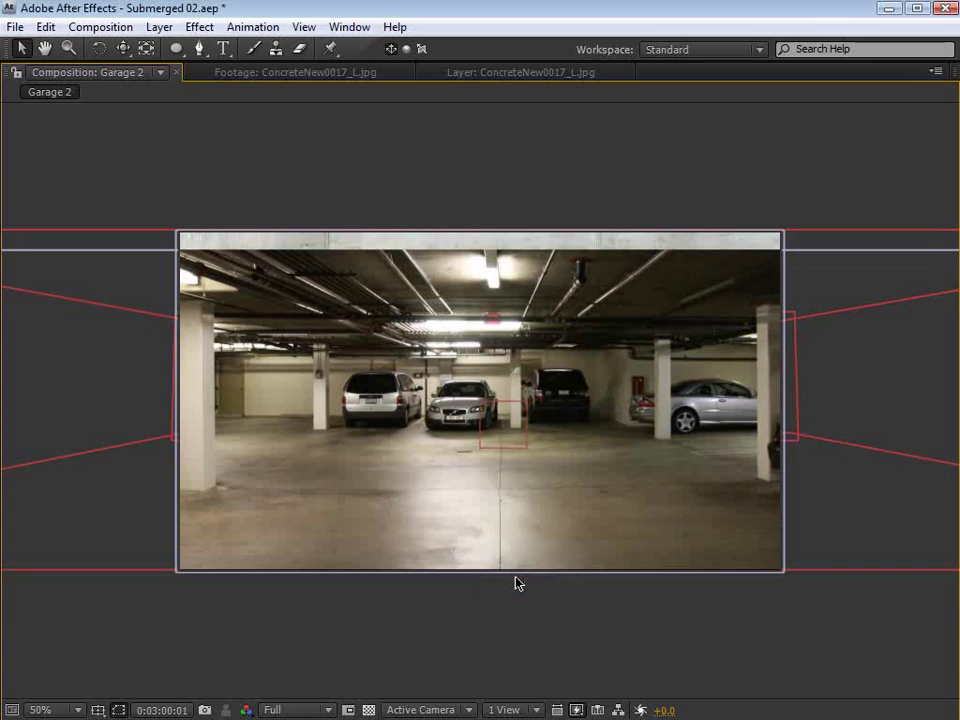
key("grave")
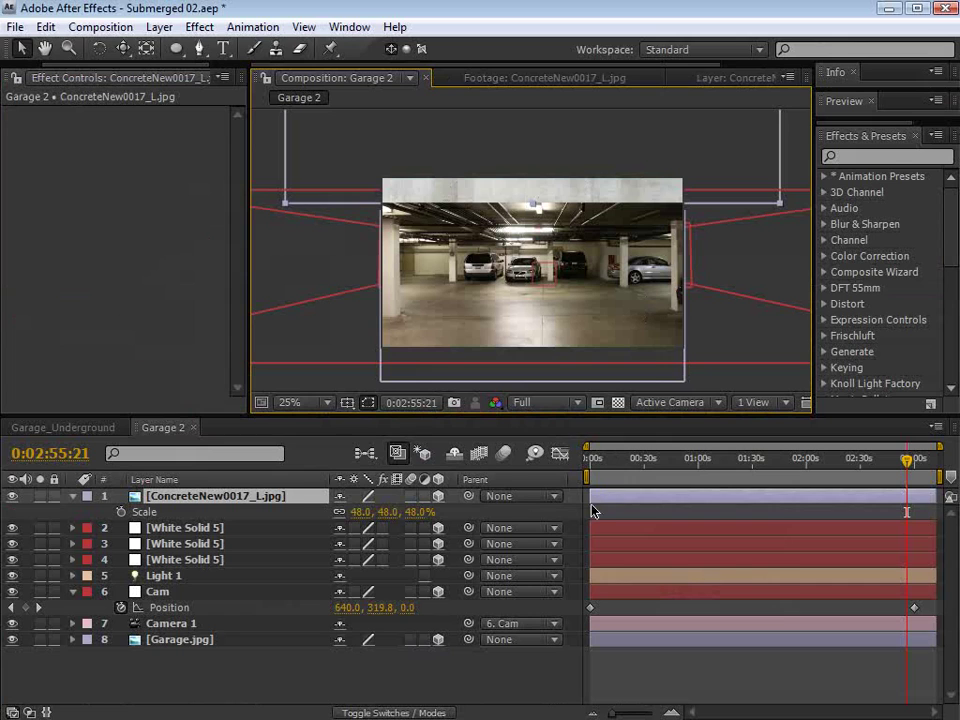
Step: Apply a Curves effect to the ConcreteNew0017_L.jpg layer and pull the RGB curve down to darken the concrete
left_click(199, 27)
mouse_move(206, 199)
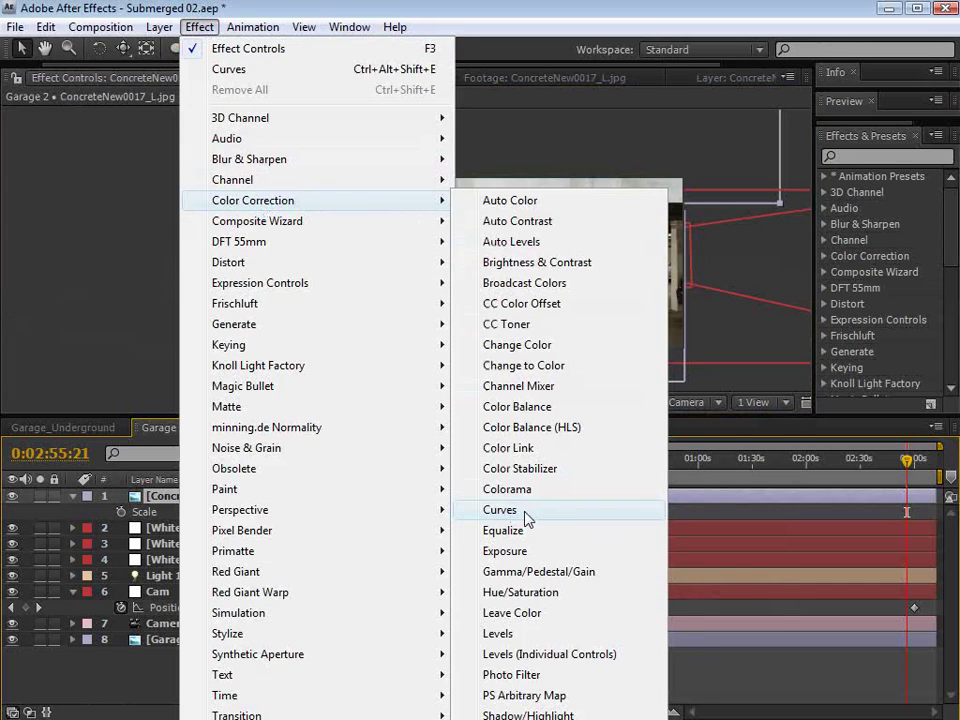
left_click(527, 517)
left_click_drag(204, 180, 157, 309)
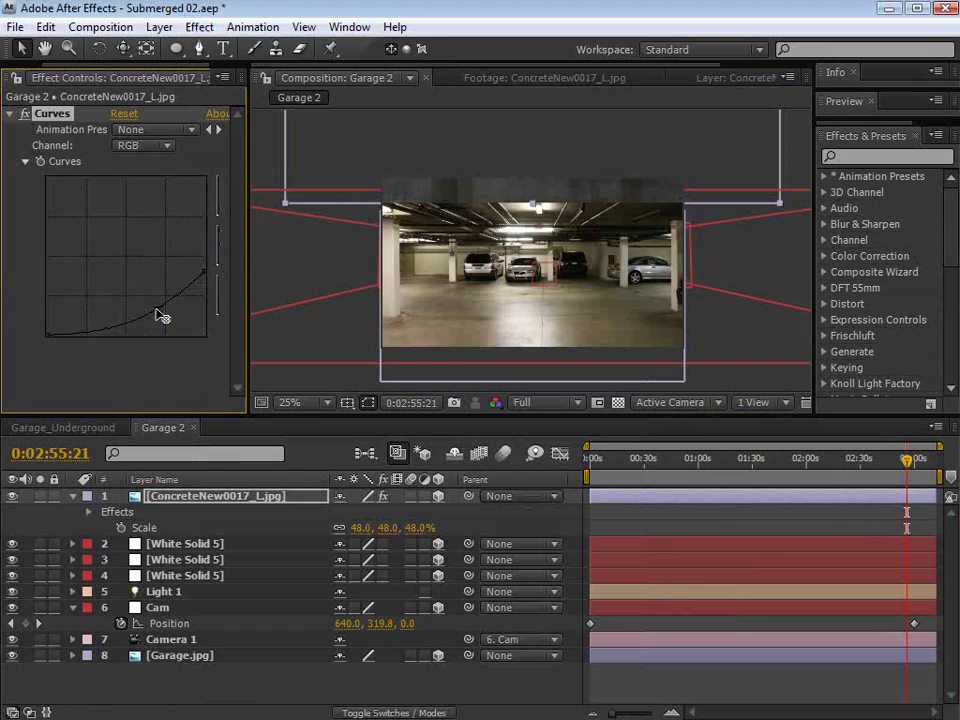
scroll(501, 189, "up", 2)
left_click_drag(501, 189, 523, 256)
key("v")
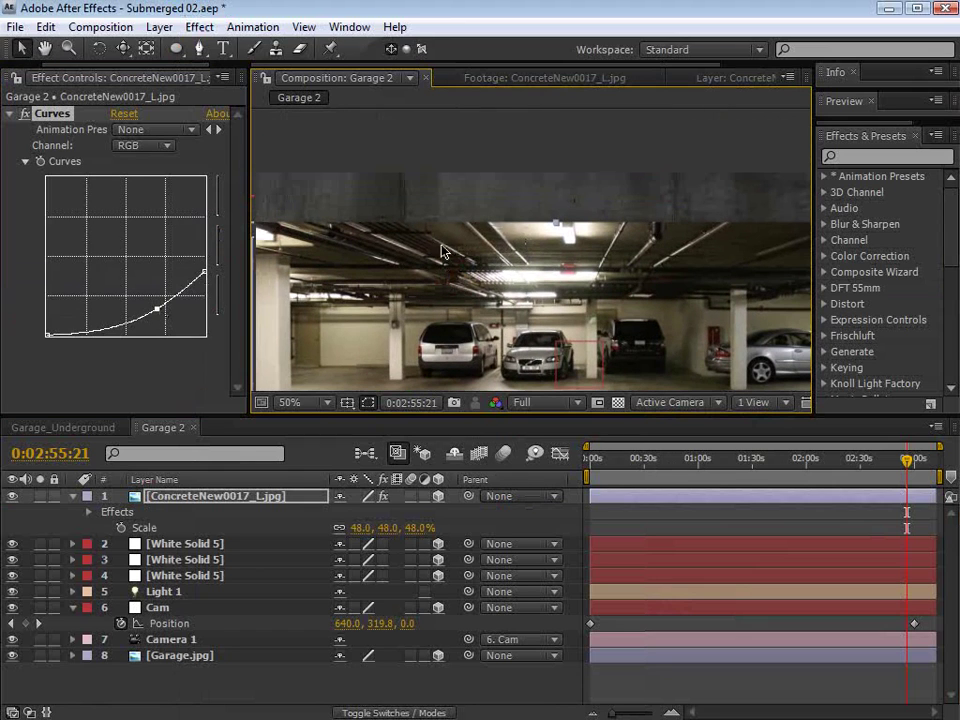
Step: Warm the concrete wall by raising the Red curve slightly and lowering the Blue curve in its Curves effect
left_click(152, 145)
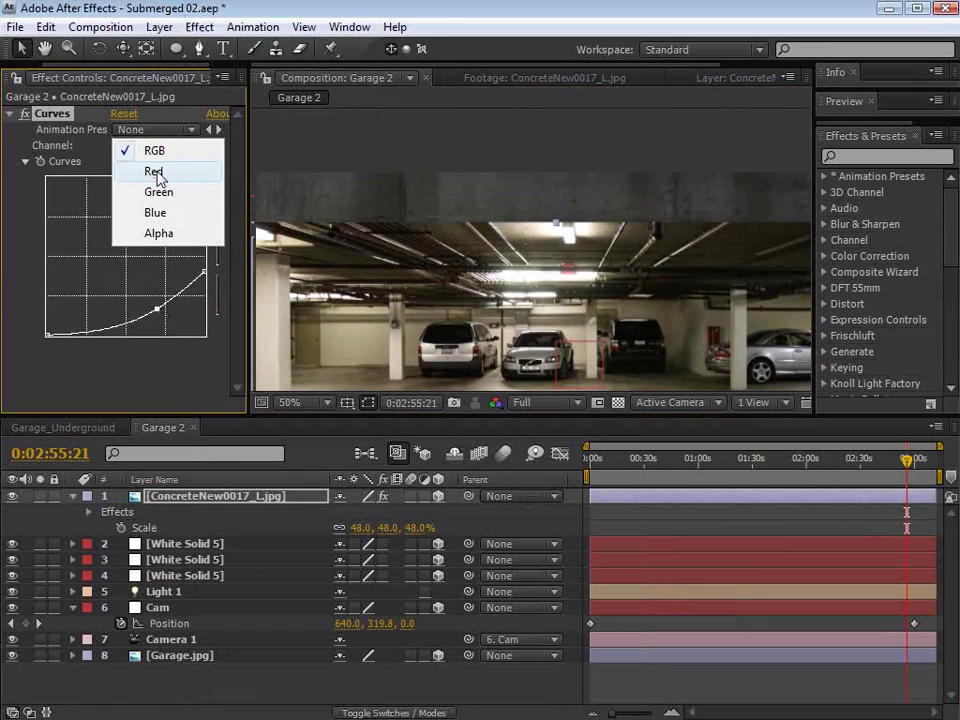
left_click(132, 170)
left_click_drag(124, 259, 118, 258)
left_click(152, 145)
left_click(154, 187)
left_click_drag(148, 236, 146, 253)
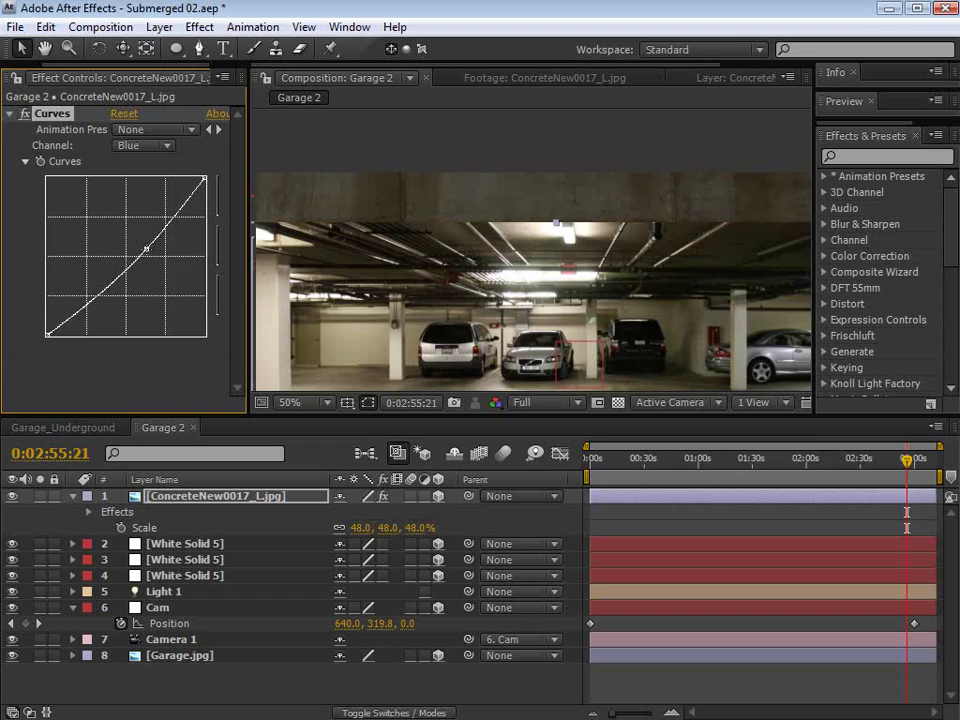
left_click_drag(574, 261, 530, 242)
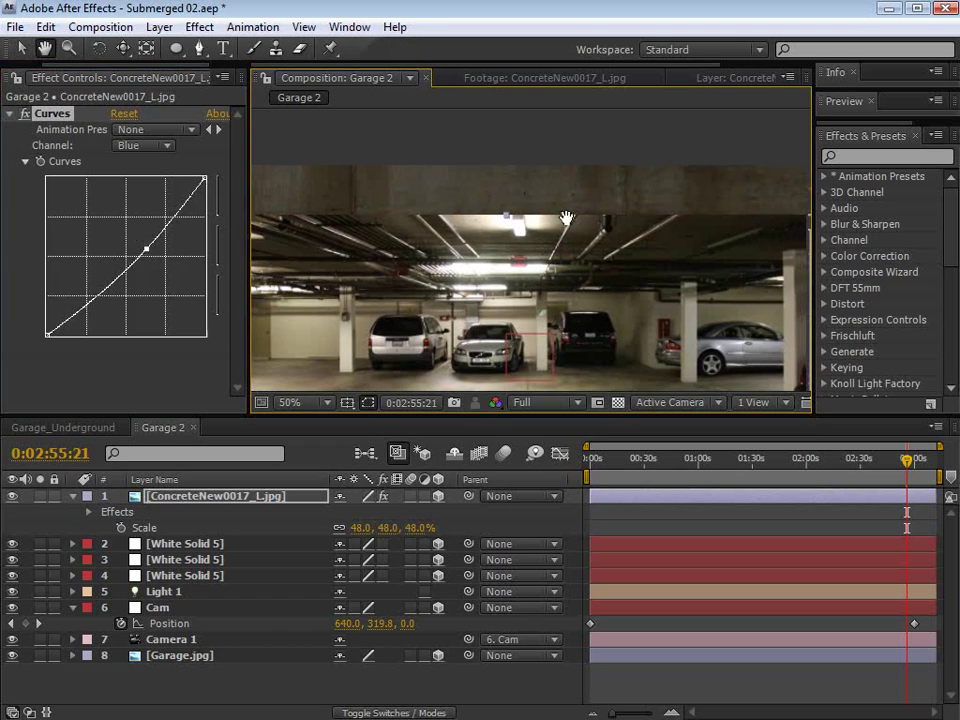
left_click(621, 513)
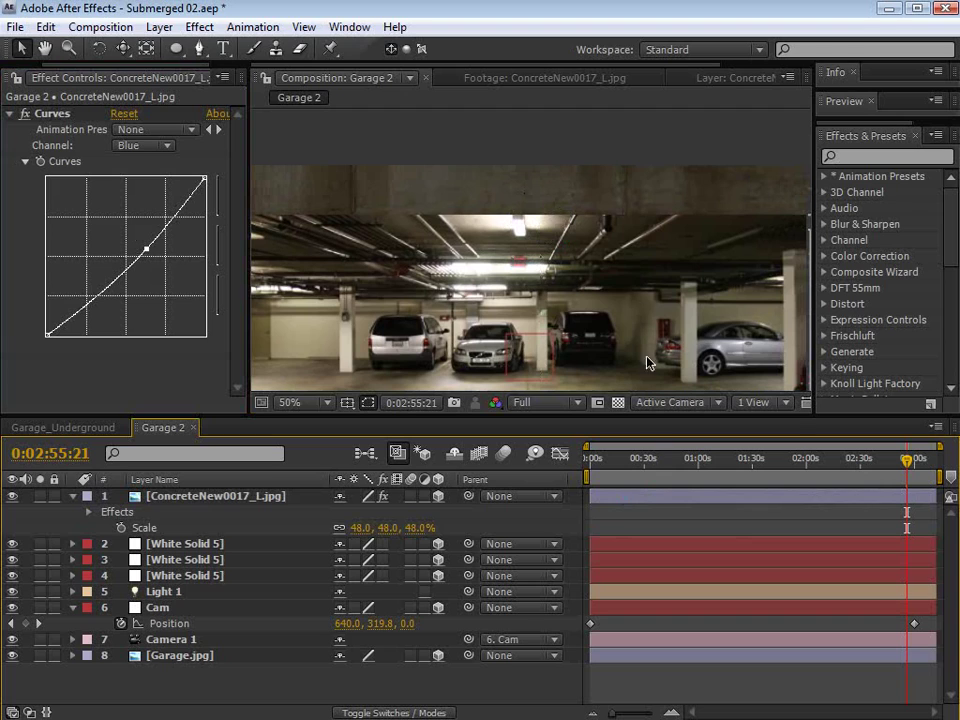
Step: Scale the concrete wall layer down to about 41.1%
left_click(219, 499)
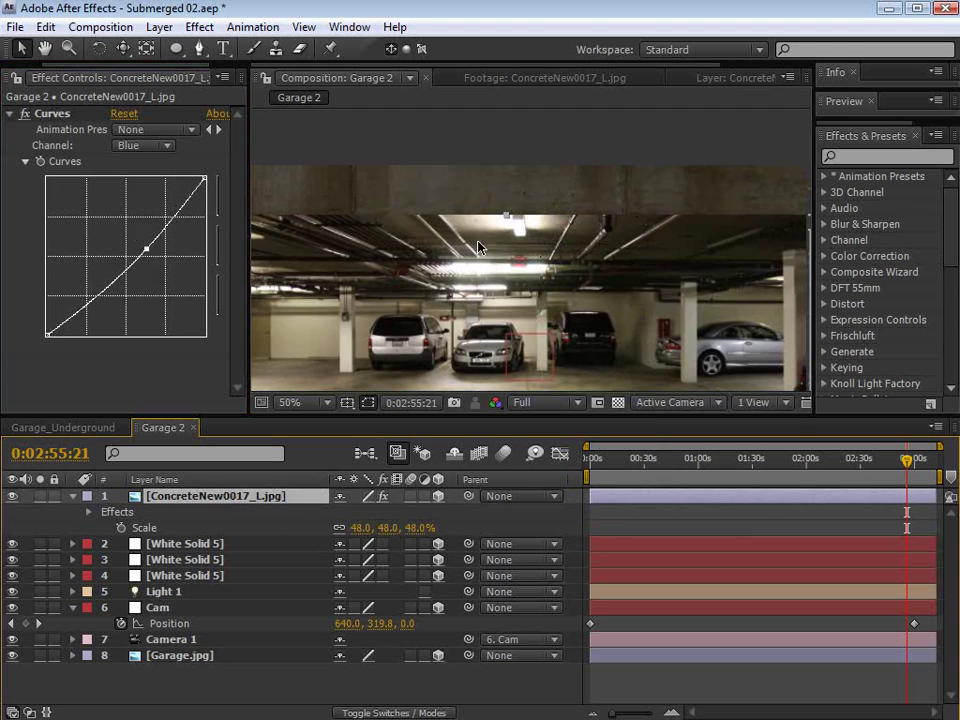
key("comma")
key("comma")
left_click_drag(650, 245, 631, 241)
key("period")
left_click_drag(518, 181, 519, 198)
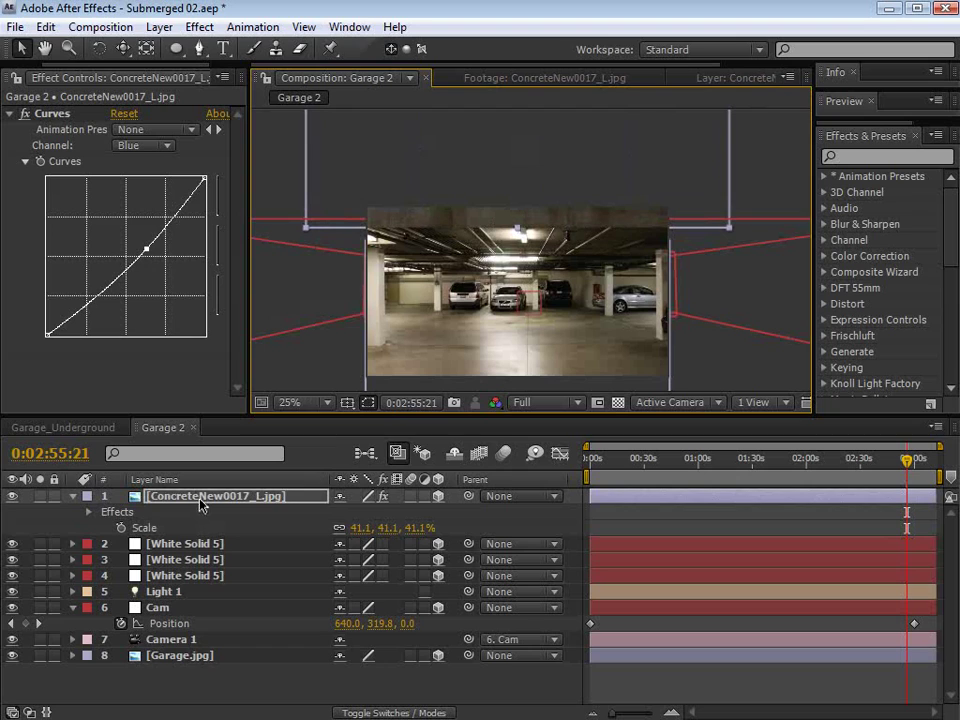
Step: Duplicate the concrete wall layer and draw a rectangular mask over the copy's lower edge to keep a thin strip
key("ctrl+d")
left_click_drag(176, 48, 252, 45)
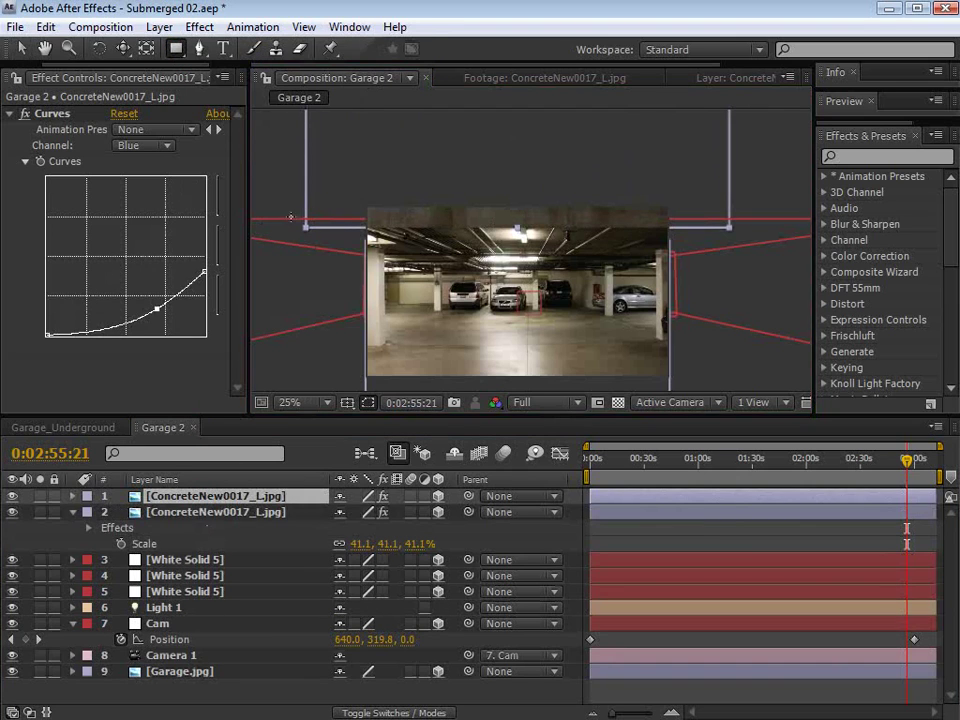
left_click_drag(292, 207, 780, 238)
left_click(240, 497)
scroll(500, 212, "down", 1)
key("space")
left_click_drag(591, 149, 589, 226)
scroll(527, 311, "up", 1)
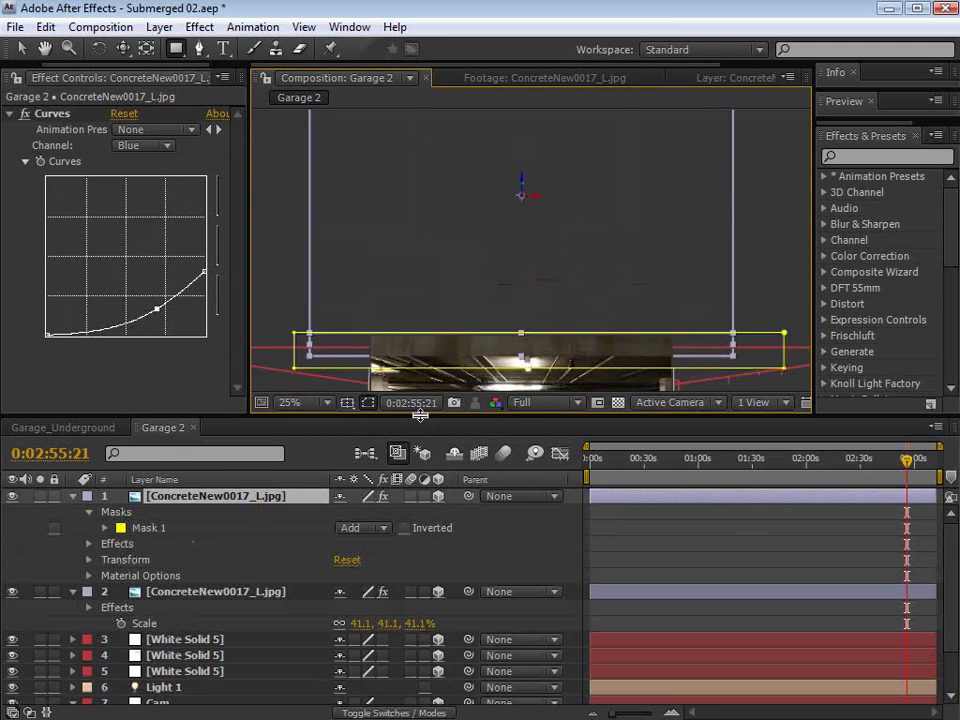
Step: Move the masked concrete strip's anchor point down to the bottom edge of the wall with the Pan Behind tool
left_click_drag(418, 414, 418, 494)
left_click_drag(513, 407, 515, 395)
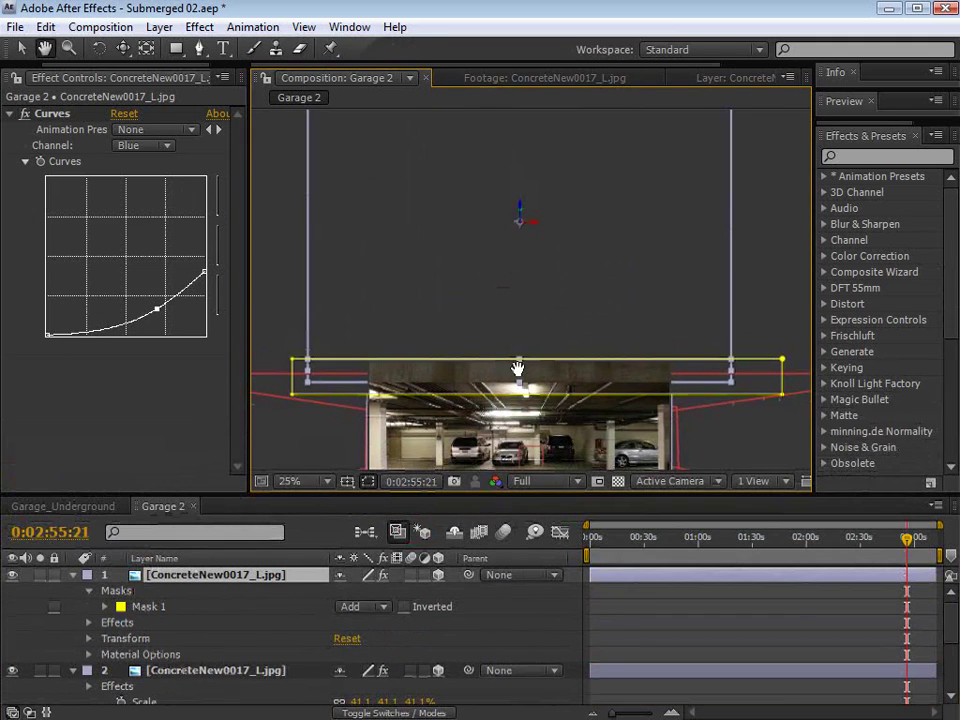
left_click(146, 50)
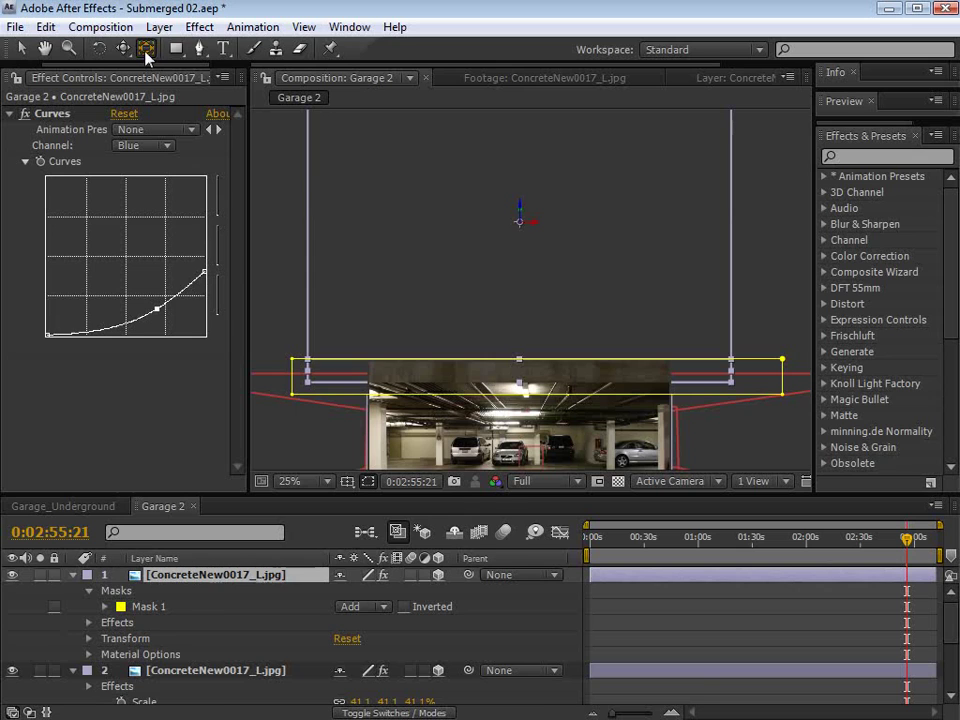
key("grave")
key("space")
left_click_drag(508, 463, 510, 414)
scroll(504, 386, "up", 1)
left_click_drag(463, 351, 483, 358)
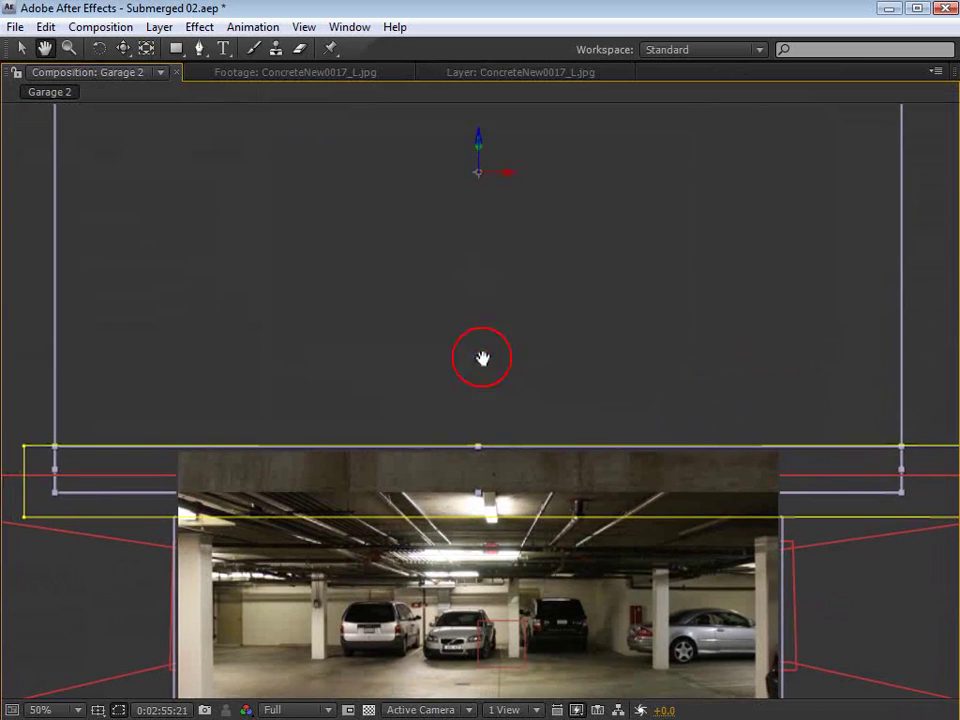
left_click_drag(480, 186, 480, 495)
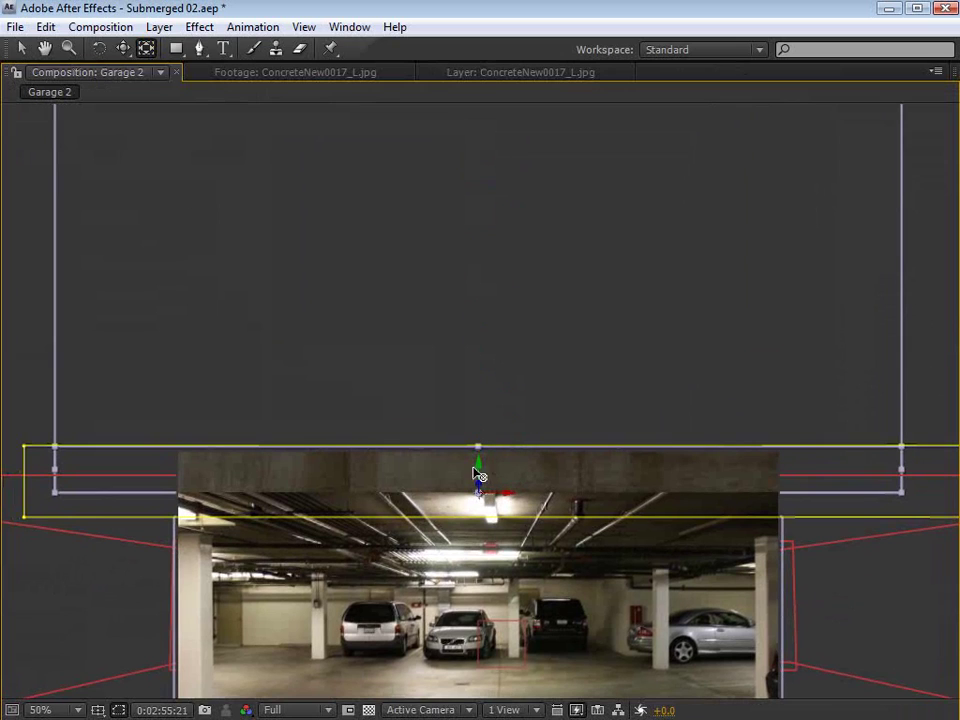
Step: Rotate the masked concrete strip back around its X axis so it forms the underside of the wall
left_click(97, 49)
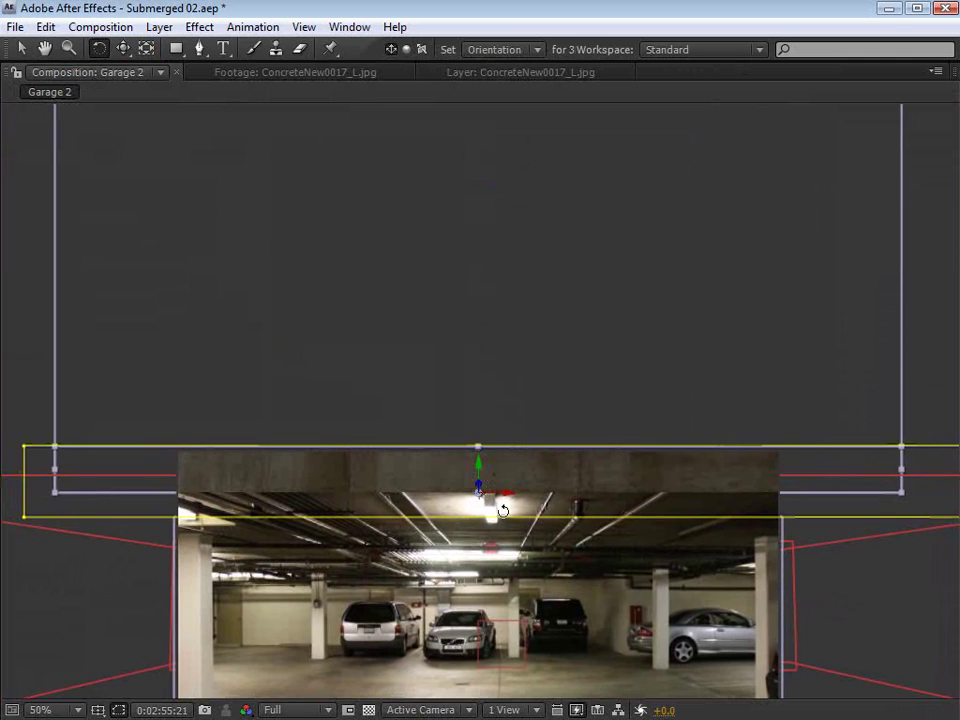
left_click_drag(494, 487, 491, 458)
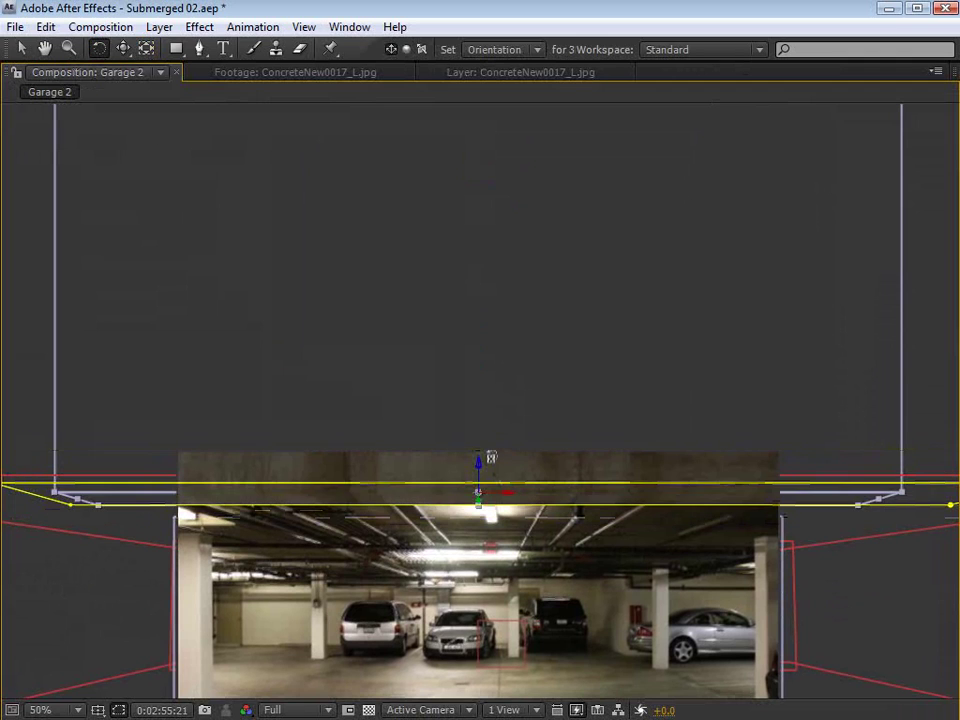
key("space")
scroll(440, 588, "up", 1)
left_click_drag(408, 598, 547, 425)
key("grave")
left_click(686, 598)
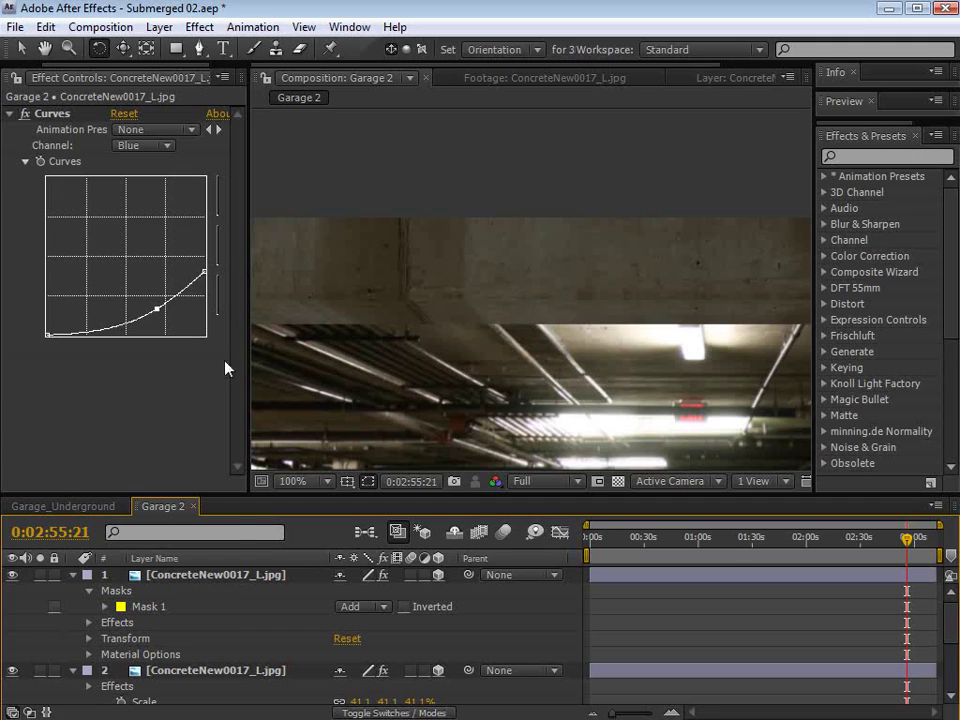
Step: Raise the concrete strip's Curves slightly so the underside is a little brighter than the wall face
left_click(199, 576)
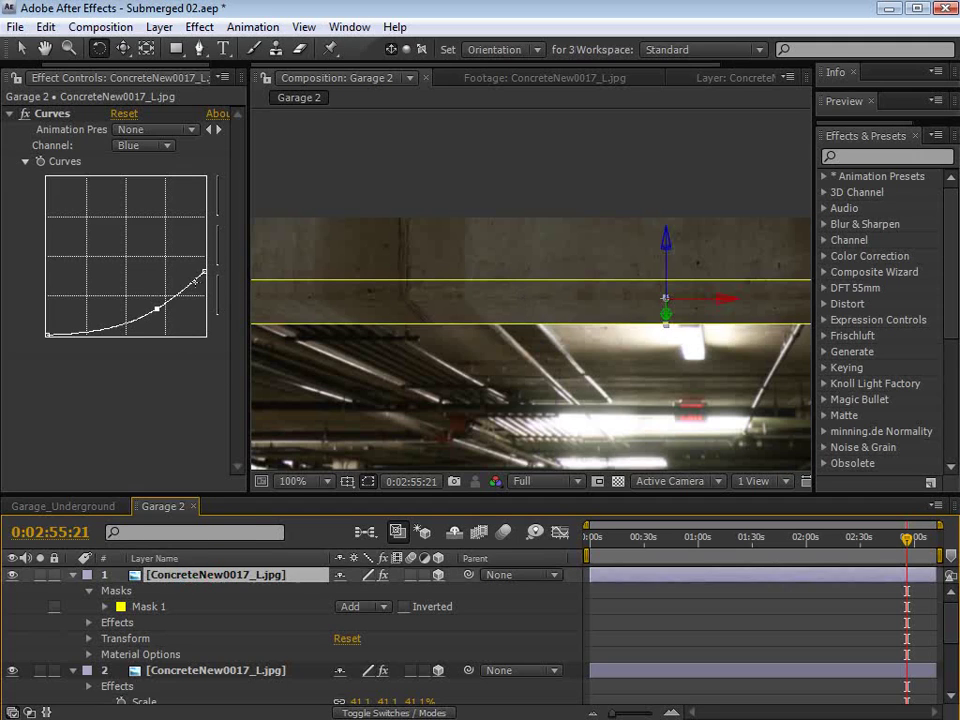
left_click_drag(204, 271, 205, 264)
left_click_drag(157, 309, 151, 306)
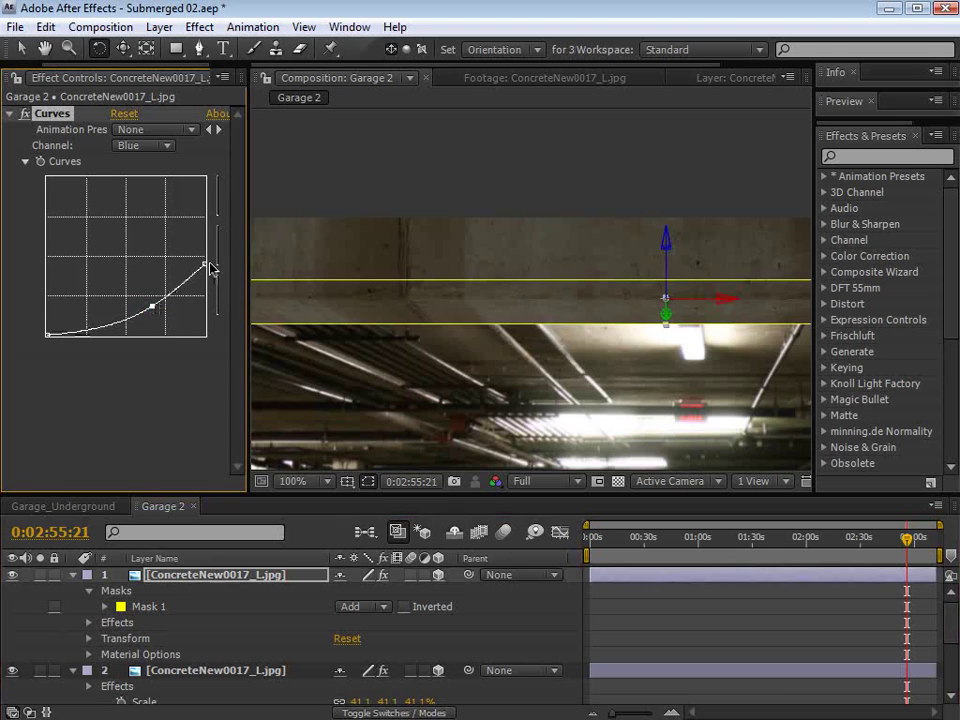
left_click_drag(211, 268, 208, 261)
left_click(621, 481)
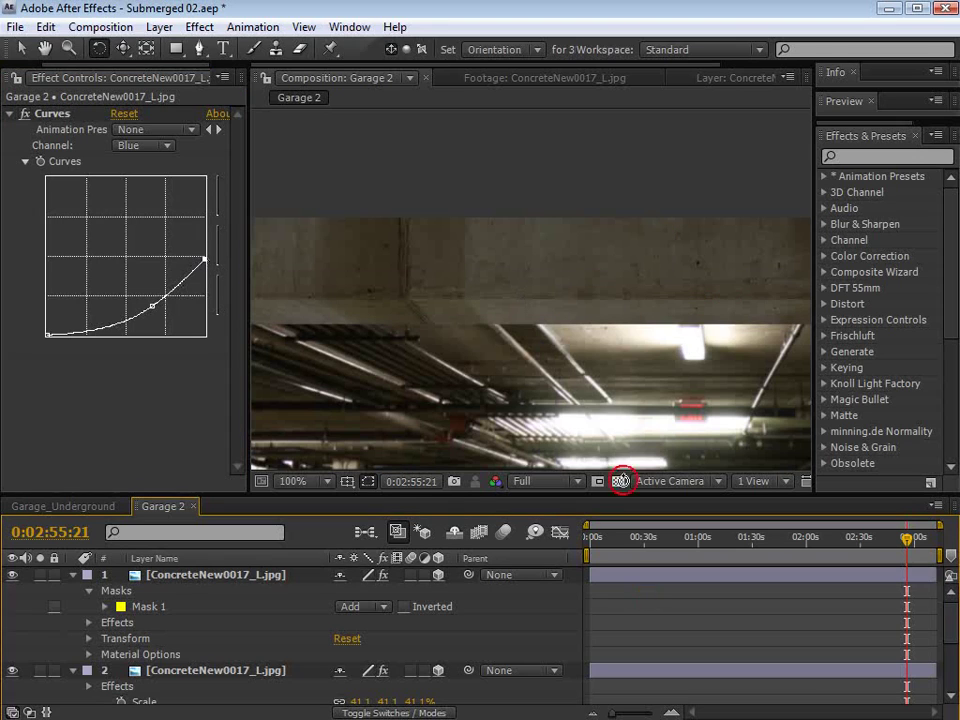
Step: Nudge the concrete underside strip slightly down to refine its alignment with the wall's lower edge
key("v")
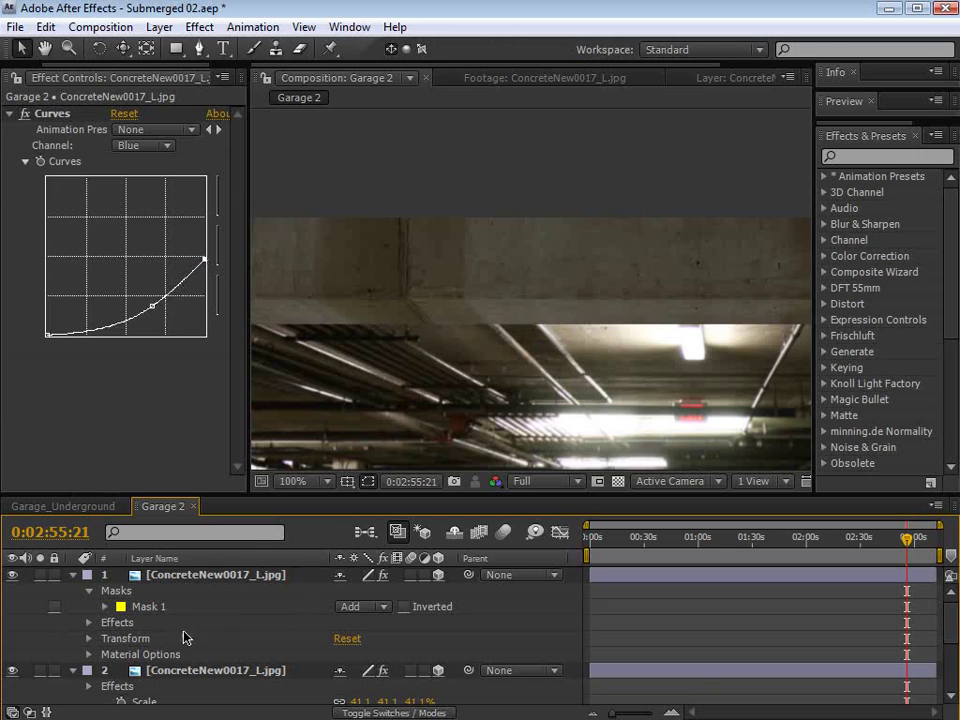
left_click(199, 577)
key("space")
scroll(680, 319, "up", 1)
left_click_drag(698, 324, 421, 345)
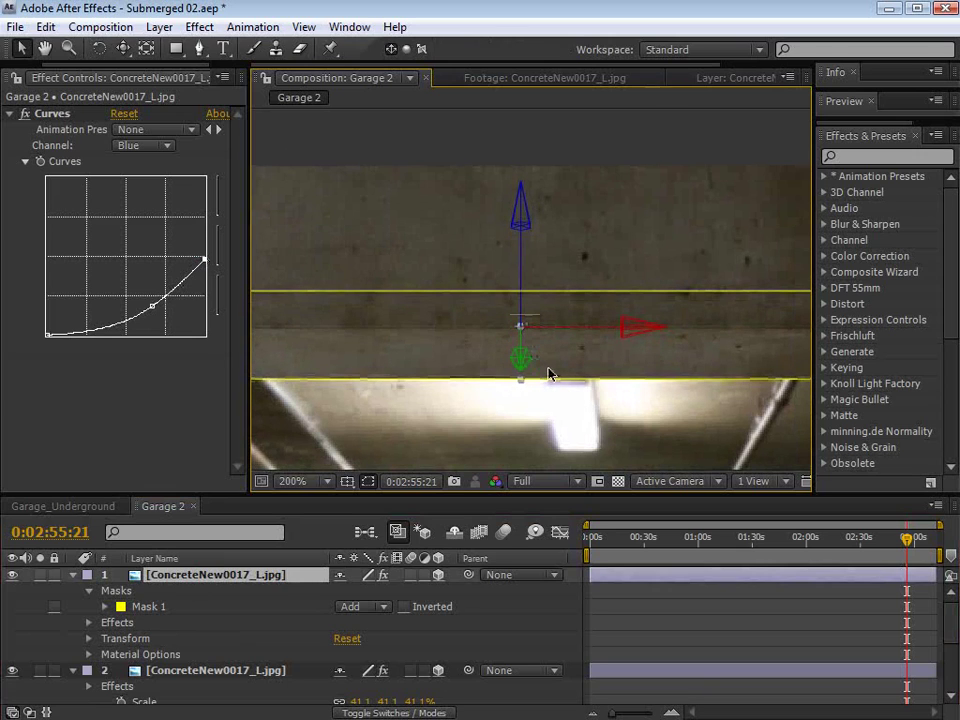
key("Down")
key("comma")
key("comma")
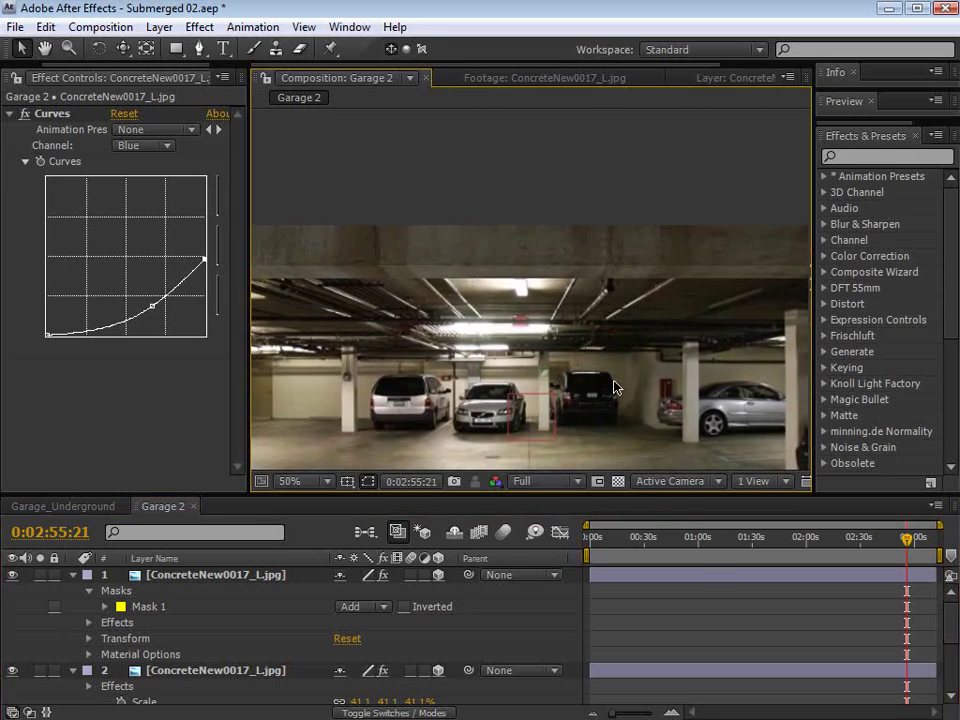
Step: Inspect the concrete ledge in an enlarged composition view and scrub to 0:02:57:11 to check its perspective shift
key("grave")
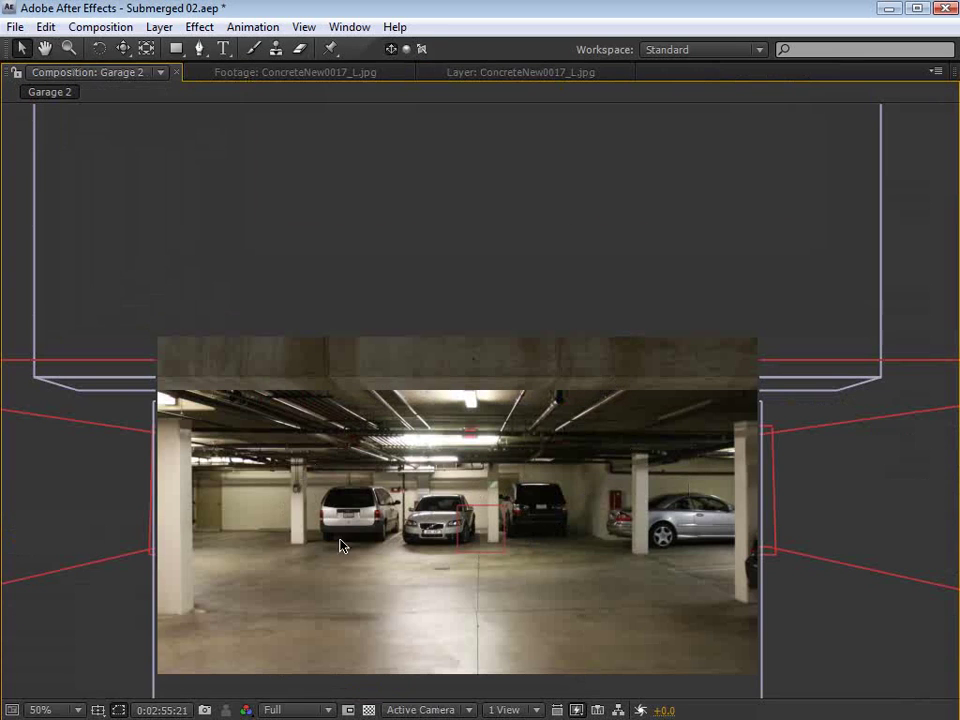
key("grave")
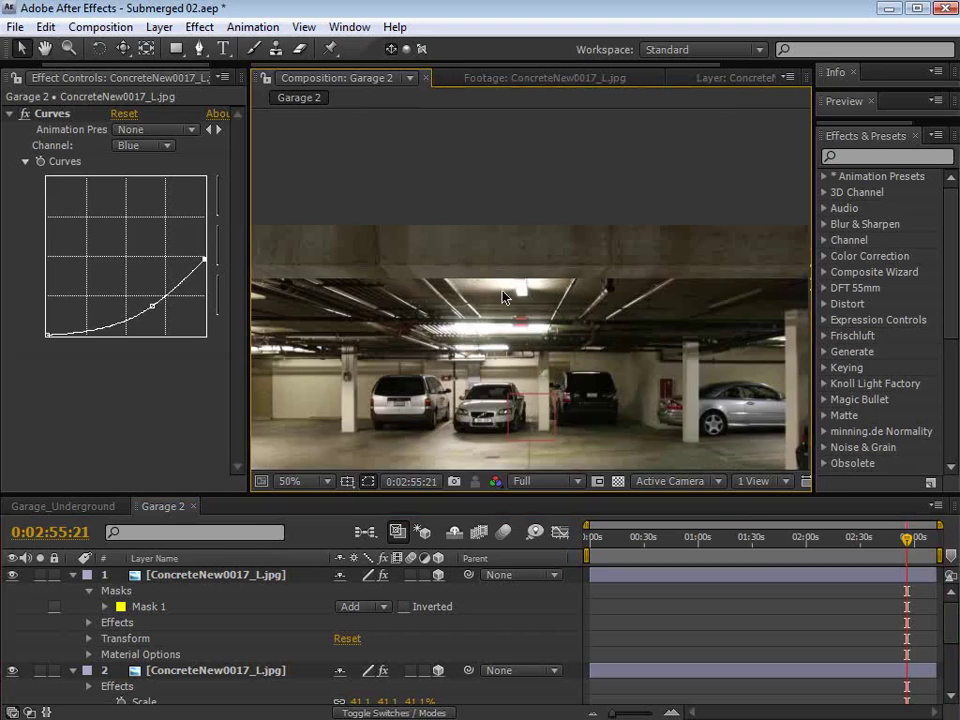
key("comma")
left_click(897, 543)
mouse_move(897, 543)
left_mouse_down()
mouse_move(872, 545)
mouse_move(926, 553)
mouse_move(904, 553)
mouse_move(895, 565)
mouse_move(908, 560)
left_mouse_up()
key("grave")
key("period")
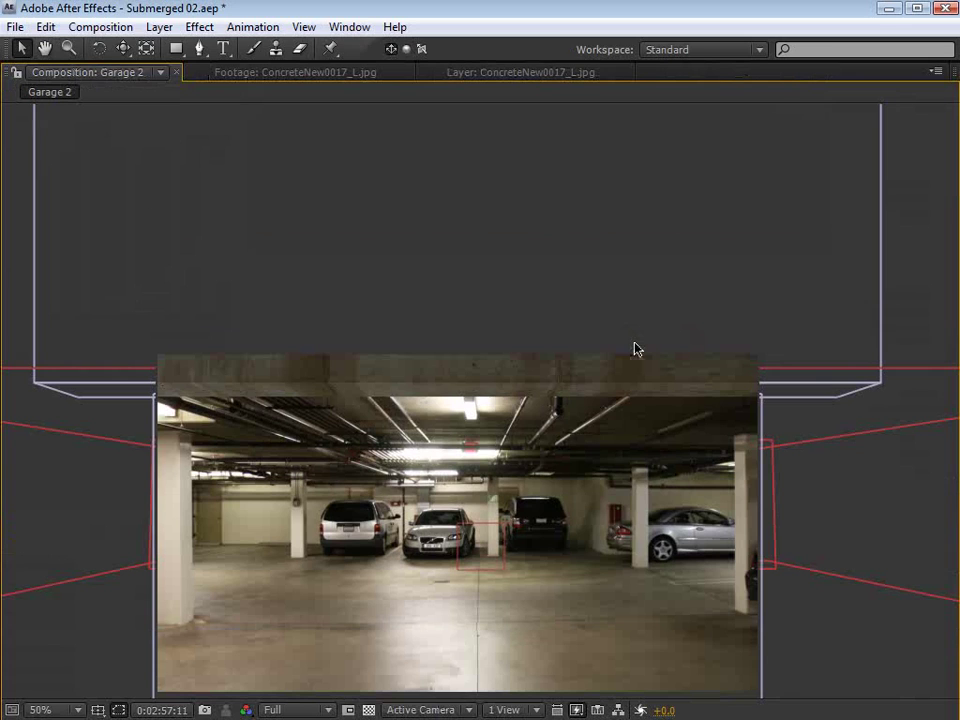
key("grave")
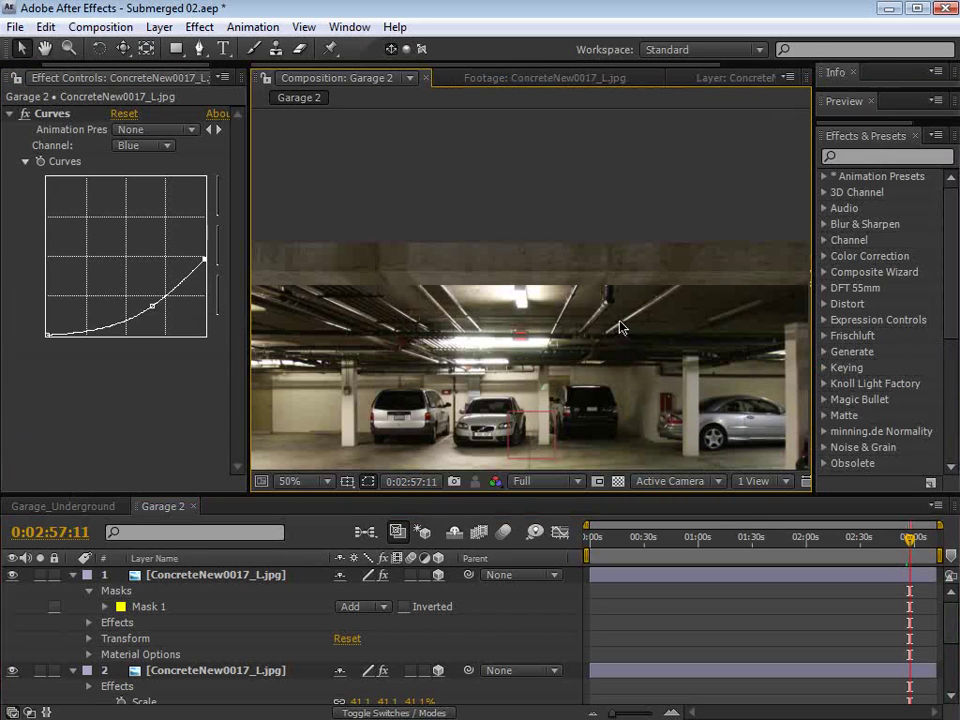
Step: Preview the Pipes0003_M.jpg footage and add it as the top layer of Garage 2
left_click(14, 77)
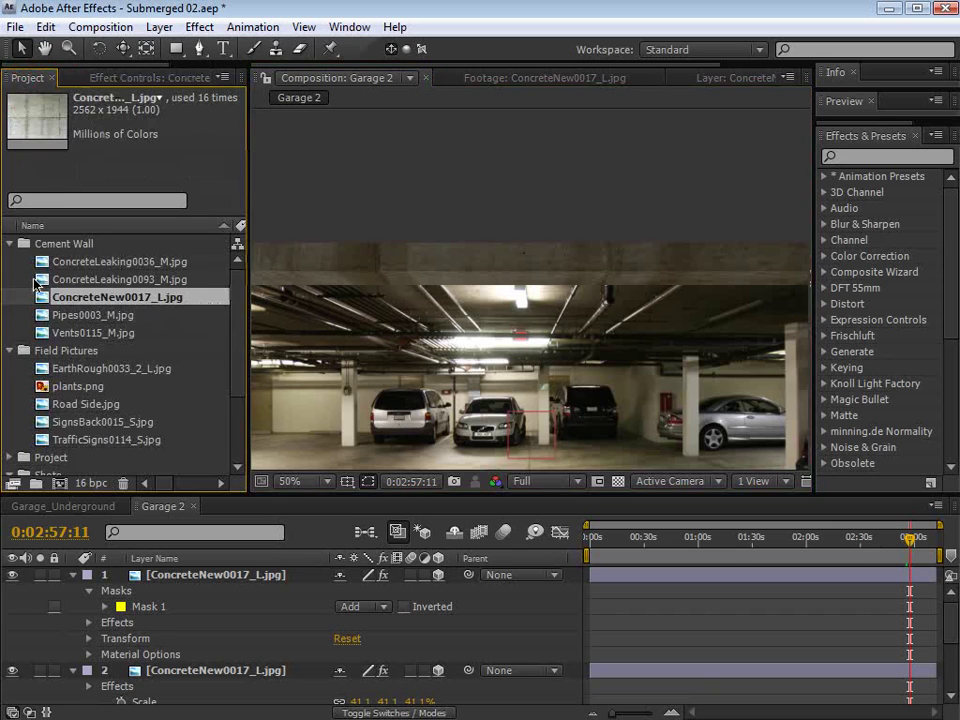
left_click(45, 316)
double_click(43, 319)
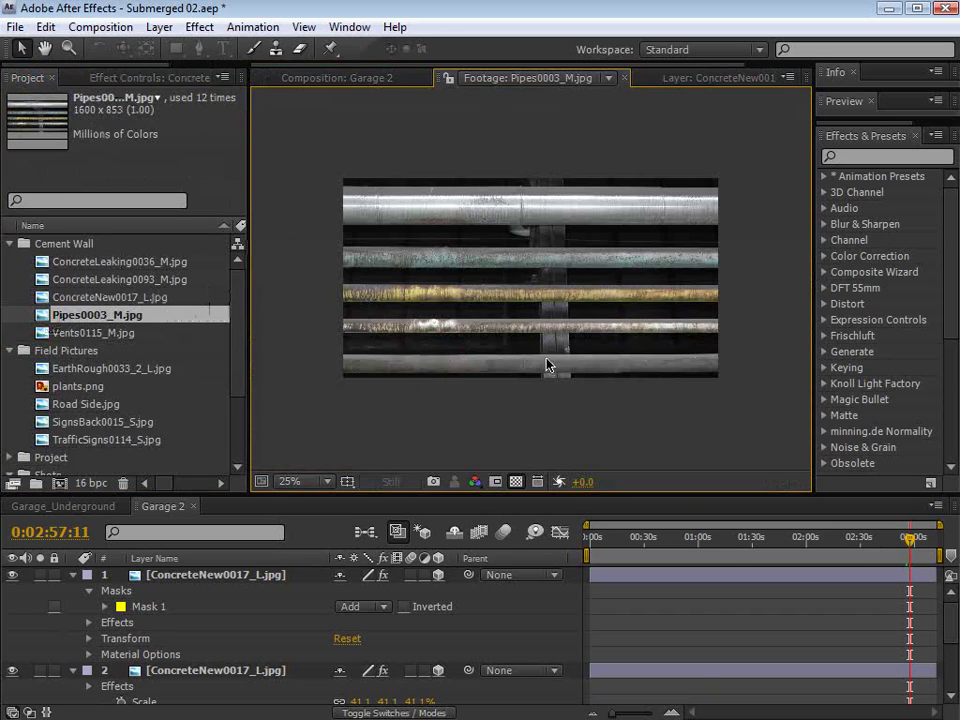
left_click(337, 78)
left_click_drag(38, 313, 155, 577)
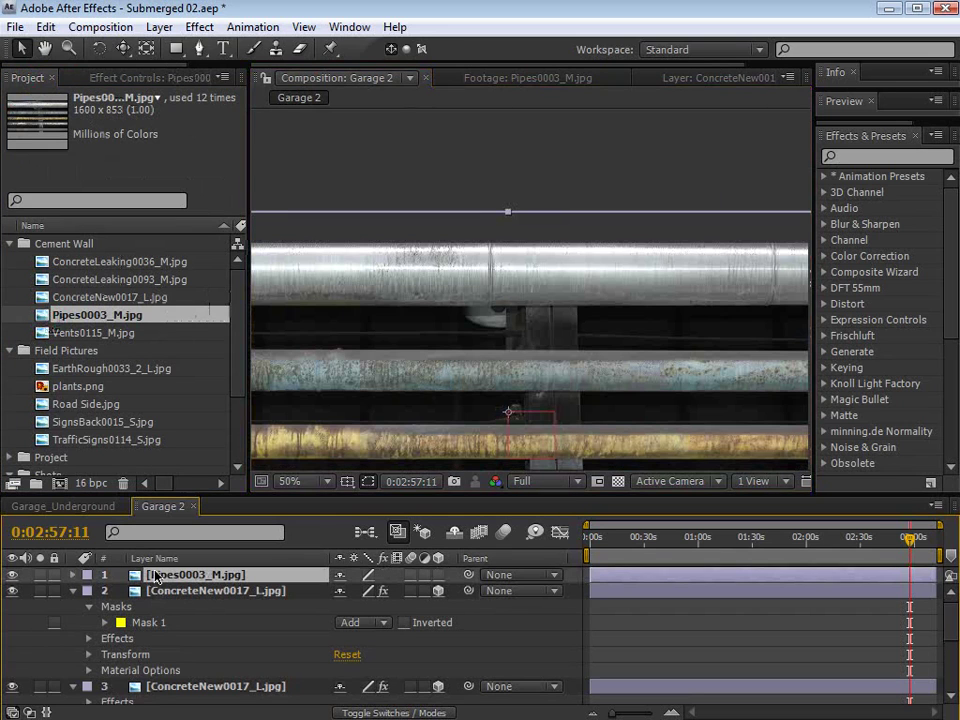
Step: Make the Pipes0003_M.jpg layer 3D and turn off Accepts Shadows and Accepts Lights in its material options
left_click(438, 575)
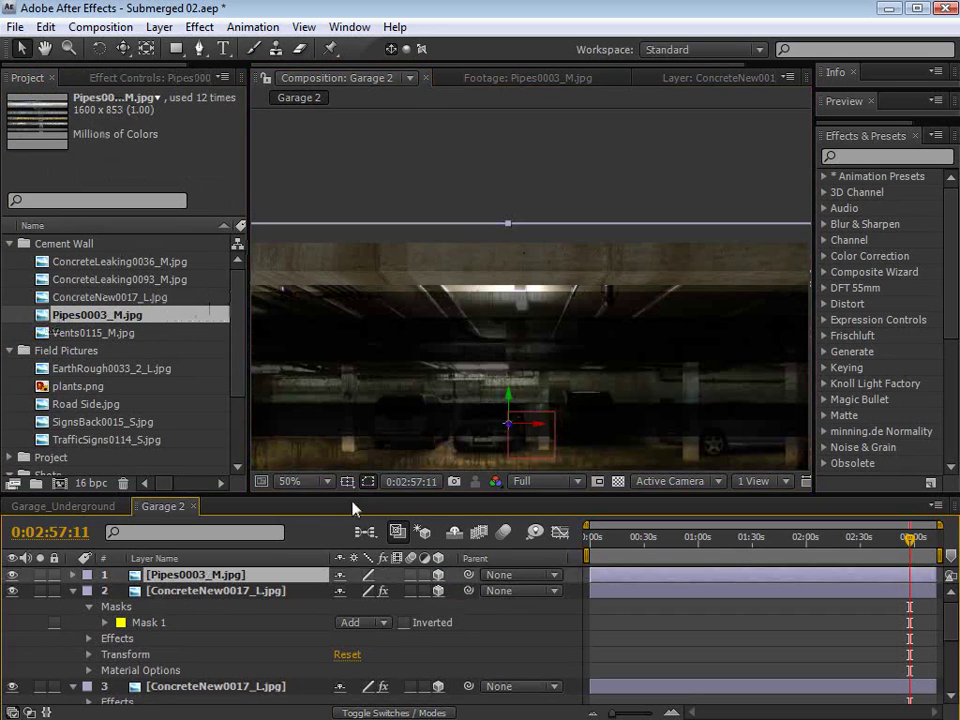
key("a")
key("a")
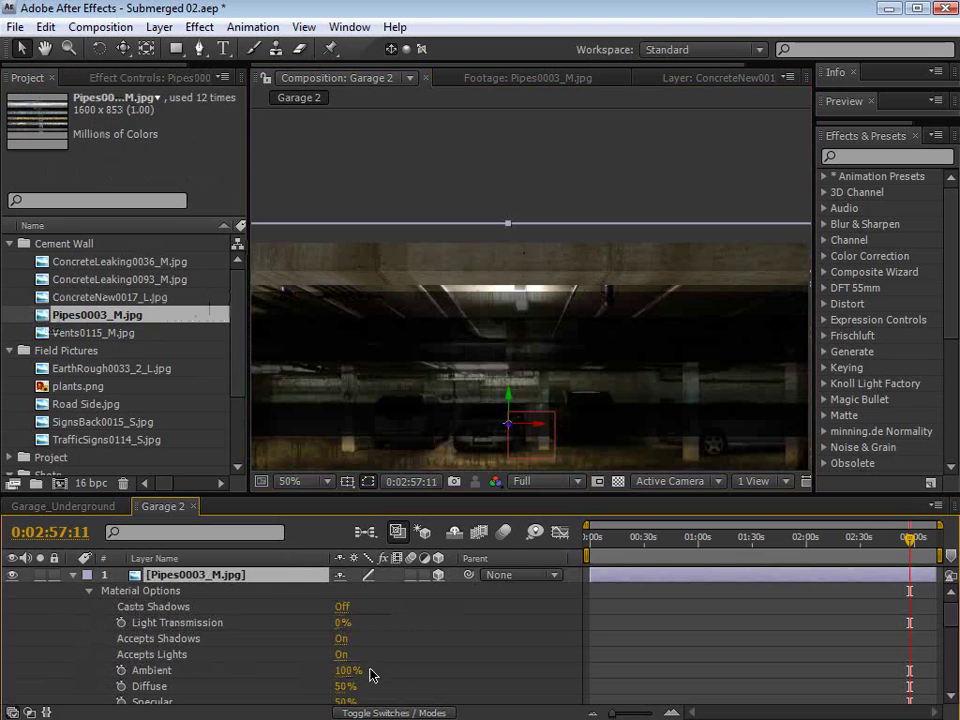
left_click(338, 638)
left_click(341, 655)
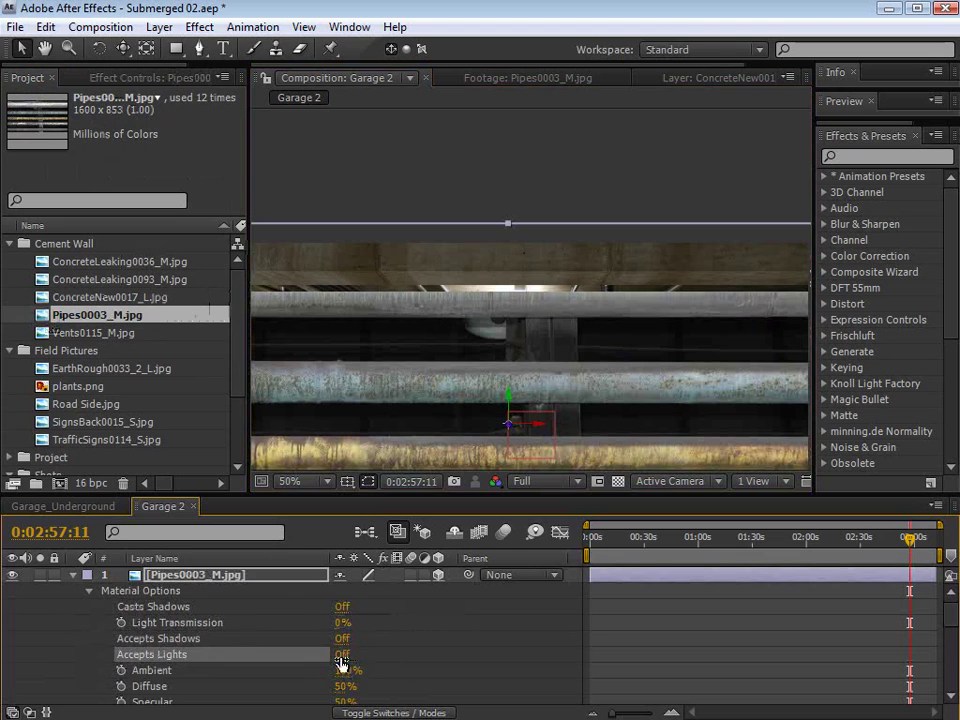
left_click(72, 576)
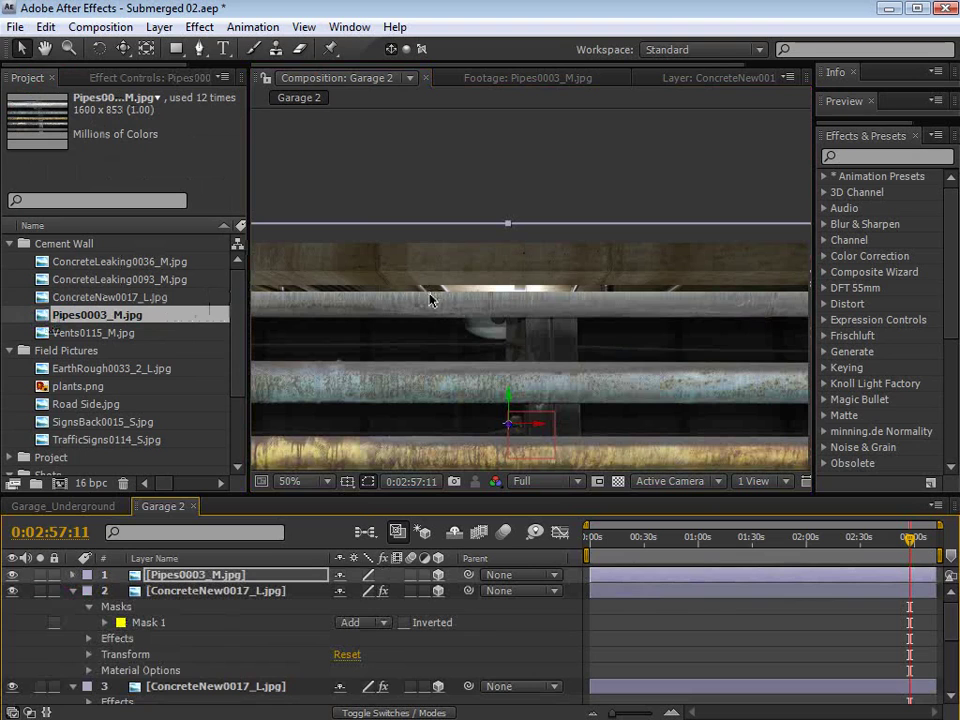
Step: Scale the pipes layer down proportionally until it is slightly narrower than the garage frame
left_click(176, 48)
scroll(553, 287, "down", 2)
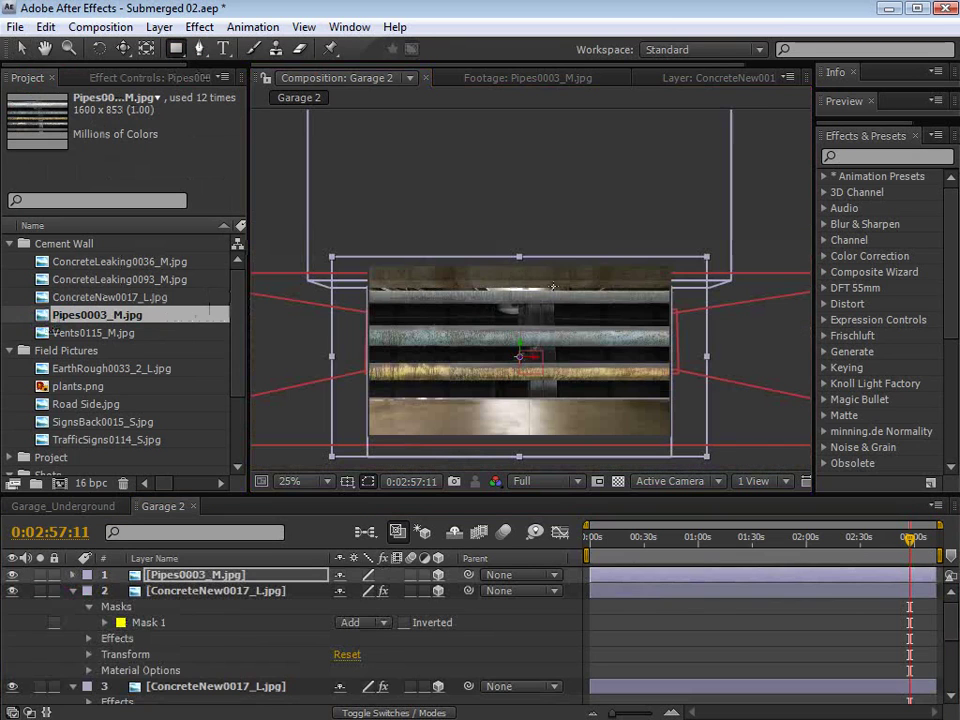
key("v")
left_click_drag(707, 257, 664, 283)
scroll(531, 322, "up", 2)
key("grave")
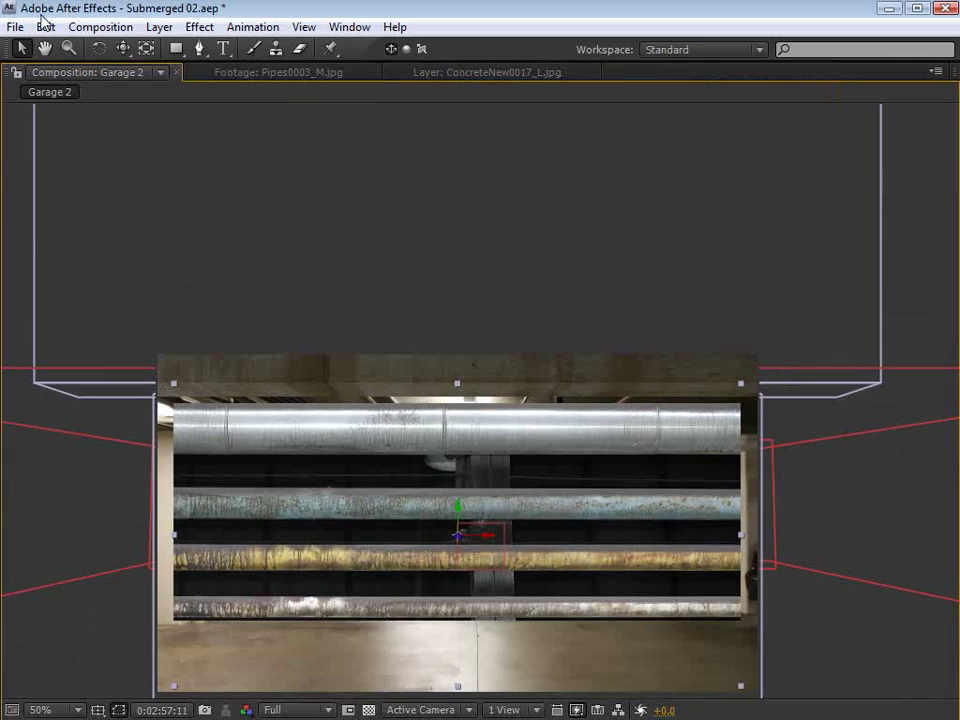
Step: Draw a rectangular mask around the uppermost silver pipe to isolate it from the rest of the image
left_click(176, 48)
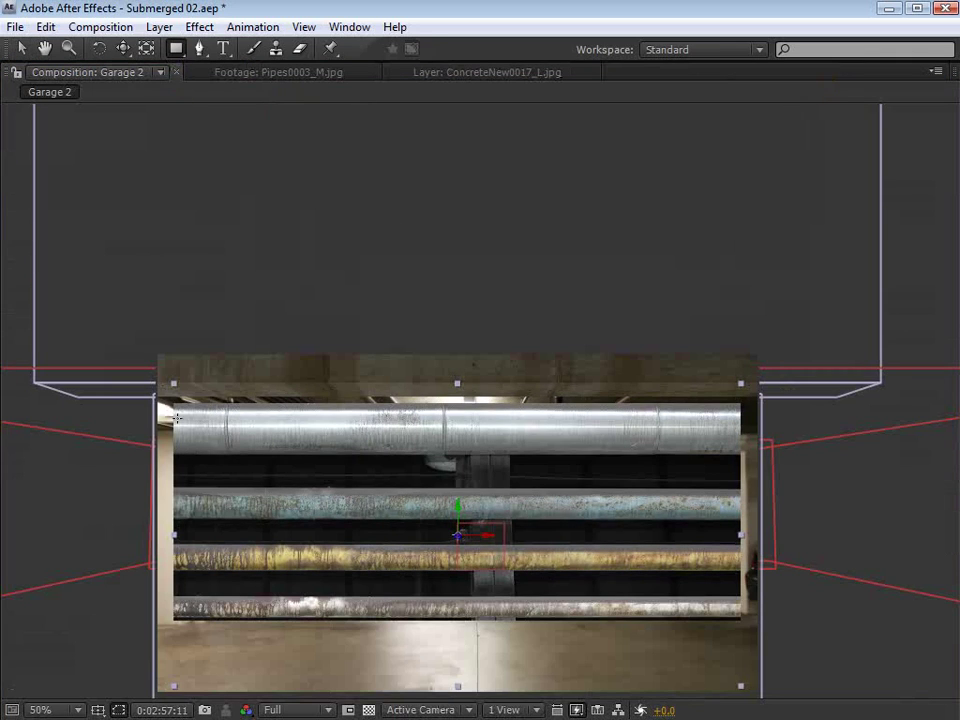
left_click_drag(172, 404, 747, 454)
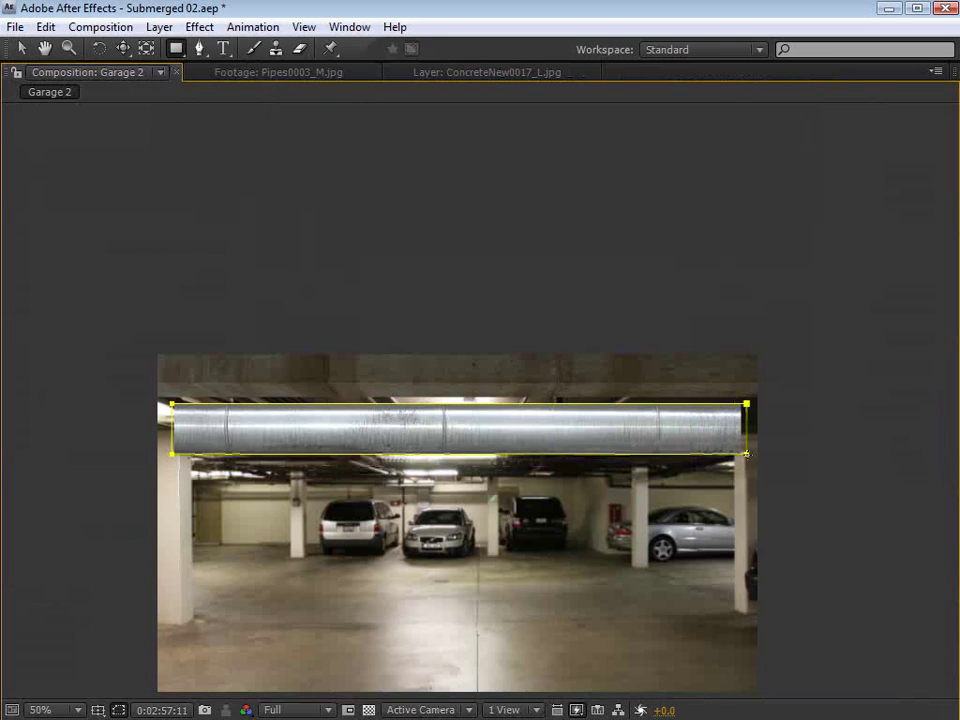
key("grave")
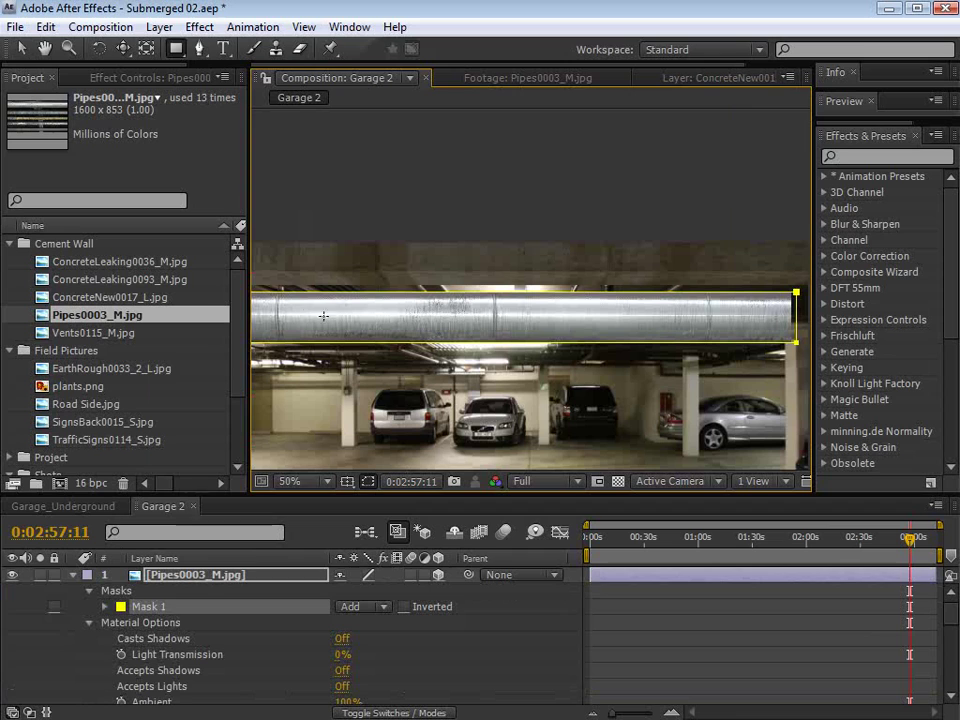
Step: Duplicate the masked pipes layer and reposition and resize the copy's mask to isolate the blue pipe
key("ctrl+d")
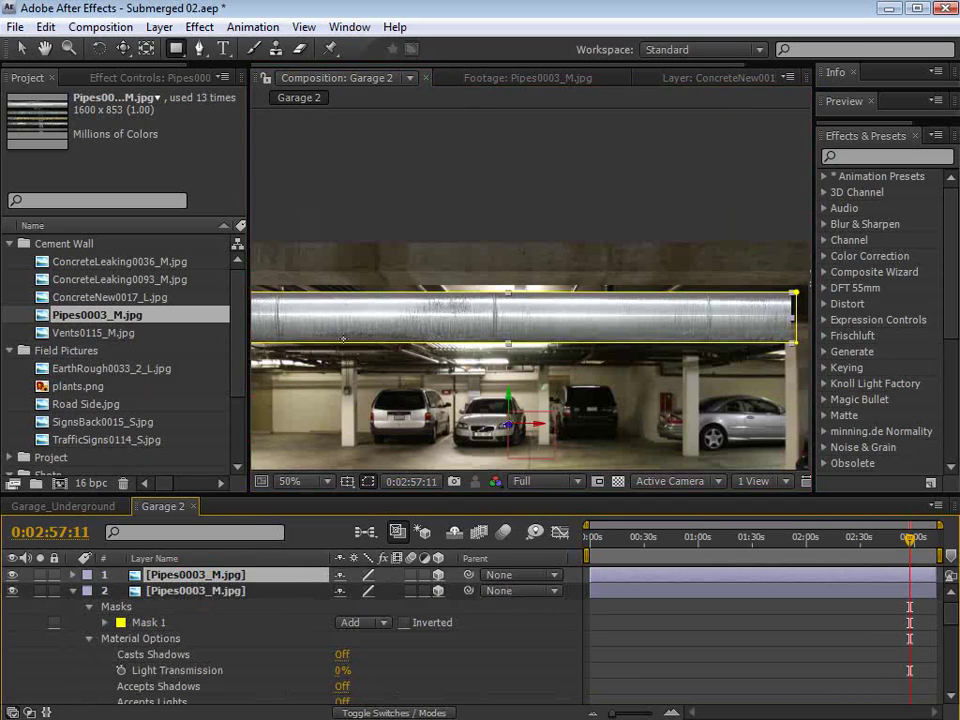
key("grave")
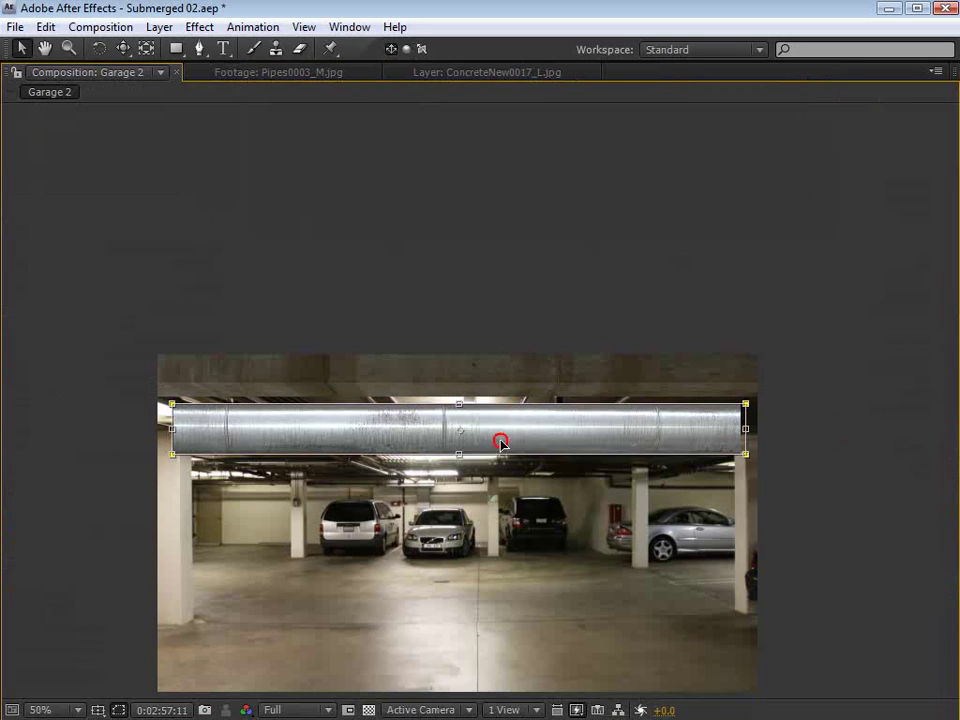
left_click_drag(490, 450, 455, 520)
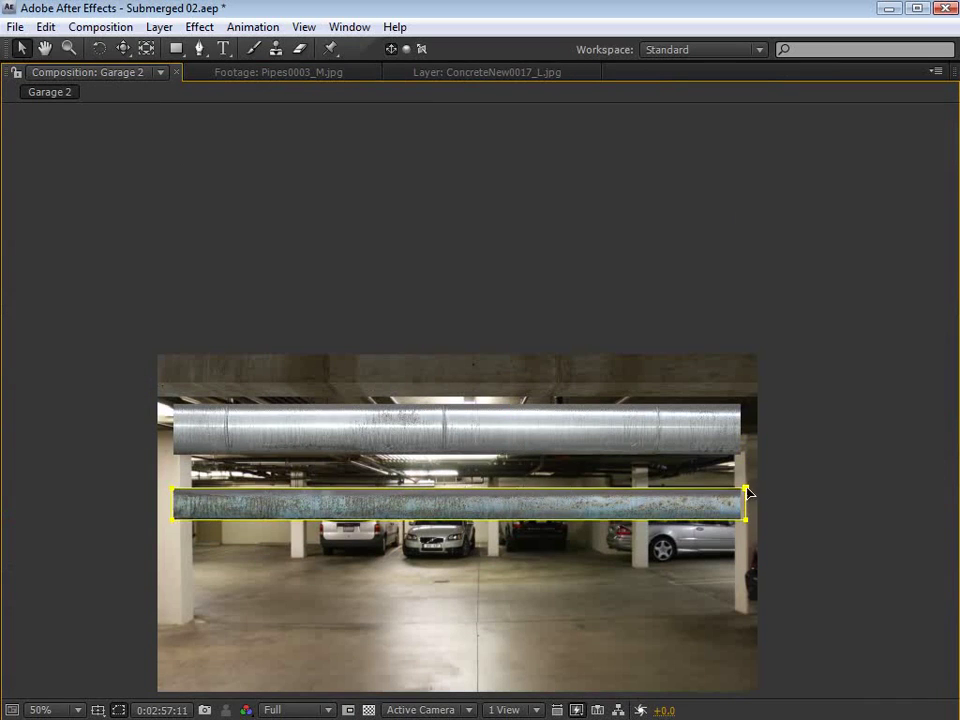
left_click_drag(459, 487, 457, 491)
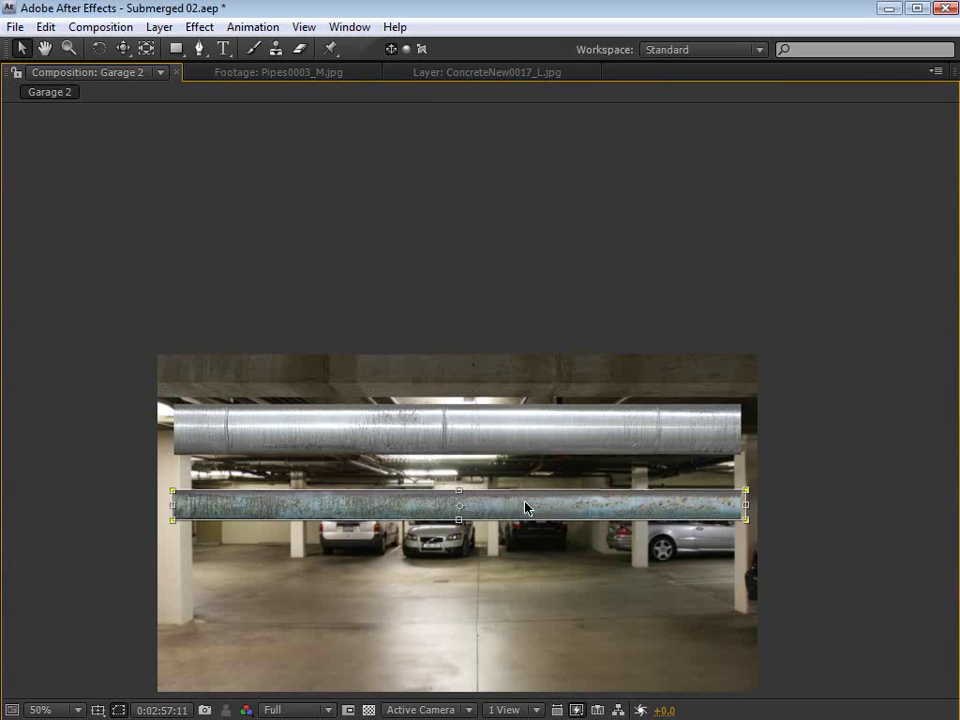
key("grave")
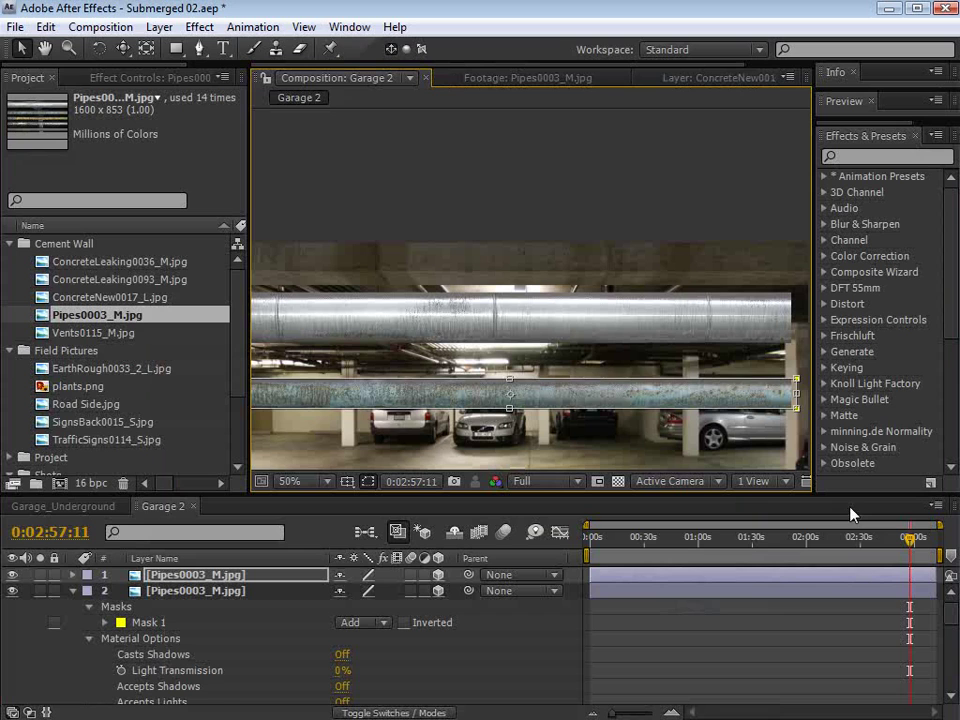
left_click(720, 617)
key("grave")
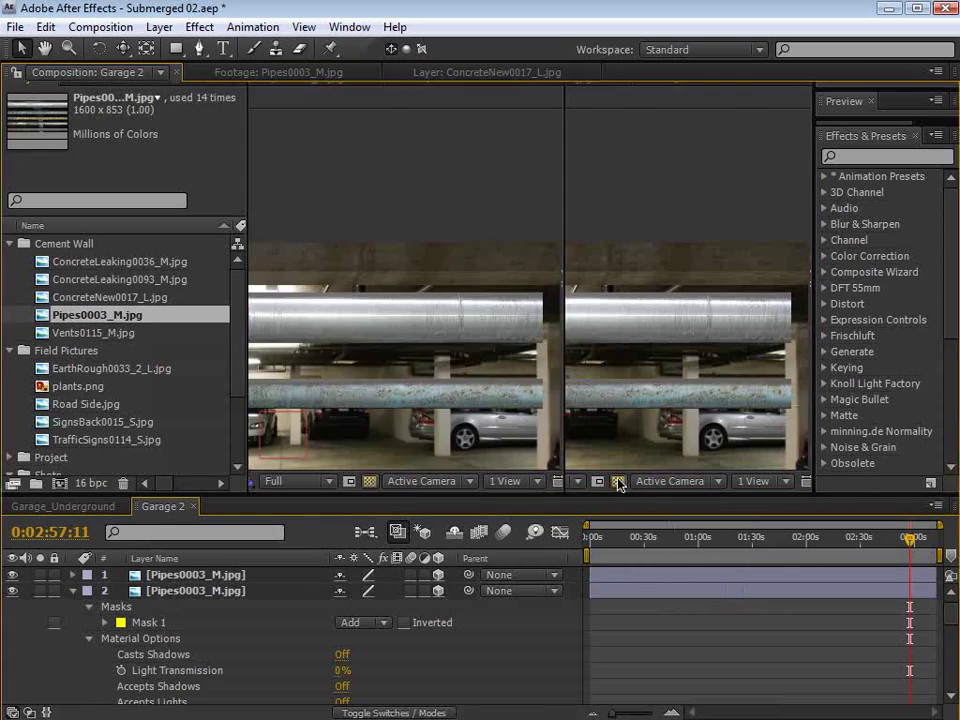
key("grave")
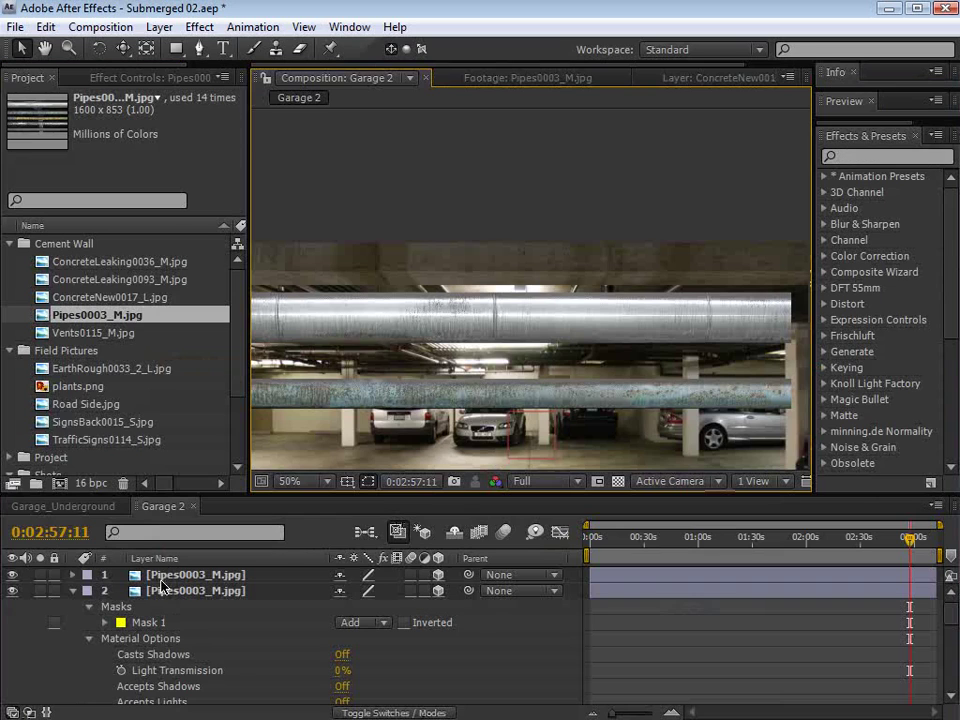
Step: Move the anchor point of each pipe layer to the centre of its visible pipe and collapse the upper layers' properties
left_click(71, 592)
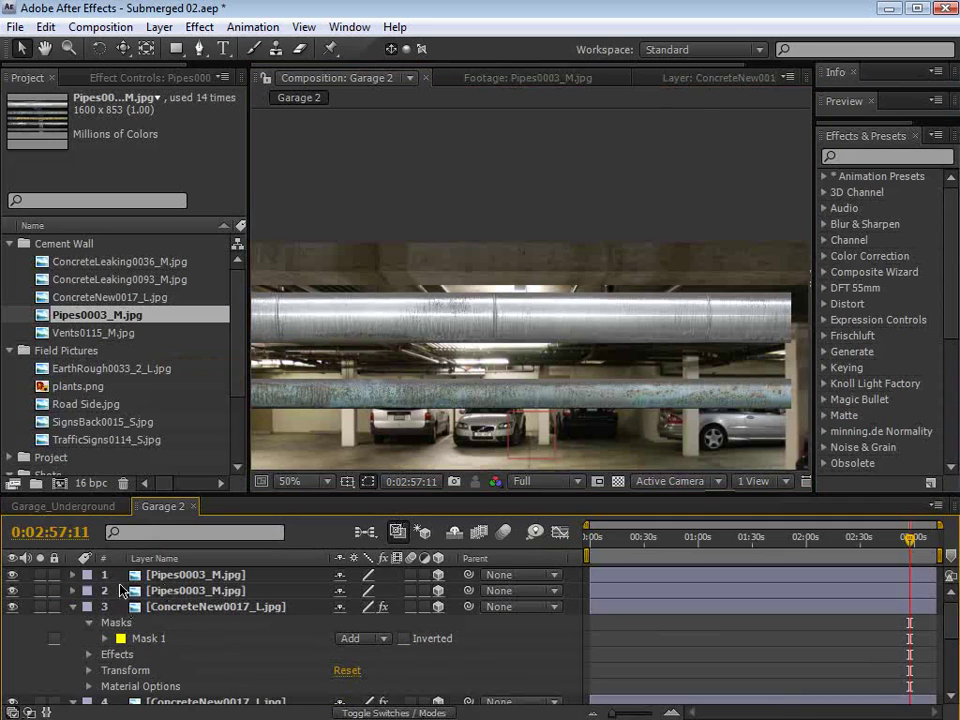
left_click(150, 575)
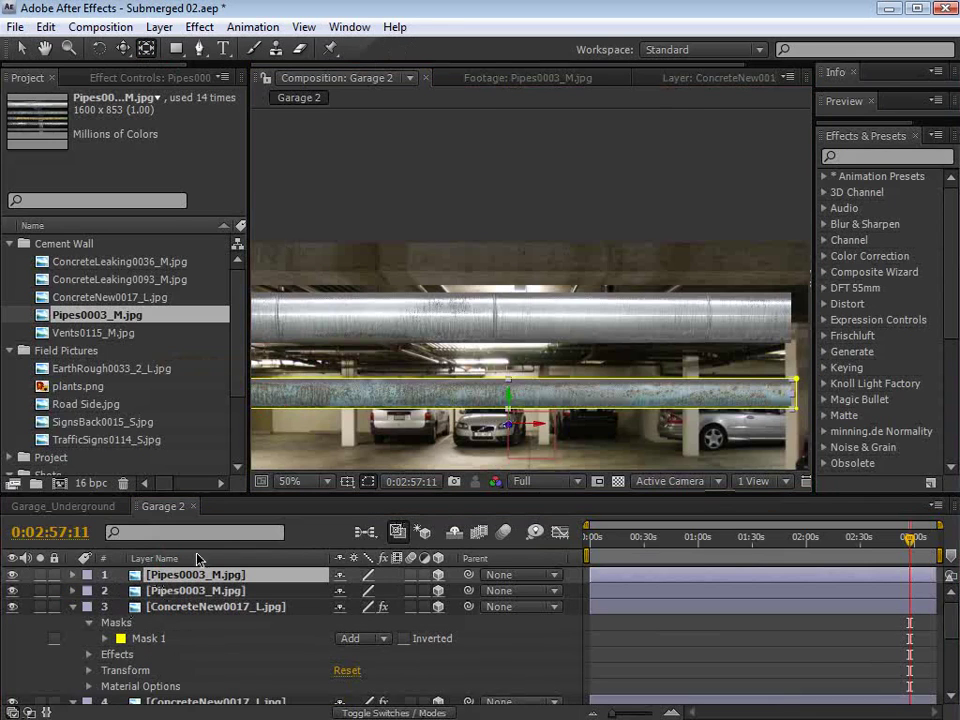
left_click(203, 592)
left_click_drag(511, 432, 509, 314)
left_click(246, 578)
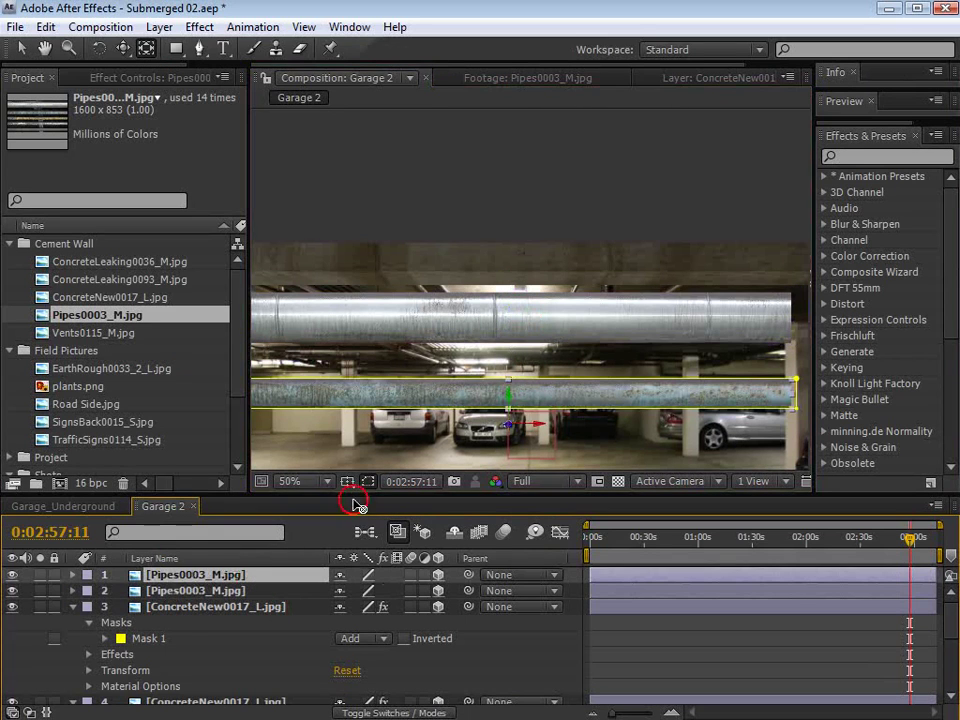
left_click(513, 393)
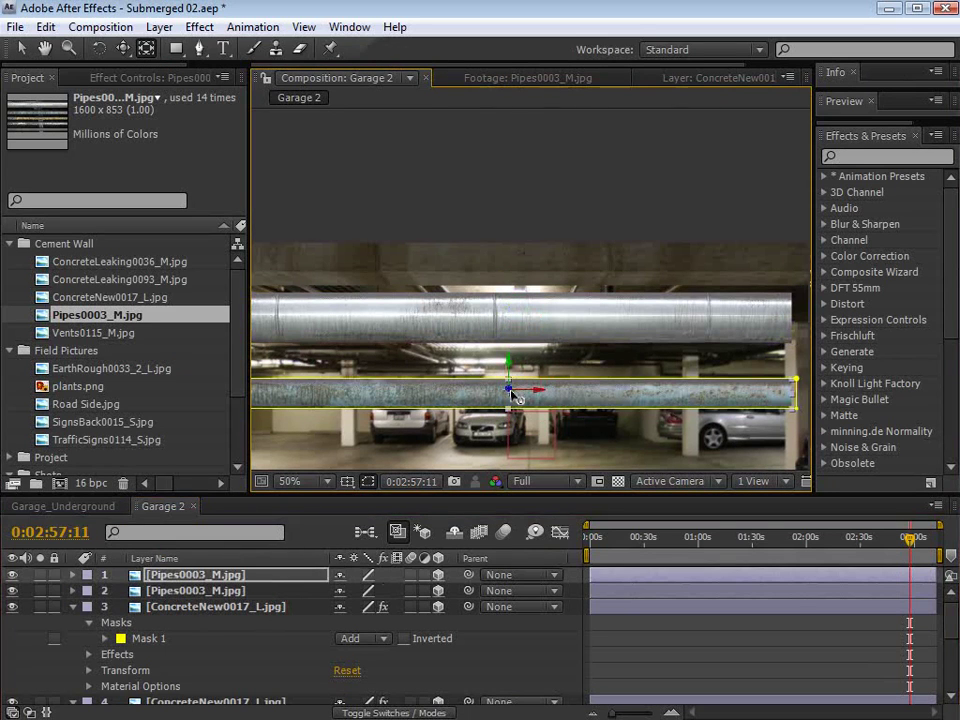
left_click(640, 622)
left_click(70, 606)
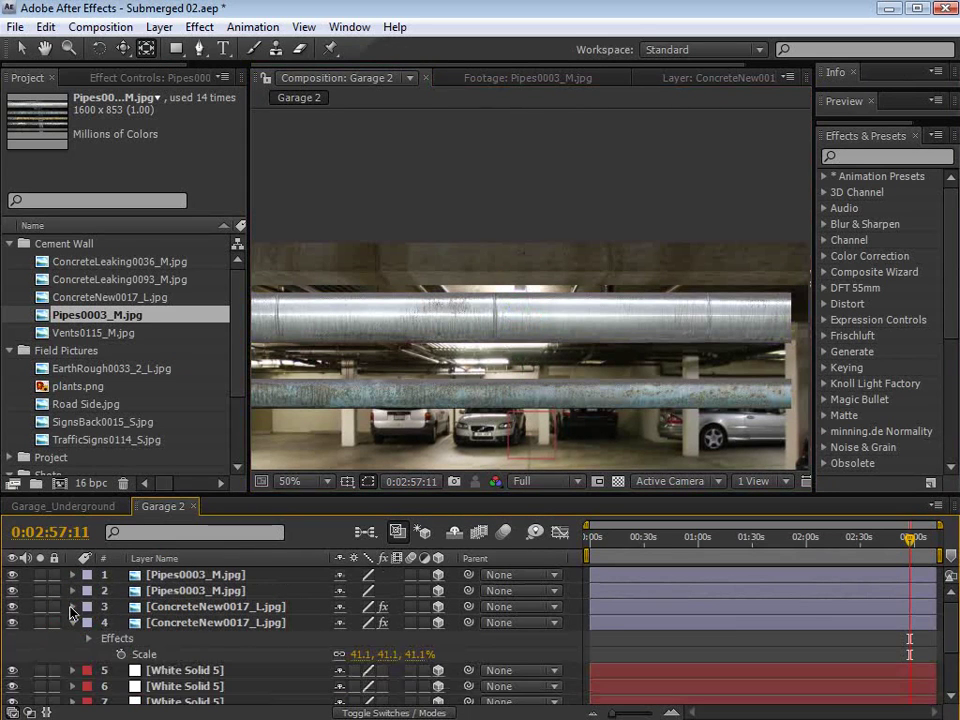
key("grave")
key("grave")
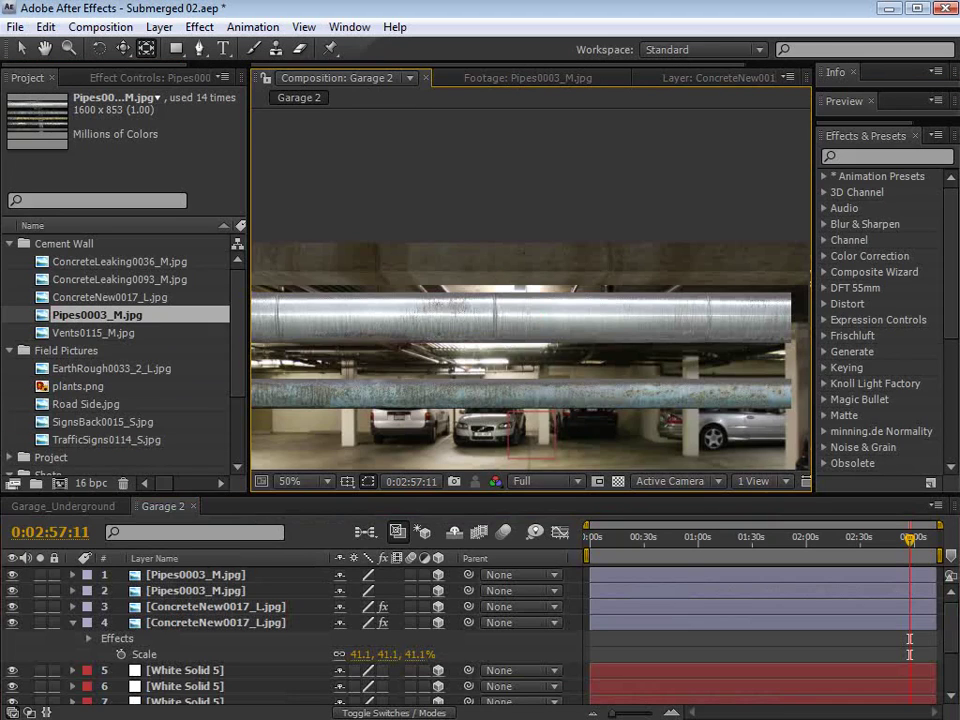
Step: Apply Curves to the blue pipe layer and darken it by lowering the RGB curve's white point and midtones
left_click(190, 579)
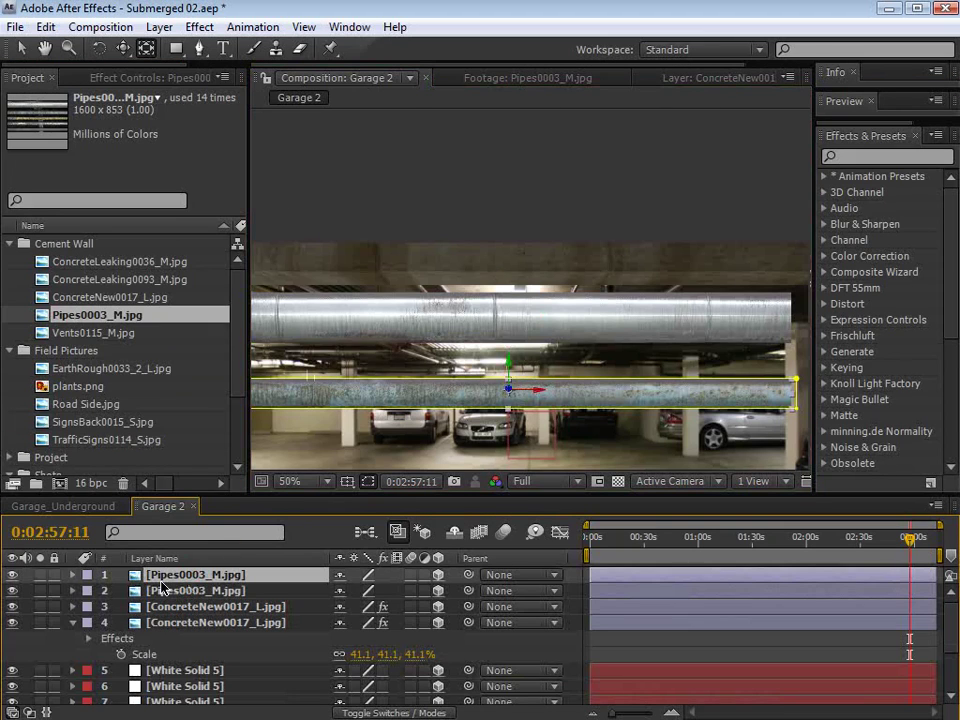
left_click(199, 27)
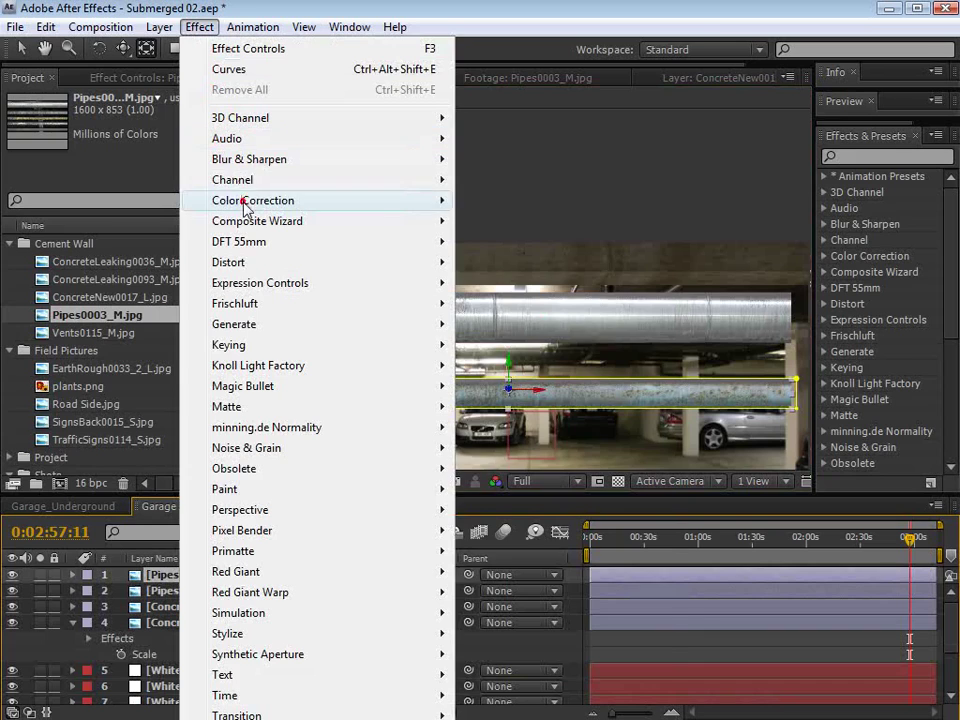
mouse_move(252, 203)
left_click(540, 511)
left_click_drag(212, 190, 210, 261)
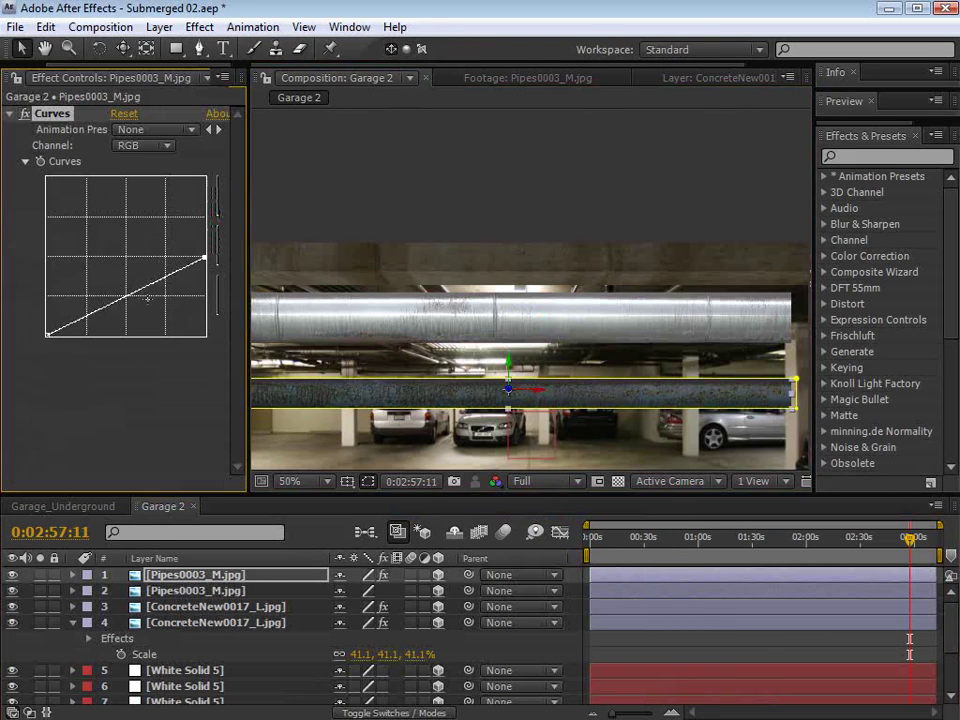
left_click_drag(204, 257, 204, 241)
left_click_drag(150, 275, 146, 285)
Step: Apply Curves to the silver pipe layer, darken its RGB highlights and midtones, and slightly lower the Blue channel
left_click(180, 595)
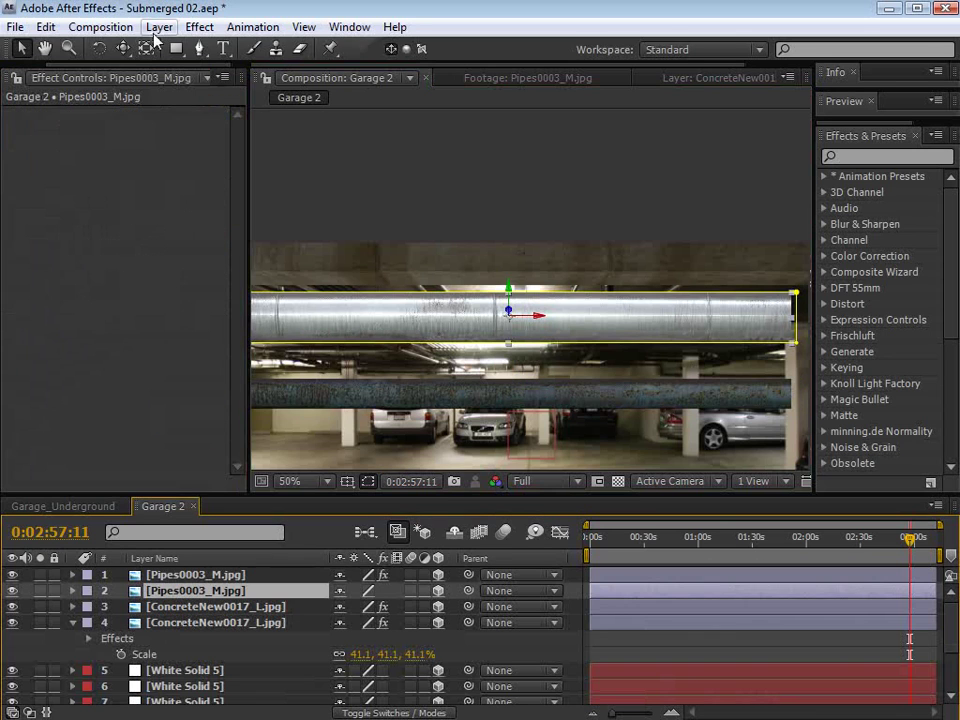
left_click(199, 27)
mouse_move(300, 200)
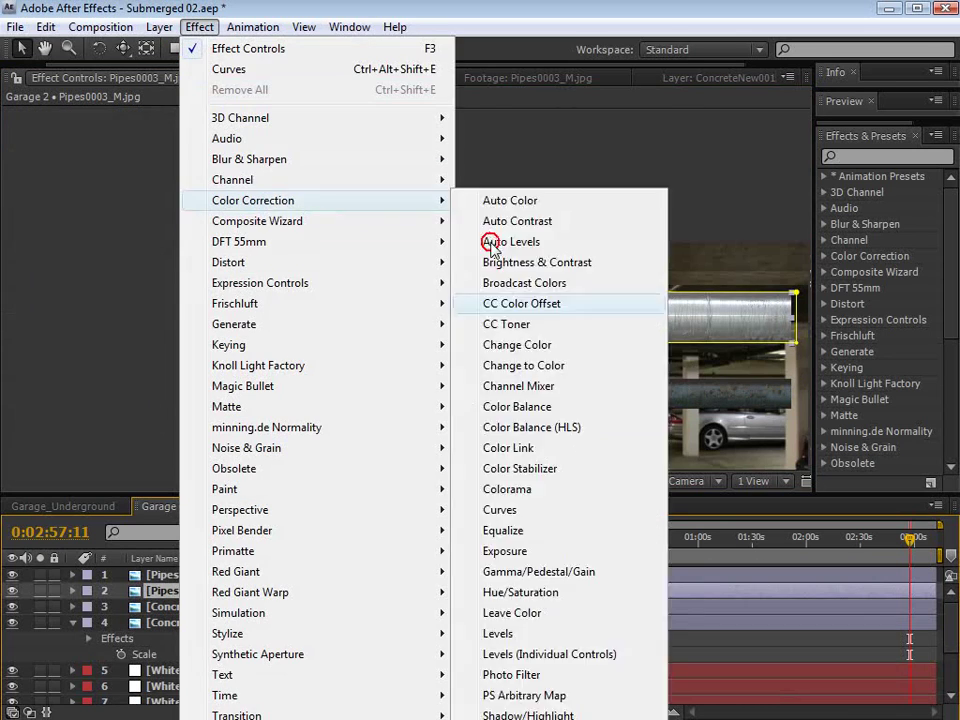
left_click(493, 510)
left_click_drag(204, 178, 205, 209)
left_click(143, 255)
mouse_move(143, 256)
left_mouse_down()
mouse_move(143, 270)
mouse_move(137, 265)
left_mouse_up()
left_click(140, 146)
left_click(150, 210)
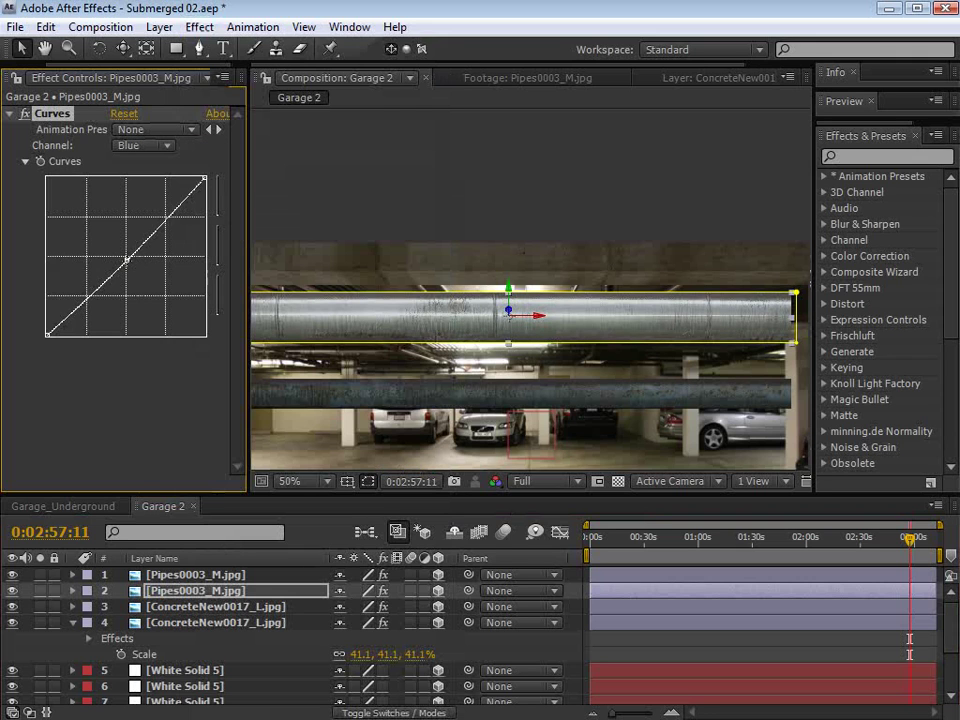
left_click(652, 649)
key("grave")
key("grave")
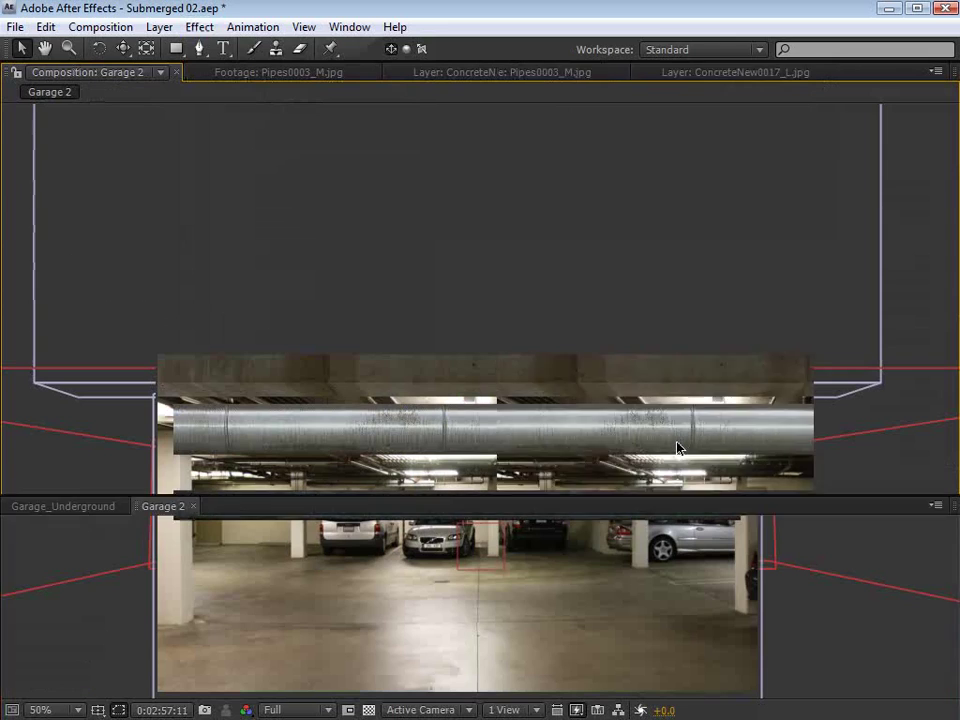
Step: Widen both pipe layers together so they extend past both sides of the garage frame, with mask outlines hidden
scroll(512, 356, "down", 2)
left_click(226, 577)
left_click(226, 591, "shift")
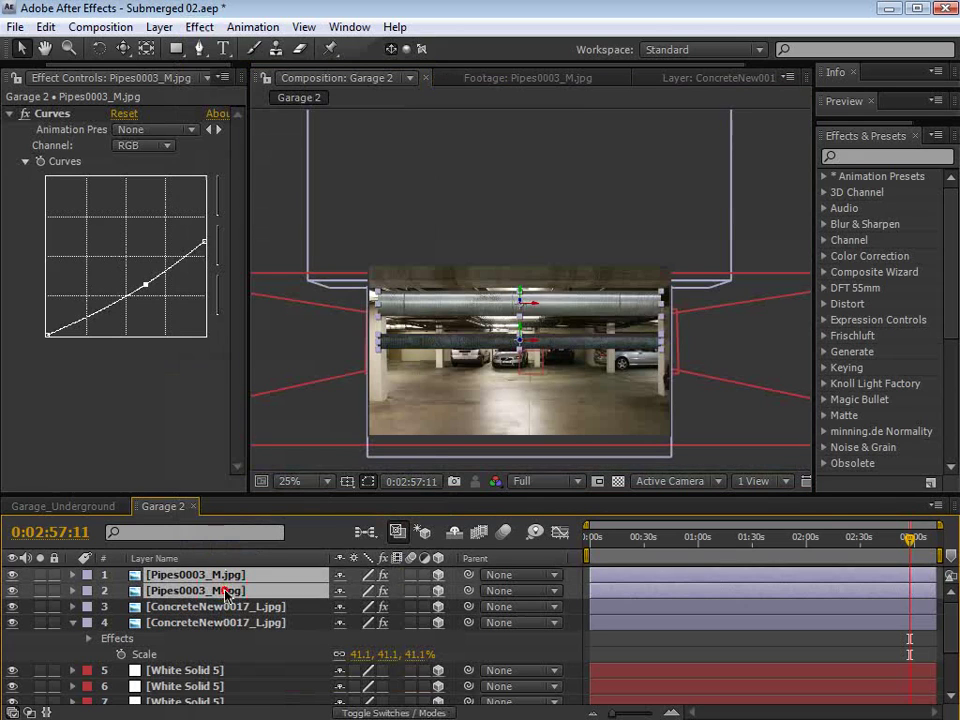
left_click(366, 484)
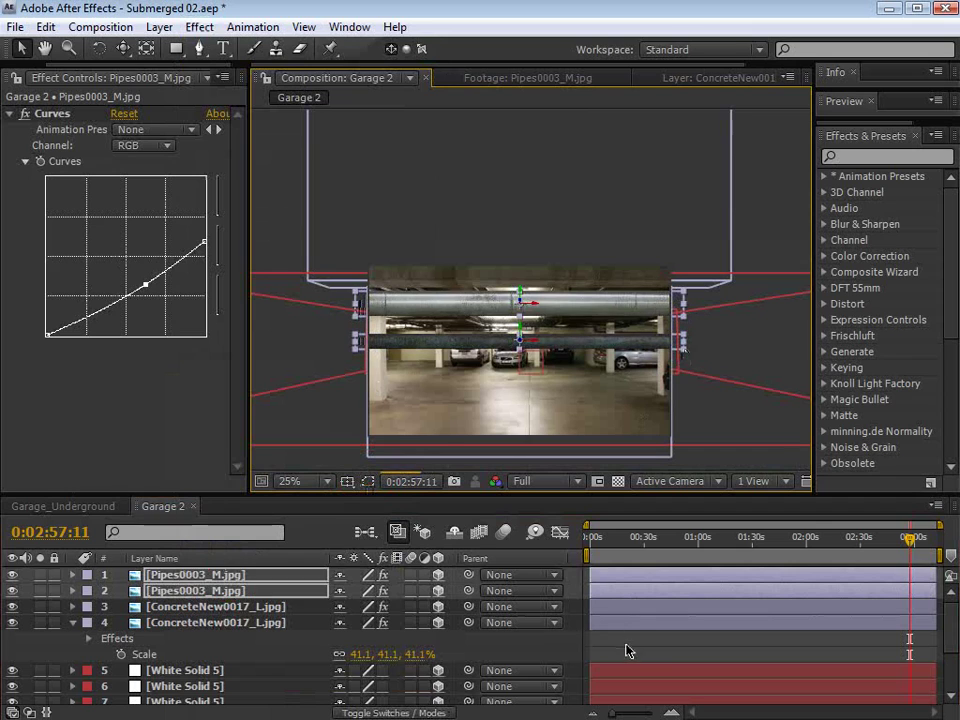
left_click(593, 436)
Step: From the Top view, move both pipe layers forward in depth to just in front of the concrete wall
key("period")
left_click(675, 482)
left_click(684, 607)
key("comma")
left_click_drag(544, 431, 506, 238)
left_click(218, 622)
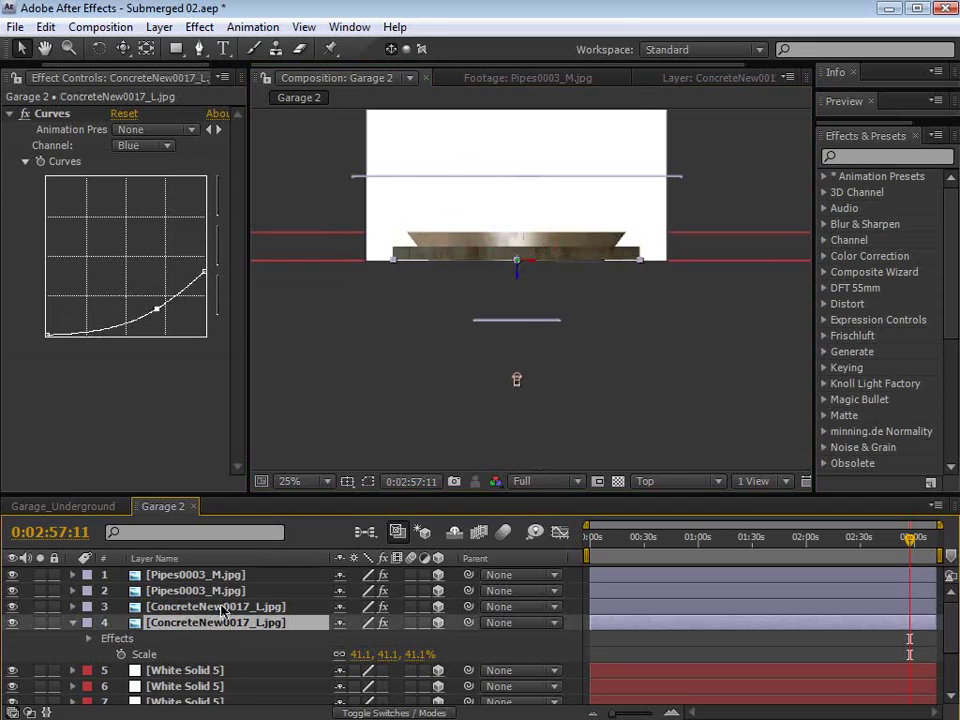
left_click(171, 591)
left_click(204, 575, "shift")
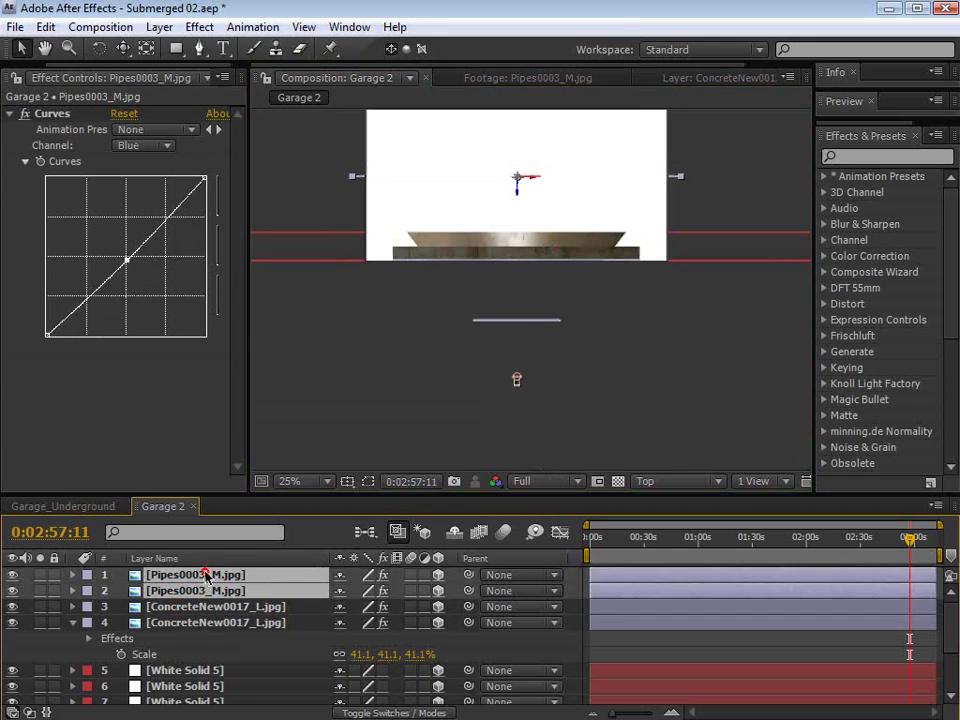
left_click_drag(520, 190, 508, 280)
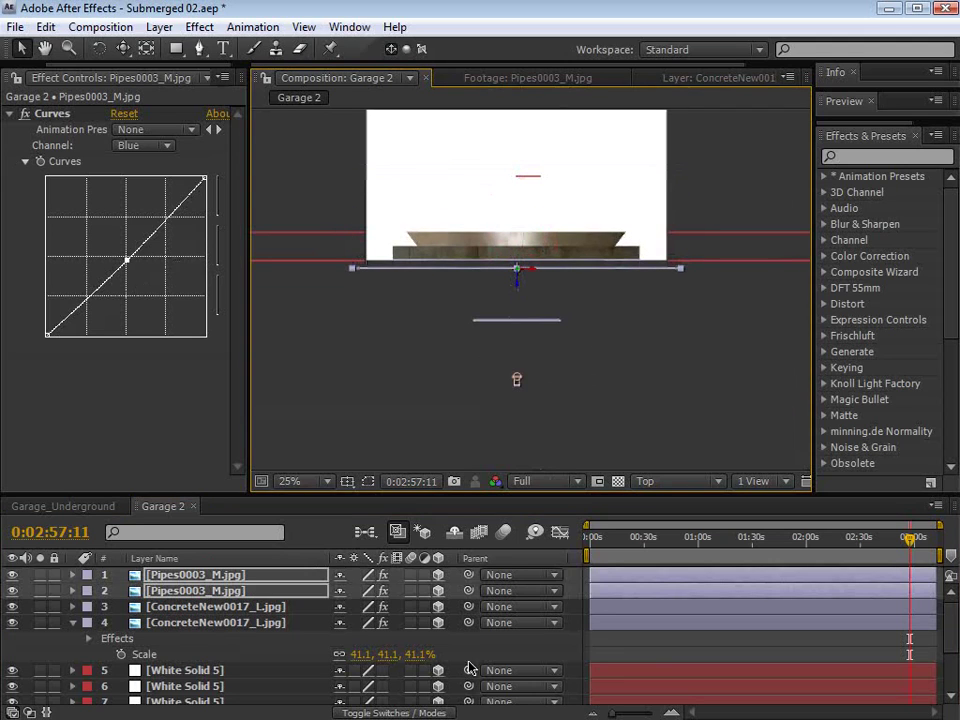
Step: Push the blue pipe layer back in depth behind the concrete wall's front face and check both pipes through the Active Camera
left_click(620, 584)
left_click(584, 271)
key("space")
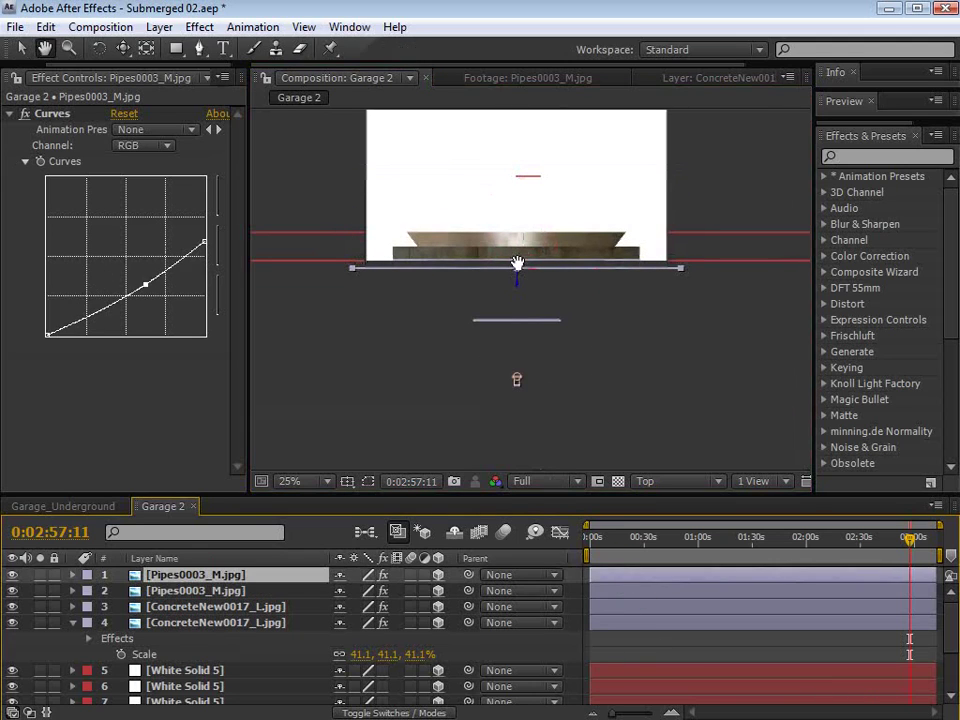
scroll(518, 259, "up", 2)
left_click_drag(518, 268, 561, 369)
left_click(568, 418)
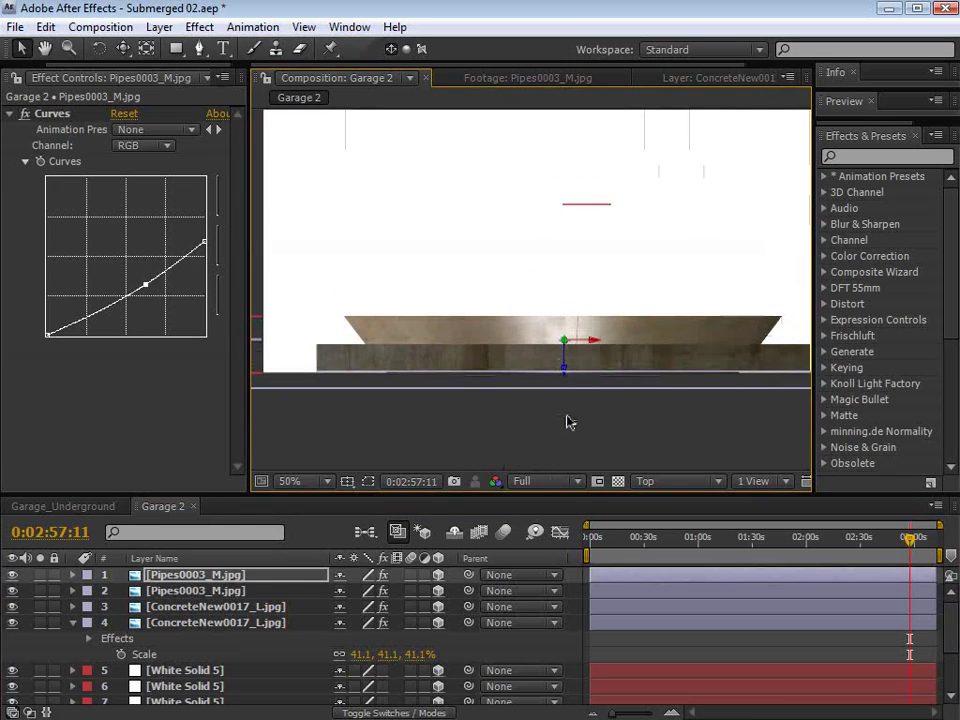
left_click(675, 481)
left_click(664, 498)
scroll(600, 332, "up", 2)
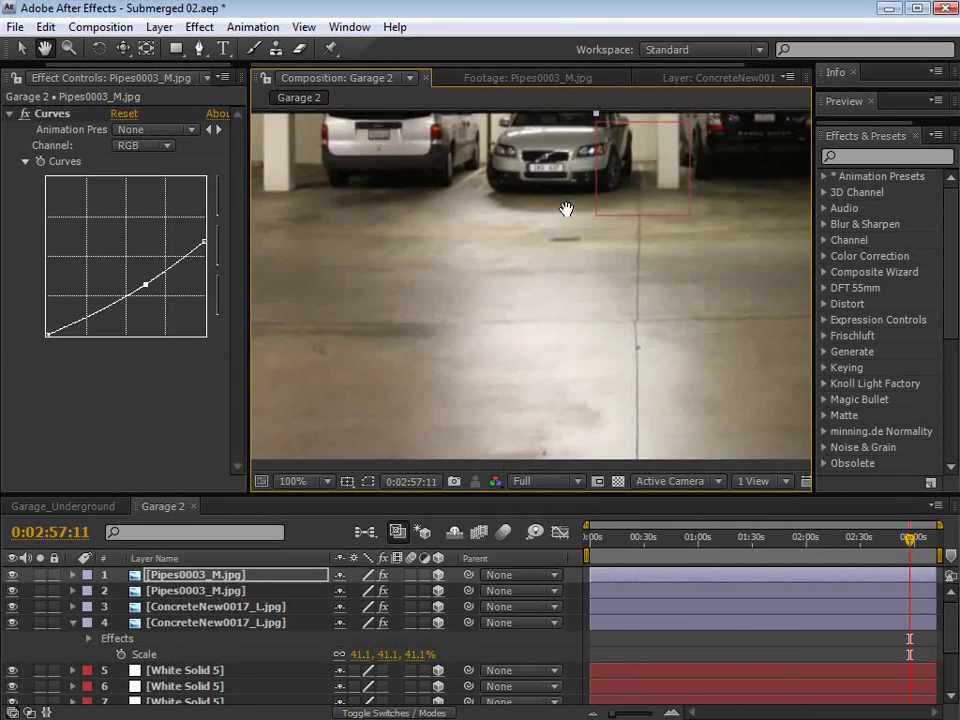
left_click_drag(568, 208, 554, 364)
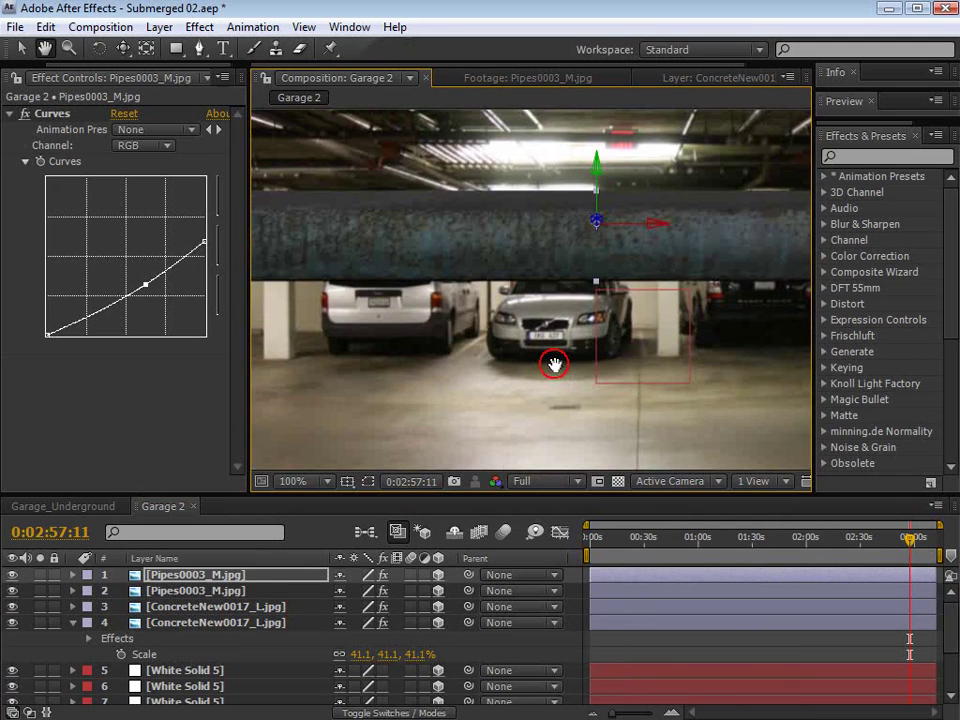
scroll(579, 311, "down", 2)
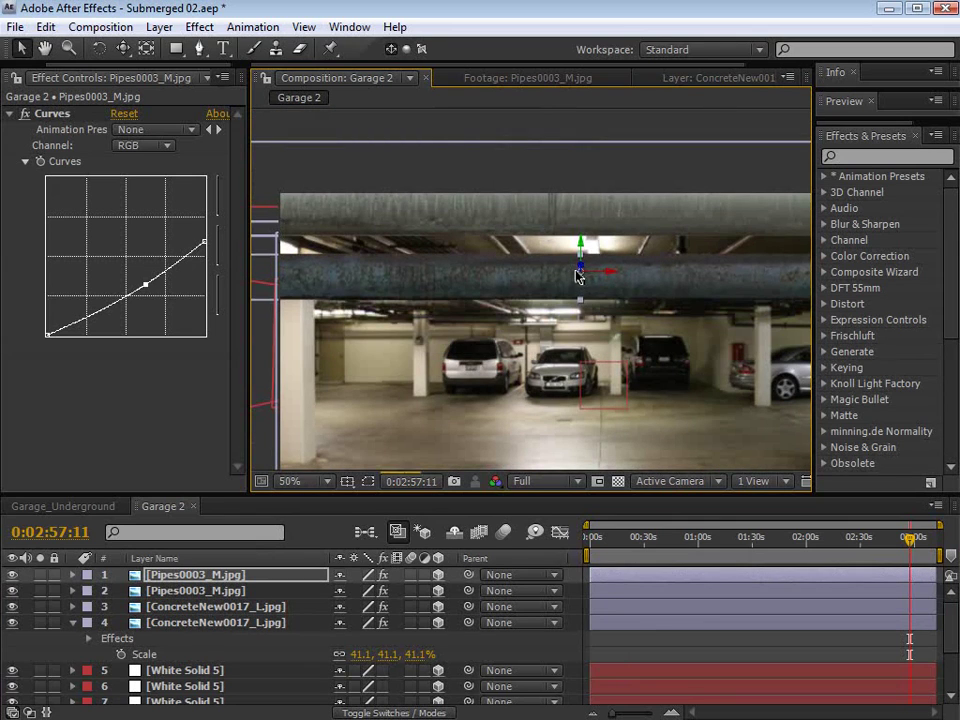
Step: Flatten the blue pipe vertically into a thin strip and lower the silver pipe to just above it
left_click_drag(583, 272, 580, 293)
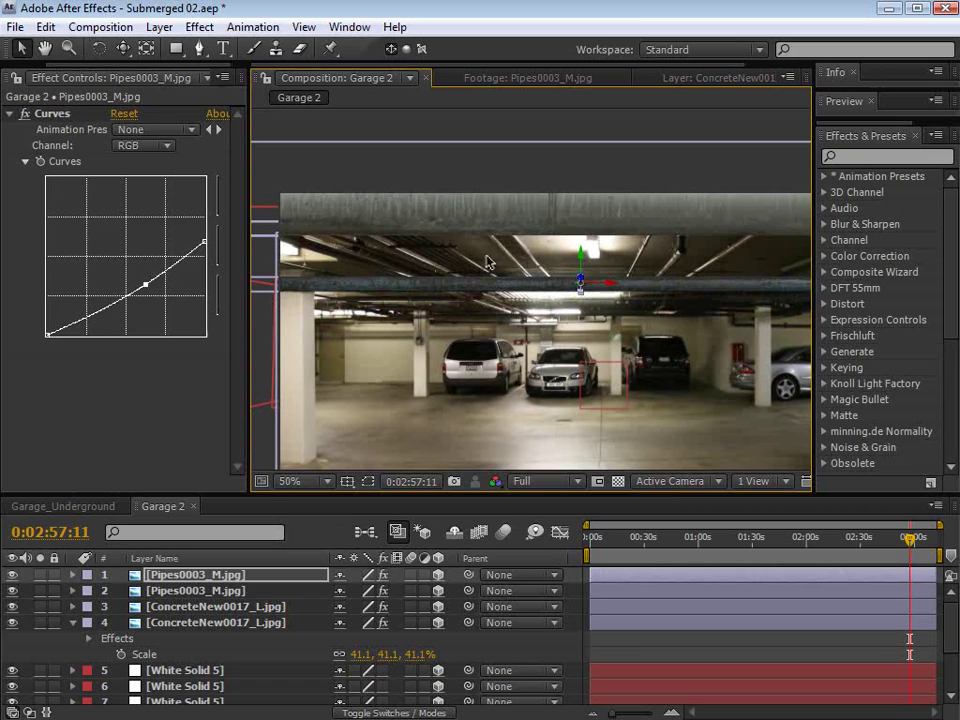
left_click(180, 590)
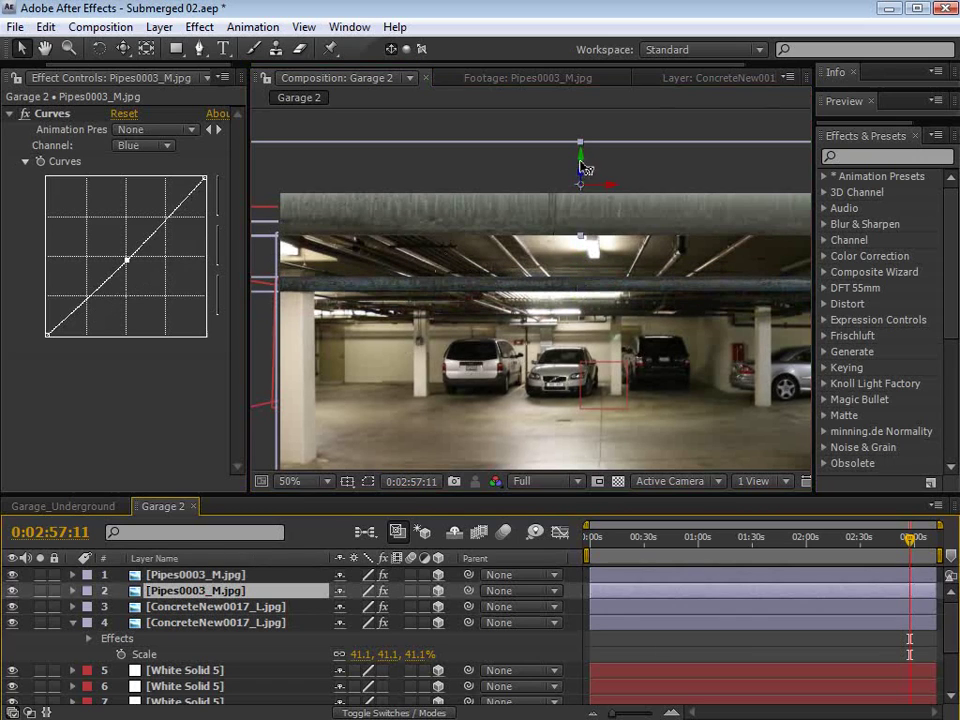
left_click_drag(583, 168, 583, 225)
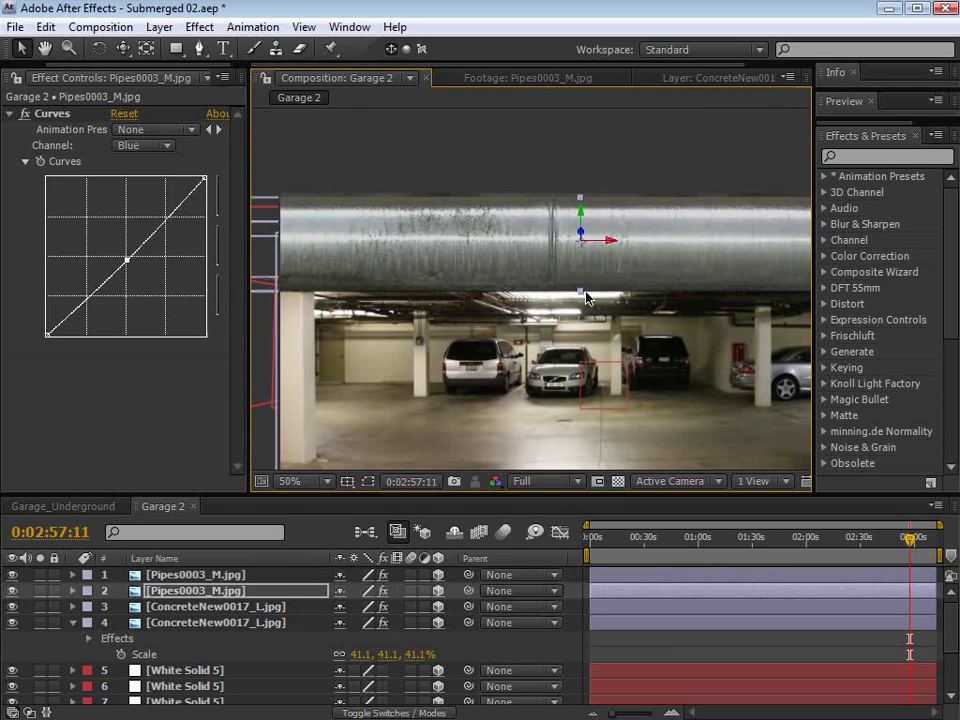
Step: Scale the silver pipe to 47.1, 21.2, 40.6% and make the blue pipe slightly thinner
scroll(607, 284, "down", 2)
key("s")
left_click_drag(352, 607, 364, 611)
scroll(606, 234, "up", 2)
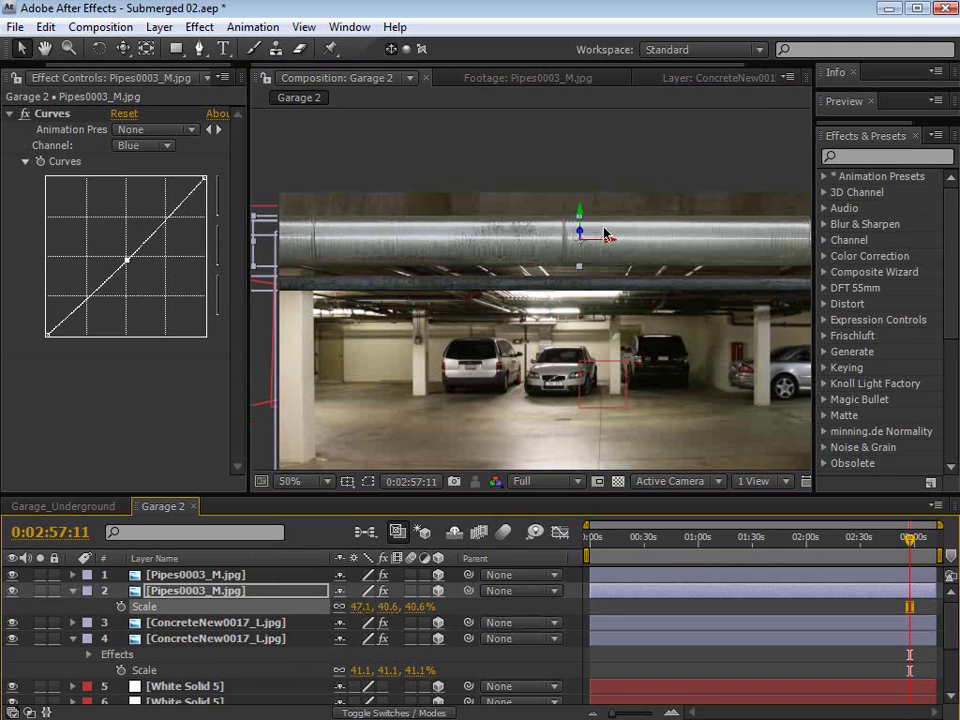
left_click_drag(580, 263, 577, 257)
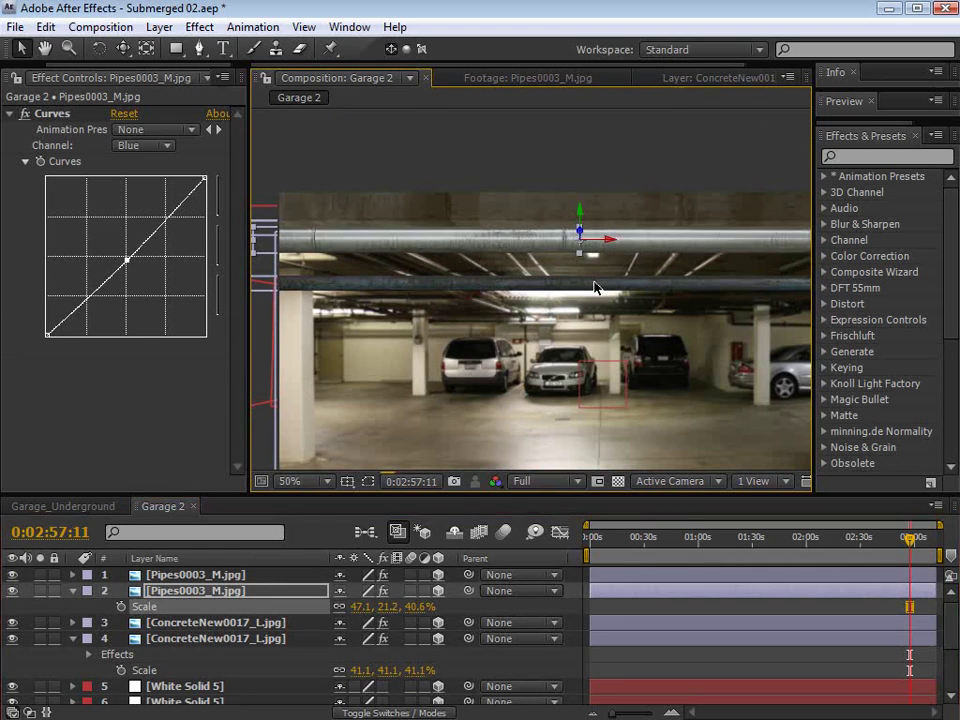
key("grave")
key("grave")
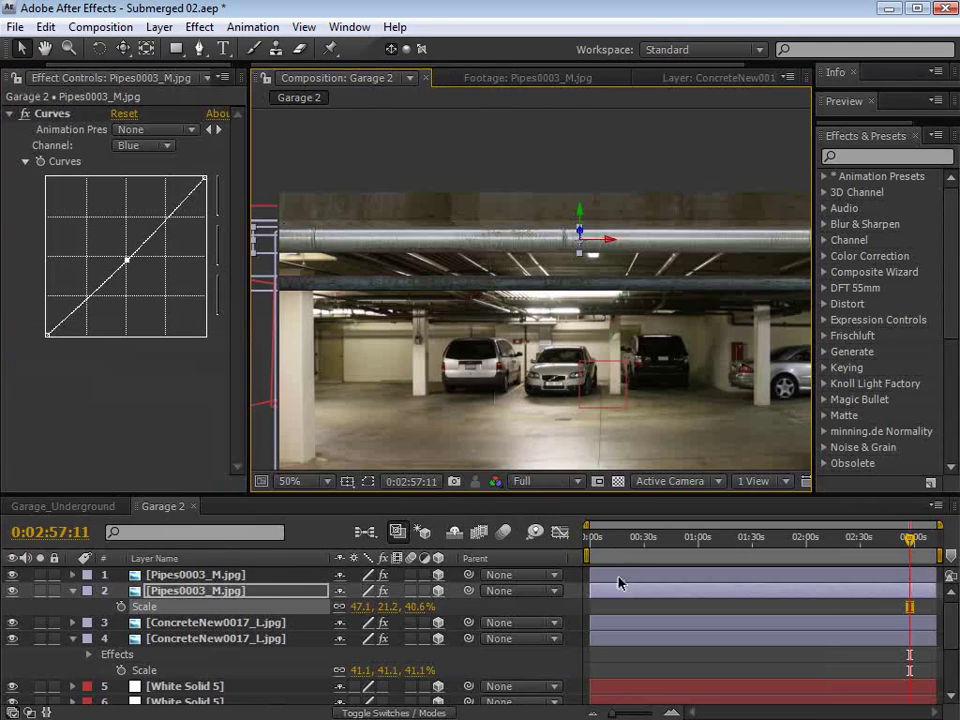
left_click(557, 282)
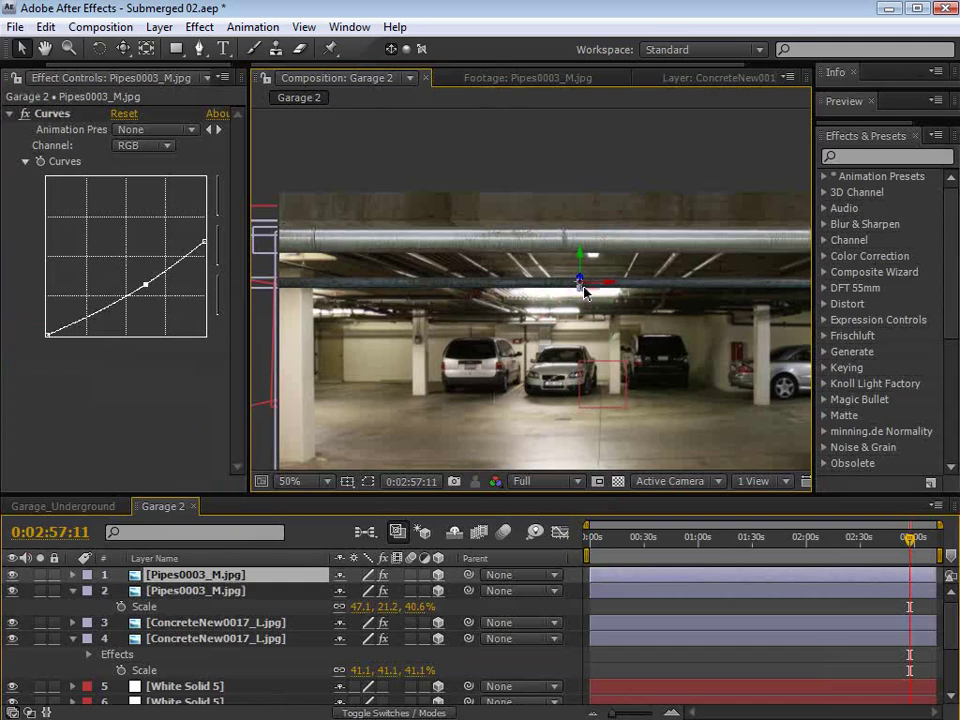
Step: Duplicate the silver pipe, flatten the copy, and place it just below the original, shifted slightly sideways so its joints do not line up
left_click(222, 598)
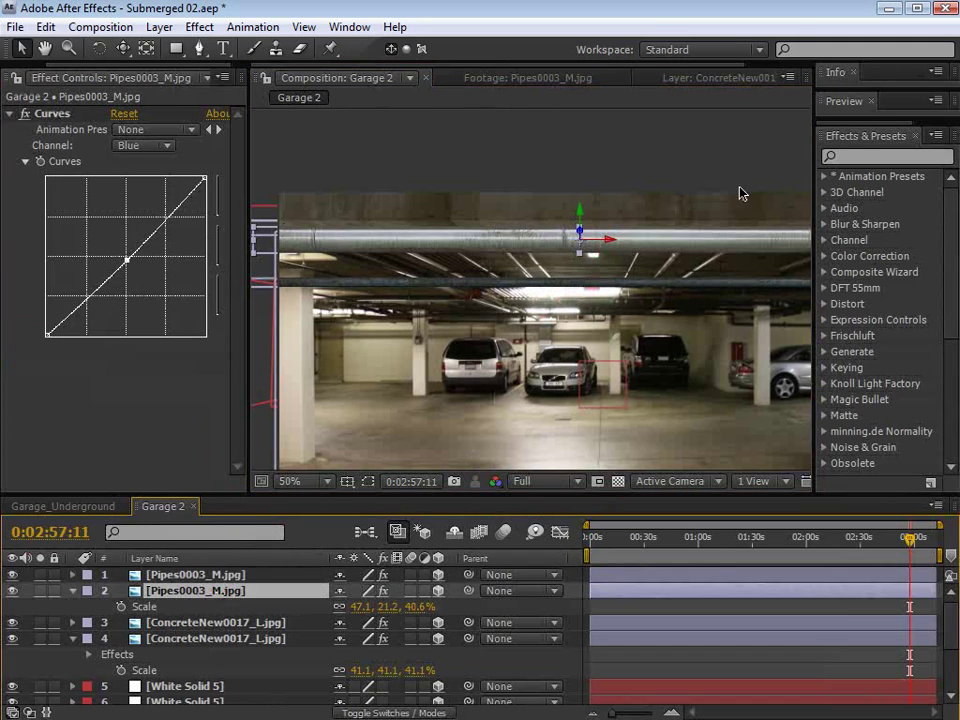
key("ctrl+d")
left_click_drag(586, 247, 584, 268)
left_click_drag(294, 271, 251, 264)
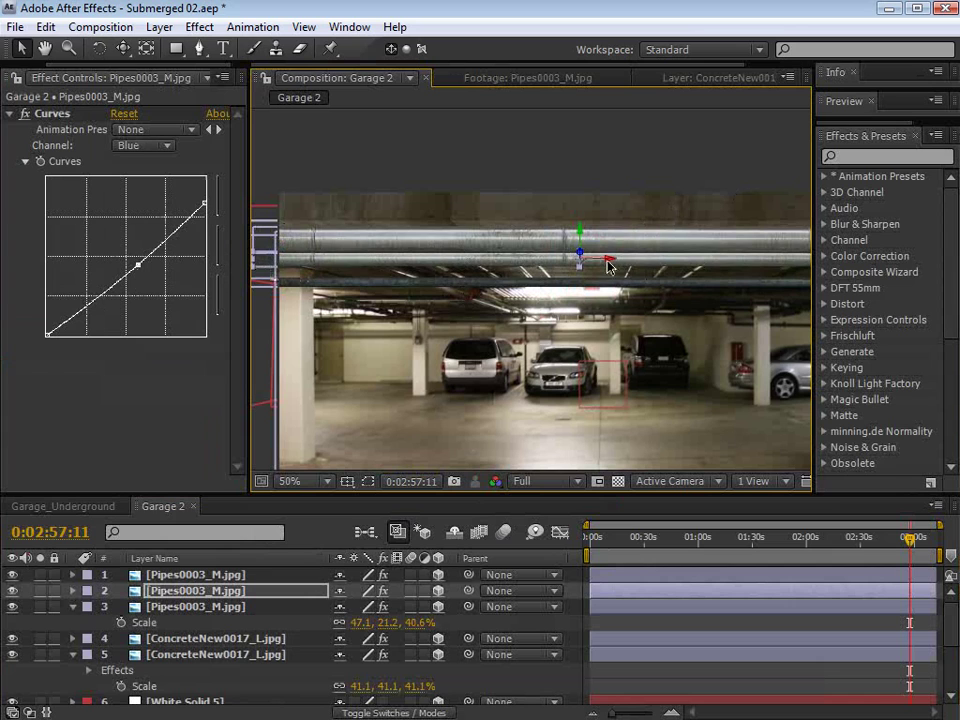
key("comma")
key("period")
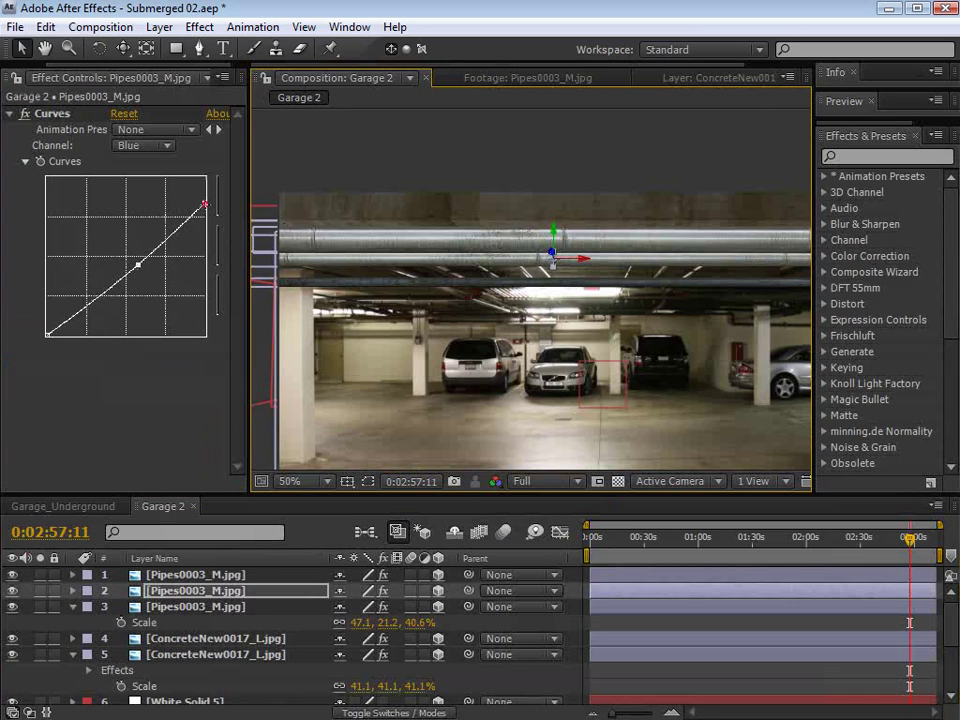
Step: Darken the smaller silver pipe with Curves by lowering its highlights and midtones, then reducing the RGB highlights further
left_click_drag(204, 204, 204, 218)
left_click_drag(137, 266, 139, 273)
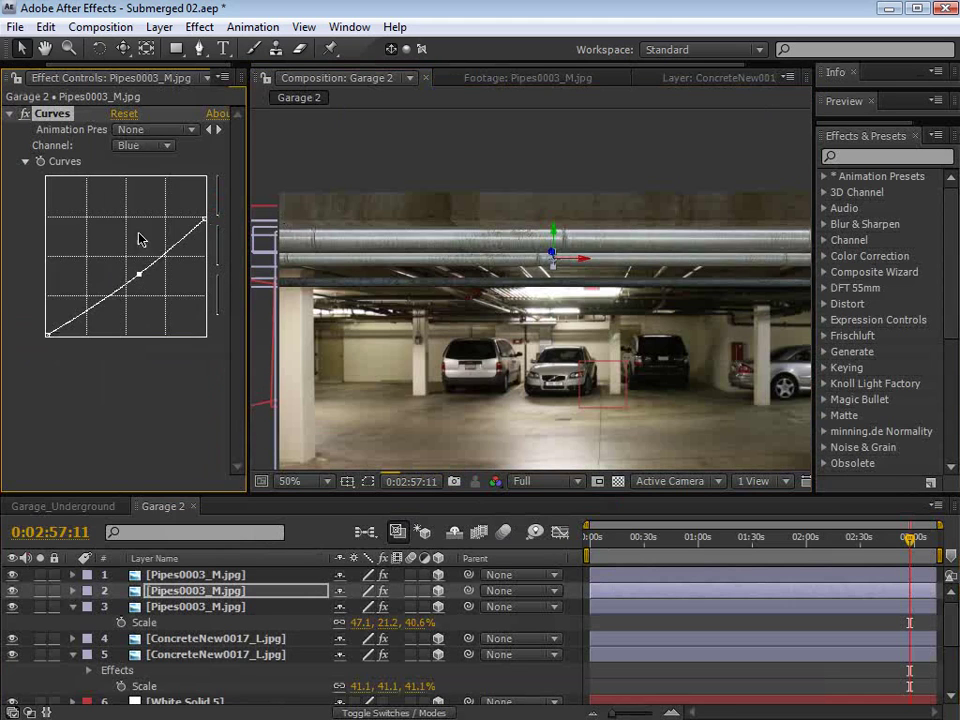
left_click(150, 145)
left_click(156, 87)
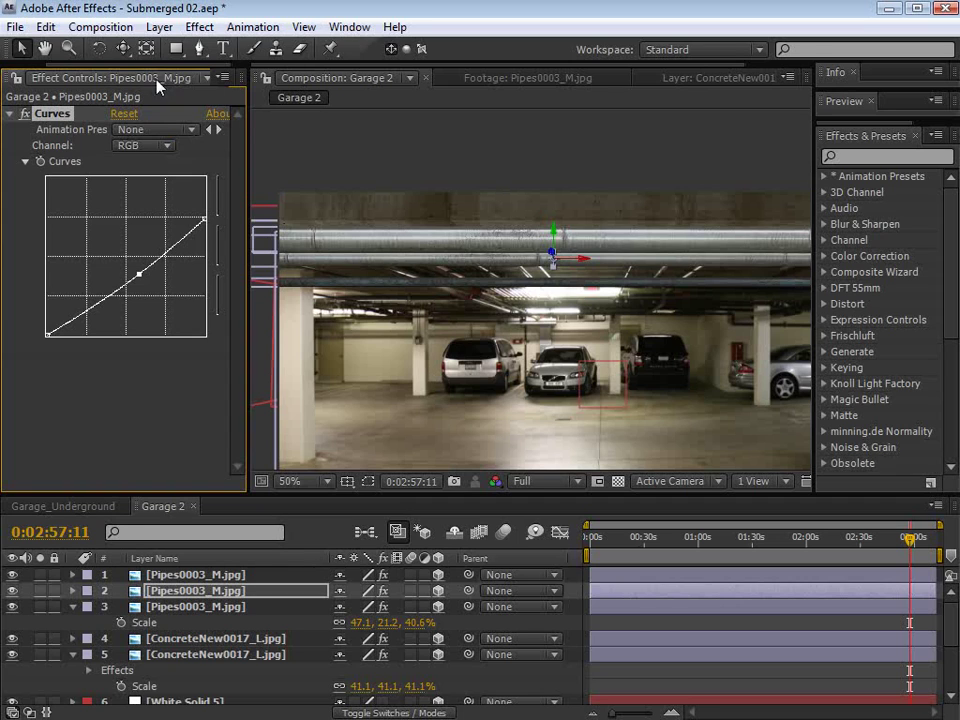
left_click_drag(204, 219, 206, 228)
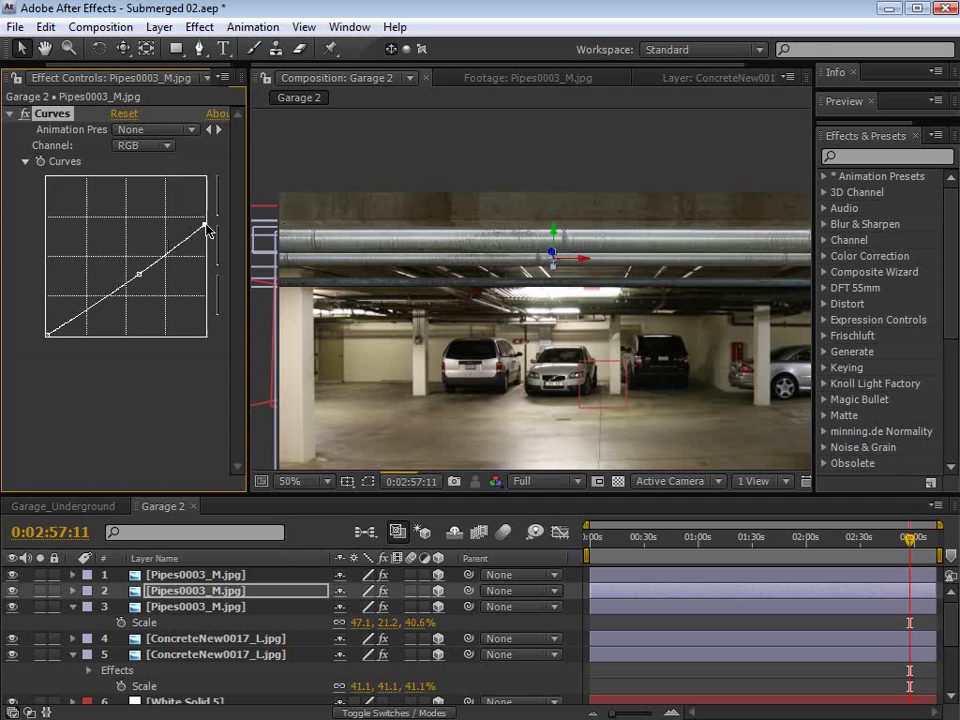
left_click_drag(205, 224, 205, 236)
Step: Thin the smaller silver pipe a little, lower it slightly, and widen it past both sides of the garage frame
key("grave")
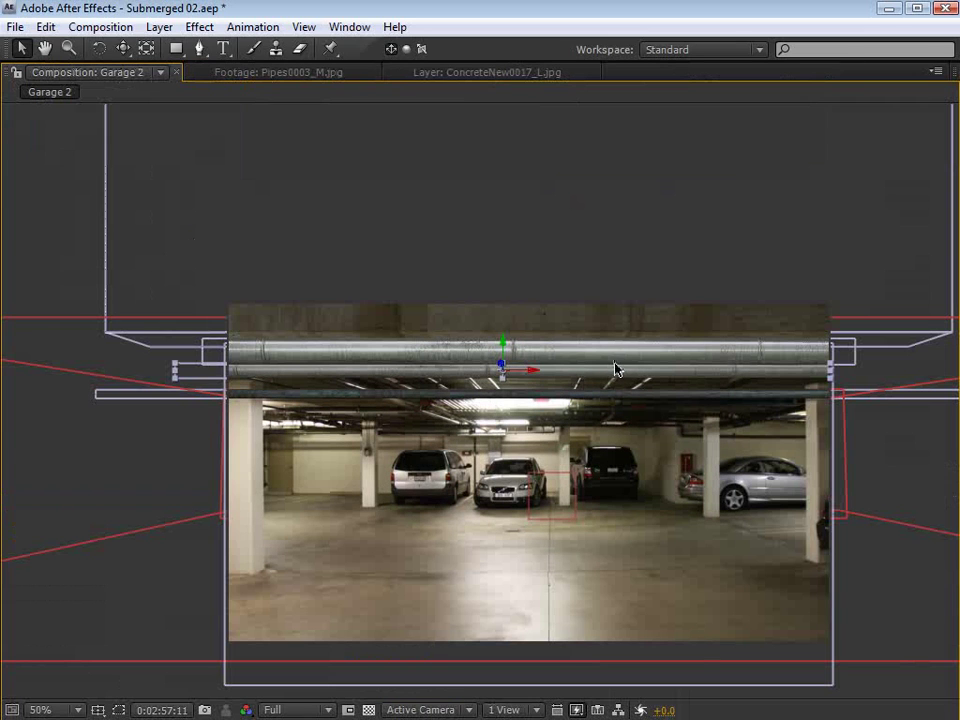
left_click_drag(503, 370, 500, 377)
key("grave")
key("grave")
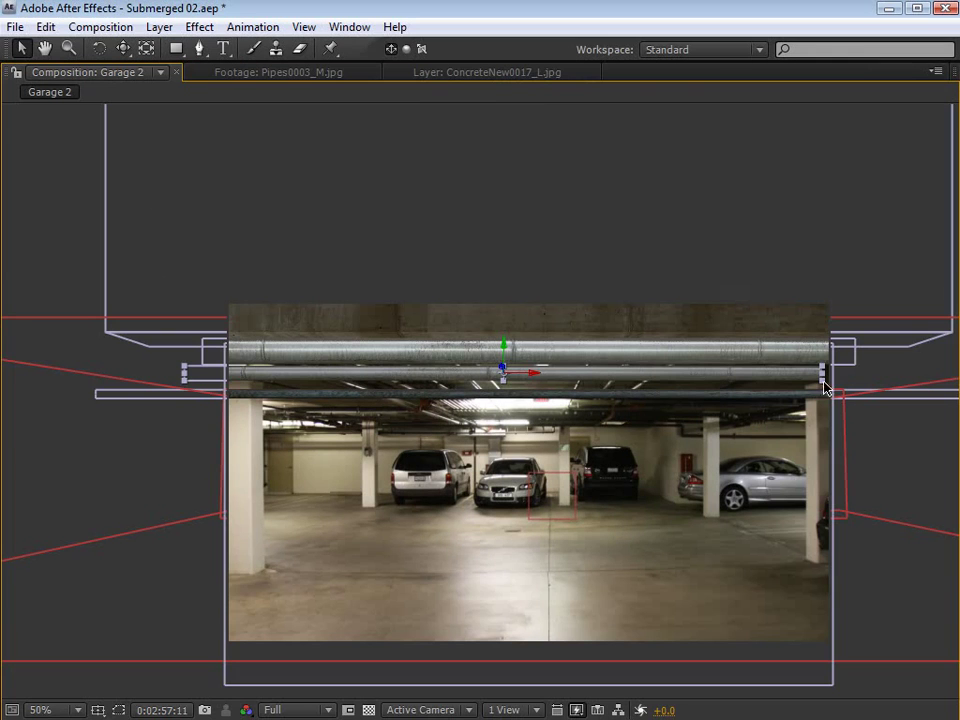
left_click_drag(826, 386, 840, 386)
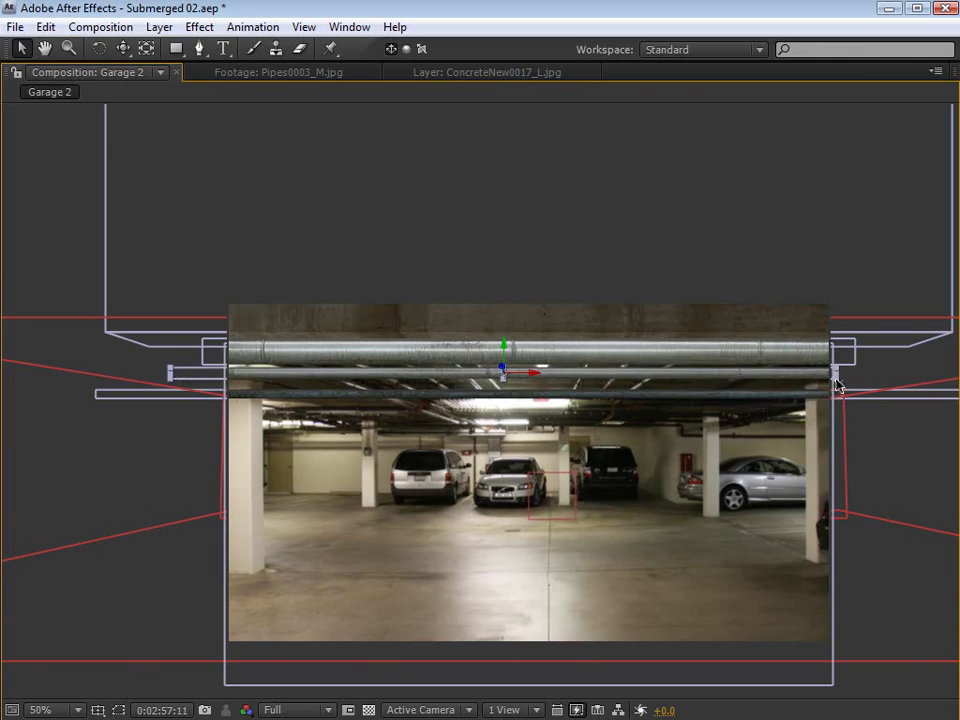
key("grave")
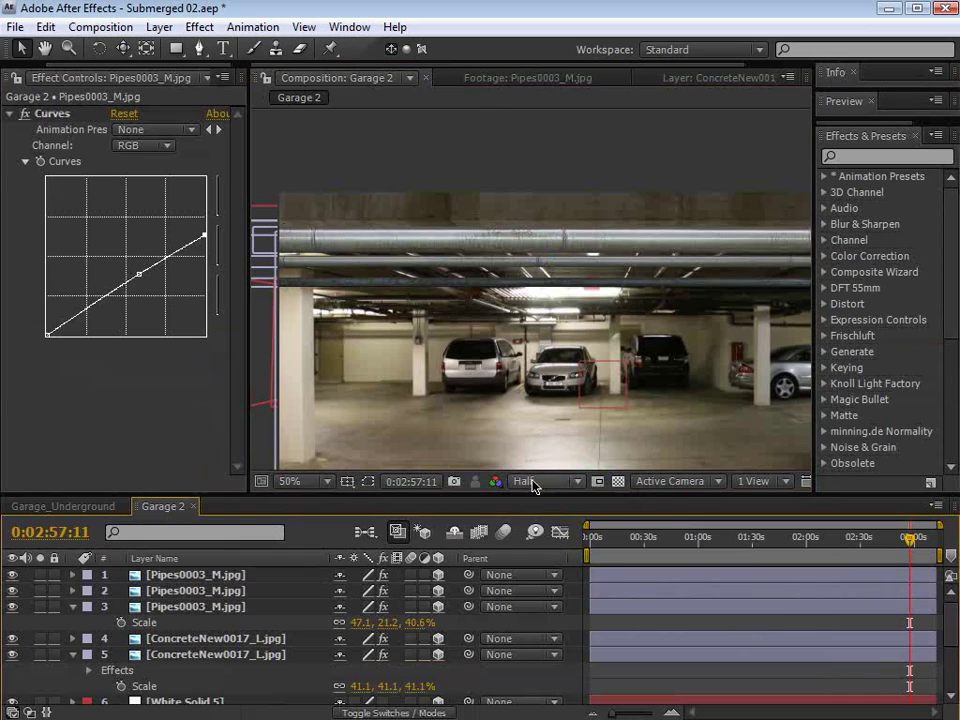
Step: At 0:03:07:08, lower the large silver pipe over the smaller silver pipe and nudge it slightly sideways
left_click_drag(626, 414, 560, 316)
left_click_drag(905, 541, 926, 558)
key("grave")
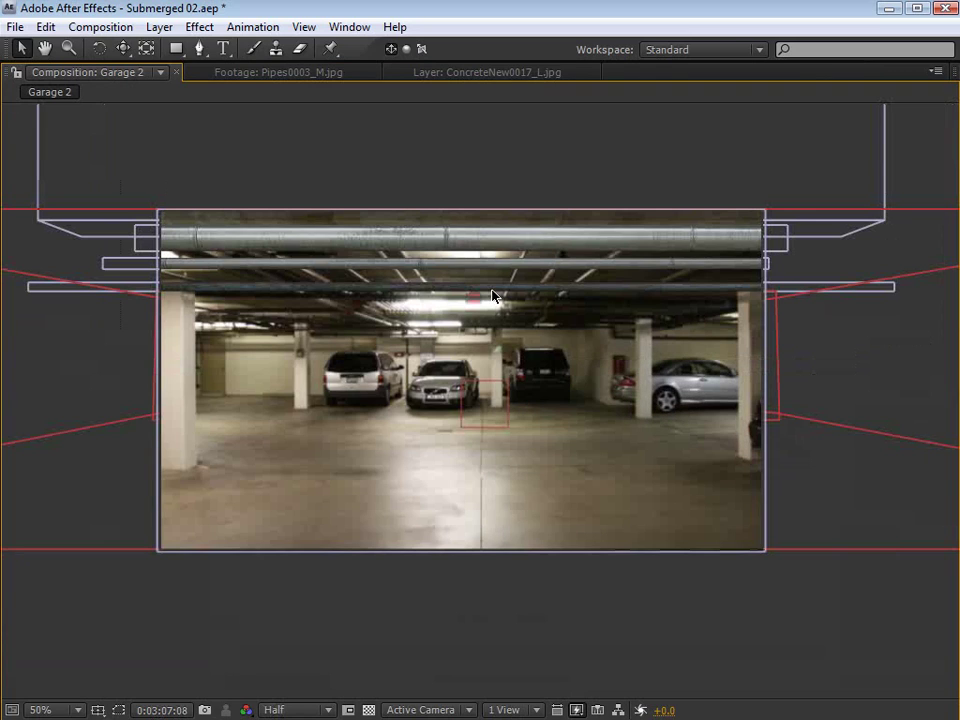
left_click(671, 238)
left_click_drag(546, 240, 545, 256)
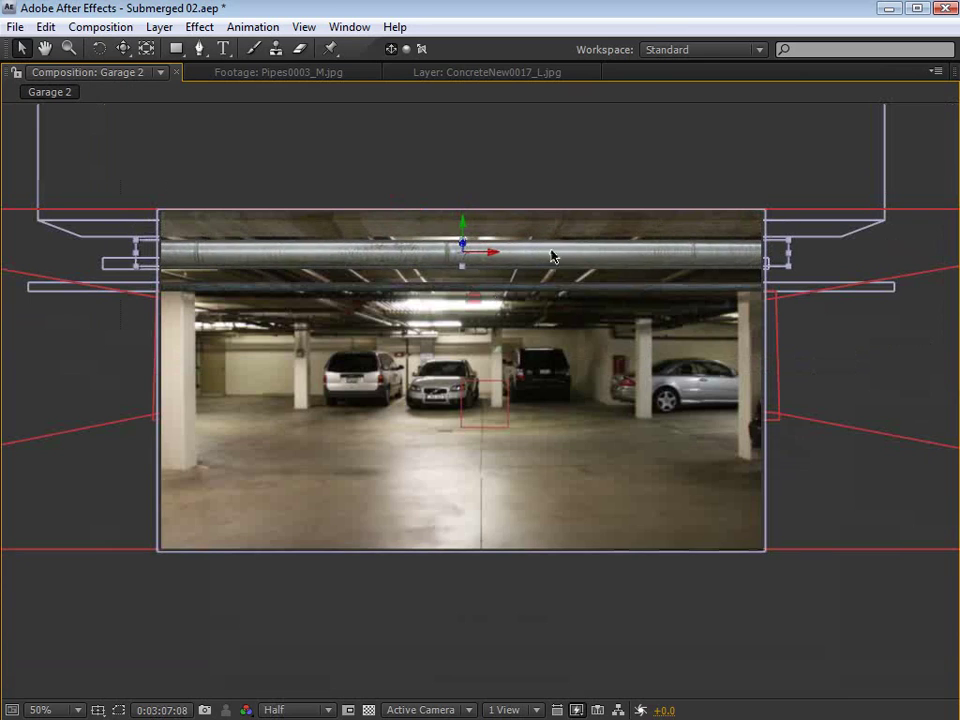
left_click_drag(638, 259, 634, 259)
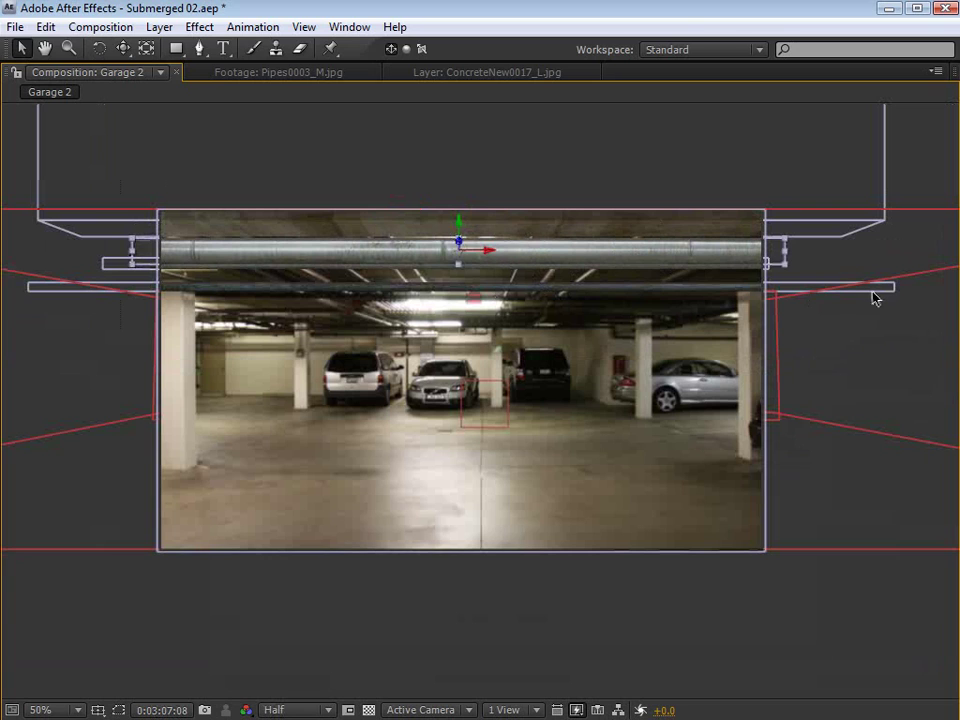
Step: Duplicate the blue pipe, set the shorter copy just above the original, and scrub the timeline to preview the pipes' parallax
left_click(449, 292)
mouse_move(465, 287)
left_mouse_down()
mouse_move(510, 300)
mouse_move(514, 276)
mouse_move(503, 284)
mouse_move(461, 277)
left_mouse_up()
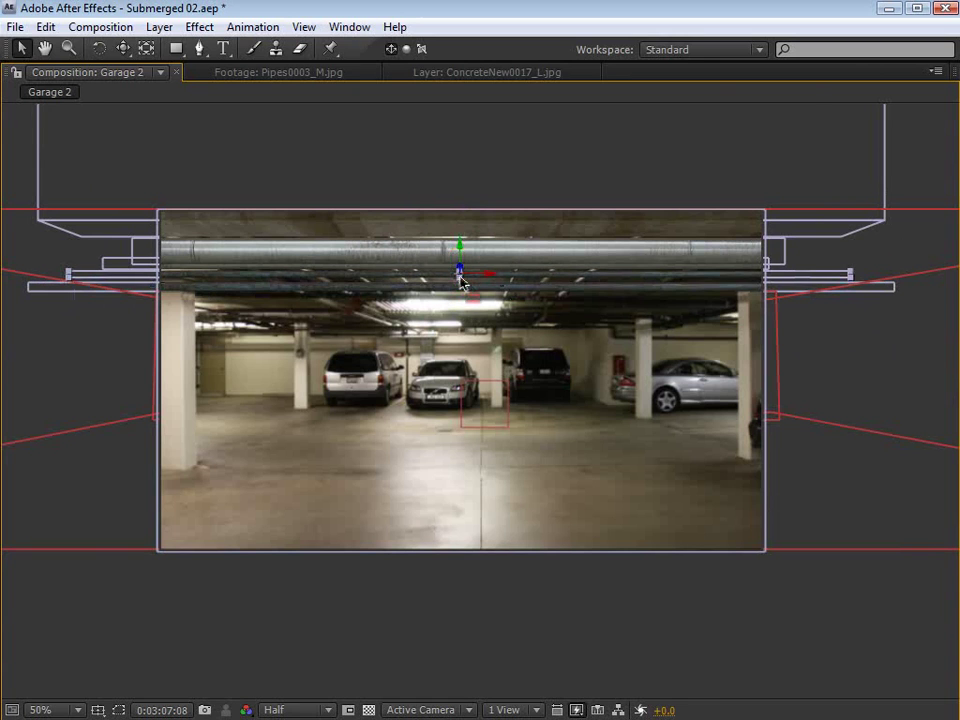
key("grave")
scroll(536, 300, "down", 2)
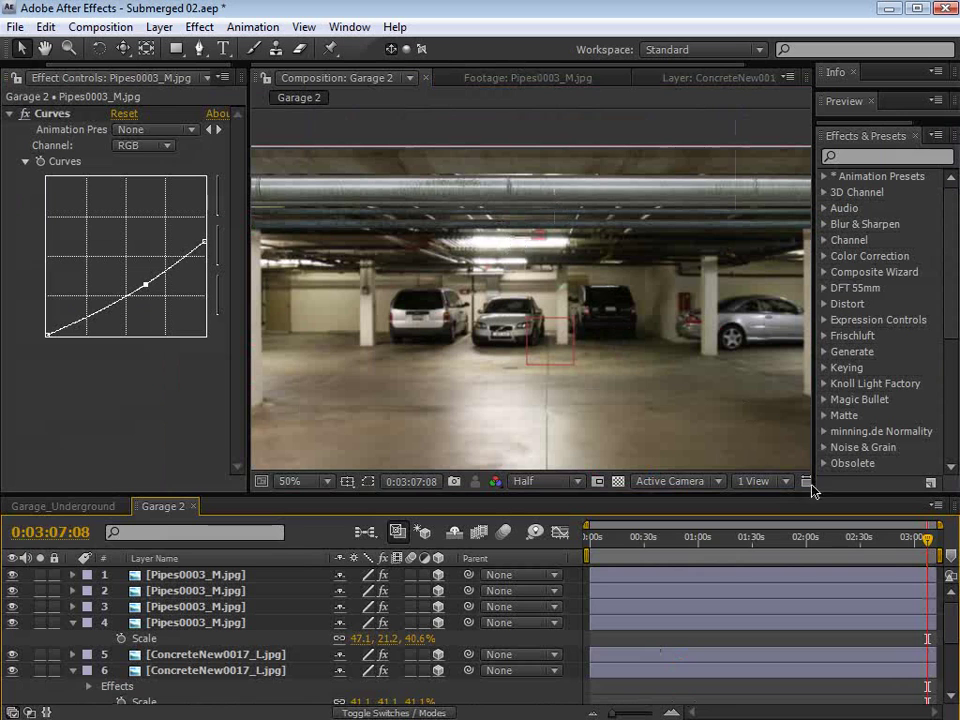
left_click_drag(935, 548, 913, 553)
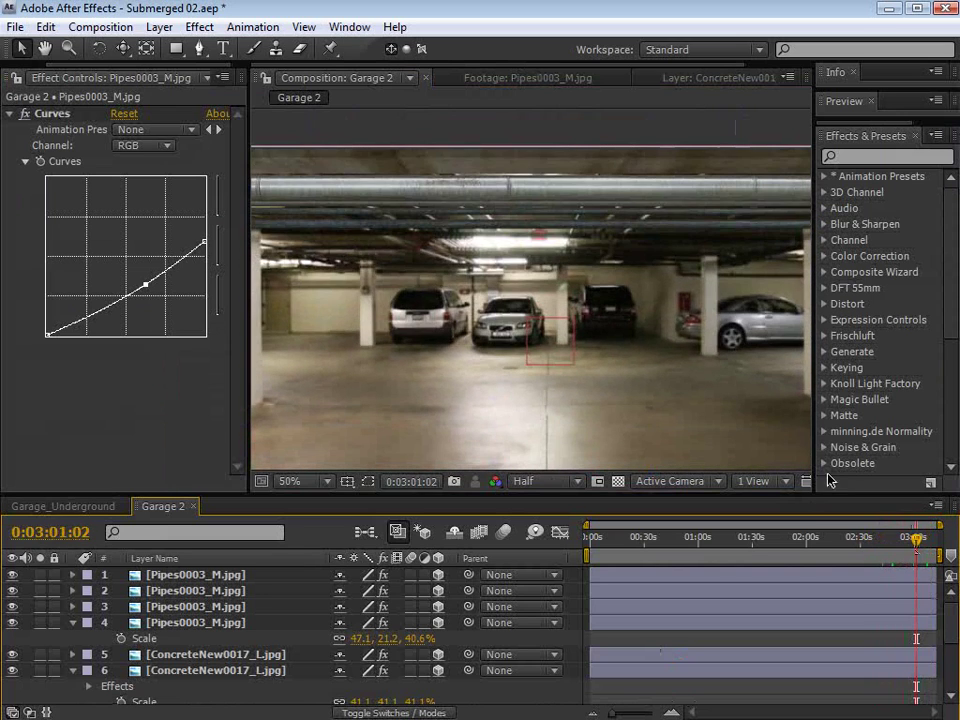
left_click_drag(930, 549, 906, 546)
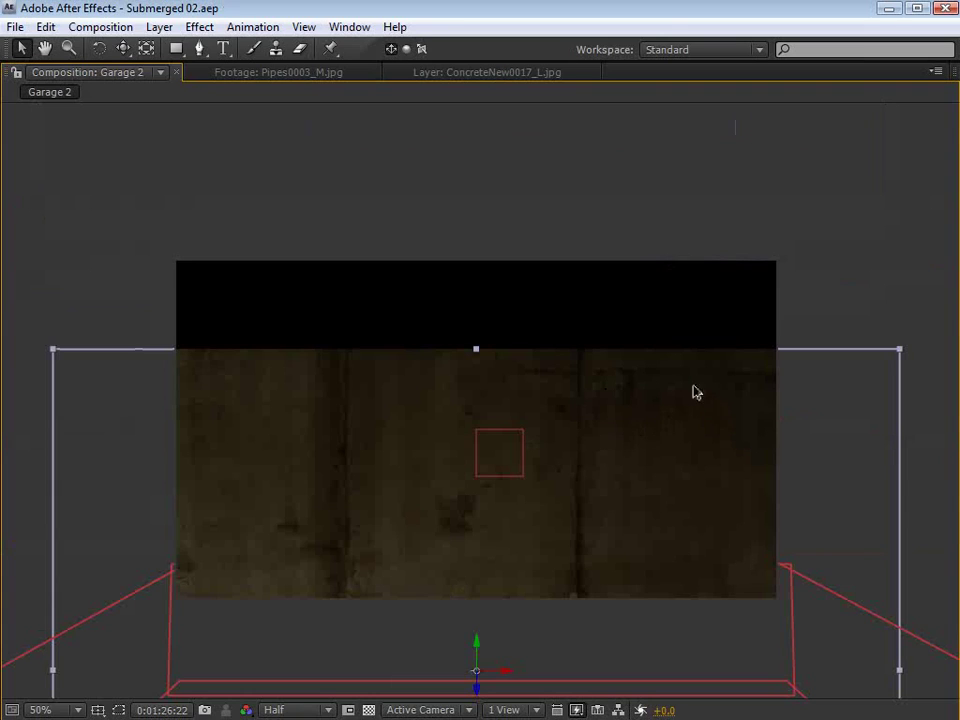
Step: At 0:01:26:22, brighten the selected concrete wall layer by raising the highlights and midtones of its Curves
key("grave")
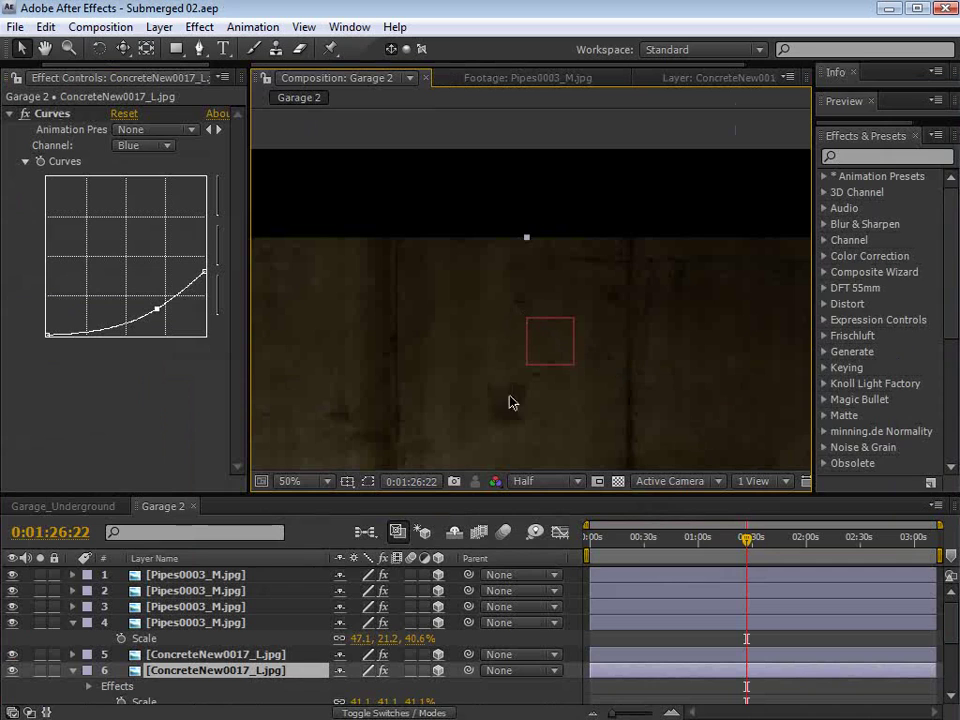
left_click_drag(205, 272, 208, 228)
left_click_drag(156, 309, 135, 297)
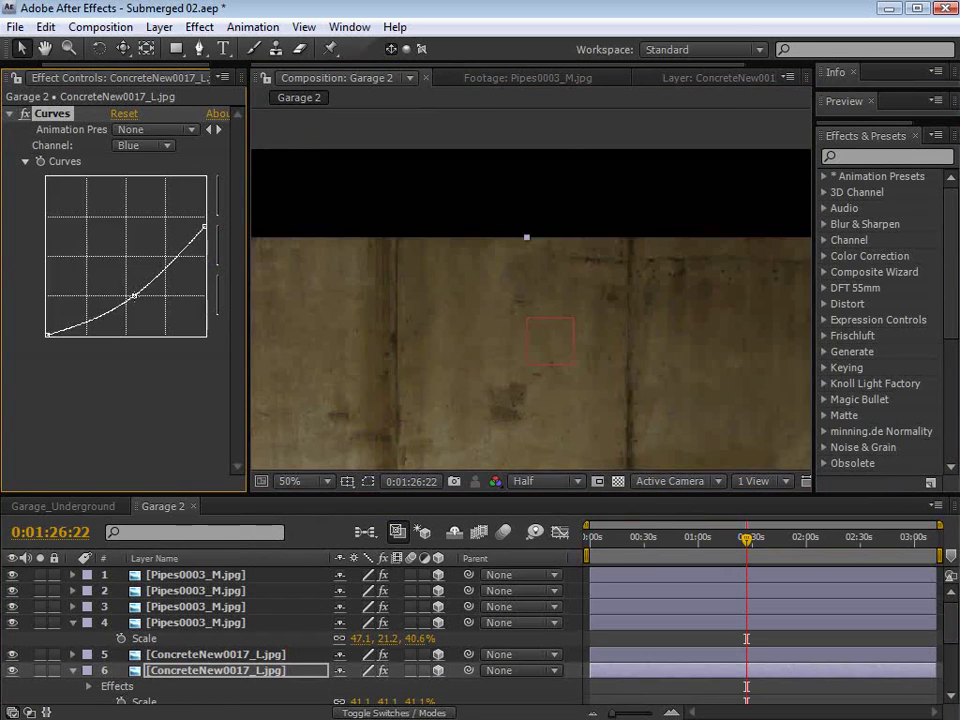
key("grave")
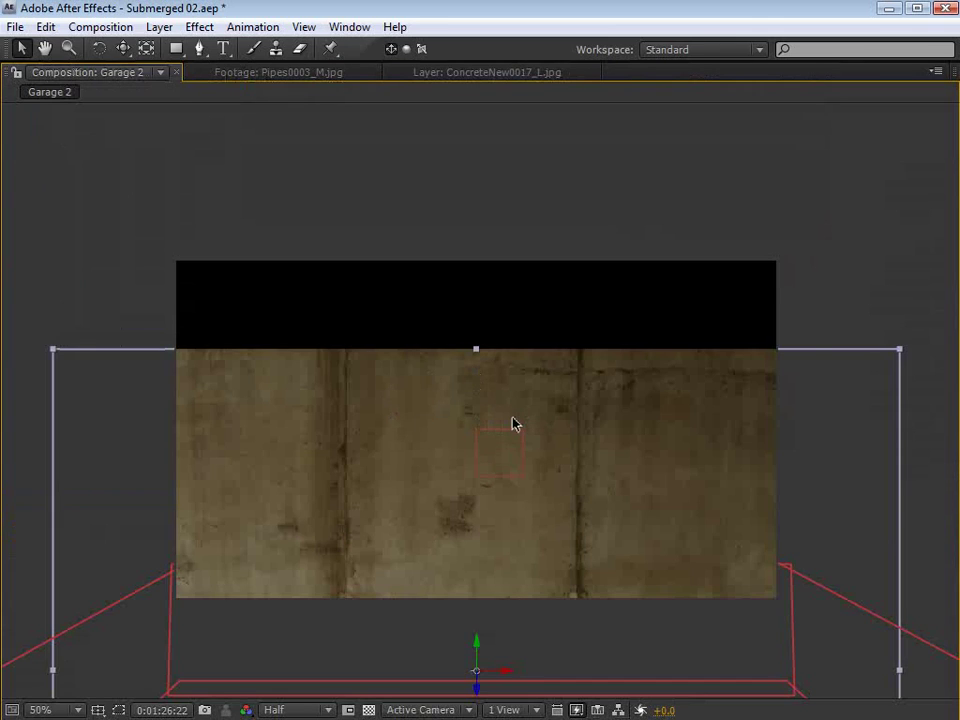
key("grave")
Step: Duplicate the concrete wall layer and raise the copy to cover the black area, aligning its horizontal seam with the original's upper edge
left_click(621, 670)
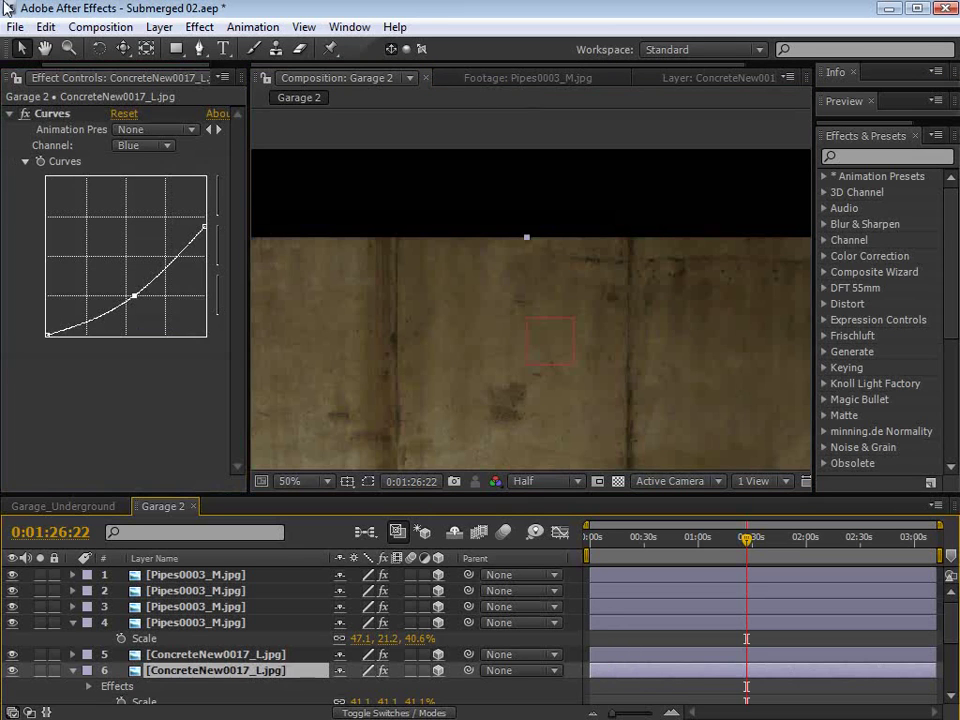
left_click(46, 27)
left_click(80, 227)
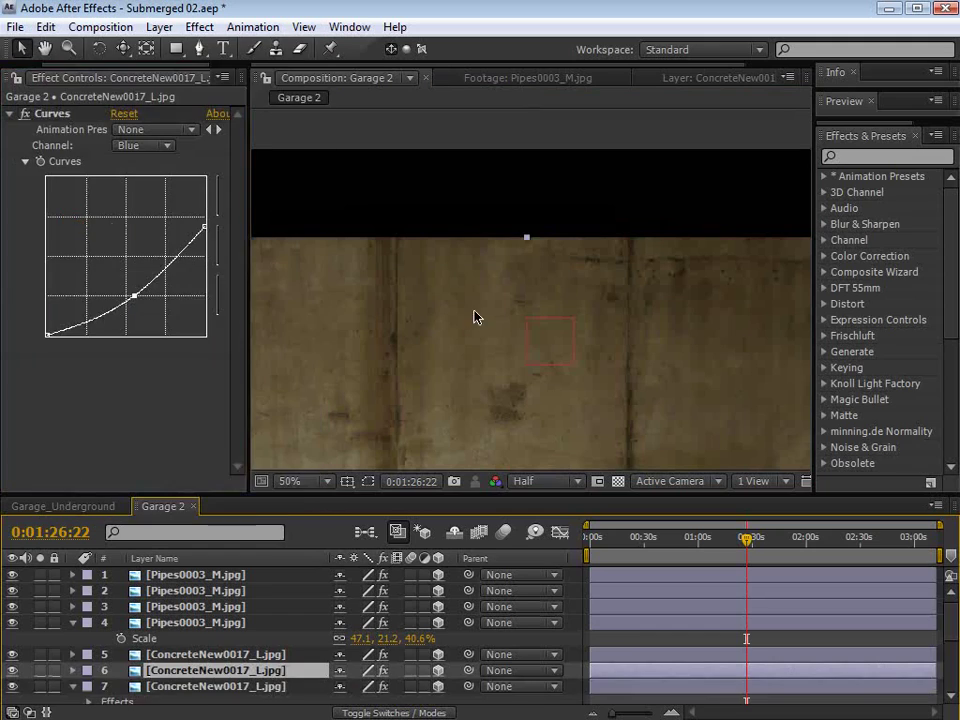
key("grave")
left_click_drag(480, 660, 461, 452)
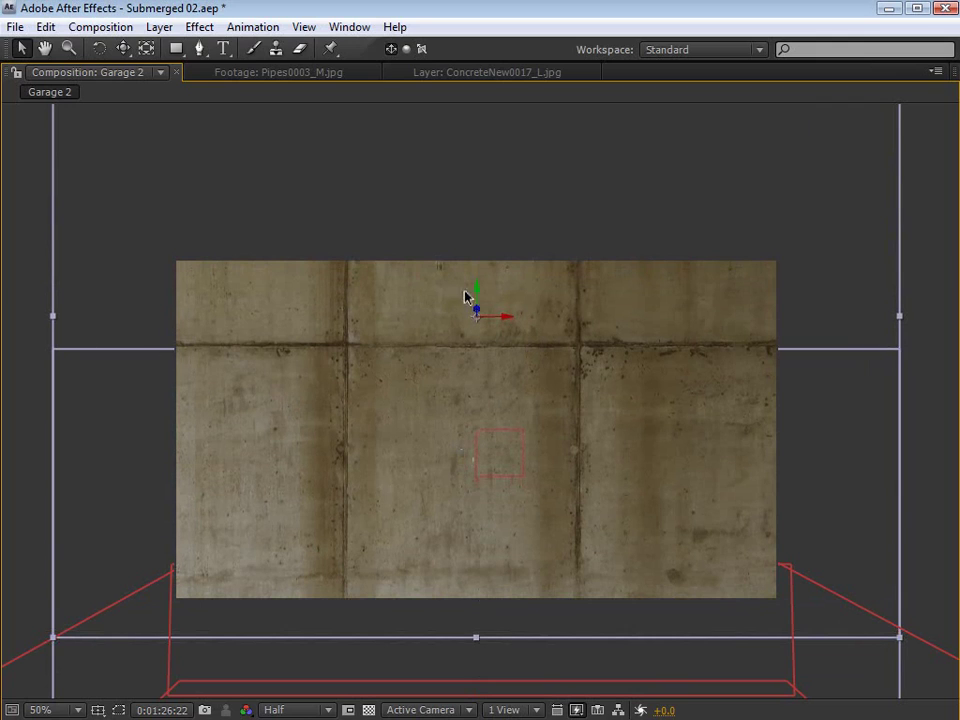
left_click_drag(475, 292, 475, 294)
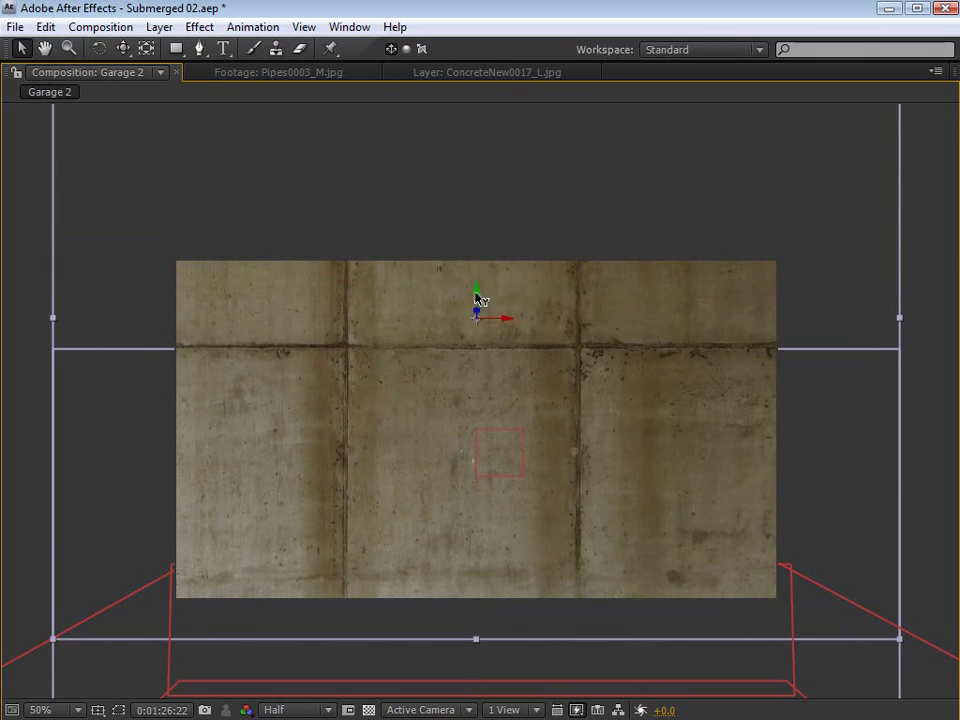
Step: Move the raised concrete copy's anchor point onto its horizontal seam, and solo the layer to mask it to the area below the seam
left_click(146, 48)
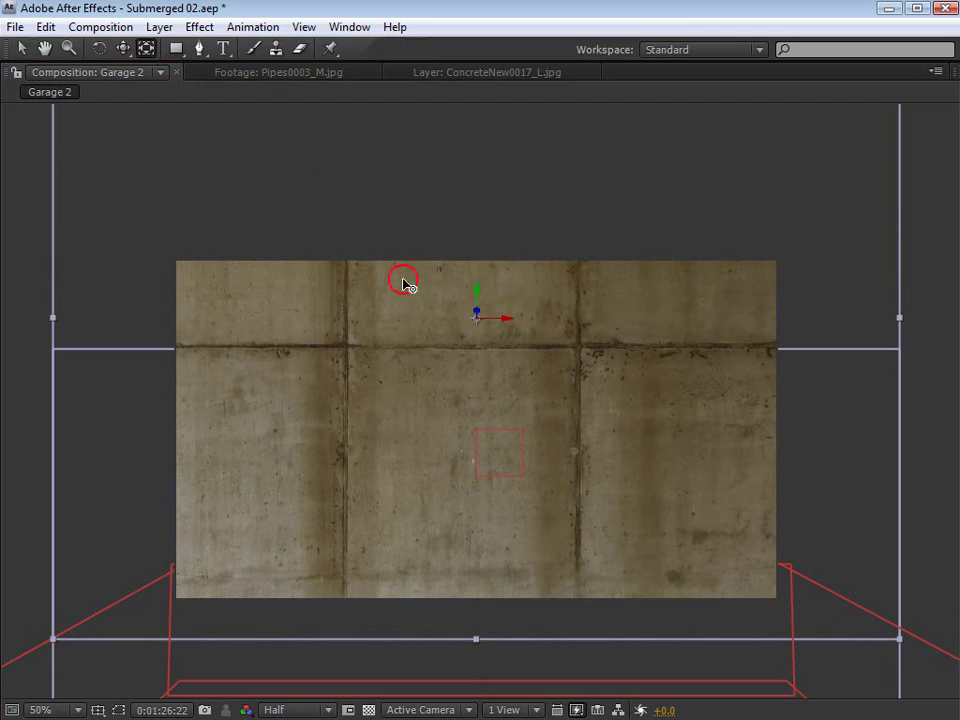
left_click_drag(478, 318, 475, 346)
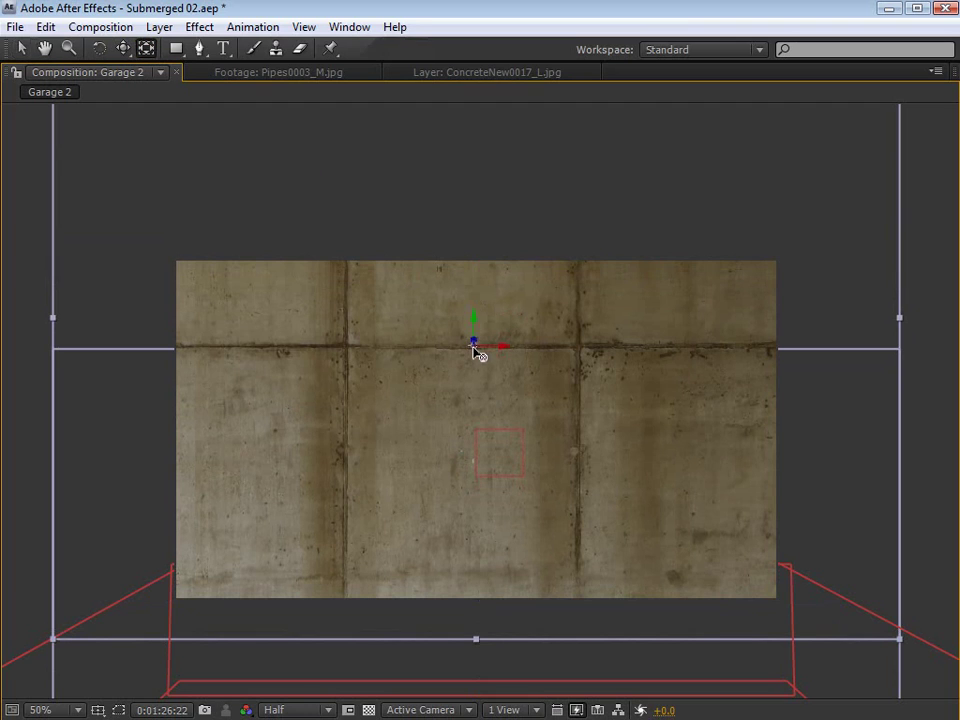
left_click(176, 48)
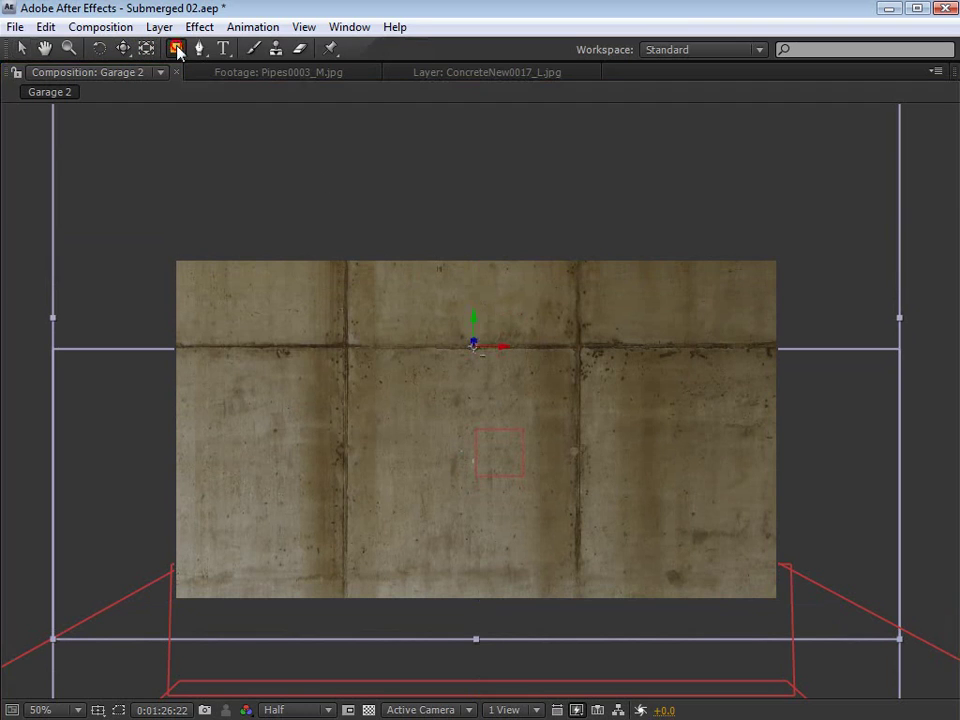
left_click(235, 52)
key("comma")
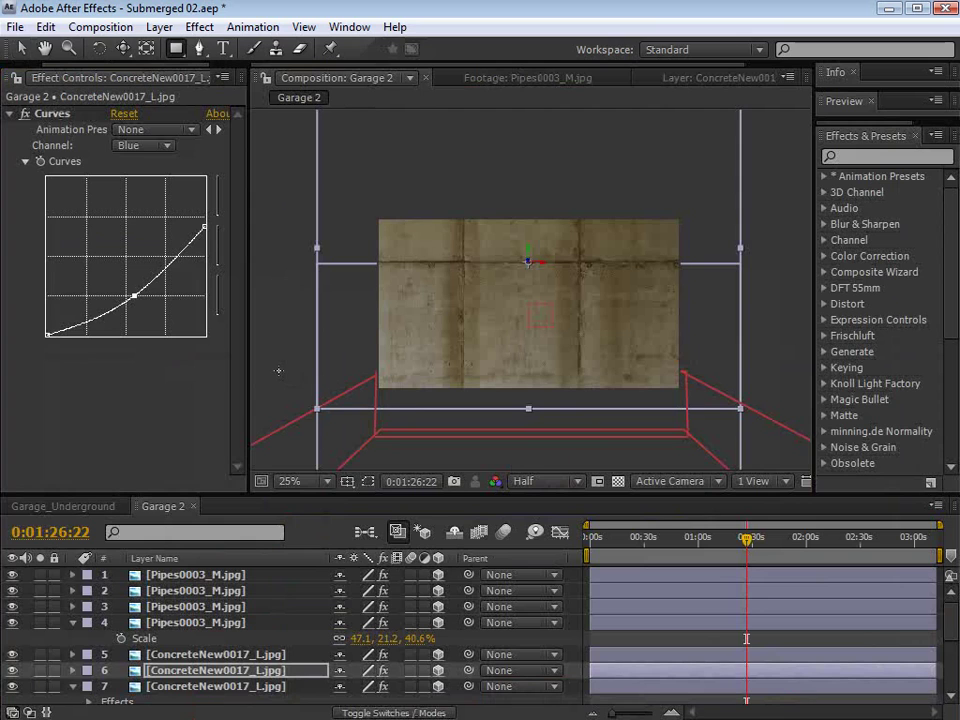
key("grave")
left_click(40, 670)
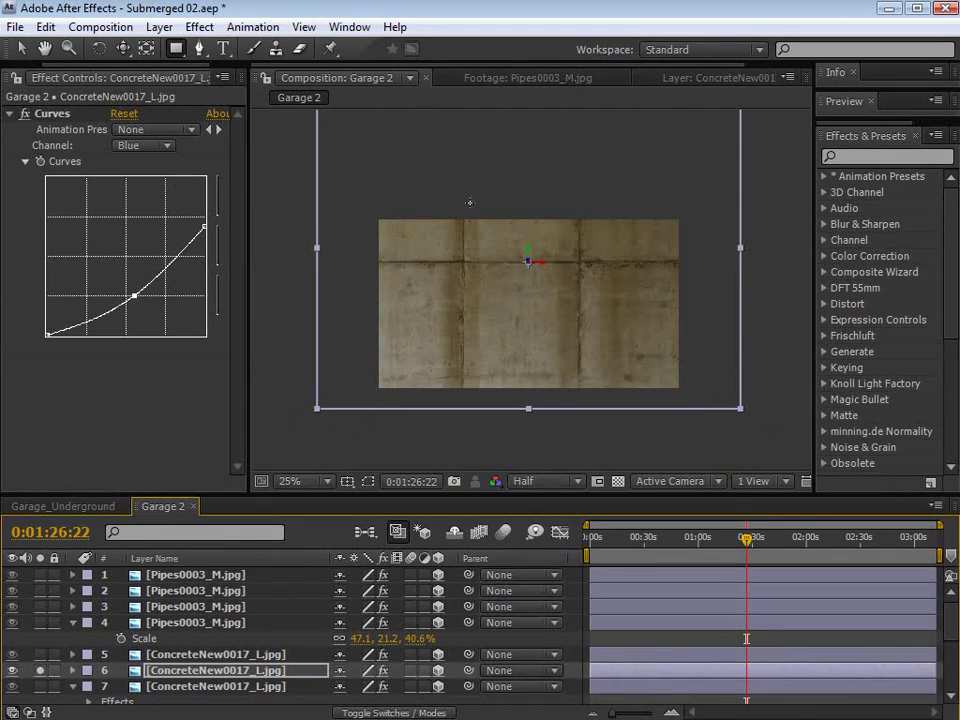
left_click_drag(311, 261, 748, 429)
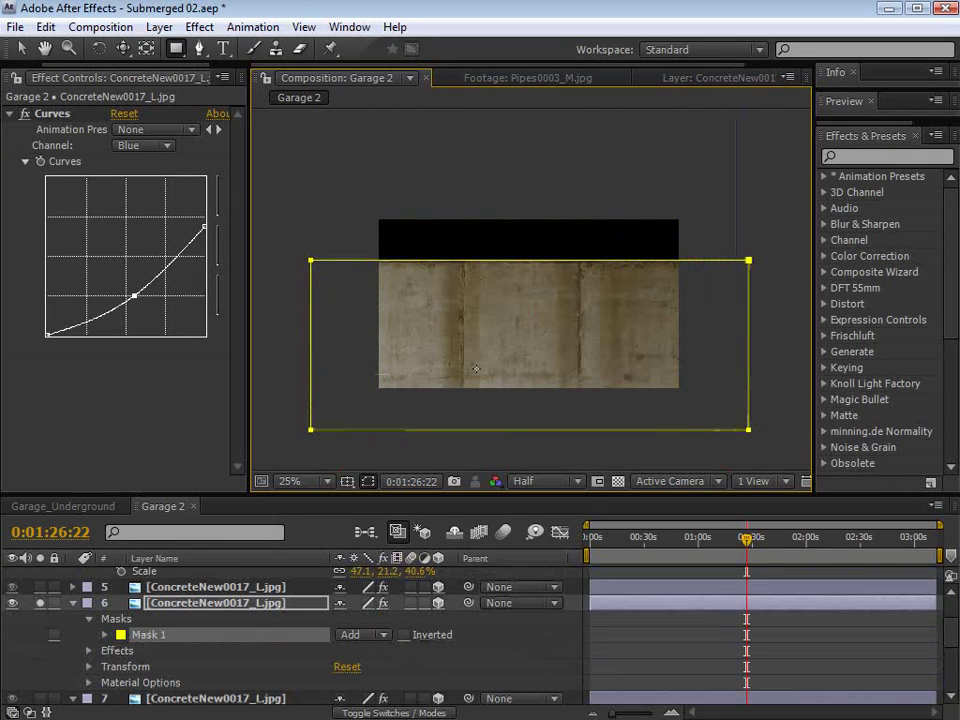
Step: Rotate the masked concrete copy back about its seam into a horizontal ledge, and unsolo it with the time at 0:01:04:13
left_click(536, 306)
key("w")
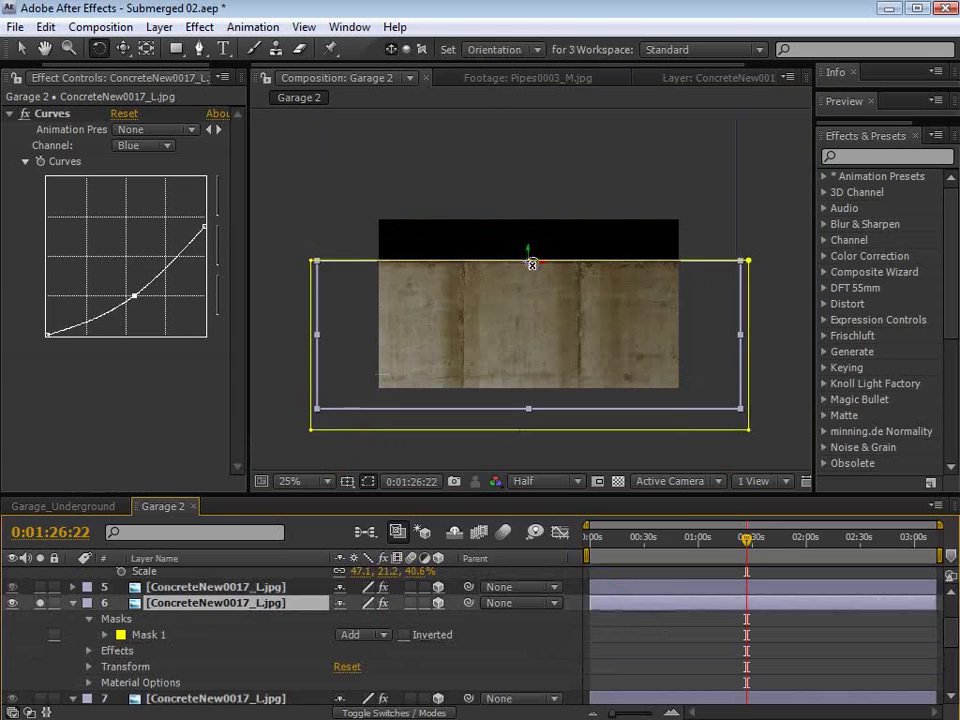
left_click_drag(537, 263, 537, 284)
left_click_drag(747, 540, 706, 562)
left_click(40, 603)
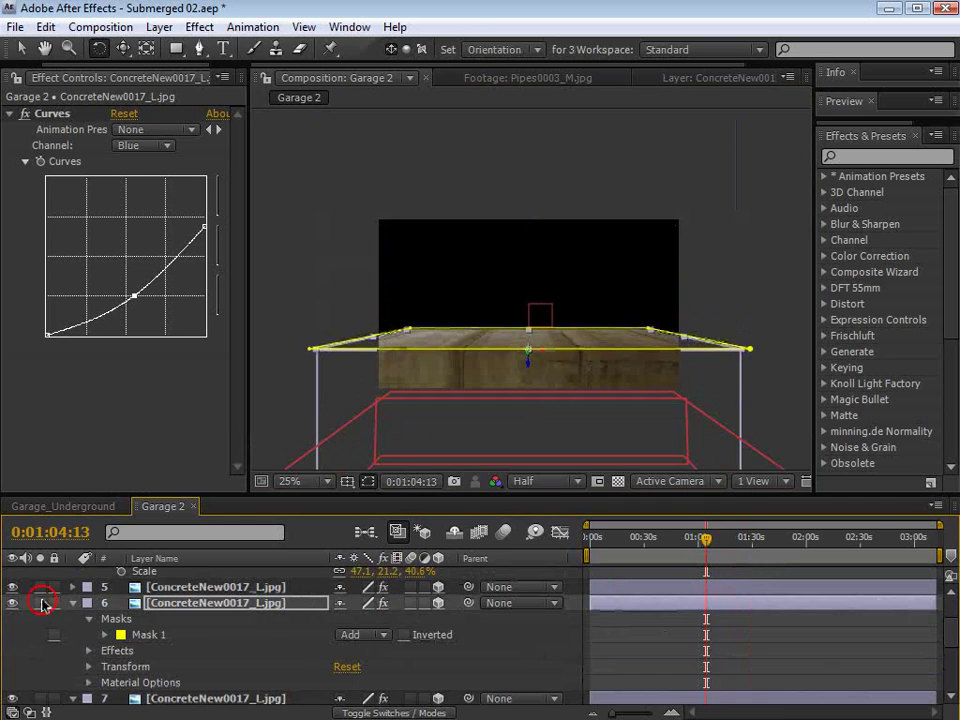
left_click(730, 637)
Step: Nudge the horizontal concrete ledge down so its front edge meets the top edge of the front wall
key("grave")
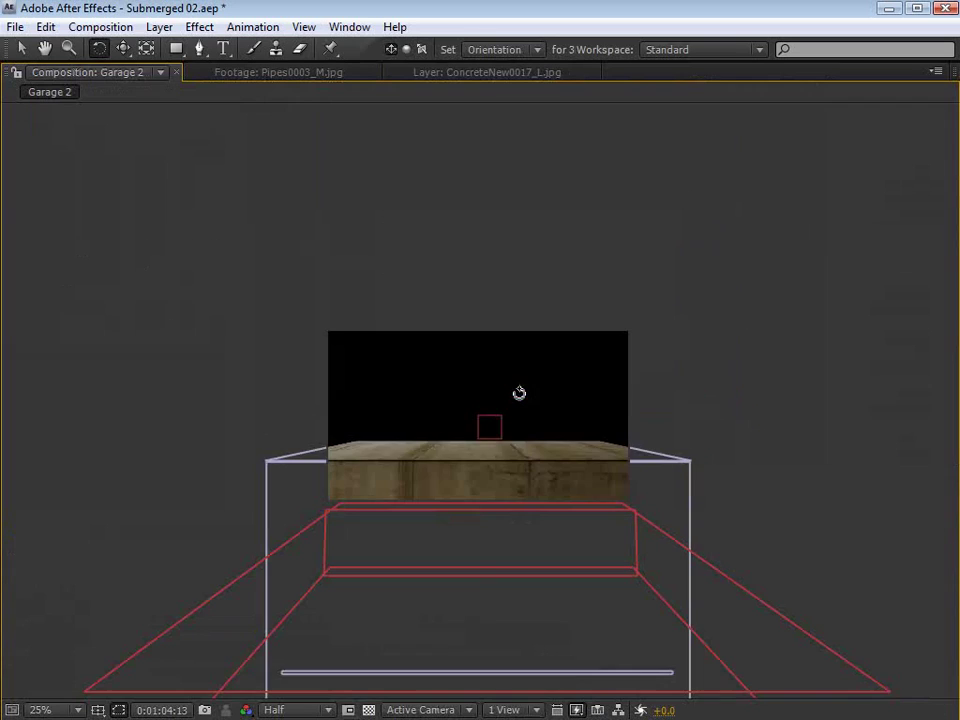
scroll(524, 472, "up", 2)
key("space")
left_click_drag(501, 492, 573, 395)
left_click(540, 421)
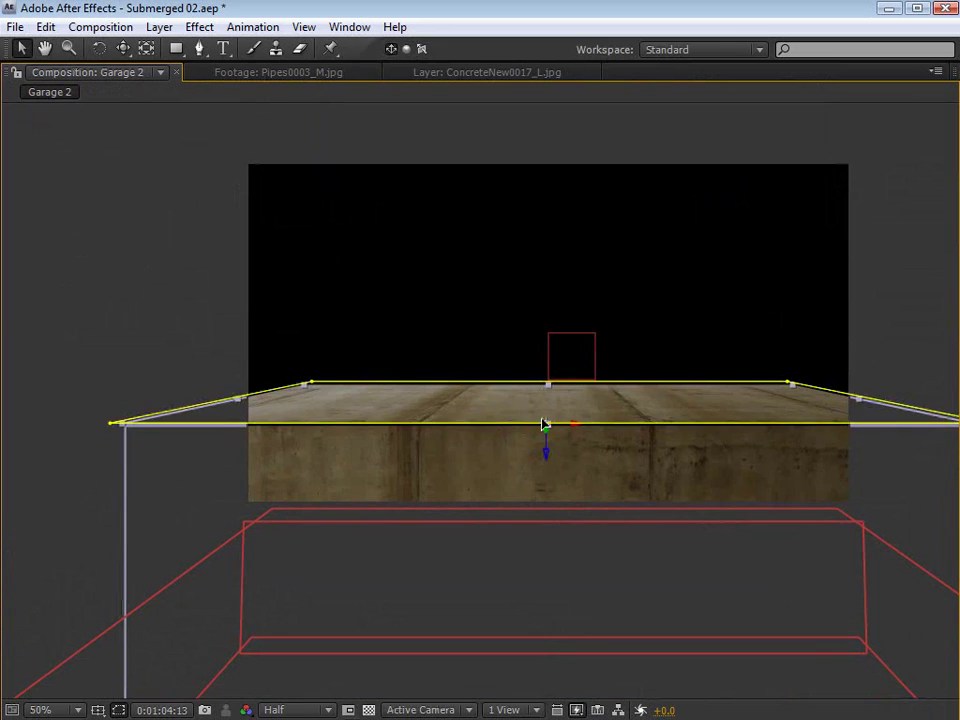
key("shift+Down")
key("Up")
key("Up")
left_click(118, 329)
left_click(474, 394)
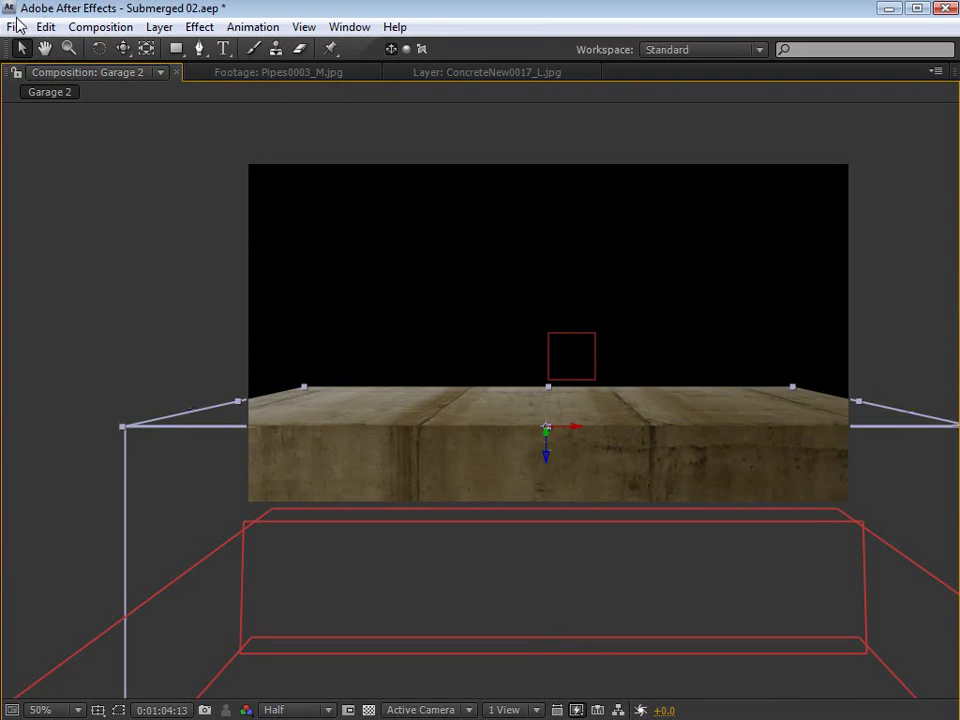
Step: Duplicate the concrete ledge and raise the copy to form the ceiling of the recess
left_click(46, 27)
left_click(88, 234)
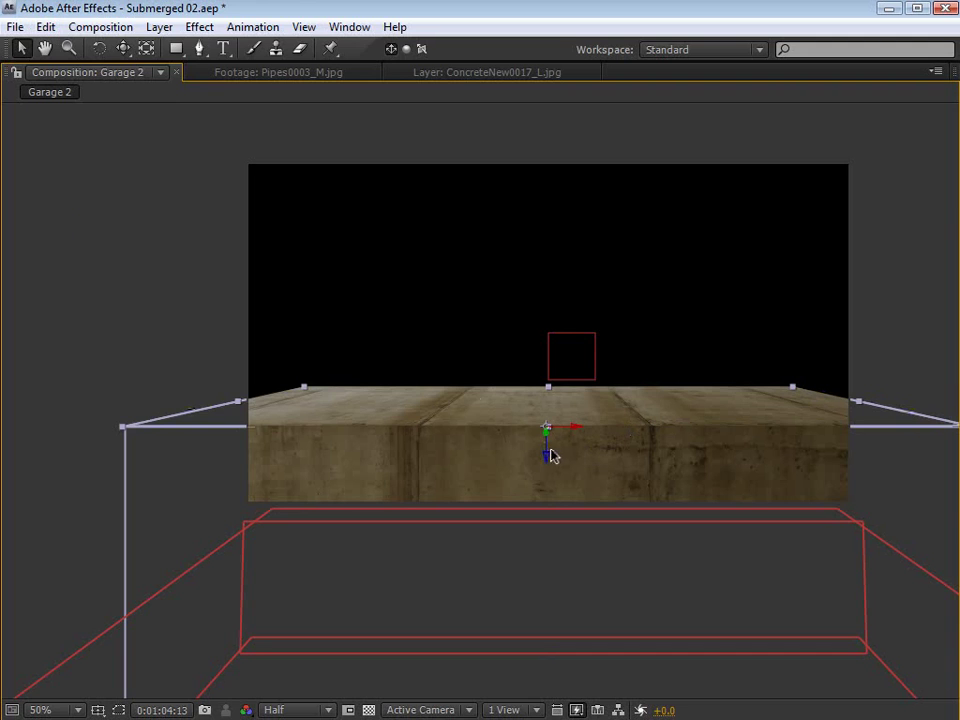
left_click_drag(546, 452, 543, 347)
Step: Duplicate the ceiling layer, rotate the copy upright, and place it at the rear edge as the recess's back wall
left_click(46, 27)
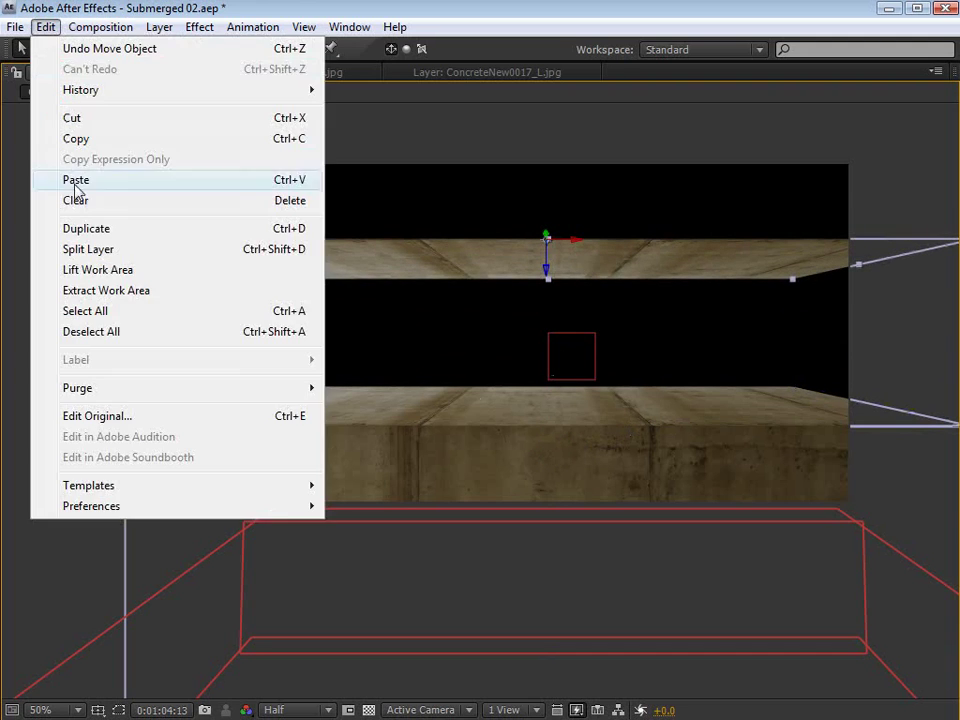
left_click(105, 234)
key("w")
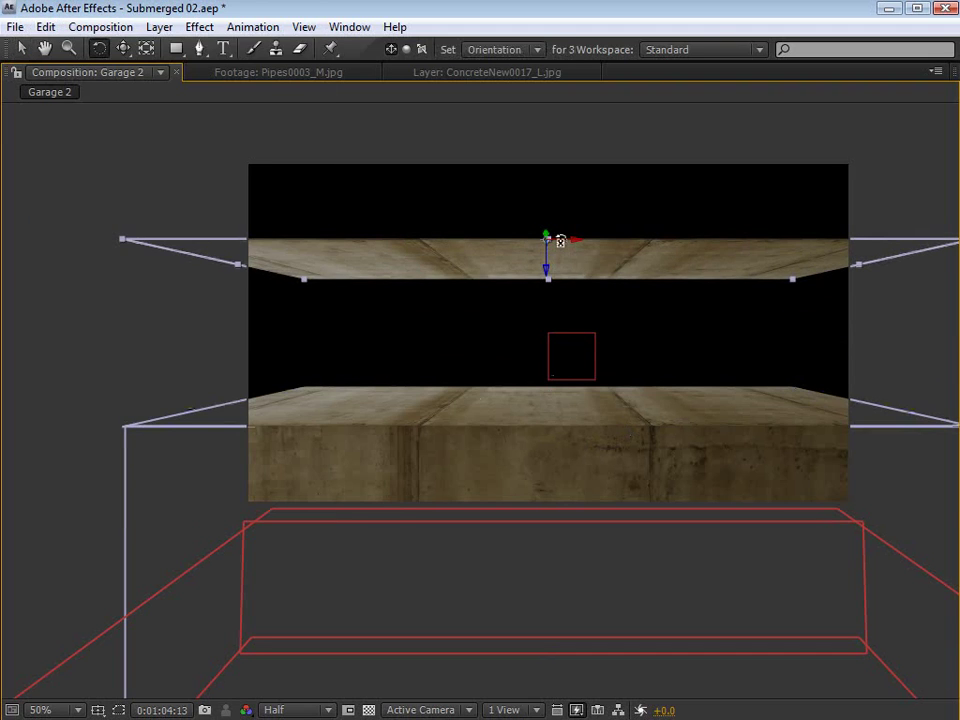
left_click_drag(562, 238, 519, 400)
key("v")
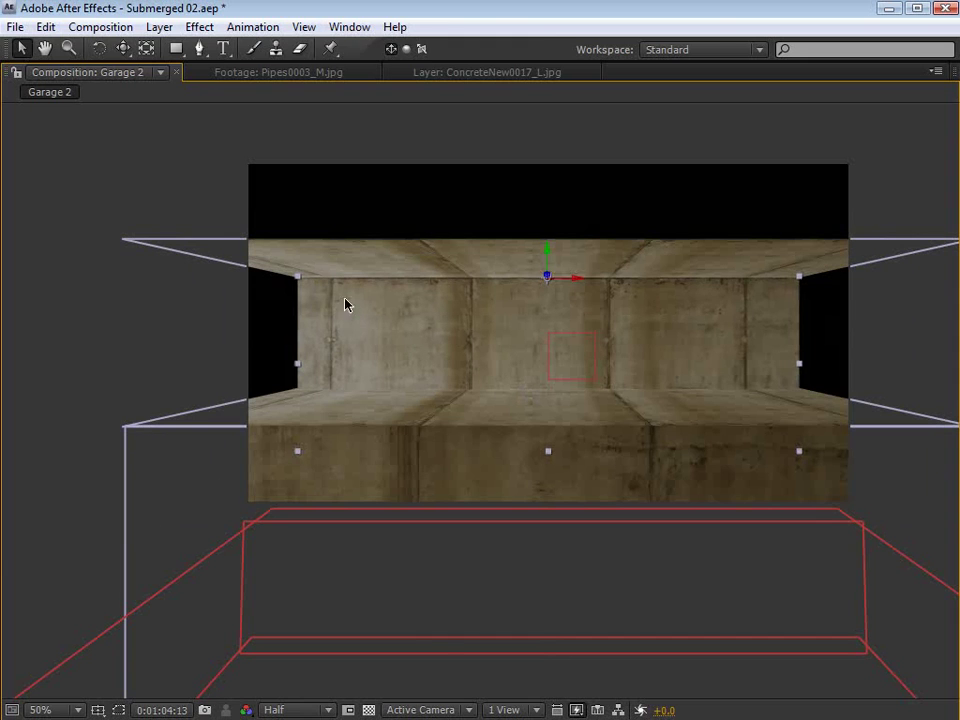
Step: Apply Motion Tile to the back wall layer with Mirror Edges enabled and an output width of 200
key("grave")
key("comma")
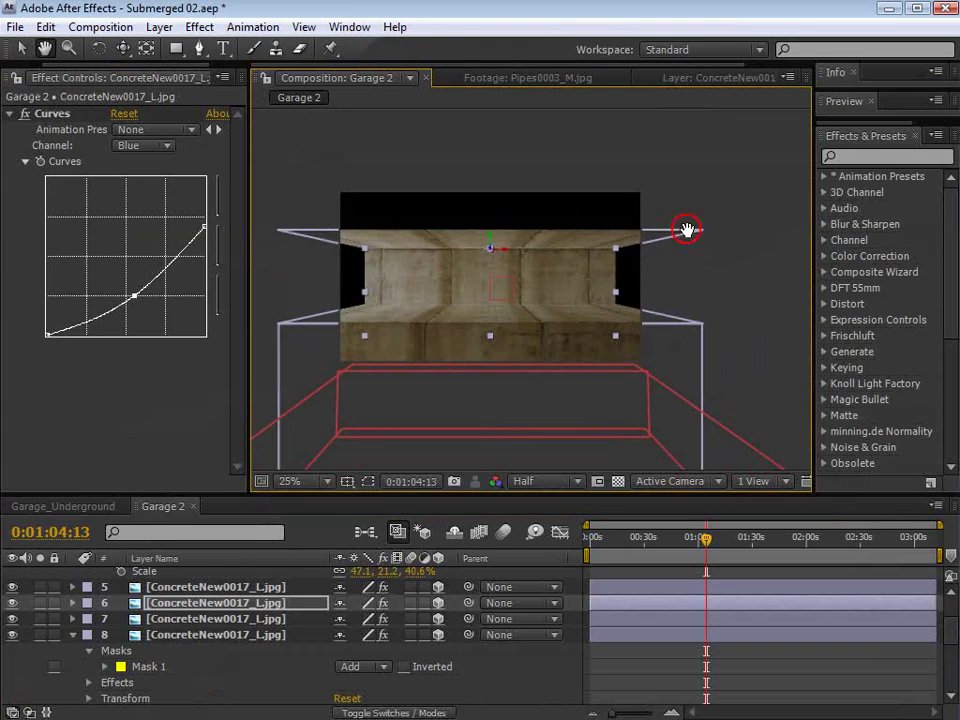
left_click(863, 157)
type("motio")
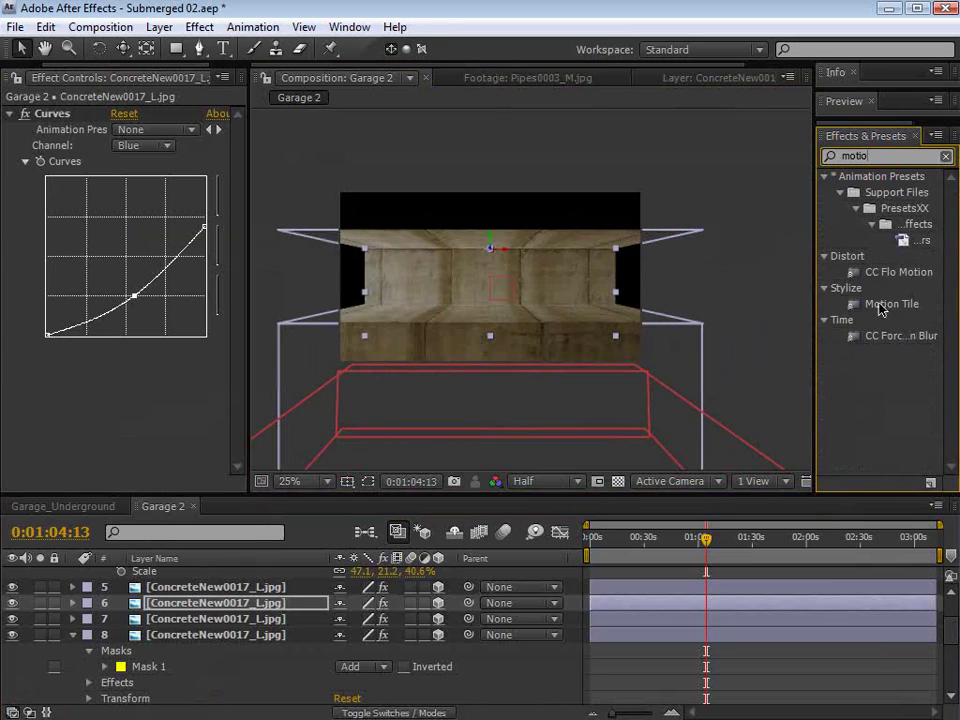
left_click_drag(885, 304, 197, 601)
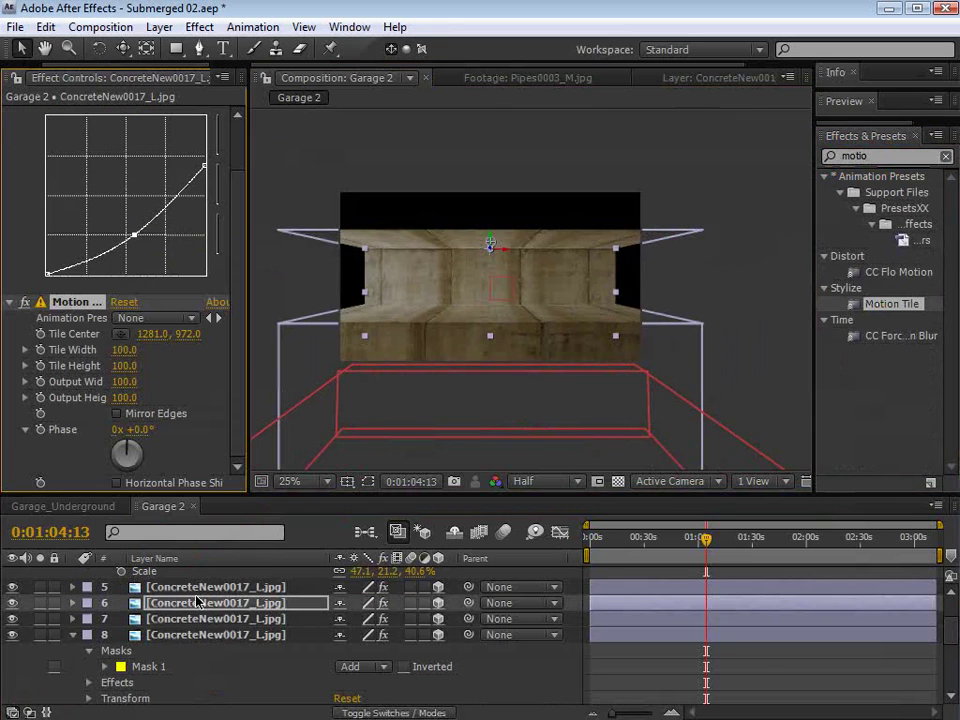
left_click(117, 414)
left_click_drag(122, 385, 131, 382)
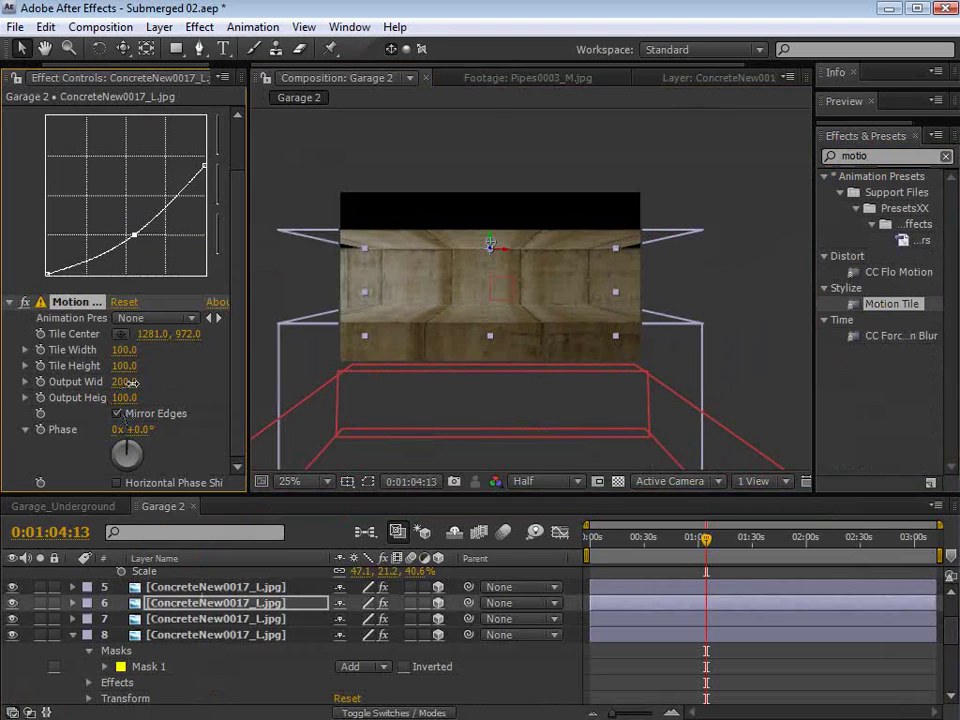
Step: Copy the back wall's Motion Tile effect onto the recess's ceiling and floor layers to fill their black corners
left_click(624, 242)
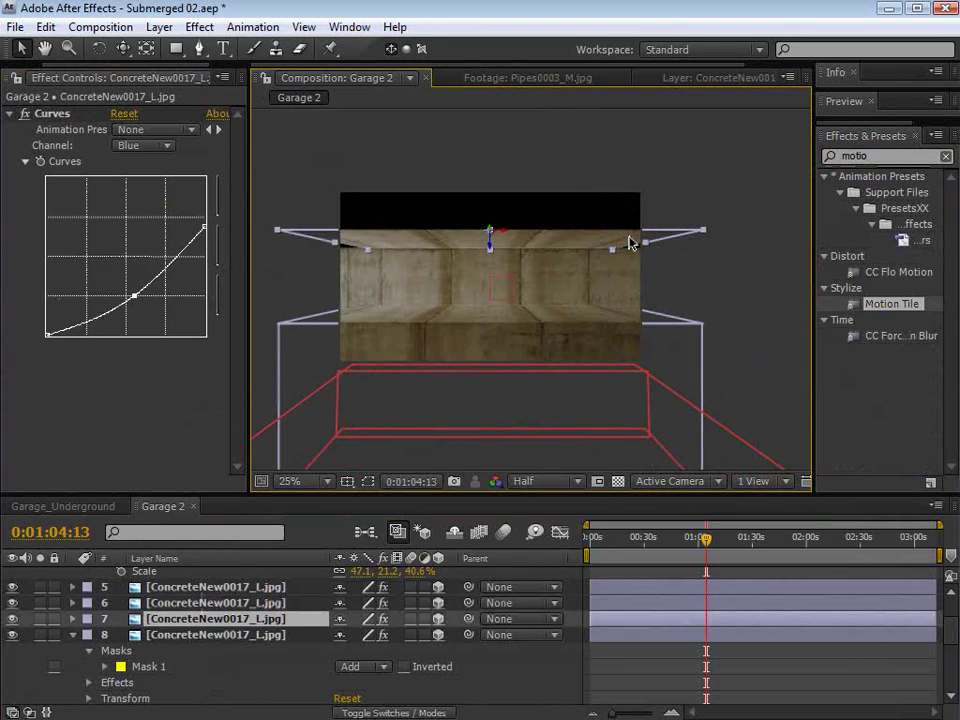
left_click(172, 630)
left_click(161, 618)
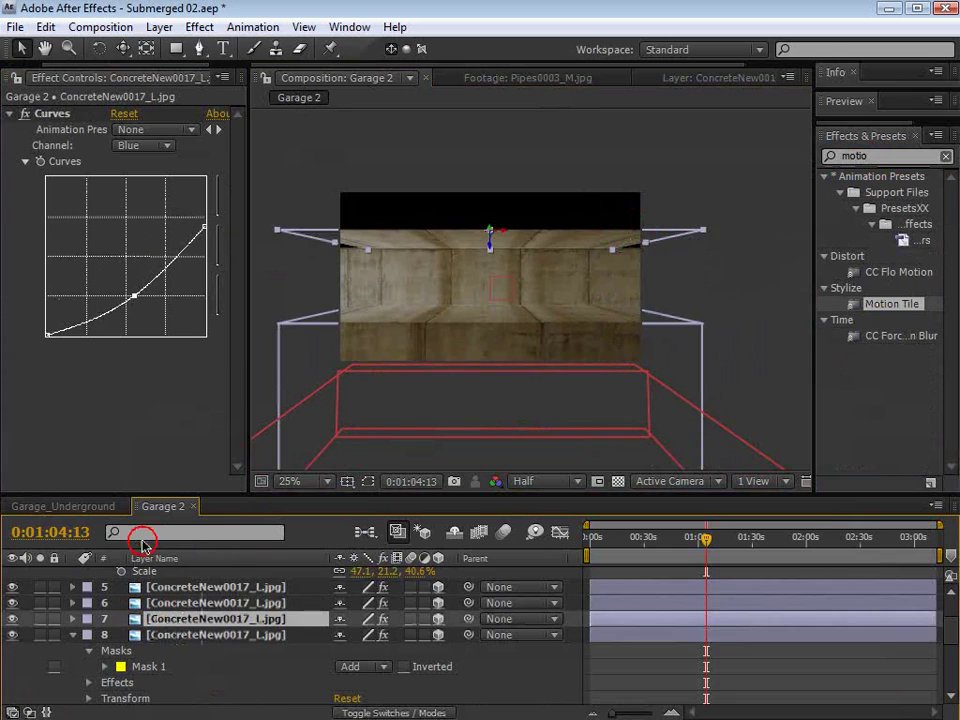
left_click(168, 602)
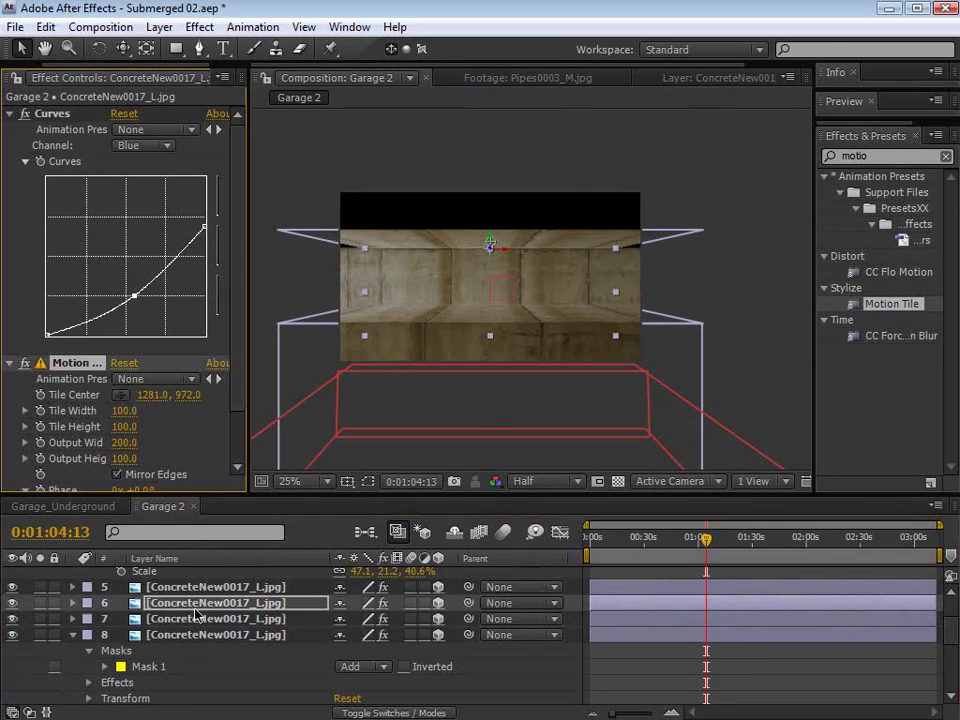
left_click(333, 238)
left_click(315, 326)
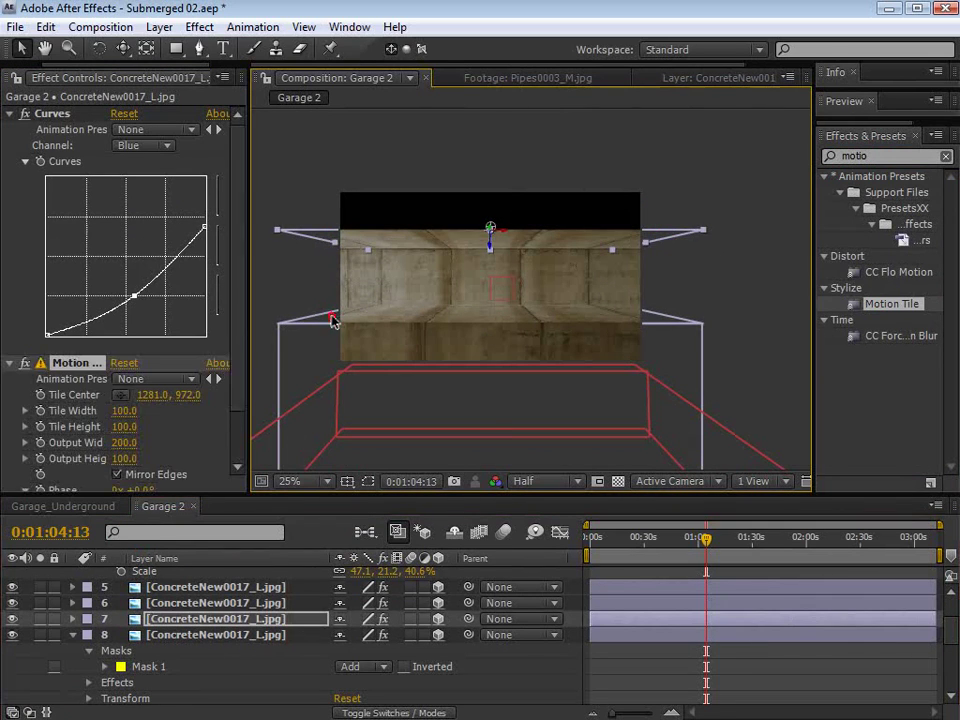
left_click(332, 318)
Step: Duplicate the front concrete wall and raise the copy so its horizontal seam lines up with the ceiling's front edge
key("period")
left_click(462, 320)
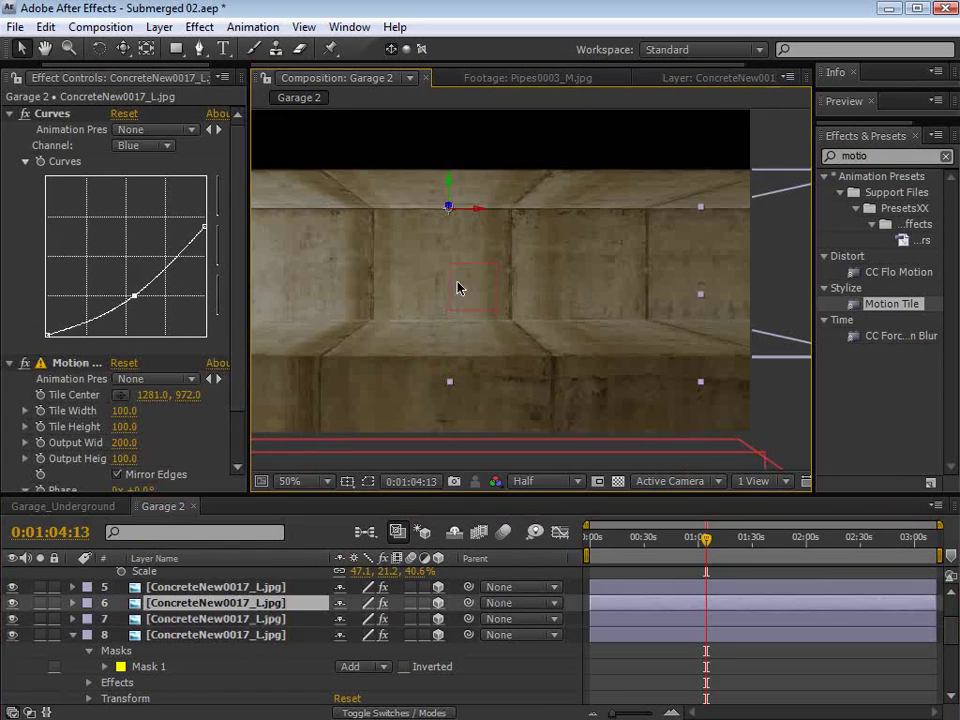
key("grave")
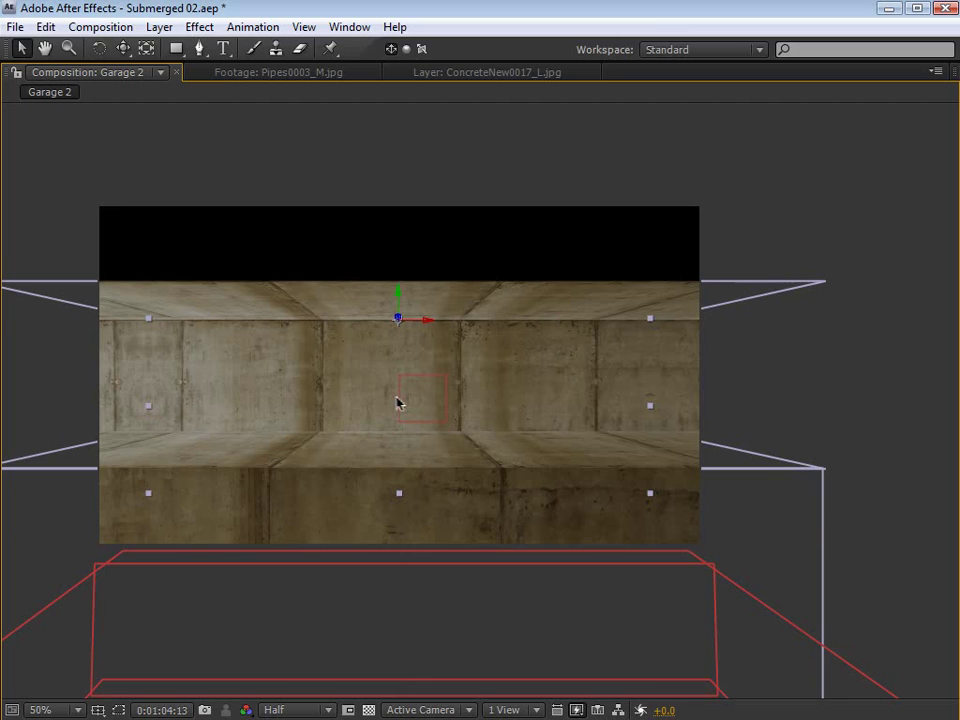
key("grave")
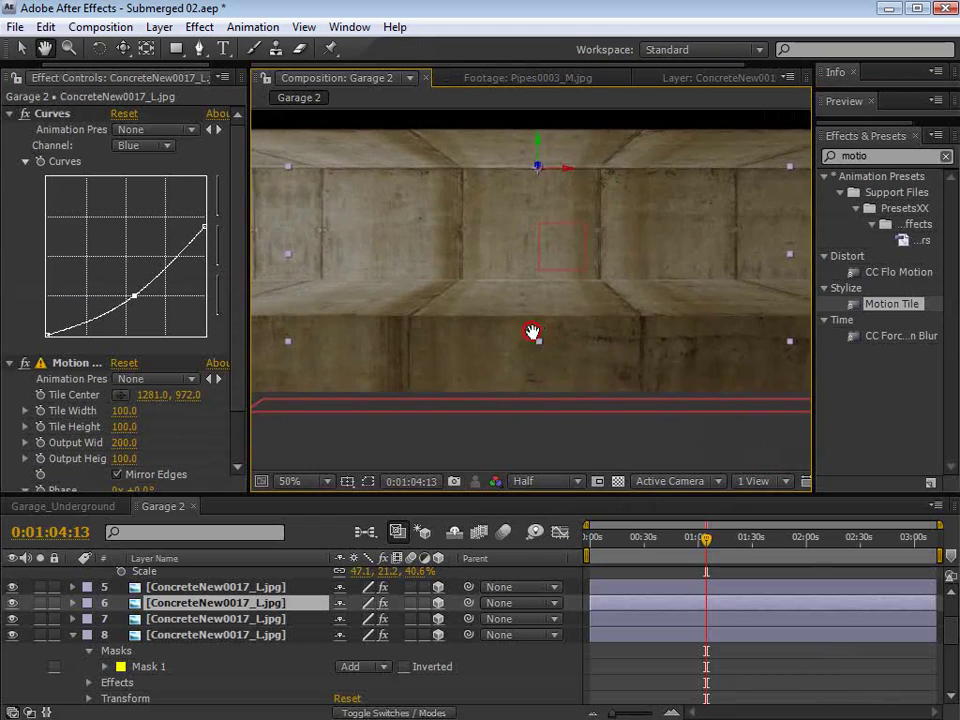
key("grave")
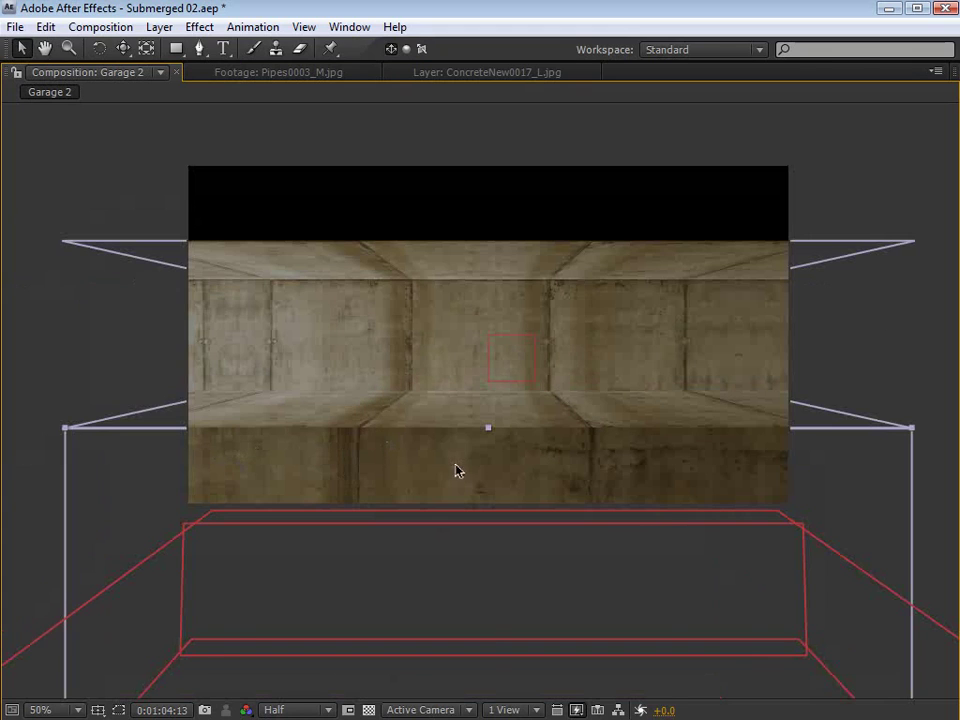
key("comma")
key("comma")
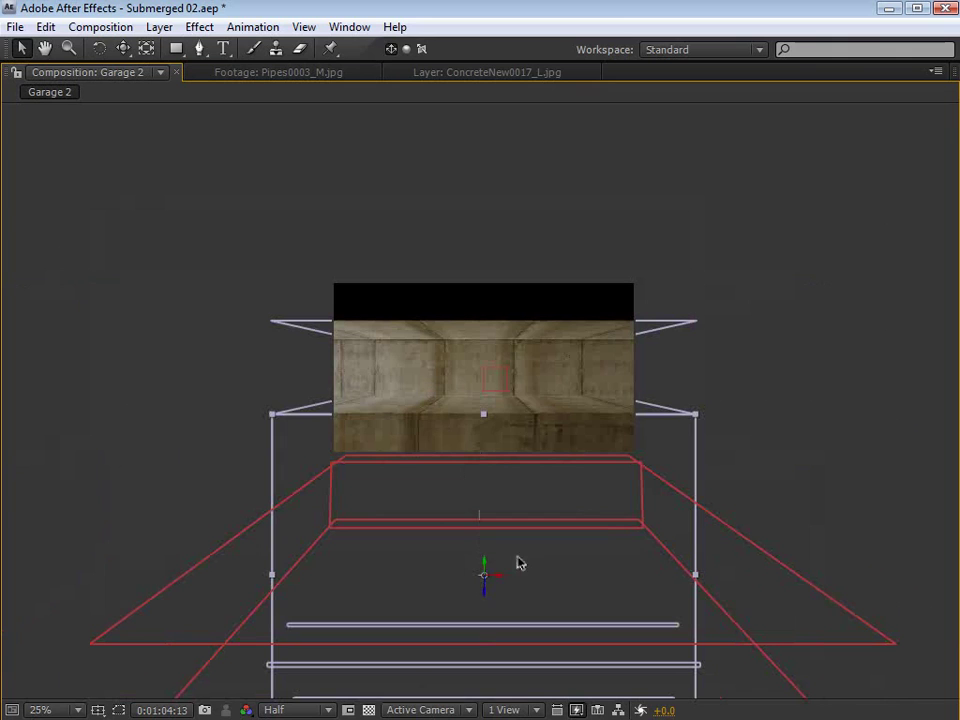
left_click_drag(546, 467, 546, 317)
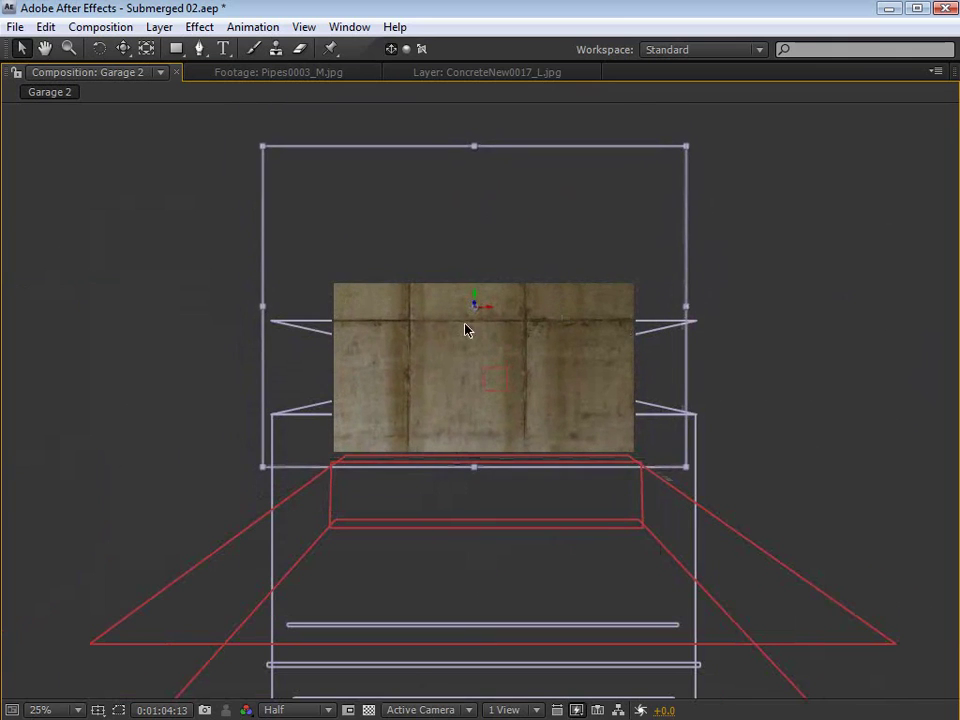
Step: Draw a rectangular mask over the raised wall copy below its seam and set the mask mode to Subtract
left_click(183, 49)
left_click_drag(213, 498, 730, 320)
key("grave")
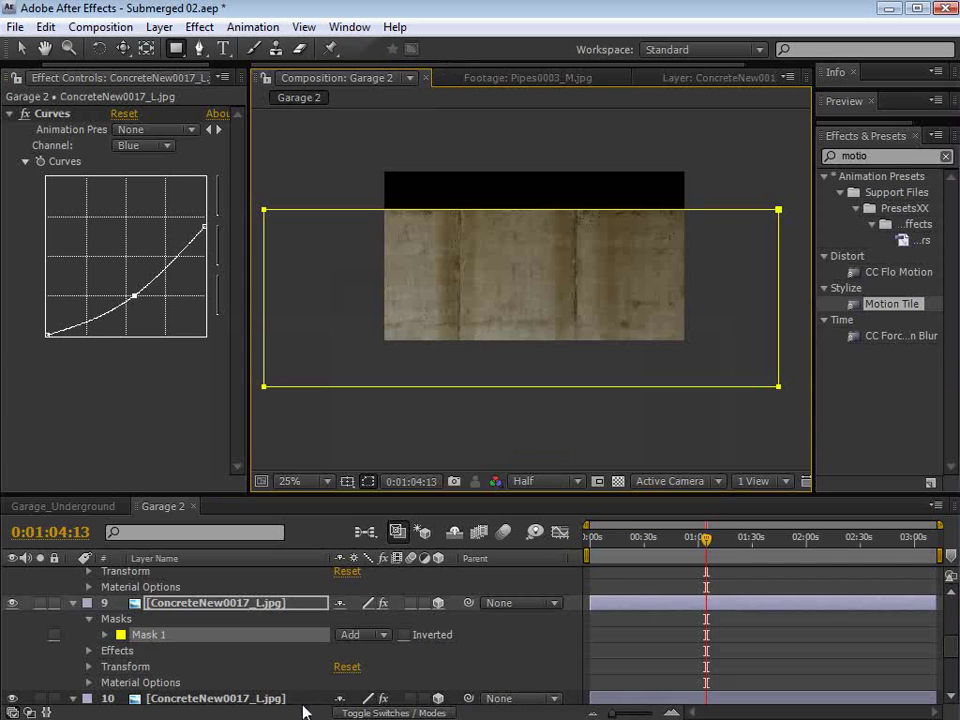
left_click(371, 634)
left_click(371, 658)
left_click(611, 651)
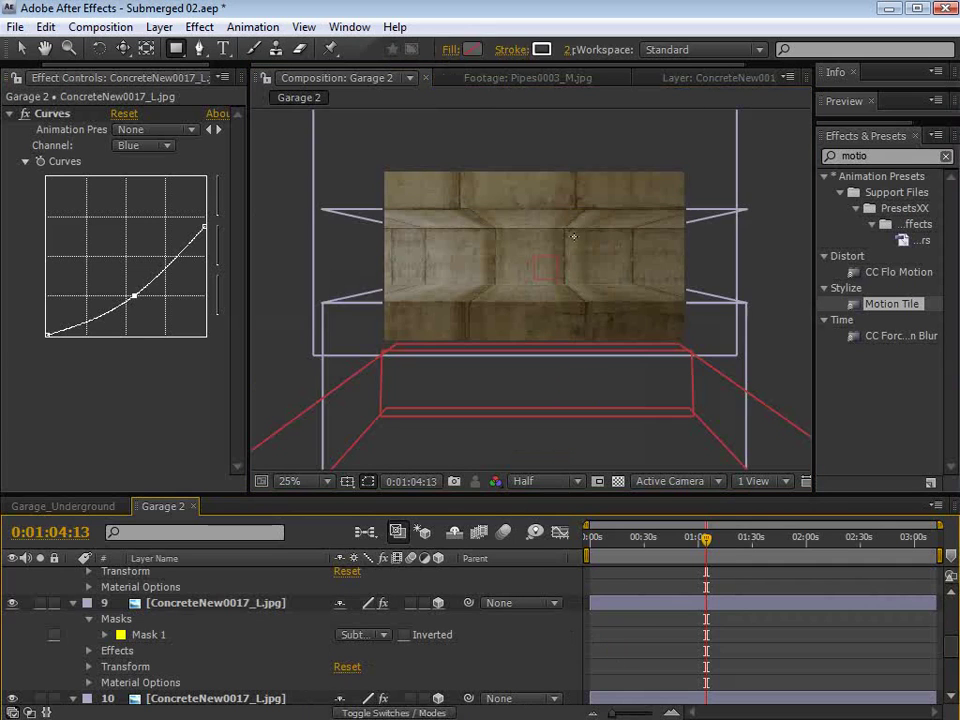
Step: Shift the upper wall layer sideways so its vertical seams line up with those of the recess's ceiling
key("h")
scroll(580, 285, "up", 1)
left_click_drag(531, 261, 572, 375)
key("v")
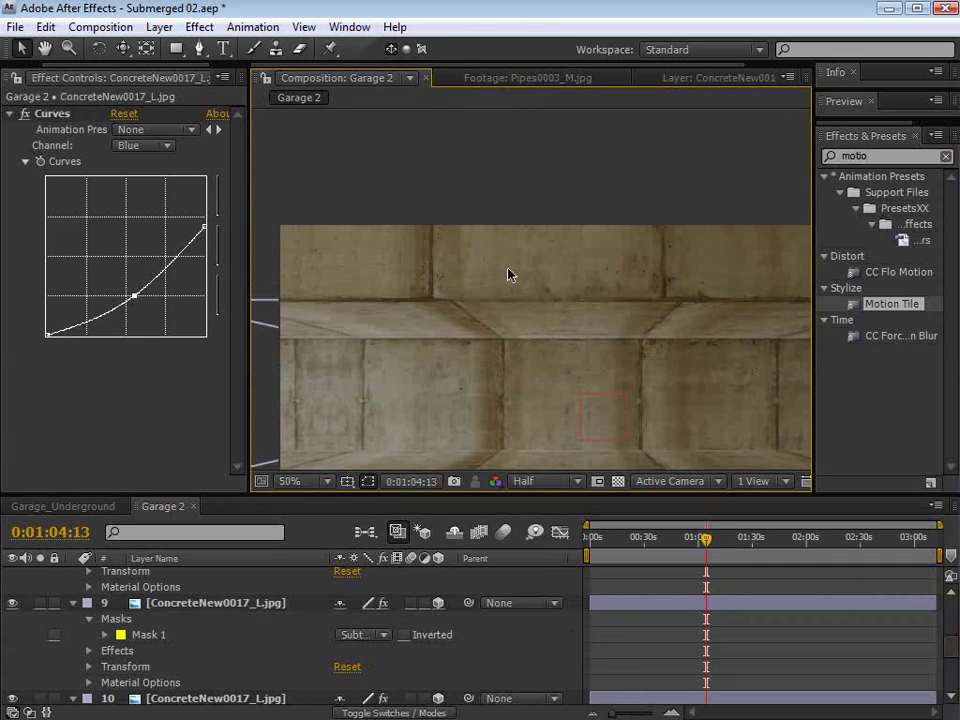
left_click(508, 274)
left_click_drag(595, 279, 615, 279)
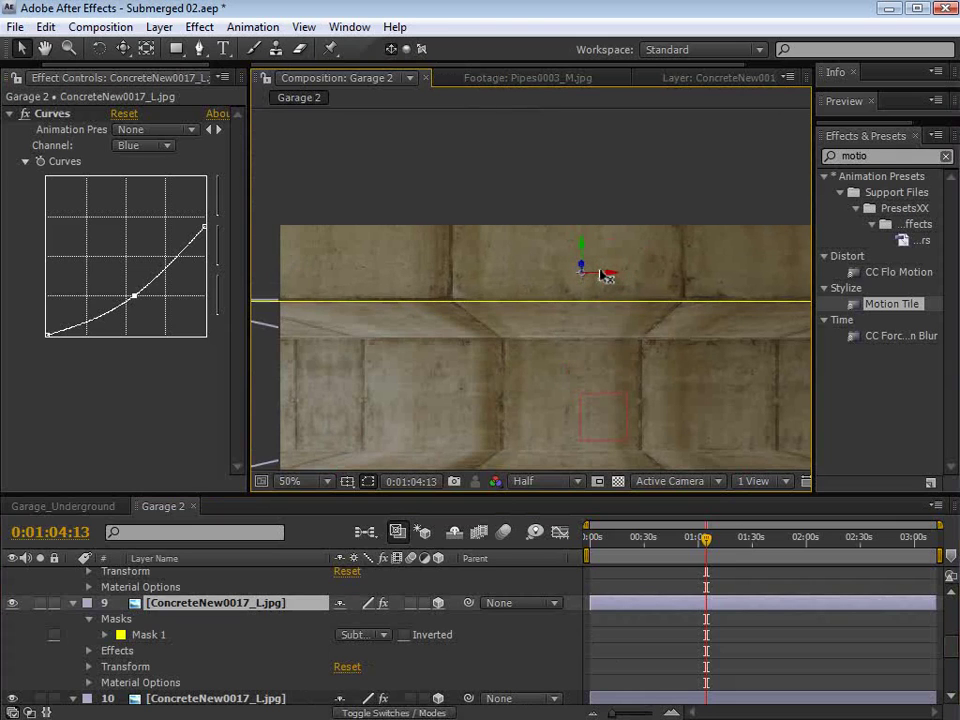
left_click(637, 623)
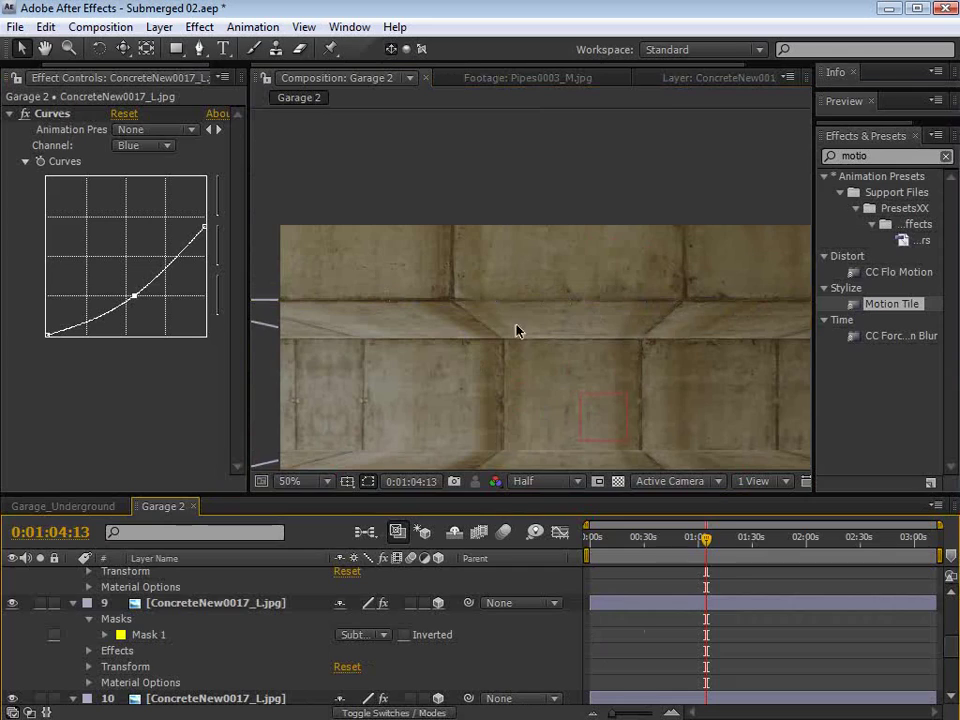
key("grave")
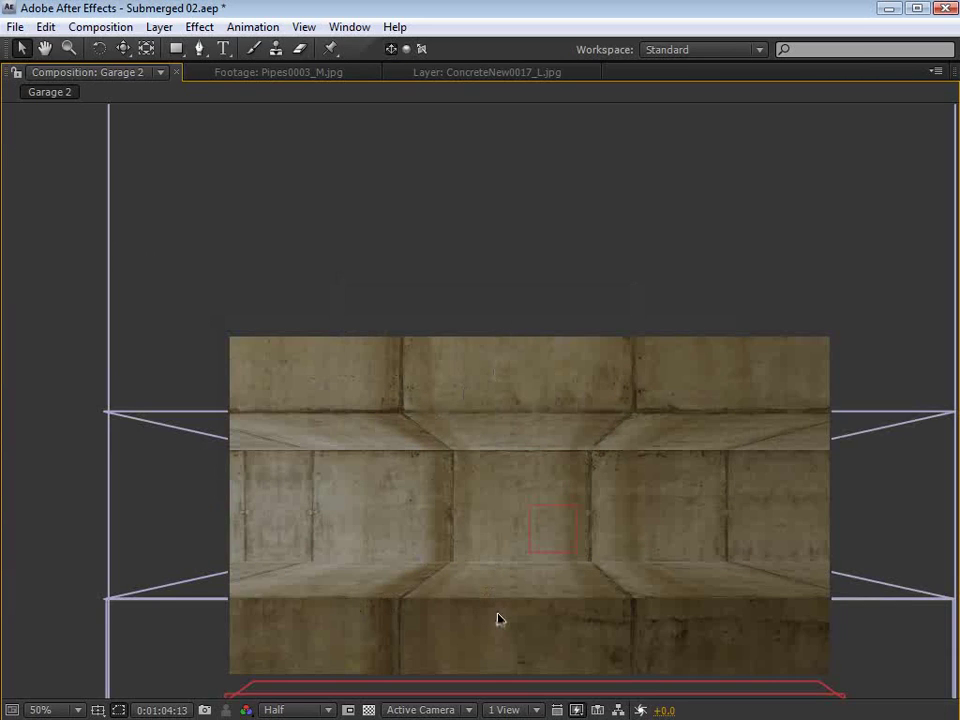
Step: Inspect the source image ConcreteLeaking0093_M.jpg from the Cement Wall folder, and return to the Garage 2 composition
left_click(400, 494)
left_click(36, 369)
key("grave")
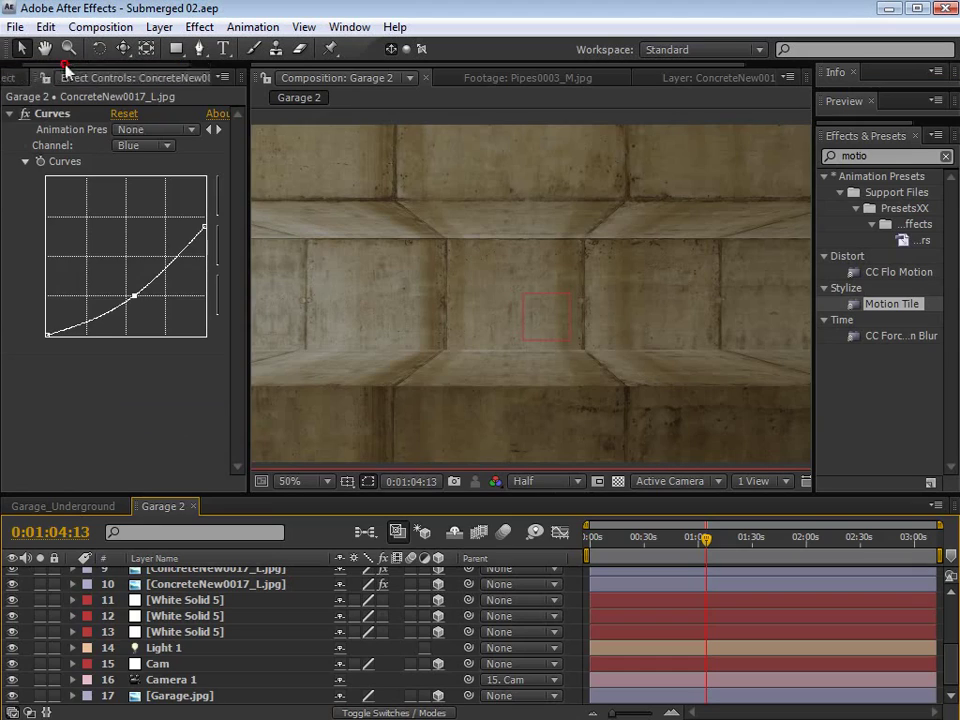
left_click(22, 77)
left_click(100, 298)
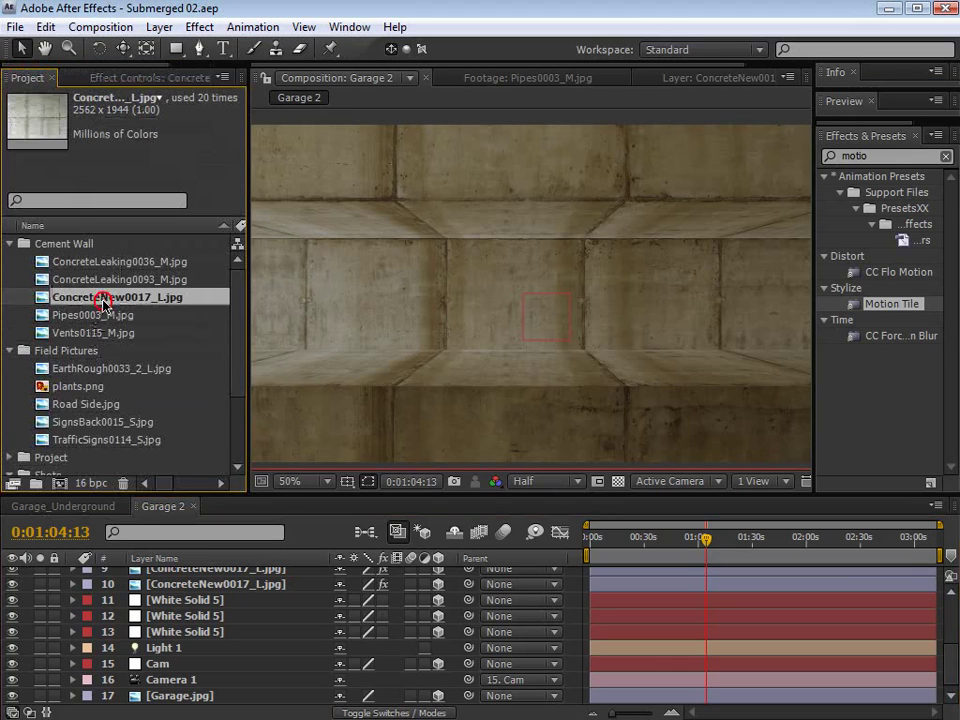
left_click(96, 280)
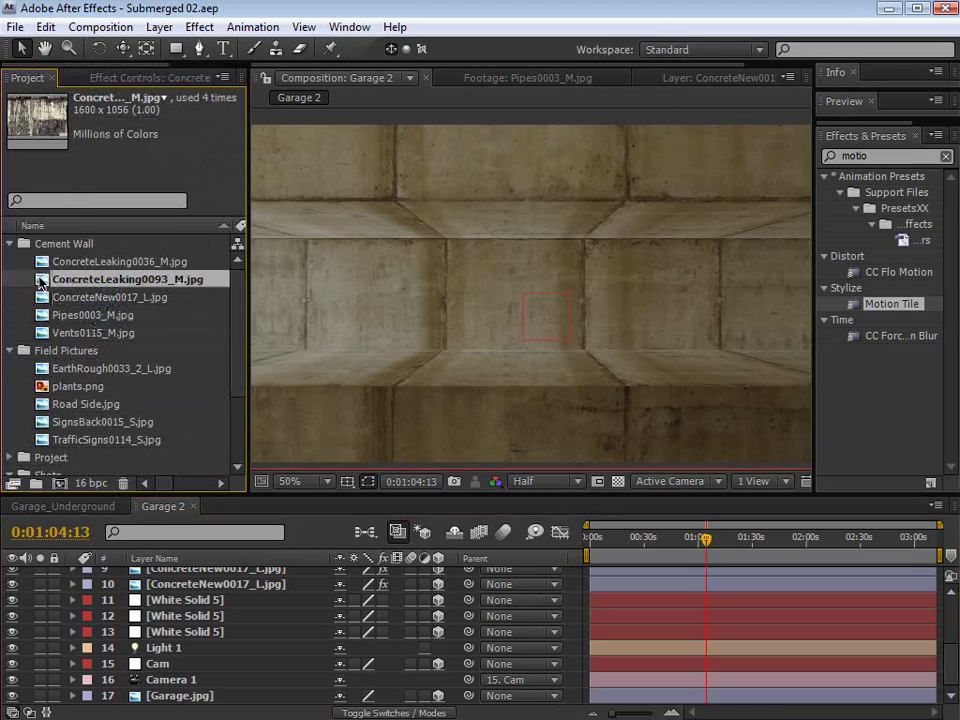
double_click(30, 280)
scroll(497, 235, "up", 2)
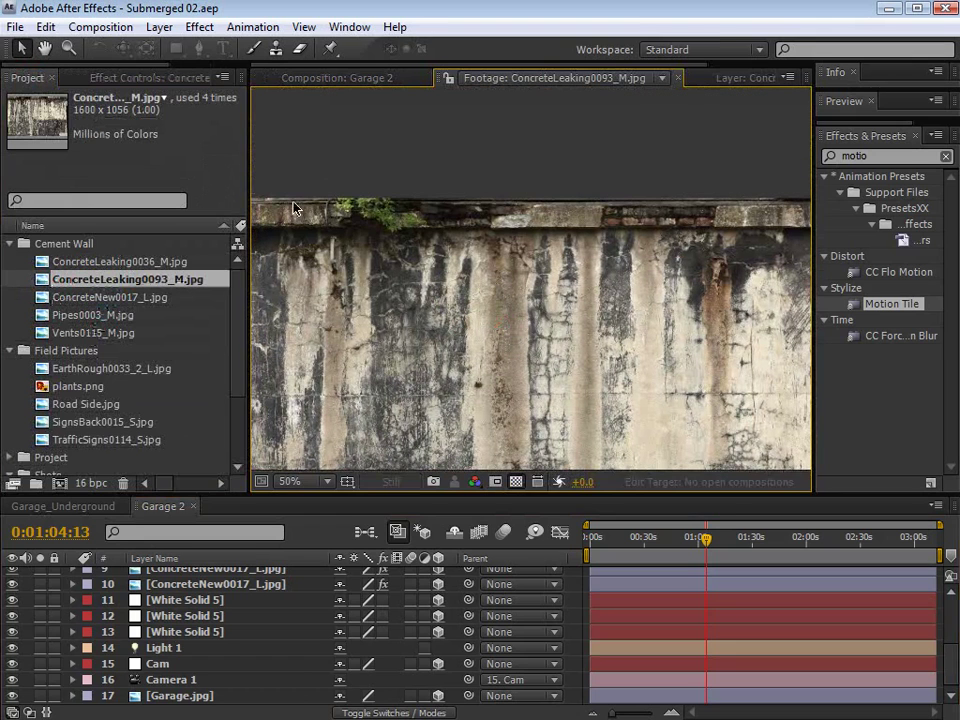
left_click(350, 78)
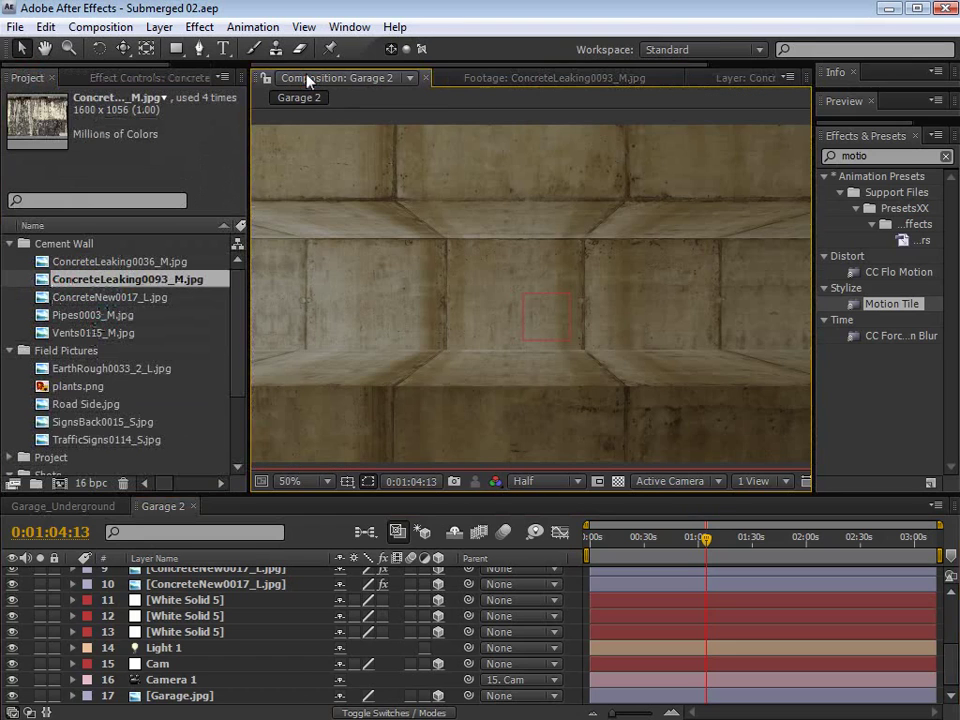
Step: Duplicate the upper front concrete wall layer above the recess
scroll(293, 612, "up", 3)
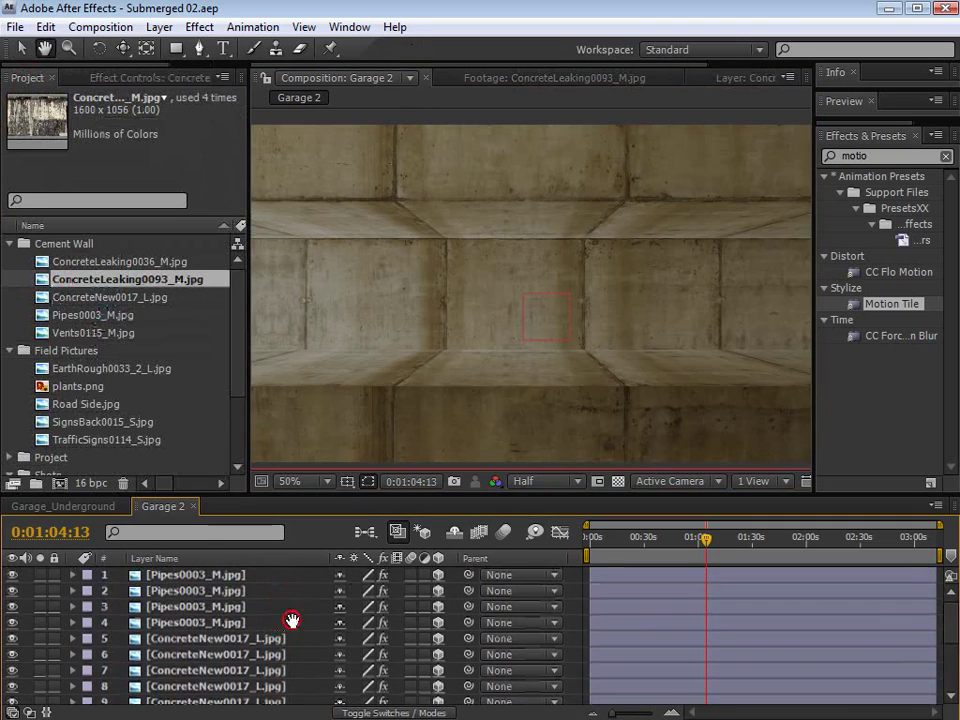
key("h")
key("comma")
left_click_drag(450, 232, 454, 326)
key("v")
left_click(422, 236)
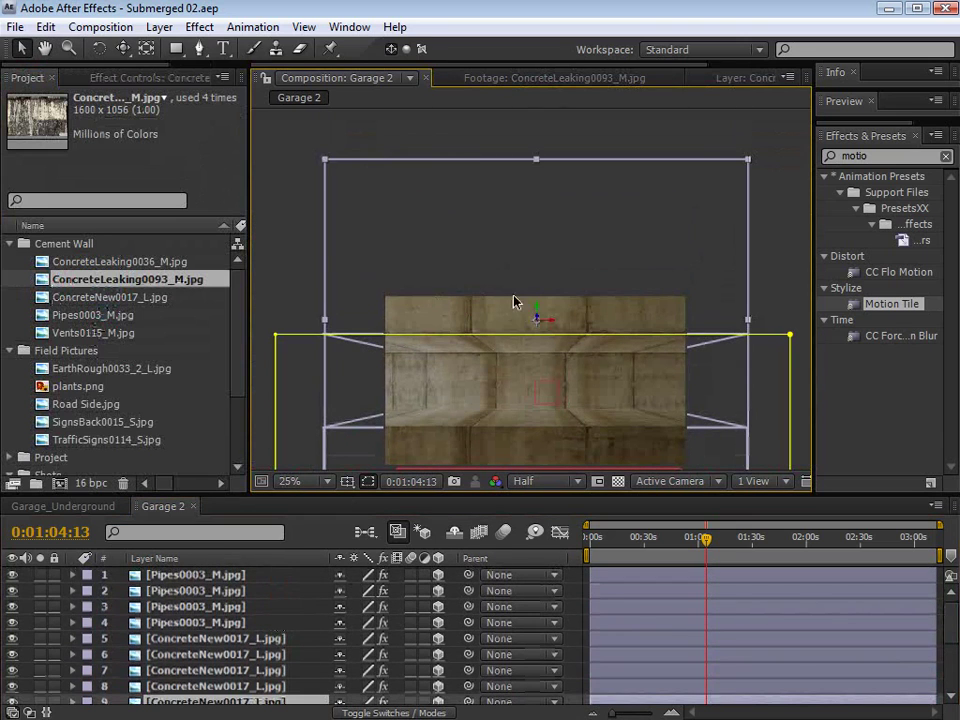
left_click(46, 27)
left_click(88, 230)
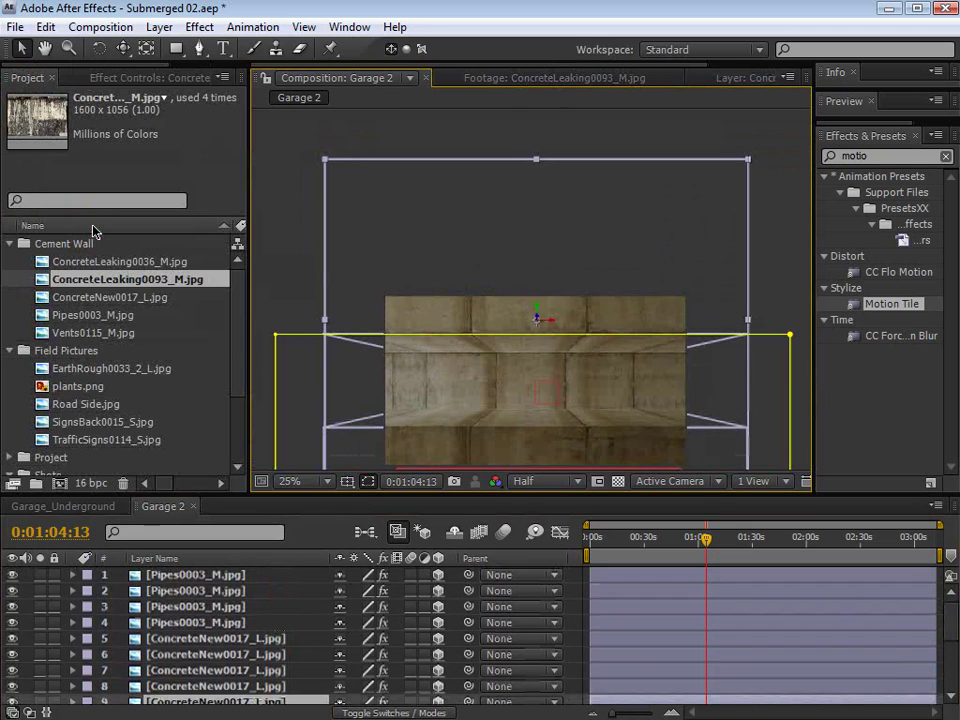
Step: Replace the duplicated wall's source with ConcreteLeaking0093_M.jpg and delete its inherited Subtract mask
scroll(236, 606, "down", 2)
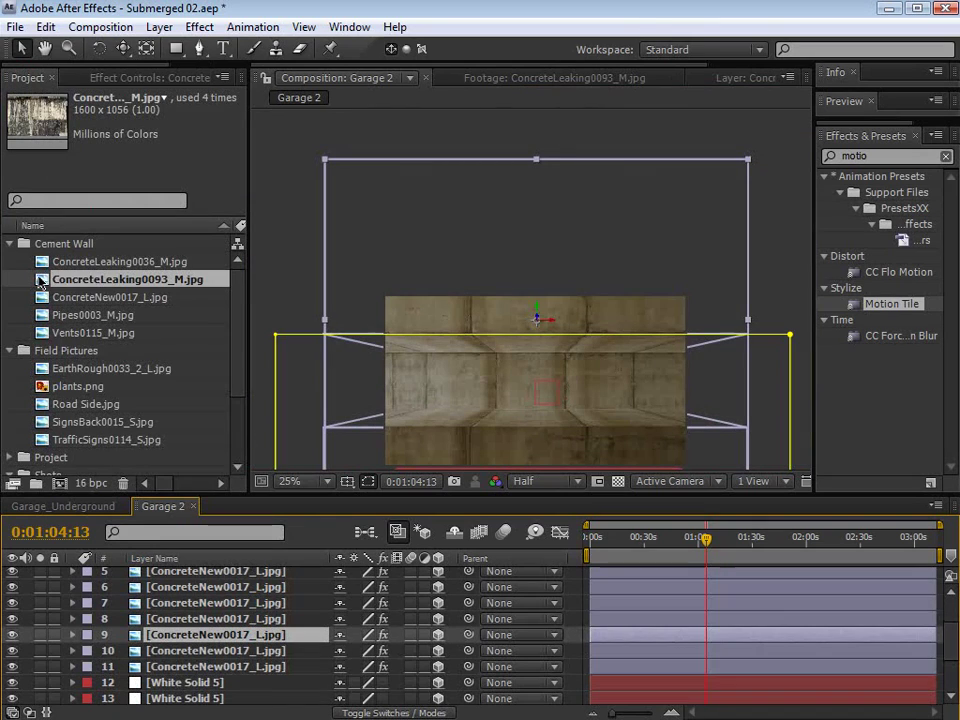
left_click_drag(42, 285, 492, 374)
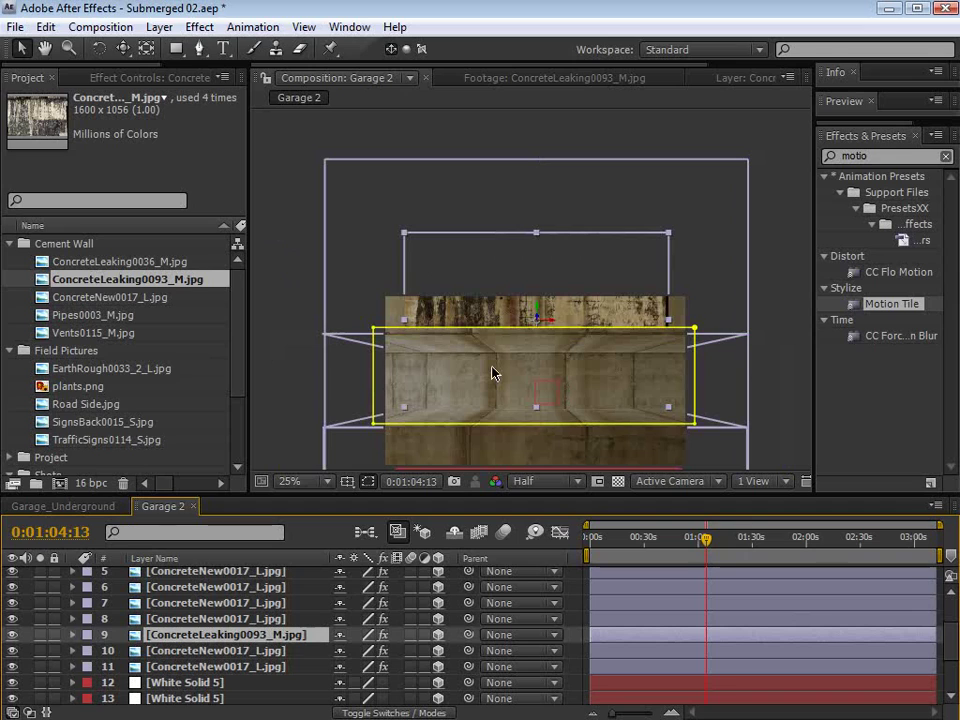
key("m")
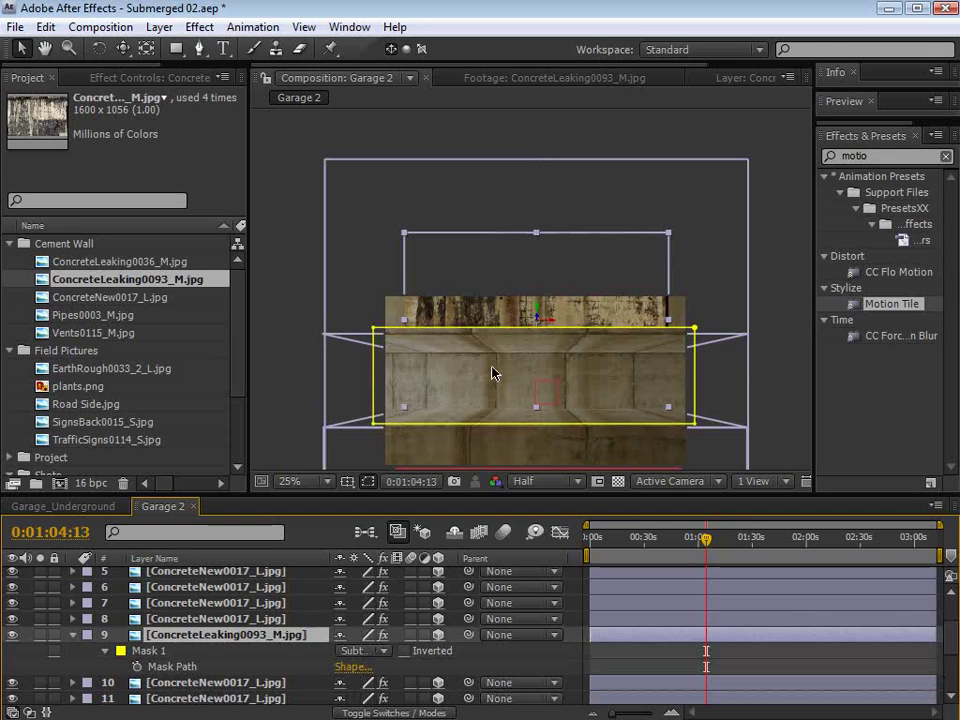
left_click(145, 651)
key("Delete")
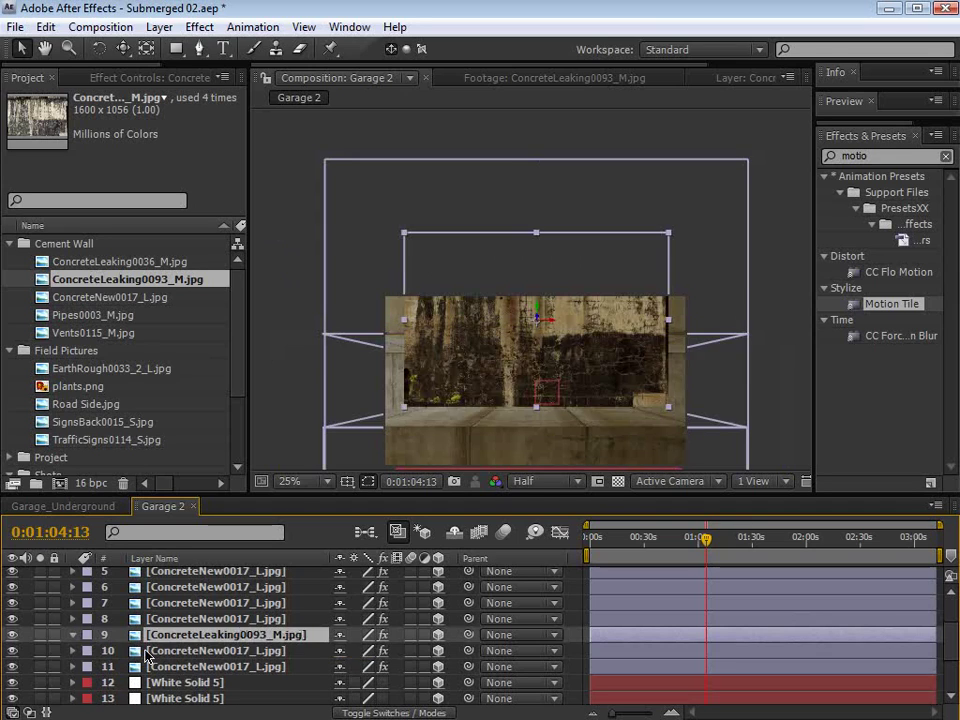
Step: Lower the leaking concrete layer until its top ledge is inside the frame, and turn off its Curves effect
key("period")
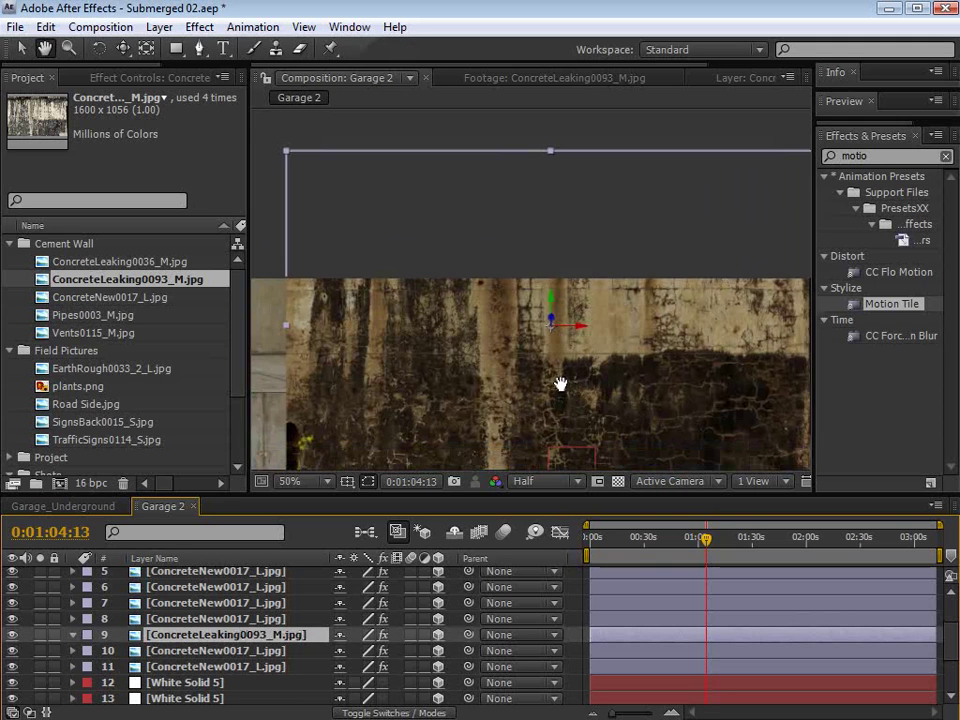
left_click_drag(566, 245, 553, 392)
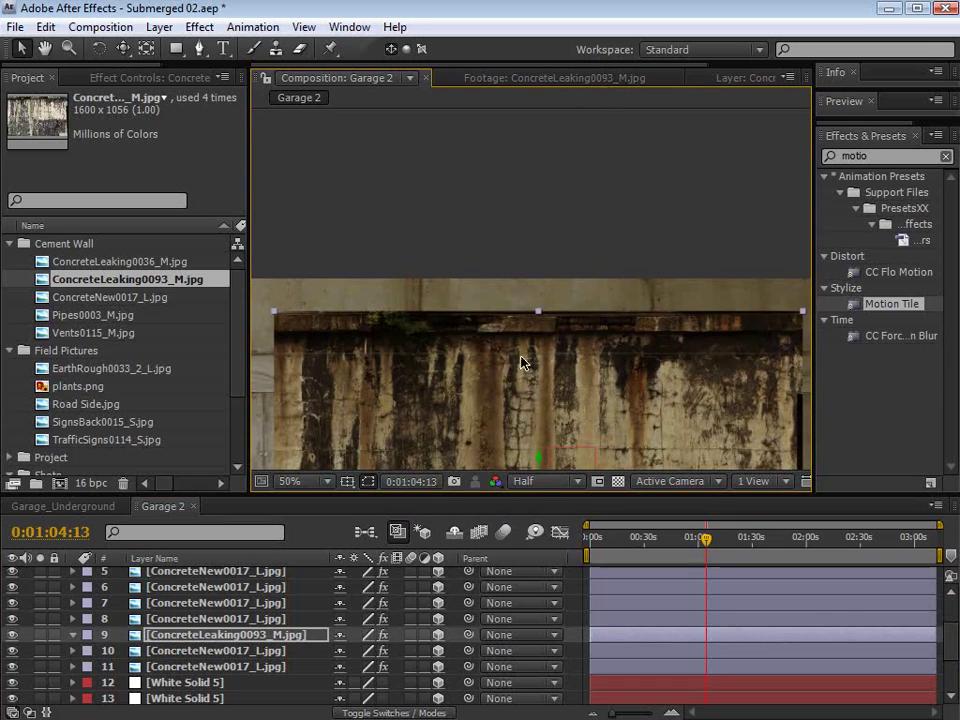
left_click(123, 80)
left_click(23, 114)
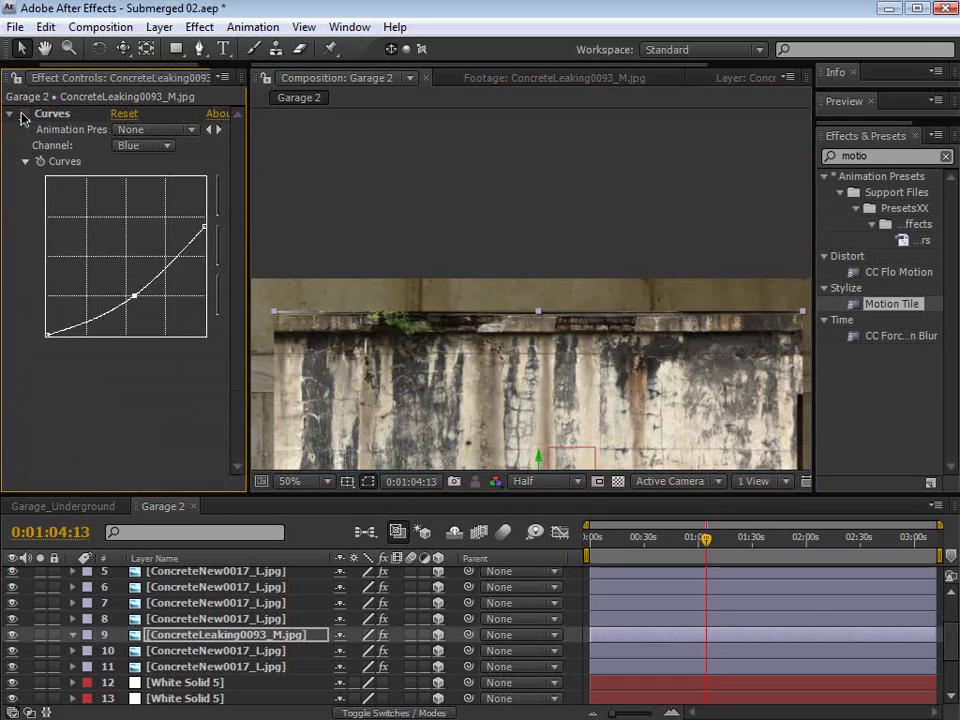
Step: Draw a rectangular mask around the leaking wall's top ledge and scale the layer to 49.1% so the strip spans the wall
left_click(180, 53)
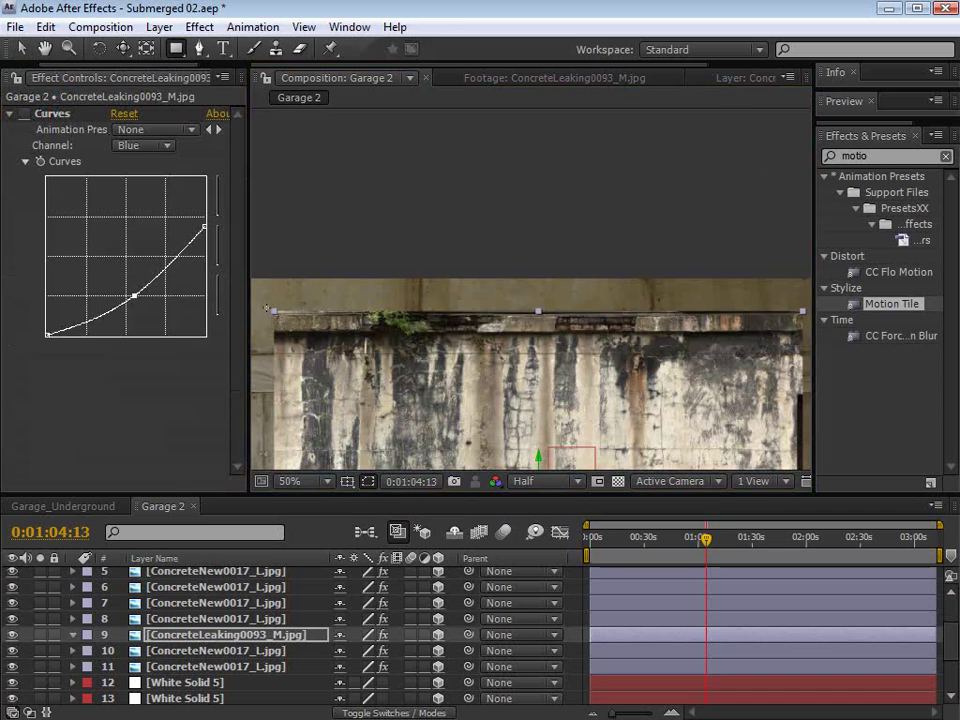
left_click_drag(270, 312, 805, 333)
left_click(628, 646)
left_click(627, 635)
key("s")
left_click_drag(362, 650, 373, 650)
key("grave")
key("grave")
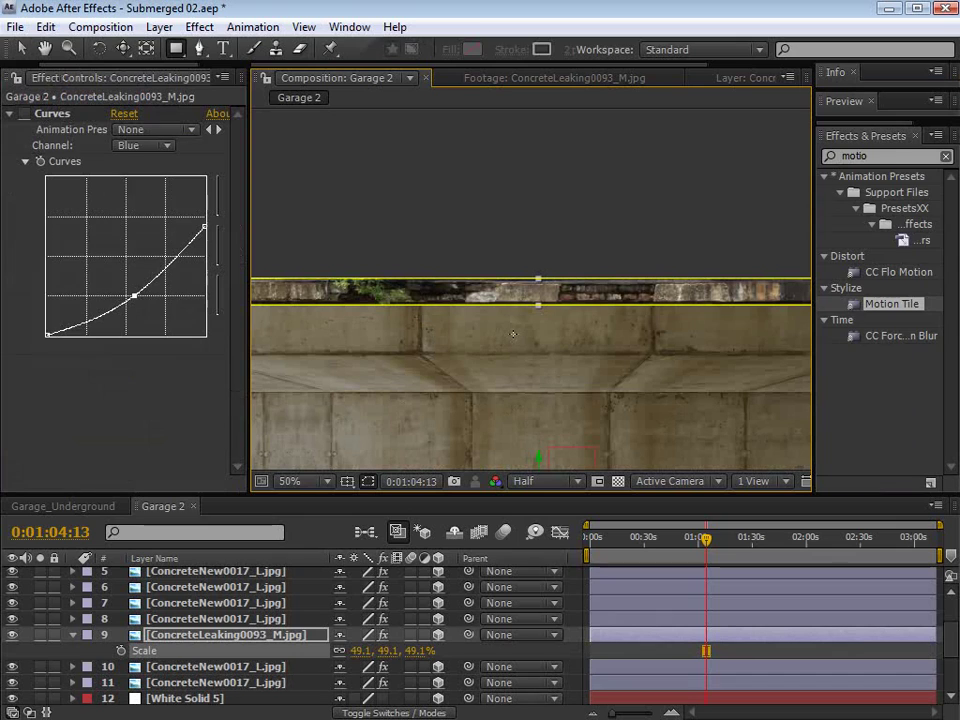
Step: Re-enable Curves on the ledge layer with a slightly raised blue midpoint, and add a Tint effect at 68%
left_click(24, 114)
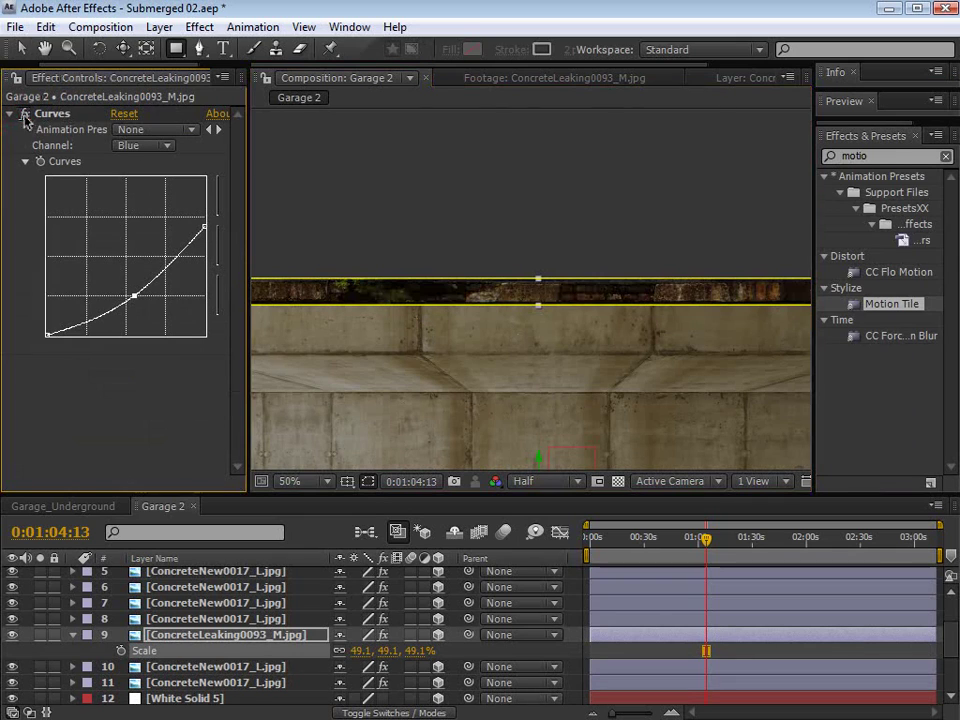
left_click_drag(134, 296, 128, 293)
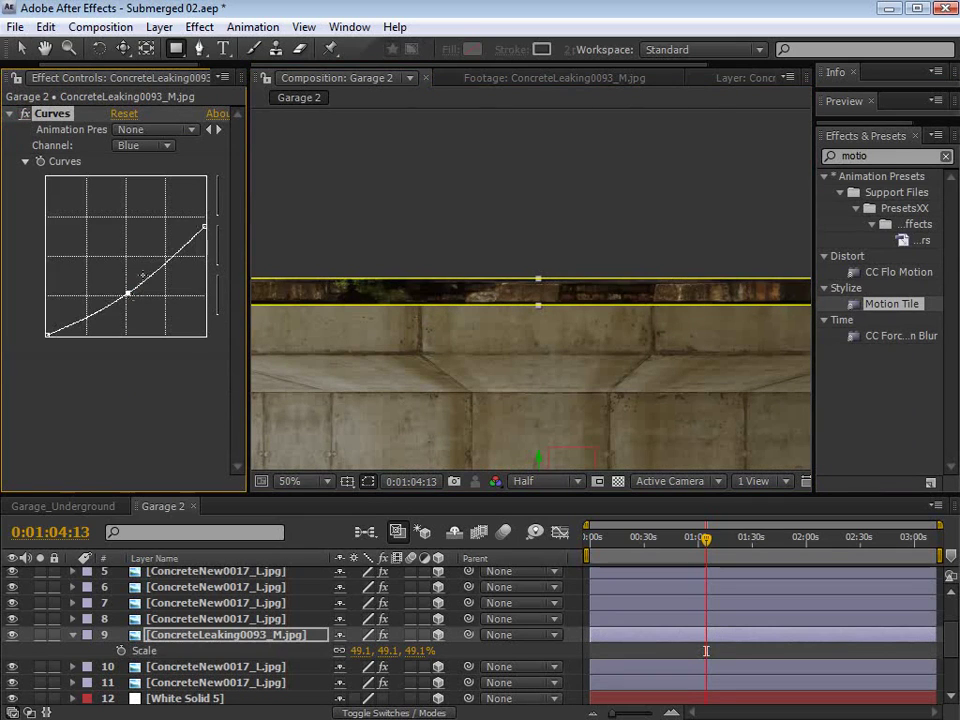
left_click(206, 29)
left_click(271, 201)
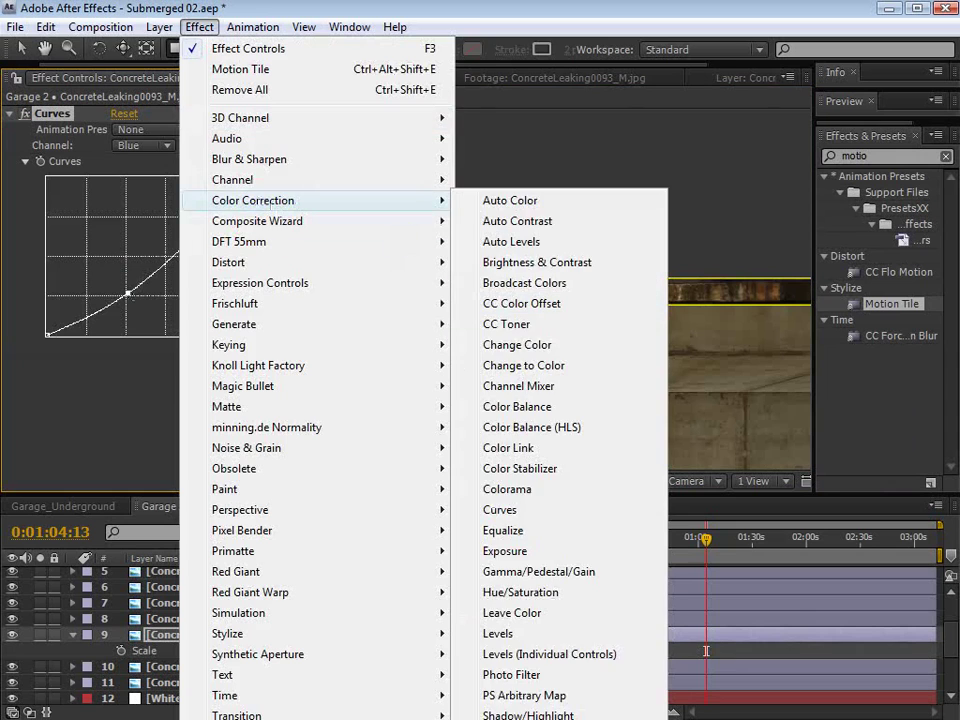
left_click(500, 719)
left_click_drag(122, 425, 95, 431)
left_click(673, 655)
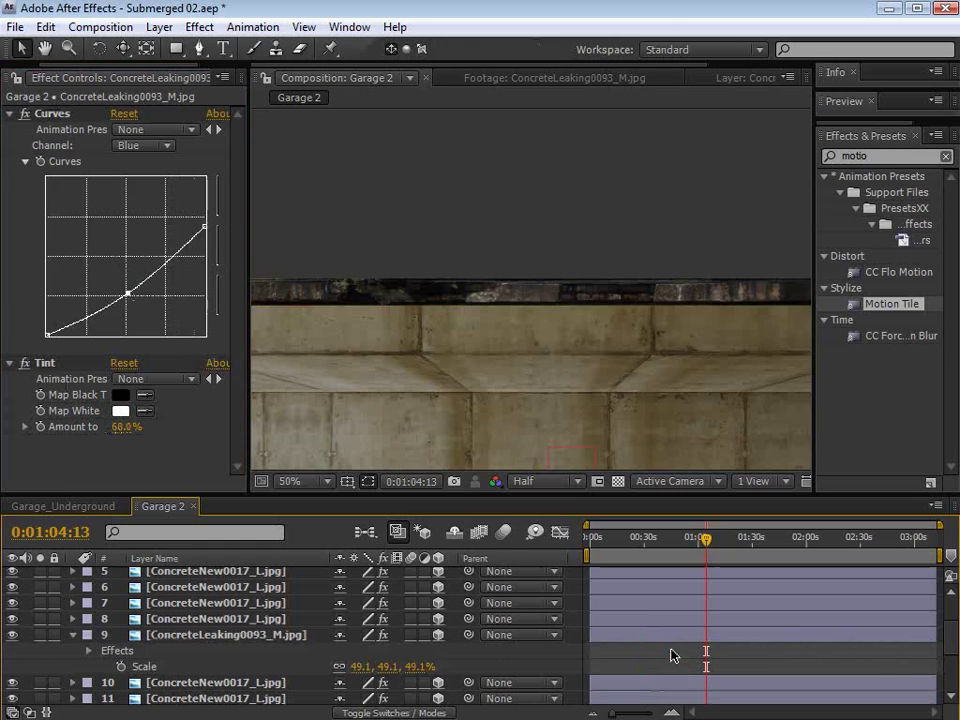
Step: Set the ledge layer's mask feather to 8 pixels
left_click(665, 635)
key("f")
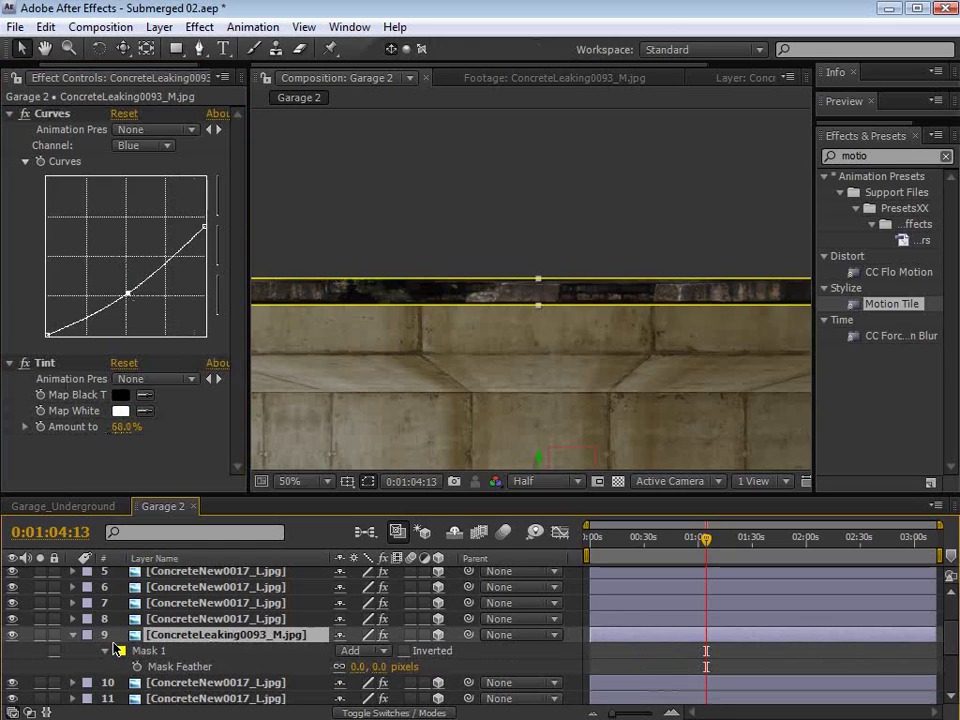
left_click(378, 667)
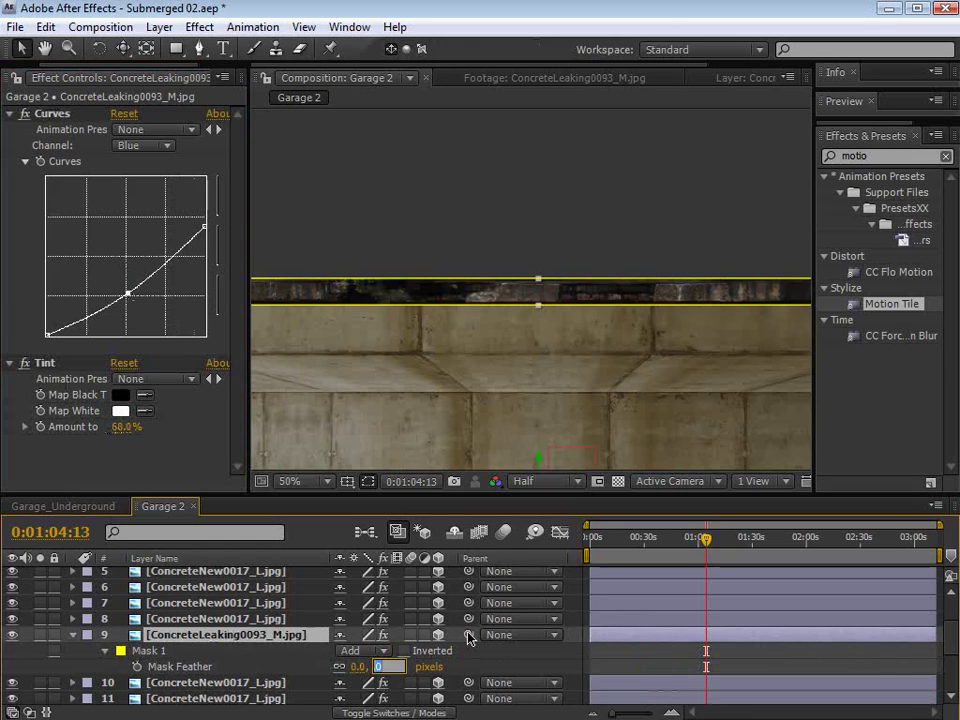
type("8")
key("Return")
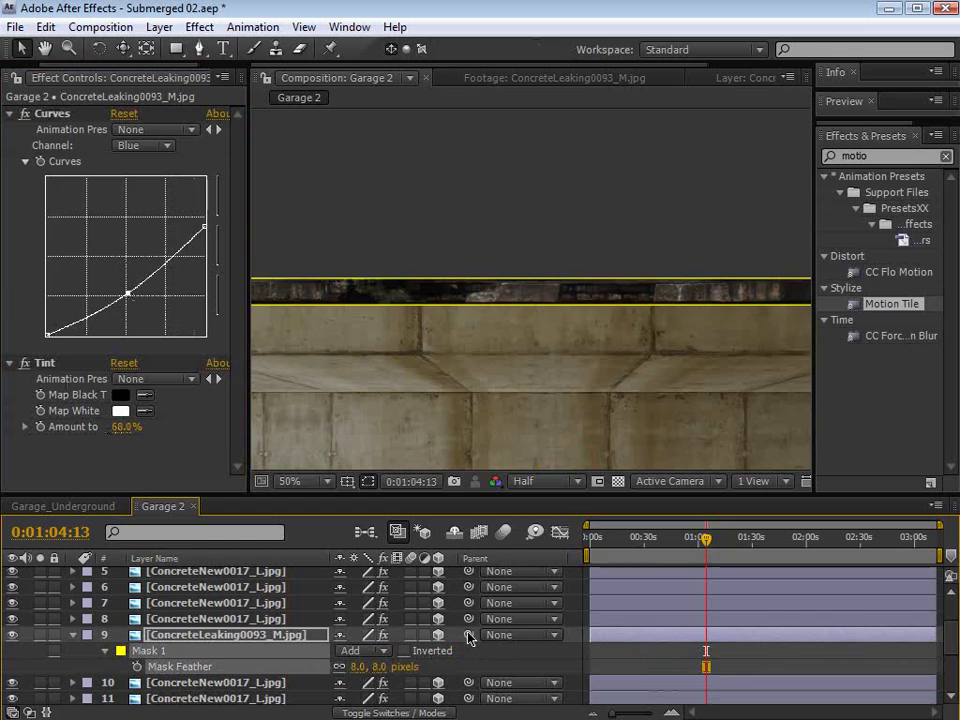
Step: Hide the mask outlines and move the ConcreteLeaking0093_M.jpg strip down to the seam above the ceiling slab
left_click(367, 482)
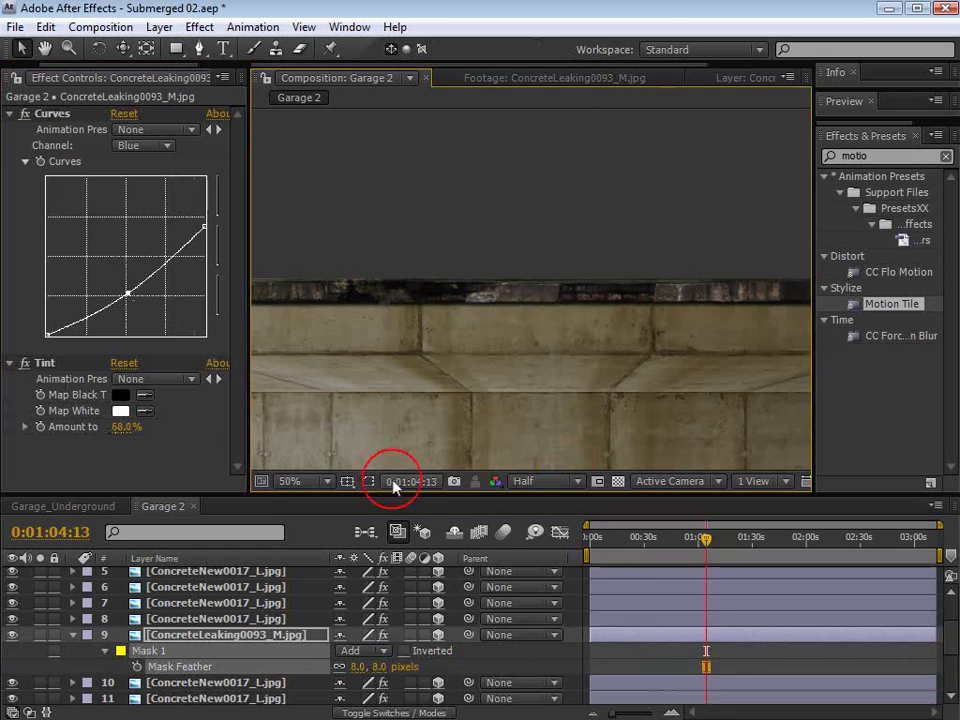
left_click(637, 653)
key("grave")
left_click(180, 402)
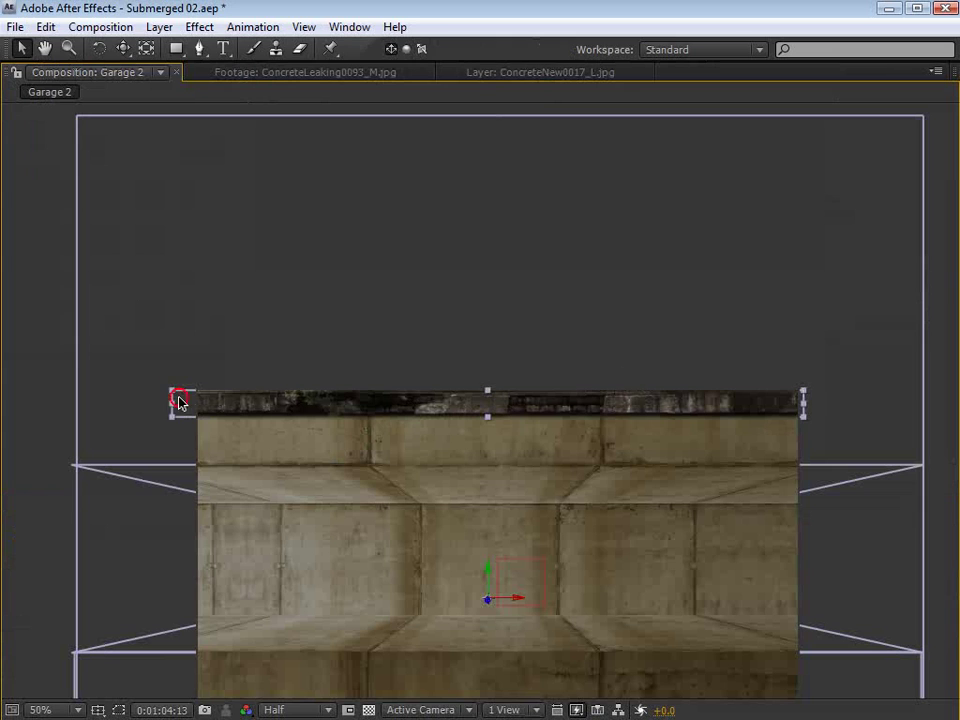
left_click_drag(180, 408, 173, 458)
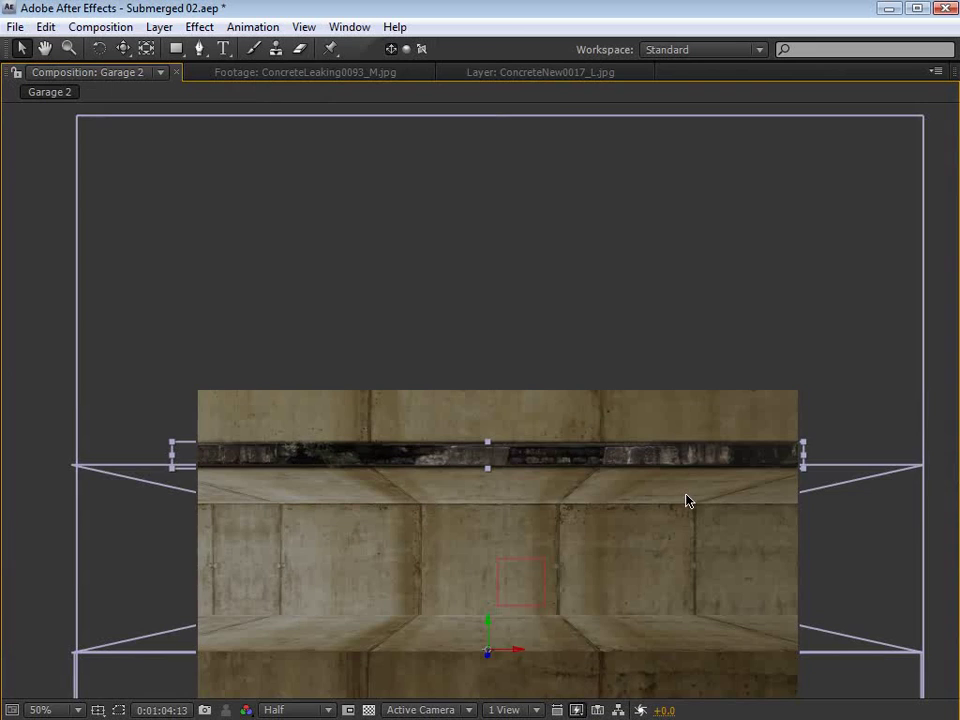
key("grave")
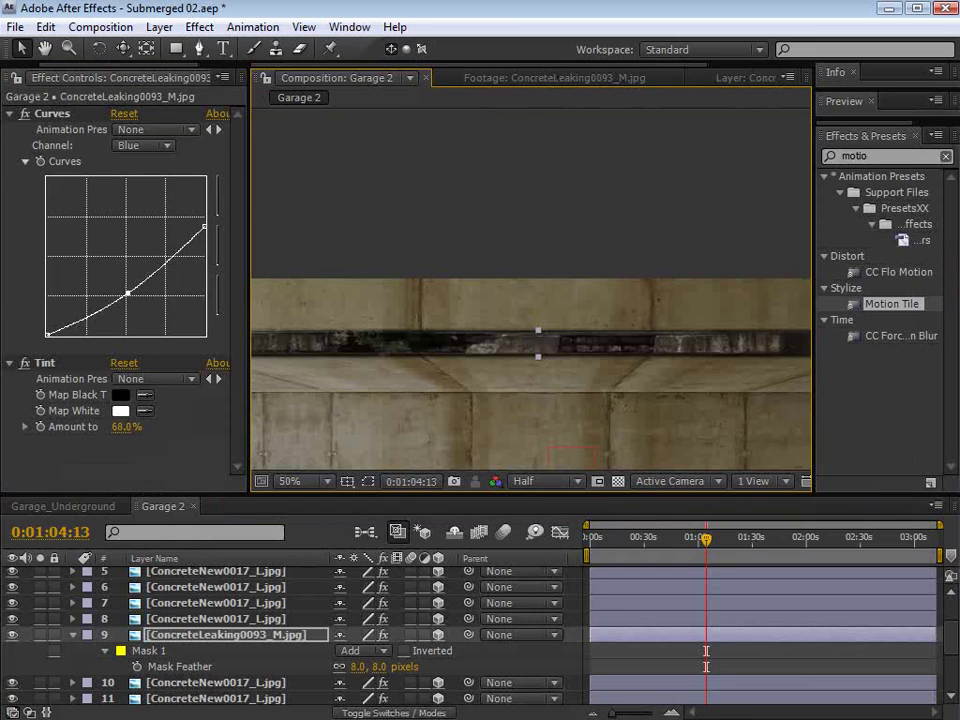
Step: Using the Submerged_Preview movie as reference, move the leaking-concrete strip down to the front edge of the lower floor slab
left_click_drag(957, 146, 571, 146)
left_click_drag(632, 515, 562, 520)
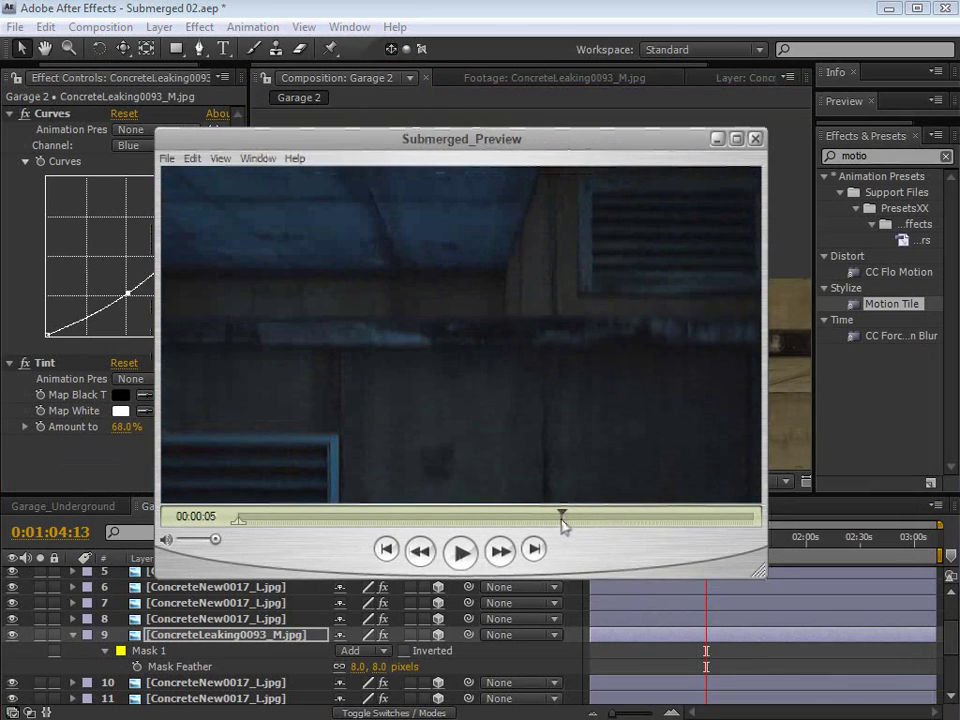
mouse_move(563, 520)
left_mouse_down()
mouse_move(489, 514)
mouse_move(556, 518)
left_mouse_up()
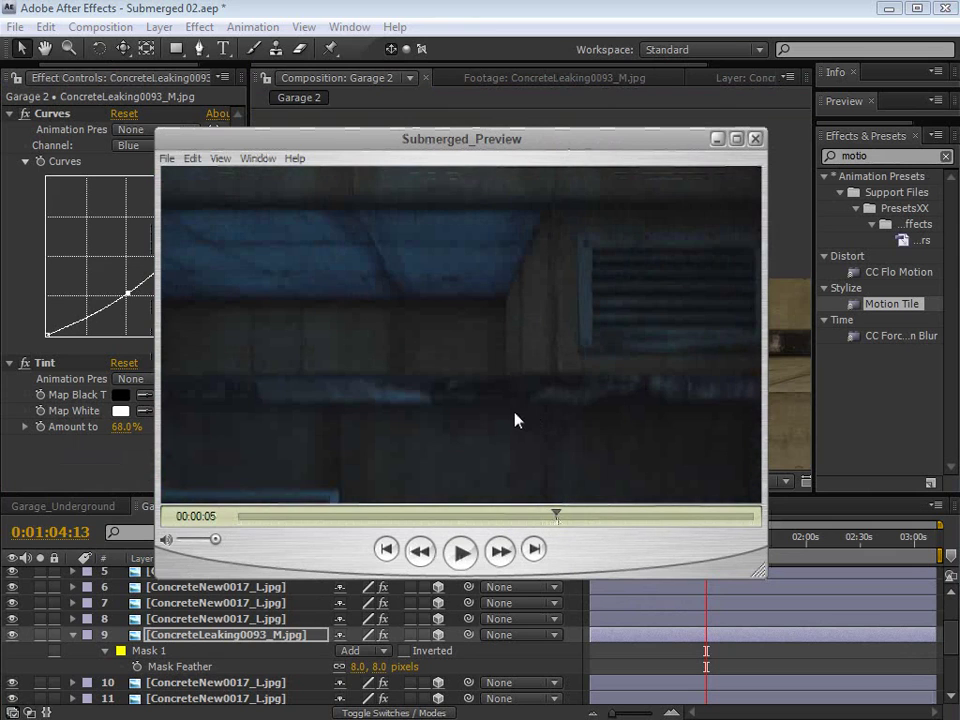
left_click(446, 25)
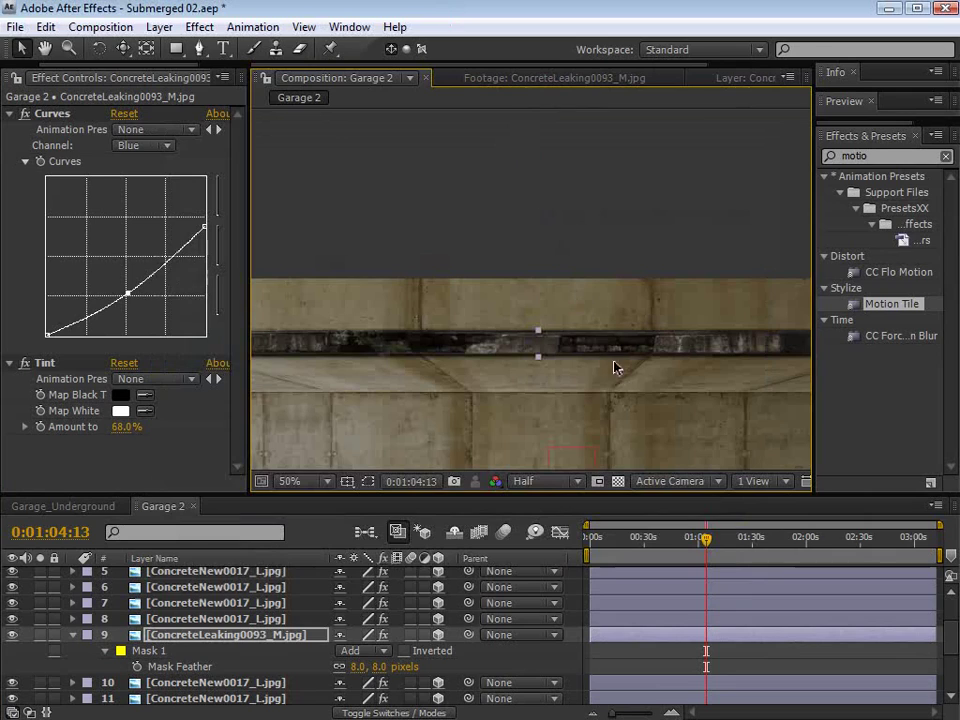
key("grave")
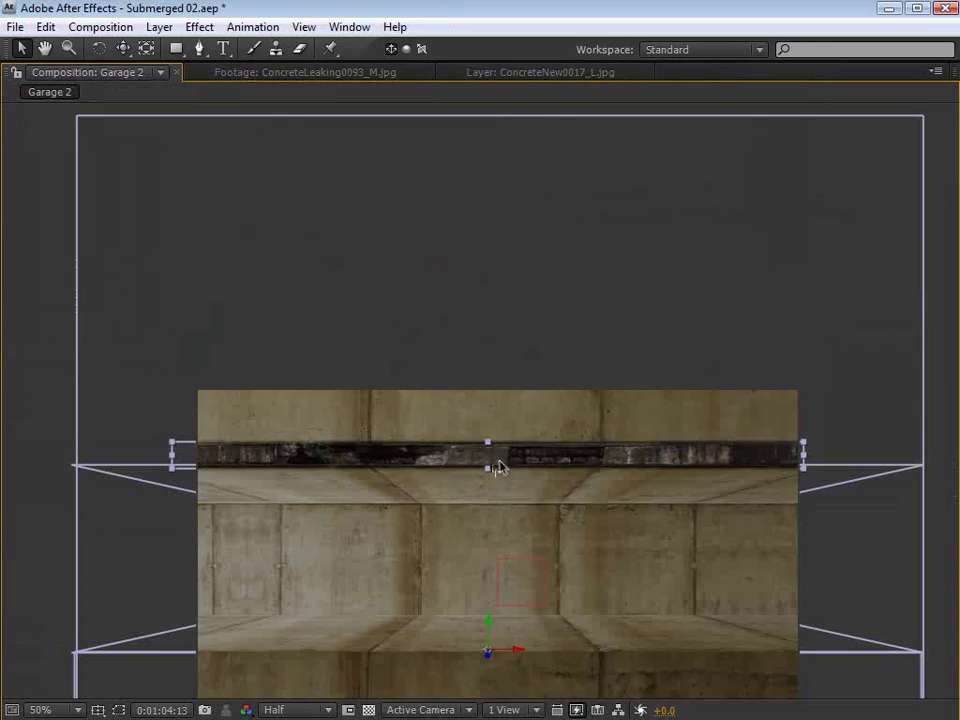
left_click_drag(508, 594, 503, 676)
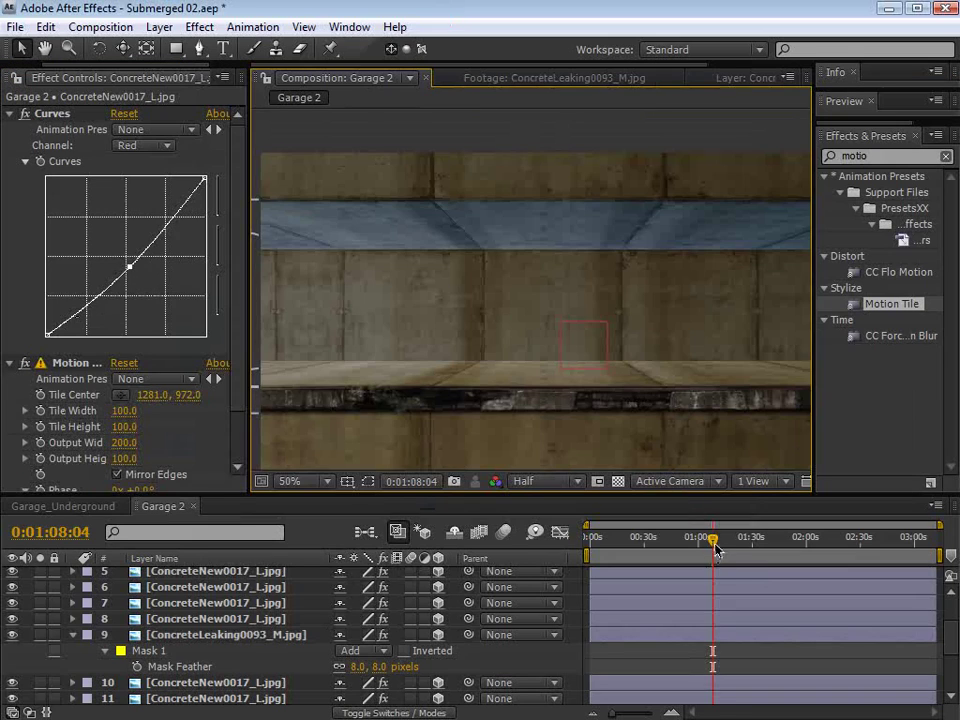
Step: At 0:00:21:21, duplicate the ConcreteLeaking0093_M.jpg strip and move the copy up to the top edge of the concrete wall
left_click_drag(716, 549, 629, 549)
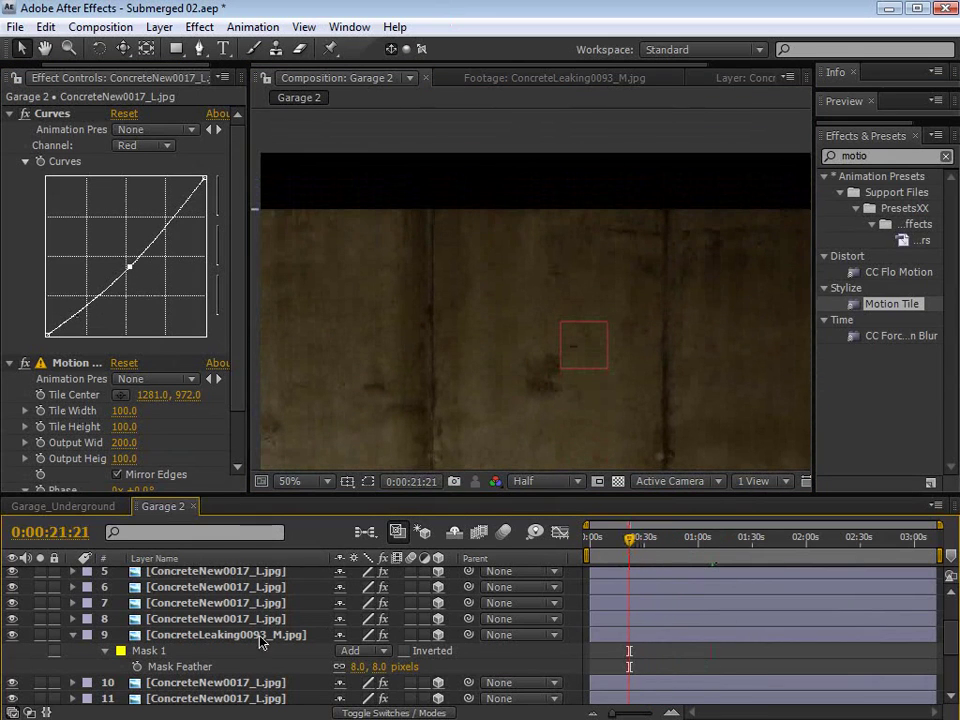
scroll(310, 640, "up", 2)
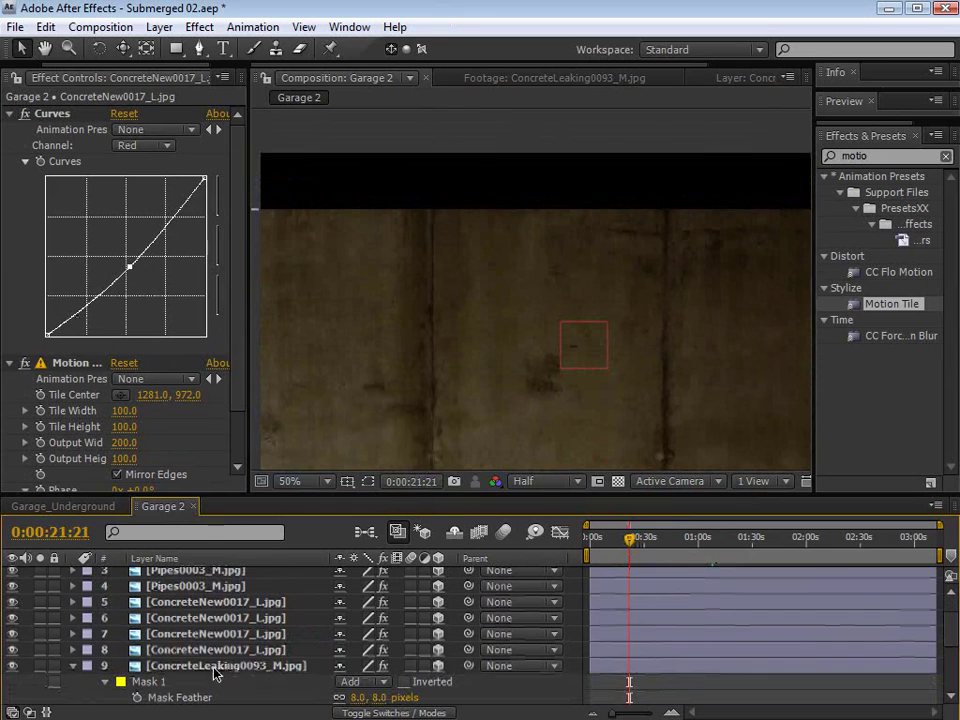
left_click(330, 665)
scroll(545, 349, "down", 2)
key("ctrl+d")
key("space")
left_click_drag(584, 424, 583, 340)
left_click_drag(418, 244, 436, 175)
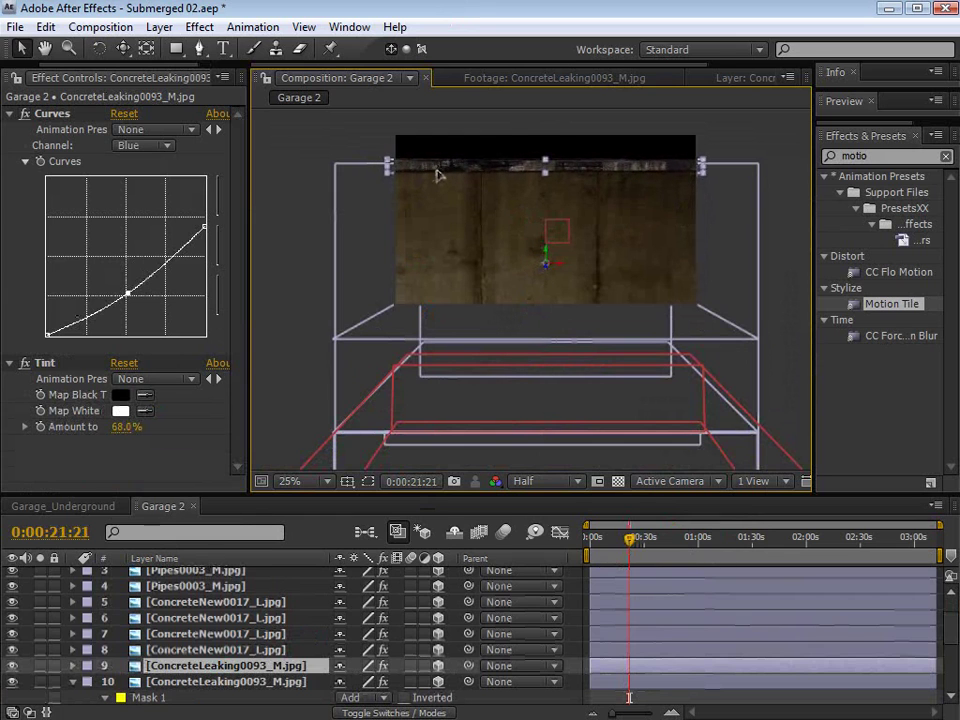
key("grave")
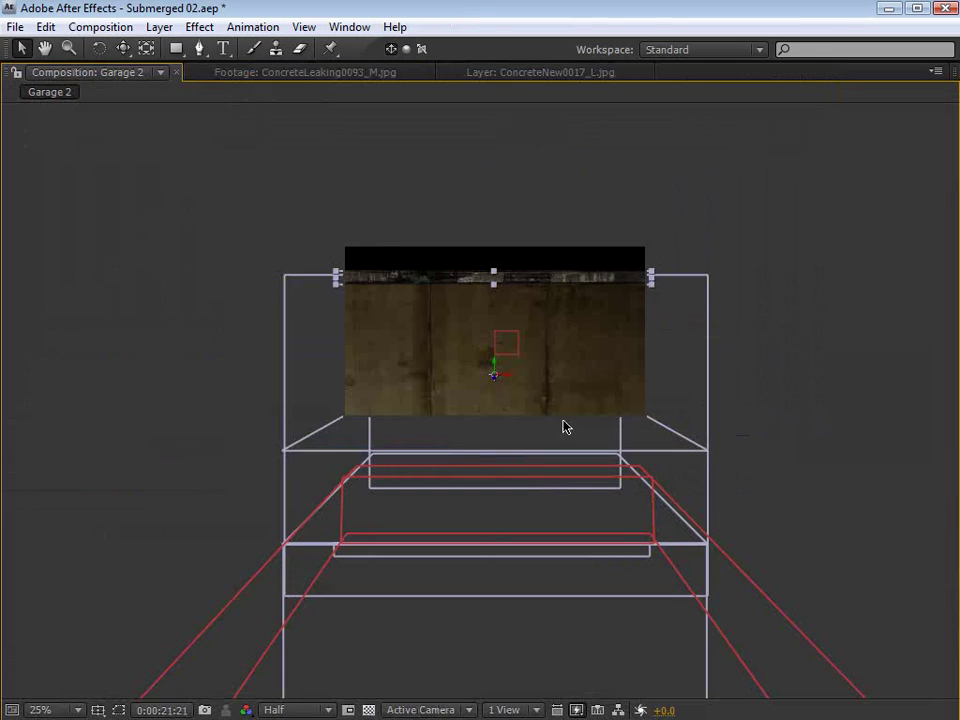
scroll(566, 427, "up", 2)
left_click_drag(534, 146, 542, 268)
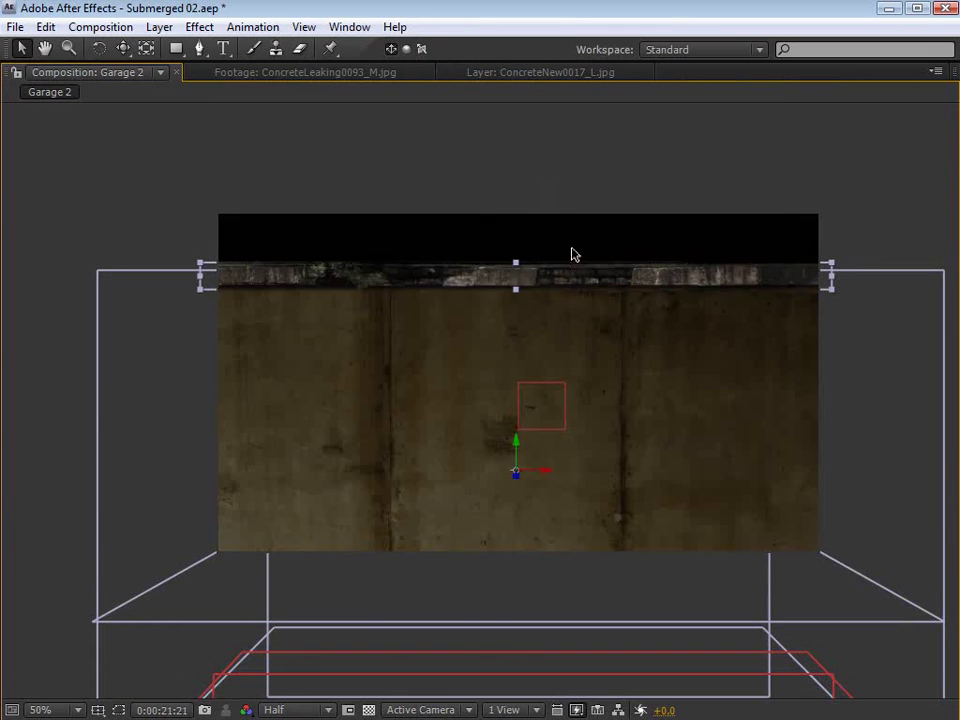
key("grave")
Step: Scrub through the Garage 2 camera move from start to 0:03:08:09, and examine the vents and pipes in the Submerged_Preview movie
scroll(574, 290, "down", 2)
left_click(623, 543)
left_click_drag(623, 543, 590, 543)
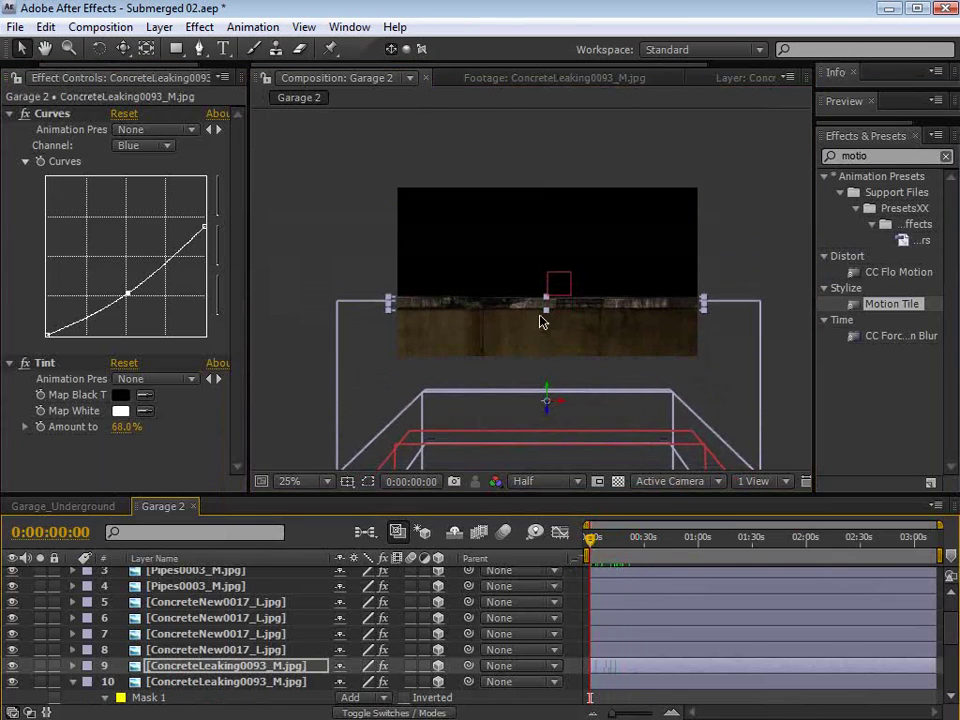
left_click_drag(247, 601, 240, 542)
left_click_drag(206, 690, 218, 636)
left_click(570, 284)
left_click_drag(561, 287, 558, 256)
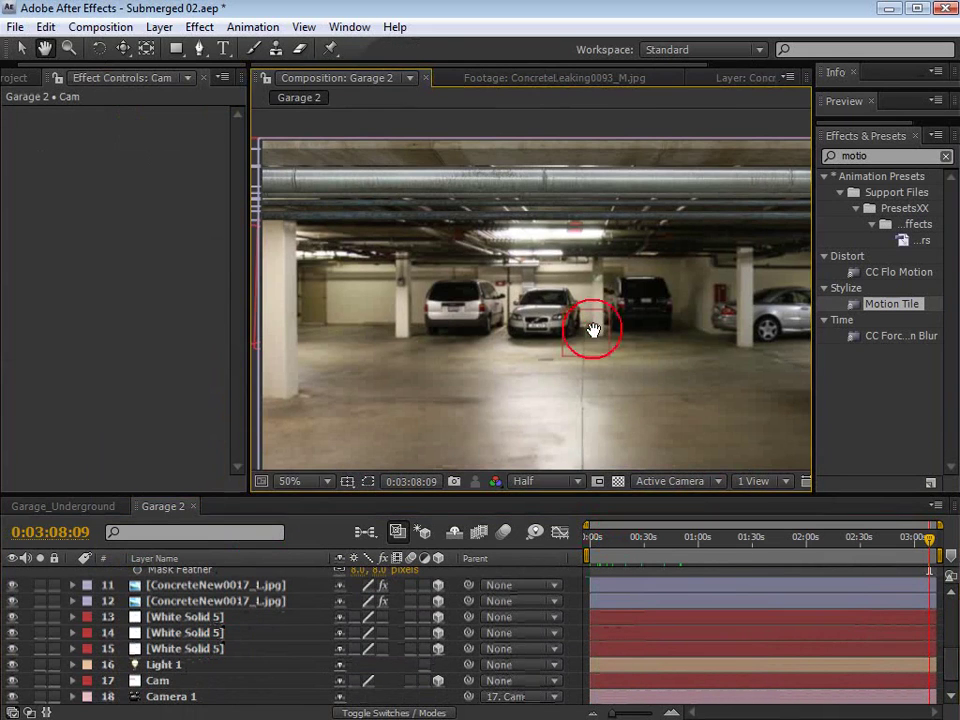
key("alt+Tab")
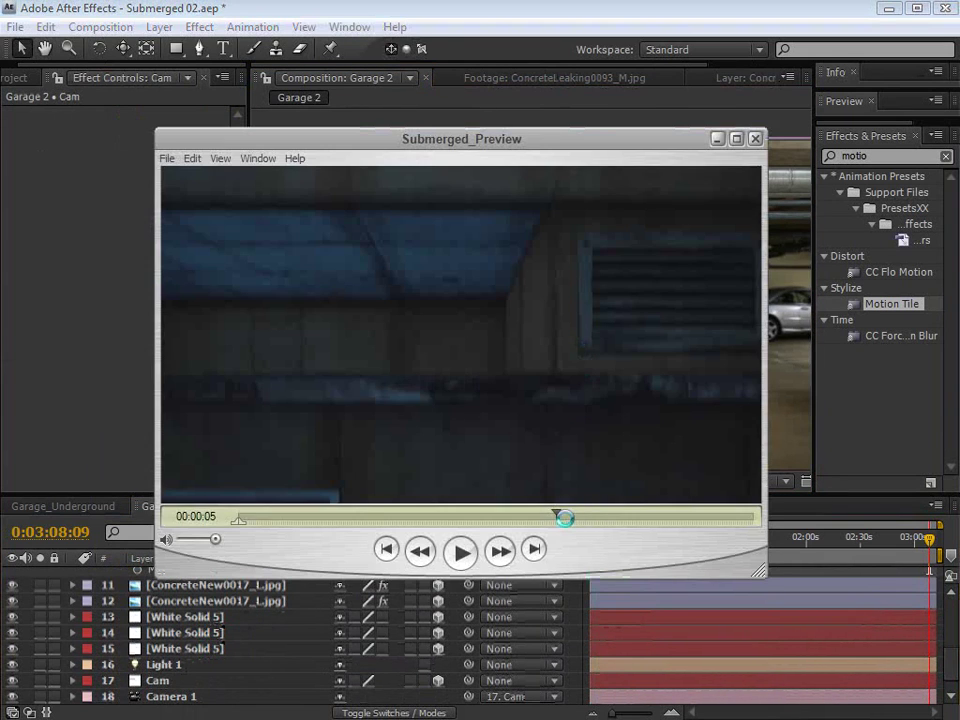
left_click_drag(564, 518, 592, 518)
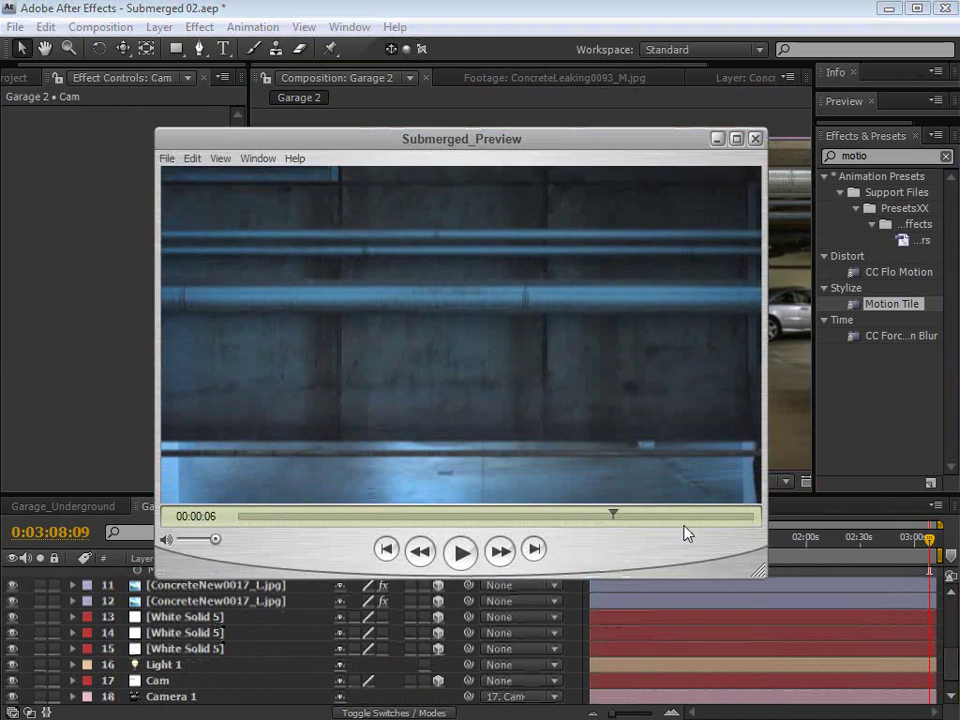
left_click_drag(615, 514, 578, 518)
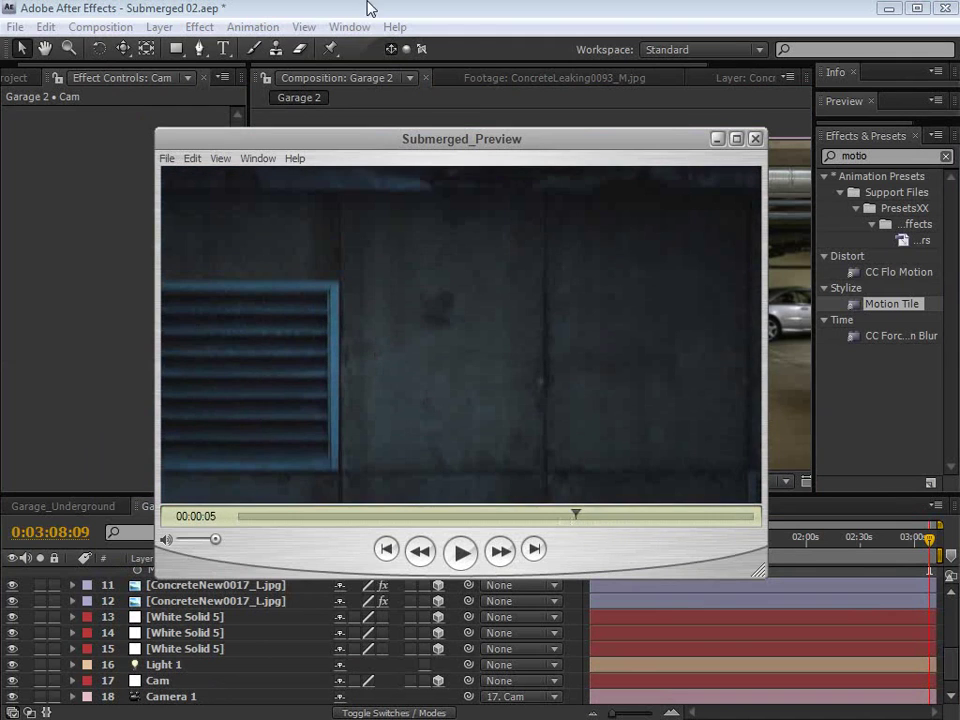
left_click(369, 8)
Step: At 0:01:46:04, duplicate the ConcreteNew0017_L.jpg wall on layer 12 and replace the copy's source with Vents0115_M.jpg from the Cement Wall folder
left_click(10, 78)
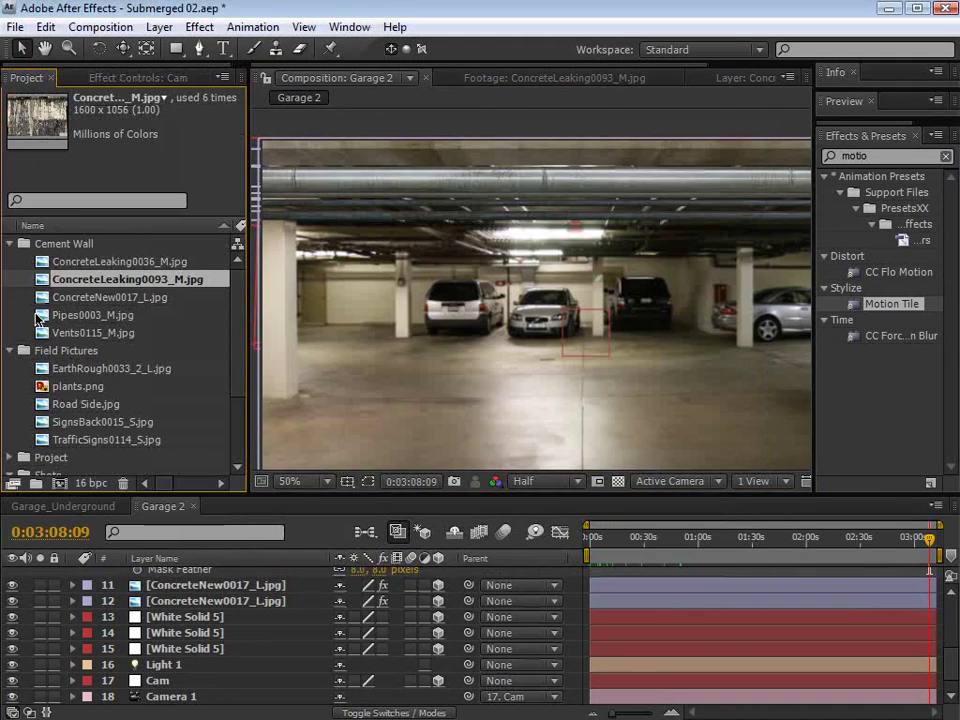
left_click(45, 298)
left_click(45, 315)
left_click(45, 333)
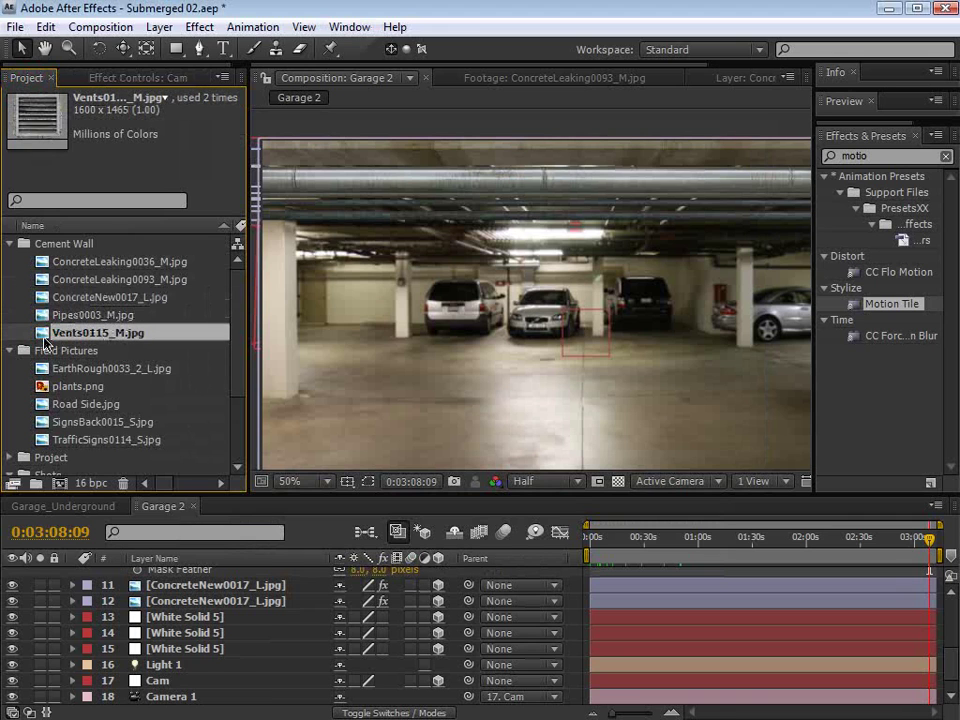
left_click_drag(636, 543, 779, 542)
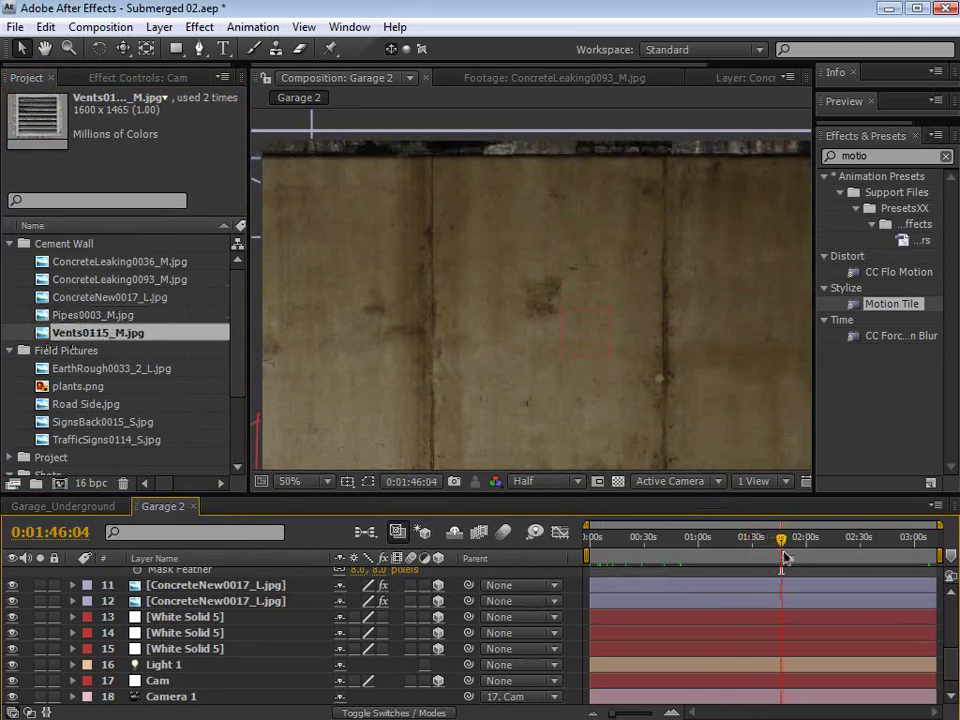
key("comma")
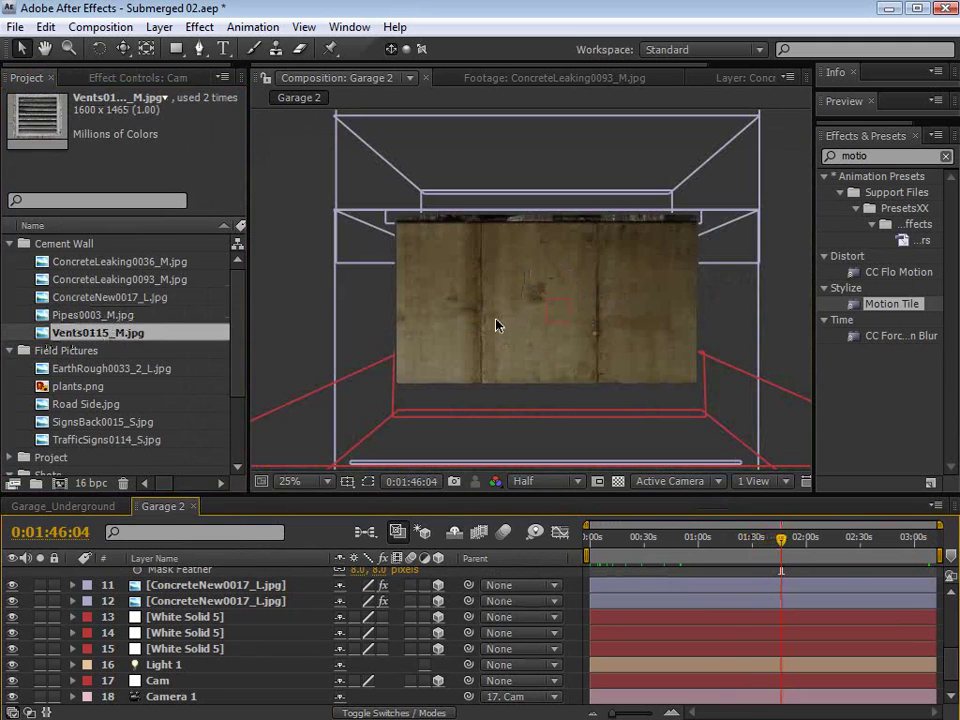
left_click(203, 603)
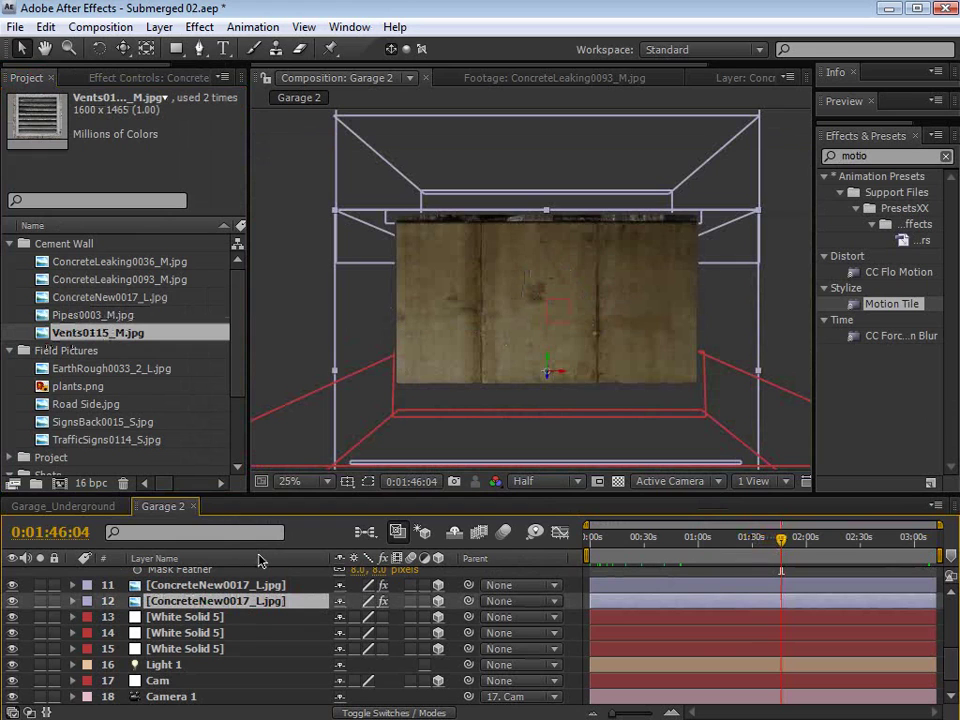
key("ctrl+d")
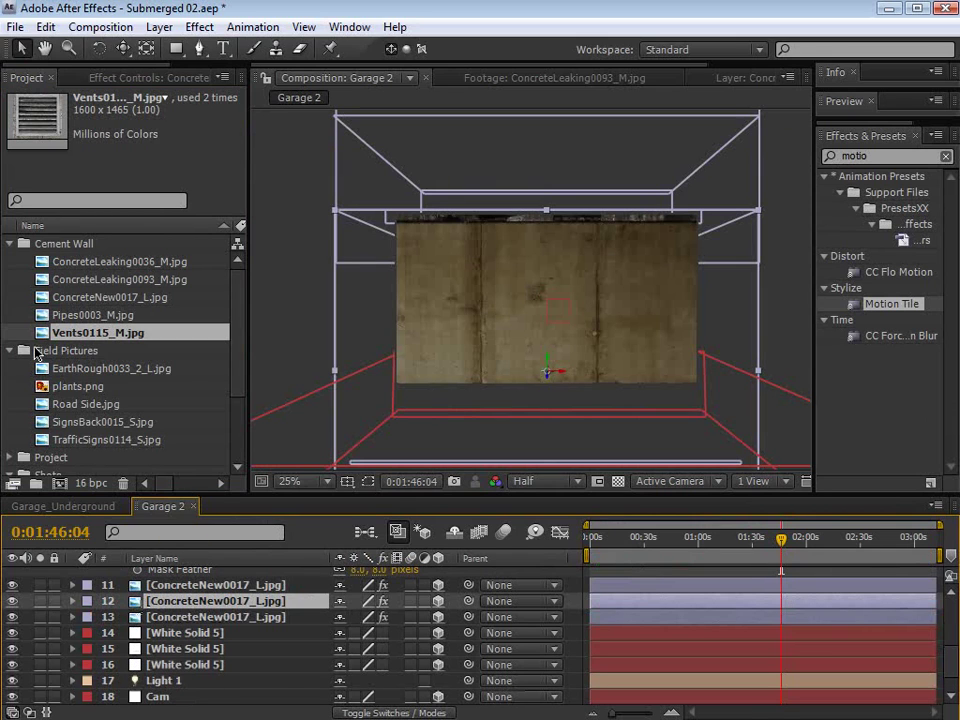
left_click_drag(42, 335, 572, 296)
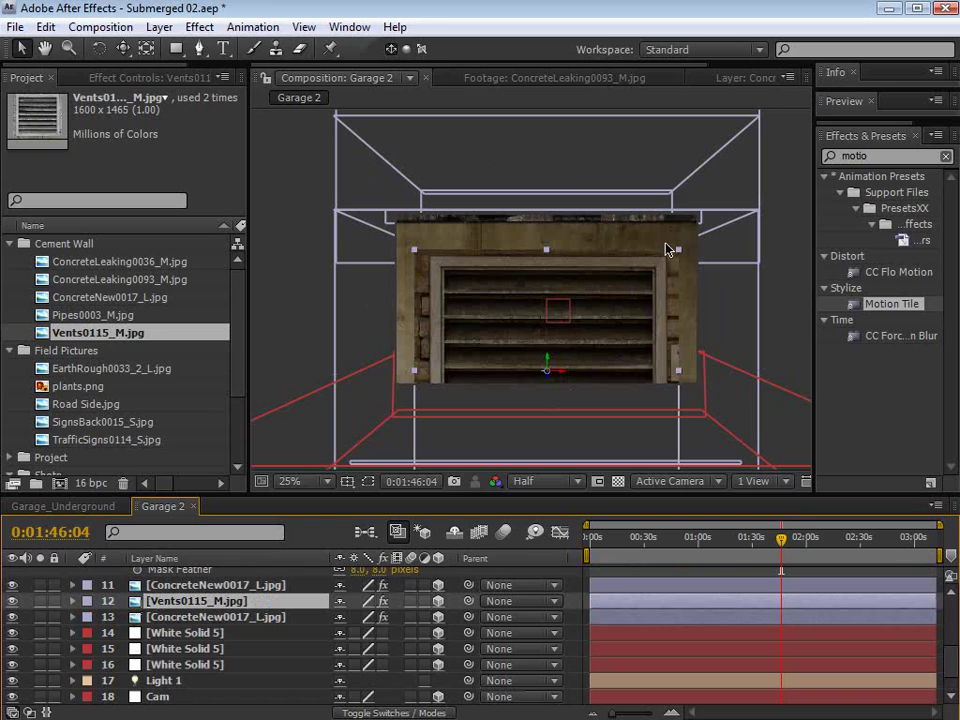
Step: Scale the vent layer down to less than half its size and place it at the left side of the wall, checking it at 0:01:54:12
left_click_drag(677, 249, 604, 317)
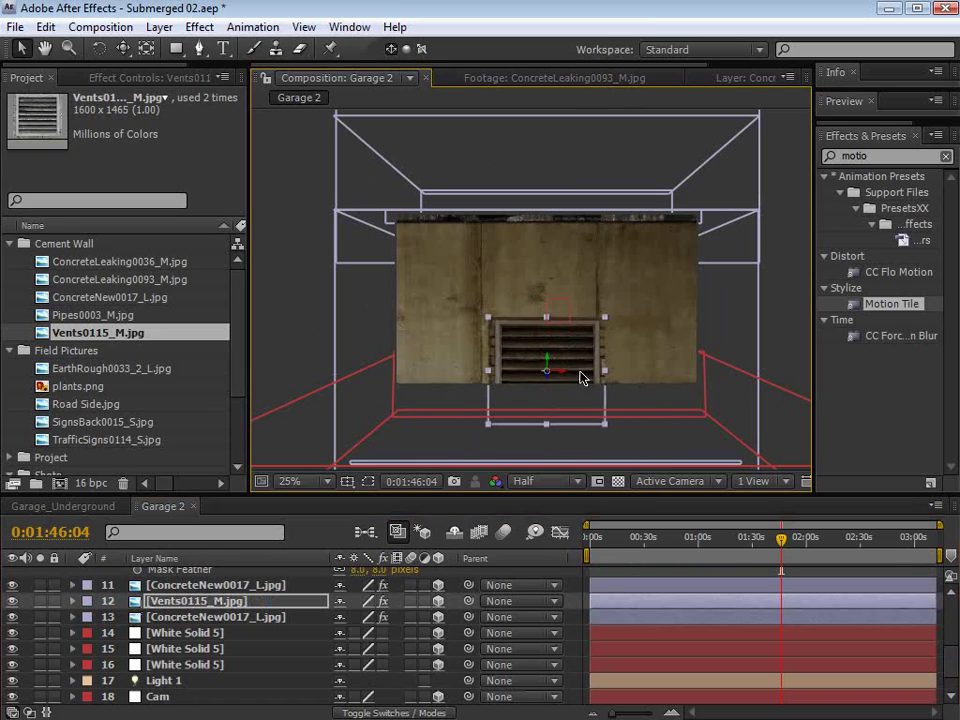
left_click_drag(566, 406, 448, 339)
left_click(788, 541)
left_click_drag(788, 546, 797, 546)
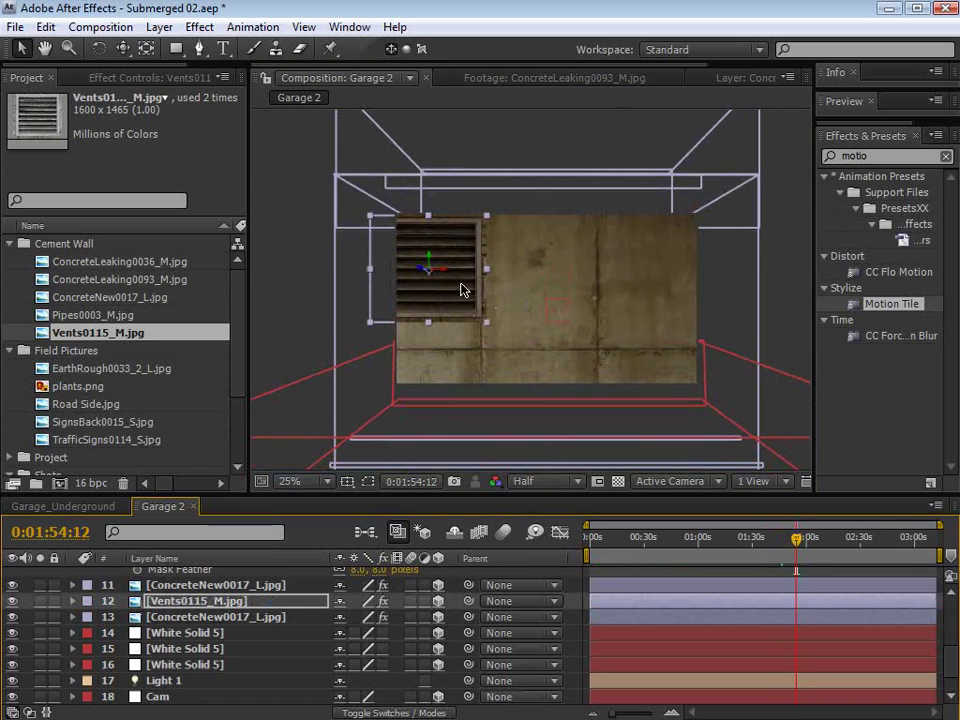
Step: Draw a rectangular mask around the metal frame of the vent to cut off the surrounding brick
left_click(177, 49)
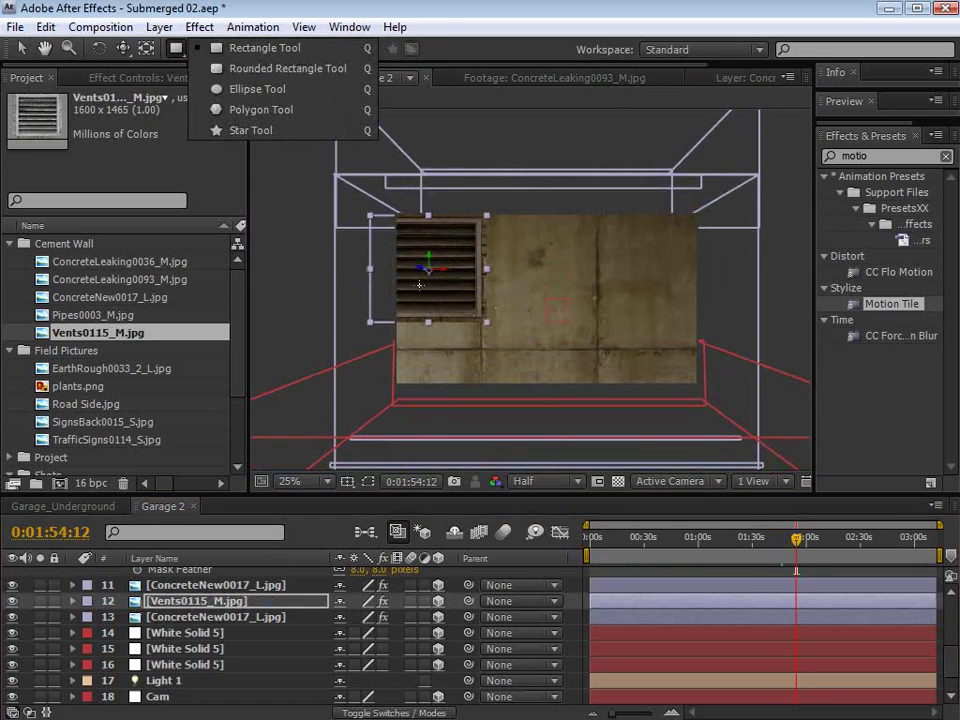
left_click(241, 52)
scroll(450, 298, "up", 2)
key("space")
left_click_drag(380, 288, 664, 375)
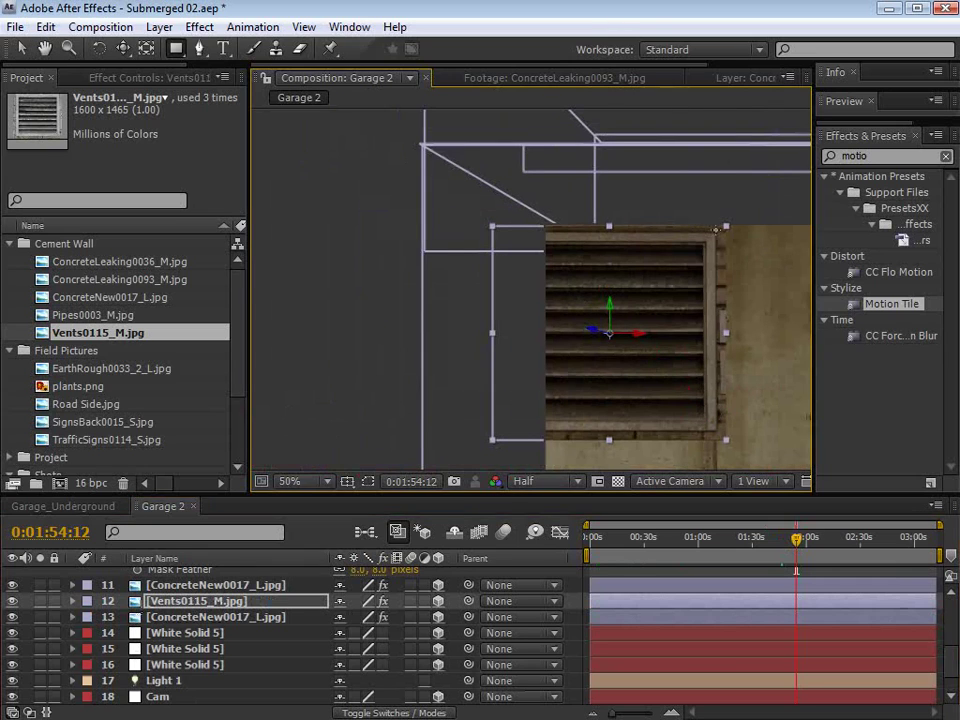
left_click_drag(713, 232, 457, 432)
Step: Set the vent mask's feather to 4 pixels
left_click(704, 612)
left_click(707, 604)
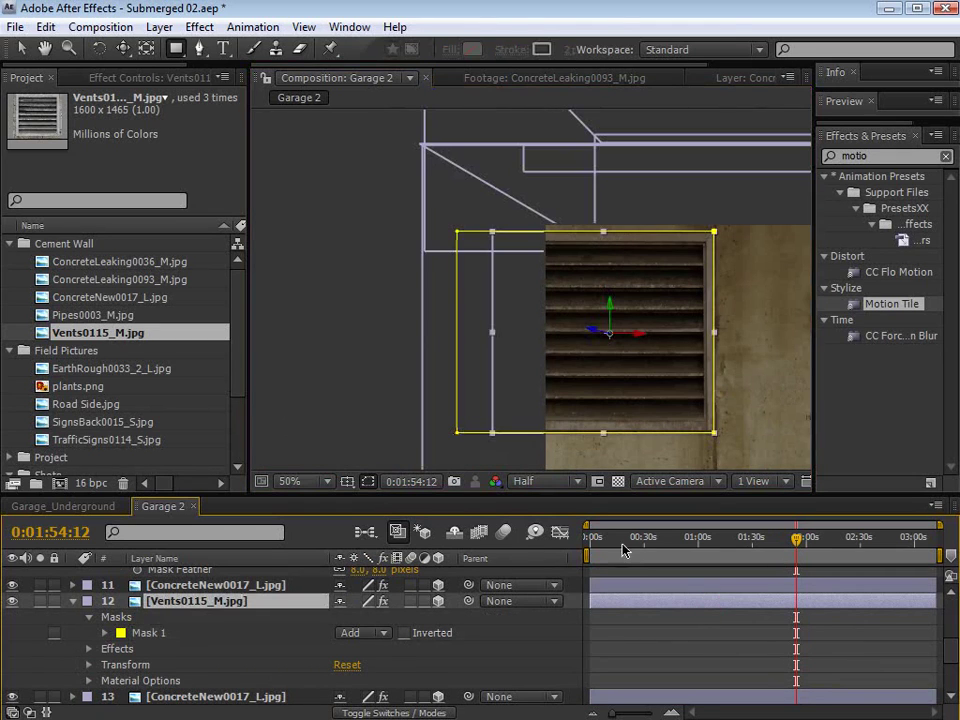
key("f")
left_click(385, 634)
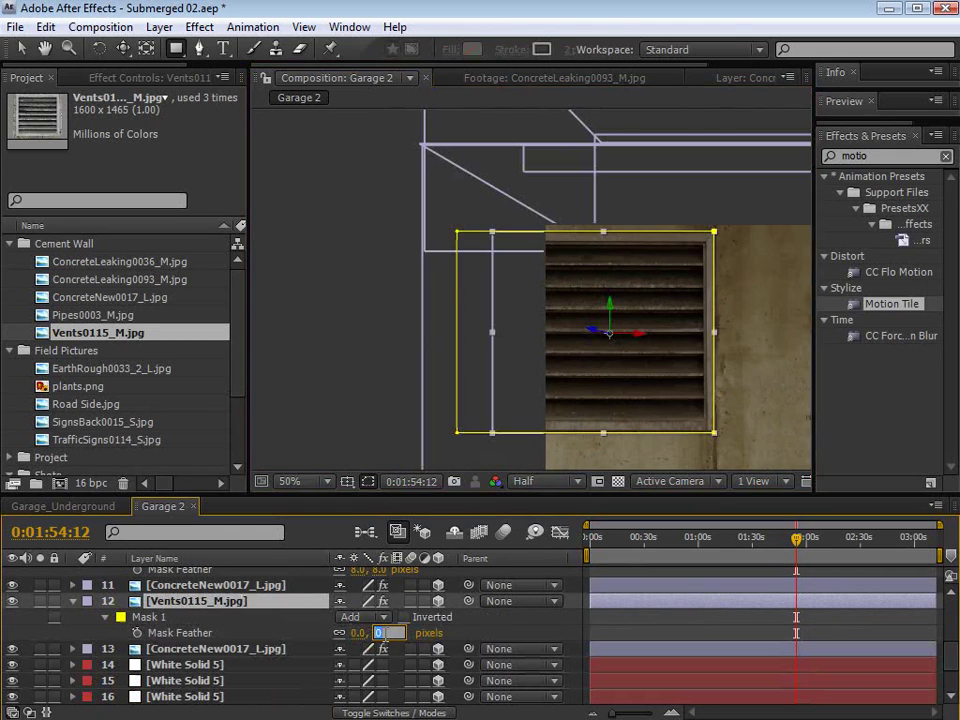
type("4")
key("Return")
left_click(692, 612)
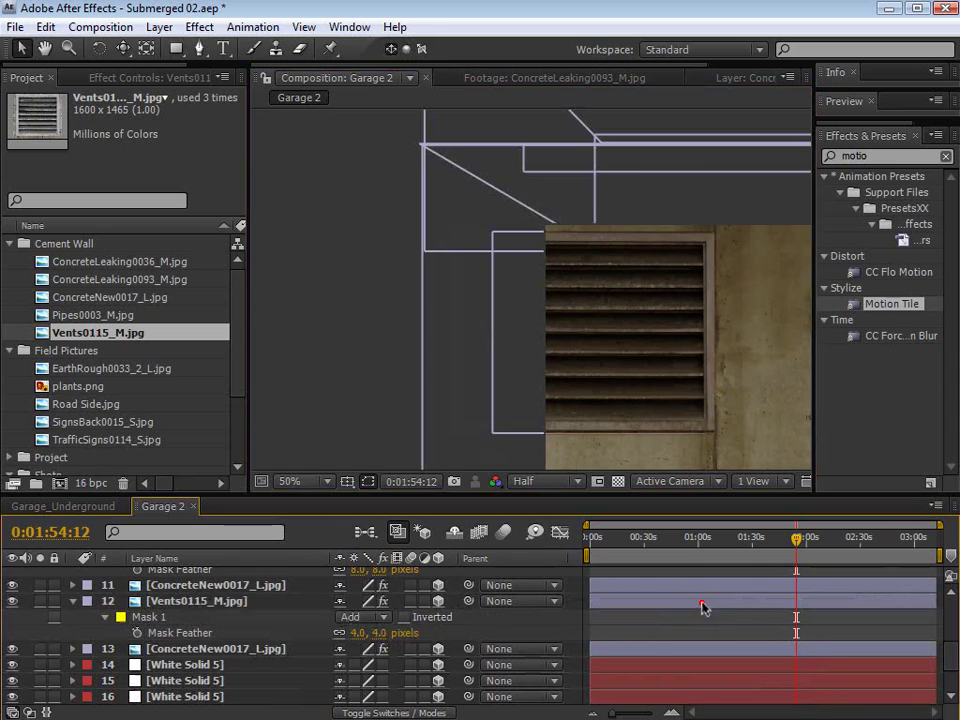
Step: Move the vent down the wall so its lower edge meets the horizontal concrete seam, and inspect it in the enlarged composition view
left_click(704, 608)
left_click_drag(662, 379, 634, 274)
left_click_drag(611, 317, 614, 351)
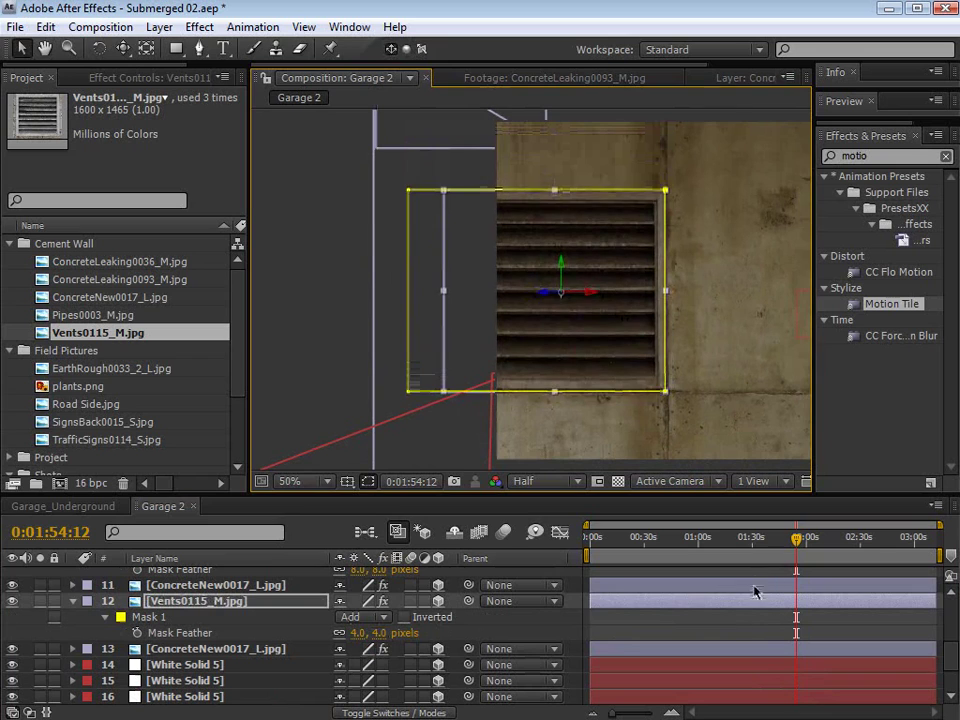
left_click(752, 627)
key("grave")
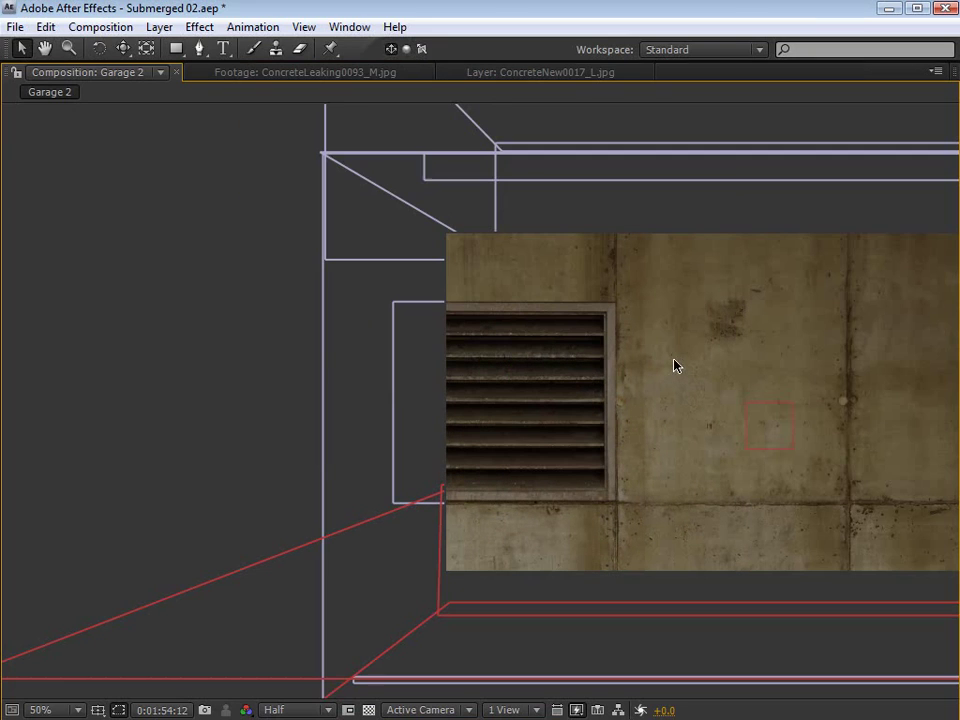
Step: Review the garage shot with the added vent at 0:00:45:07 and 0:02:36:03, and save the project
left_click(401, 392)
left_click(247, 375)
key("grave")
scroll(634, 319, "down", 2)
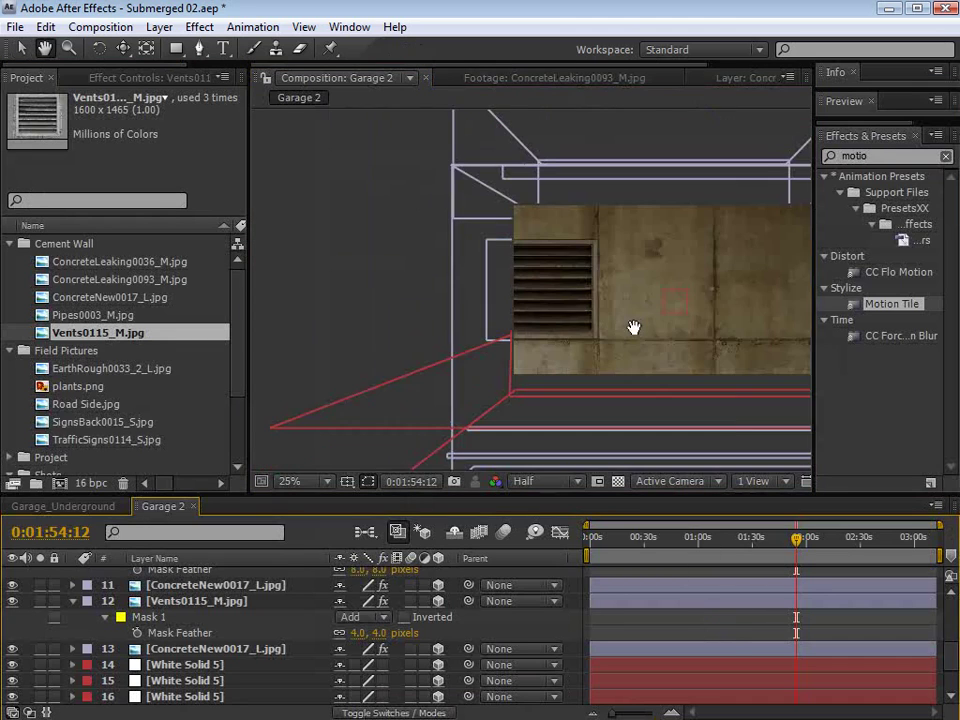
left_click_drag(634, 319, 524, 323)
left_click_drag(796, 540, 671, 612)
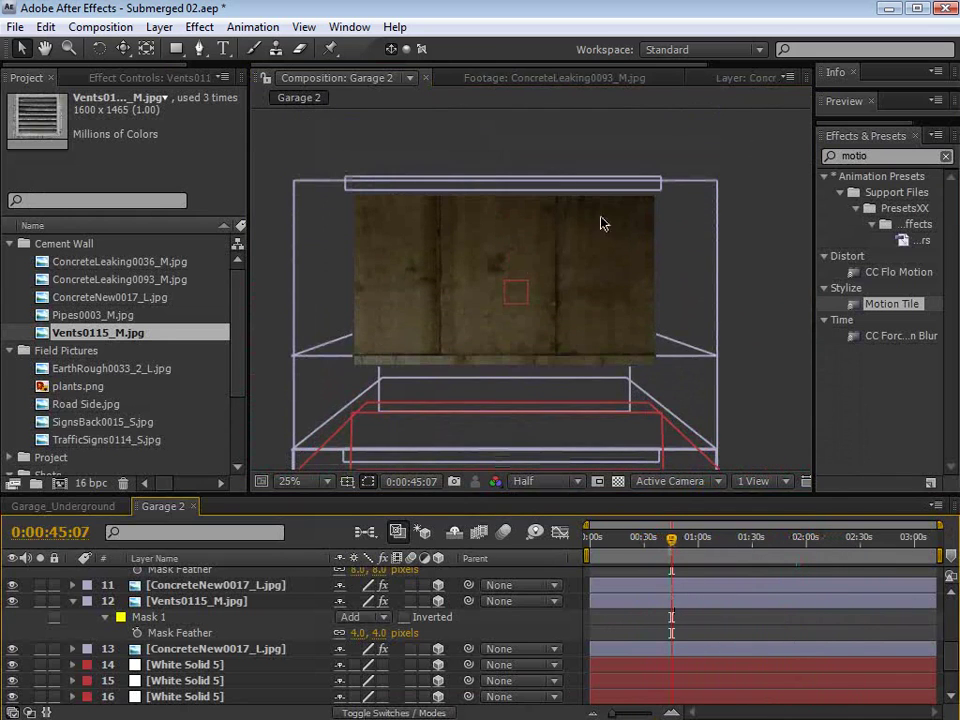
key("ctrl+s")
left_click_drag(706, 550, 870, 582)
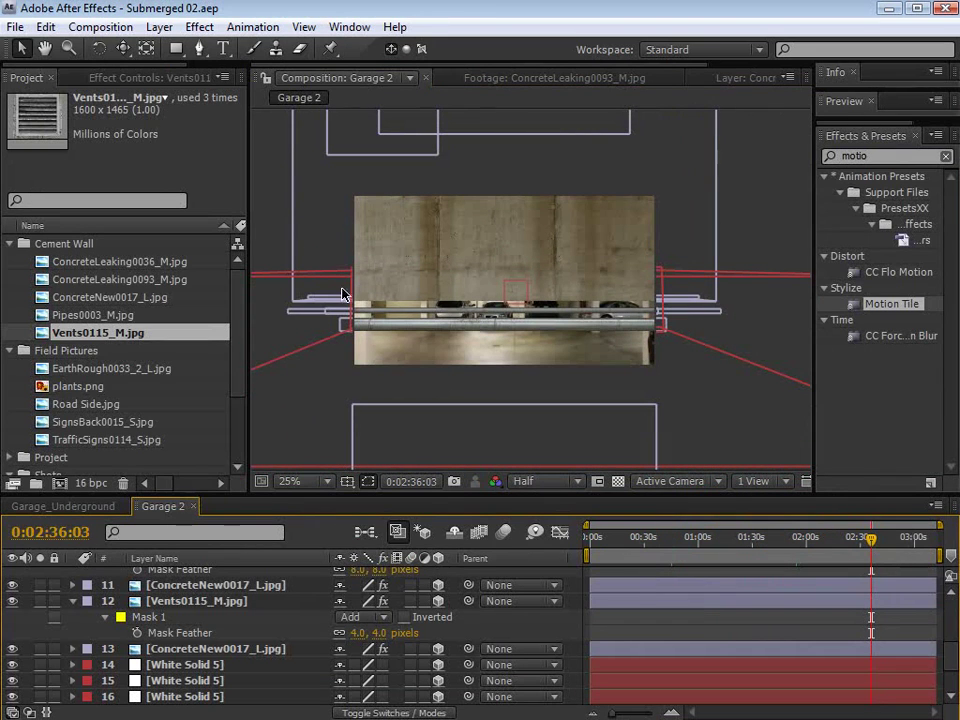
Step: Create a new composition from the Field.jpg footage in the Shots folder
scroll(235, 360, "down", 3)
left_click(42, 409)
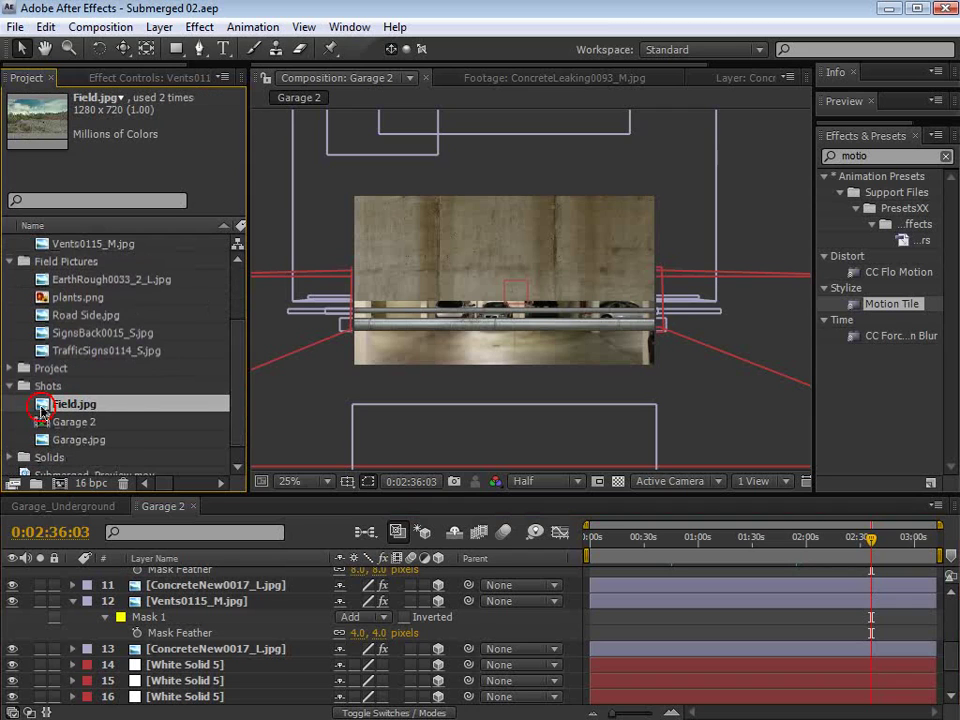
left_click_drag(142, 403, 60, 483)
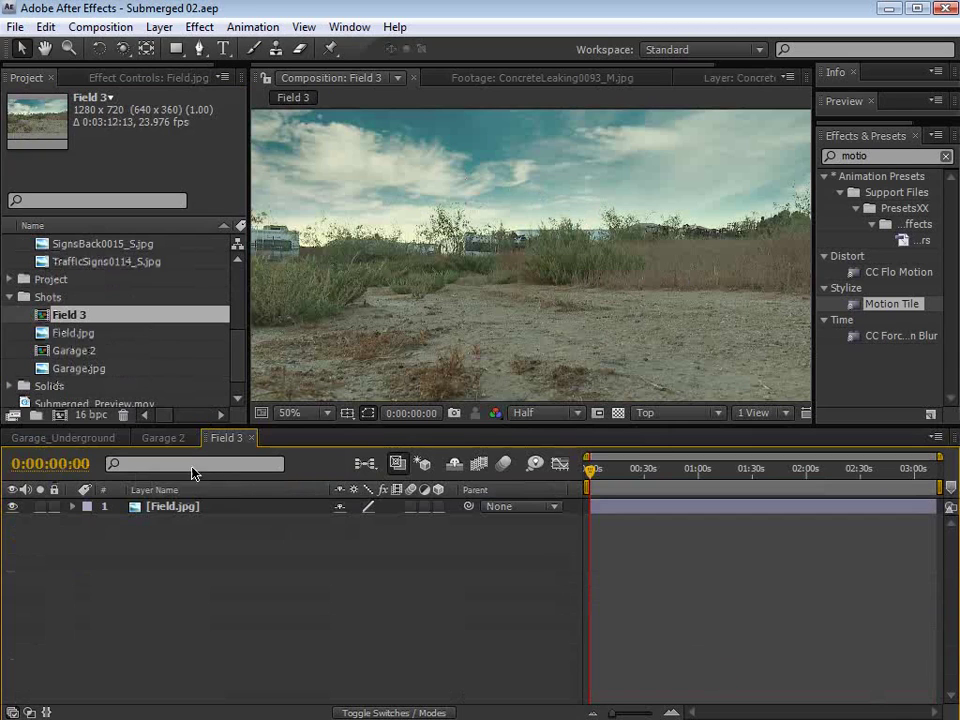
Step: Add a camera to the Field 3 composition with its default settings
left_click(175, 507)
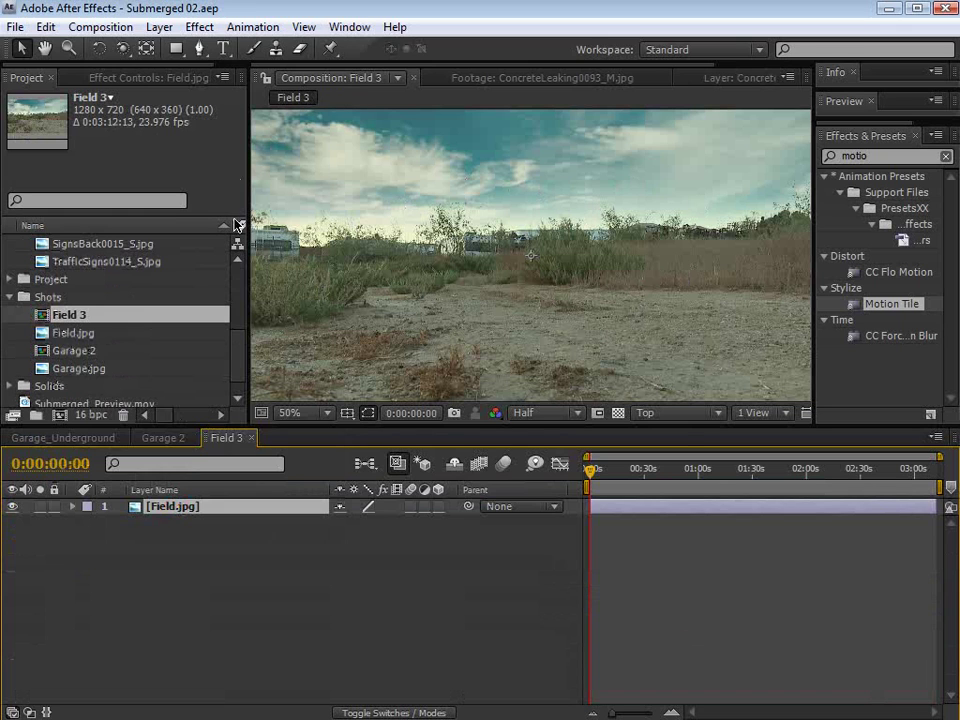
left_click(160, 27)
left_click(163, 47)
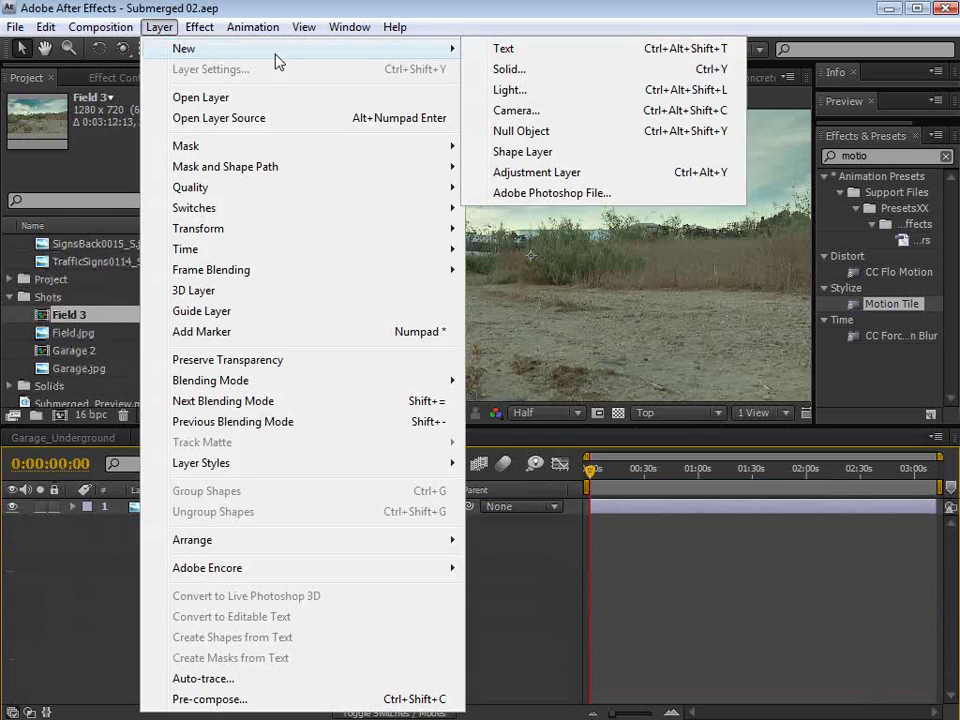
left_click(529, 109)
left_click(529, 650)
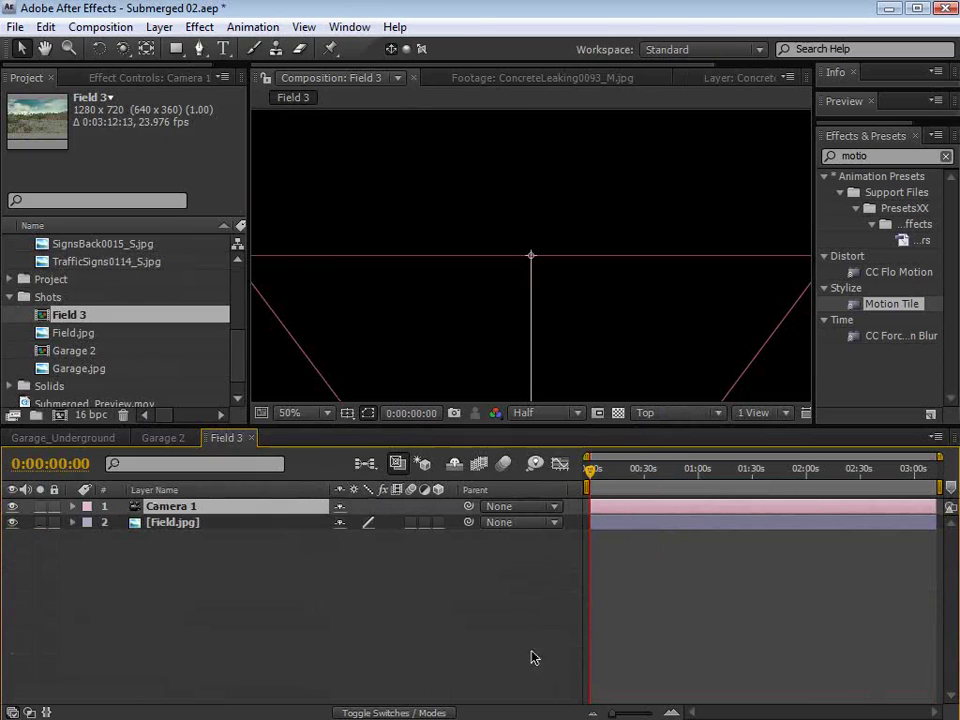
Step: Add a shadow-casting spot light with 100% intensity and a 180° cone angle, and show the scene through the active camera
left_click(160, 27)
mouse_move(175, 48)
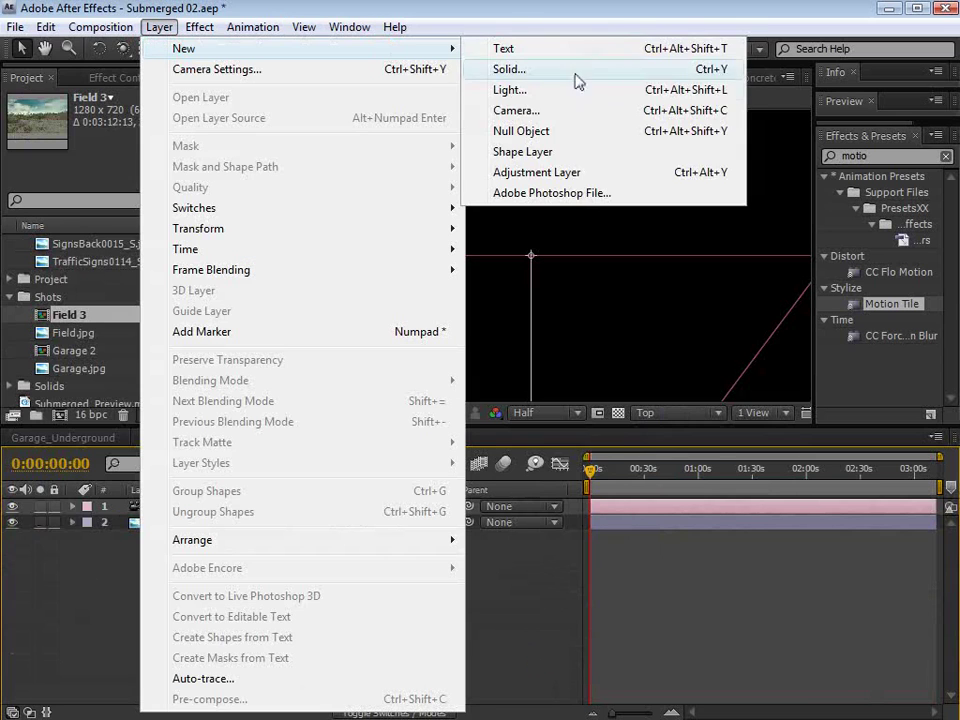
left_click(512, 90)
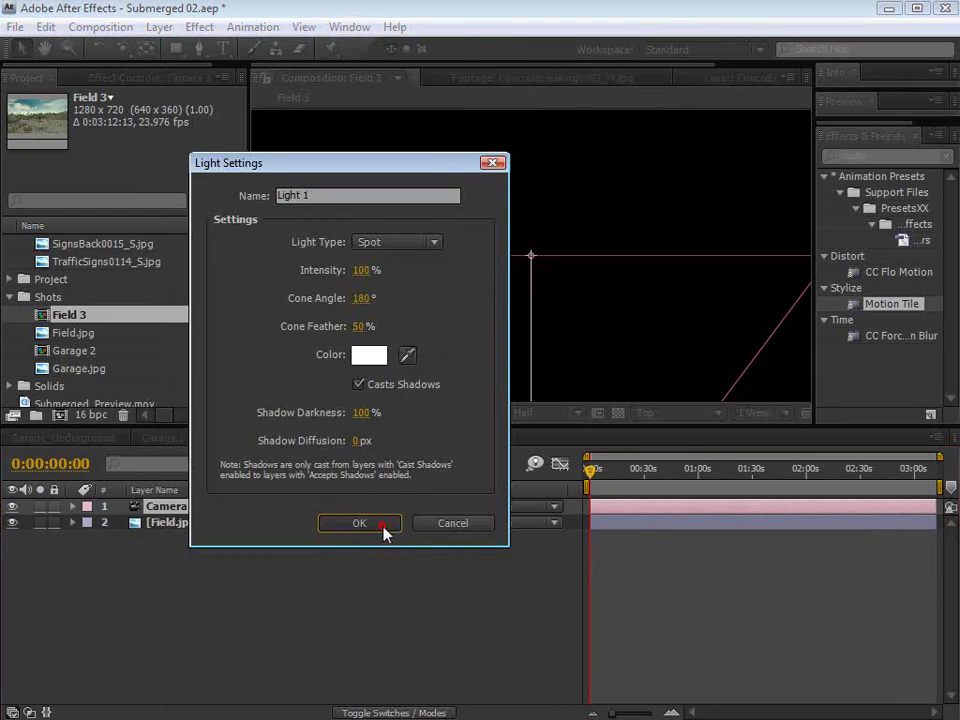
left_click(384, 525)
left_click(656, 413)
left_click(664, 436)
key("comma")
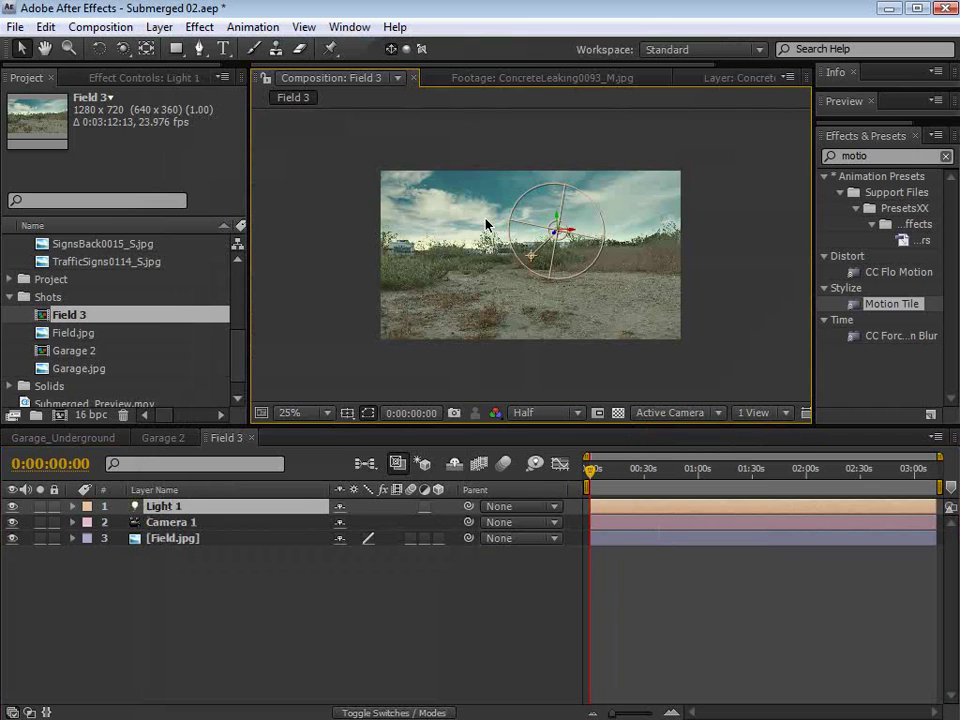
Step: Add a white solid of 1280 by 720 pixels to the field composition
left_click(160, 27)
mouse_move(167, 49)
left_click(476, 66)
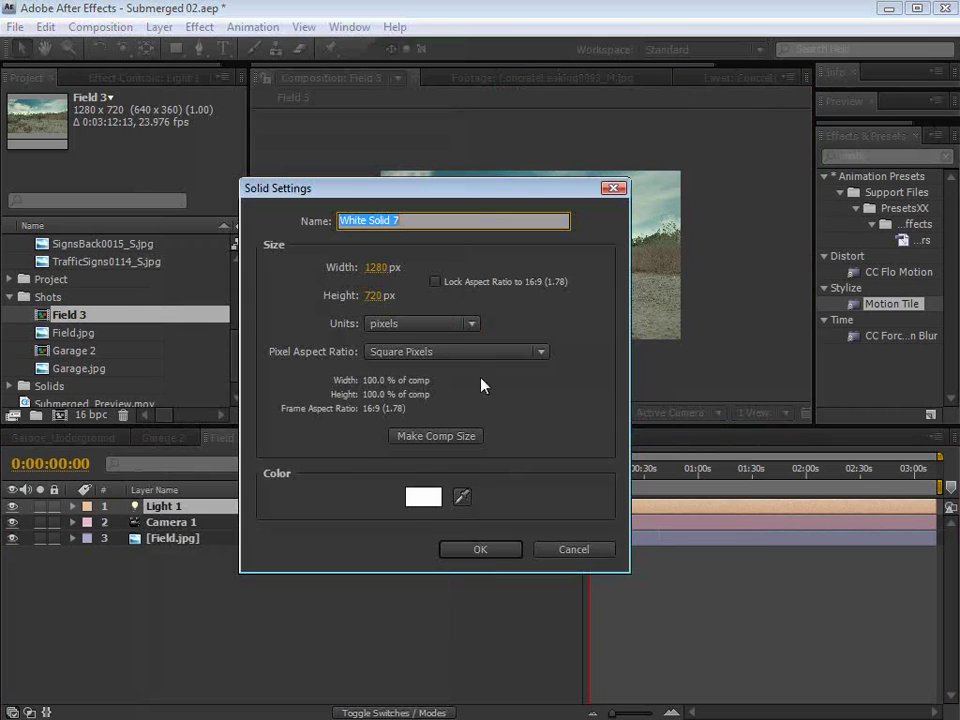
left_click(481, 551)
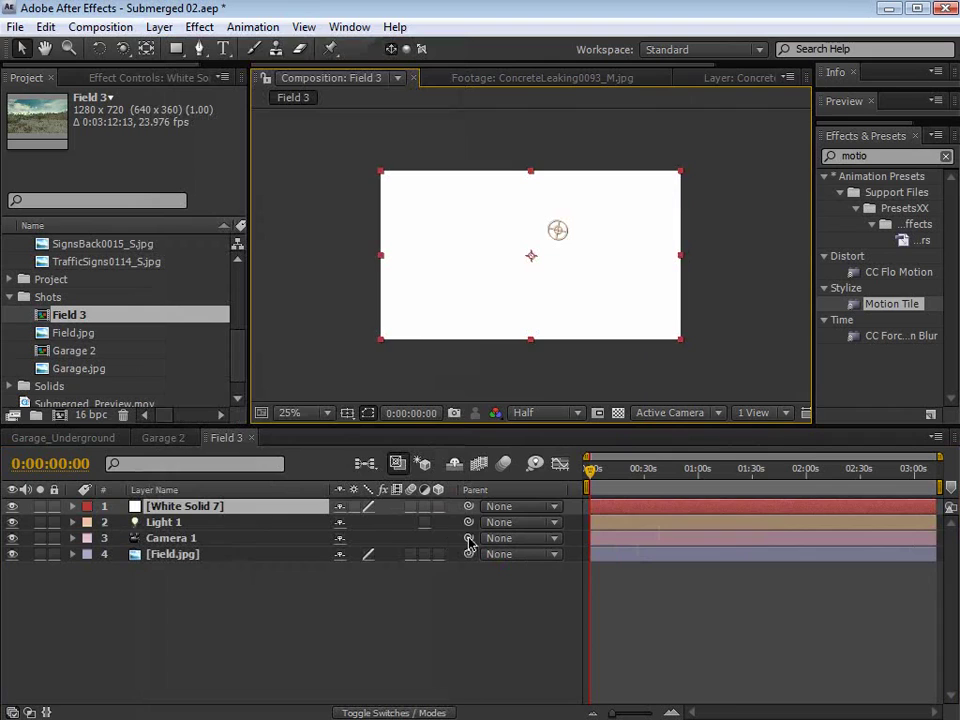
Step: Copy the camera's position onto Light 1 so that the light sits exactly at the camera
left_click(170, 543)
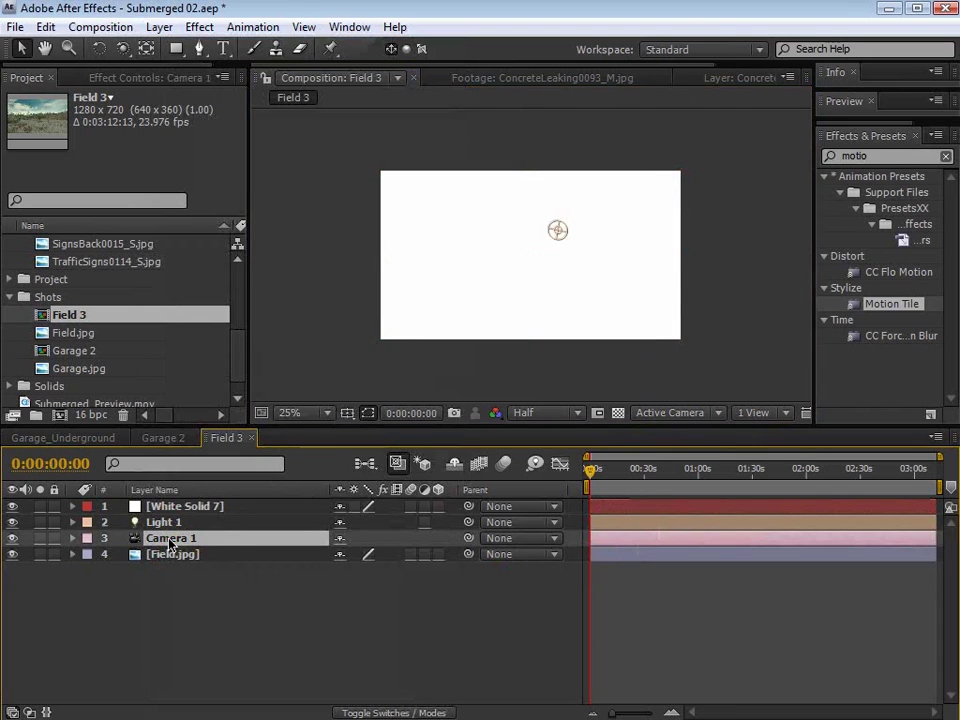
key("p")
left_click(164, 522)
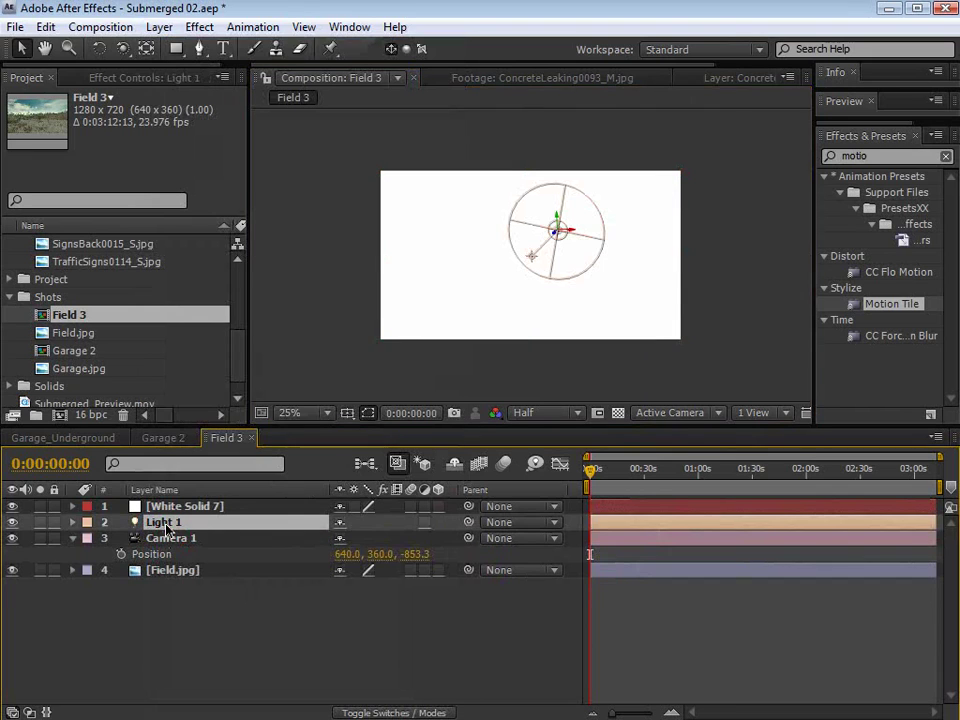
key("p")
left_click(167, 570)
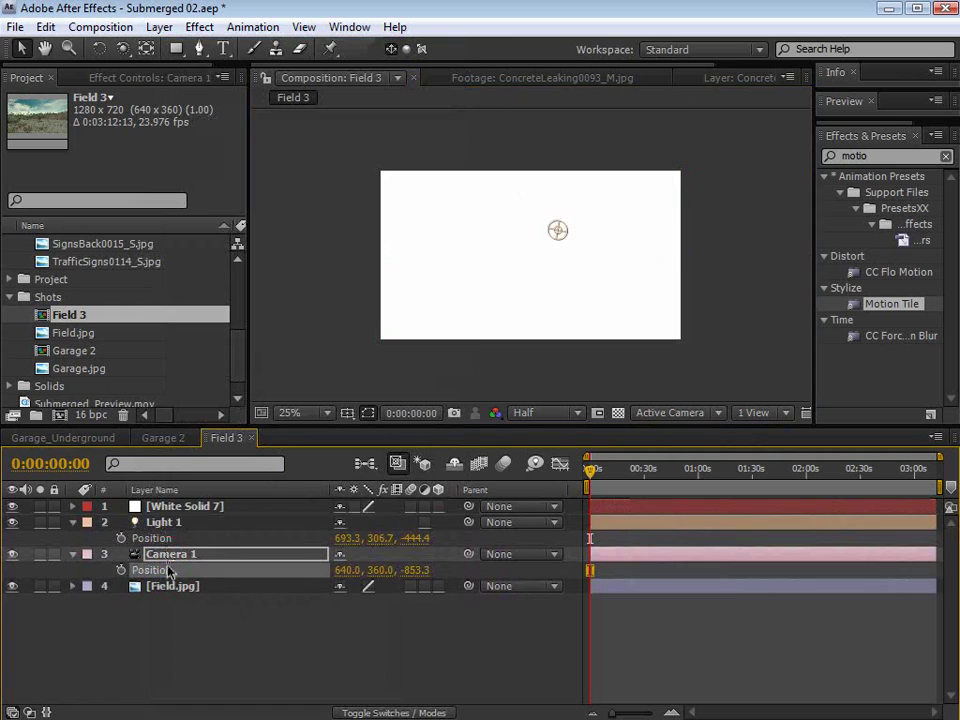
left_click(160, 538)
key("ctrl+v")
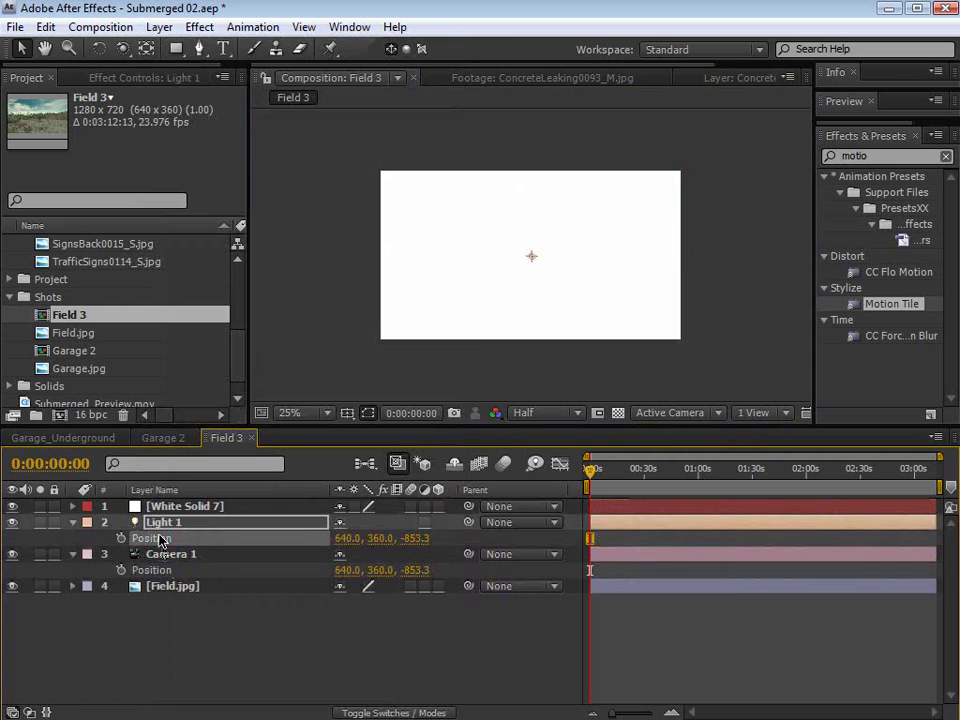
left_click(184, 621)
Step: Make the white solid a 3D layer and apply the Grid effect to it
left_click(189, 507)
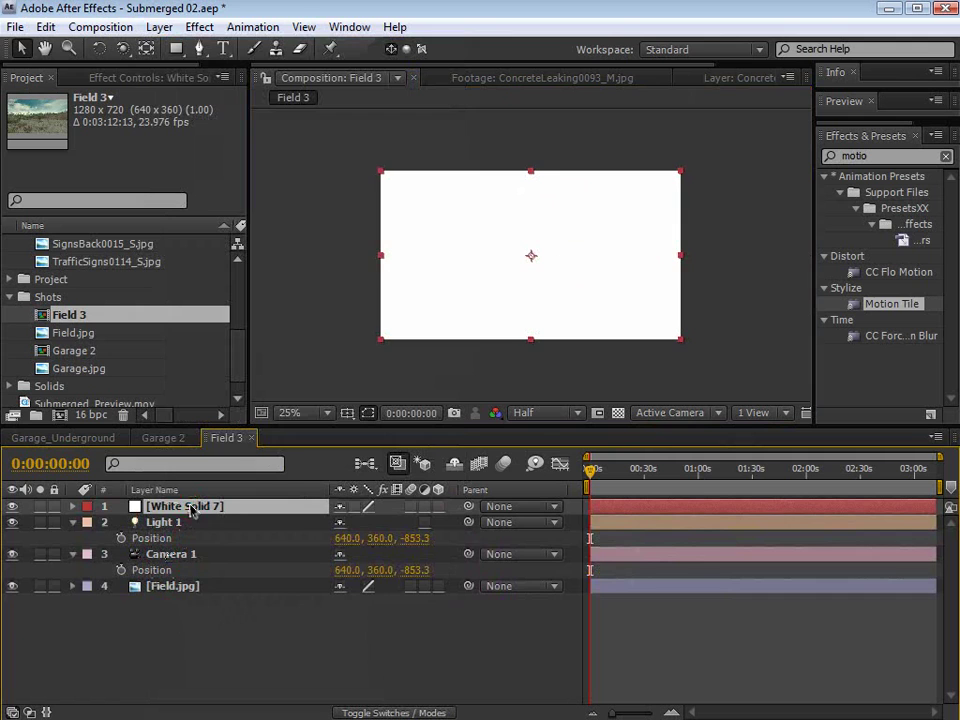
left_click(199, 27)
mouse_move(300, 324)
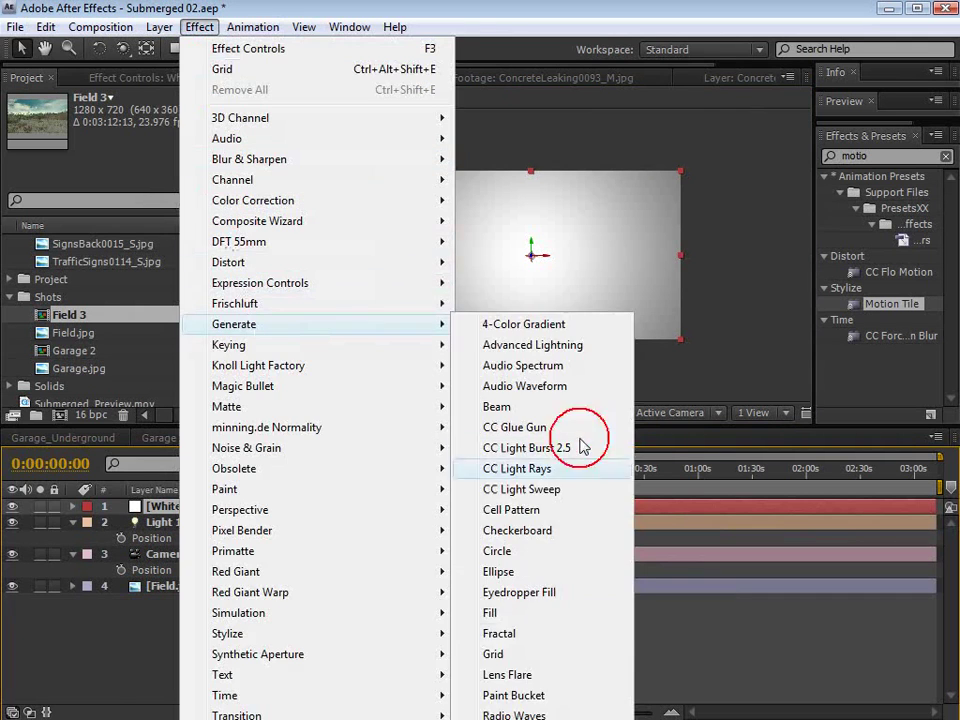
left_click(500, 654)
Step: Rotate the grid solid flat as a floor plane and lower it onto the dirt ground of the field
key("w")
scroll(546, 257, "up", 2)
left_click_drag(550, 256, 546, 338)
key("v")
key("w")
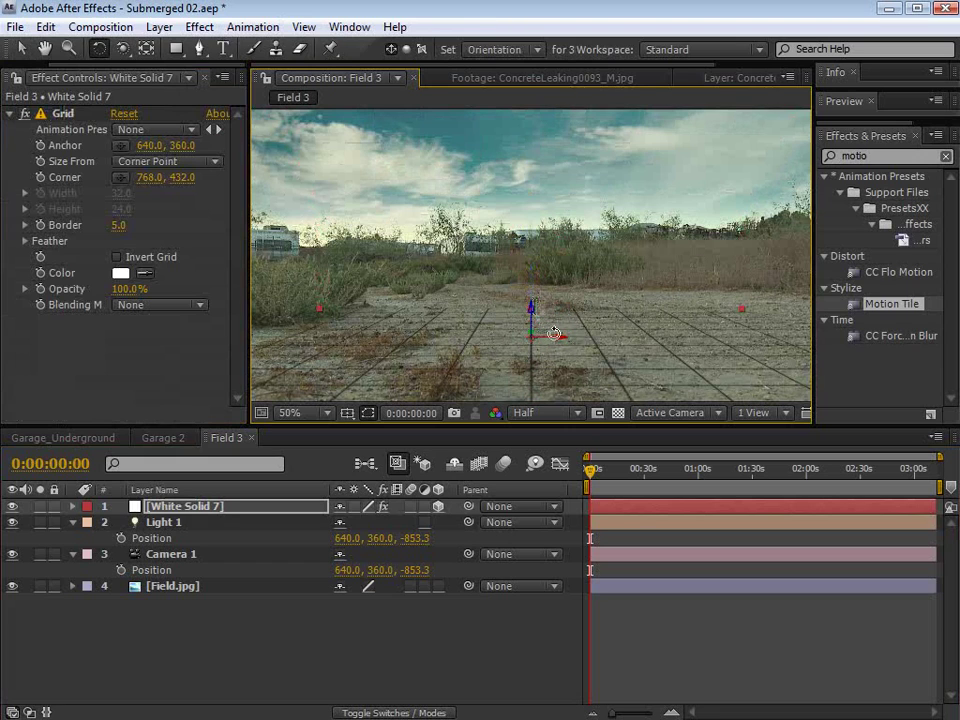
key("v")
scroll(620, 300, "down", 2)
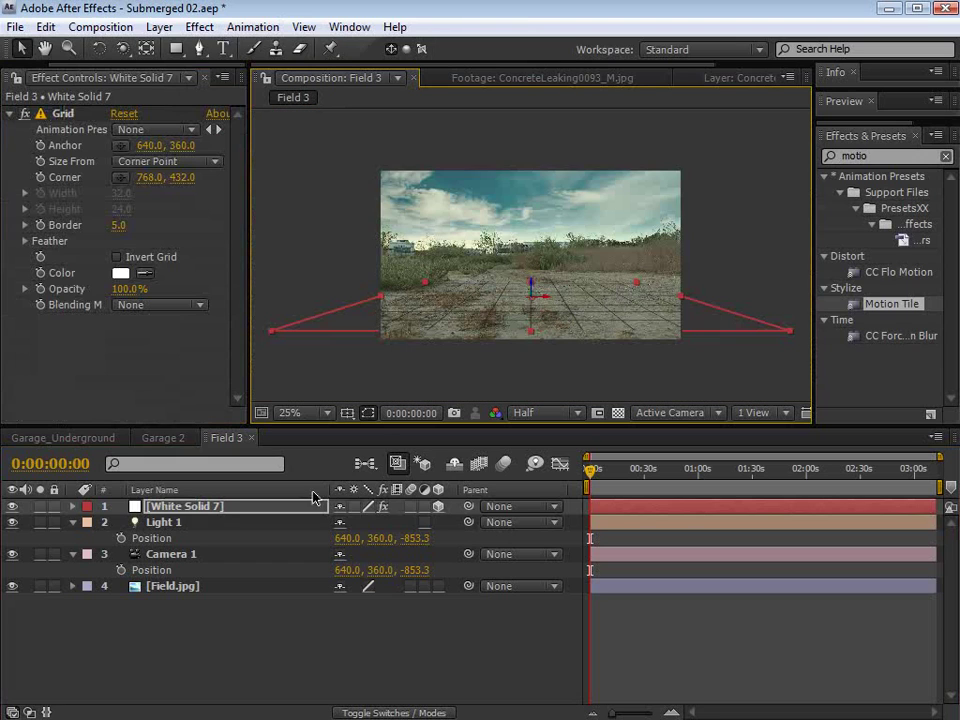
Step: Enlarge the floor grid and raise it slightly so it follows the perspective of the dirt ground
left_click_drag(637, 284, 692, 283)
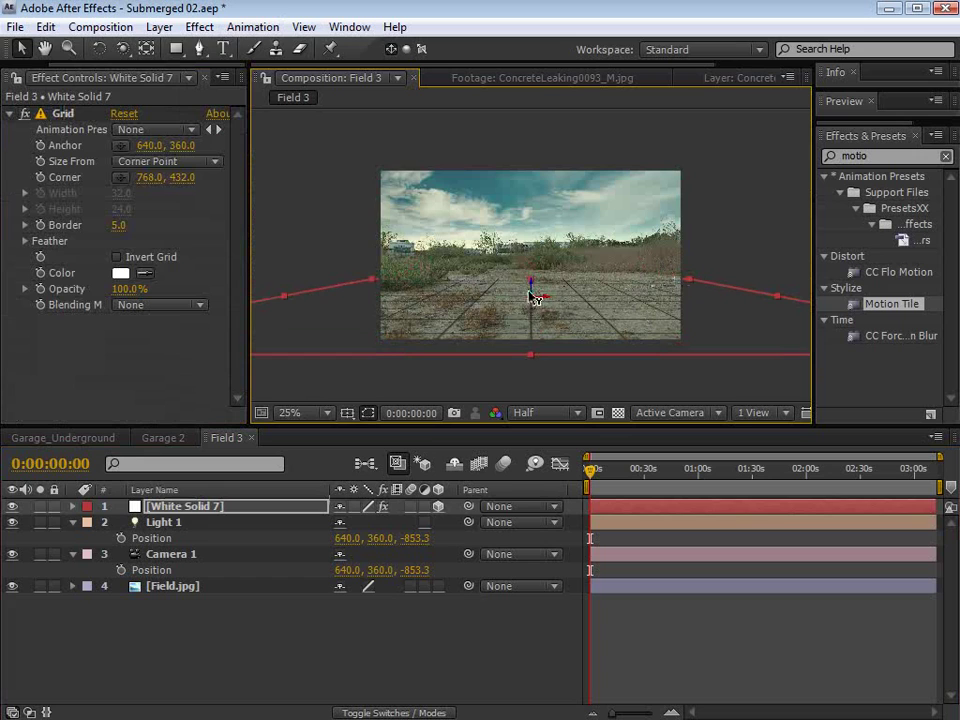
left_click_drag(533, 296, 594, 270)
scroll(533, 345, "up", 2)
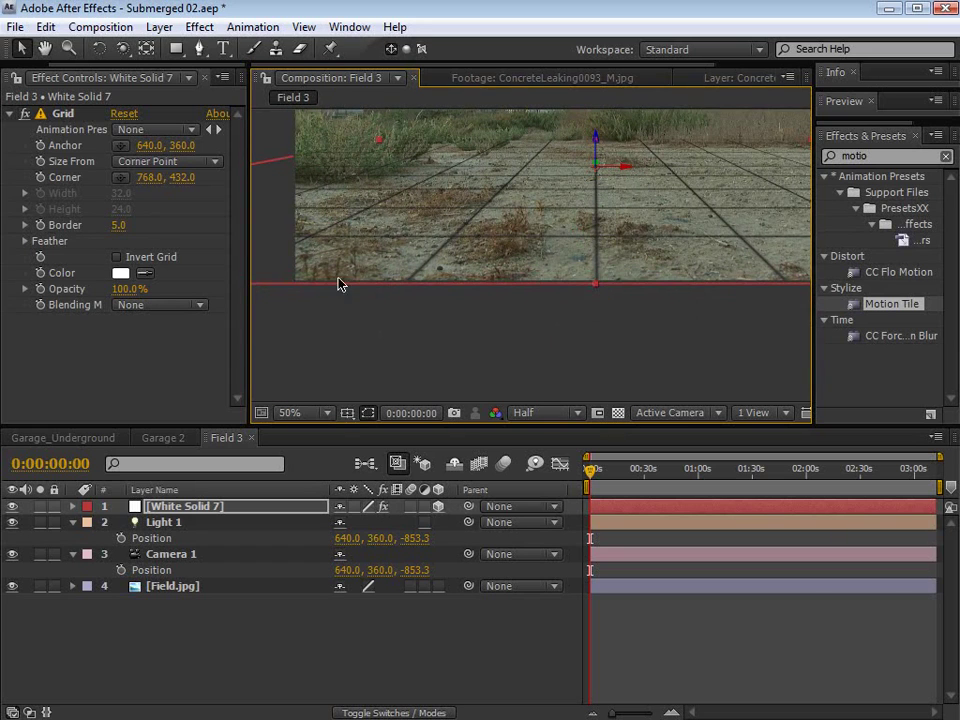
left_click_drag(641, 163, 568, 302)
scroll(463, 328, "down", 2)
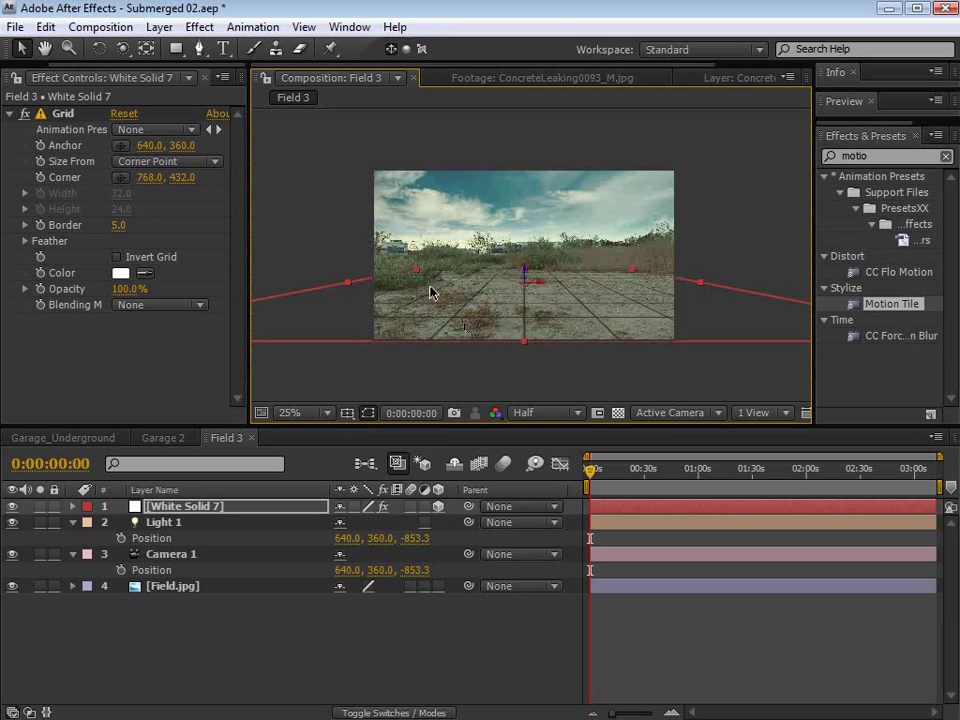
Step: Duplicate the floor grid solid and rotate the copy upright to form a back wall
key("ctrl+d")
key("w")
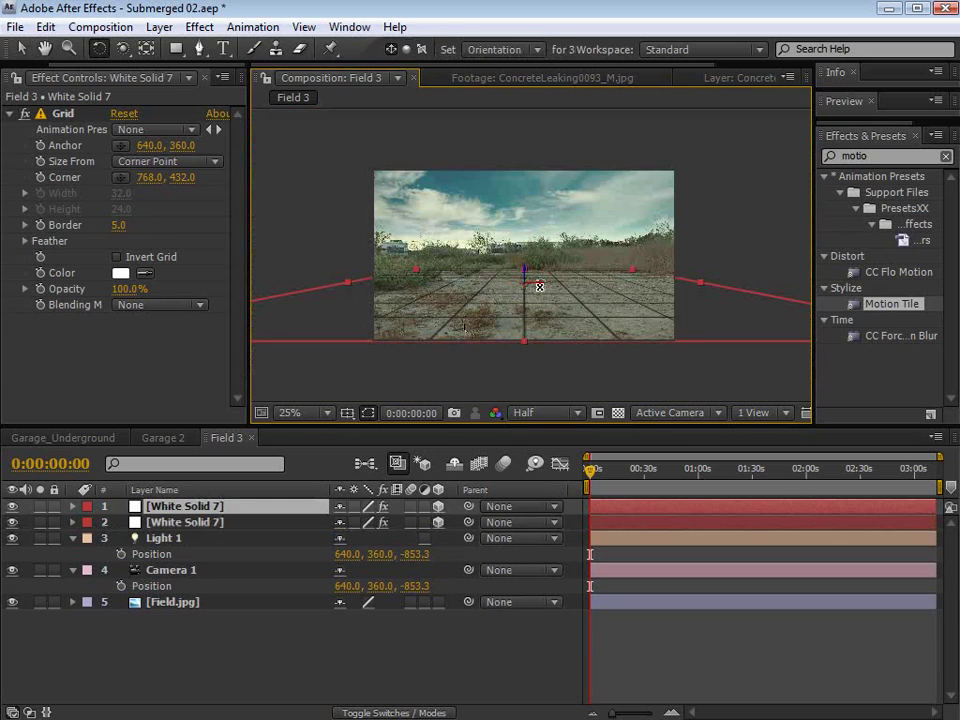
mouse_move(539, 284)
left_mouse_down()
mouse_move(575, 286)
mouse_move(537, 282)
left_mouse_up()
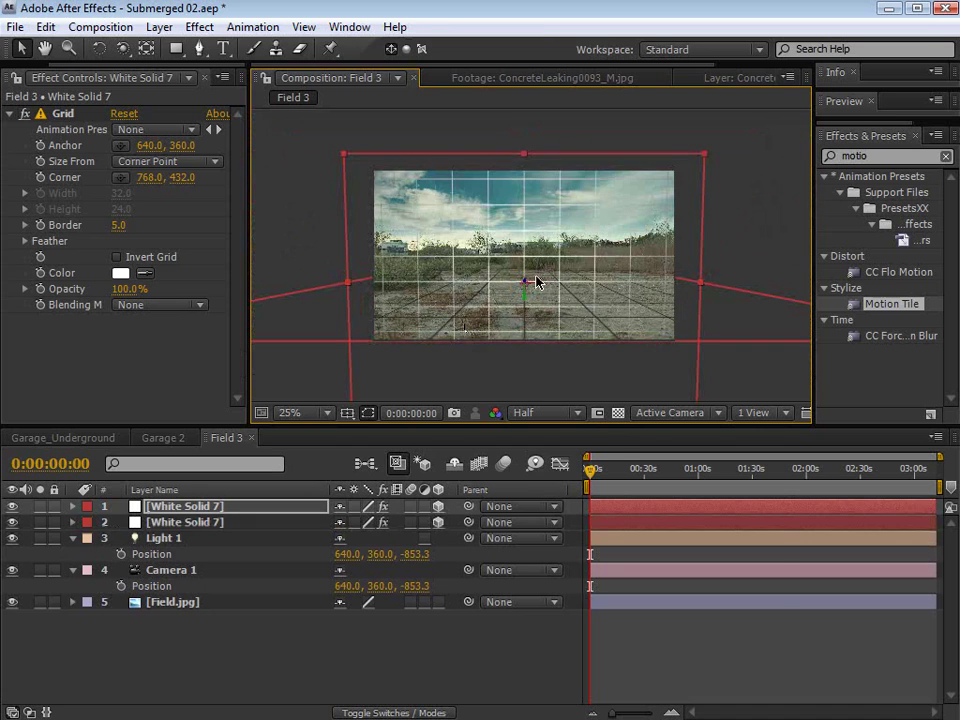
Step: Move the upright grid back to the far edge of the floor grid using the Top view, and return to the Active Camera view
left_click(658, 415)
left_click(676, 533)
scroll(500, 264, "down", 1)
key("space")
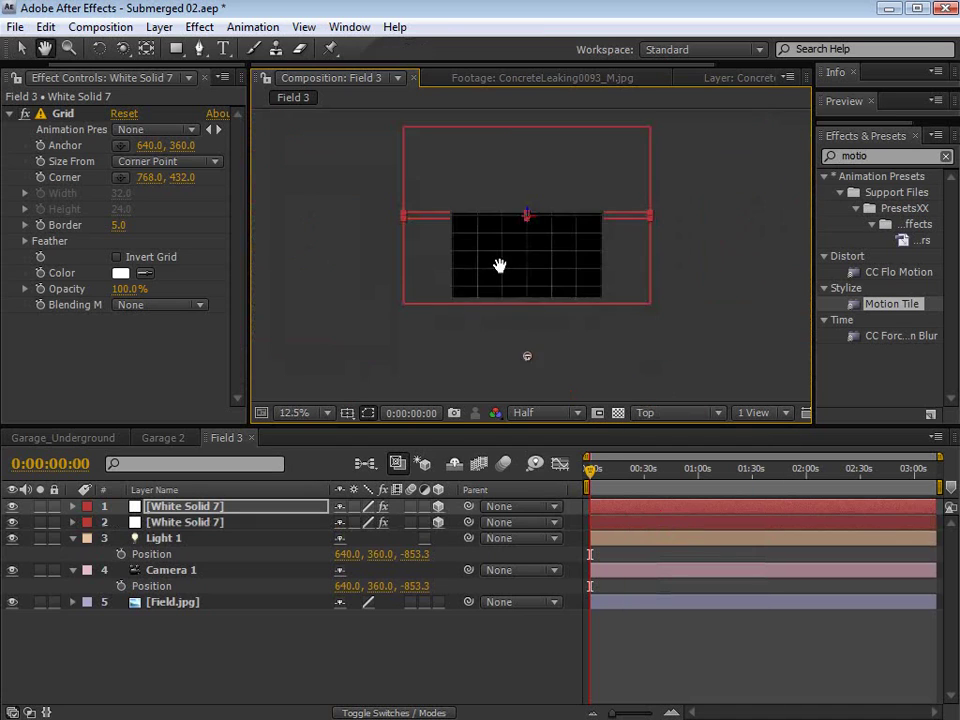
left_click_drag(500, 264, 482, 319)
left_click_drag(533, 275, 534, 186)
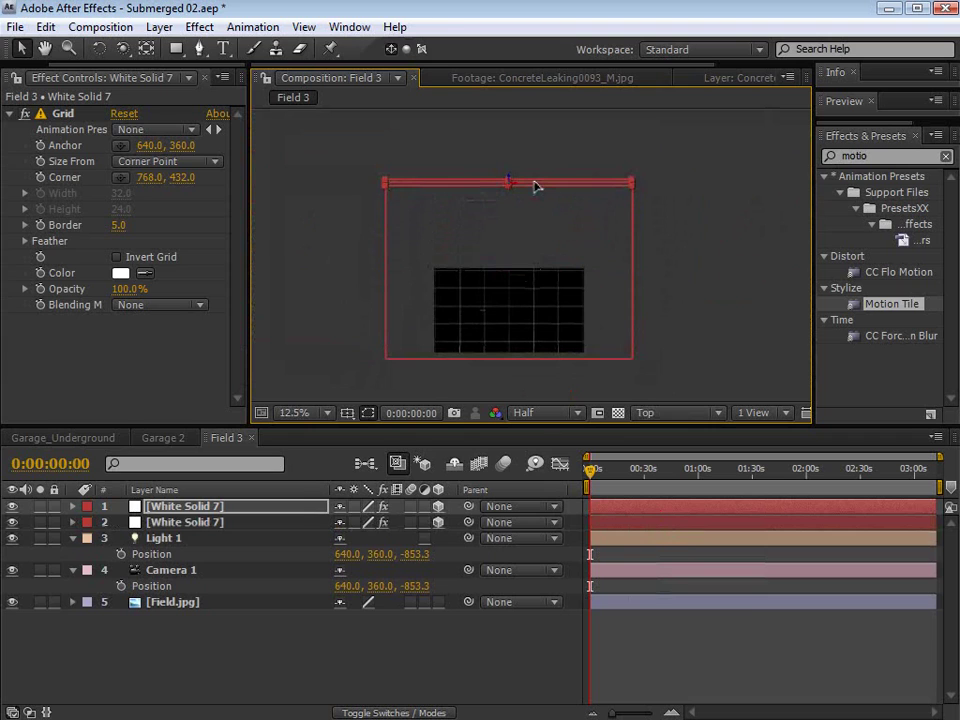
left_click(676, 413)
left_click(678, 435)
scroll(521, 358, "up", 2)
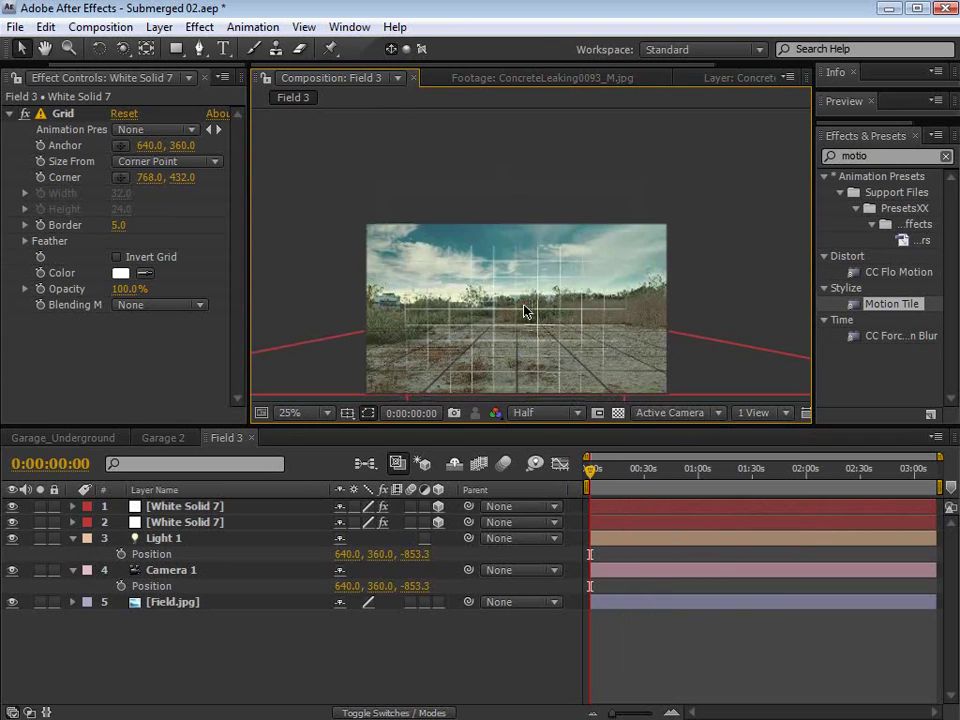
Step: Raise and enlarge the upright grid to cover the sky, and widen the floor grid across the field
left_click_drag(520, 341, 512, 238)
left_click_drag(630, 283, 692, 283)
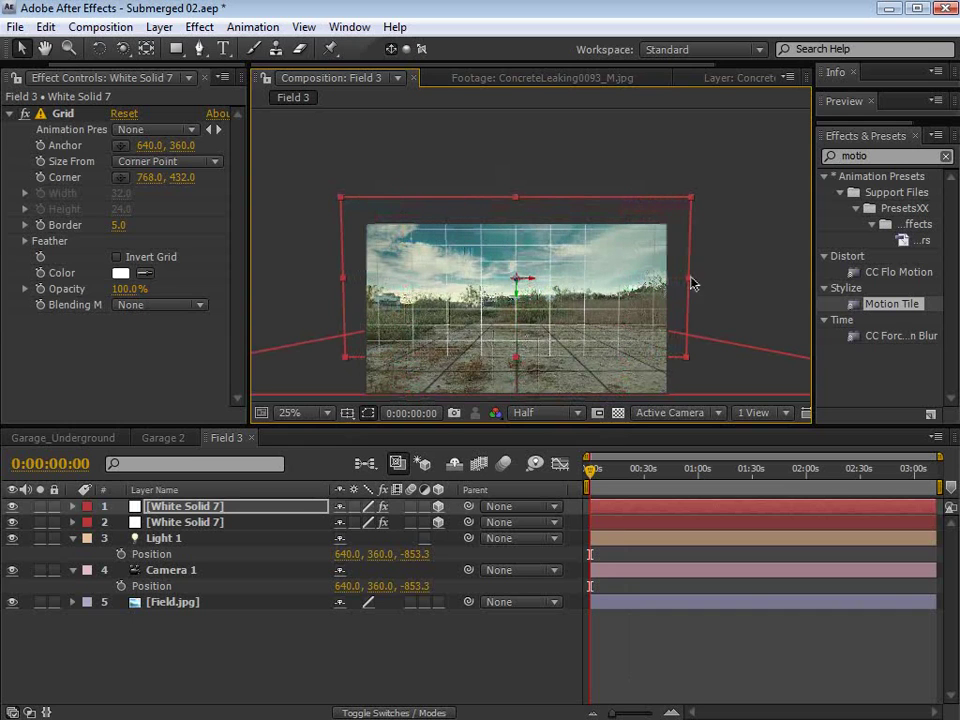
left_click(686, 338)
left_click_drag(695, 337, 780, 334)
scroll(543, 272, "up", 2)
left_click_drag(530, 329, 541, 236)
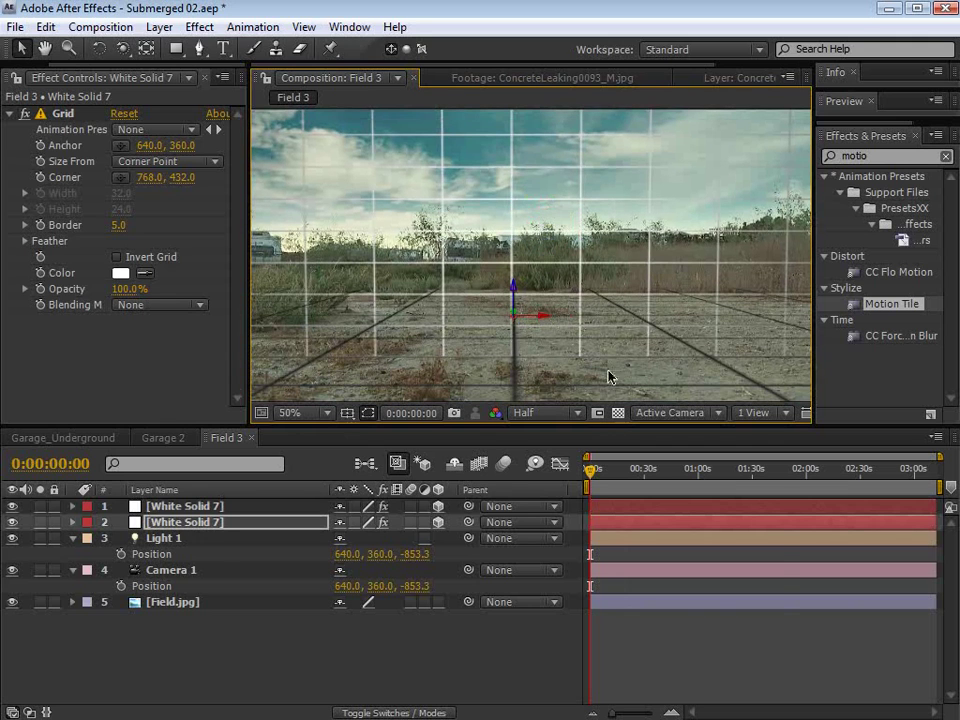
Step: Examine how the floor and wall grids meet in 3D from an orbited custom view, and return to the Active Camera view
left_click(670, 412)
left_click(695, 620)
scroll(469, 306, "down", 2)
left_click_drag(508, 339, 522, 338)
key("c")
left_click_drag(472, 295, 540, 283)
left_click_drag(578, 320, 543, 315)
left_click(651, 418)
left_click(686, 435)
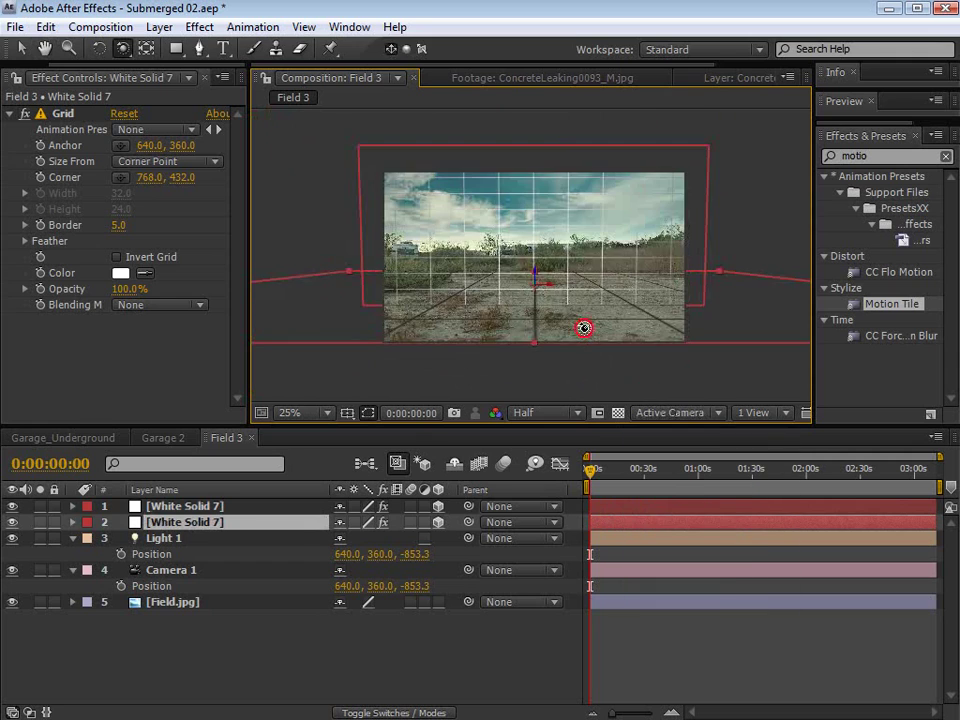
Step: Turn off the Grid effect on both White Solid 7 layers
key("v")
left_click(540, 214)
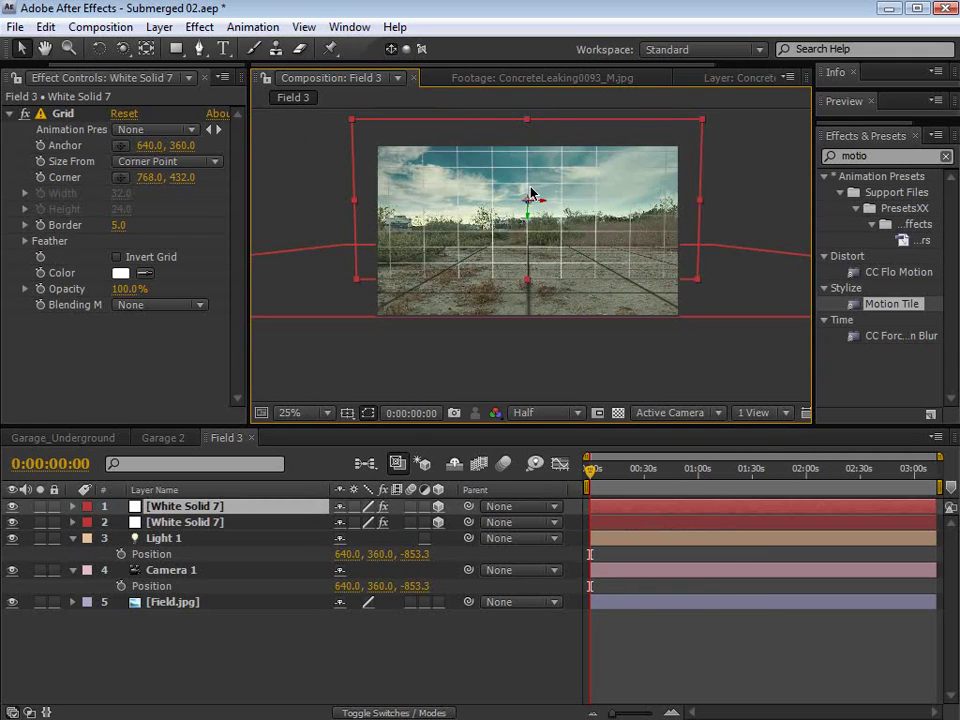
left_click(384, 521)
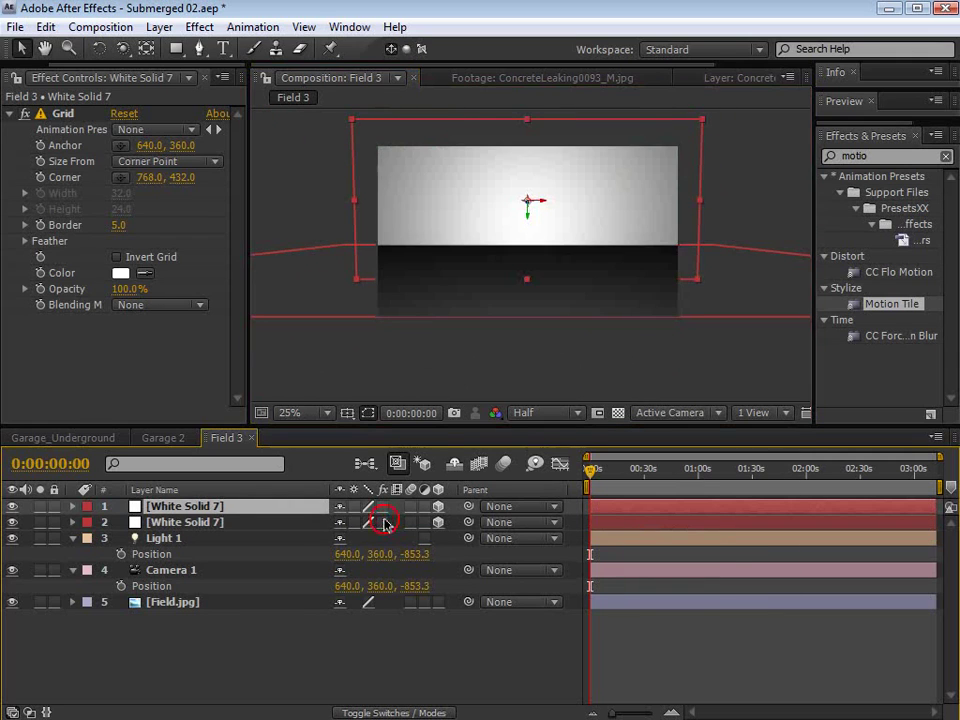
left_click(643, 665)
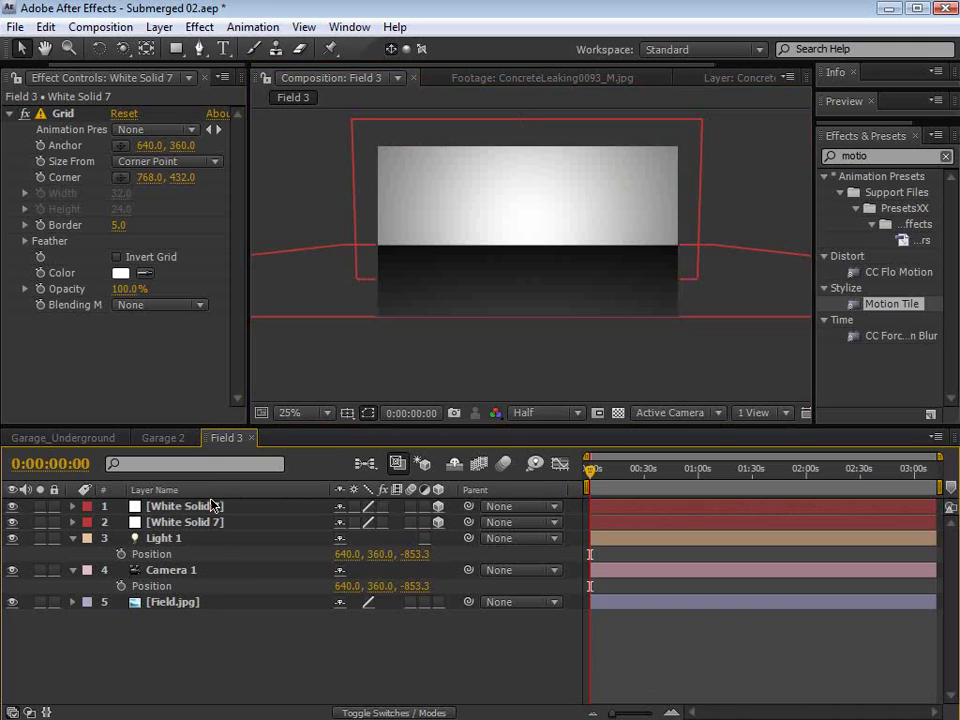
Step: Make the Field.jpg layer 3D and paste the camera's position (640, 360, -853.3) into its Position property
left_click(188, 601)
left_click(172, 572)
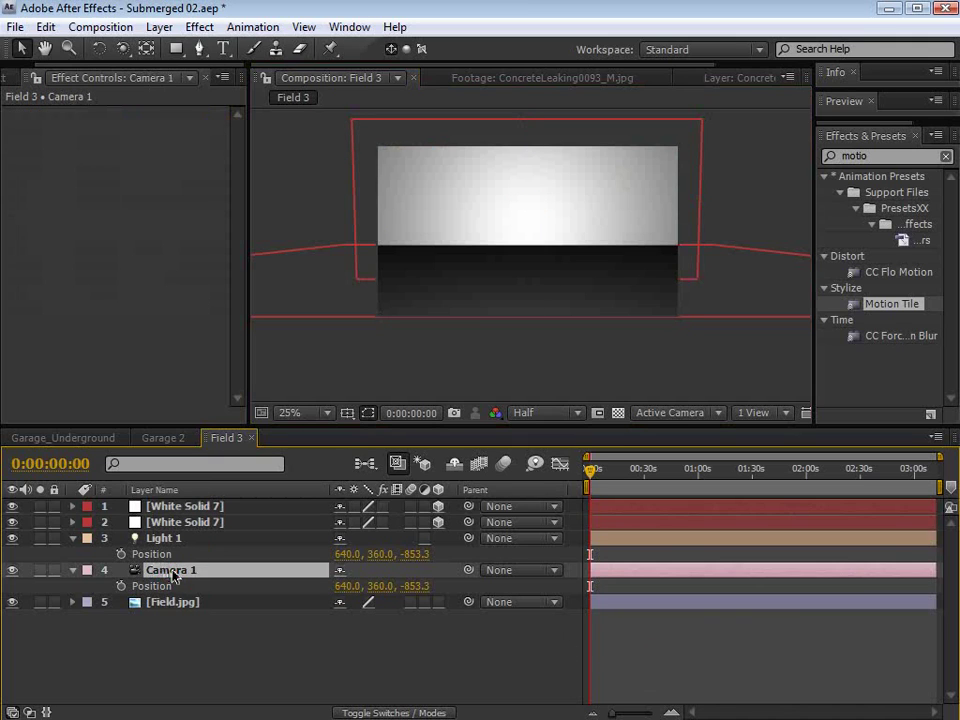
left_click(163, 600)
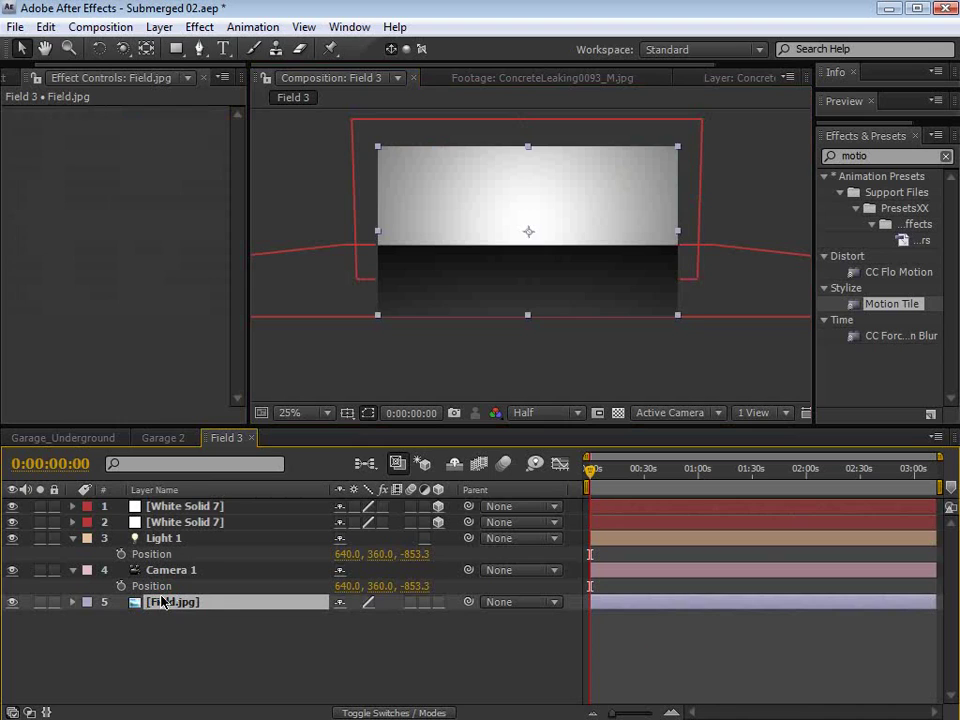
left_click(438, 602)
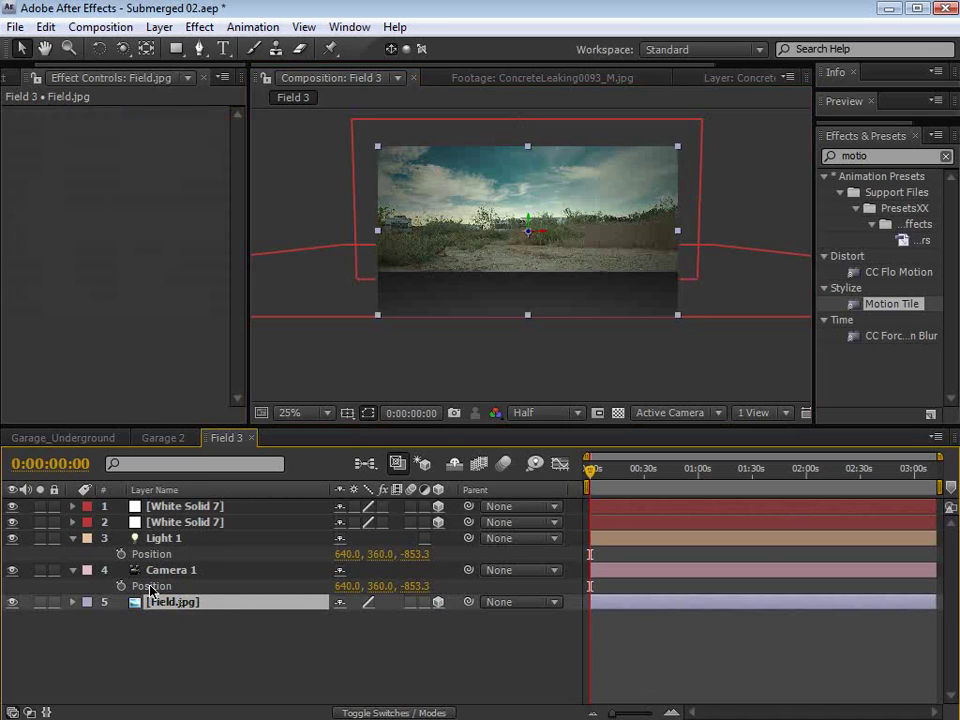
key("p")
left_click(141, 618)
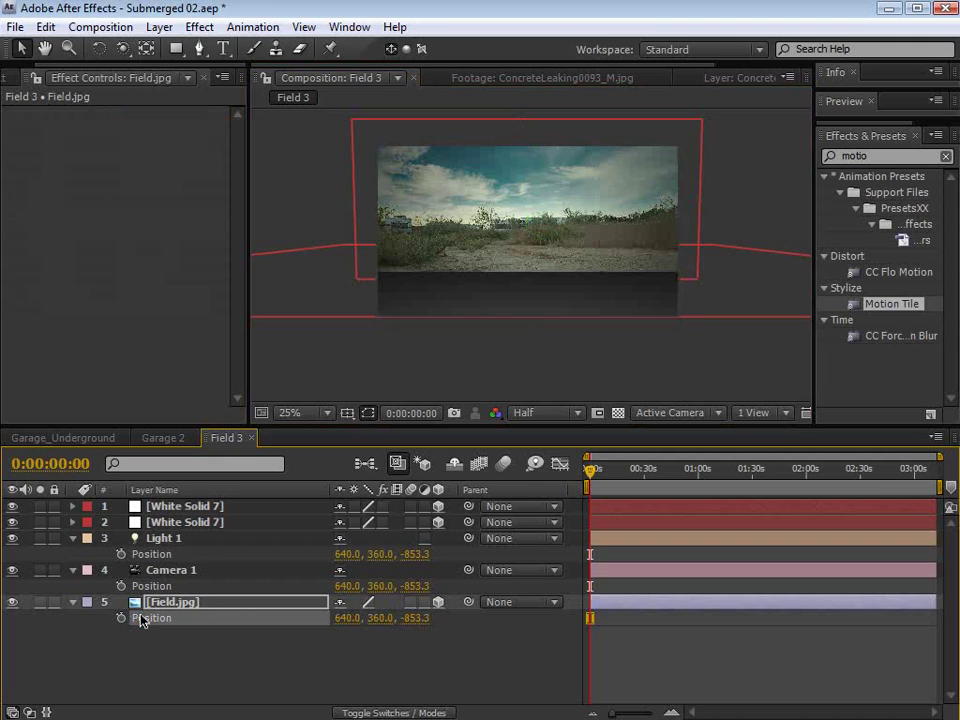
key("ctrl+v")
Step: Move the Field.jpg layer forward from the camera to a Z position of about -389 in the Top view
left_click(662, 428)
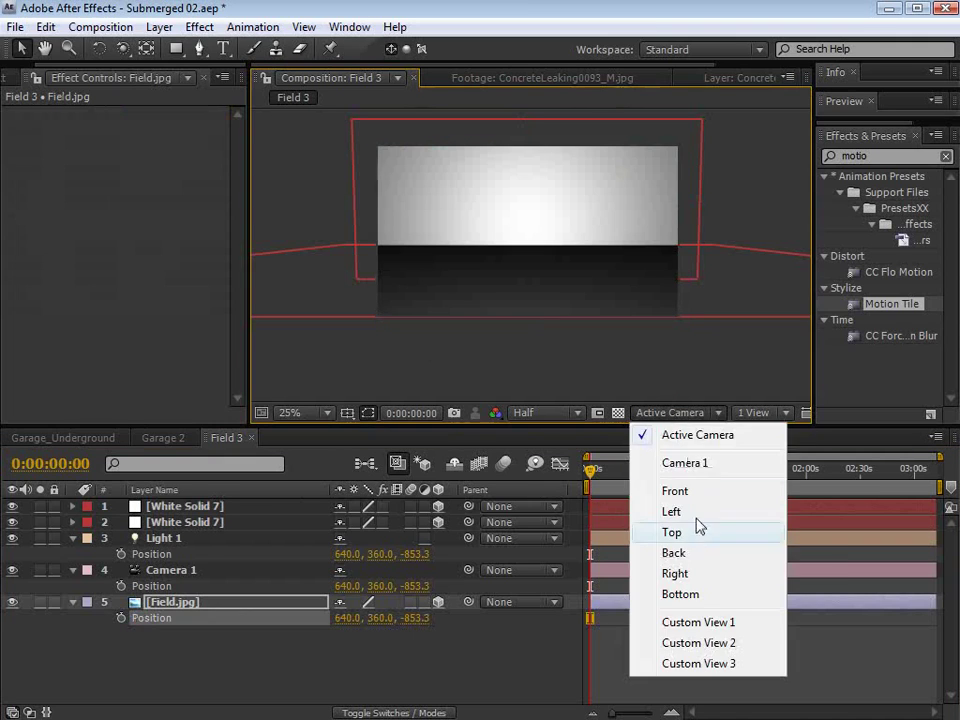
left_click(680, 530)
scroll(531, 297, "down", 4)
left_click(180, 604)
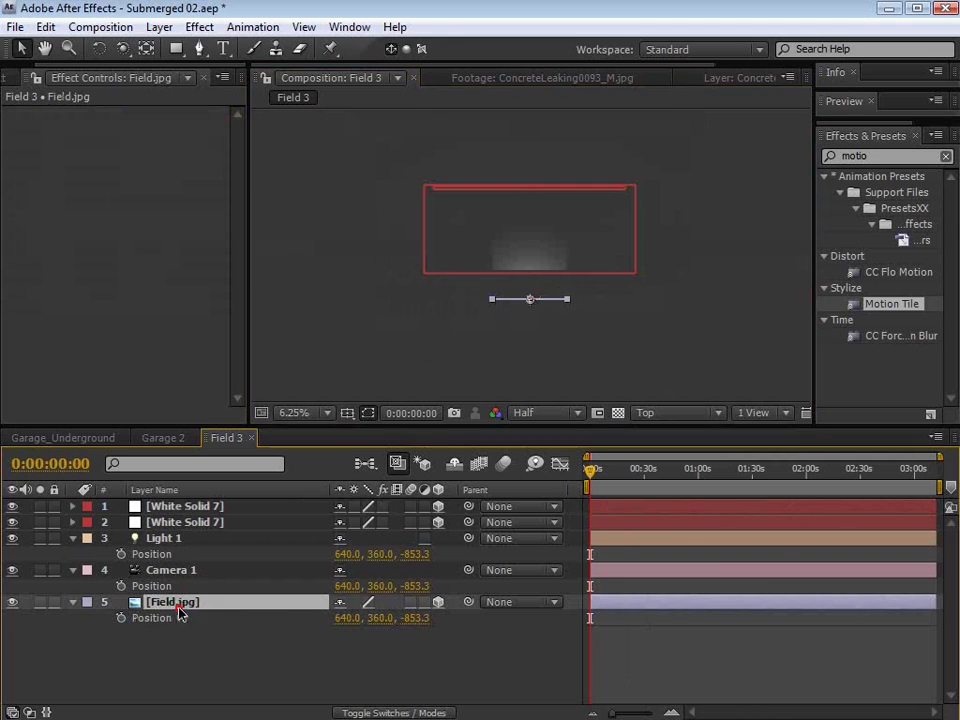
scroll(493, 306, "up", 2)
left_click_drag(530, 260, 561, 358)
Step: Return to the Active Camera view and scale the Field.jpg layer to fill the composition frame
left_click(658, 414)
left_click(645, 430)
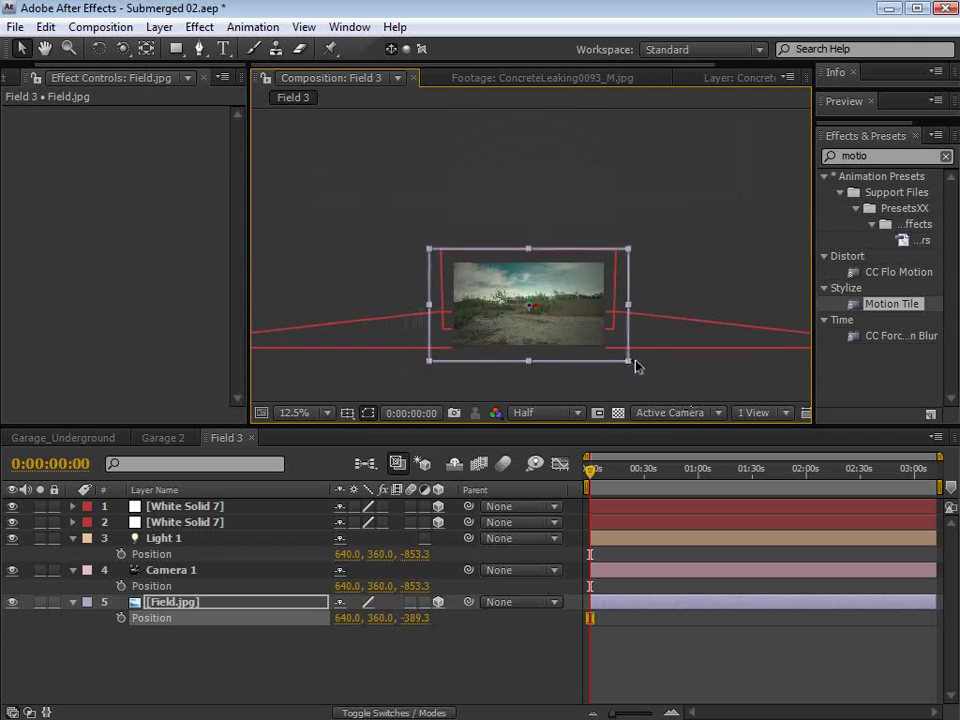
scroll(600, 366, "up", 1)
left_click_drag(701, 316, 681, 311)
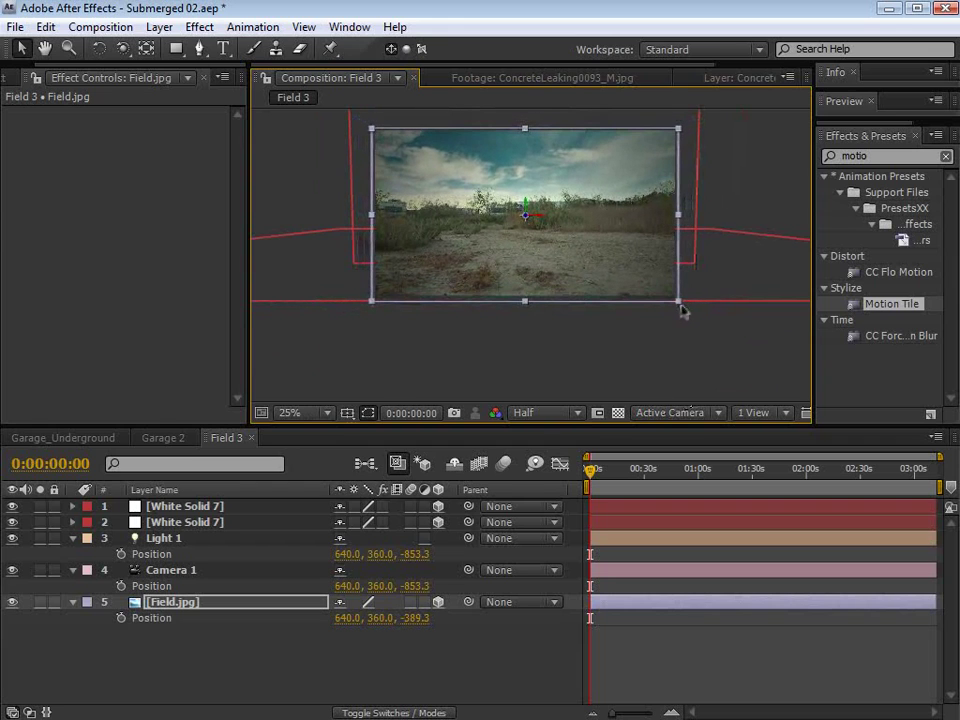
Step: Set Casts Shadows to Only and Light Transmission to 100% in the Field.jpg layer's Material Options
left_click(180, 604)
key("a")
key("a")
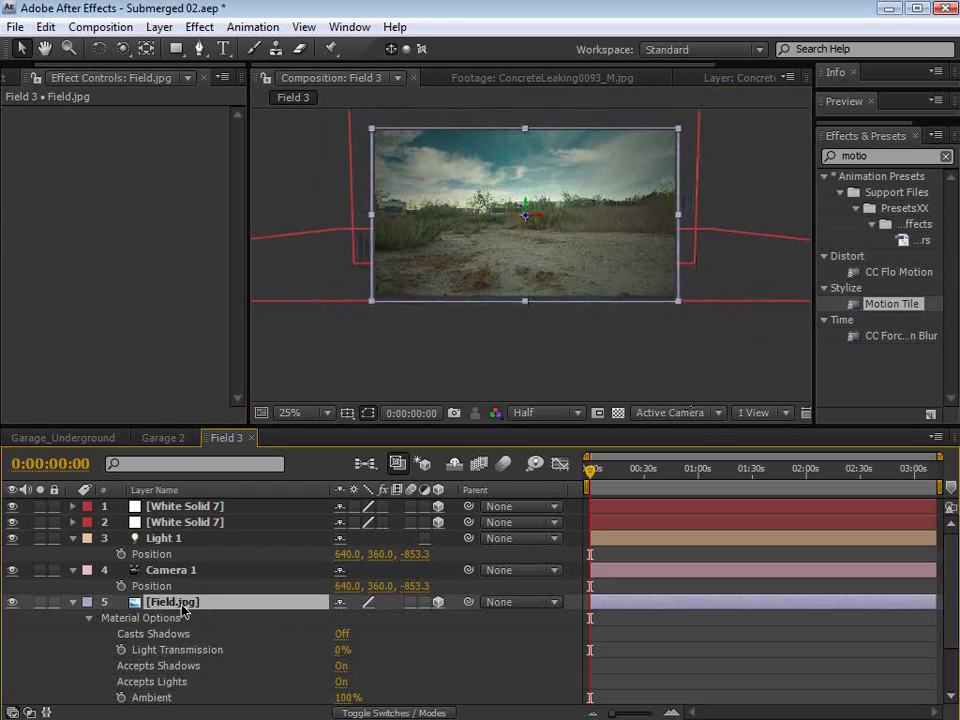
scroll(261, 630, "down", 3)
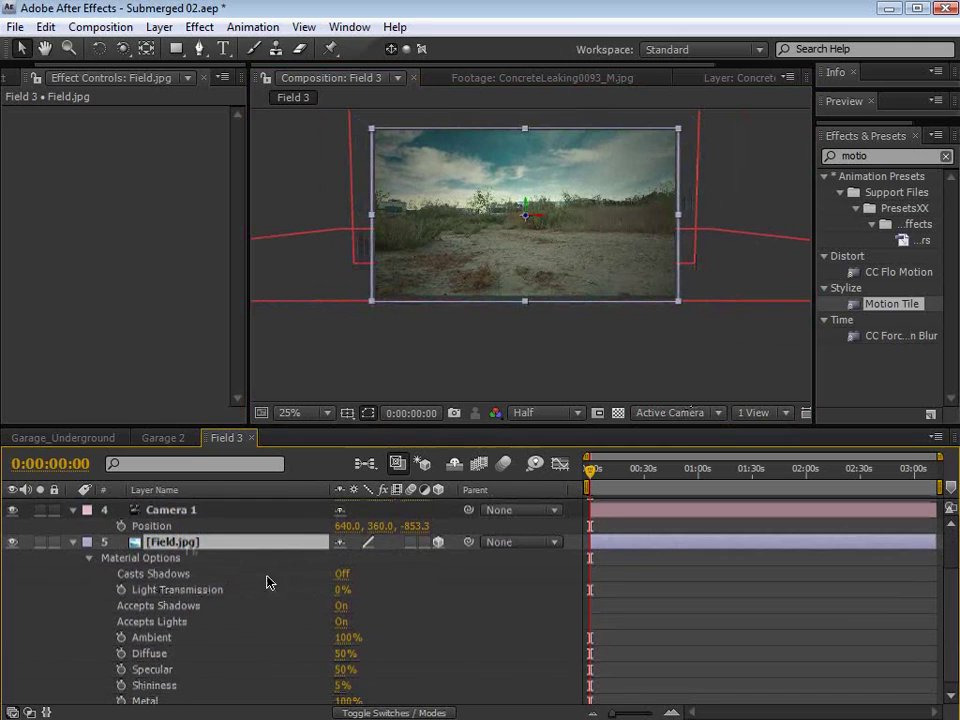
left_click(341, 576)
left_click(342, 577)
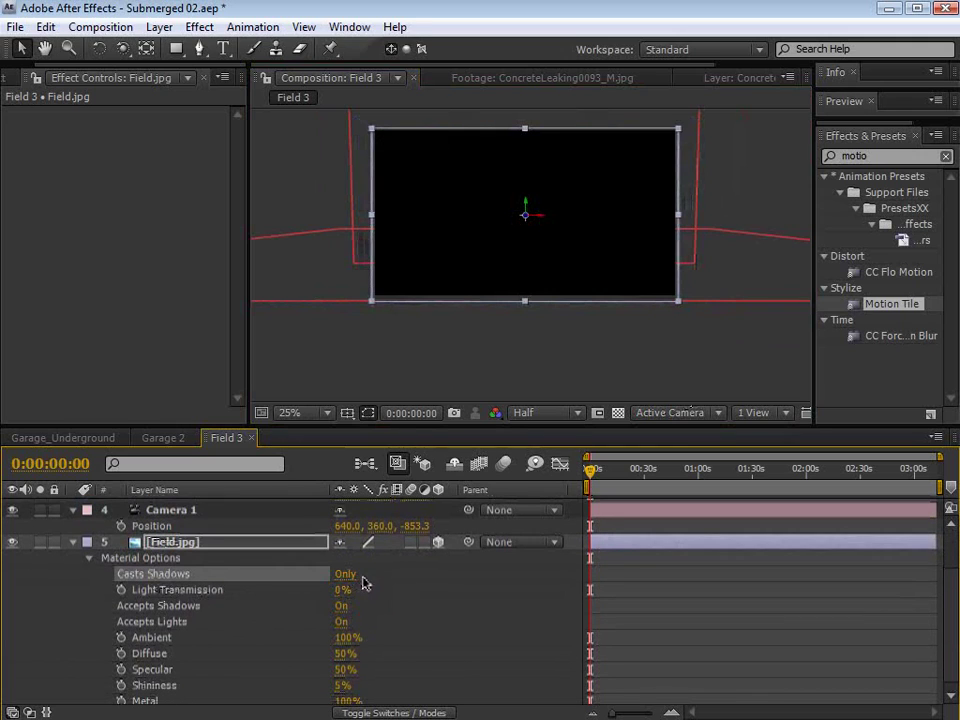
left_click(305, 592)
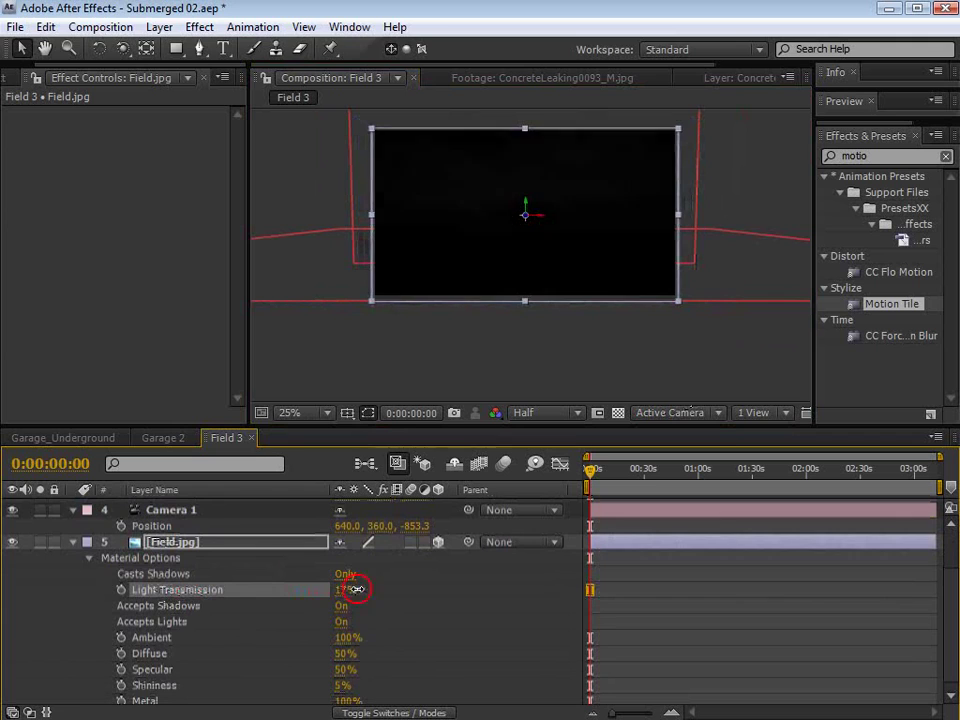
left_click_drag(347, 590, 522, 581)
left_click(410, 588)
Step: Turn off Accepts Lights in the Material Options of both White Solid 7 layers
scroll(440, 608, "up", 2)
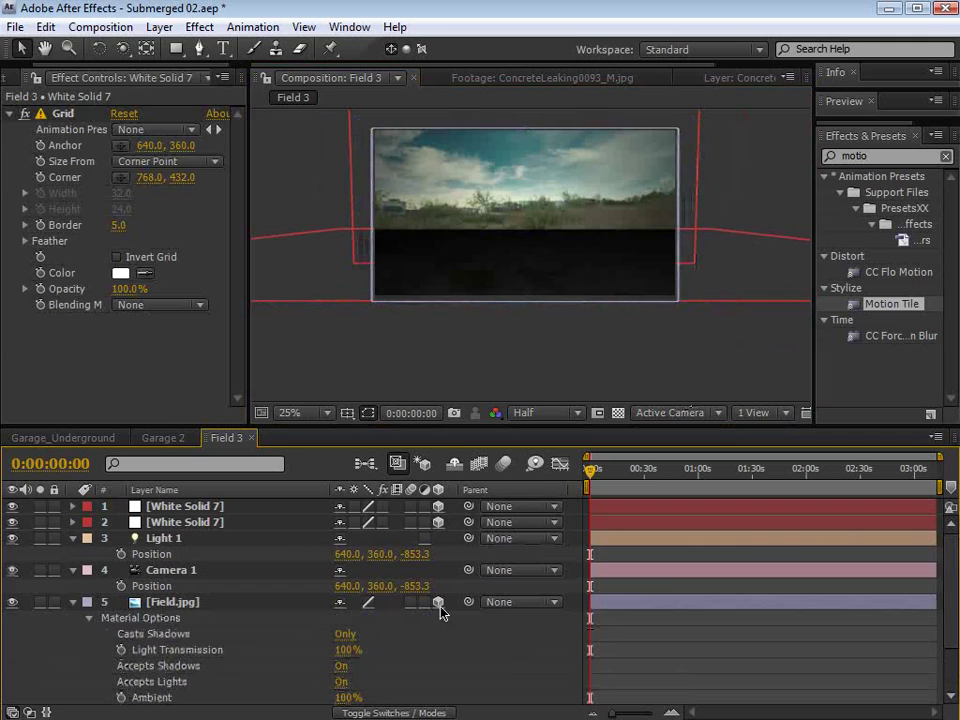
left_click(161, 526)
left_click(170, 509, "shift")
key("a")
key("a")
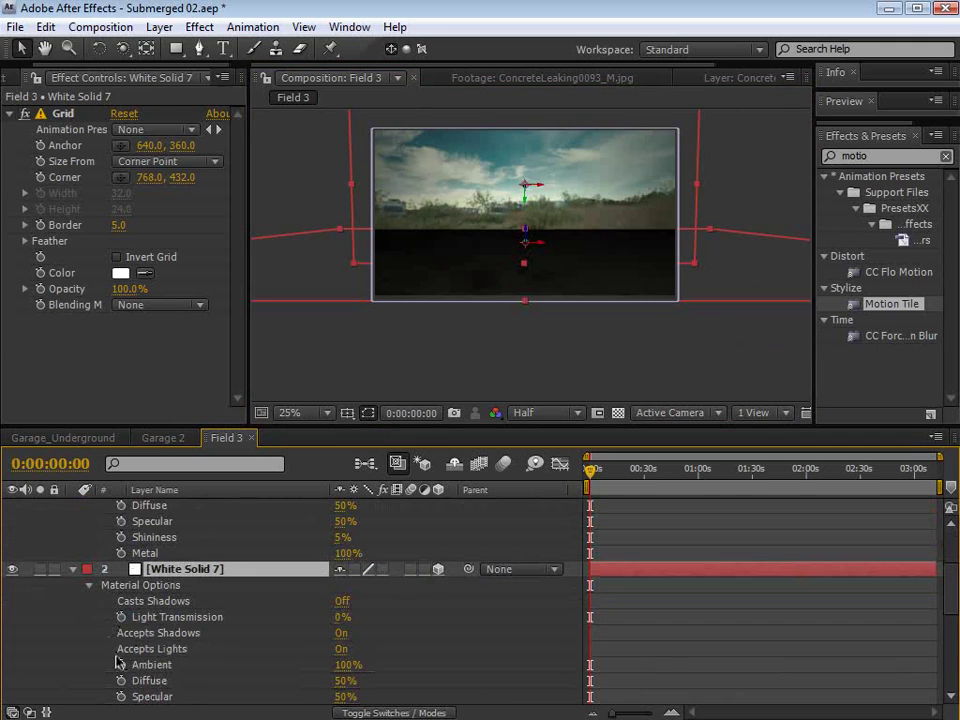
left_click(341, 649)
left_click(401, 576)
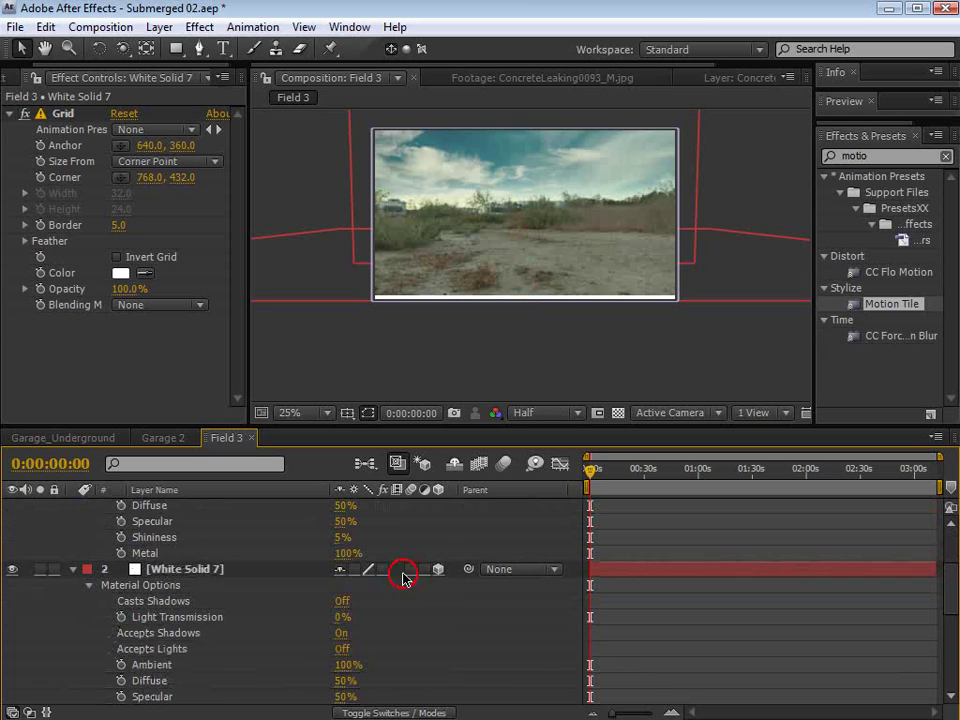
Step: Collapse the expanded properties of all layers in the timeline
left_click(184, 568)
key("ctrl+a")
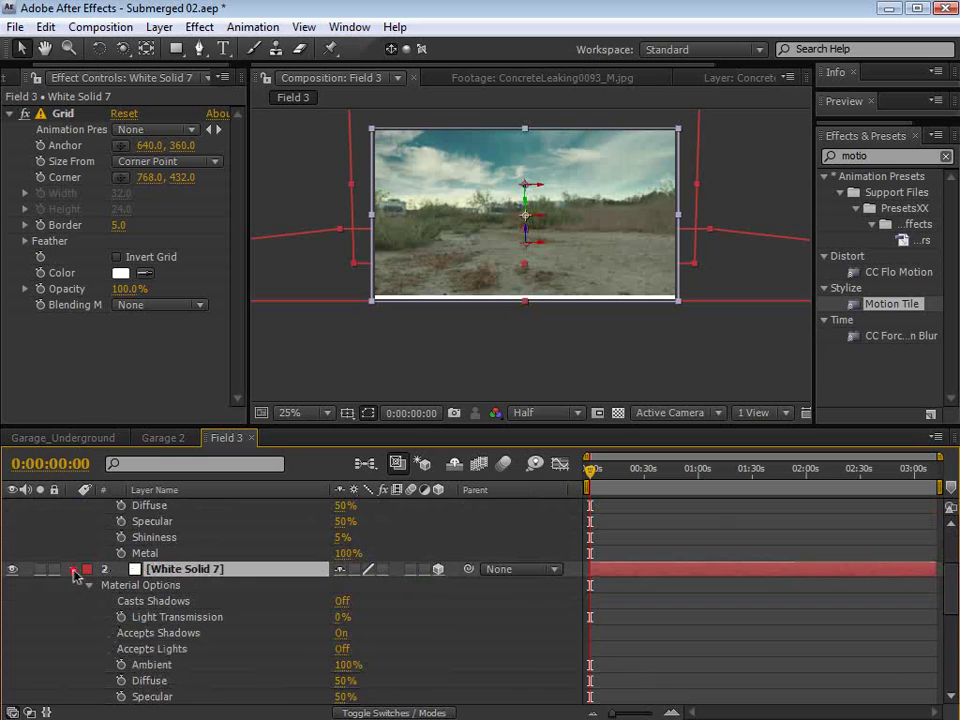
left_click(73, 570)
left_click(345, 616)
Step: Set the Shadow Map Resolution in the Field 3 composition's Advanced 3D options to 2000 and save the project
scroll(476, 257, "up", 2)
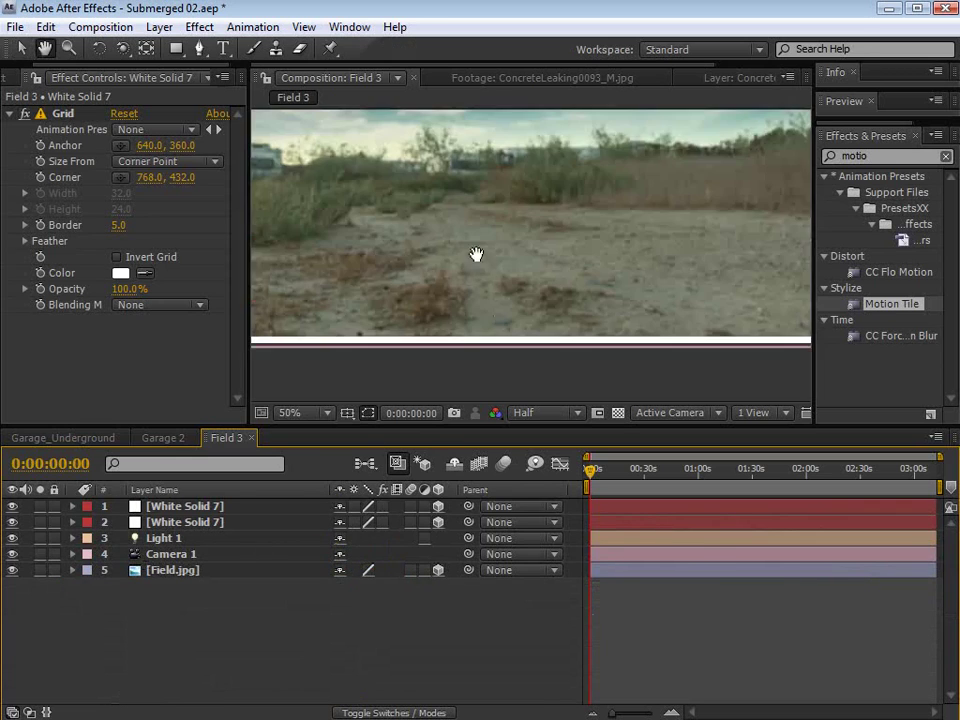
key("grave")
left_click(100, 27)
left_click(142, 78)
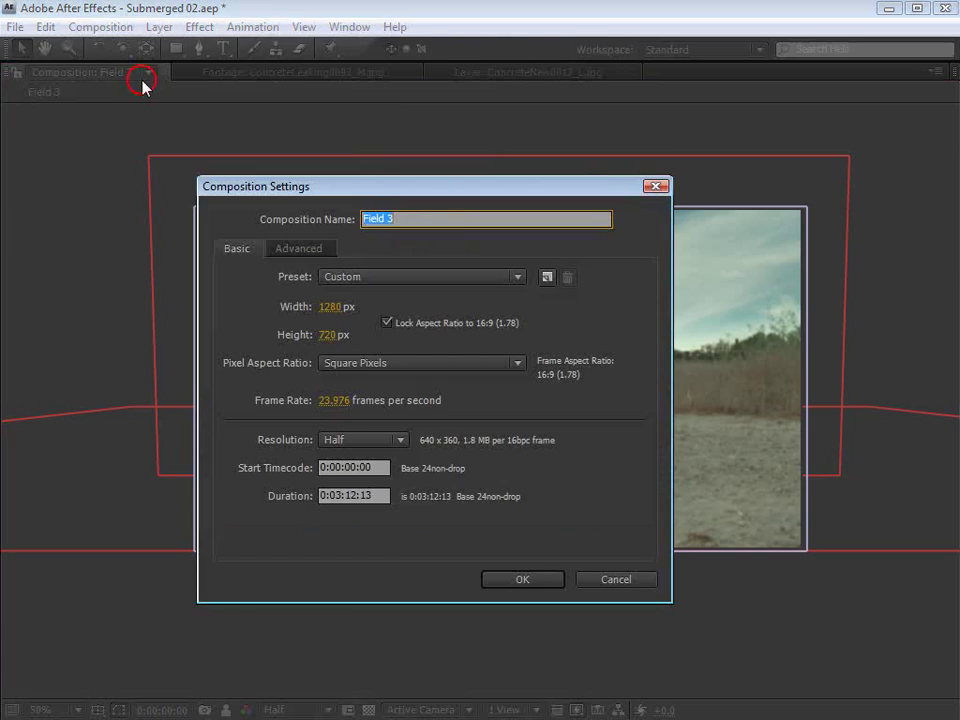
left_click(300, 249)
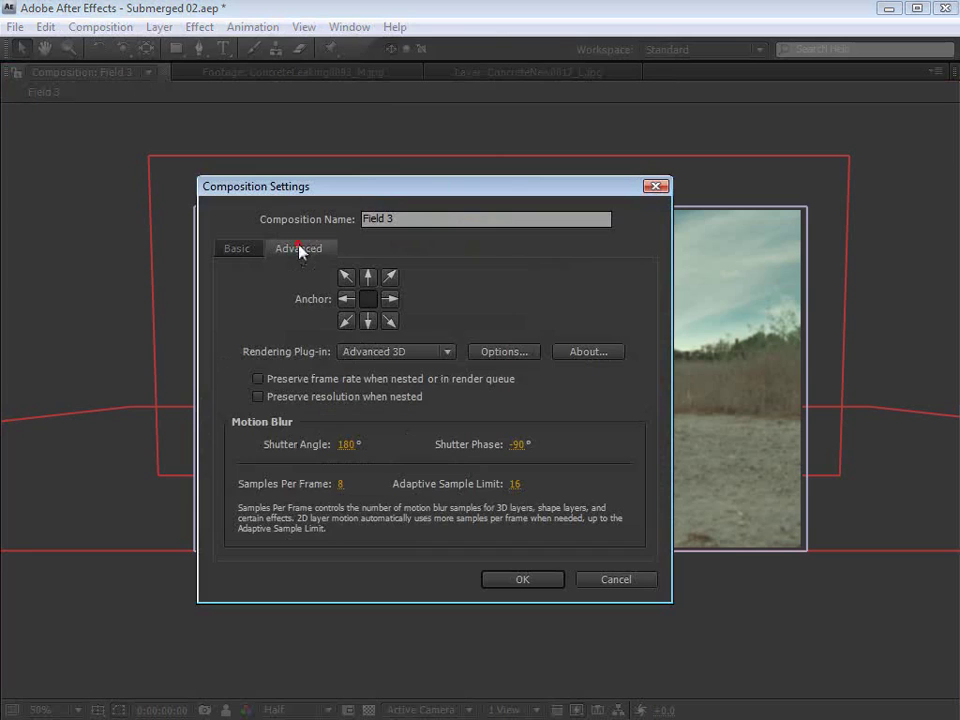
left_click(505, 352)
left_click(484, 356)
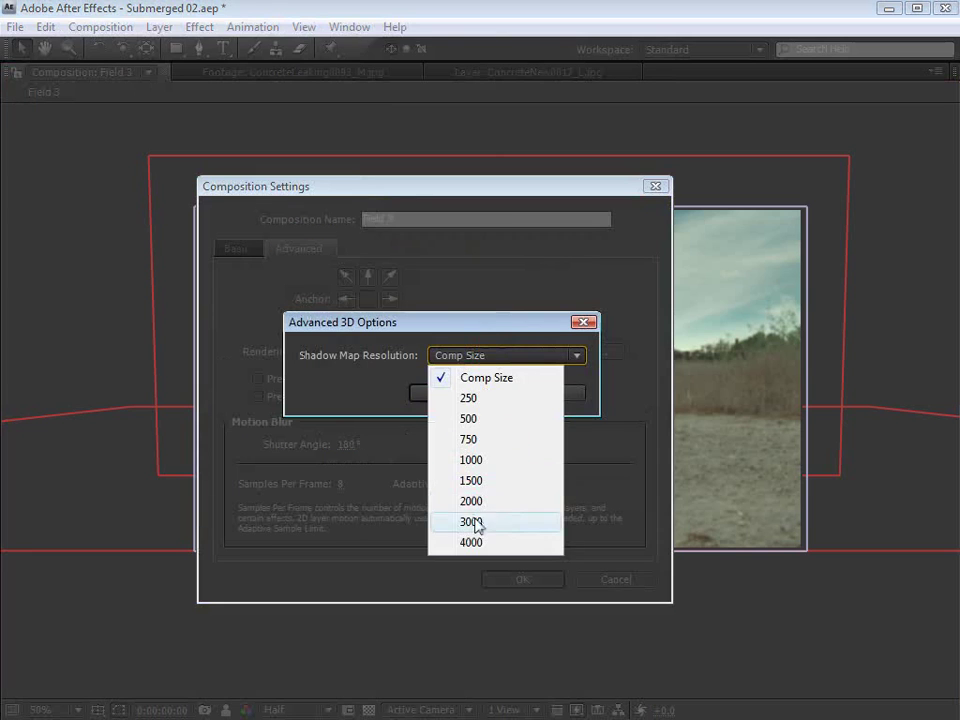
left_click(480, 506)
left_click(450, 393)
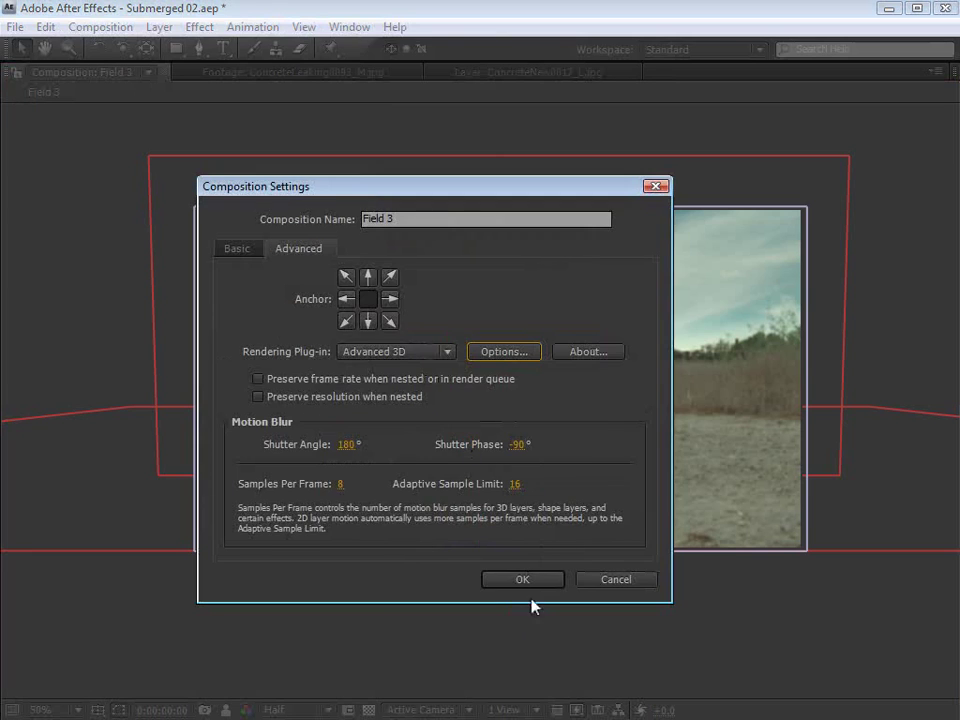
left_click(522, 579)
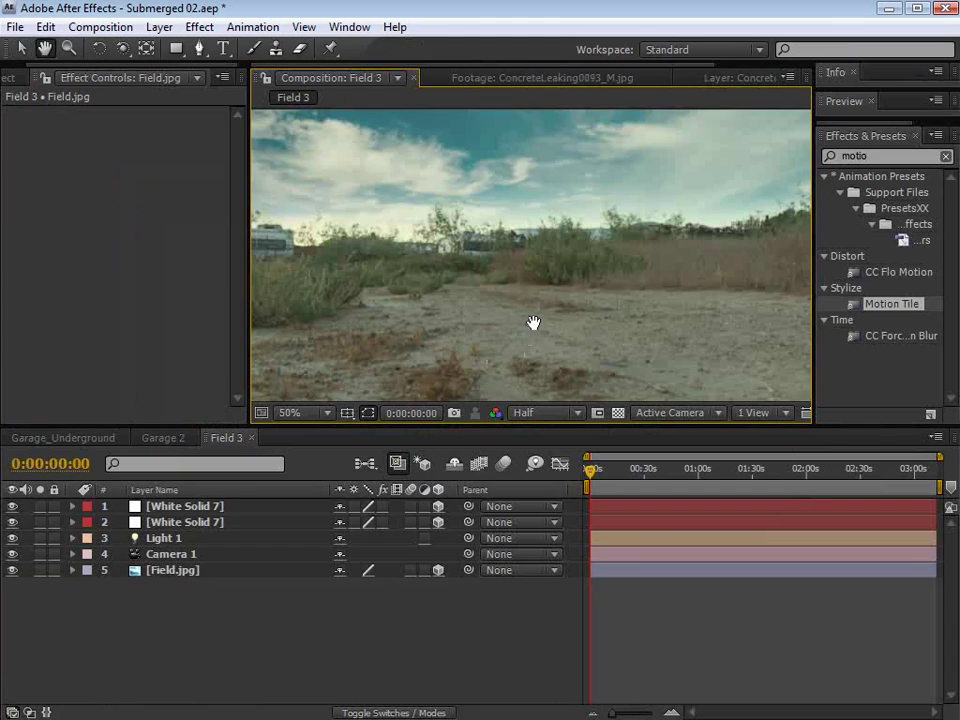
scroll(516, 276, "down", 1)
key("ctrl+s")
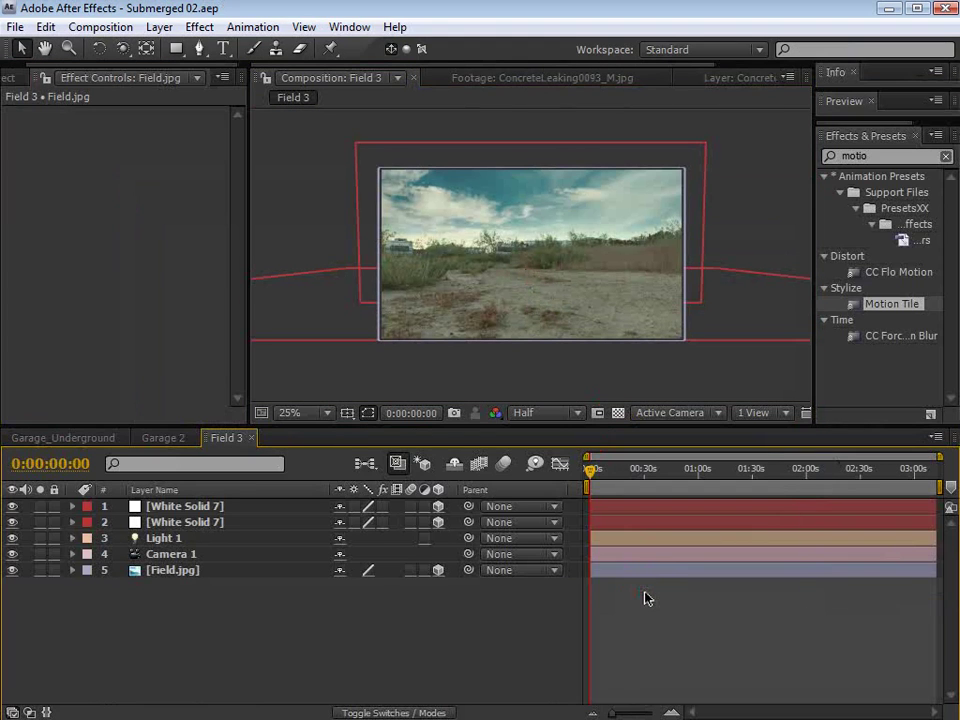
Step: Add a null object to Field 3, make it a 3D layer and rename it Cam
left_click(159, 27)
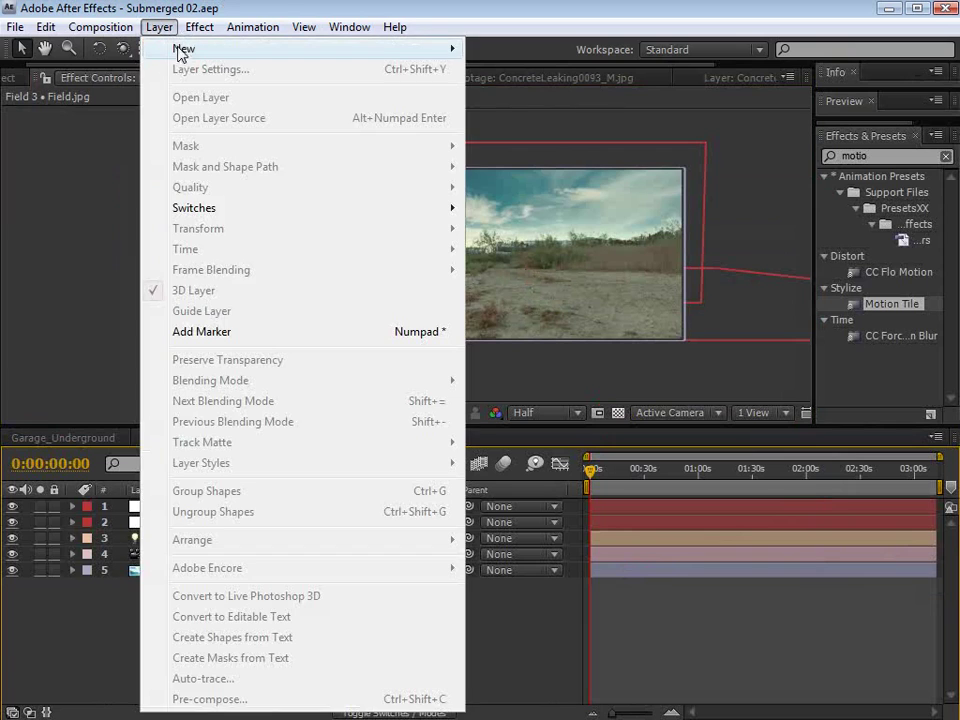
mouse_move(190, 48)
left_click(519, 132)
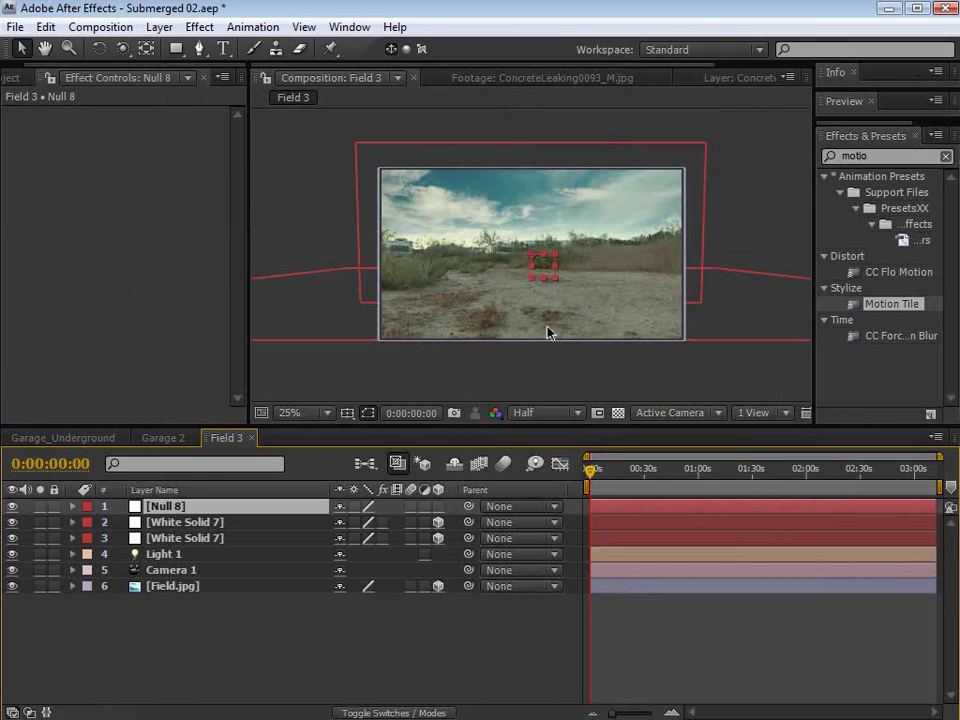
left_click(438, 507)
left_click(188, 507)
key("Return")
type("Cam")
key("Return")
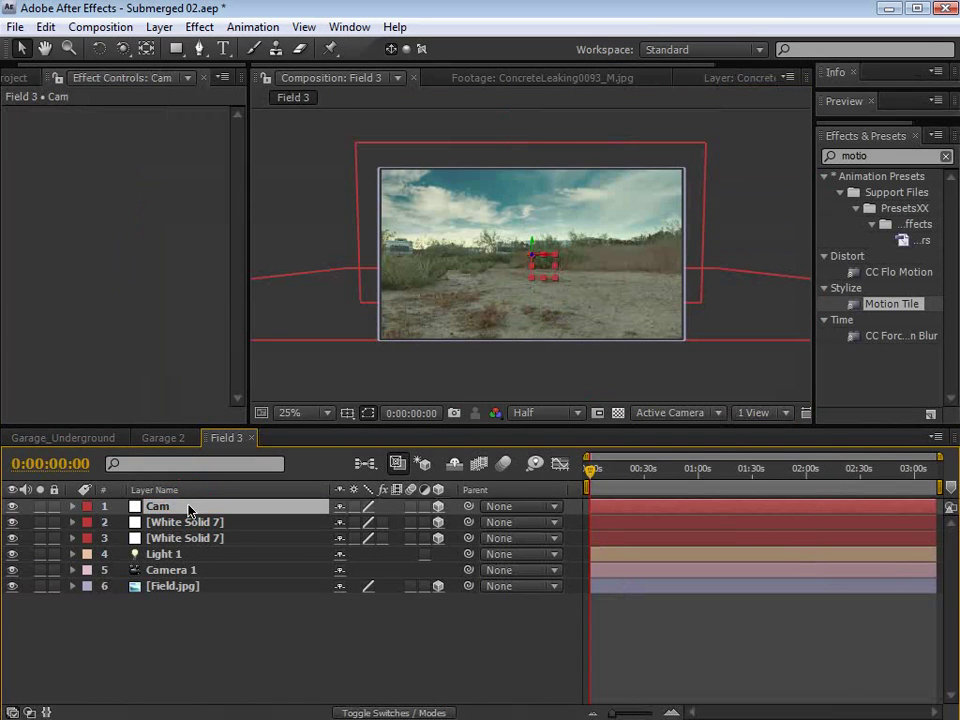
Step: Place the Cam null directly above Camera 1 in the layer stack and parent Camera 1 to it
left_click_drag(188, 510, 181, 567)
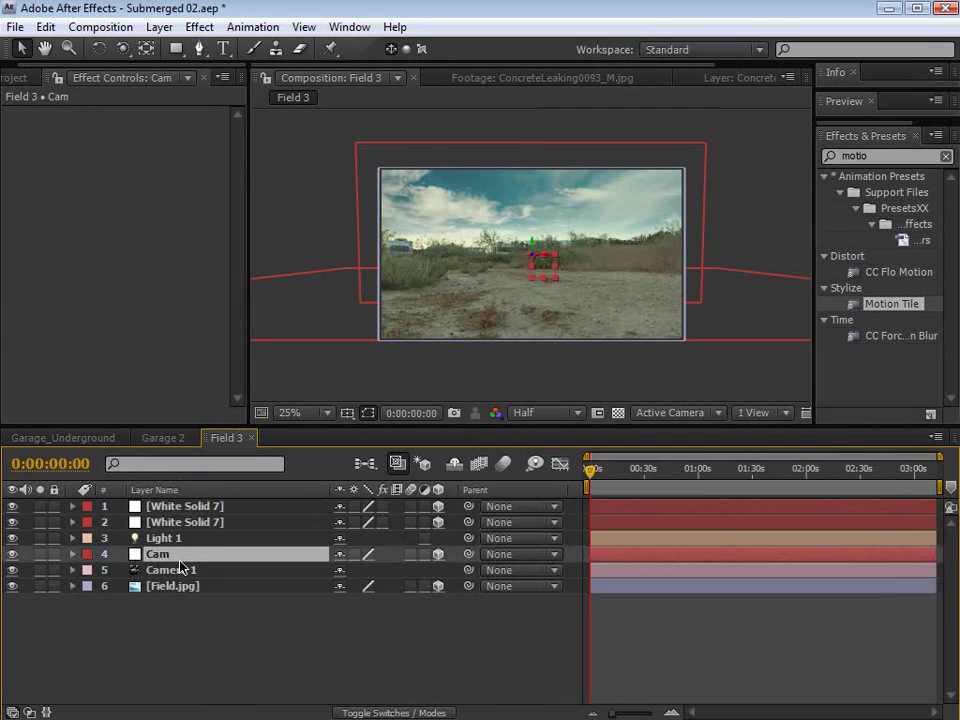
left_click(177, 571)
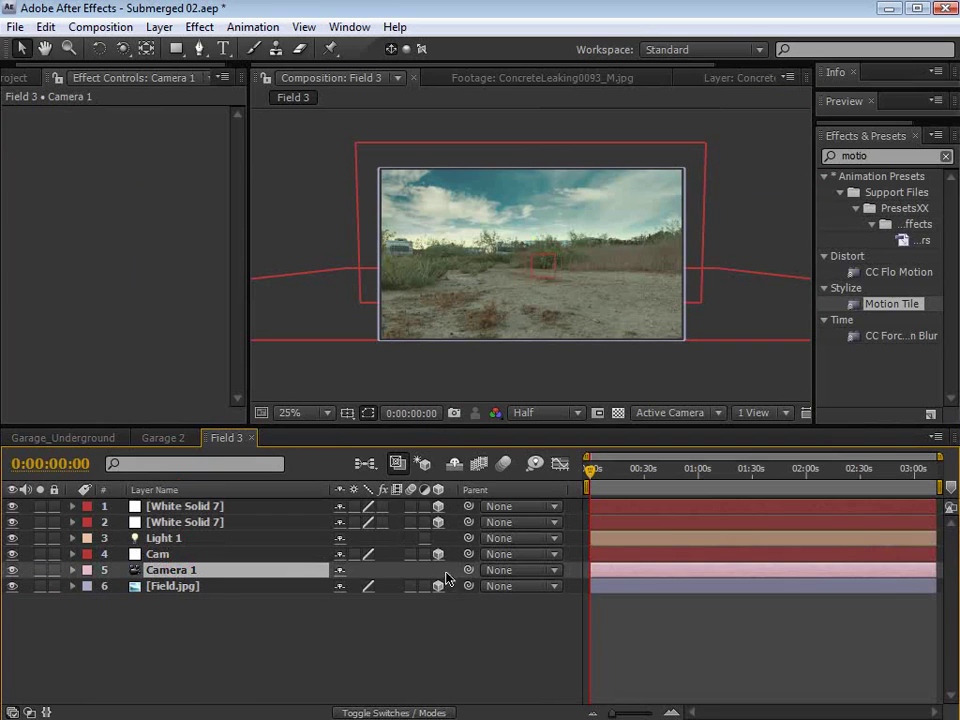
left_click_drag(470, 572, 161, 555)
Step: Animate the Cam null's position with a keyframe at the start and a moved position at 0:03:00:01
left_click(200, 554)
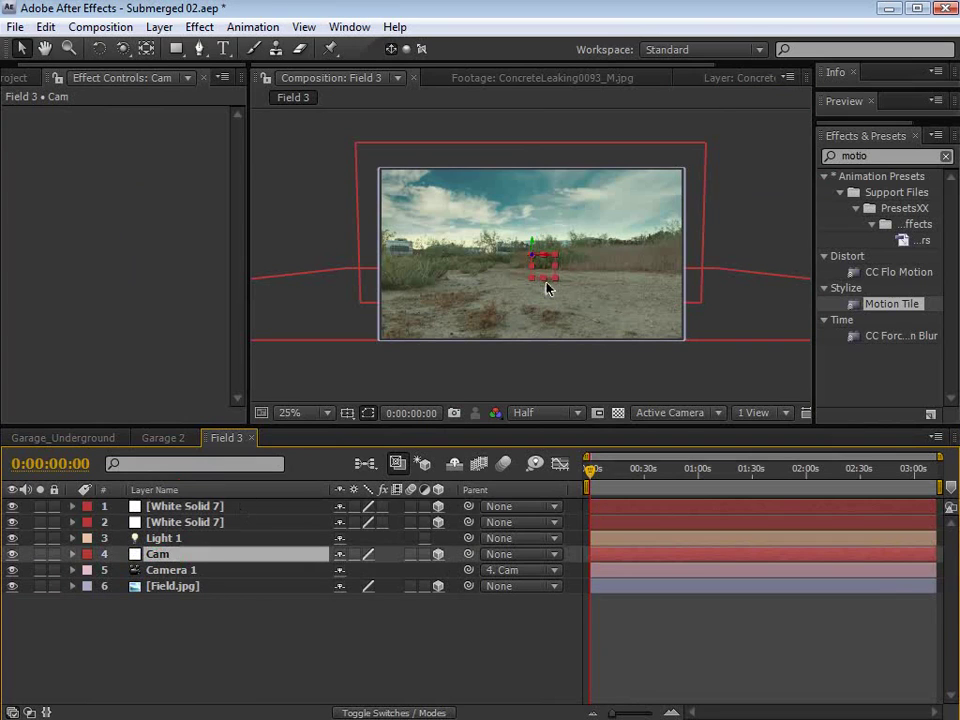
key("p")
left_click(121, 570)
left_click_drag(590, 468, 916, 489)
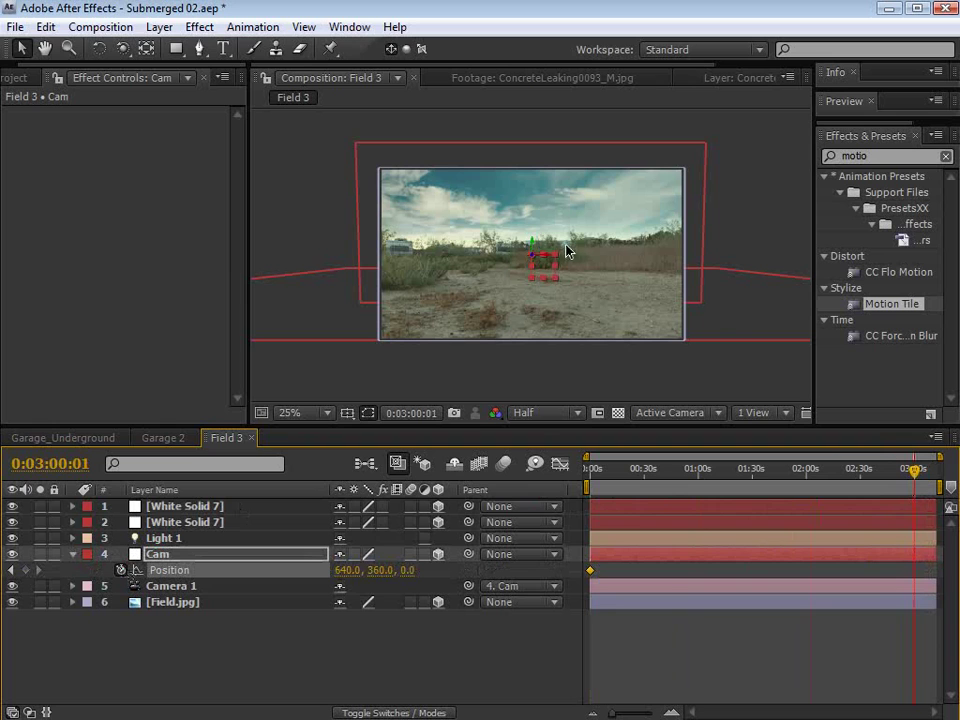
left_click_drag(544, 275, 518, 450)
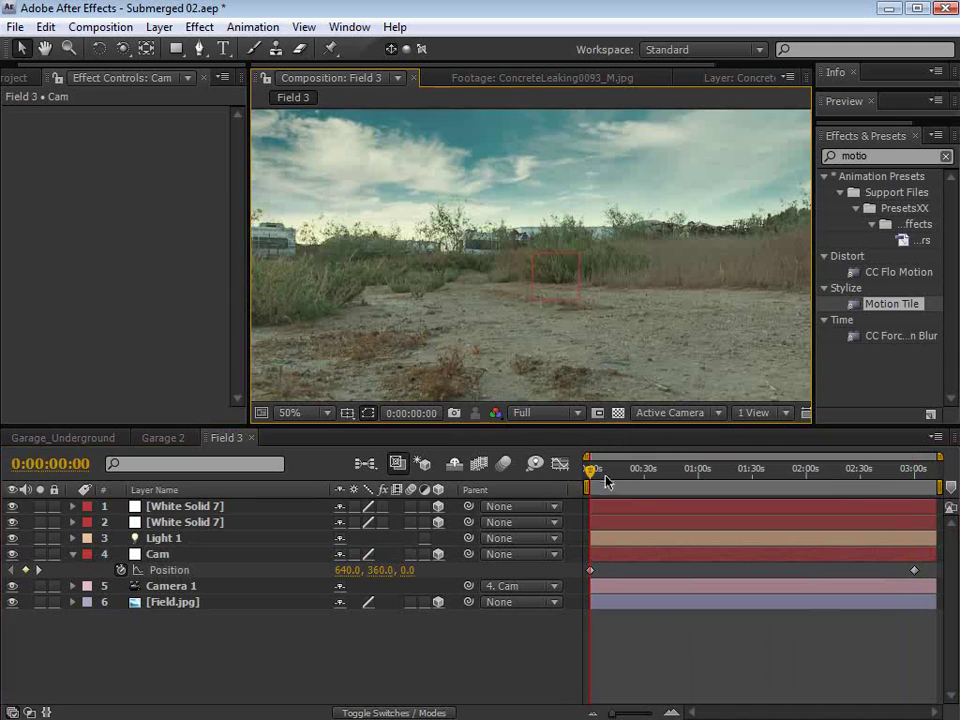
Step: Add plants.png from the Field Pictures folder to the Field 3 composition, placed over the middle of the field
left_click(18, 78)
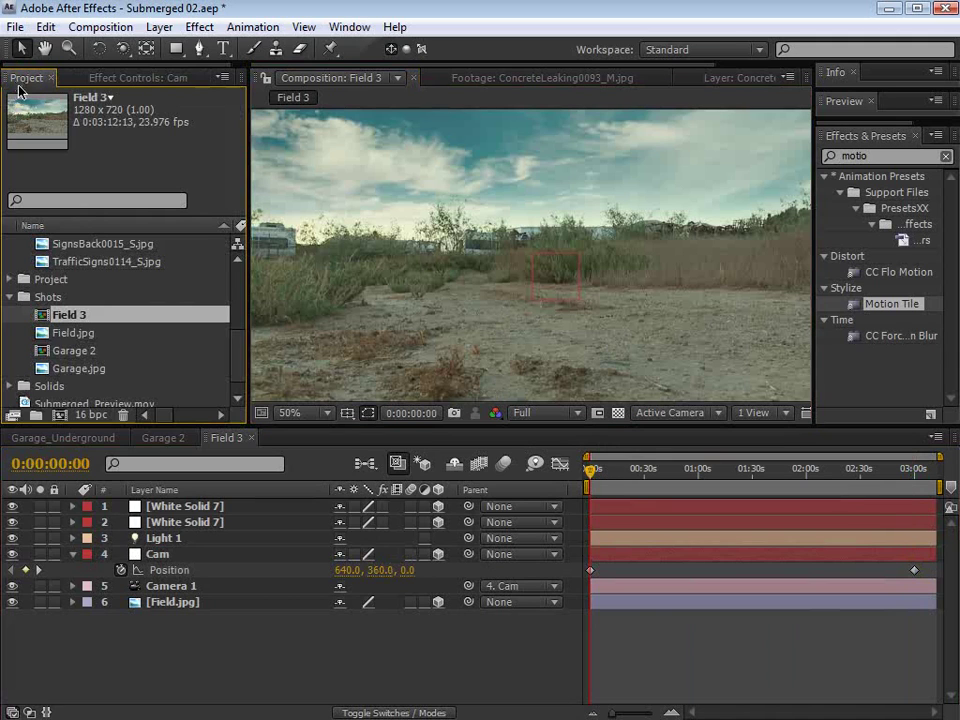
left_click_drag(237, 369, 238, 305)
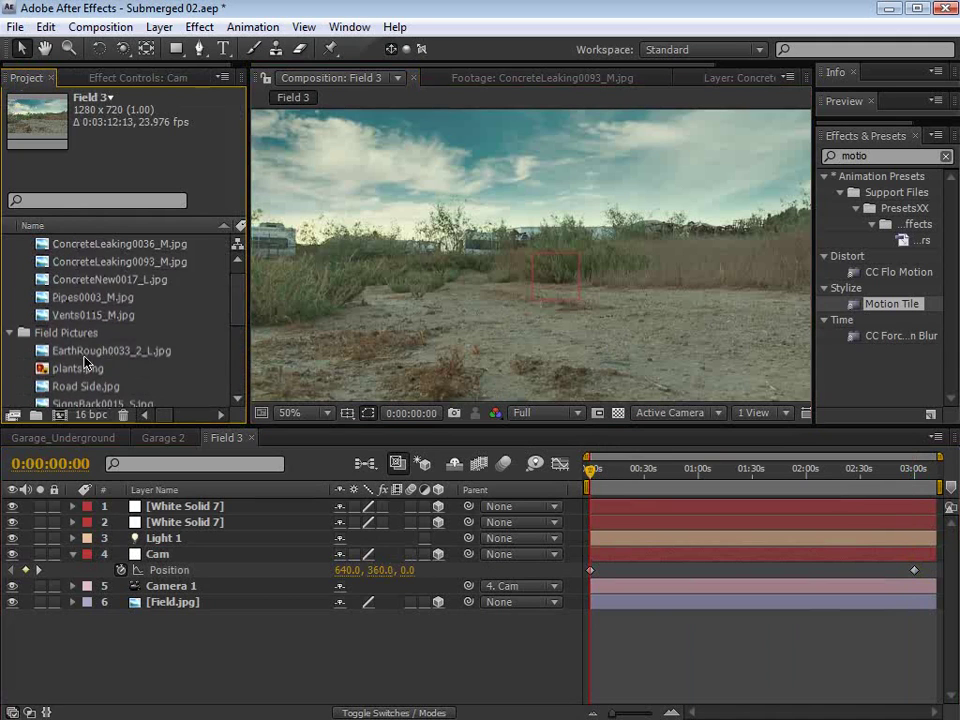
left_click(89, 352)
left_click(64, 372)
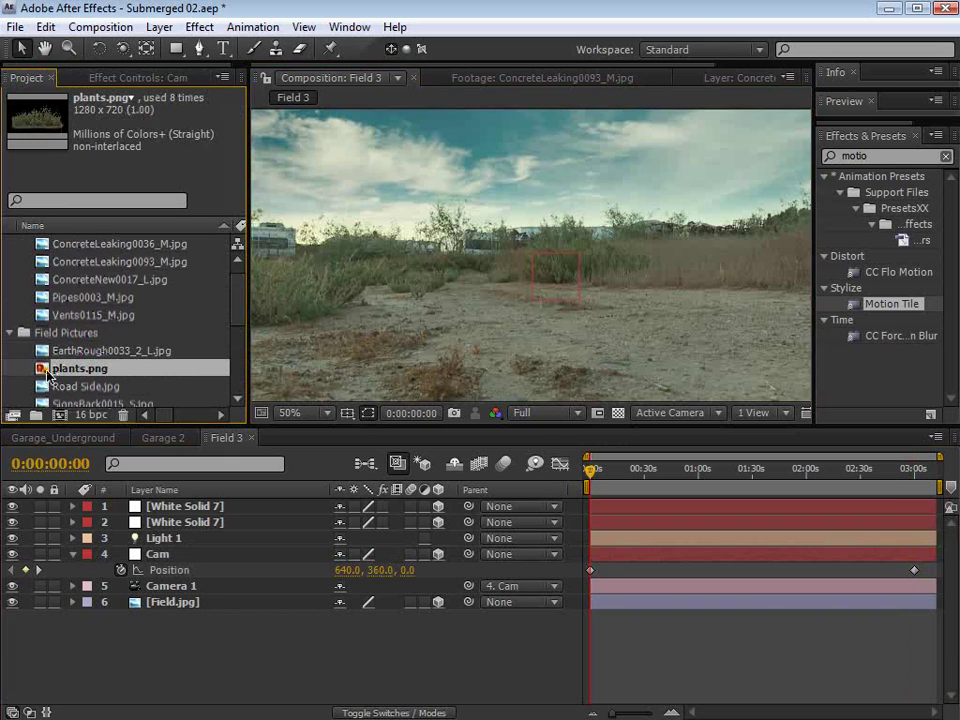
left_click_drag(42, 370, 487, 281)
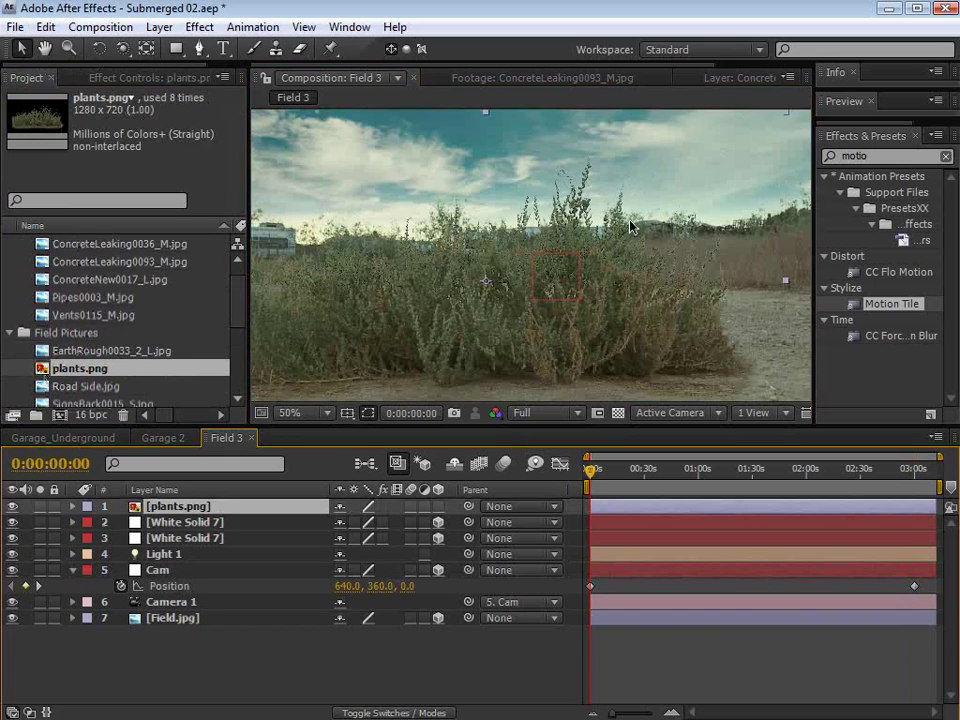
Step: Scale down plants.png over the middle of the field as a 3D layer, and set the preview resolution to Half
left_click_drag(607, 336, 647, 298)
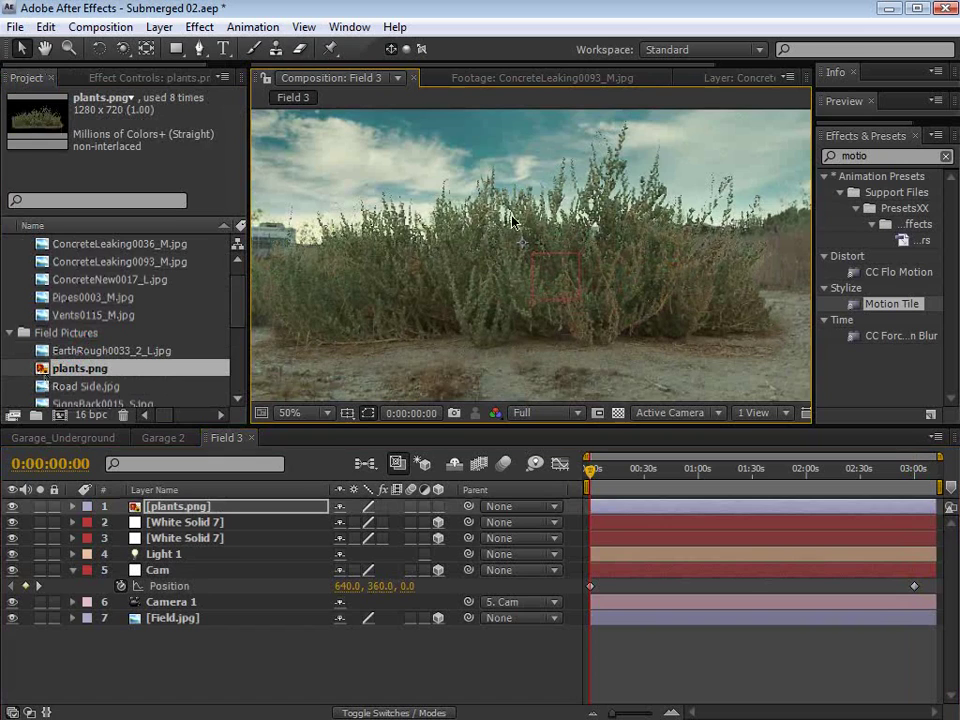
scroll(540, 236, "down", 2)
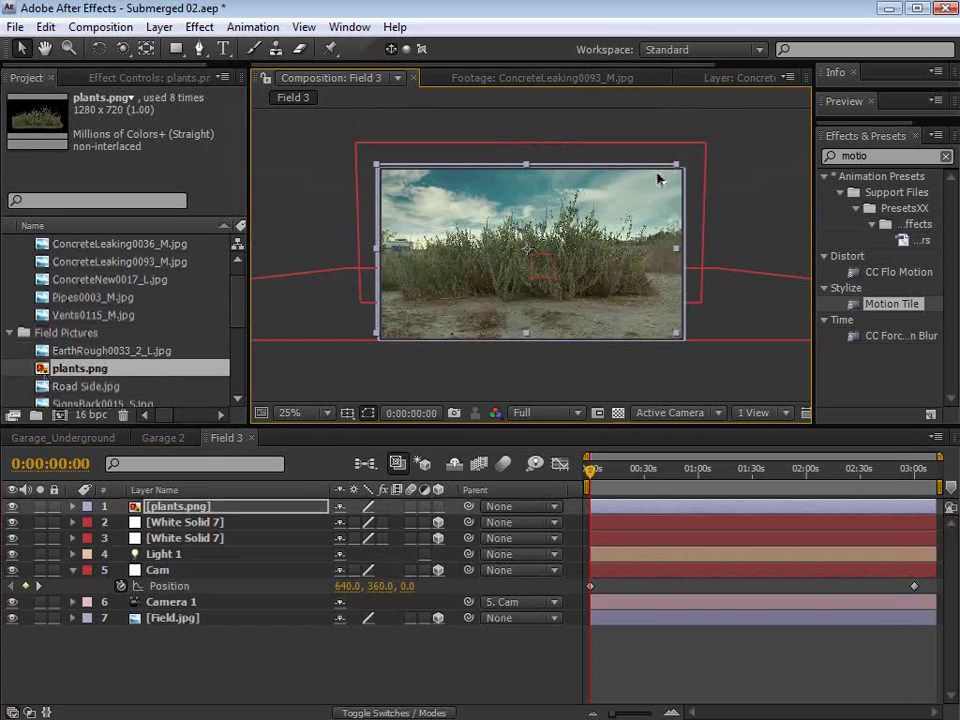
left_click(438, 506)
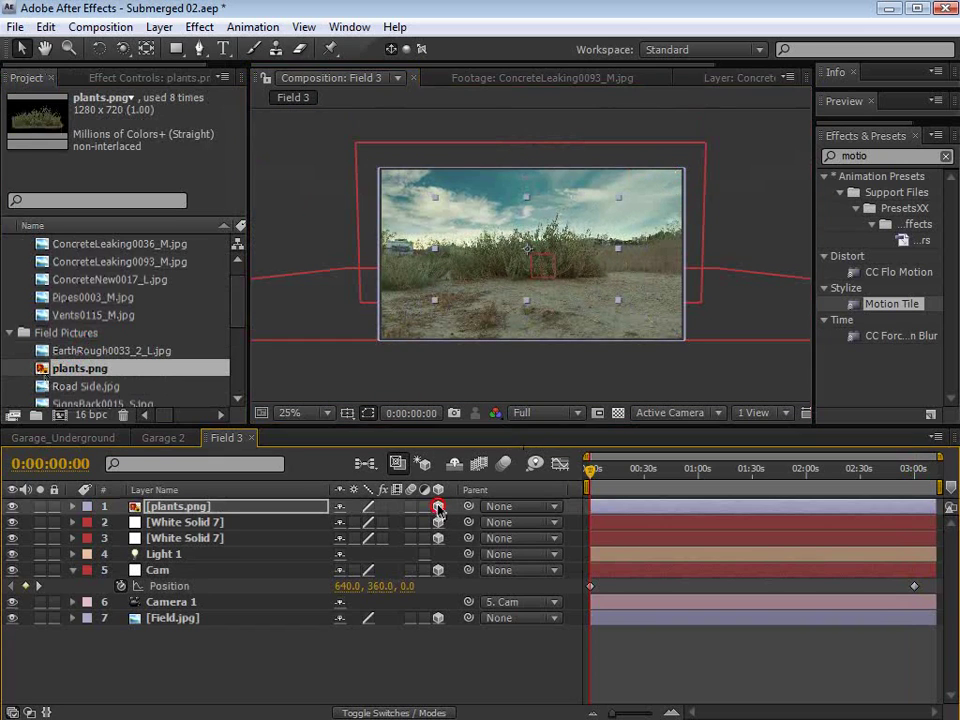
left_click(551, 414)
left_click(548, 483)
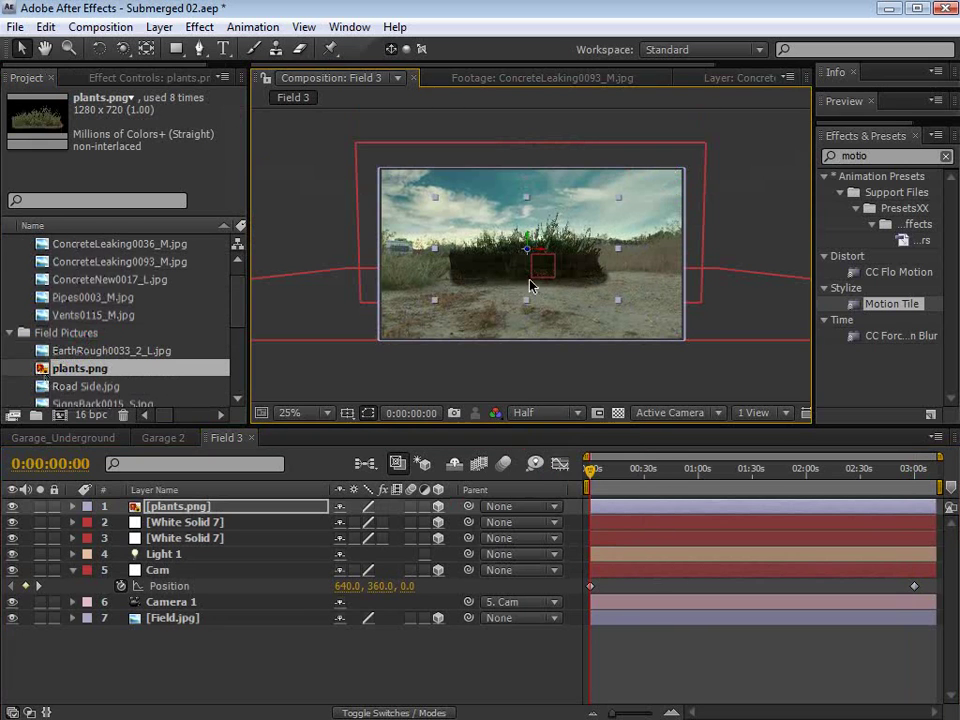
Step: Turn off Accepts Shadows and Accepts Lights in the plants layer's material options
scroll(530, 287, "up", 2)
key("a")
key("a")
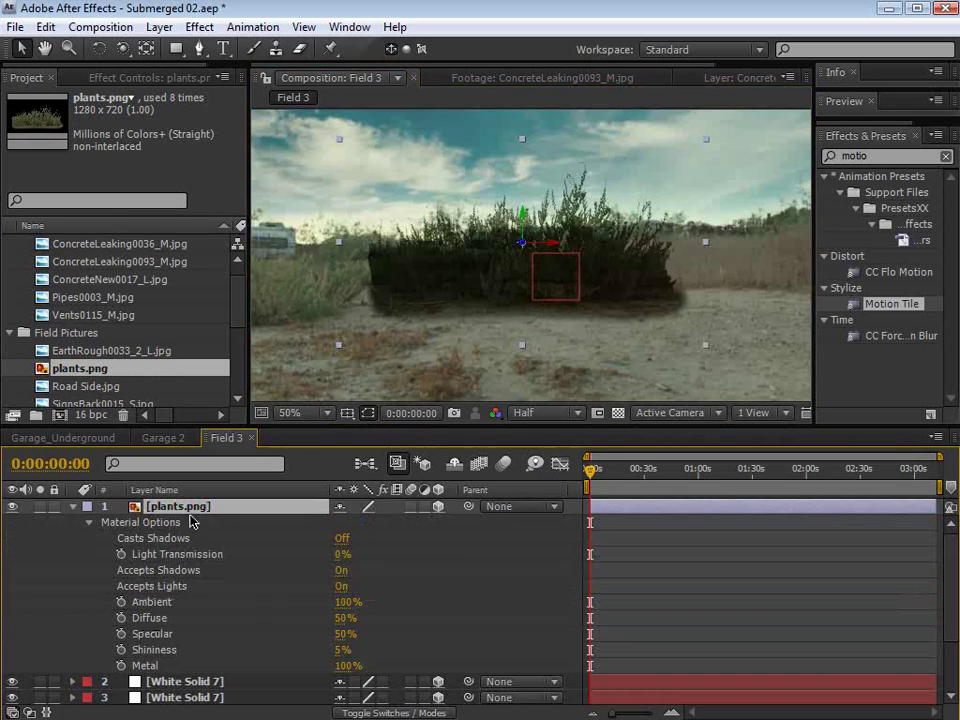
left_click(341, 570)
left_click(342, 586)
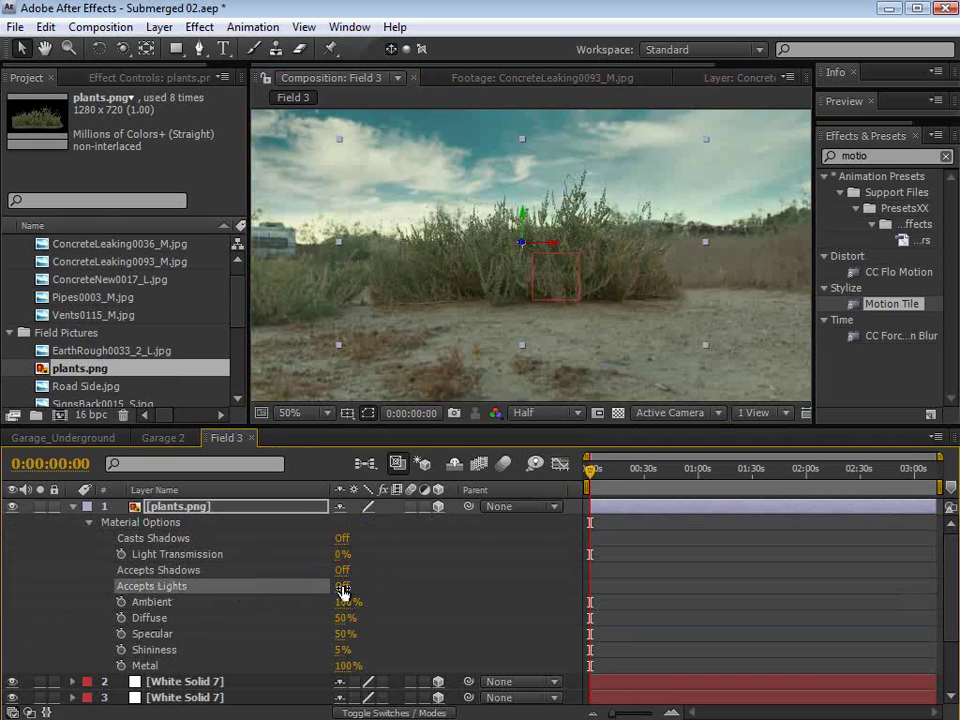
left_click(72, 507)
Step: Move the plants layer toward the camera and place it in the left foreground, partly outside the frame
left_click_drag(607, 255, 453, 338)
left_click_drag(627, 313, 633, 314)
scroll(545, 275, "down", 2)
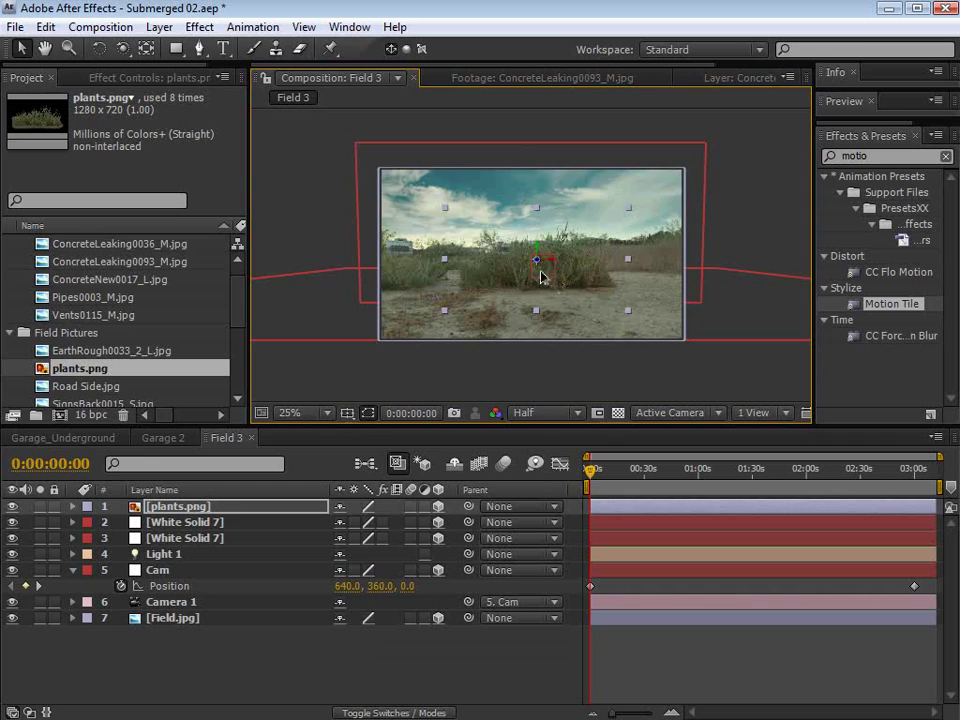
mouse_move(592, 470)
left_mouse_down()
mouse_move(670, 485)
mouse_move(590, 478)
left_mouse_up()
left_click_drag(540, 266, 607, 344)
left_click_drag(600, 251, 425, 315)
left_click_drag(553, 166, 446, 302)
left_click_drag(386, 311, 393, 297)
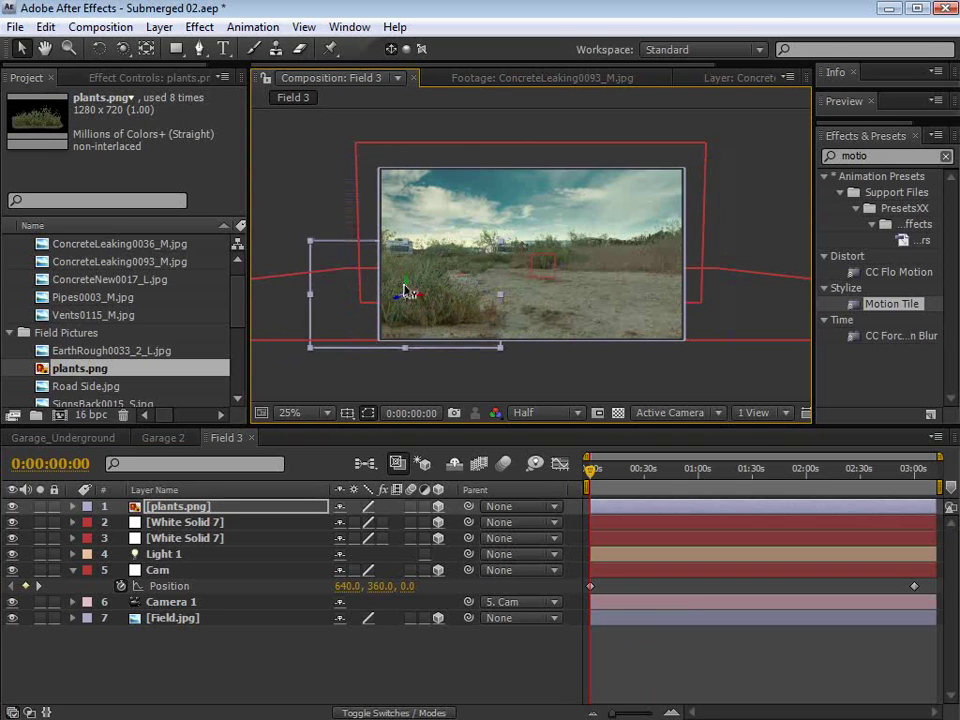
Step: Examine how the foreground plants shift against the field as the camera moves through the first seconds
scroll(404, 290, "up", 2)
left_click_drag(551, 332, 539, 285)
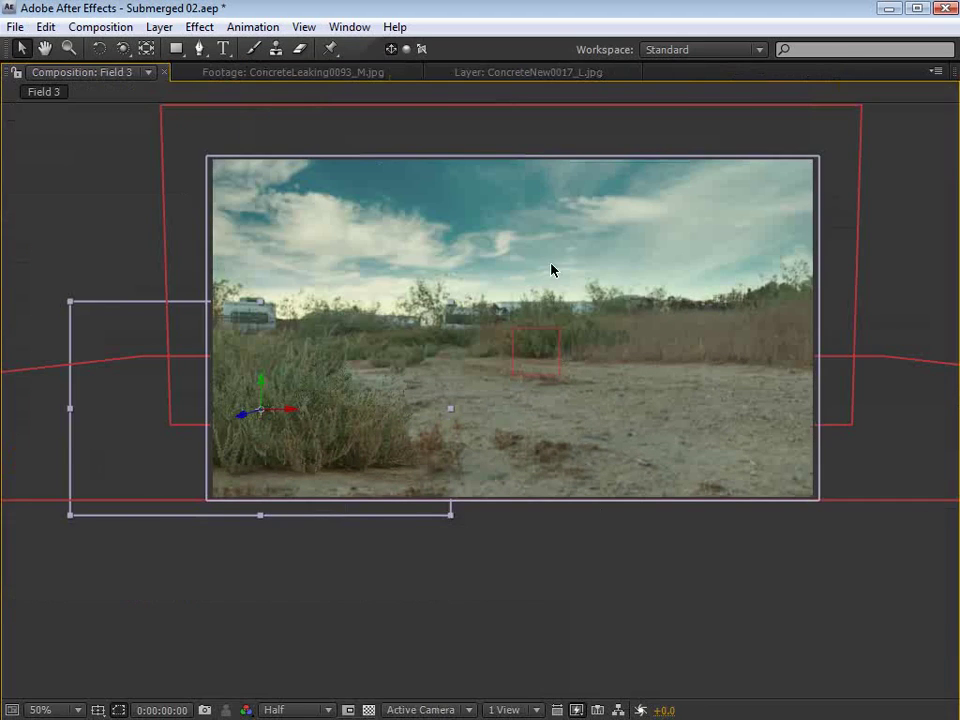
key("grave")
left_click_drag(593, 474, 644, 476)
key("space")
left_click_drag(642, 185, 630, 228)
left_click_drag(631, 478, 601, 478)
Step: Duplicate the plants layer twice, spread the copies over the field and rotate the newest one at the right edge
key("ctrl+d")
left_click_drag(305, 327, 489, 328)
key("ctrl+d")
key("space")
key("w")
left_click_drag(531, 285, 515, 288)
key("v")
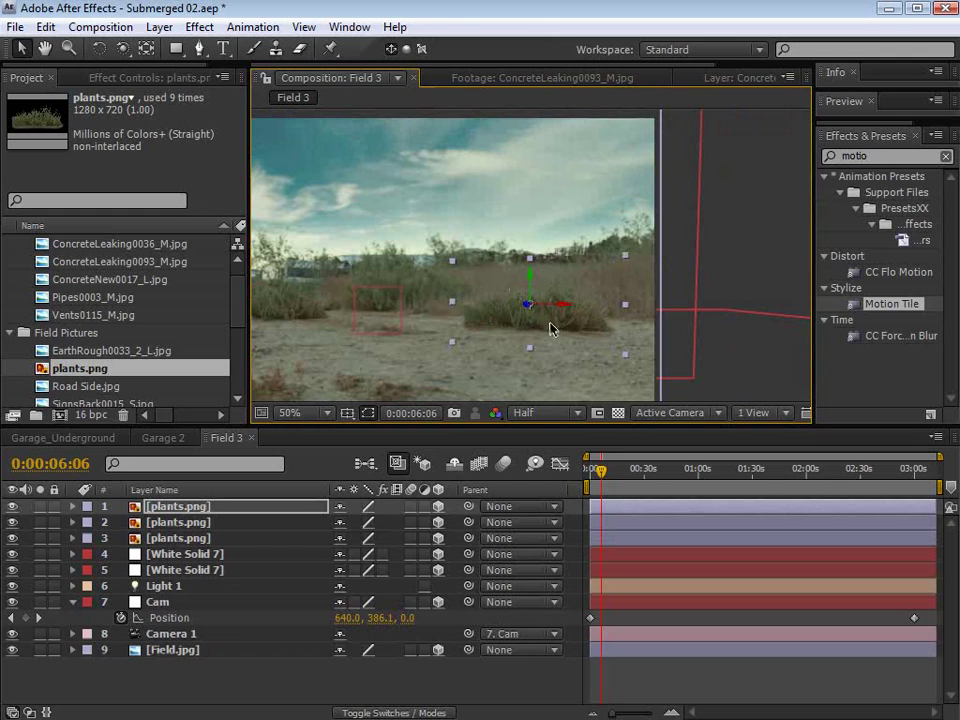
key("w")
left_click_drag(549, 289, 461, 291)
key("v")
left_click_drag(579, 332, 625, 317)
Step: Duplicate the plants once more, place the turned copy in the right foreground and check the framing at 0:00:00:00
key("ctrl+d")
key("space")
key("grave")
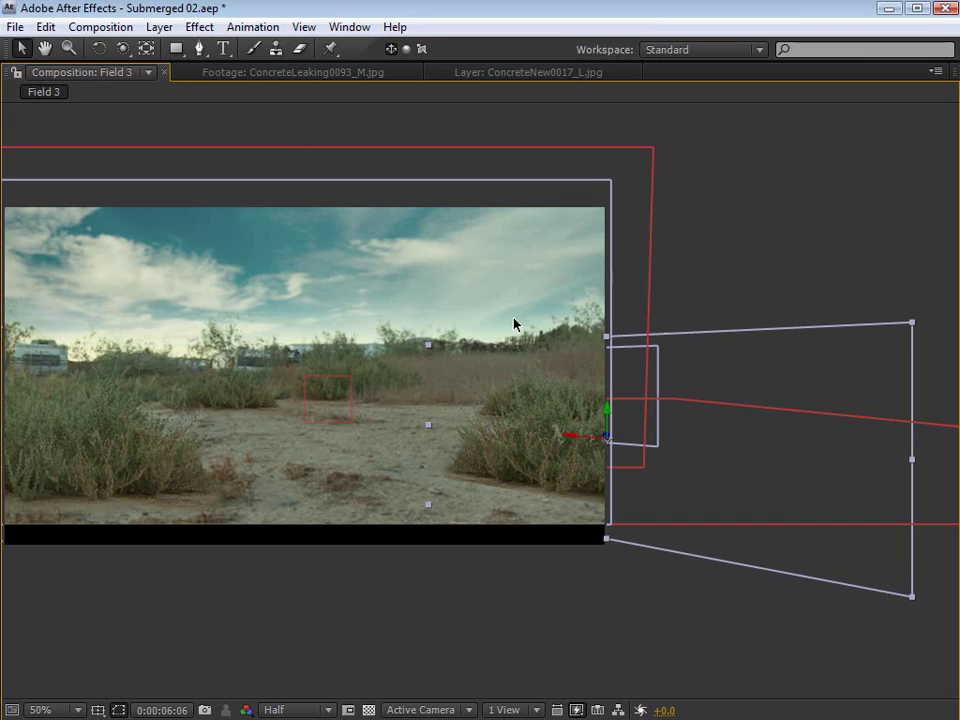
left_click_drag(618, 441, 630, 421)
key("w")
key("v")
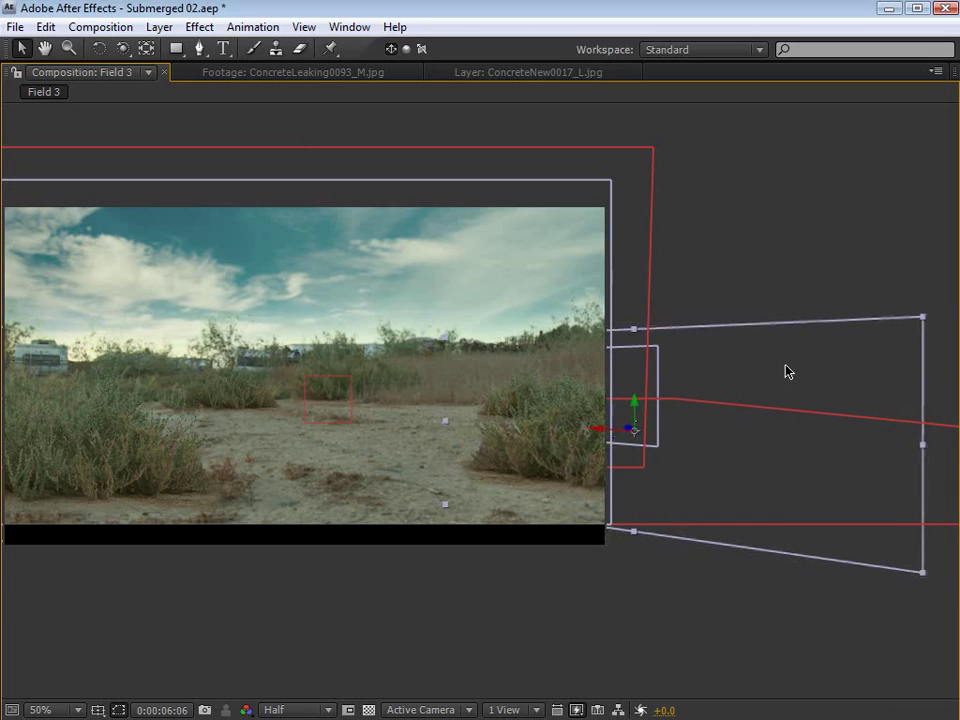
key("grave")
left_click_drag(461, 300, 624, 315)
left_click_drag(602, 472, 578, 486)
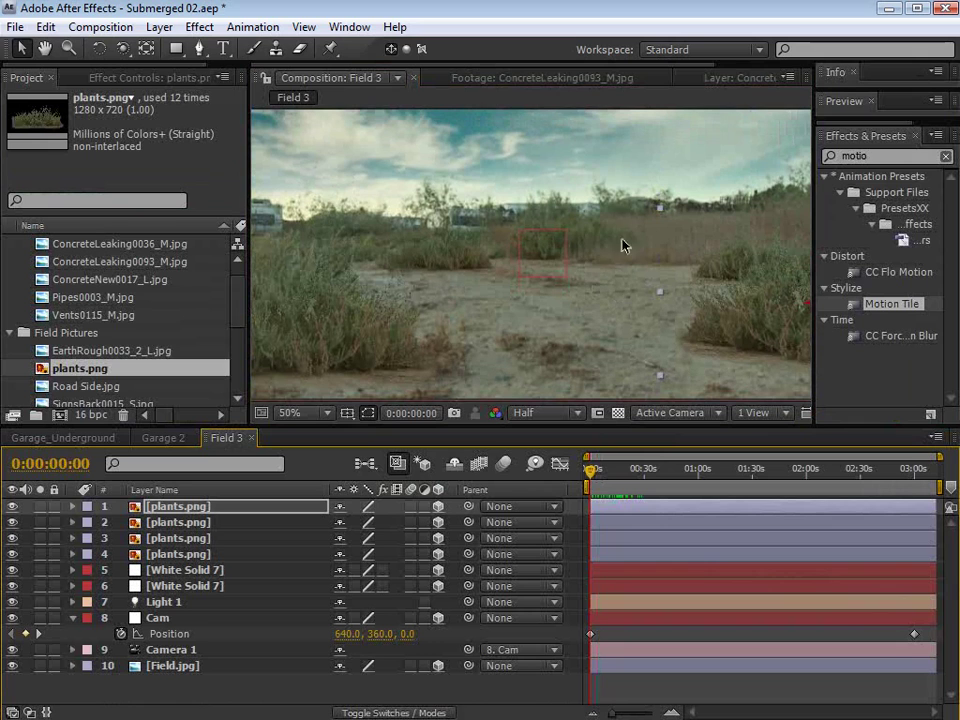
key("grave")
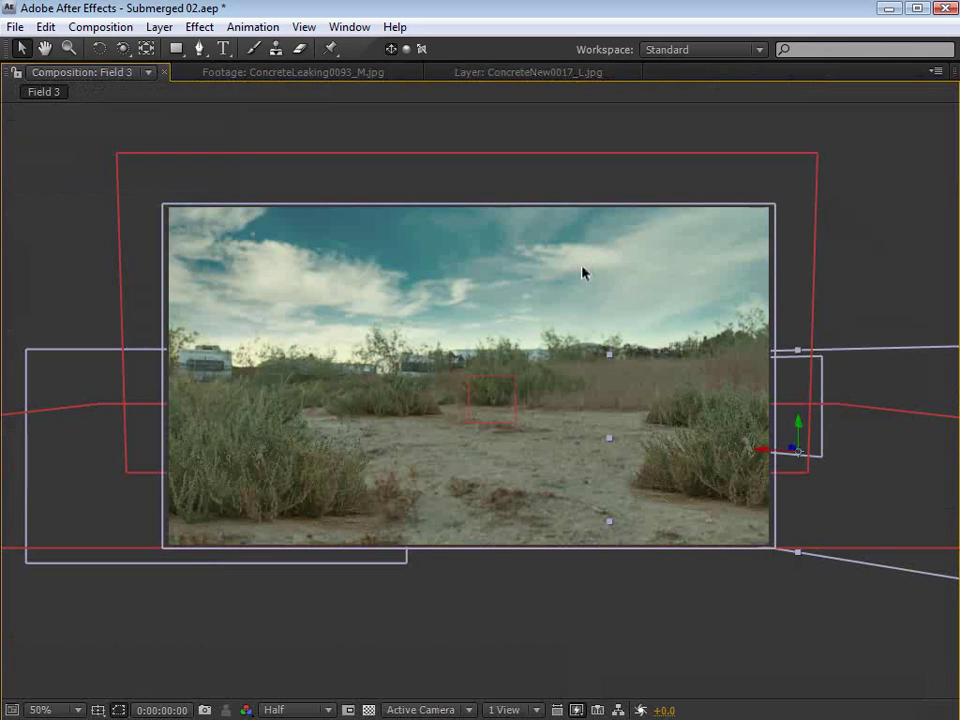
key("grave")
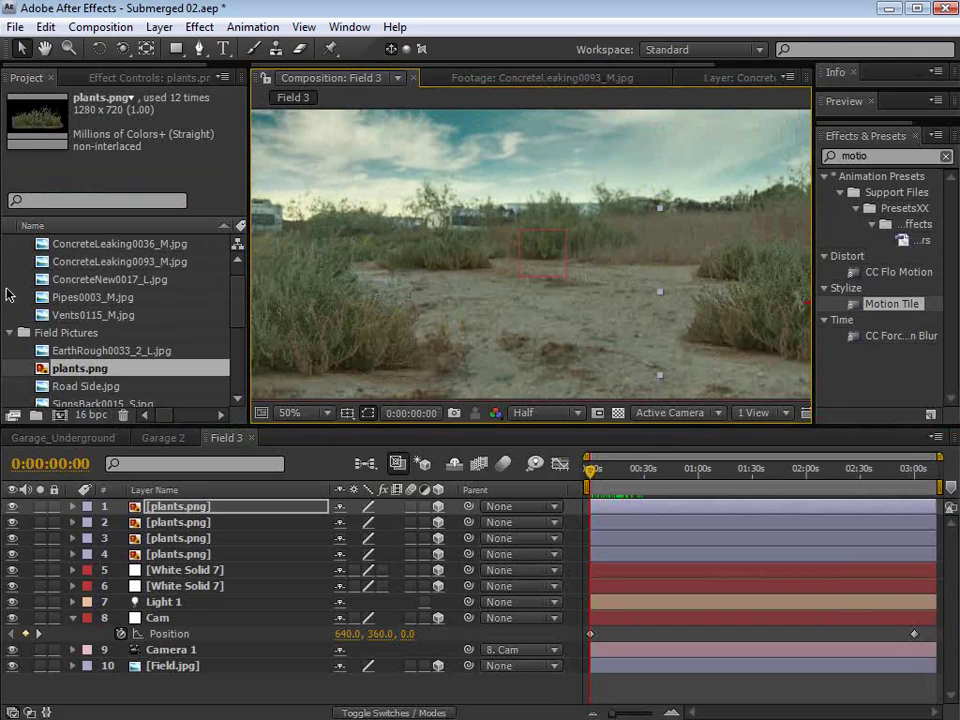
Step: Preview the TrafficSigns0114_S.jpg and SignsBack0015_S.jpg footage, then return to the Field 3 composition
left_click(41, 299)
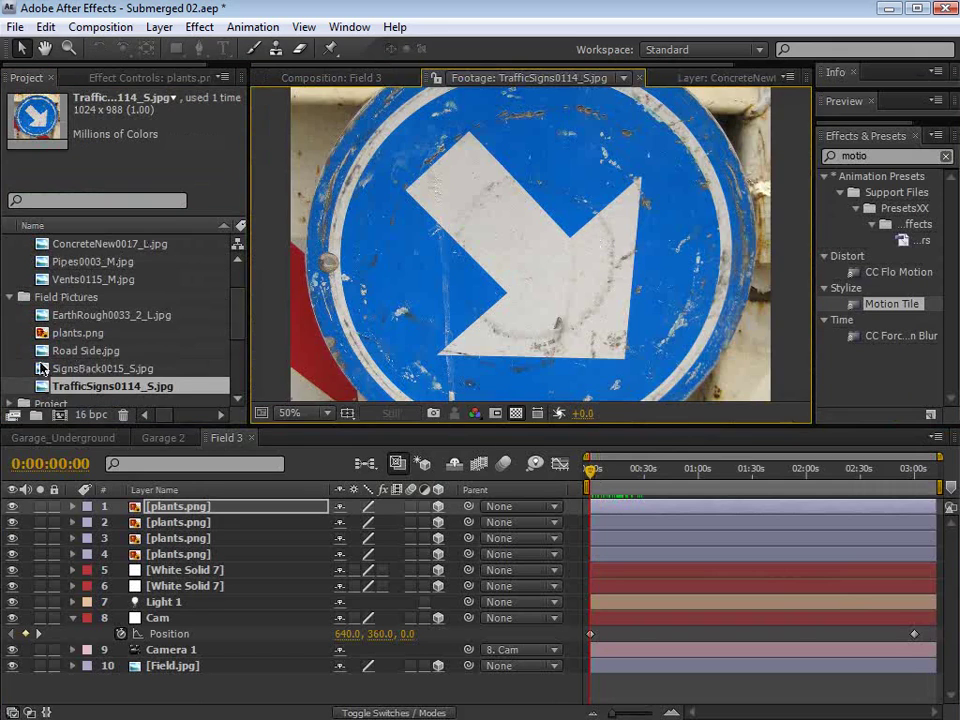
double_click(41, 370)
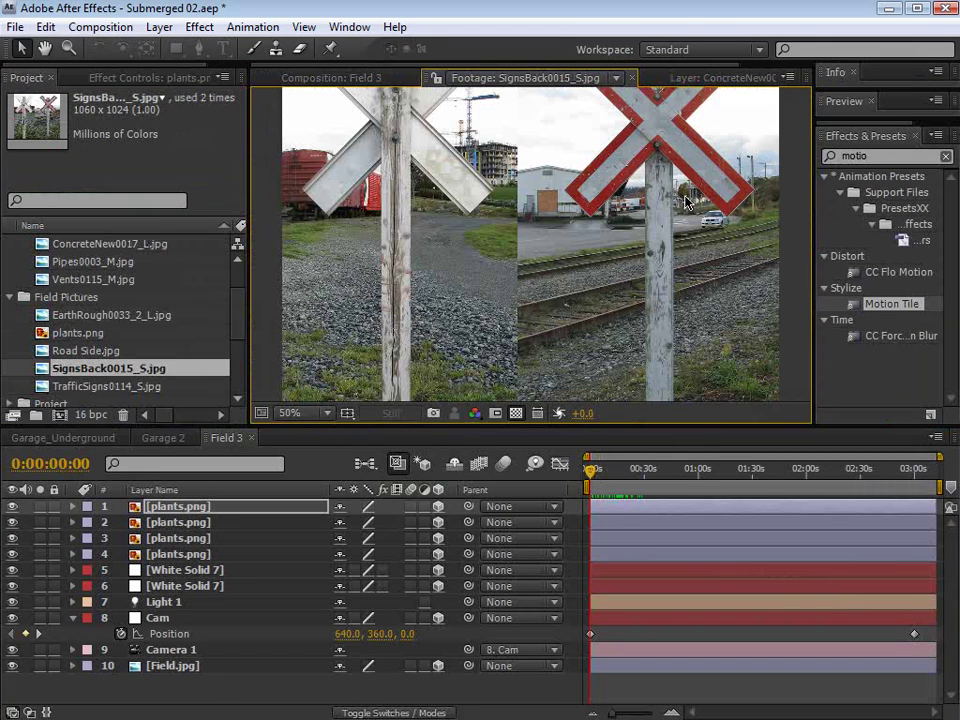
left_click(317, 76)
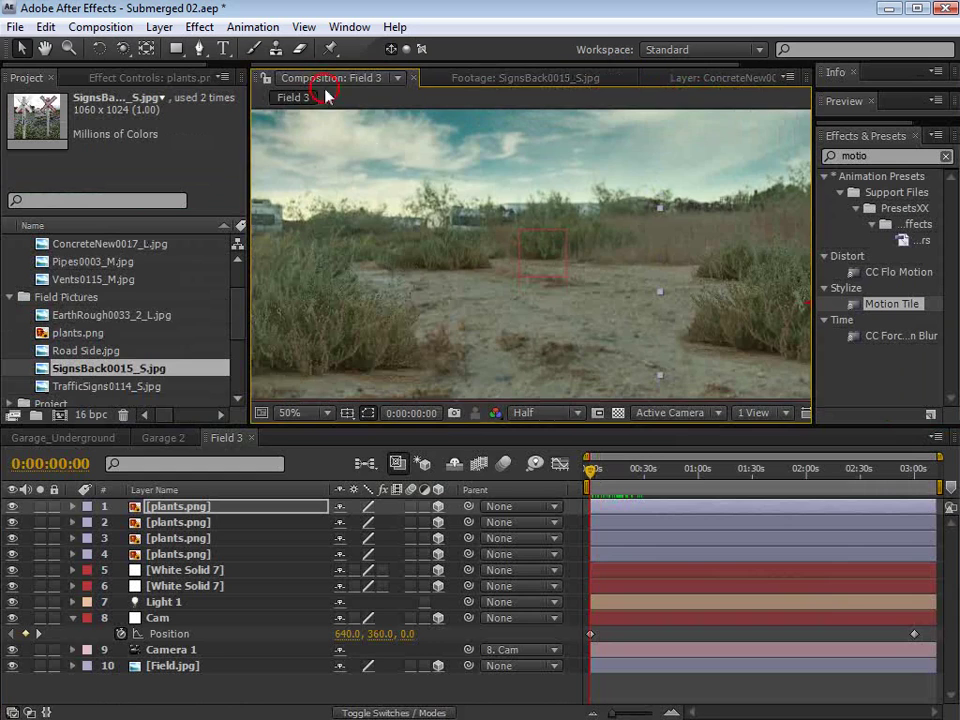
Step: Go to 0:00:17:04 and add Road Side.jpg as the topmost layer of Field 3
mouse_move(614, 490)
left_mouse_down()
mouse_move(627, 490)
mouse_move(578, 490)
mouse_move(592, 477)
mouse_move(620, 477)
left_mouse_up()
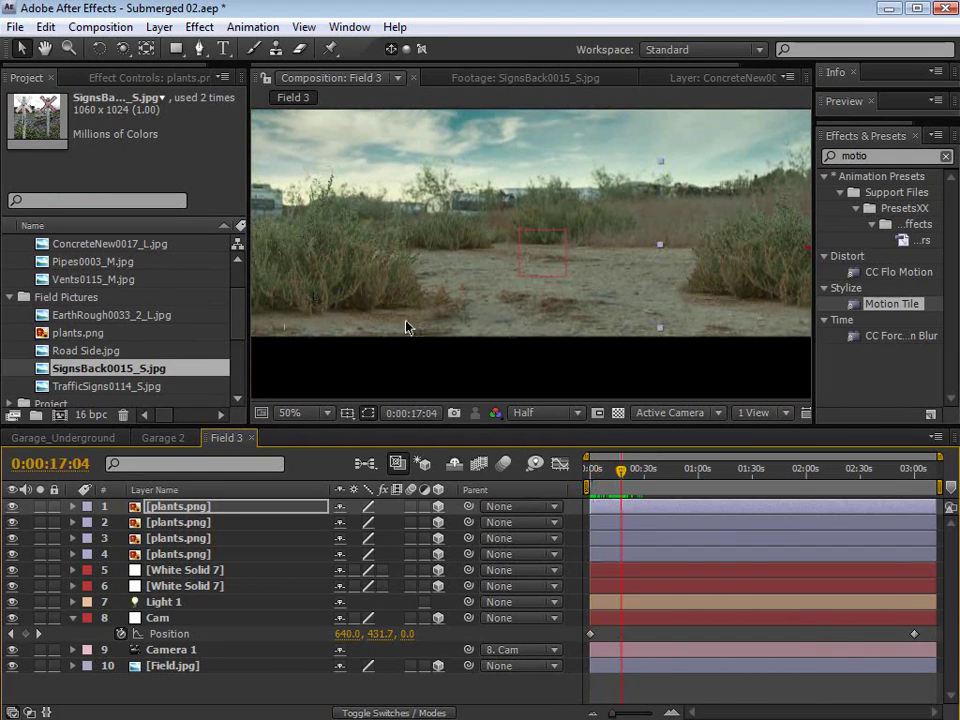
left_click(60, 316)
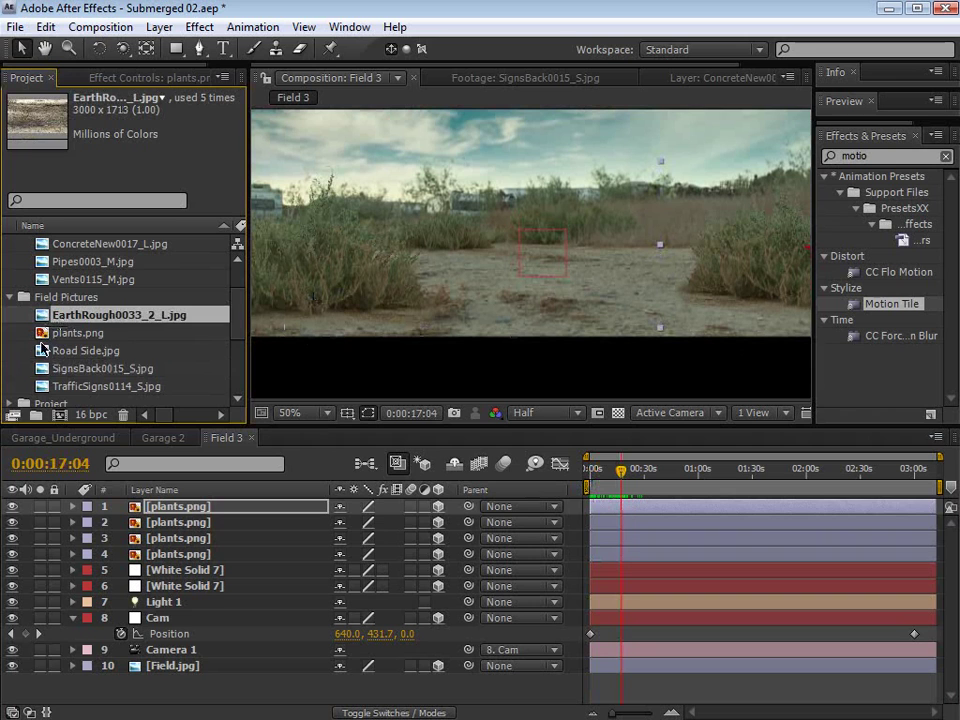
left_click(43, 351)
double_click(43, 351)
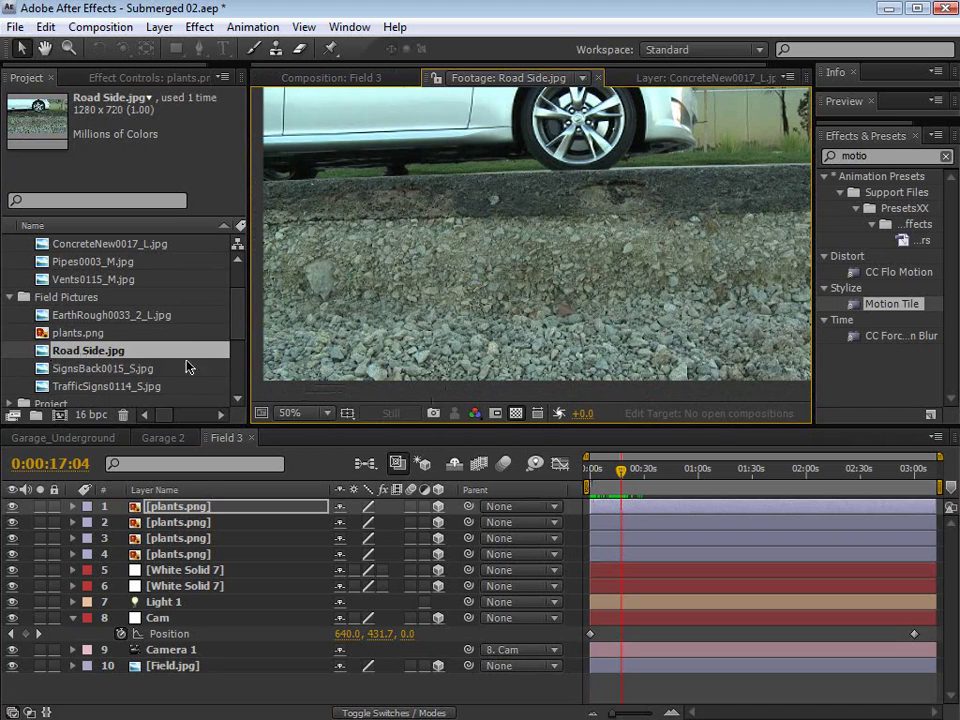
left_click_drag(33, 350, 150, 507)
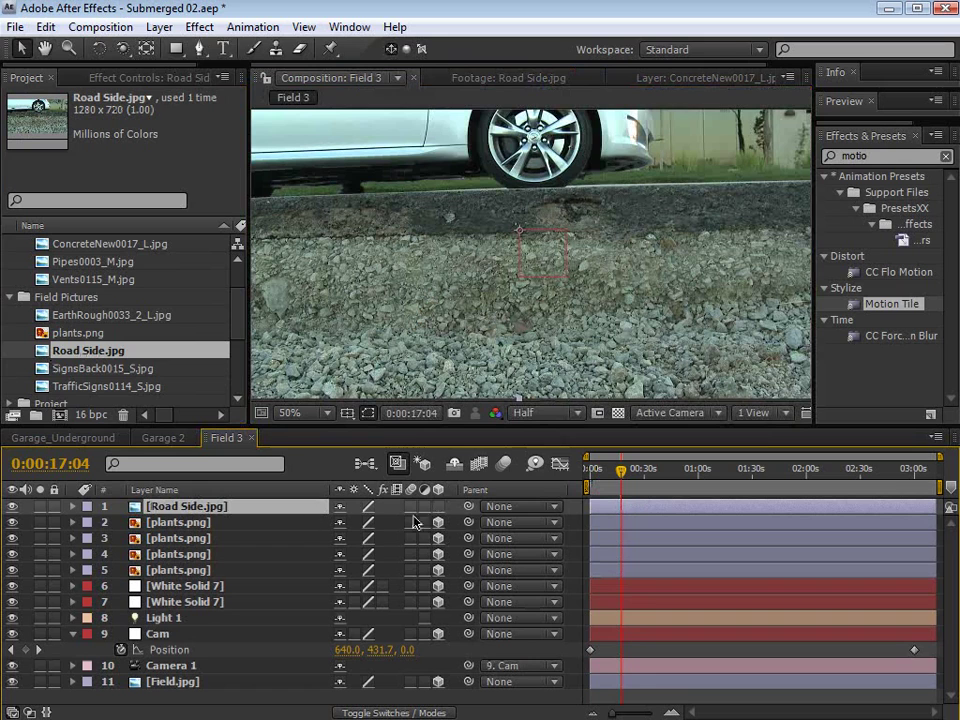
Step: Make Road Side.jpg a 3D layer and turn off its Accepts Shadows and Accepts Lights options
left_click(438, 506)
key("a")
key("a")
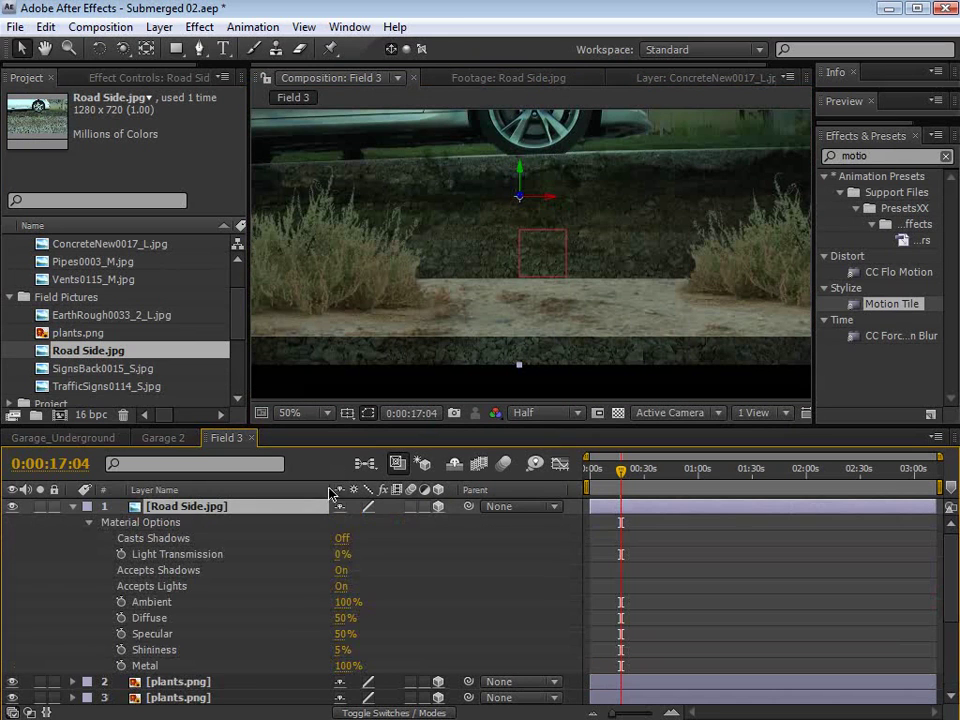
left_click(342, 570)
left_click(341, 586)
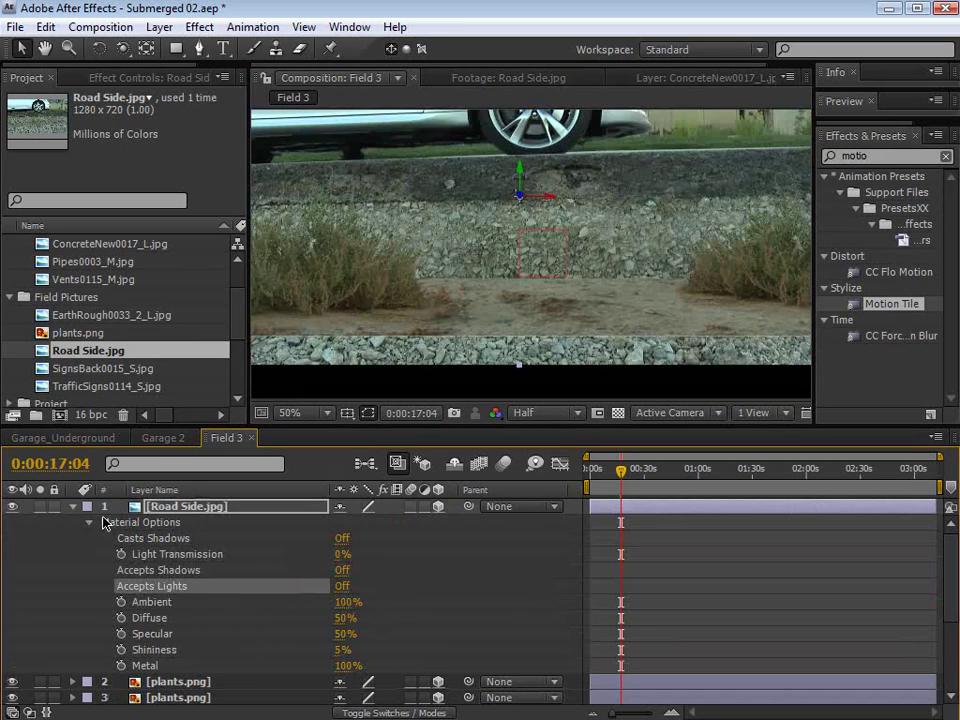
left_click(73, 507)
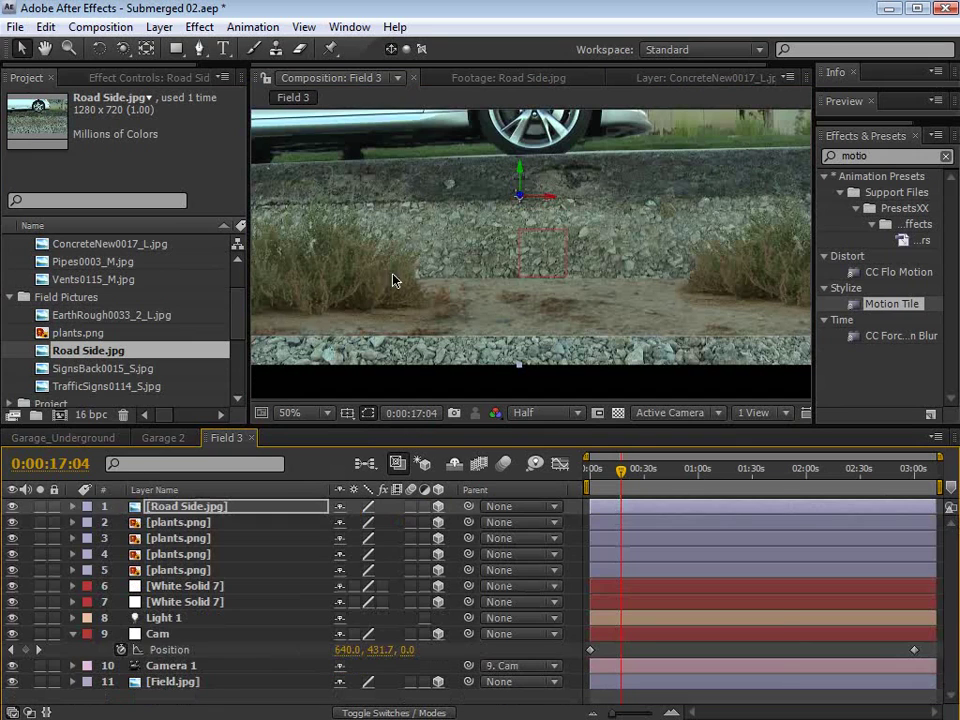
Step: In the Top view, move Road Side.jpg forward along the Z axis to the front edge of the ground plane
left_click(643, 418)
left_click(703, 538)
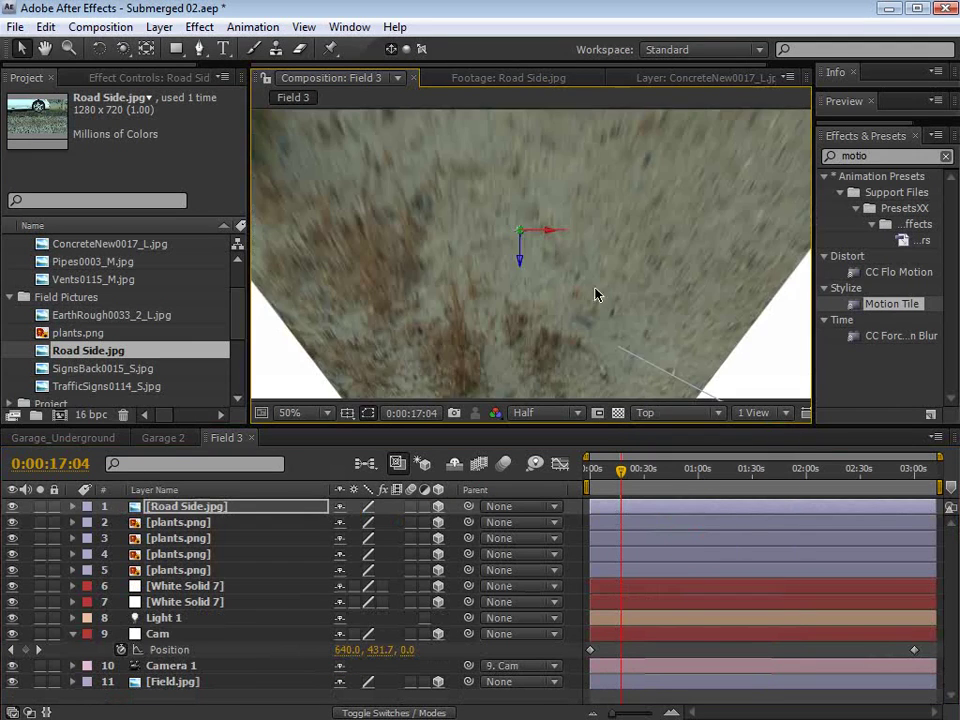
scroll(574, 336, "down", 2)
left_click(184, 510)
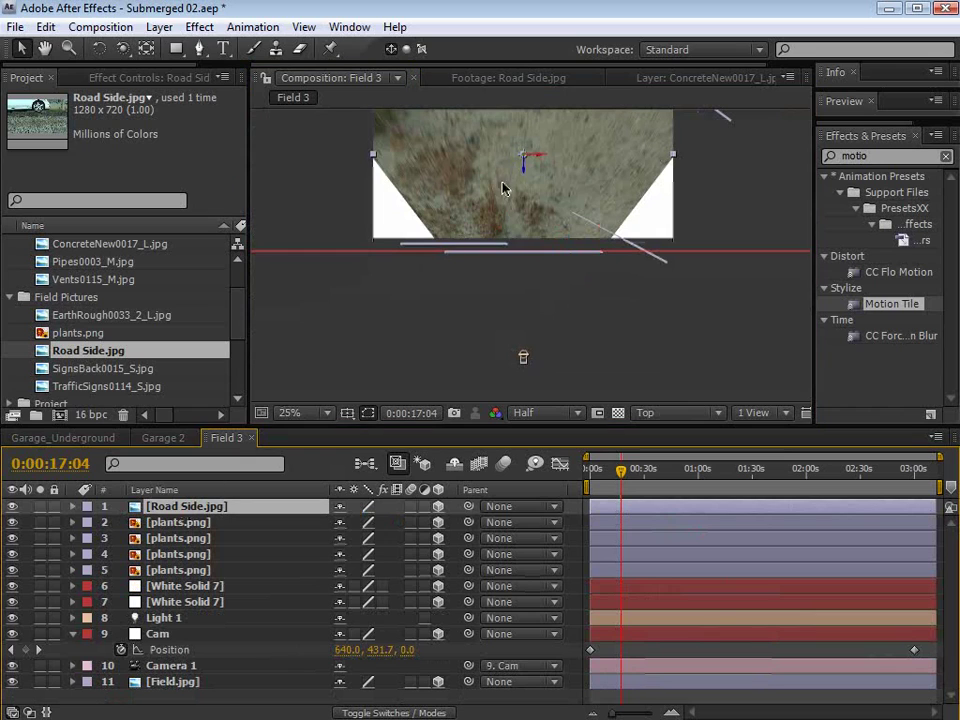
left_click_drag(521, 170, 520, 260)
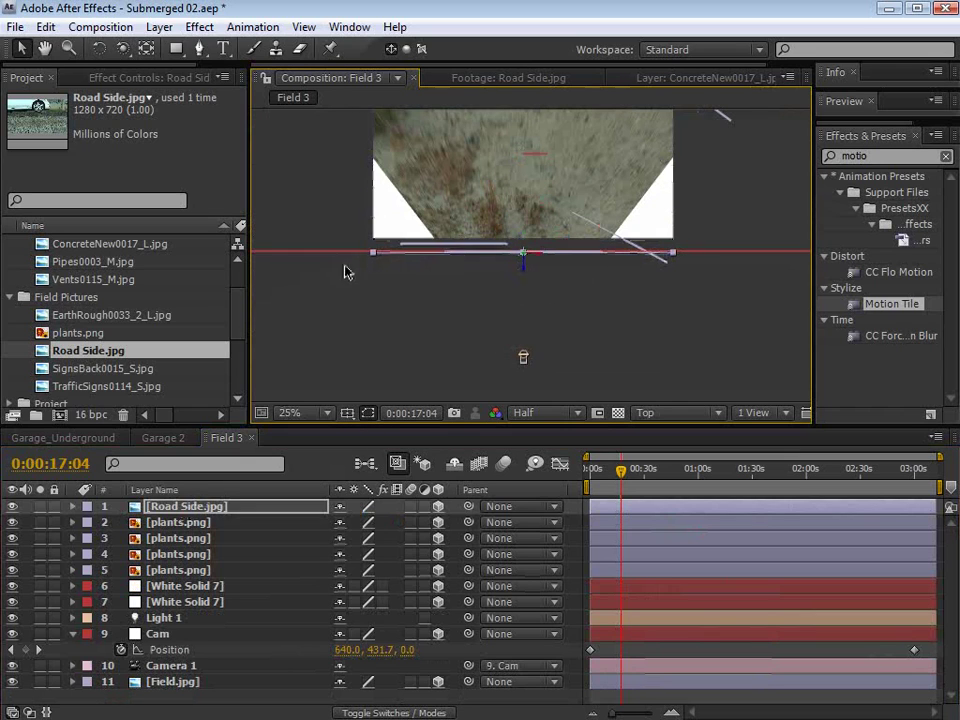
Step: Return to the Active Camera view and scale Road Side.jpg down to slightly wider than the frame
left_click(315, 229)
scroll(383, 220, "down", 1)
left_click(662, 412)
left_click(670, 381)
key("h")
left_click_drag(521, 228, 519, 264)
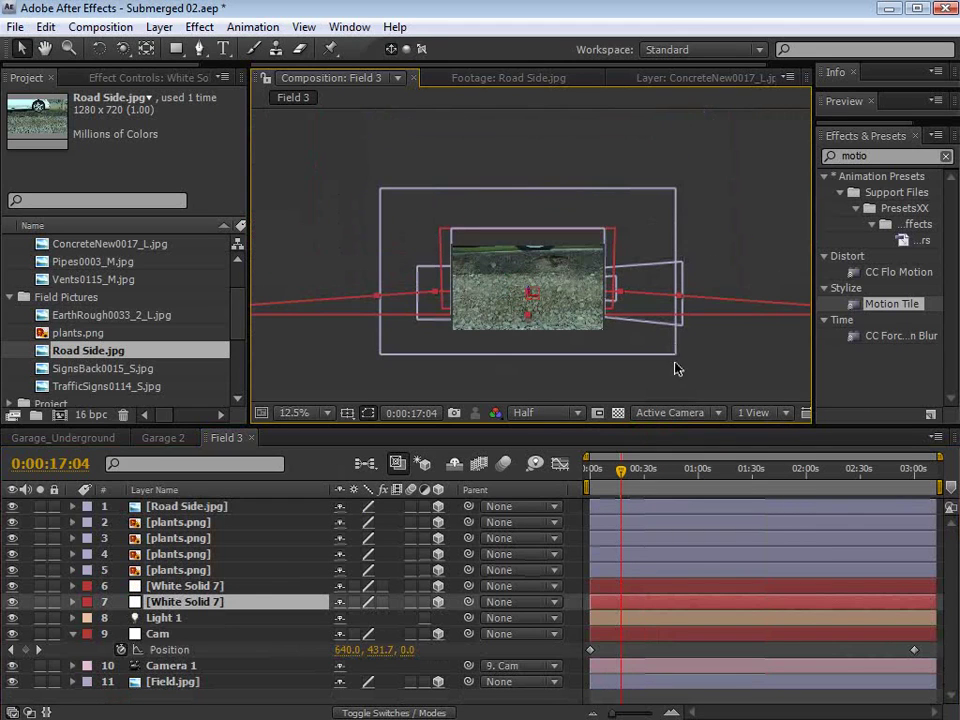
left_click(195, 511)
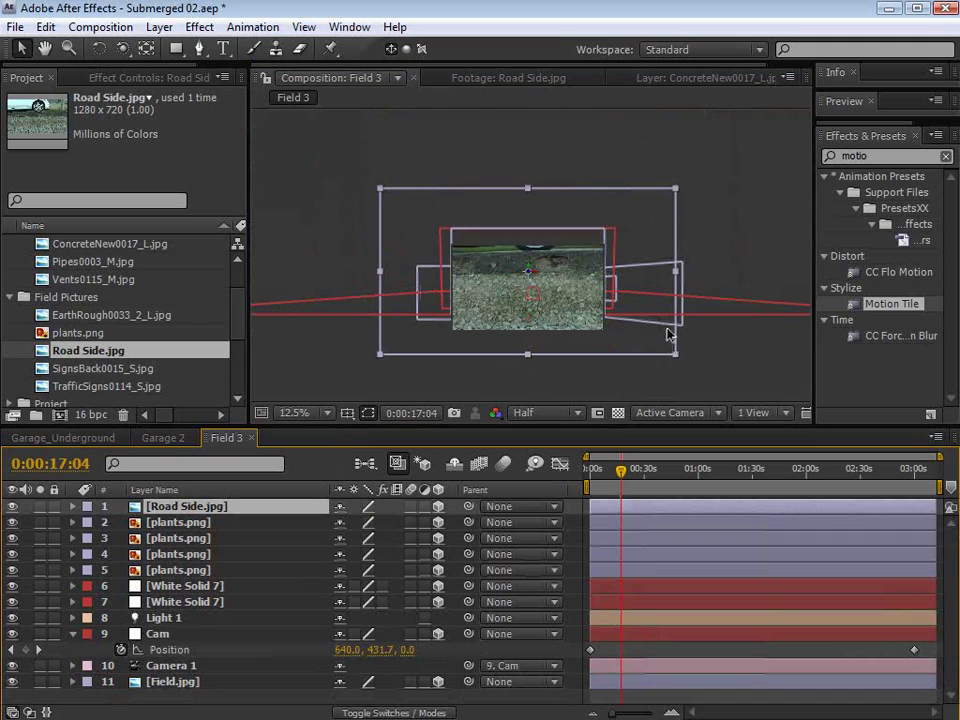
left_click_drag(677, 360, 617, 321)
Step: Draw a closed Pen mask on Road Side.jpg along the gravel's upper edge, cutting away the car and asphalt
key("period")
key("period")
key("grave")
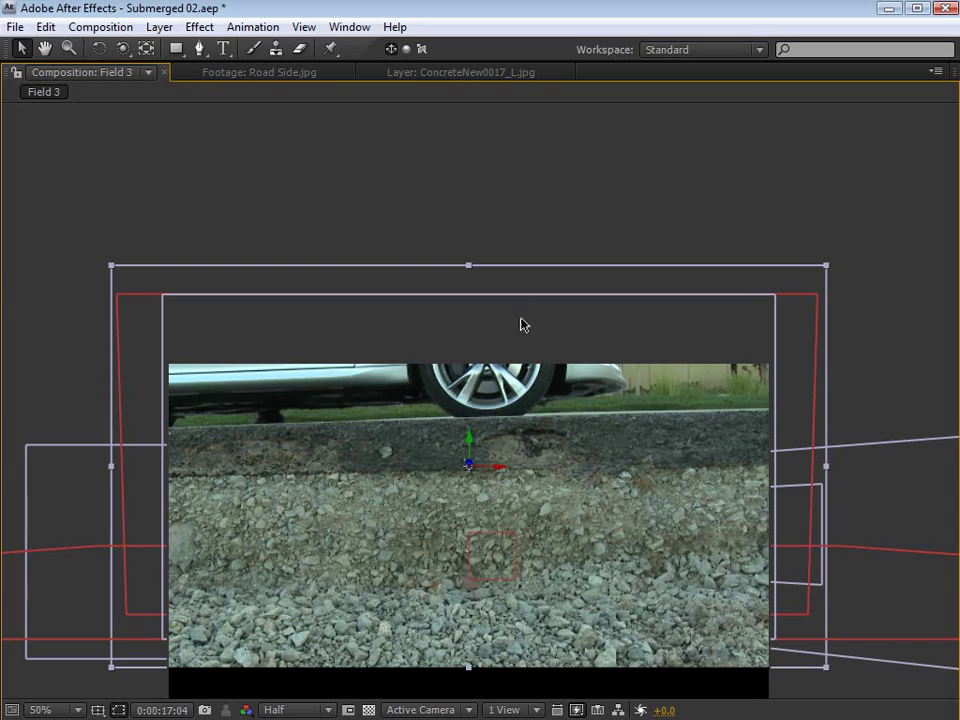
left_click(199, 48)
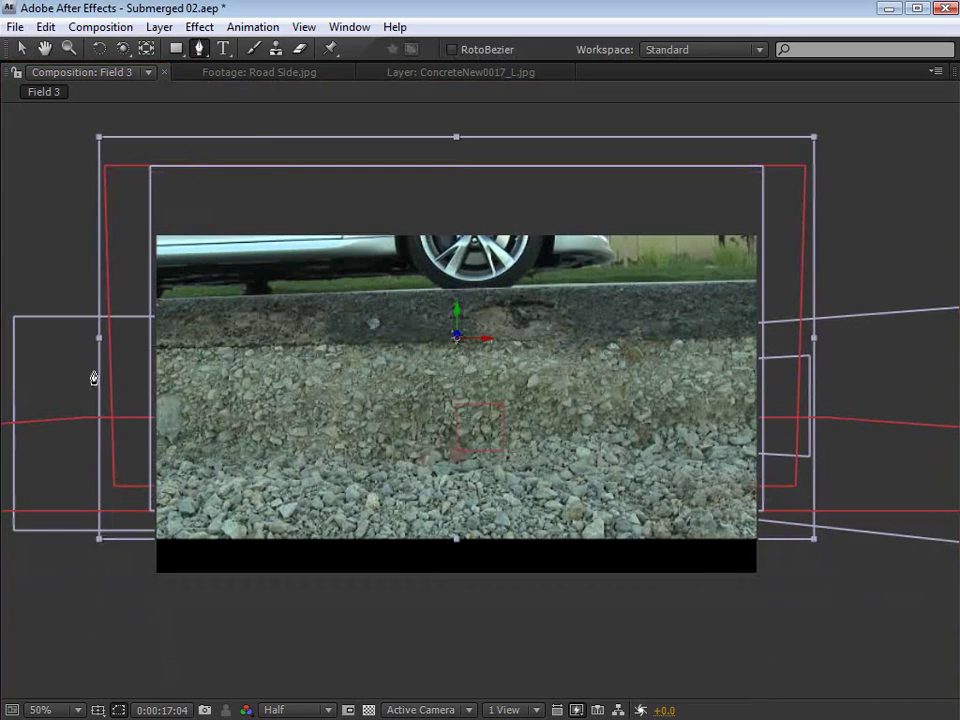
left_click(88, 347)
left_click(204, 349)
left_click(244, 353)
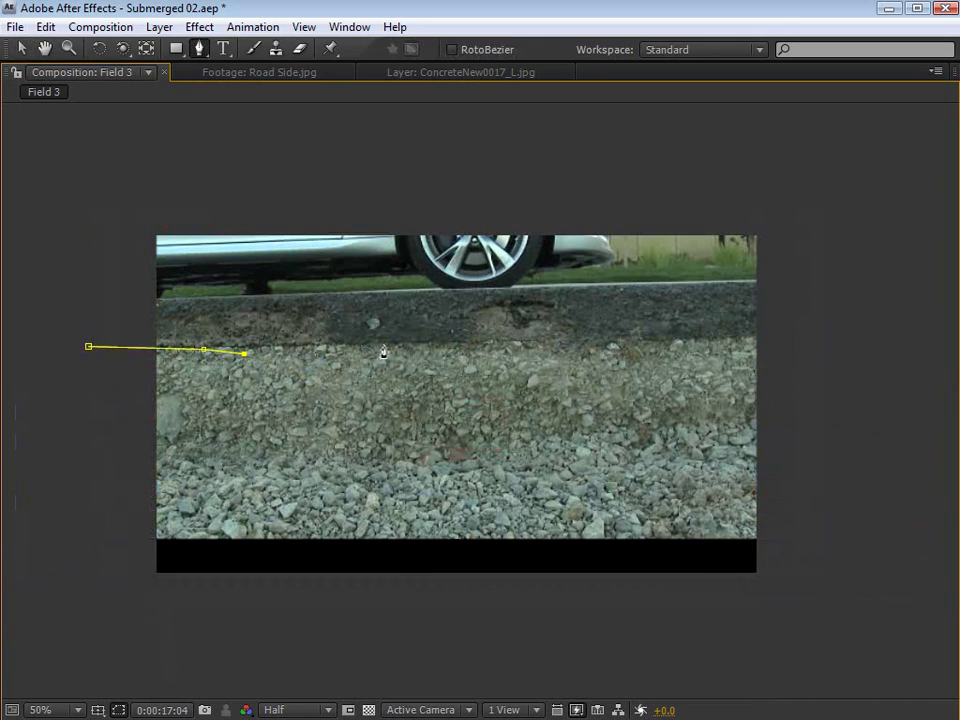
key("space")
key("ctrl+z")
left_click_drag(300, 346, 316, 346)
left_click_drag(473, 346, 493, 345)
left_click(590, 347)
left_click(664, 346)
left_click(736, 342)
left_click(817, 342)
left_click(847, 621)
left_click(48, 643)
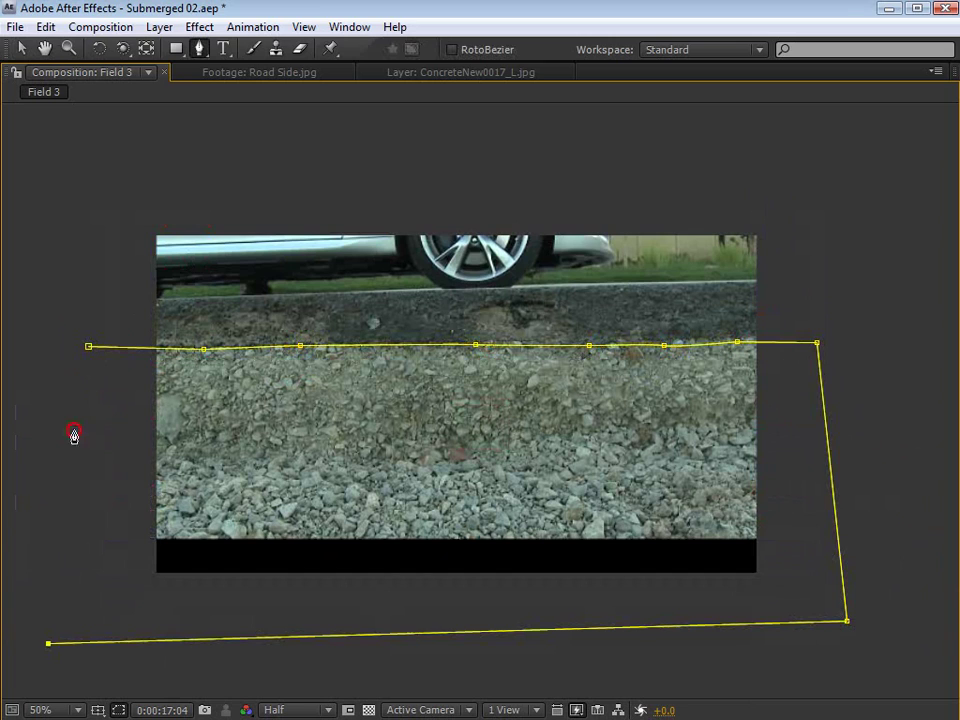
left_click(88, 347)
key("grave")
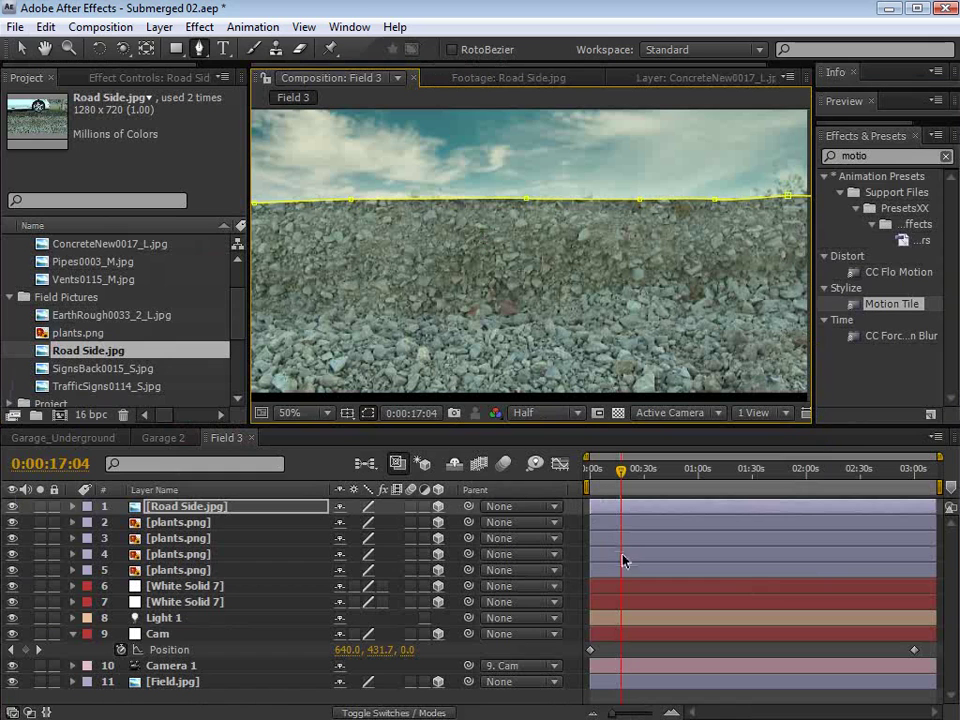
Step: Move Road Side.jpg down until its masked gravel edge meets the front edge of the sandy ground, checking the join with the mask outline hidden
key("v")
left_click_drag(574, 225, 552, 365)
key("space")
left_click_drag(400, 330, 616, 319)
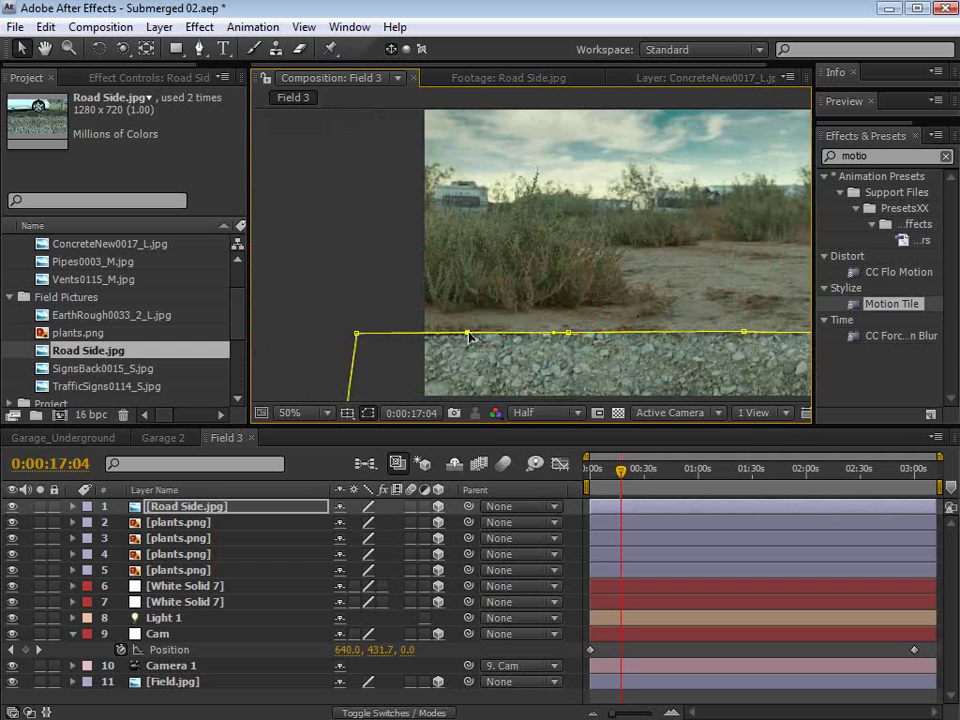
left_click(368, 412)
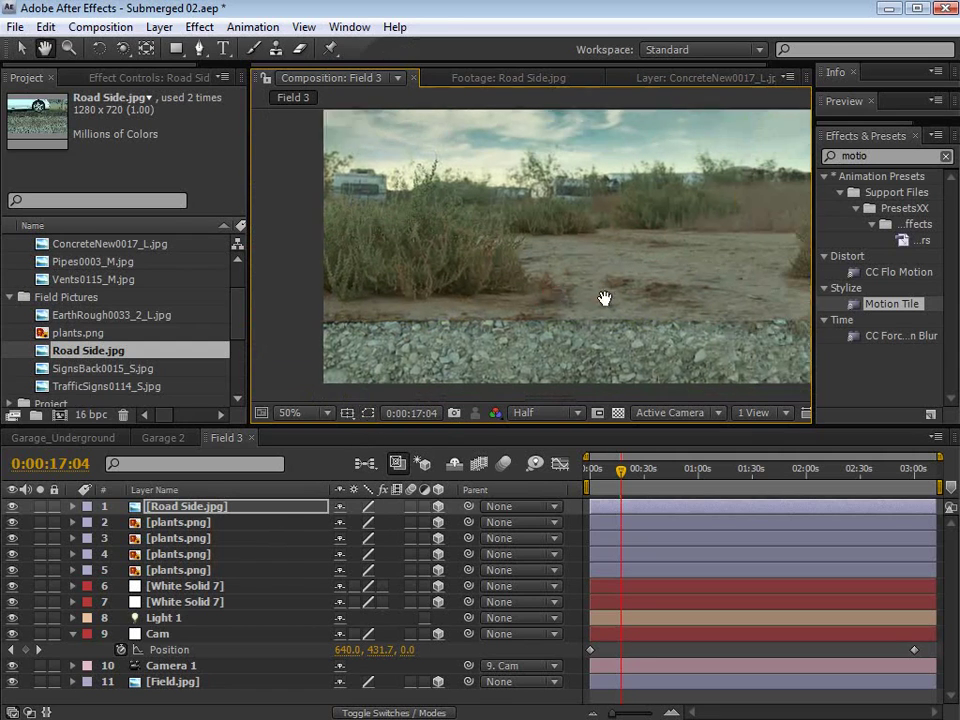
left_click(481, 368)
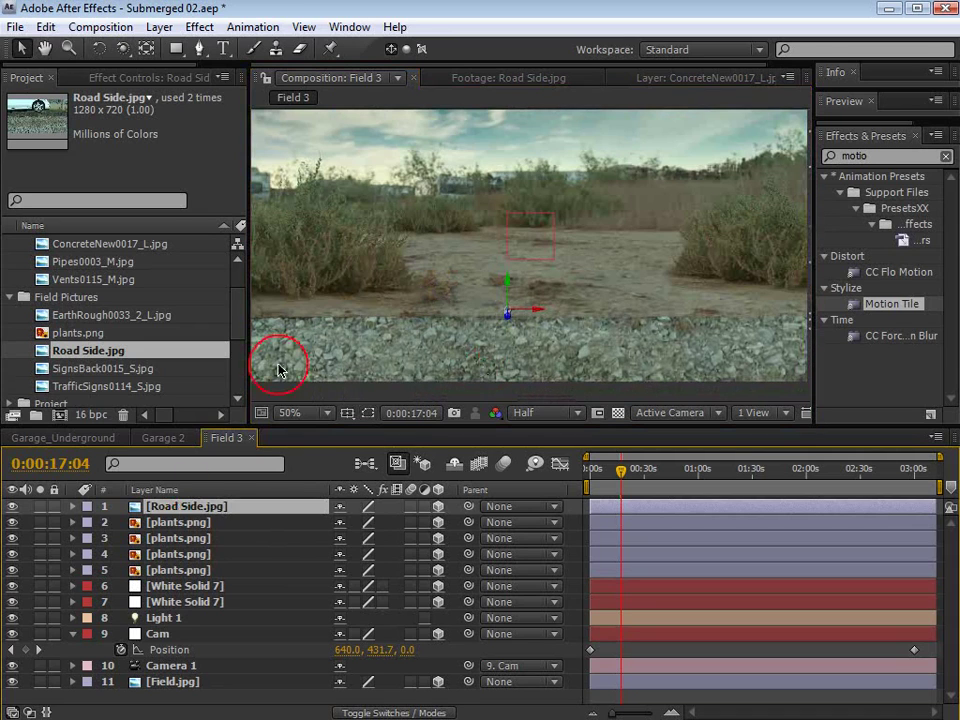
left_click(367, 413)
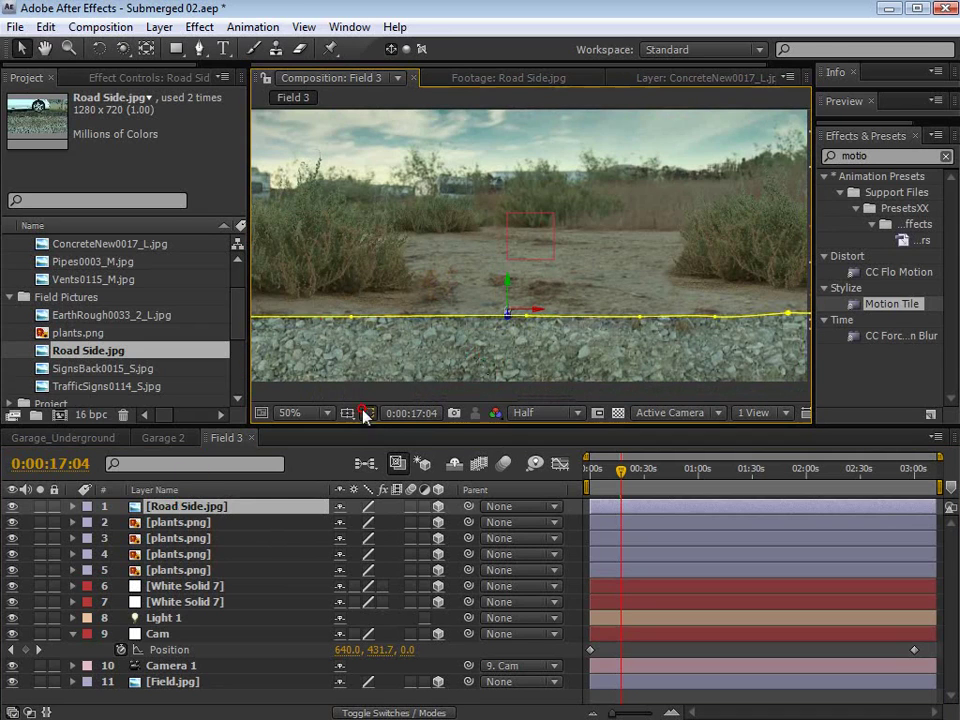
left_click(354, 320)
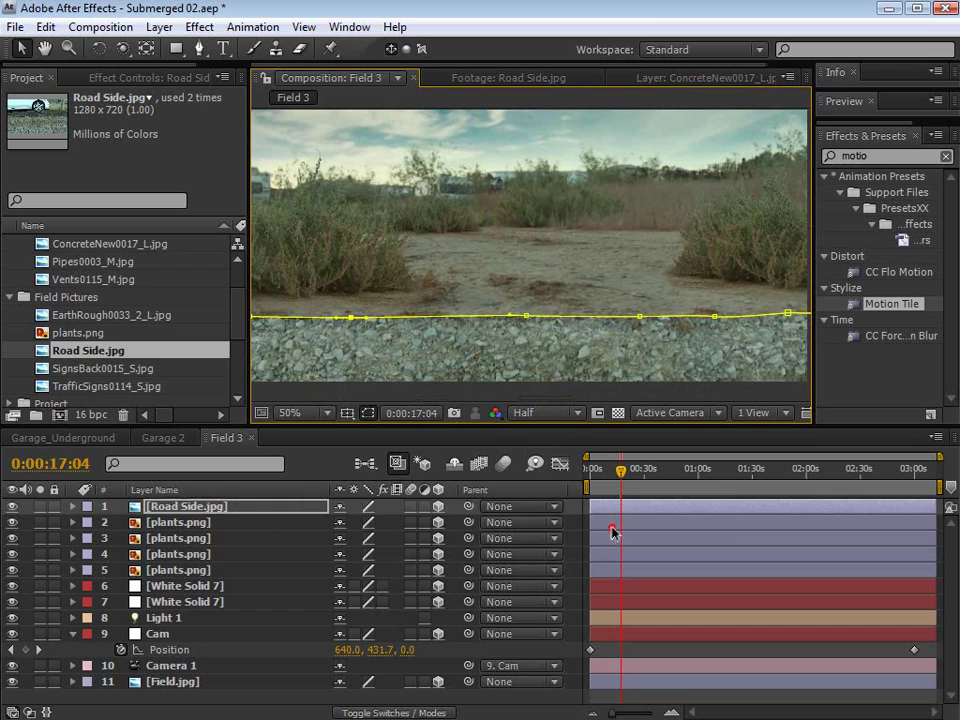
Step: Find the Roughen Edges effect and apply it to Road Side.jpg
left_click(699, 346)
left_click(885, 157)
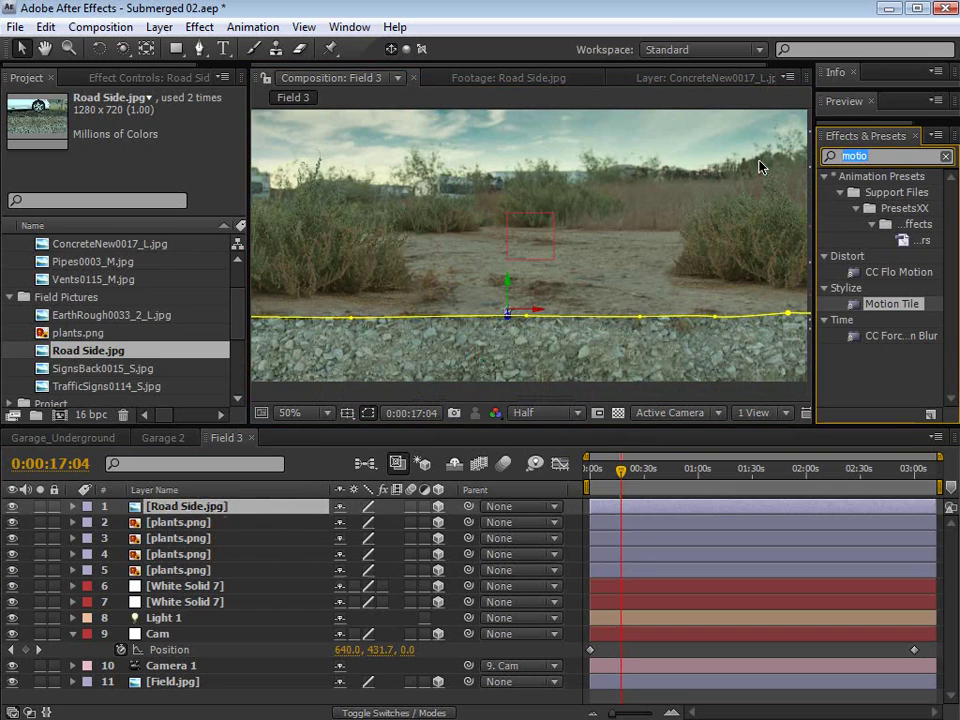
type("rough")
left_click(884, 195)
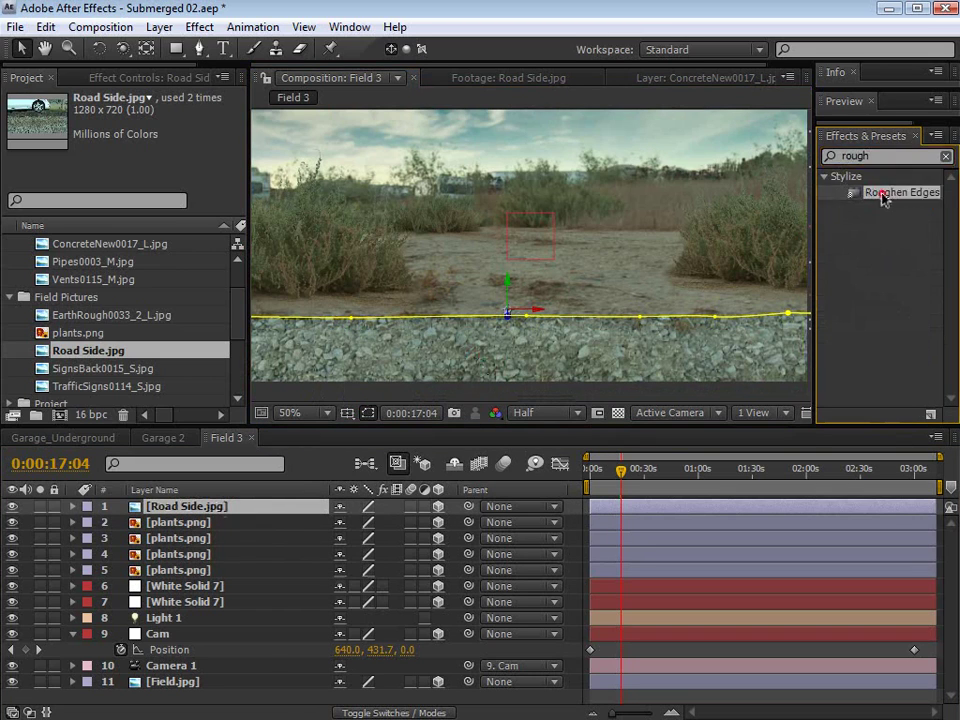
left_click_drag(195, 502, 195, 506)
Step: Solo Road Side.jpg and turn on the transparency grid to inspect its upper edge up close
key("space")
left_click_drag(321, 347, 484, 291)
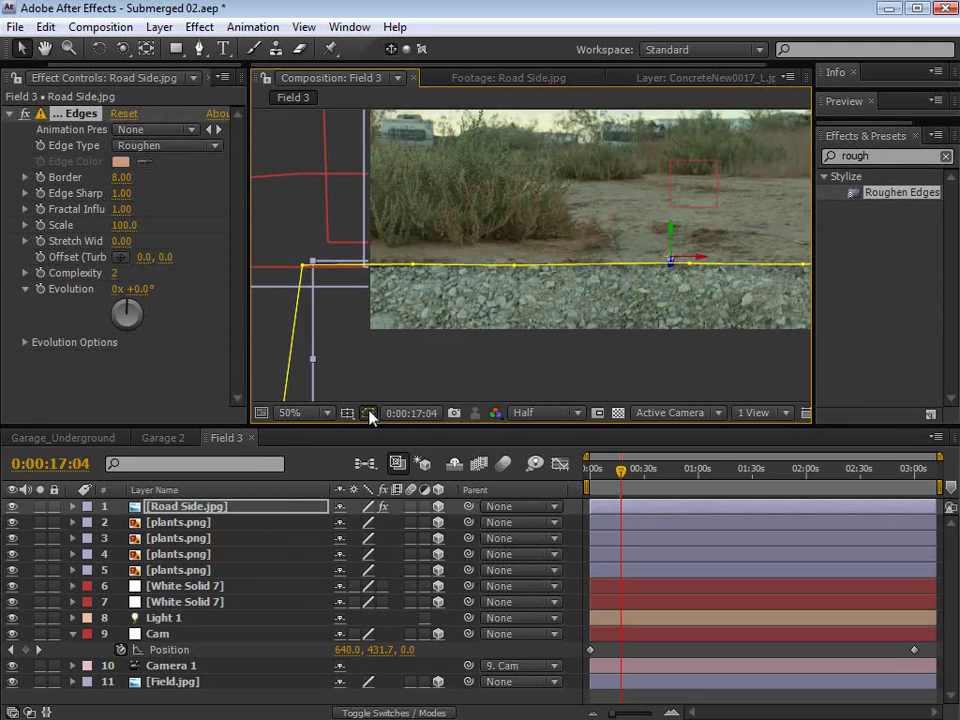
scroll(403, 365, "up", 1)
key("space")
left_click(40, 506)
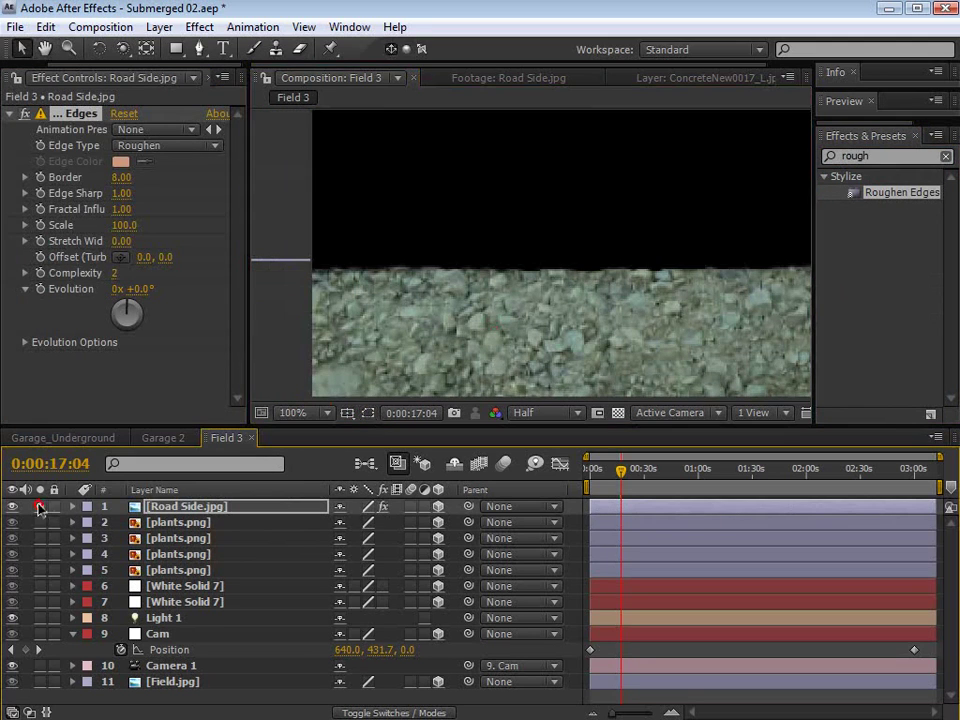
left_click(618, 412)
key("space")
left_click_drag(449, 306, 564, 328)
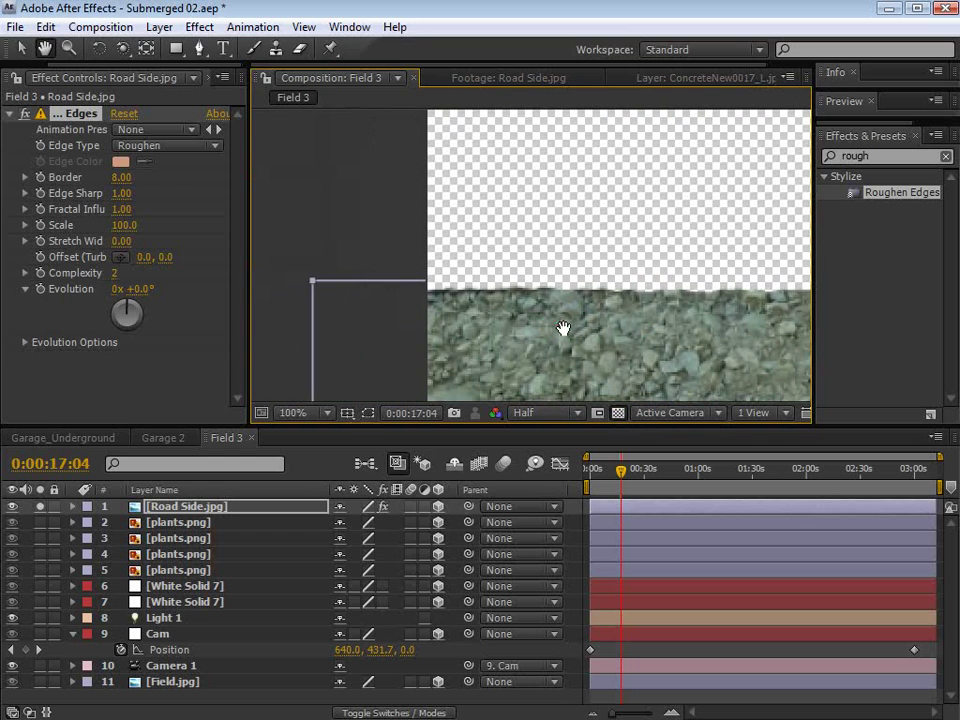
Step: Set the Roughen Edges Border to 14.6 and Scale to 57, and unsolo Road Side.jpg
left_click_drag(123, 177, 311, 197)
key("space")
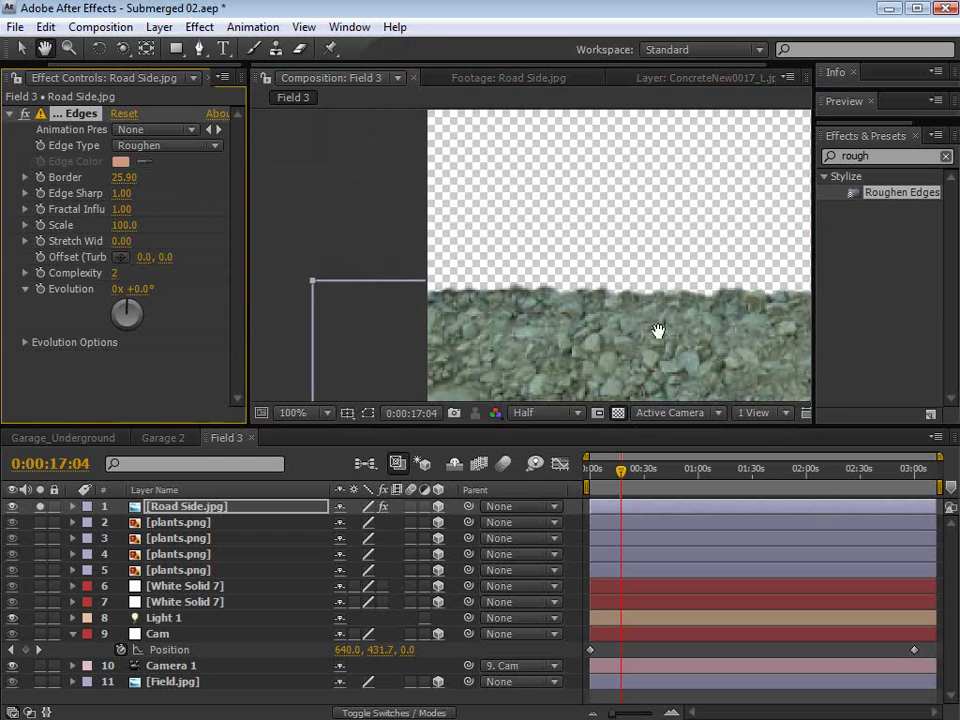
left_click_drag(658, 328, 386, 285)
left_click_drag(125, 225, 141, 240)
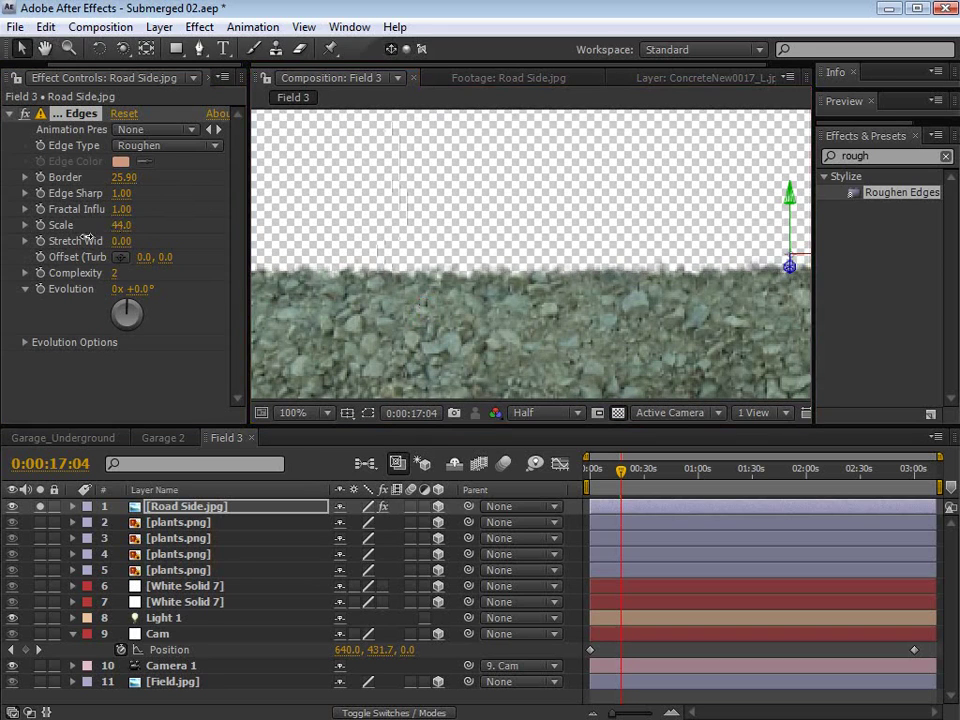
left_click_drag(125, 177, 37, 192)
scroll(612, 362, "down", 2)
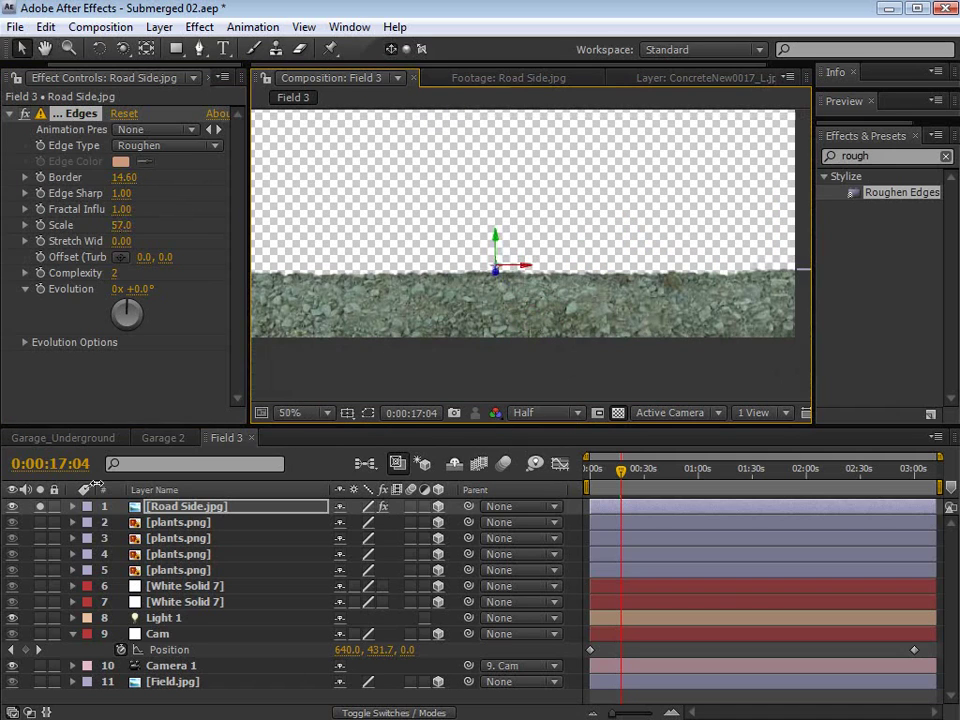
left_click(40, 507)
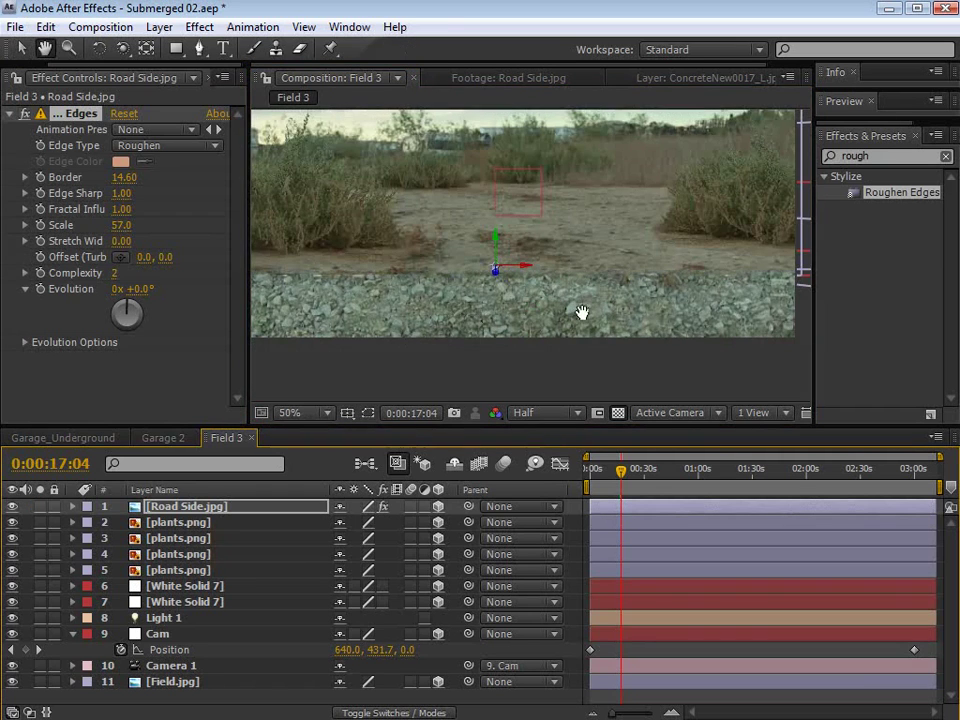
scroll(484, 332, "up", 2)
scroll(573, 259, "down", 2)
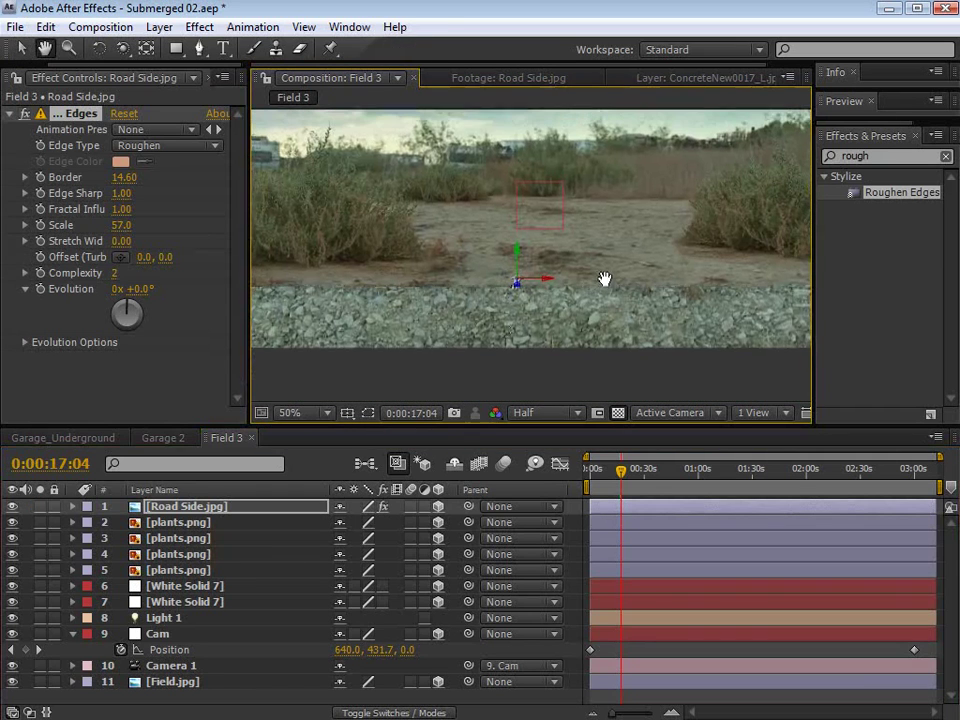
Step: Add a Curves effect to Road Side.jpg and darken the gravel by lowering the RGB highlights and midtones
left_click(200, 26)
mouse_move(262, 205)
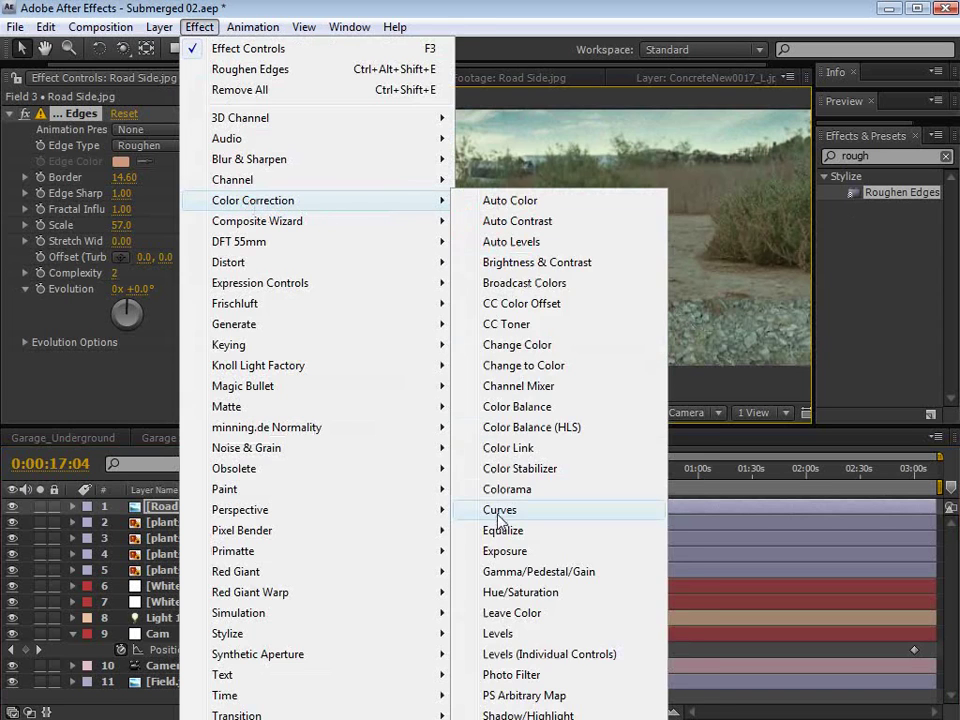
left_click(498, 514)
left_click_drag(205, 246, 205, 304)
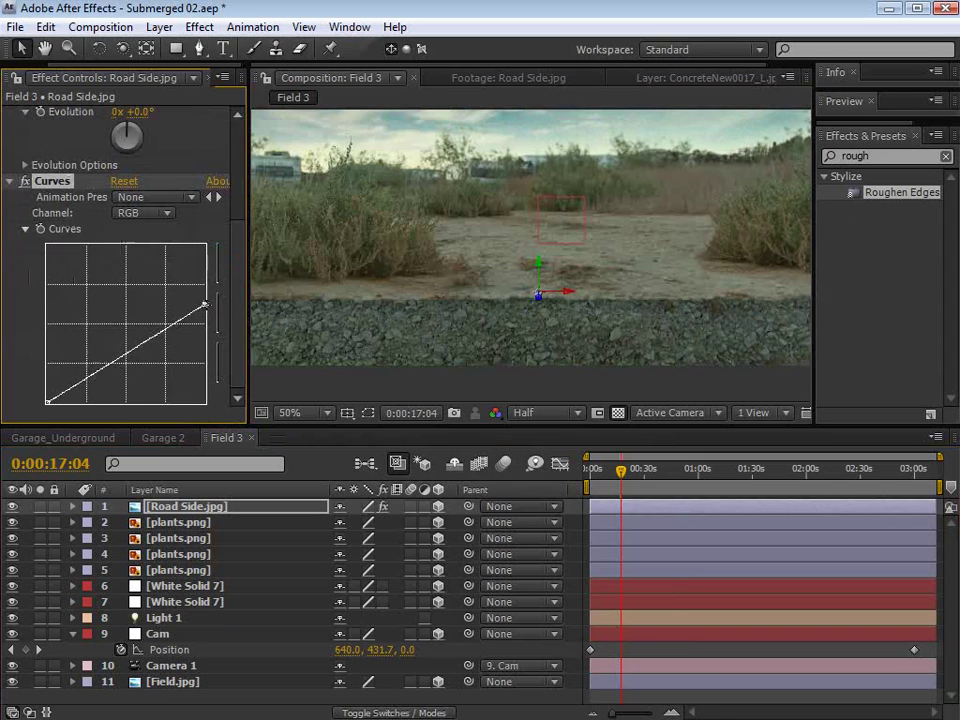
left_click_drag(145, 343, 140, 350)
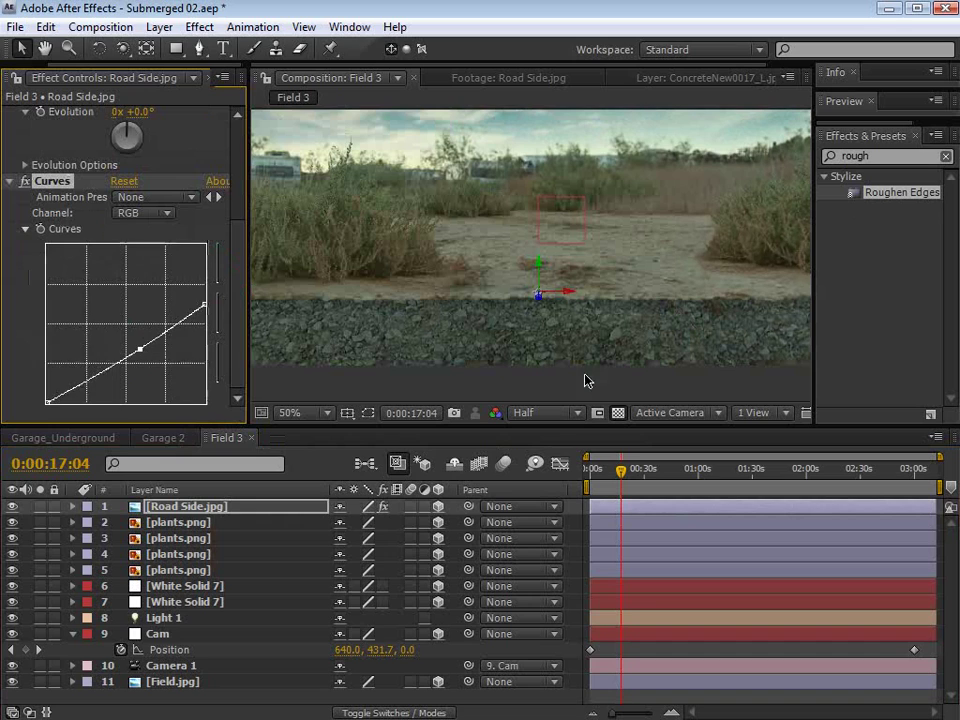
Step: Slightly lower the midpoint of the Blue channel in the Curves effect on Road Side.jpg
left_click(160, 213)
left_click(148, 281)
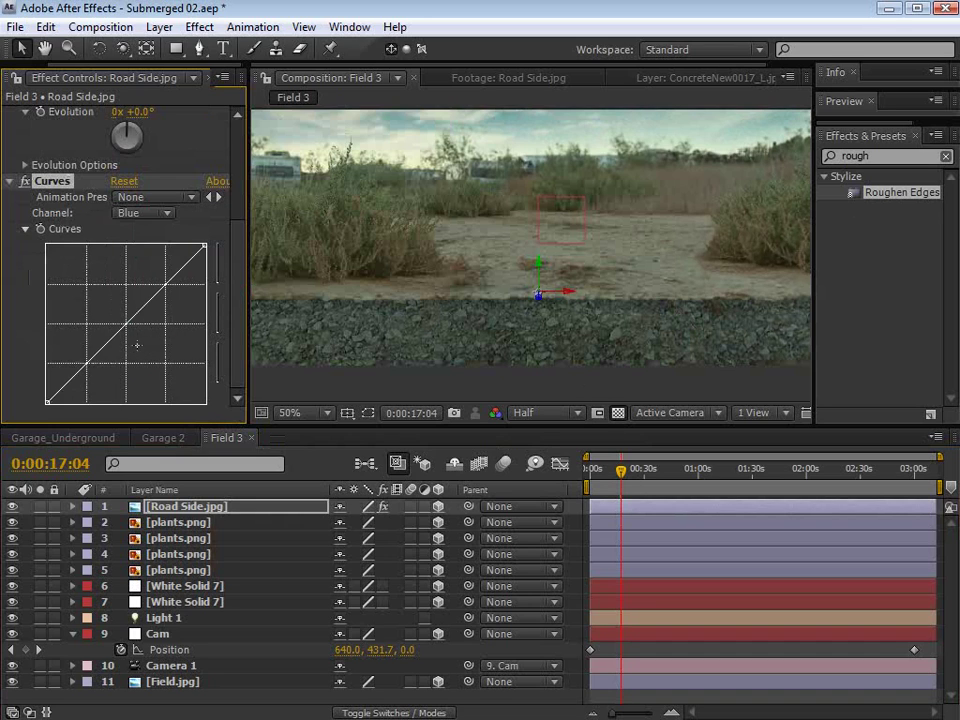
left_click_drag(126, 323, 131, 328)
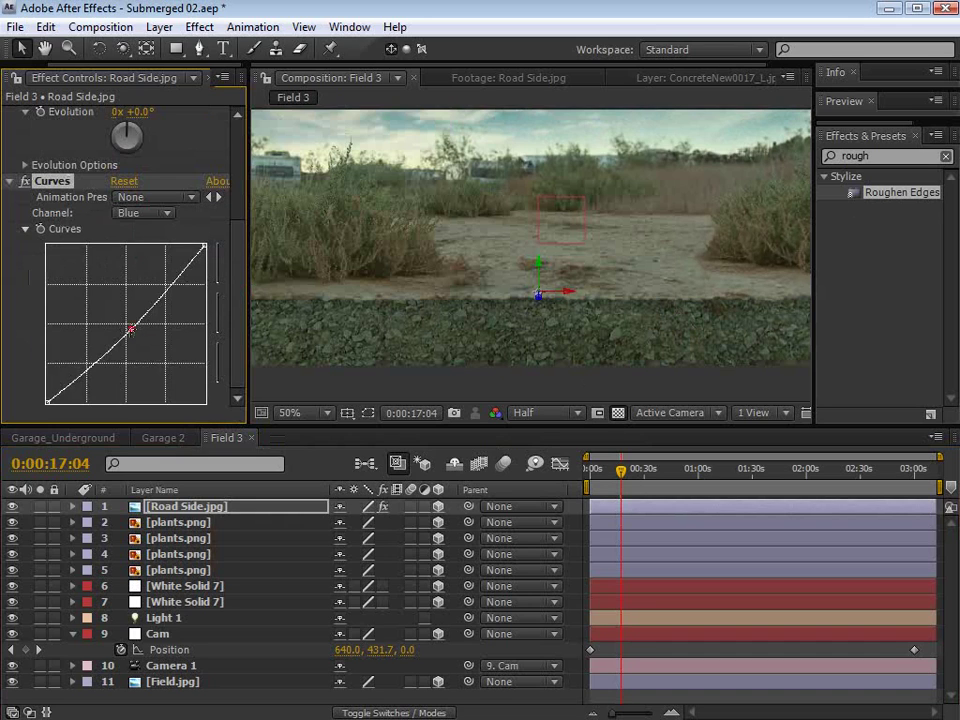
key("ctrl+z")
Step: At 0:00:31:05, preview EarthRough0033_2_L.jpg and add it to Field 3 as the top layer
left_click_drag(605, 462, 645, 484)
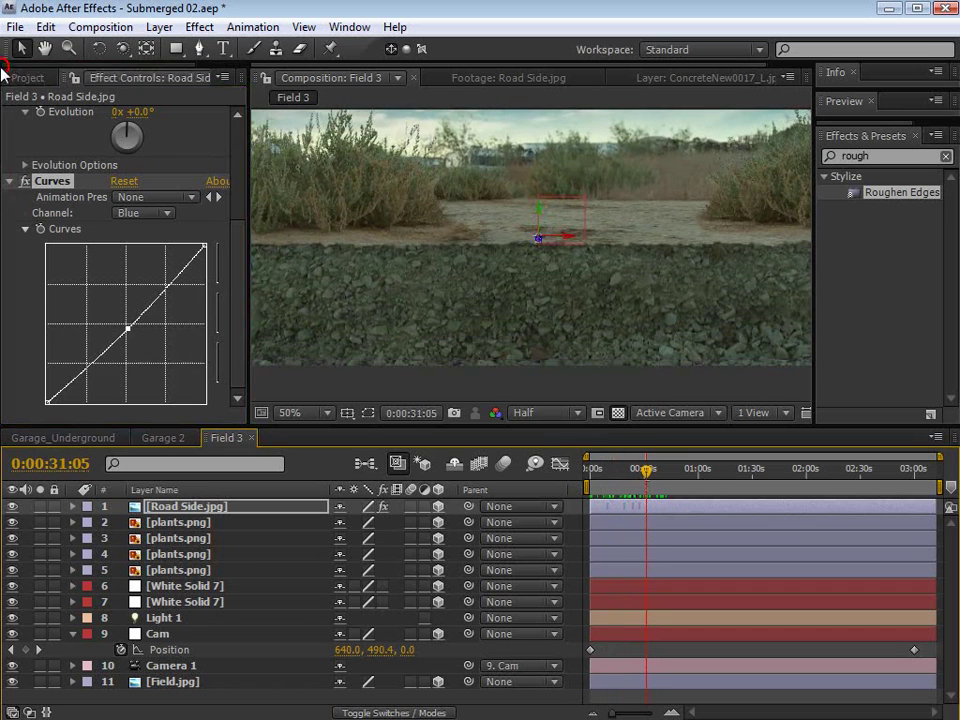
left_click(10, 76)
left_click(60, 316)
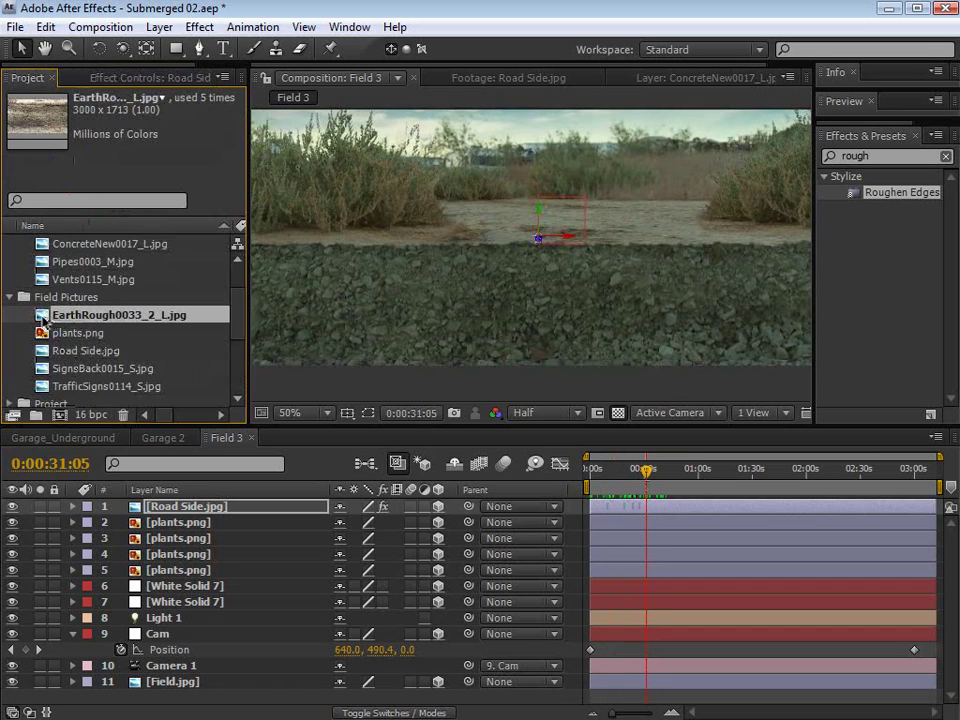
double_click(44, 318)
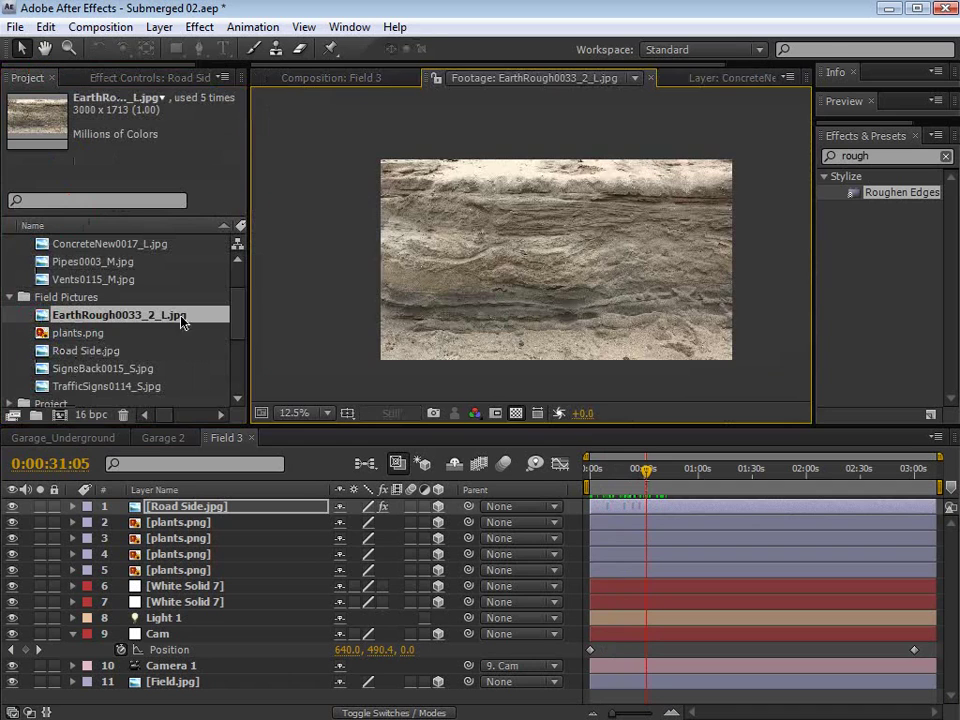
left_click(292, 78)
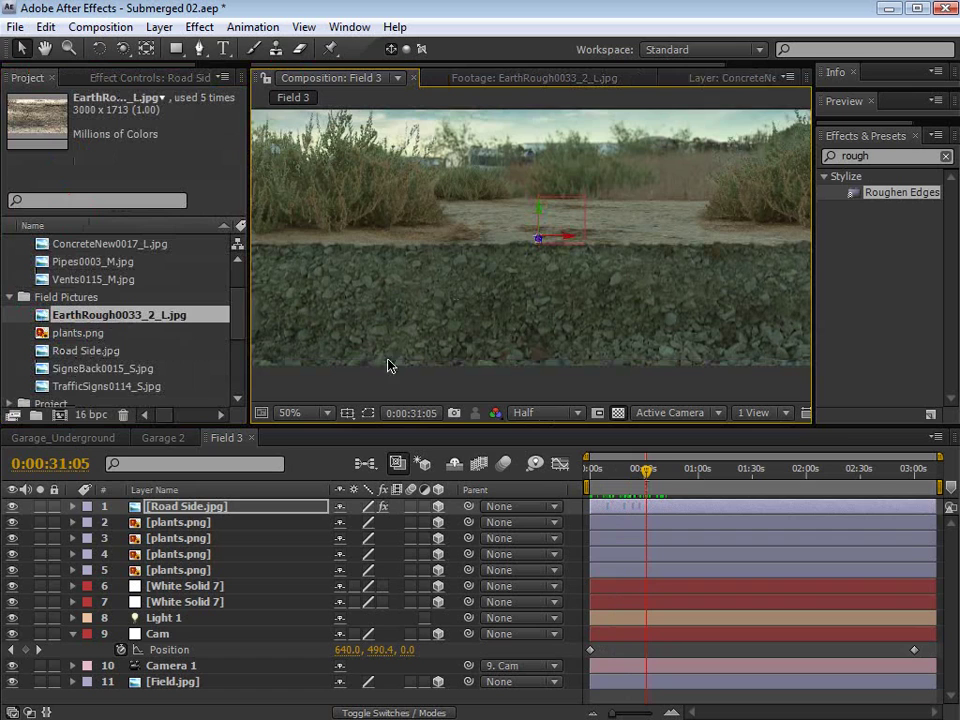
scroll(527, 264, "down", 2)
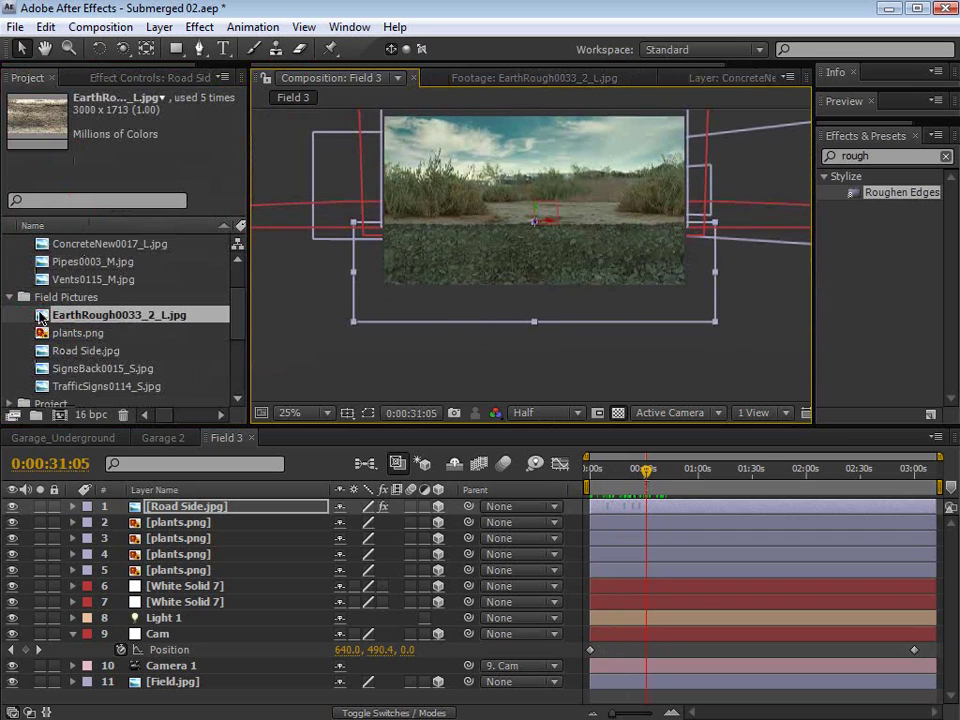
left_click_drag(42, 316, 536, 227)
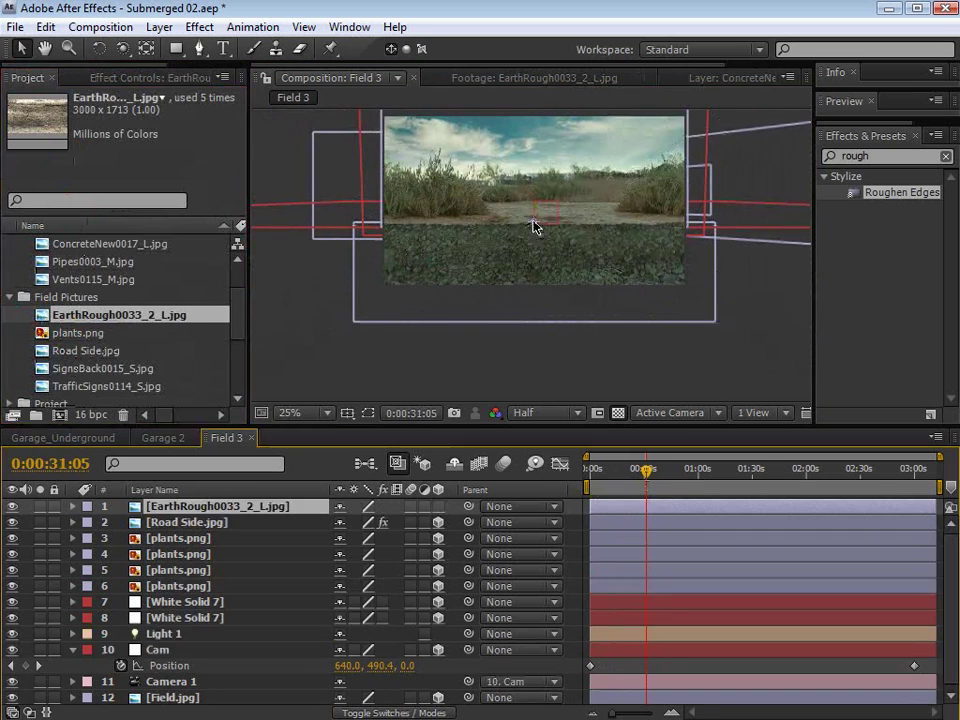
Step: Make EarthRough0033_2_L.jpg a 3D layer and turn off its Accepts Shadows and Accepts Lights options
left_click(438, 506)
key("a")
key("a")
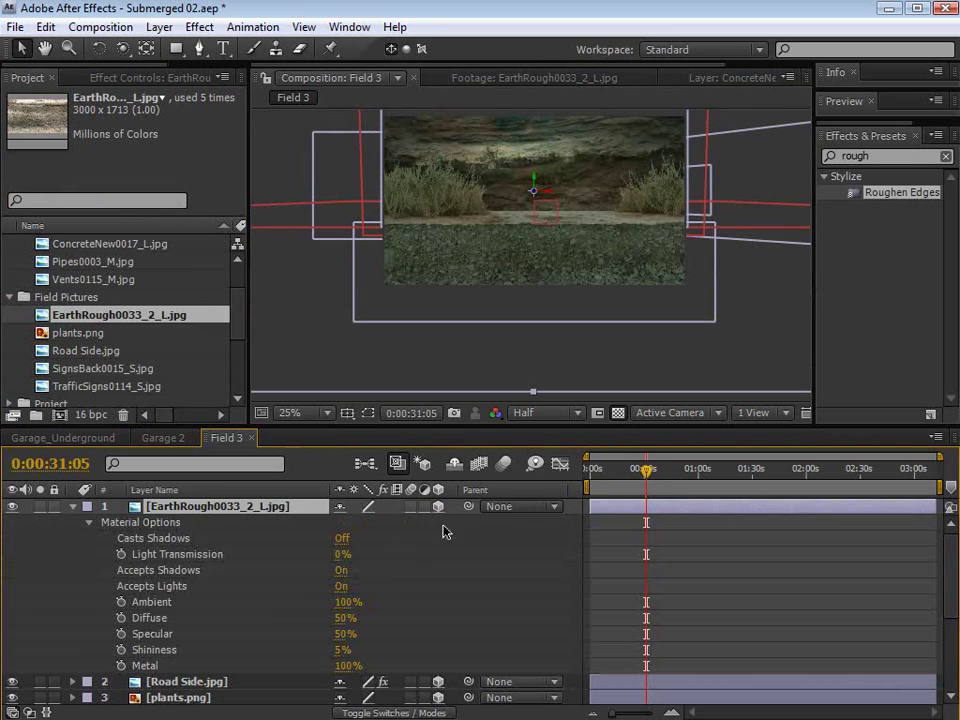
left_click(343, 570)
left_click(342, 587)
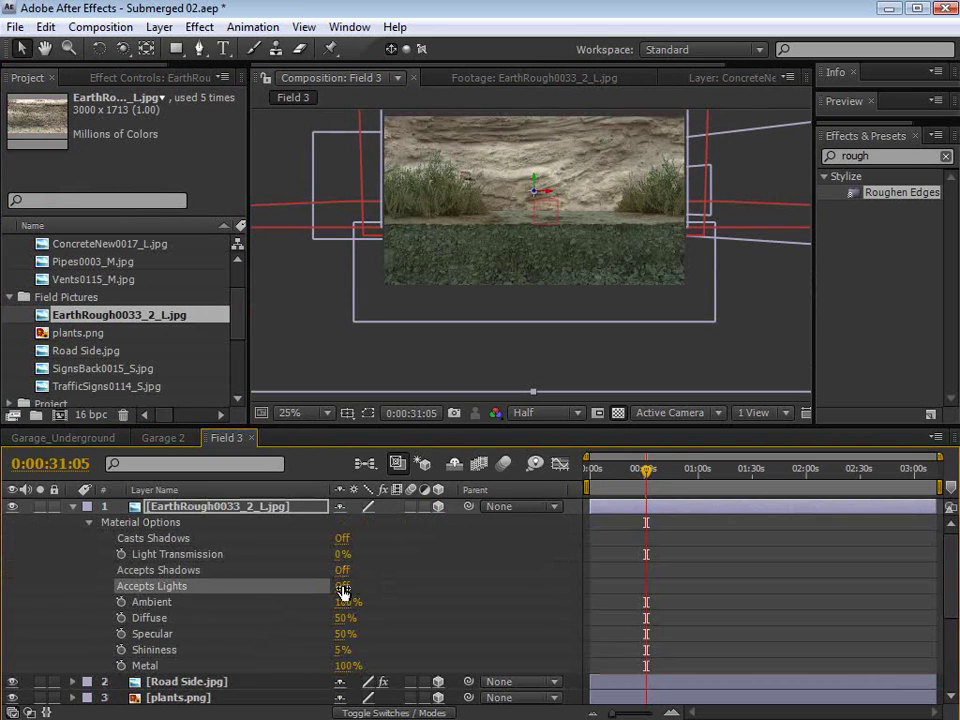
Step: In the Top view, move EarthRough0033_2_L.jpg forward along the Z axis to the front edge of the ground plane
left_click(699, 413)
left_click(687, 533)
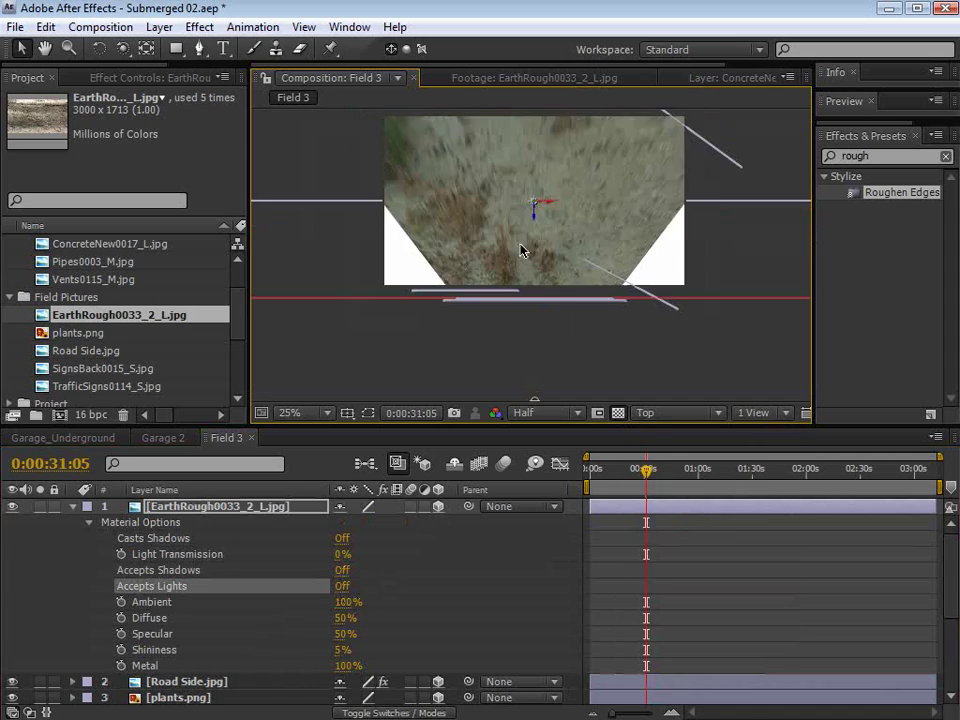
scroll(529, 223, "down", 1)
left_click_drag(534, 244, 524, 284)
Step: Return to the Active Camera view and scale EarthRough0033_2_L.jpg to 47%
left_click(689, 419)
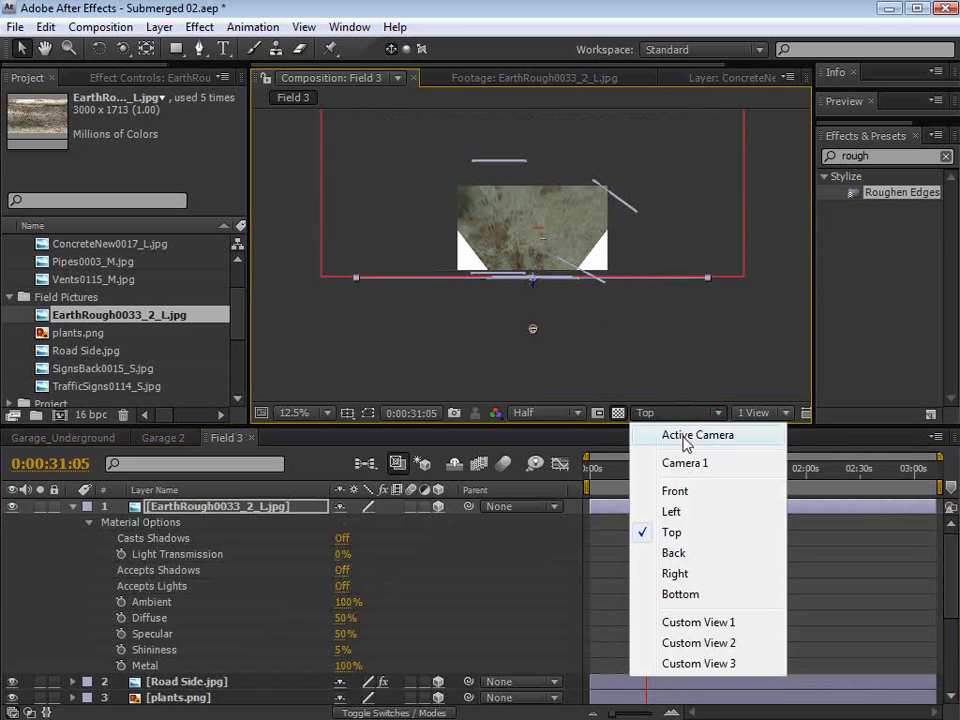
left_click(680, 436)
key("s")
left_click_drag(396, 526, 356, 526)
scroll(589, 201, "up", 1)
Step: Move EarthRough0033_2_L.jpg down so its top edge sits just above the gravel's upper edge
key("space")
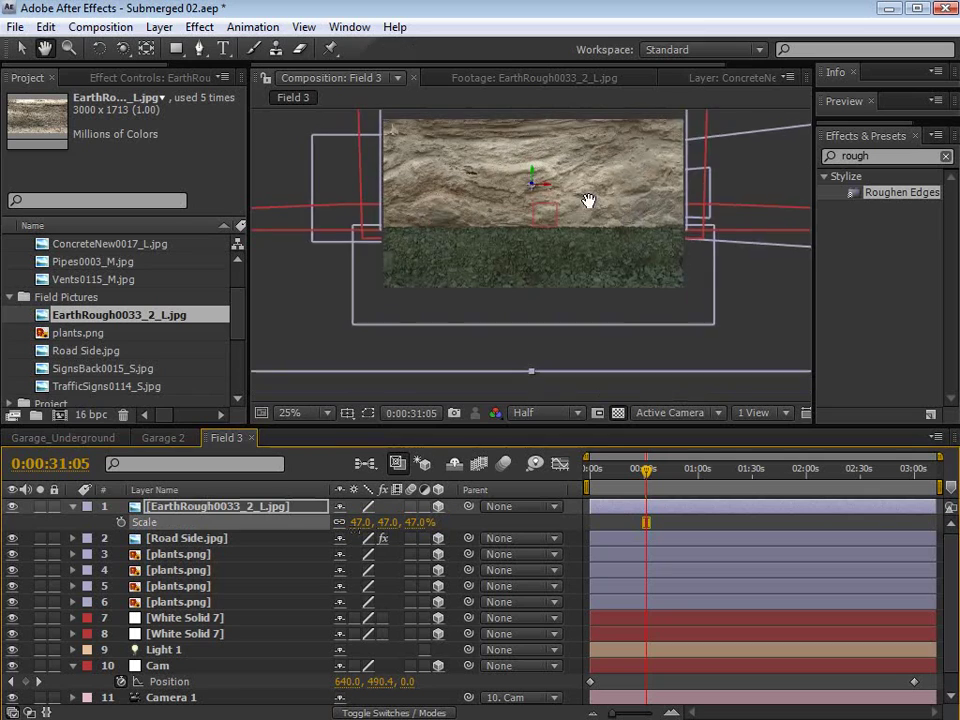
left_click_drag(589, 201, 599, 316)
mouse_move(540, 297)
left_mouse_down()
mouse_move(534, 417)
mouse_move(538, 278)
left_mouse_up()
key("space")
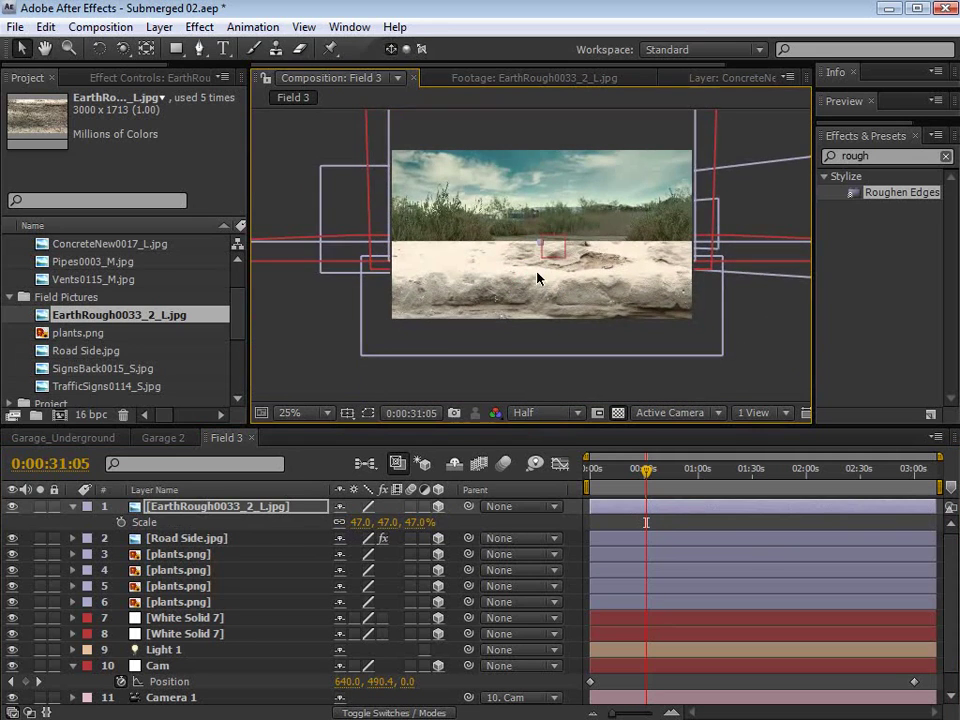
Step: Draw a wide rectangular mask over the upper part of EarthRough0033_2_L.jpg, down to the frame's lower edge, and set it to Subtract
key("comma")
left_click_drag(306, 157, 771, 288)
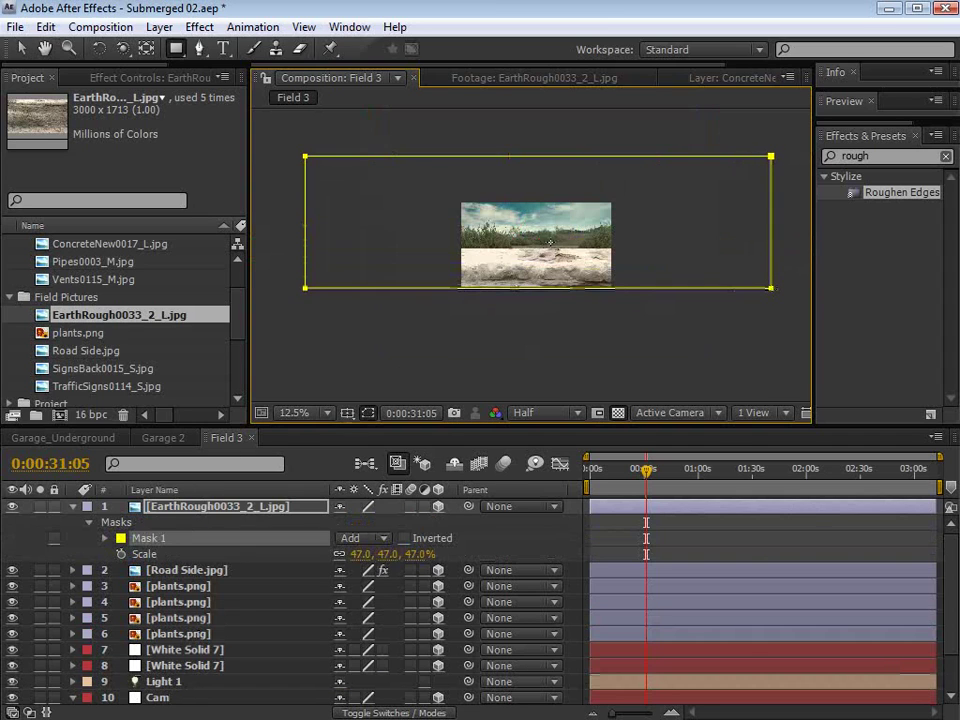
left_click(362, 538)
left_click(372, 560)
Step: At 0:01:08:04, set the Mask Feather of Mask 1 on EarthRough0033_2_L.jpg to 137 pixels
left_click_drag(648, 471, 714, 474)
key("space")
scroll(495, 238, "up", 1)
left_click_drag(500, 239, 585, 264)
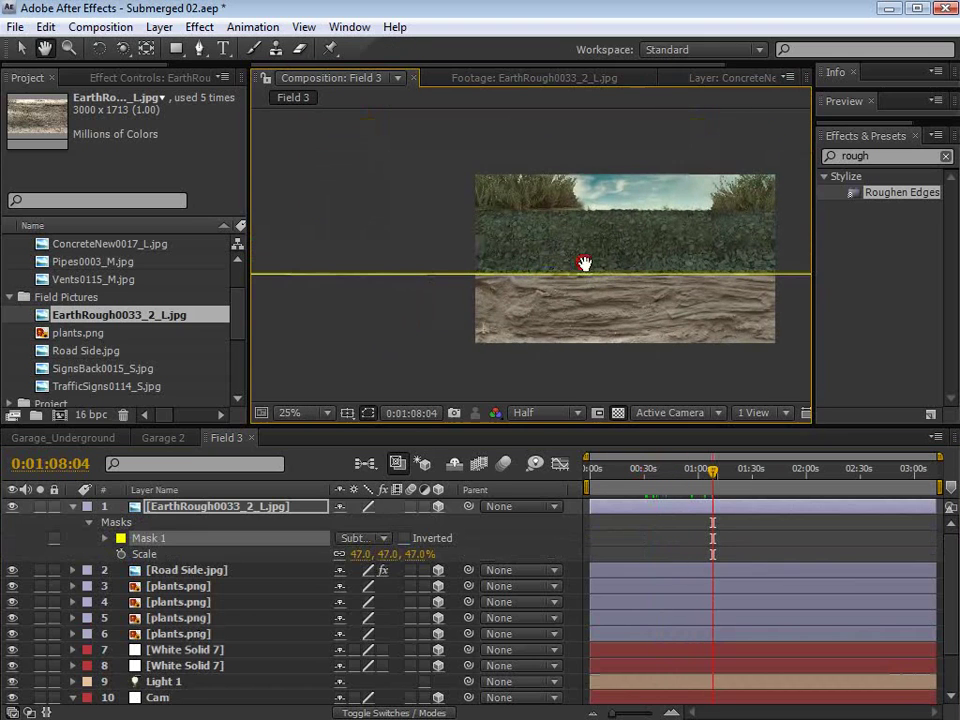
key("f")
left_click_drag(376, 546, 499, 536)
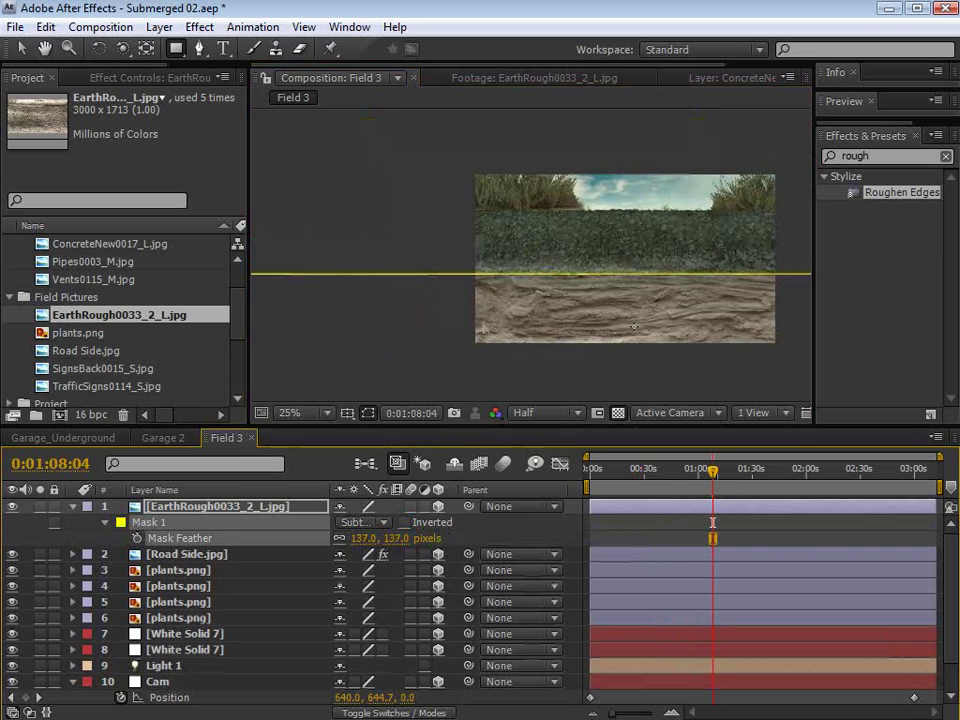
Step: Apply Roughen Edges to EarthRough0033_2_L.jpg with Border 10.80, Edge Sharpness 0.10 and Scale 78
key("period")
left_click(369, 419)
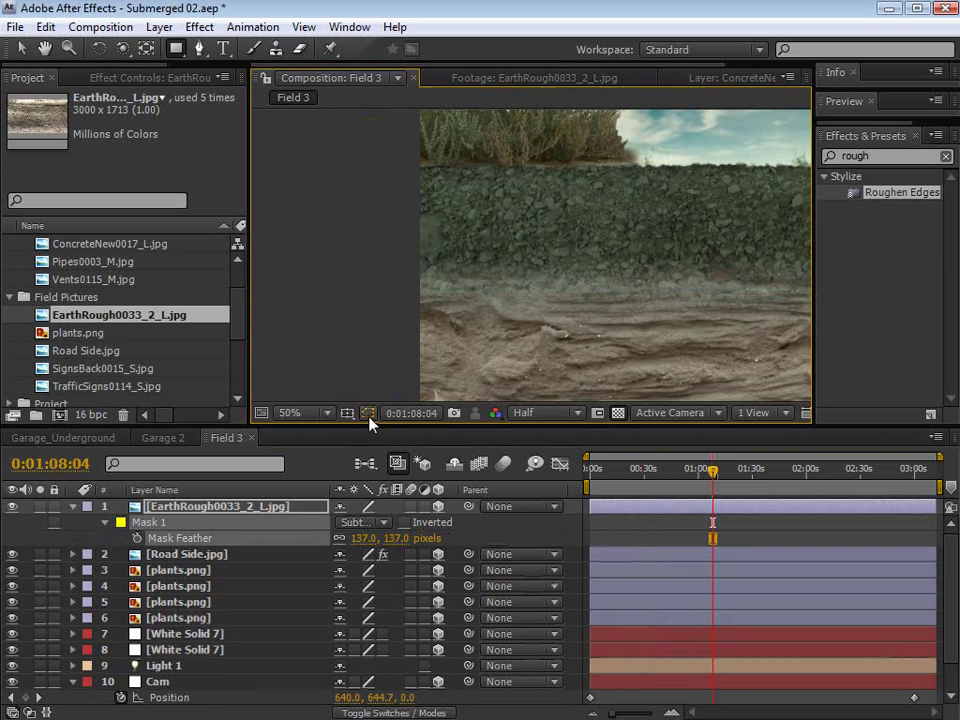
left_click_drag(853, 190, 667, 510)
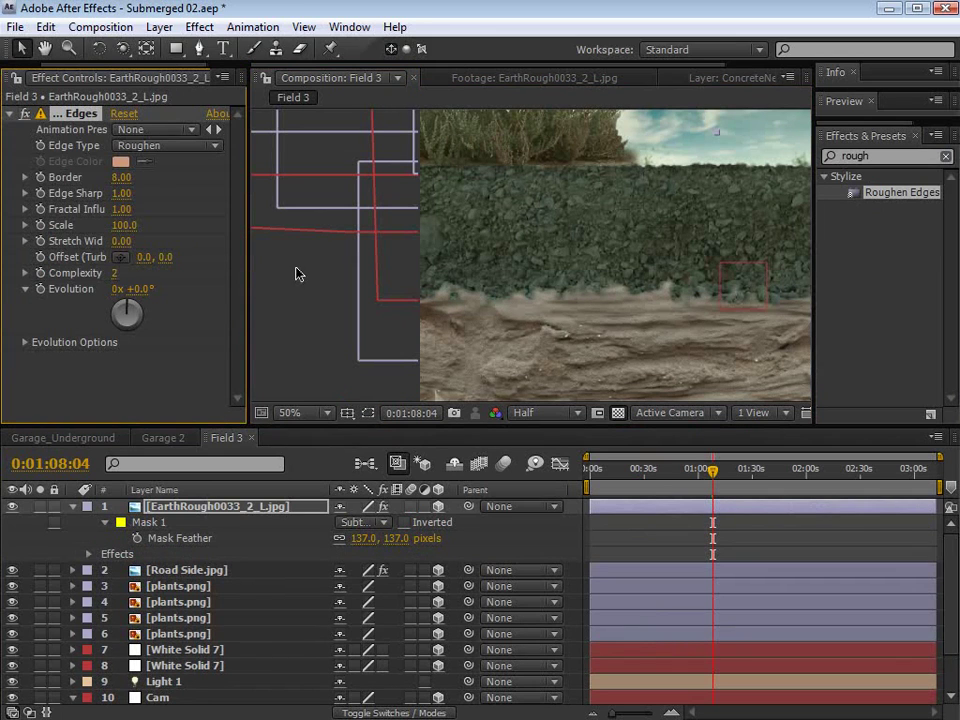
left_click_drag(110, 194, 46, 196)
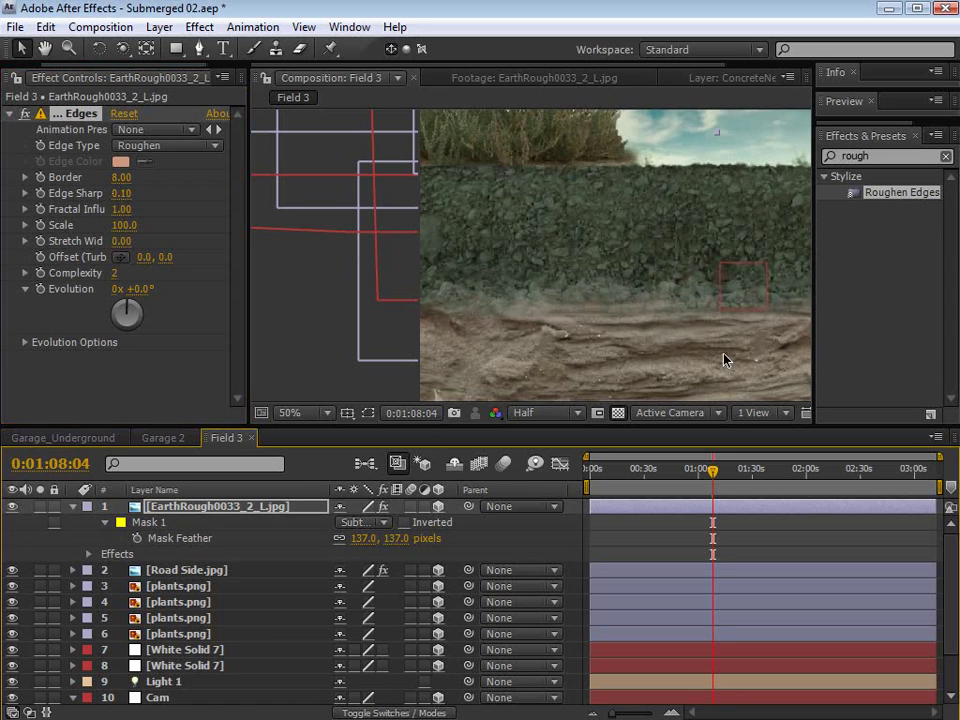
left_click(39, 512)
left_click(39, 512)
left_click_drag(138, 173, 106, 226)
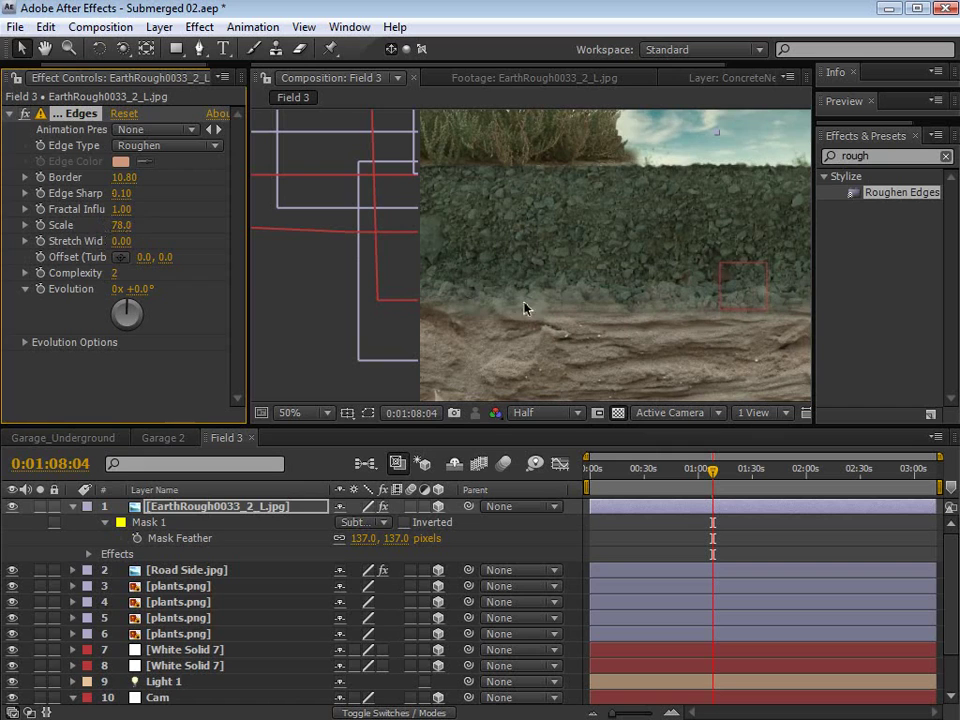
Step: Add Curves to EarthRough0033_2_L.jpg, pull down the RGB highlights and midtones, and slightly lower the Red channel's midtones
left_click(199, 27)
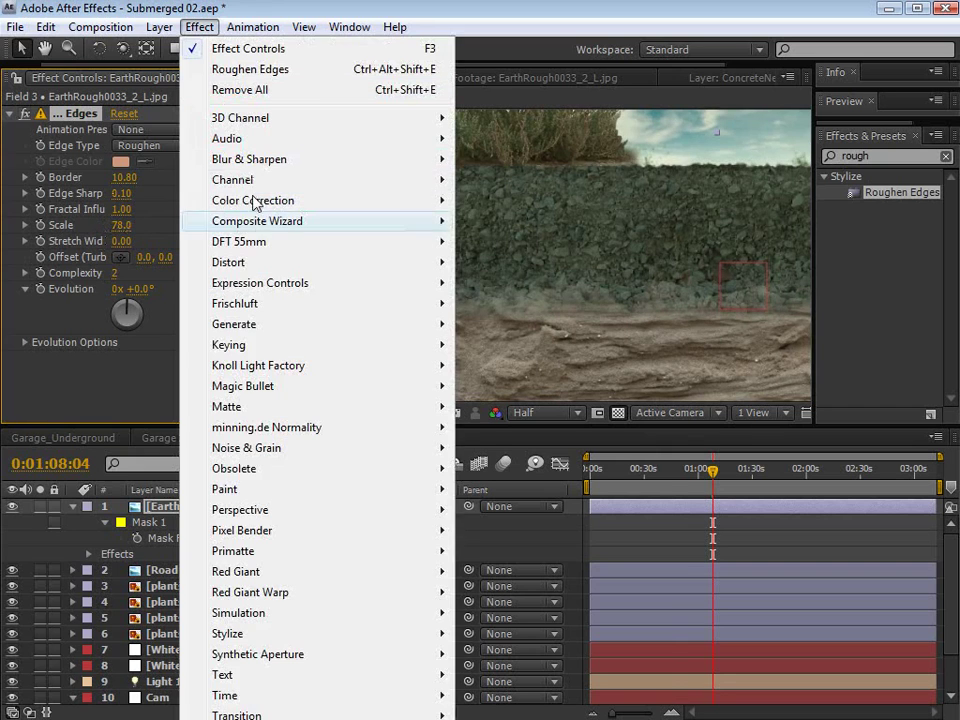
mouse_move(266, 204)
left_click(532, 509)
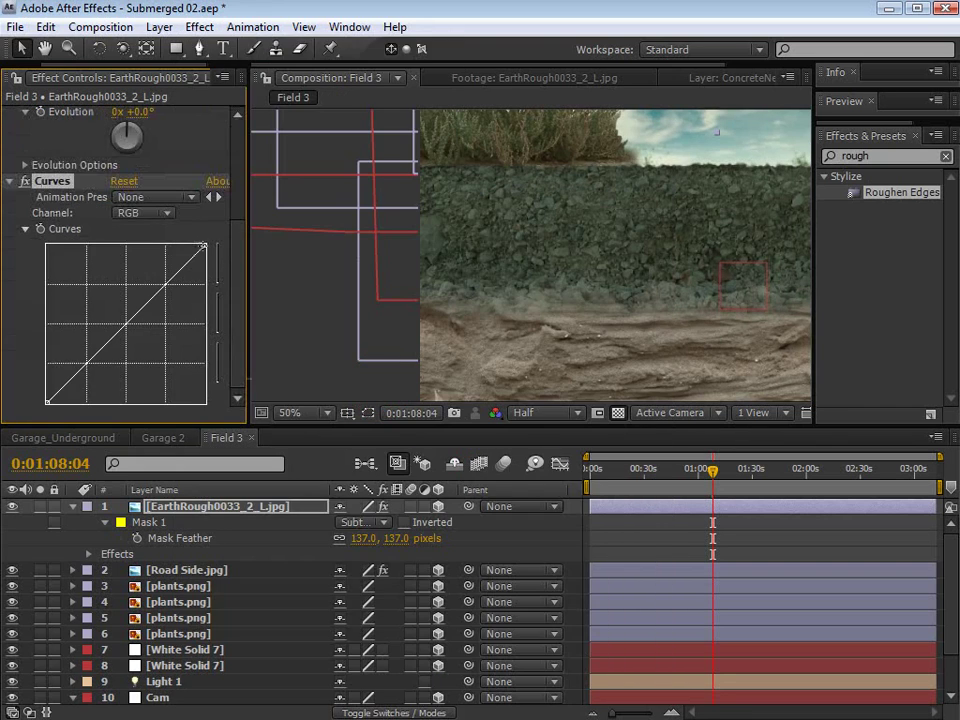
left_click_drag(206, 256, 208, 294)
mouse_move(146, 332)
left_mouse_down()
mouse_move(150, 354)
mouse_move(132, 326)
left_mouse_up()
left_click(154, 212)
left_click(148, 238)
Step: At 0:00:47:09, set the Mask Feather of Mask 1 on EarthRough0033_2_L.jpg to 106 pixels and save the project
left_click_drag(681, 350, 662, 320)
key("comma")
left_click_drag(720, 476, 659, 360)
left_click_drag(736, 376, 747, 349)
scroll(606, 386, "up", 2)
mouse_move(665, 471)
left_mouse_down()
mouse_move(647, 472)
mouse_move(690, 478)
mouse_move(676, 476)
left_mouse_up()
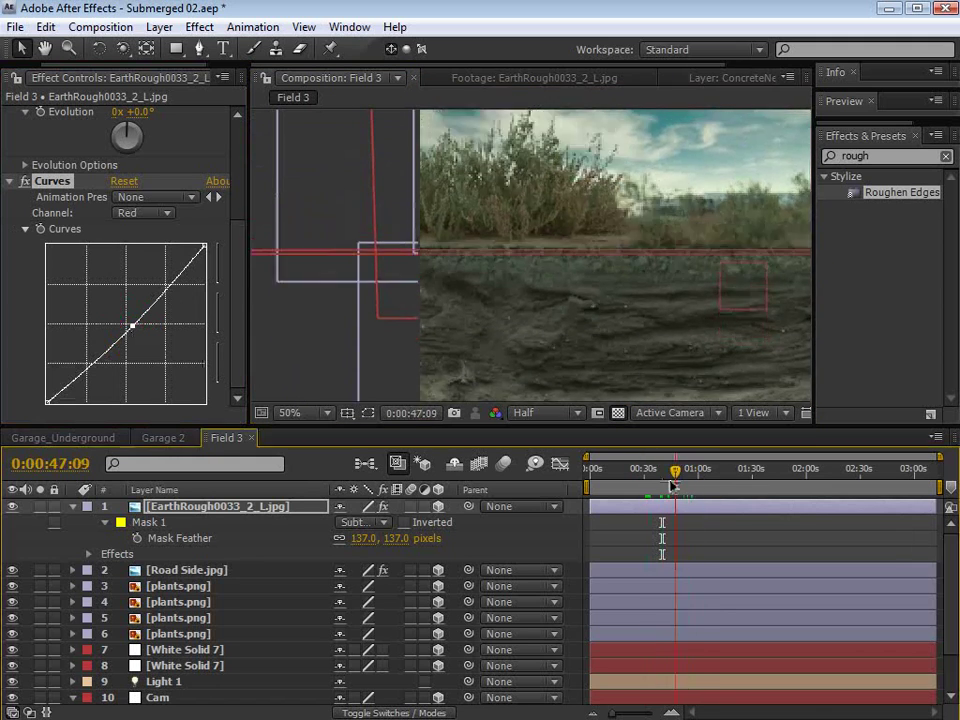
mouse_move(356, 538)
left_mouse_down()
mouse_move(336, 536)
mouse_move(359, 537)
left_mouse_up()
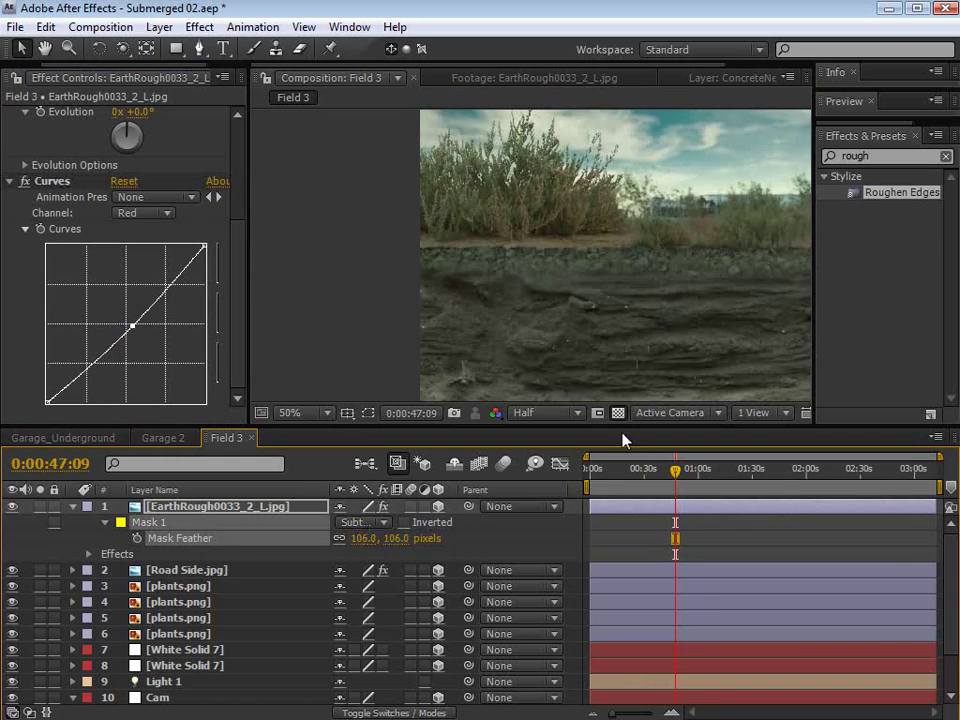
key("grave")
key("grave")
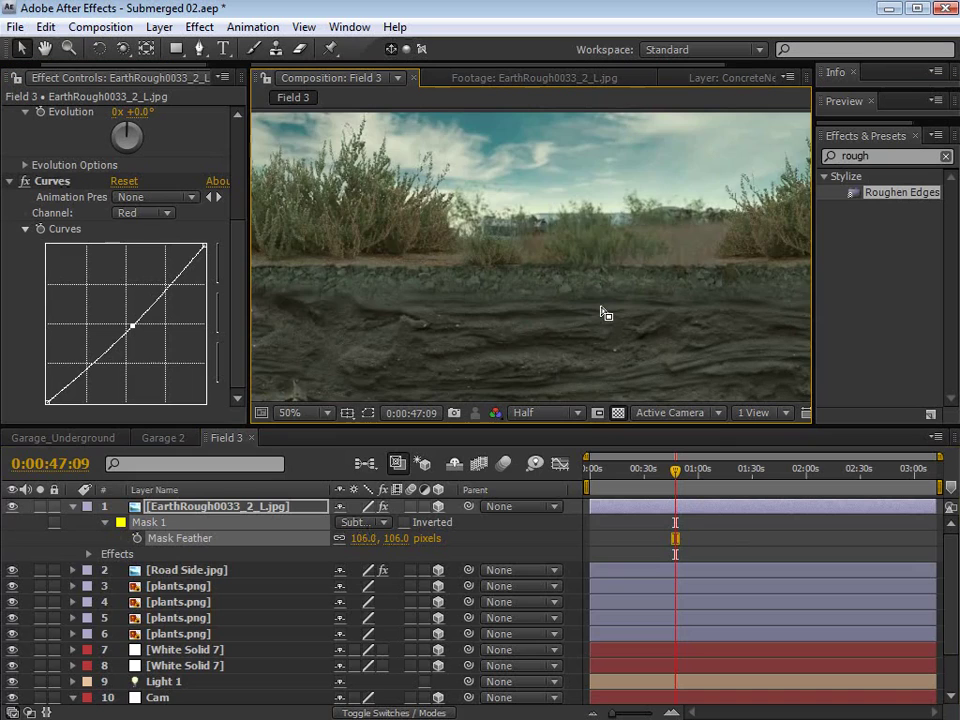
scroll(604, 315, "down", 2)
left_click_drag(661, 462, 689, 478)
key("ctrl+s")
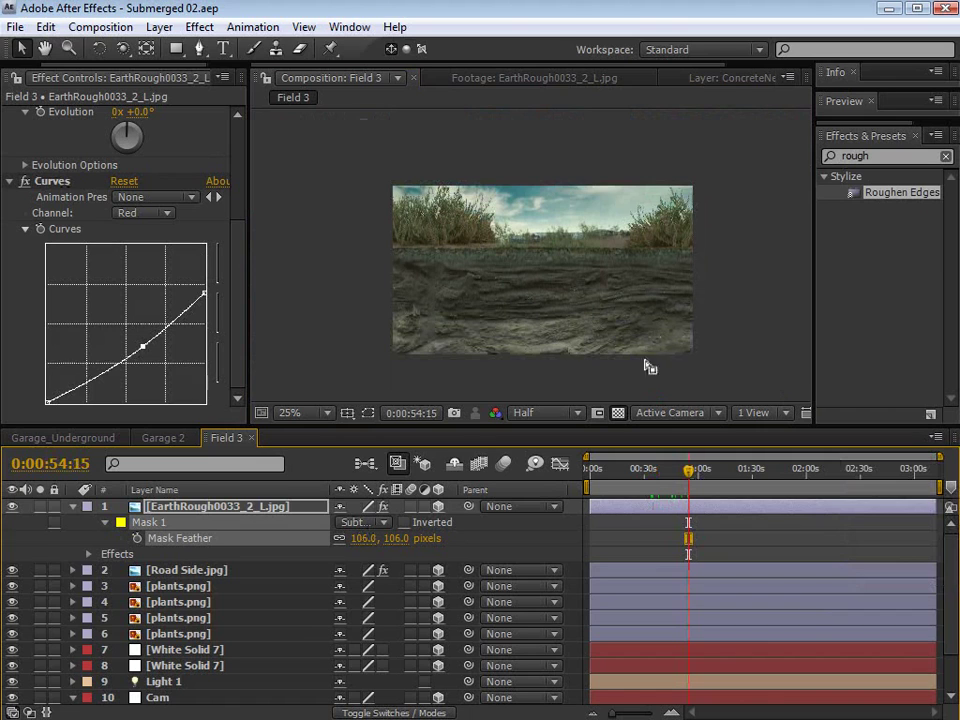
Step: Scrub through the Field 3 timeline from the first frame to review the camera's descent through the ground layers
left_click_drag(689, 477, 648, 486)
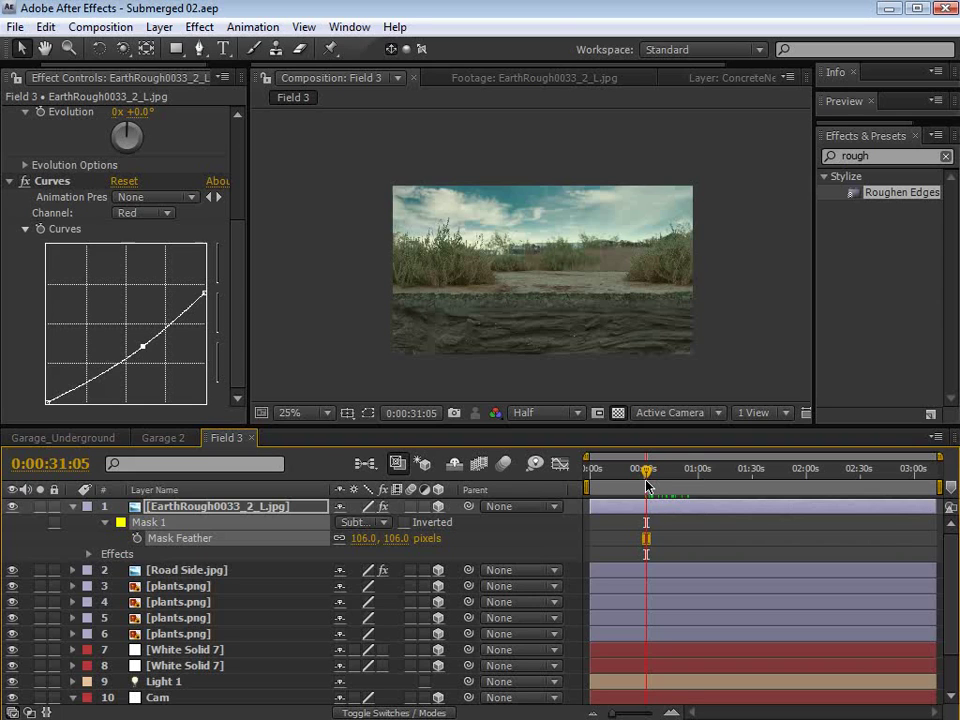
left_click_drag(646, 468, 630, 487)
key("Home")
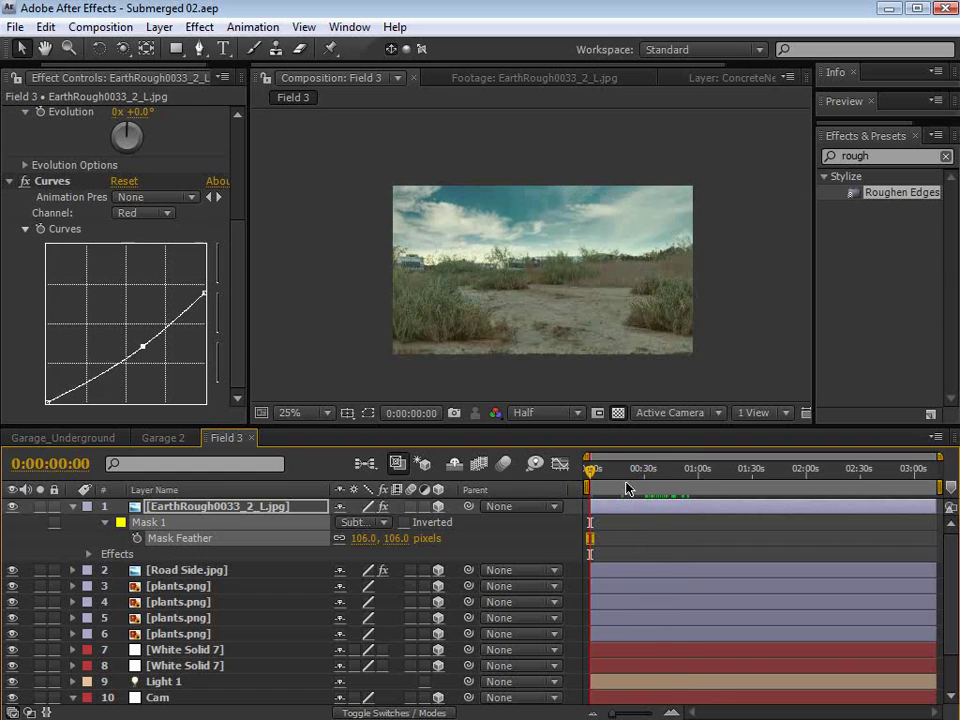
left_click_drag(611, 476, 738, 490)
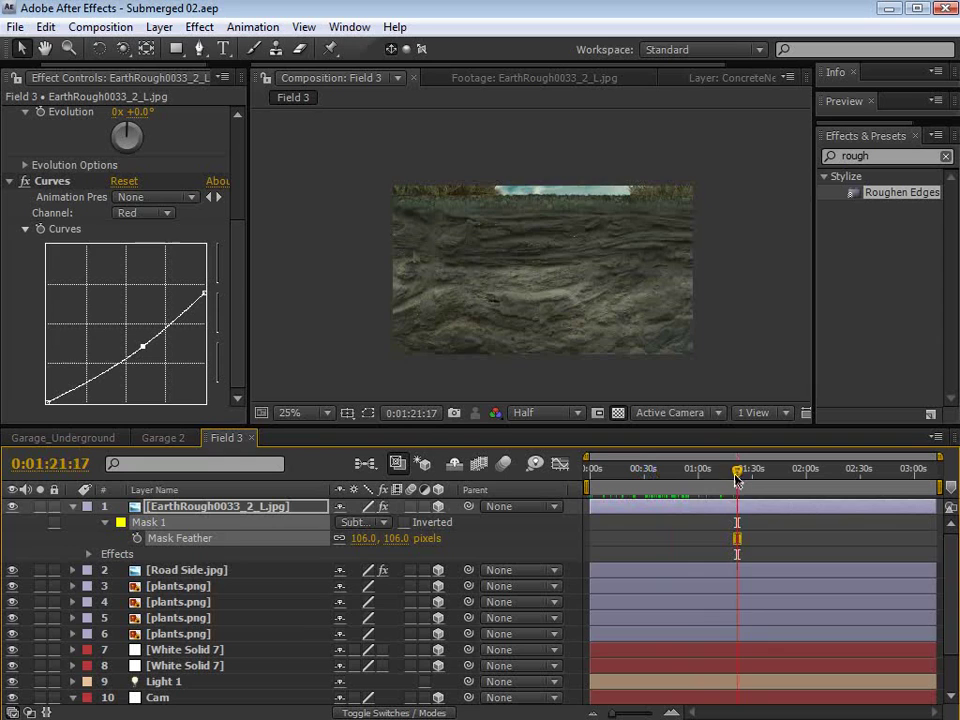
left_click_drag(737, 472, 641, 503)
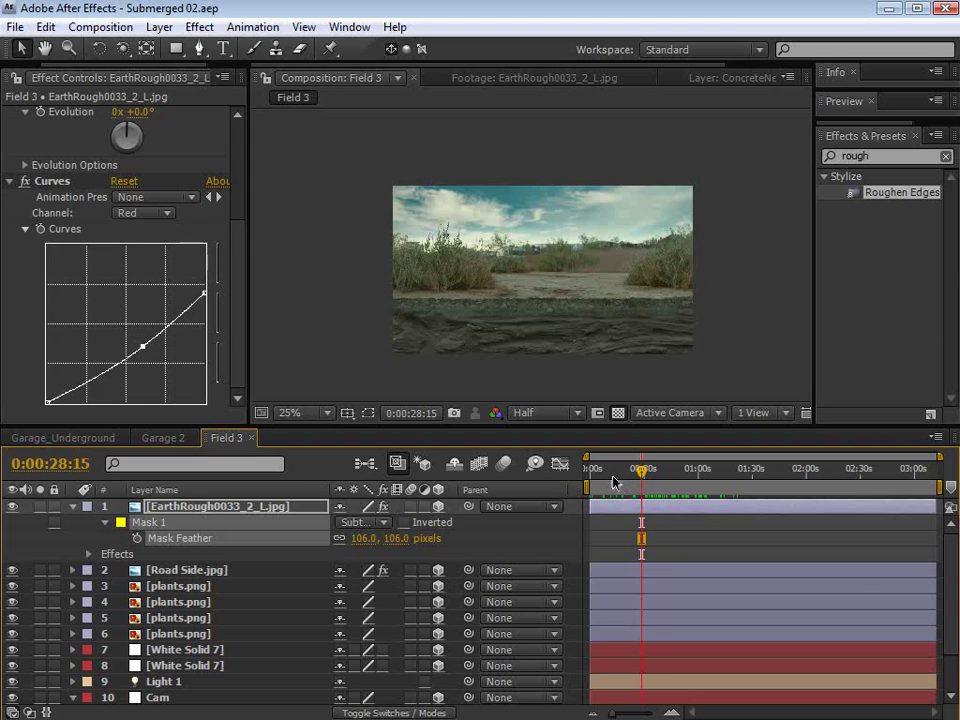
left_click_drag(648, 487, 835, 490)
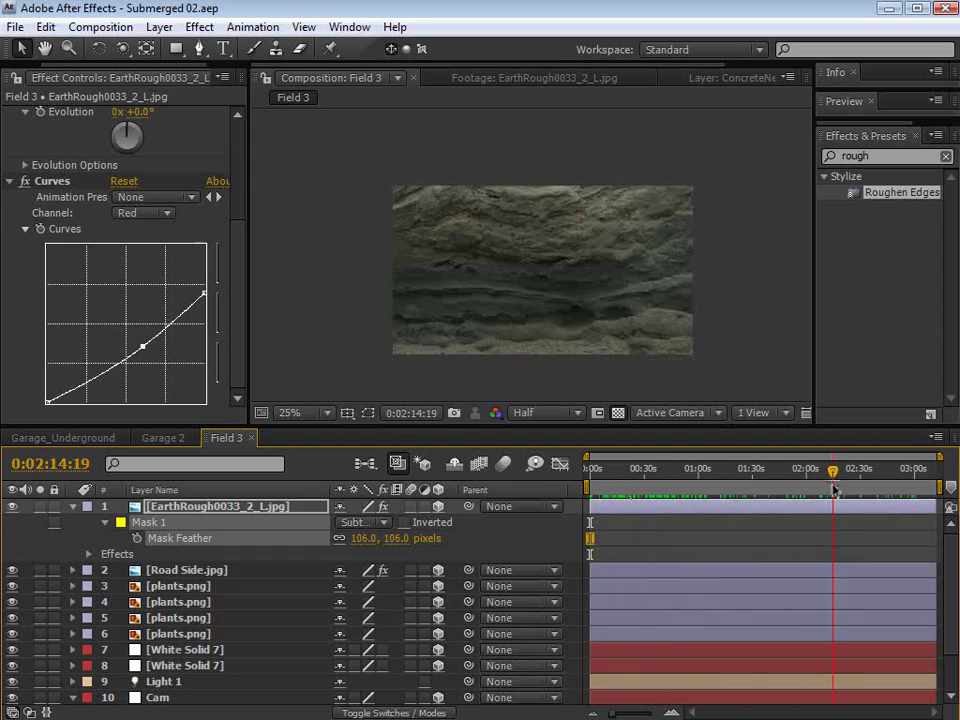
Step: Reveal the Cam null's Position and move Cam down to Y 1400 at 0:03:00:01
left_click(160, 697)
left_click_drag(832, 470, 914, 487)
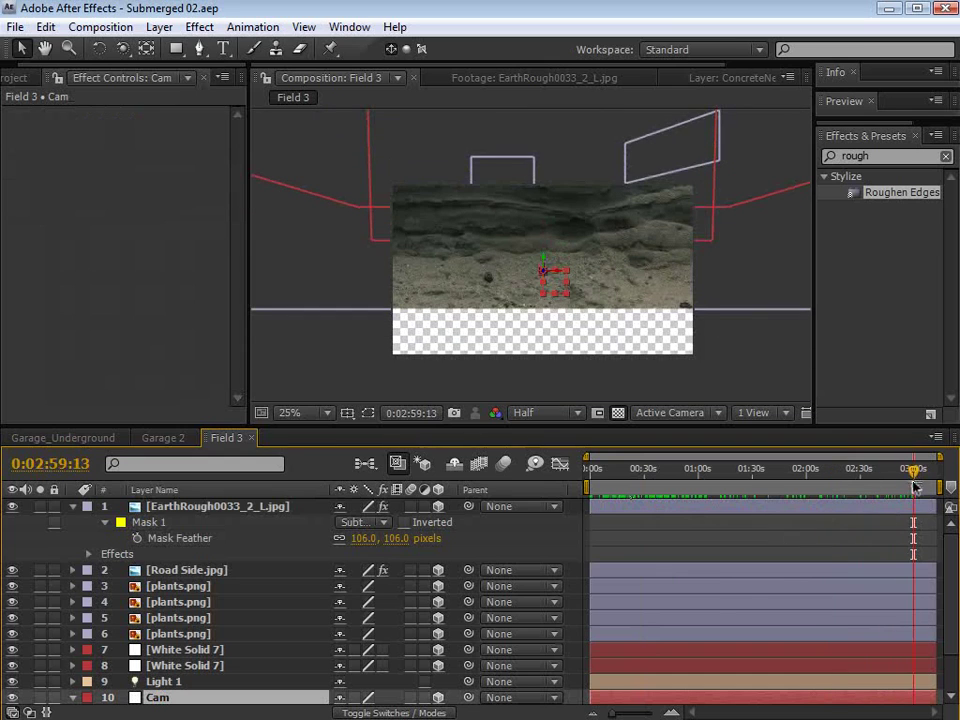
scroll(807, 580, "down", 1)
key("p")
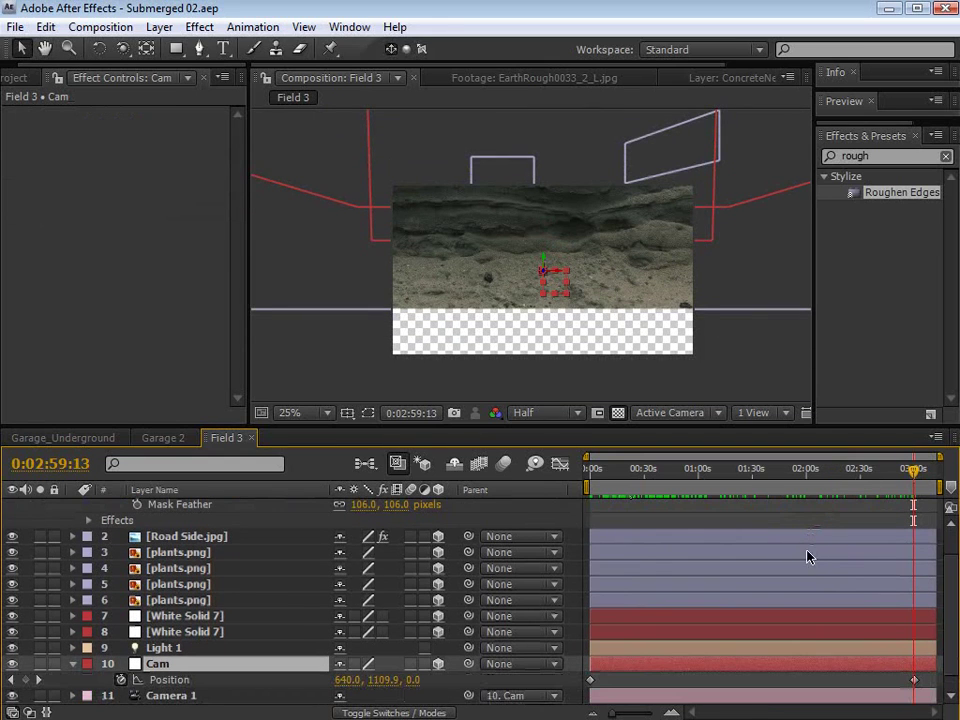
left_click_drag(912, 480, 915, 478)
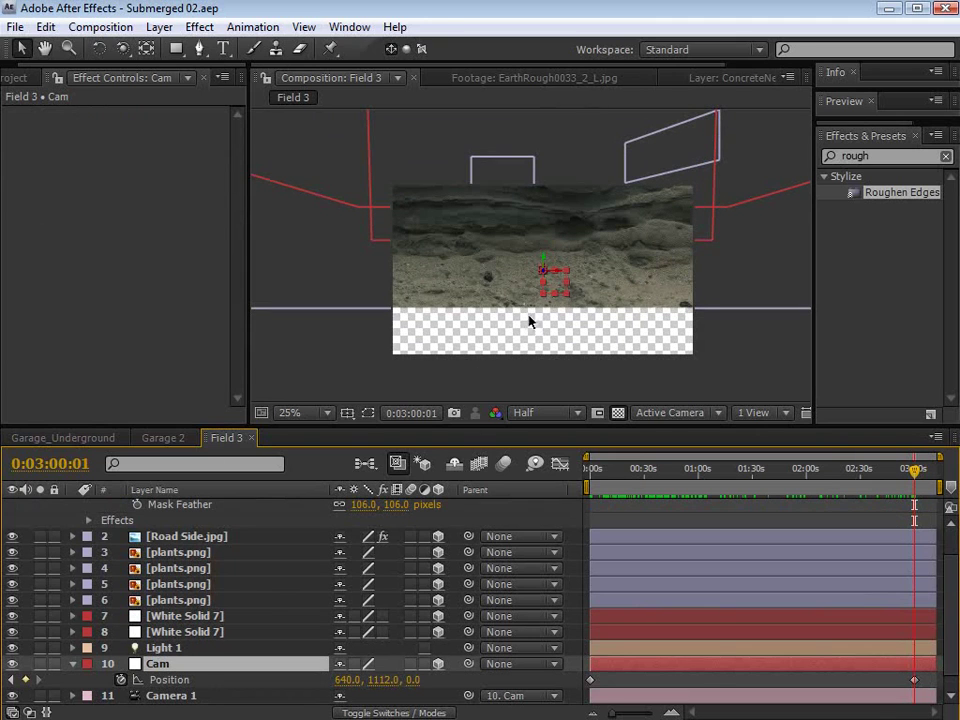
left_click_drag(553, 289, 558, 353)
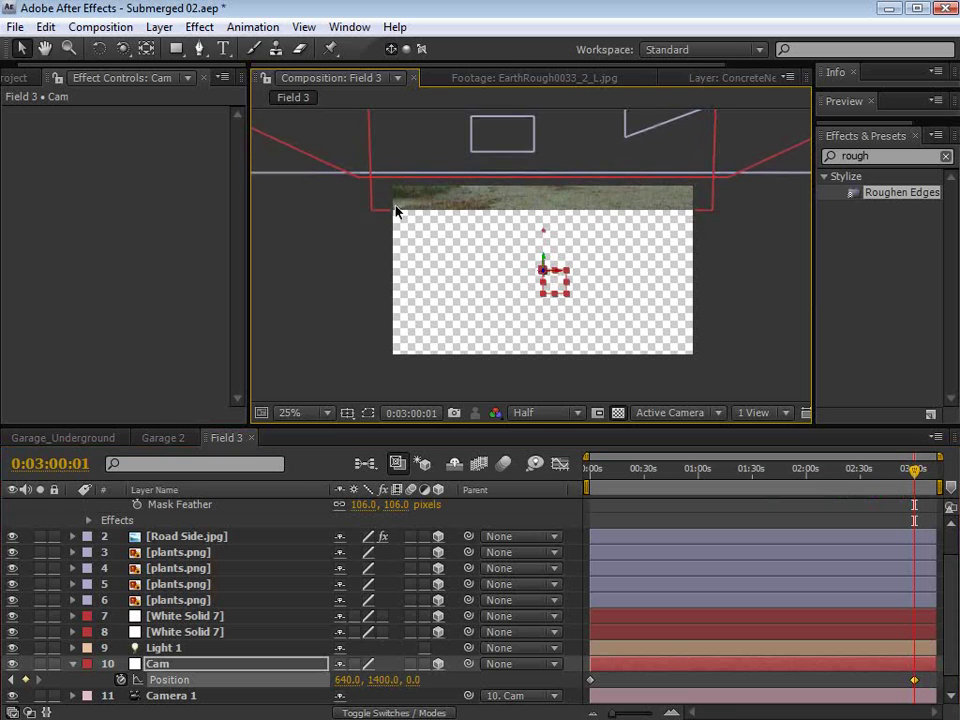
Step: Duplicate EarthRough0033_2_L.jpg and move the copy down to cover the empty area beneath the original
key("comma")
left_click(409, 171)
key("ctrl+d")
left_click_drag(538, 156, 518, 285)
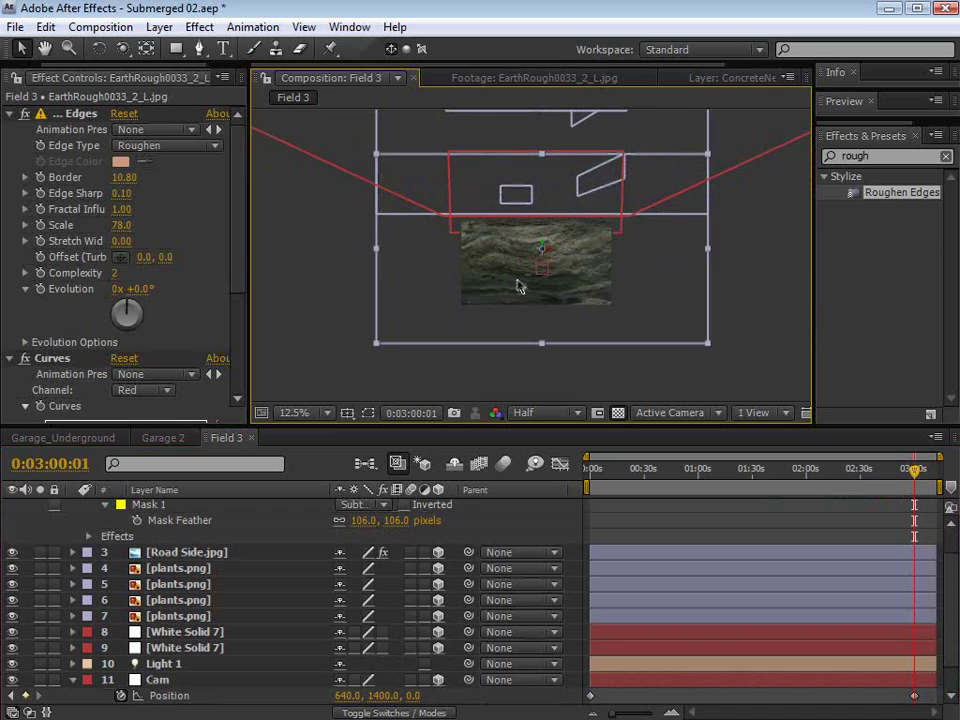
Step: Move the Cam null down to Y 1932 at 0:03:00:01 and save the project
left_click(172, 681)
key("period")
left_click_drag(549, 291, 557, 408)
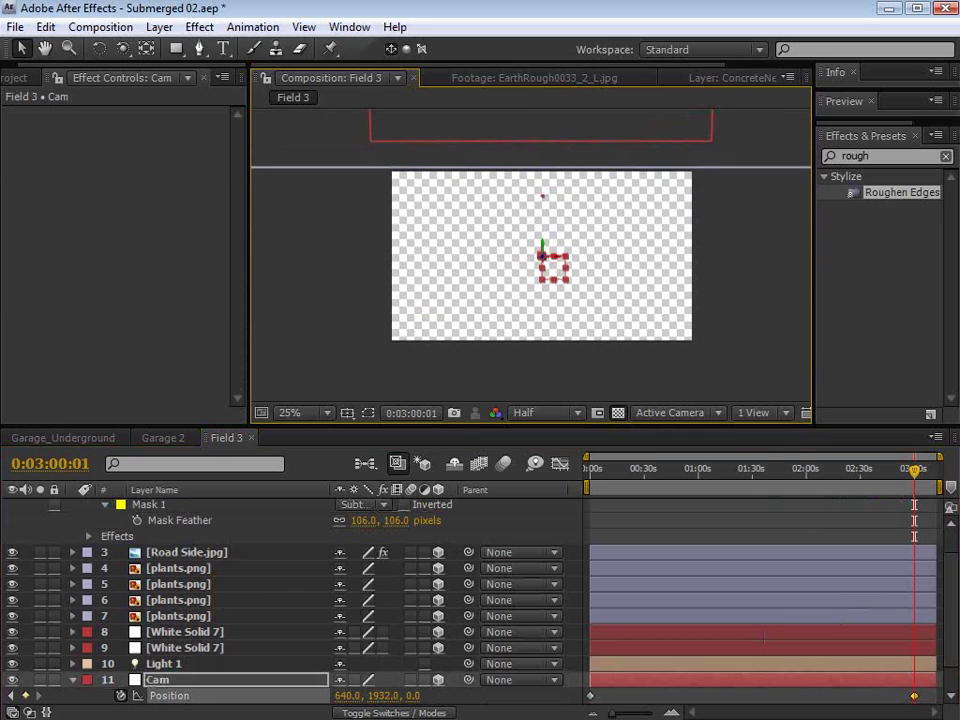
left_click(905, 470)
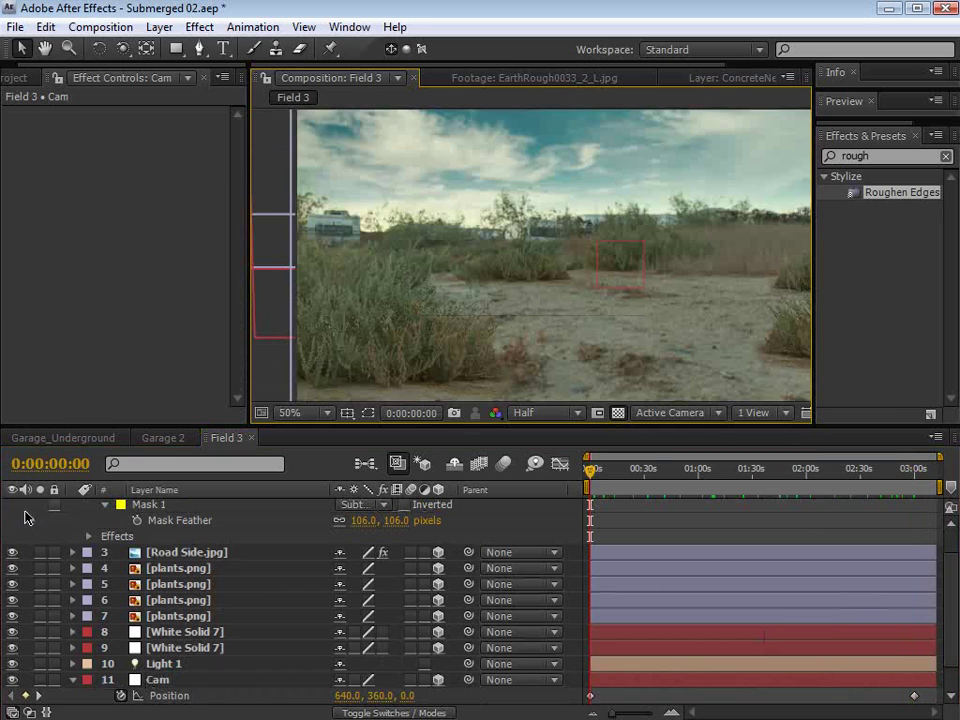
key("ctrl+s")
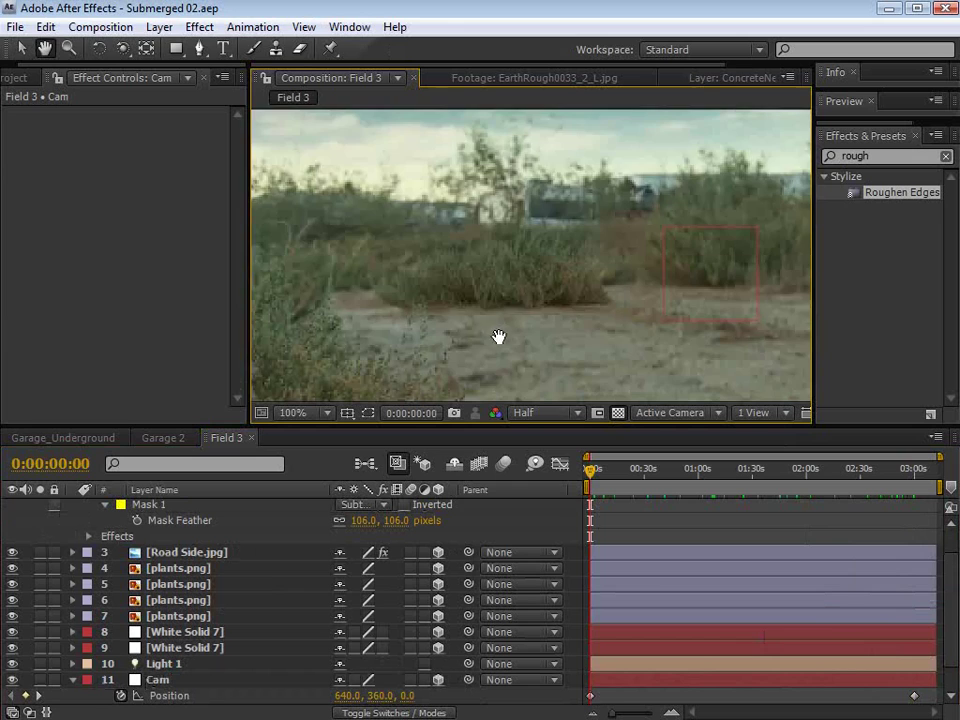
Step: Examine the foreground plants at the first frame, and collapse the open properties of EarthRough0033_2_L.jpg and Cam
left_click_drag(310, 398, 489, 323)
left_click(176, 570)
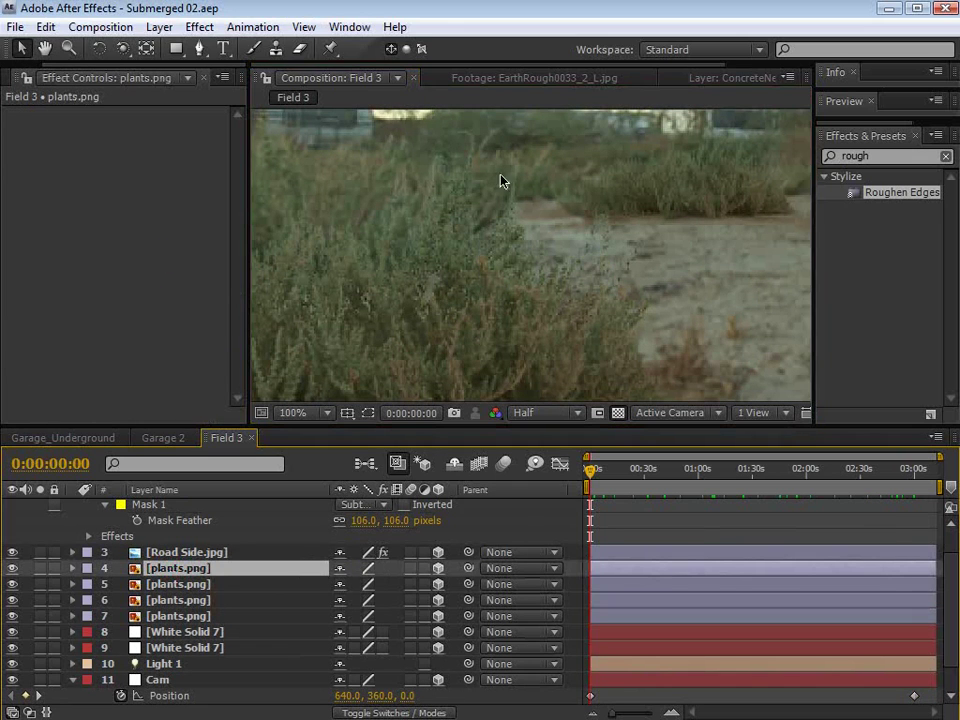
scroll(544, 300, "down", 2)
key("h")
scroll(208, 590, "up", 2)
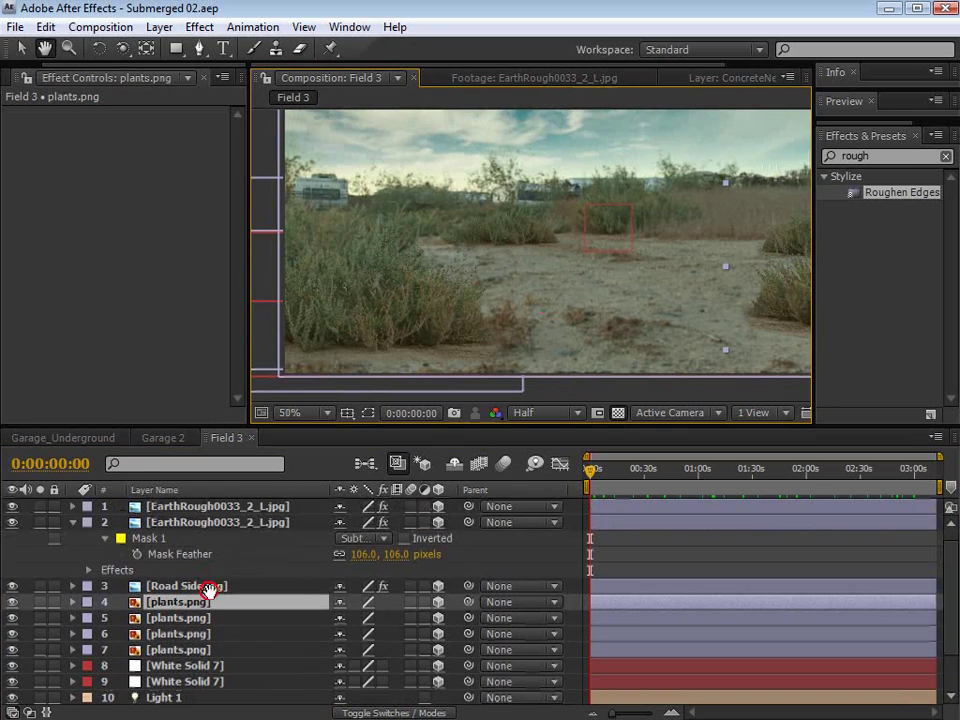
left_click(72, 522)
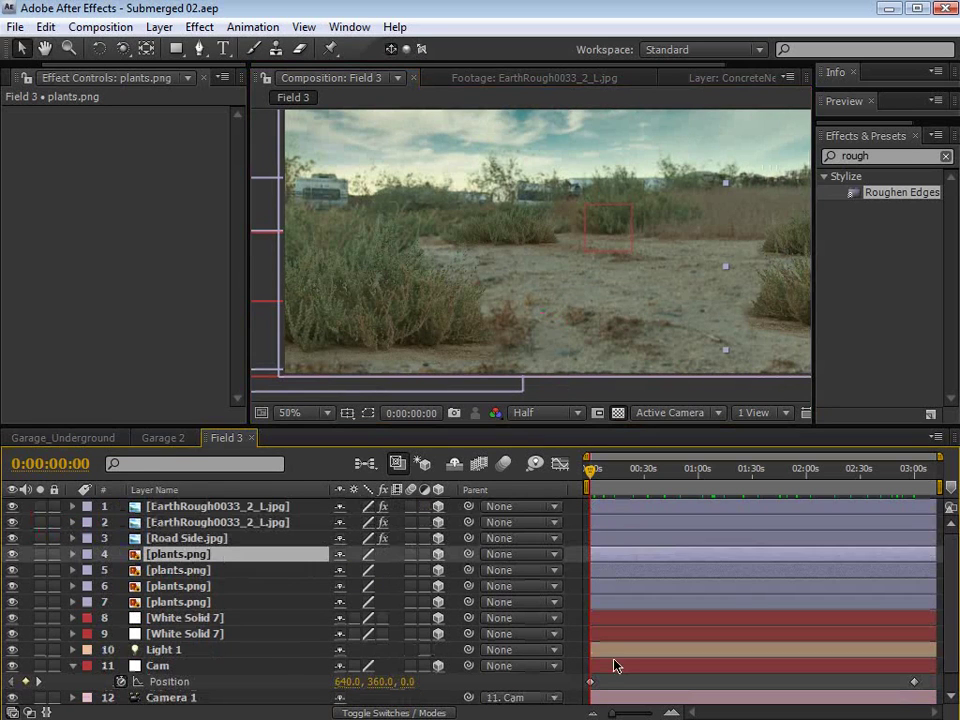
left_click(72, 665)
Step: Move the Cam null's final Position keyframe earlier to 0:00:06:06 to speed up the descent
left_click_drag(600, 471, 557, 494)
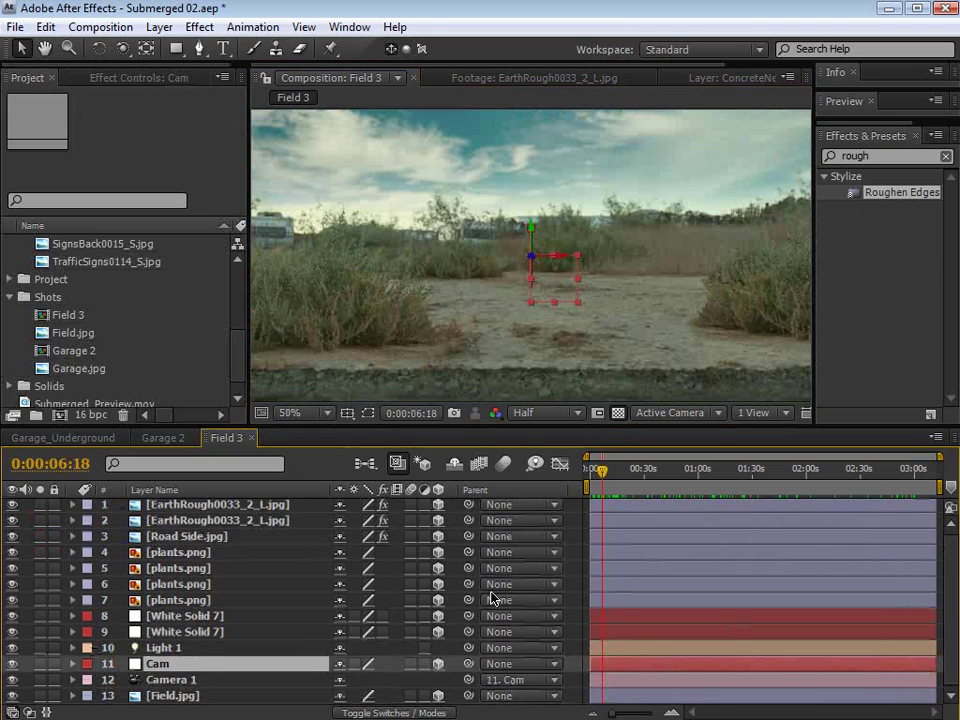
left_click_drag(607, 478, 613, 480)
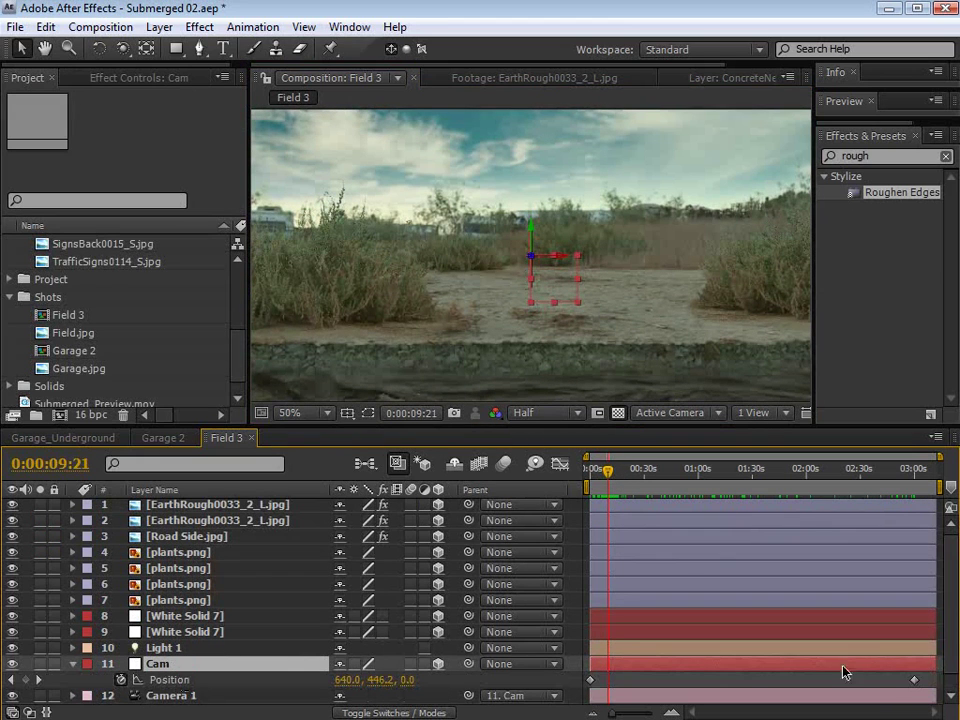
left_click_drag(913, 683, 602, 683)
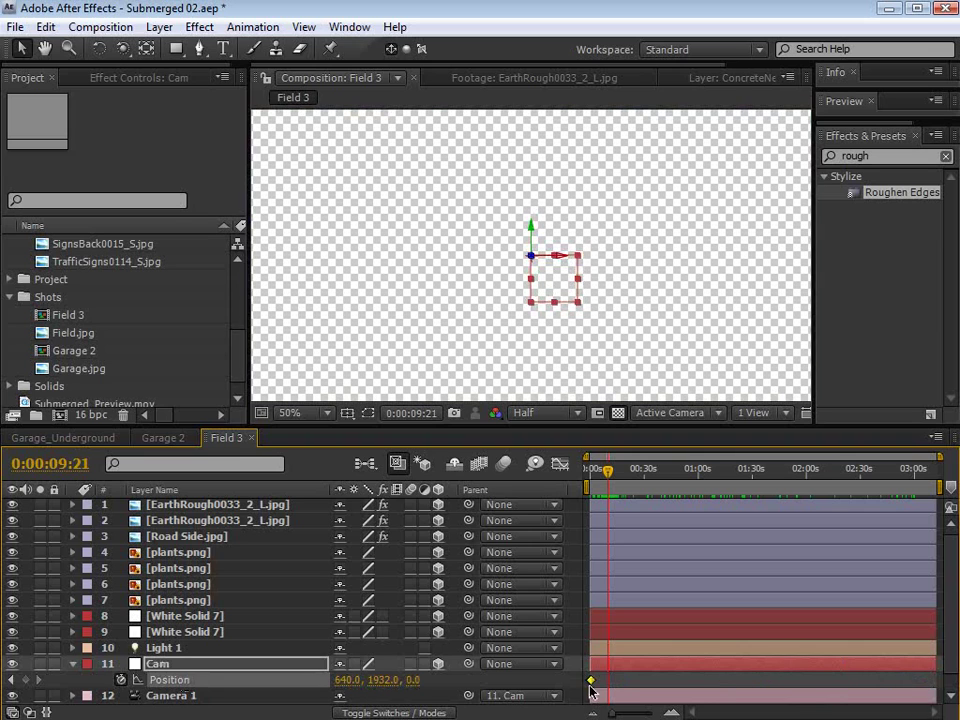
left_click(597, 479)
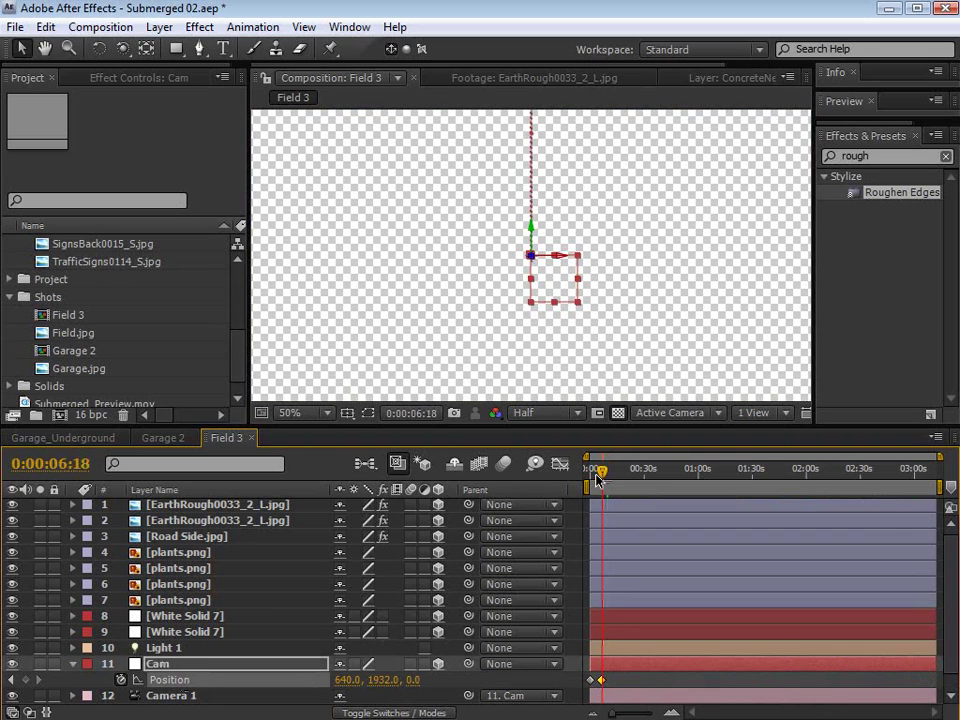
left_click(595, 480)
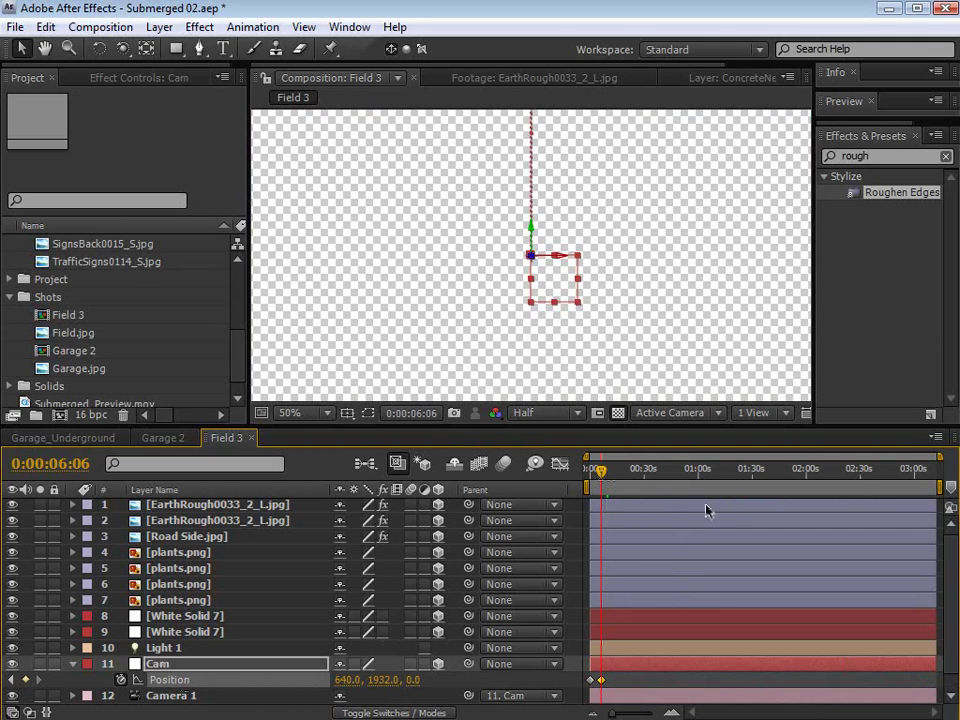
Step: Set the Field 3 composition's duration to 0:00:10:13
key("ctrl+k")
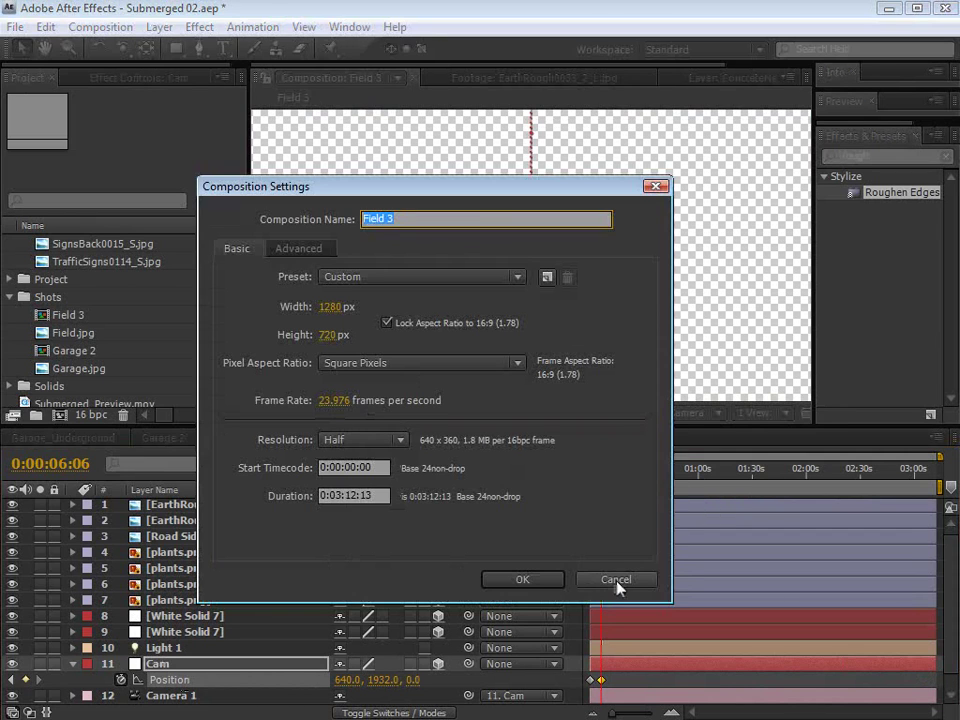
left_click(342, 495)
key("BackSpace")
type("0")
key("Right")
key("Right")
key("Right")
key("BackSpace")
type("0")
left_click(514, 579)
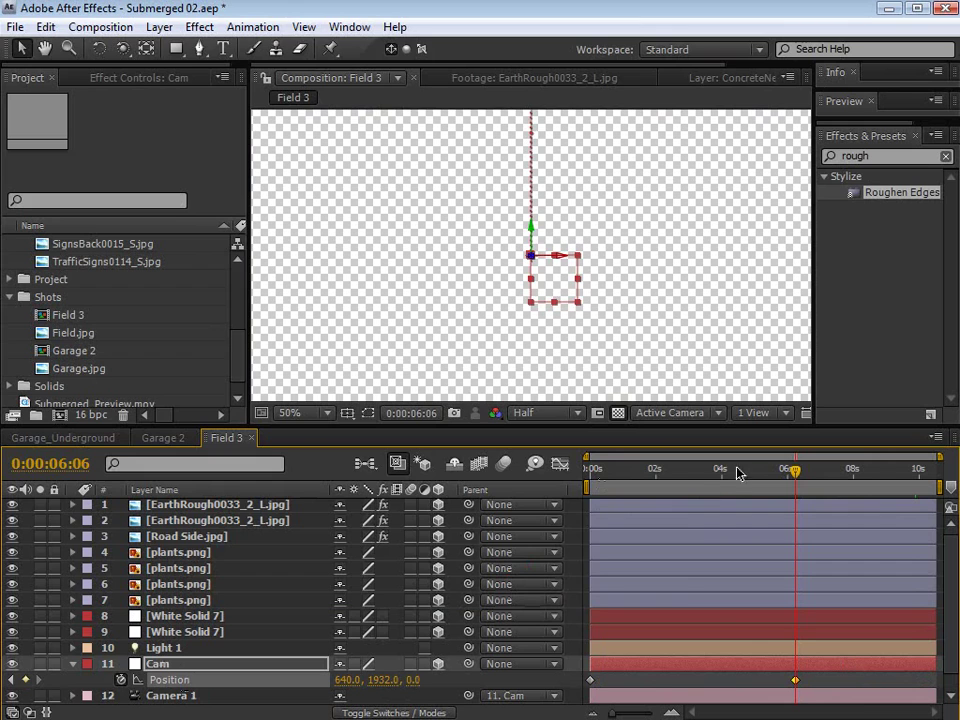
Step: Move the Cam null's final Position keyframe to about 3 seconds
mouse_move(703, 476)
left_mouse_down()
mouse_move(666, 484)
mouse_move(700, 484)
mouse_move(692, 488)
left_mouse_up()
left_click_drag(795, 680, 690, 681)
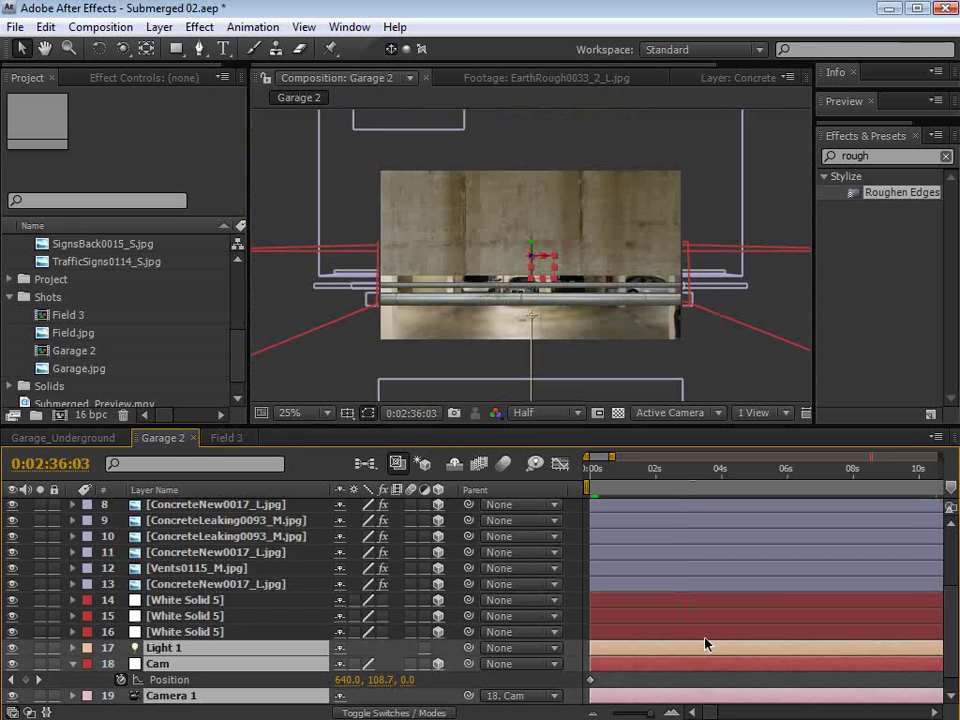
Step: Move the Cam null's final Position keyframe in Garage 2 to 0:00:03:15
scroll(707, 644, "down", 7)
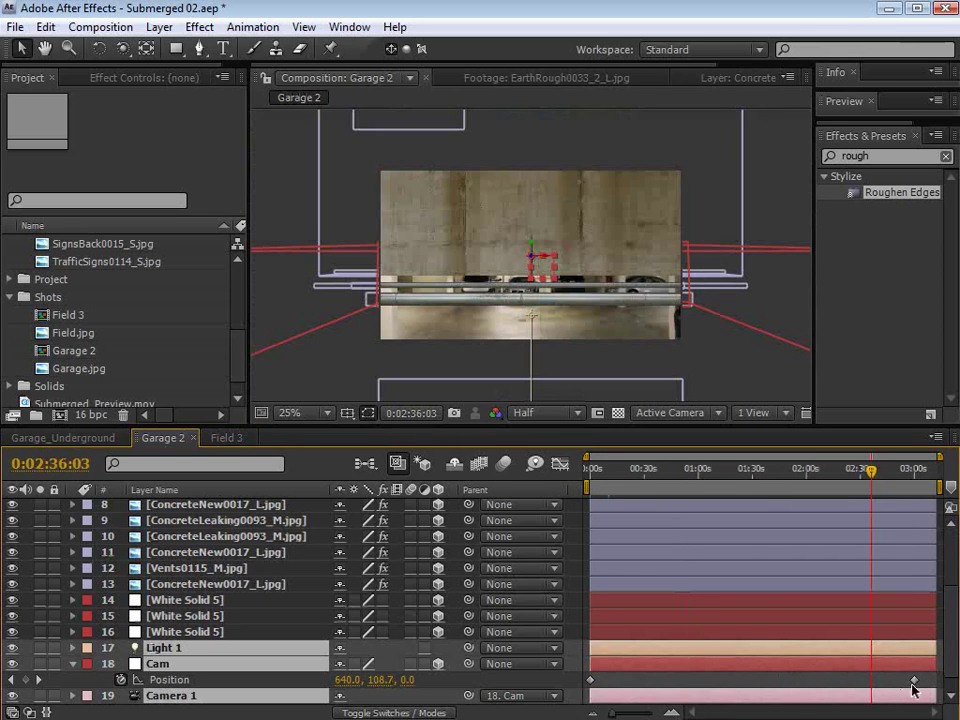
left_click_drag(916, 683, 606, 679)
left_click_drag(600, 470, 597, 473)
left_click_drag(605, 680, 596, 680)
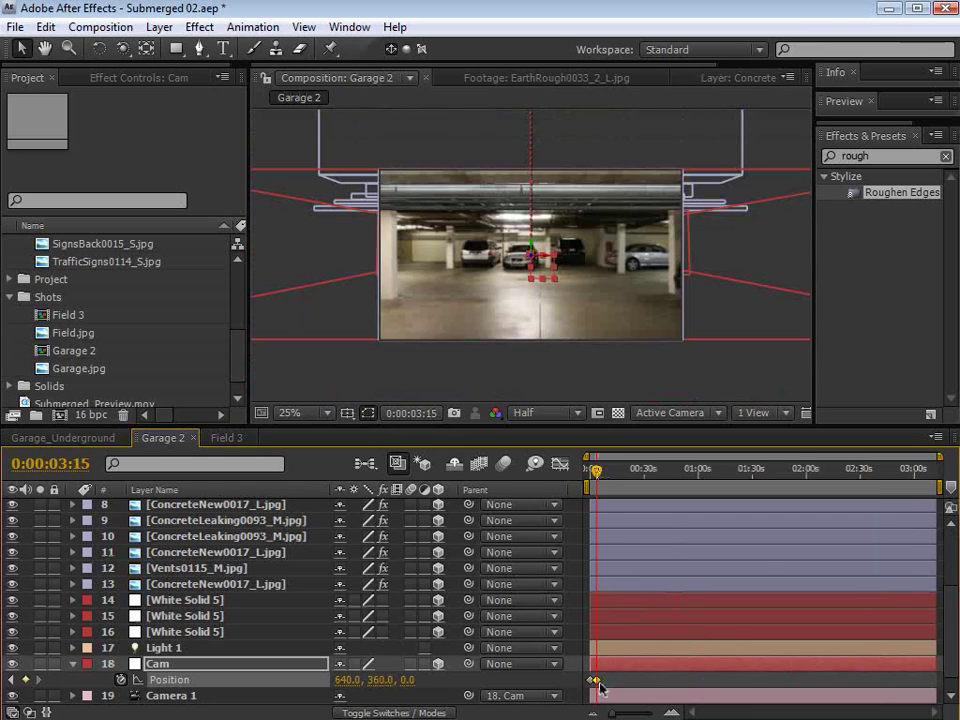
Step: Set the Garage 2 composition's duration to 0:00:10:13
key("ctrl+k")
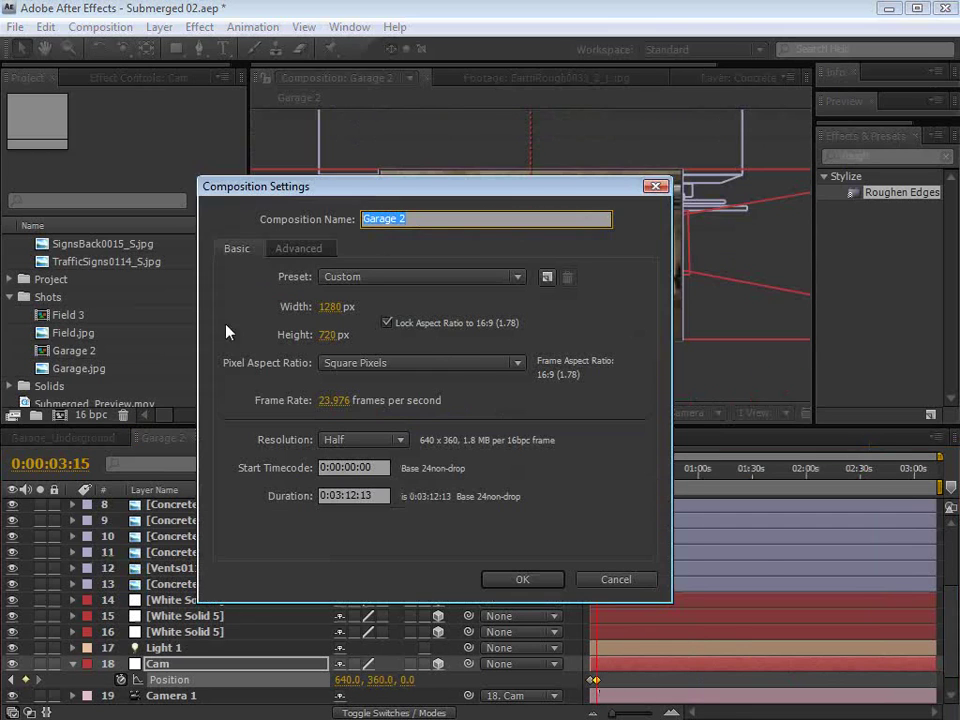
left_click(378, 495)
type("1213")
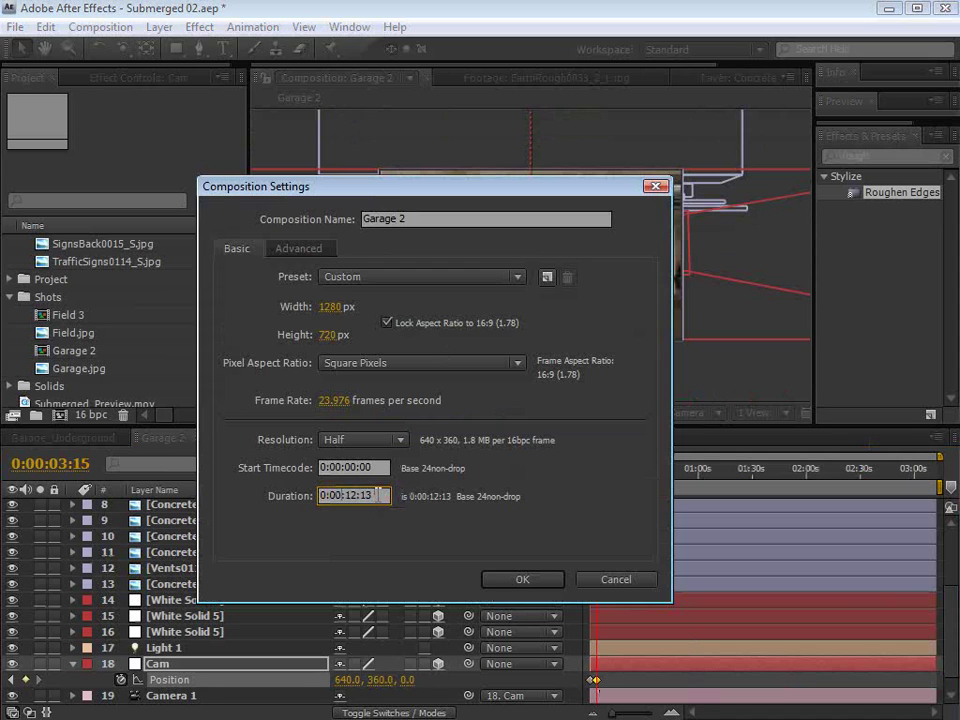
left_click(535, 582)
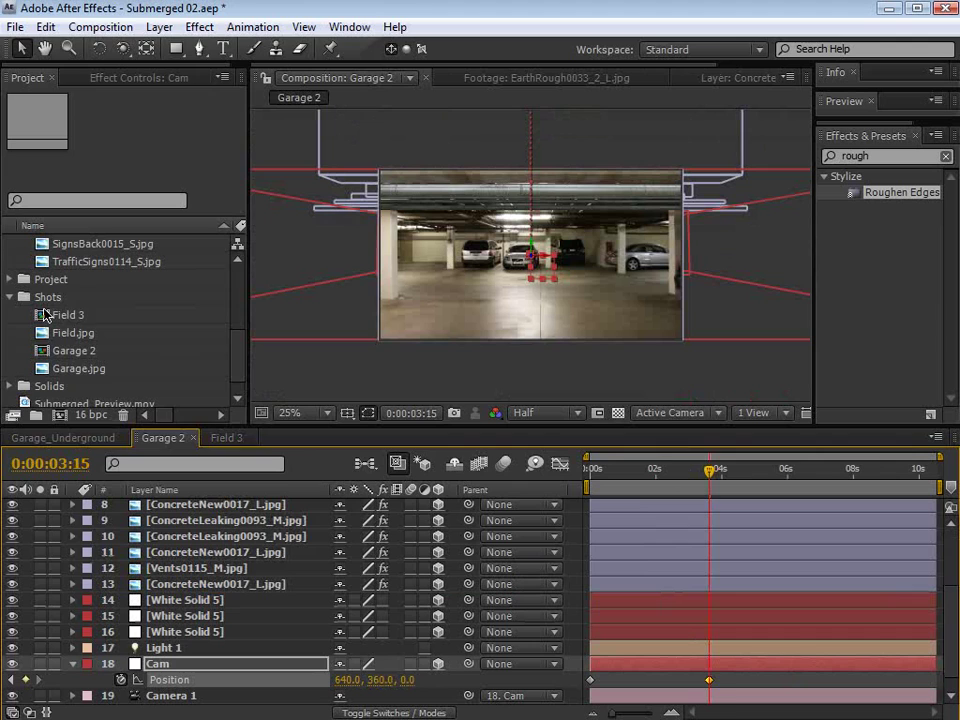
Step: Create a single composition from Field 3 and Garage 2, using Field 3's dimensions and sequenced layers
left_click(45, 315)
left_click(41, 349, "ctrl")
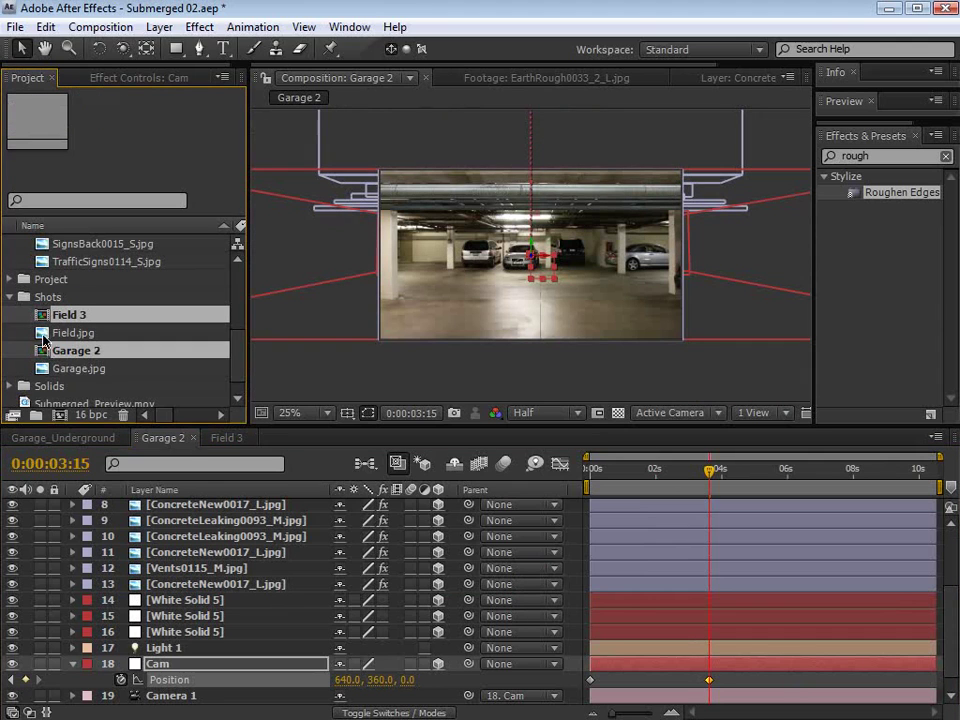
left_click_drag(41, 318, 57, 416)
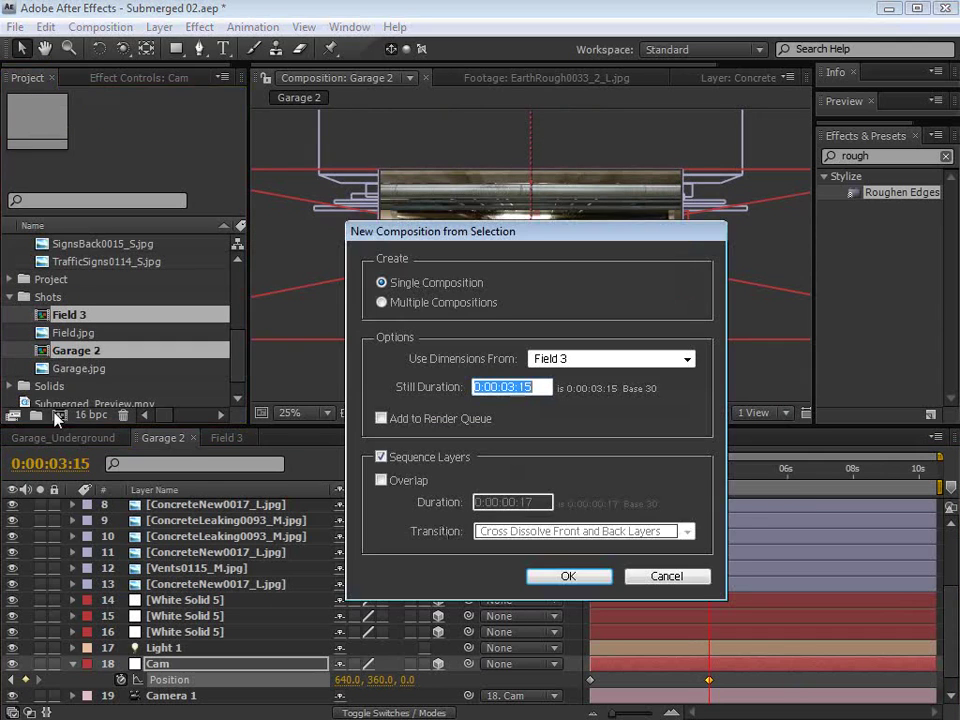
left_click(570, 577)
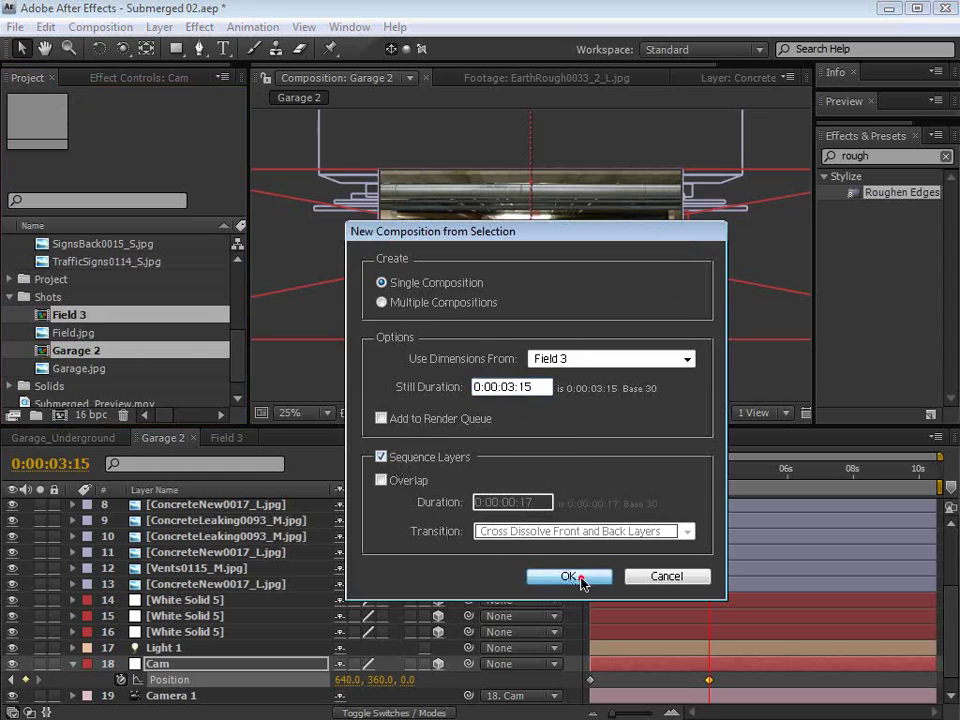
Step: Place Garage 2 above Field 3 in the layer stack and start it at about 2 seconds so the shots overlap
left_click_drag(590, 469, 601, 517)
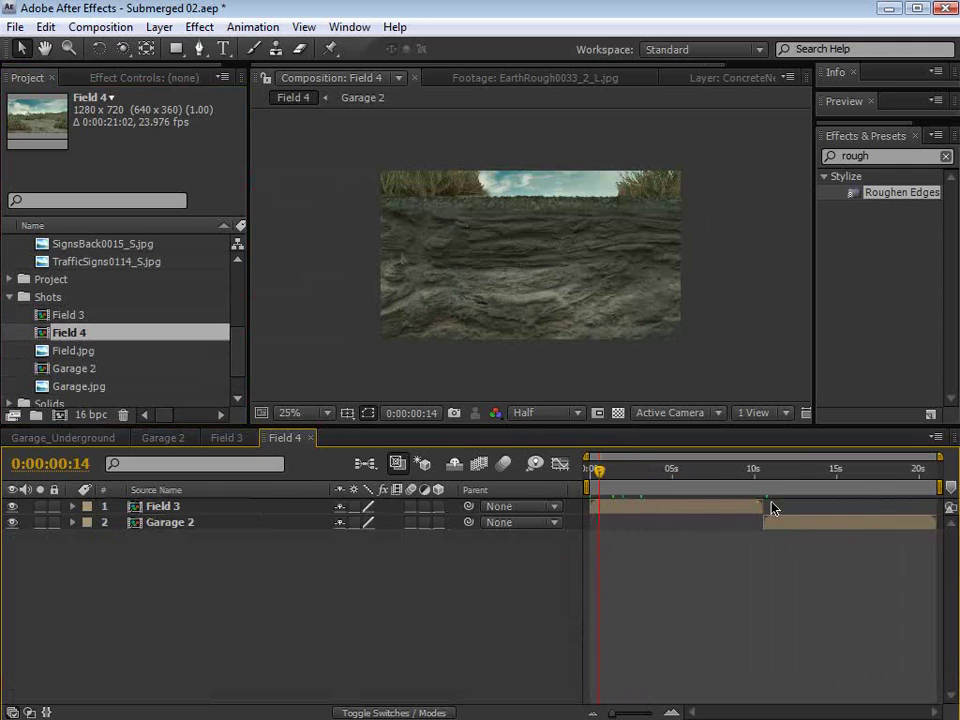
left_click_drag(793, 527, 707, 527)
left_click_drag(163, 506, 190, 540)
left_click_drag(615, 469, 634, 481)
left_click_drag(716, 510, 637, 482)
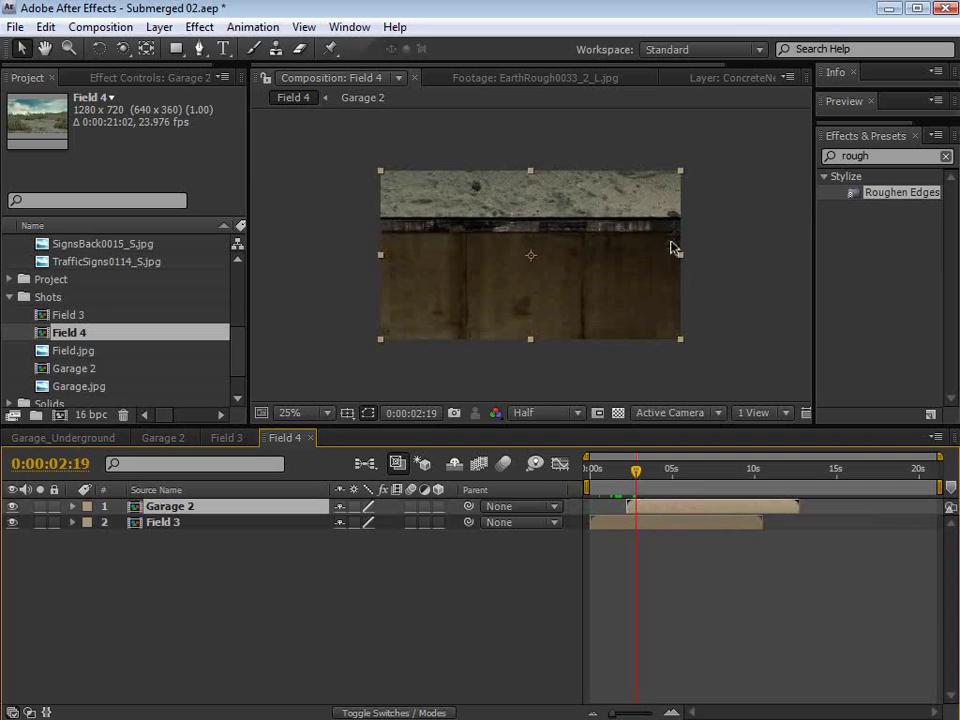
Step: Inspect the seam between the two shots and move Field 3's final Cam Position keyframe slightly later, to about 3.2 seconds
key("period")
left_click_drag(597, 274, 461, 325)
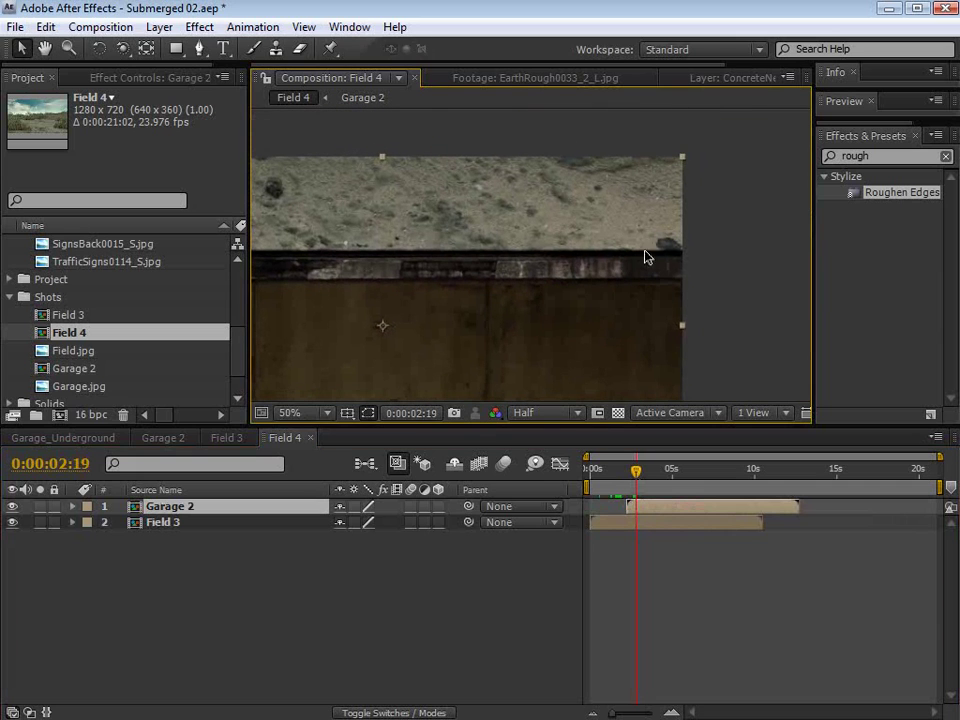
left_click(605, 521)
left_click_drag(635, 470, 637, 476)
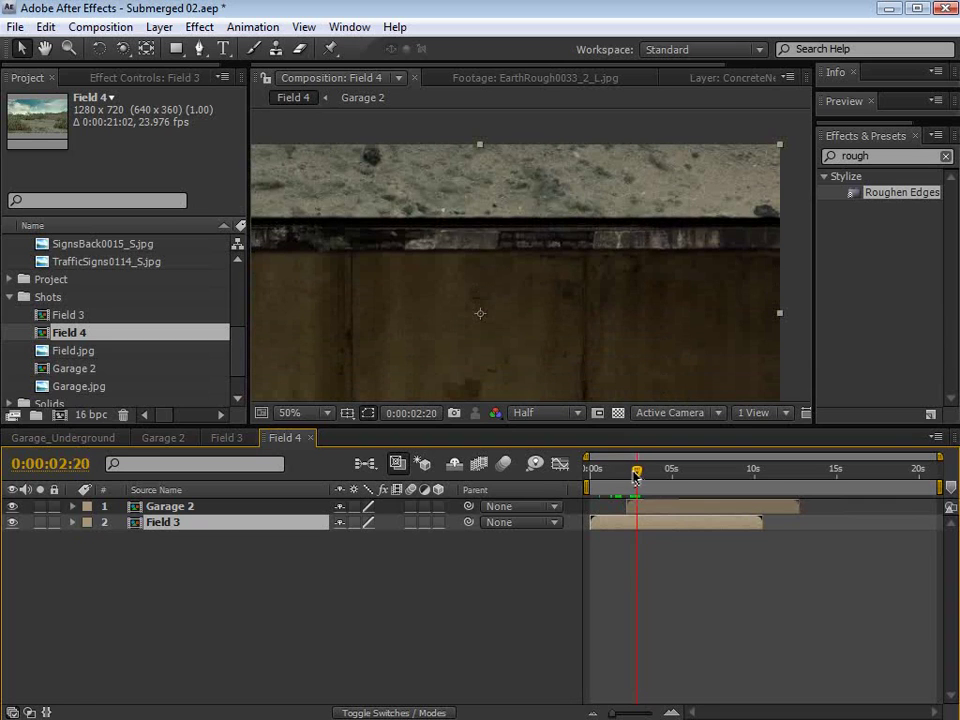
left_click(228, 439)
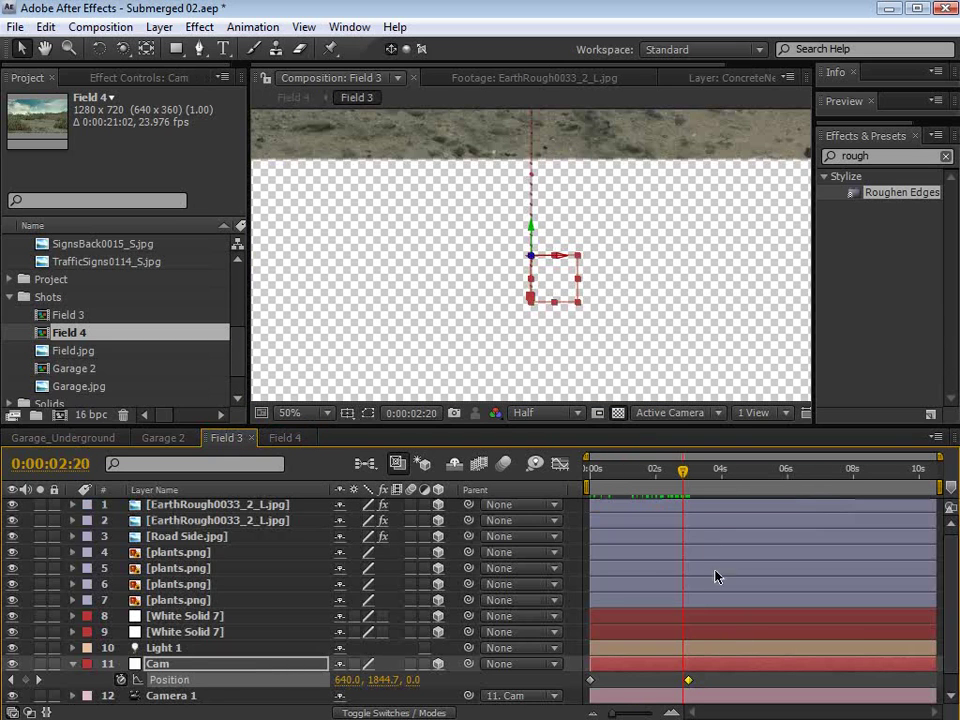
left_click_drag(688, 684, 694, 681)
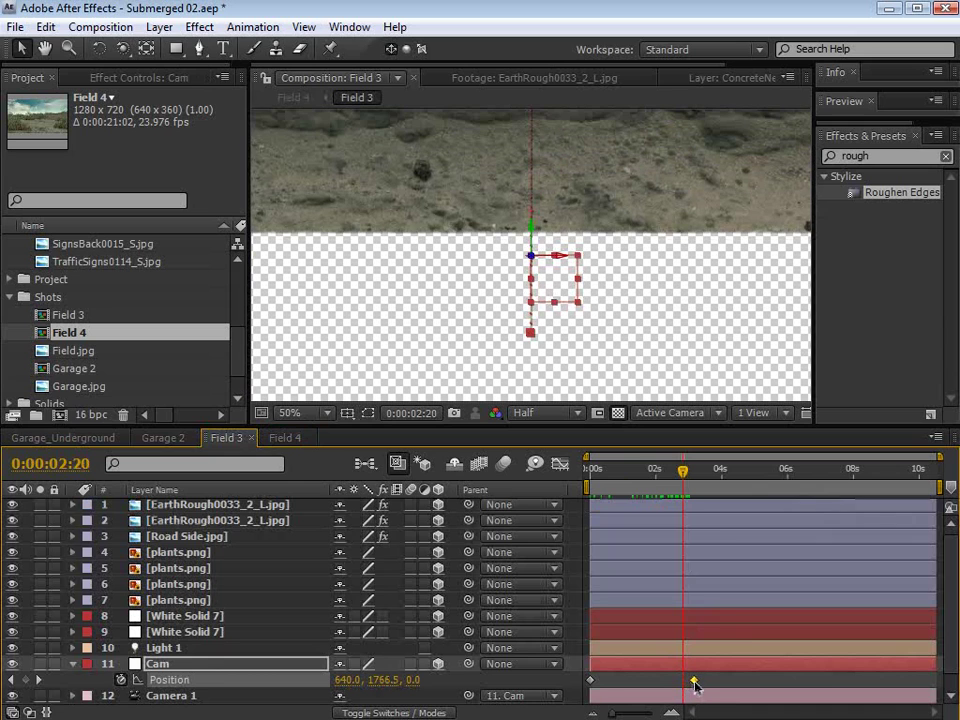
Step: Check in the Field 4 composition how Field 3's underground layers line up with the top of Garage 2 during the descent
left_click(298, 438)
left_click(635, 471)
left_click_drag(635, 471, 637, 470)
left_click(224, 439)
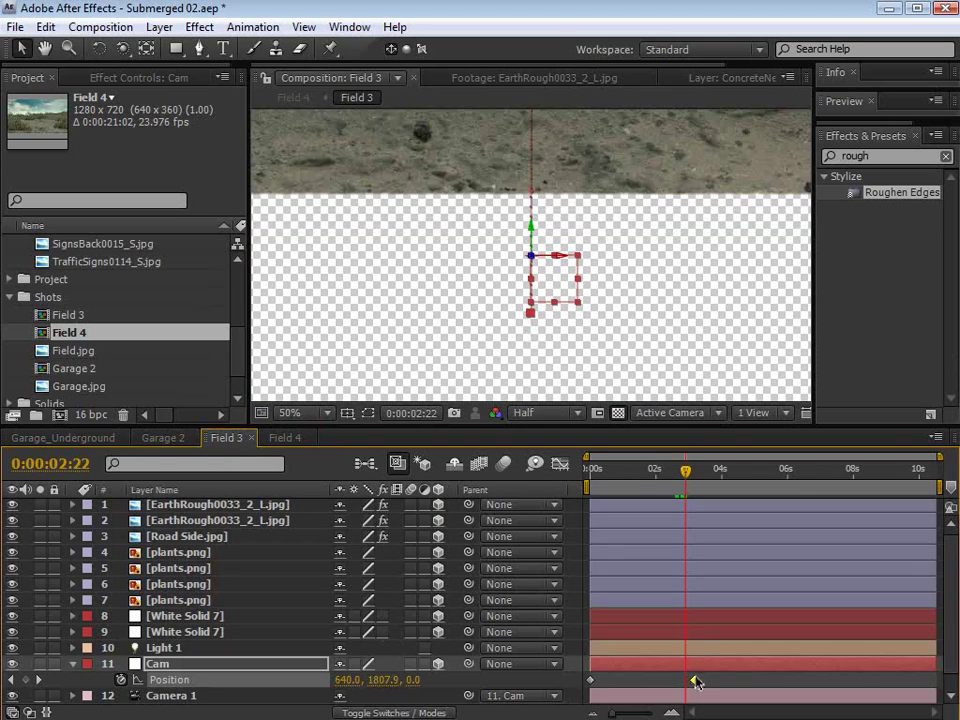
left_click(281, 438)
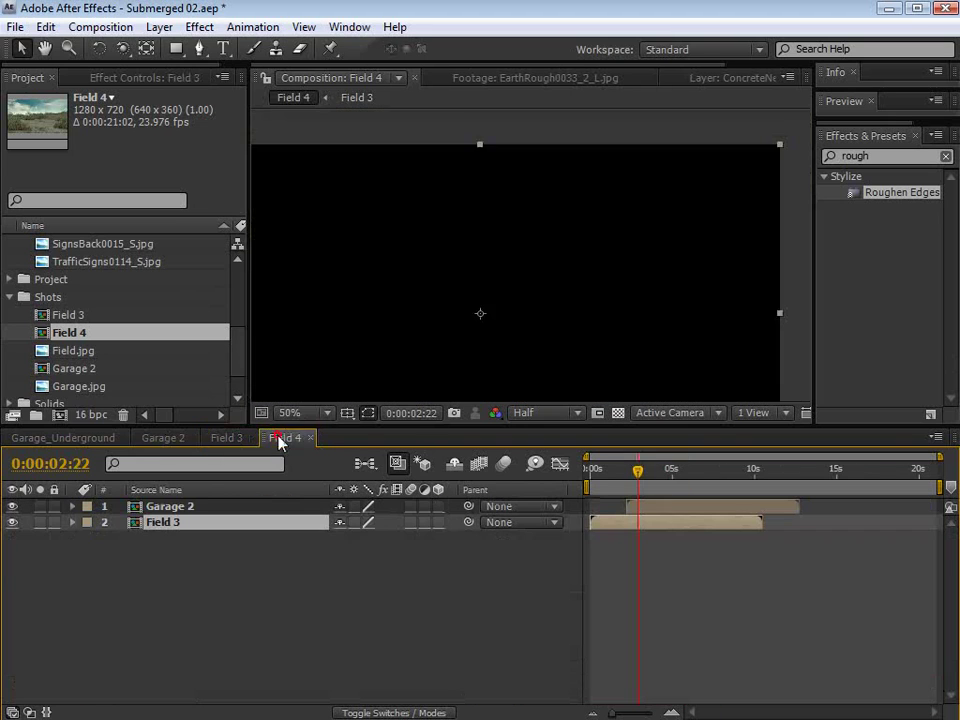
mouse_move(630, 477)
left_mouse_down()
mouse_move(624, 472)
mouse_move(638, 479)
left_mouse_up()
scroll(587, 279, "down", 2)
left_click(570, 315)
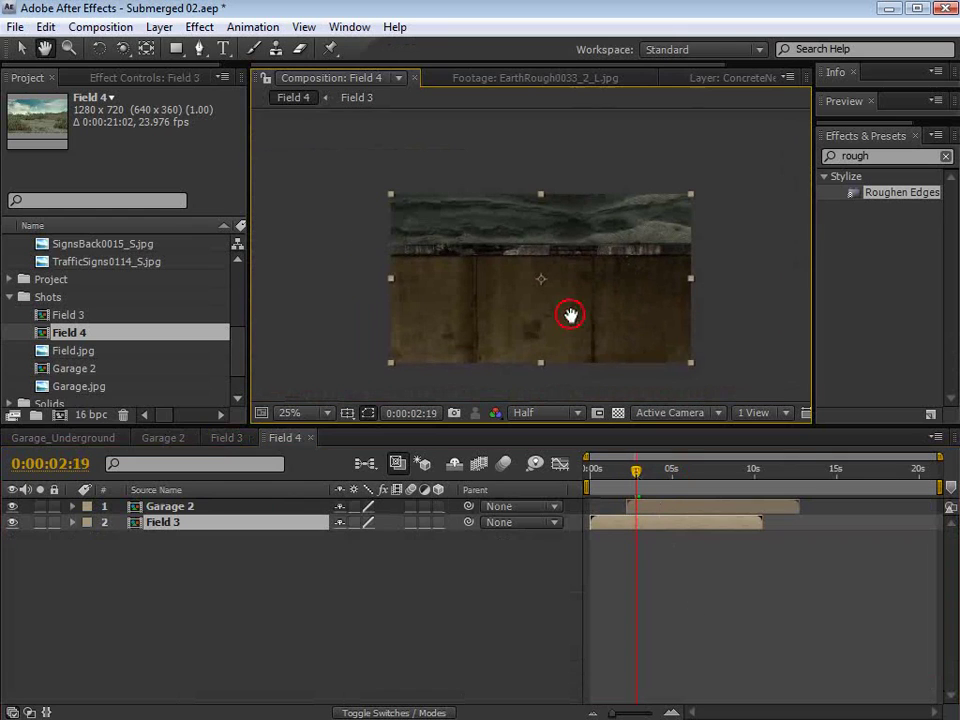
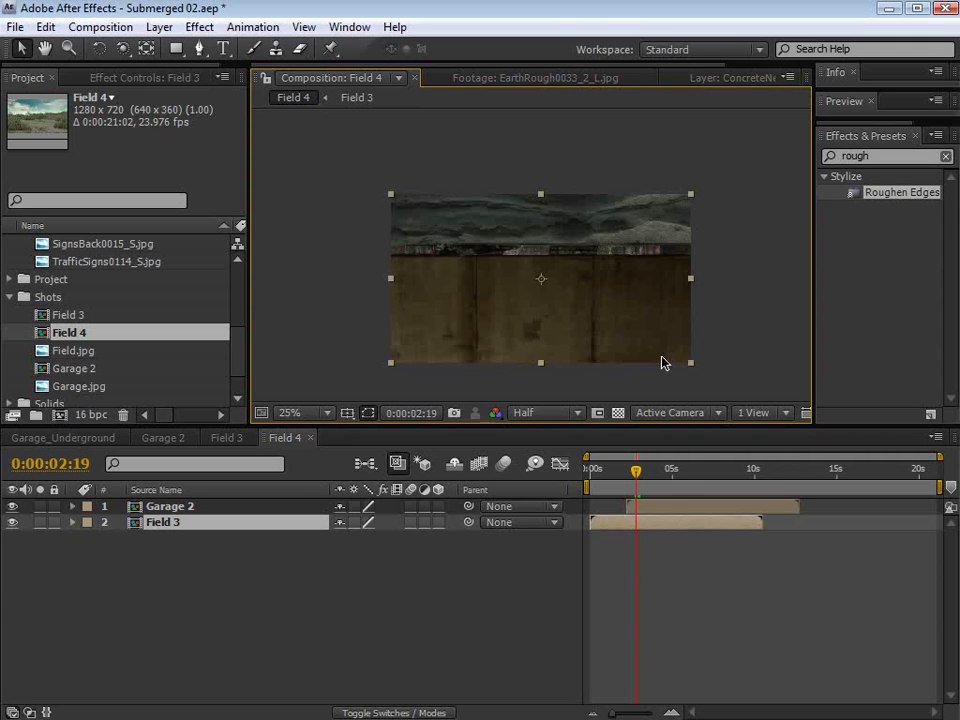
mouse_move(636, 470)
left_mouse_down()
mouse_move(692, 482)
mouse_move(596, 499)
mouse_move(689, 505)
mouse_move(615, 489)
mouse_move(654, 478)
left_mouse_up()
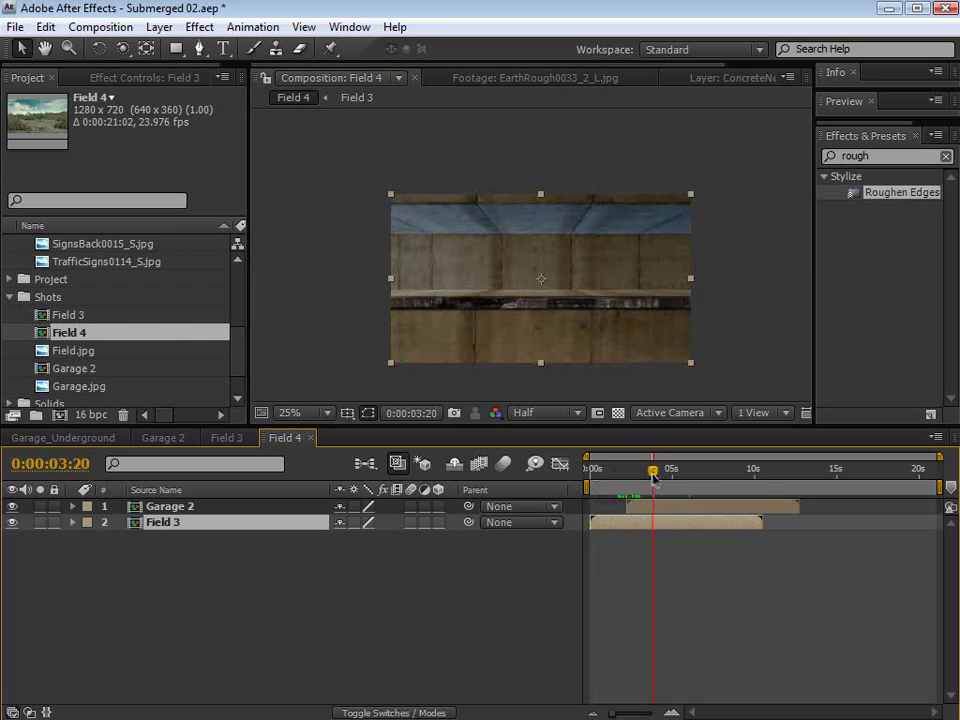
Step: End the work area at Garage 2's last frame, 0:00:12:17, and trim the composition to it
mouse_move(810, 491)
left_mouse_down()
mouse_move(834, 487)
mouse_move(812, 482)
left_mouse_up()
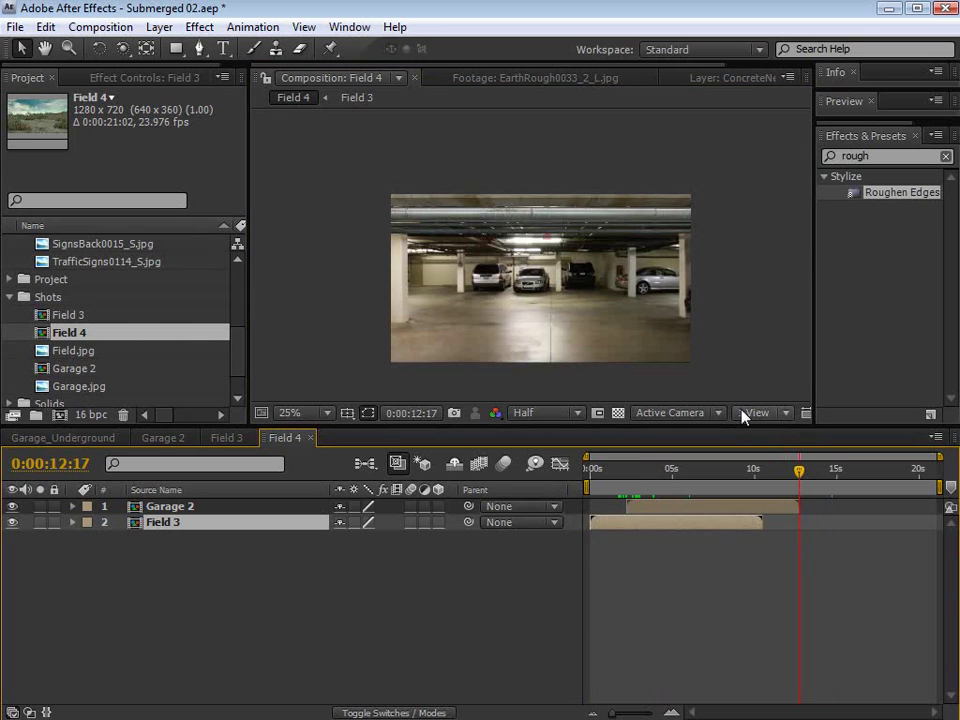
key("n")
right_click(703, 491)
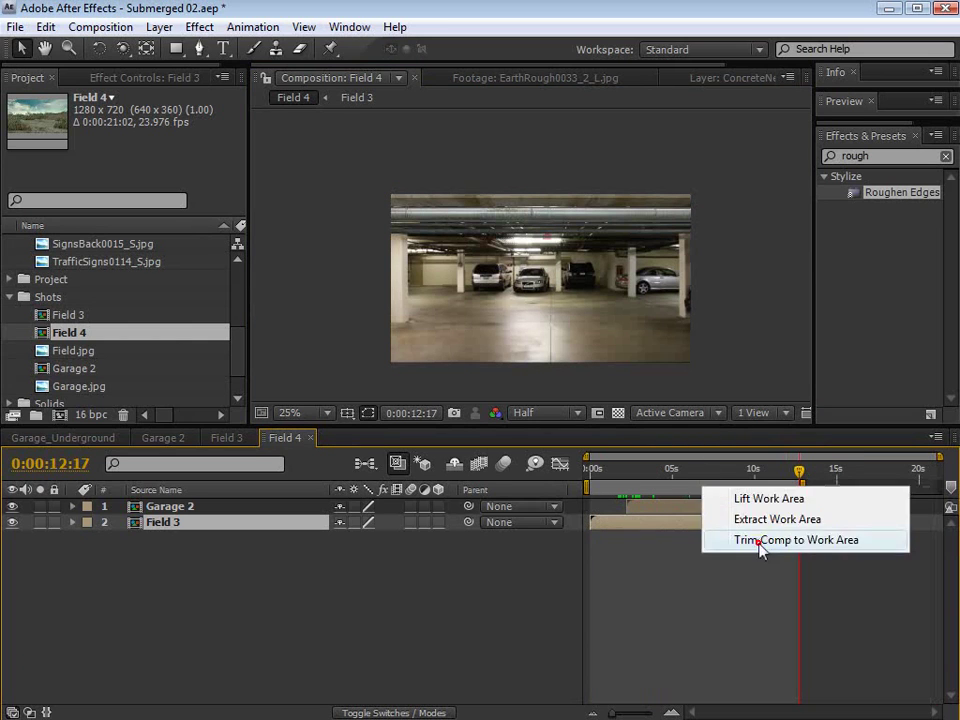
left_click(800, 540)
Step: Add an adjustment layer above both shots and give it a full-frame elliptical mask
left_click_drag(735, 482, 670, 490)
left_click(159, 27)
mouse_move(446, 52)
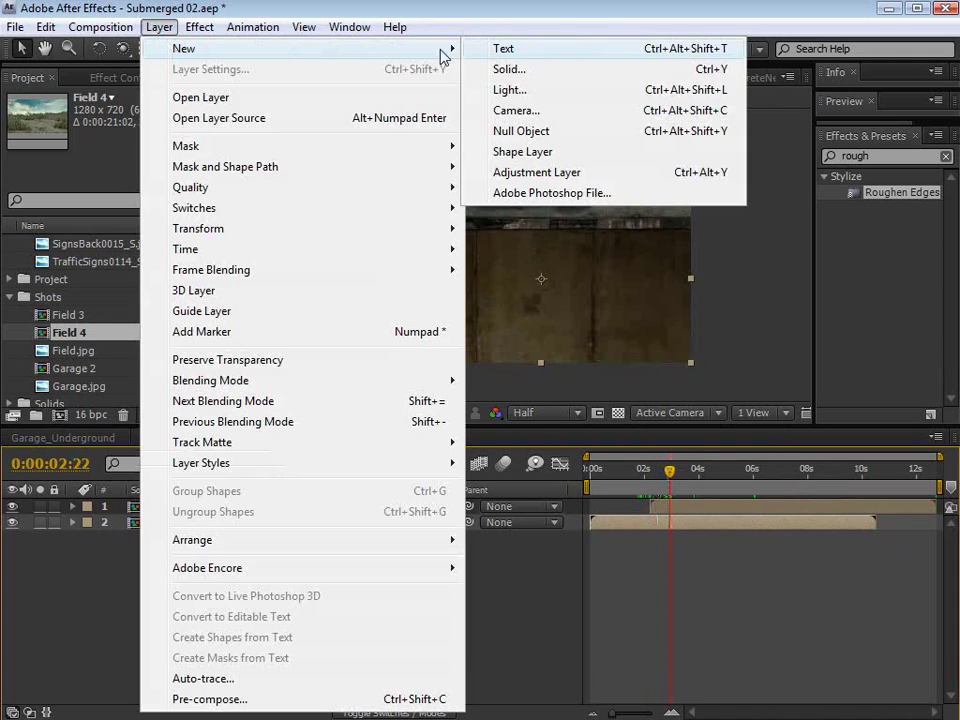
left_click(533, 172)
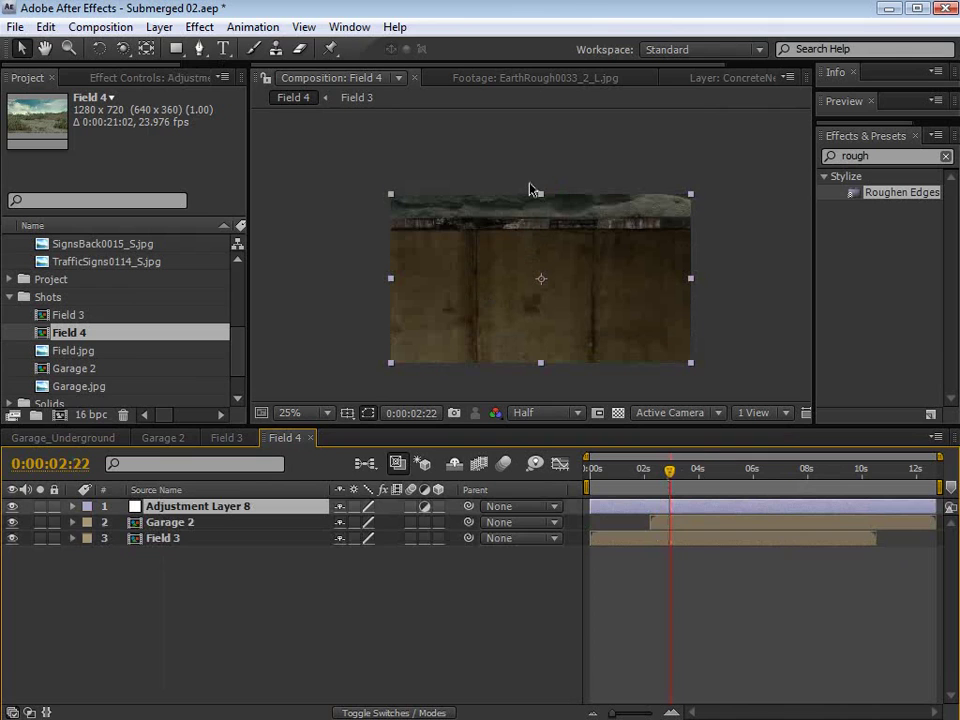
left_click(177, 49)
left_click_drag(177, 52, 240, 89)
double_click(177, 49)
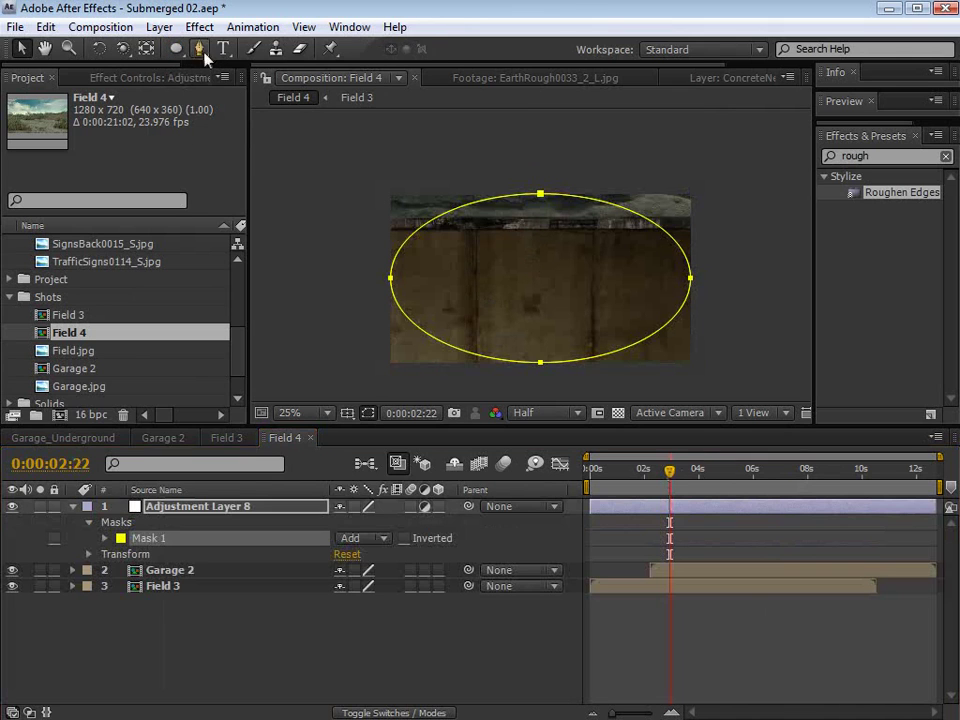
Step: Apply a Curves effect to the adjustment layer and set its mask mode to Subtract
left_click(199, 27)
mouse_move(280, 200)
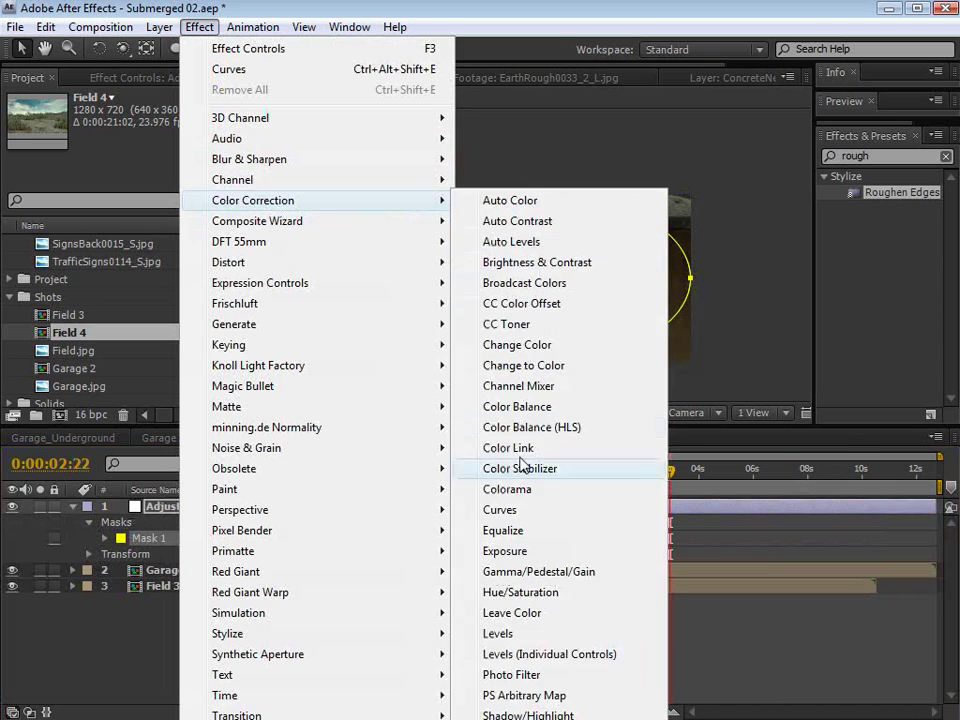
left_click(499, 510)
left_click(349, 541)
left_click(369, 558)
Step: Feather the adjustment layer's mask by 255 pixels and pull its RGB curve down to darken the frame edges
left_click(108, 543)
key("f")
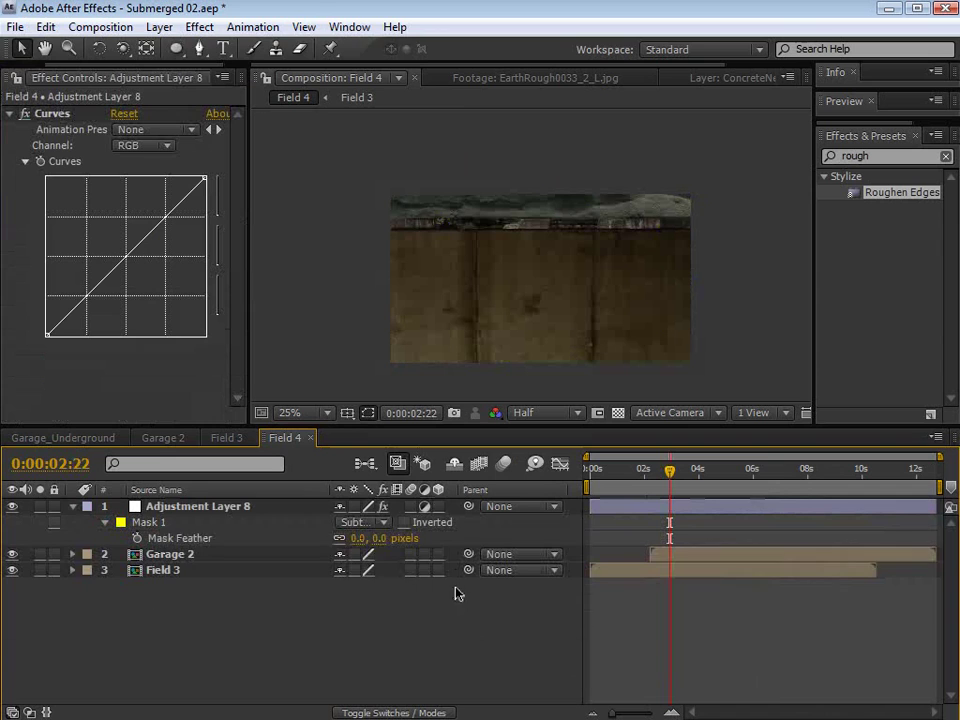
left_click_drag(378, 545, 489, 536)
mouse_move(140, 242)
left_mouse_down()
mouse_move(154, 266)
mouse_move(148, 259)
left_mouse_up()
left_click_drag(365, 538, 515, 538)
mouse_move(149, 259)
left_mouse_down()
mouse_move(156, 268)
mouse_move(150, 260)
left_mouse_up()
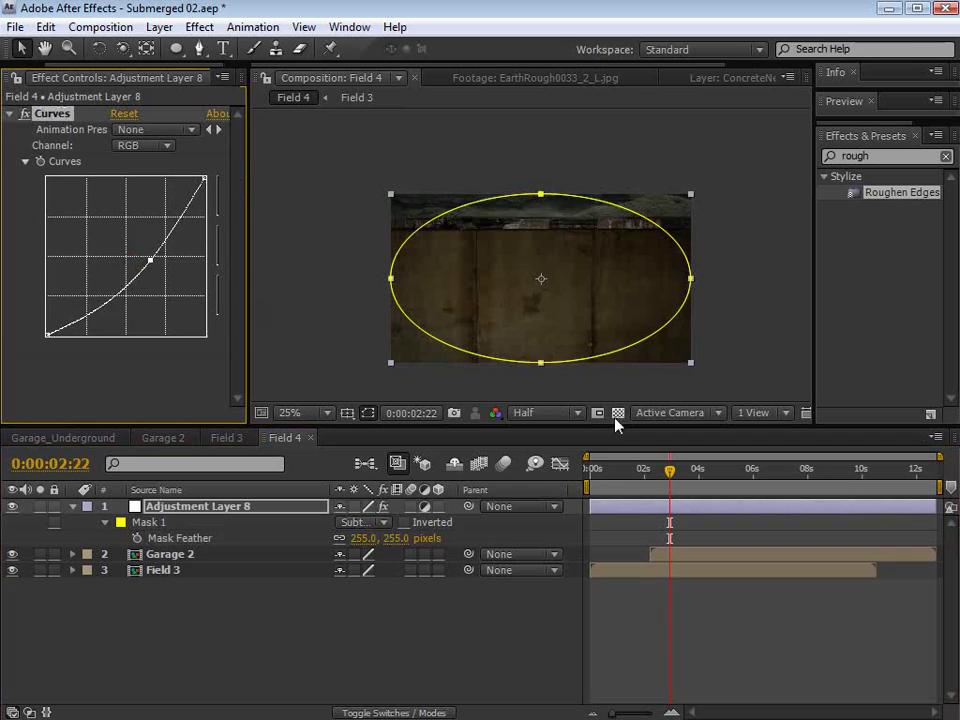
Step: Apply a Curves effect to the Garage 2 layer and pull the RGB curve down to darken the shot
left_click(673, 540)
left_click_drag(670, 470, 697, 514)
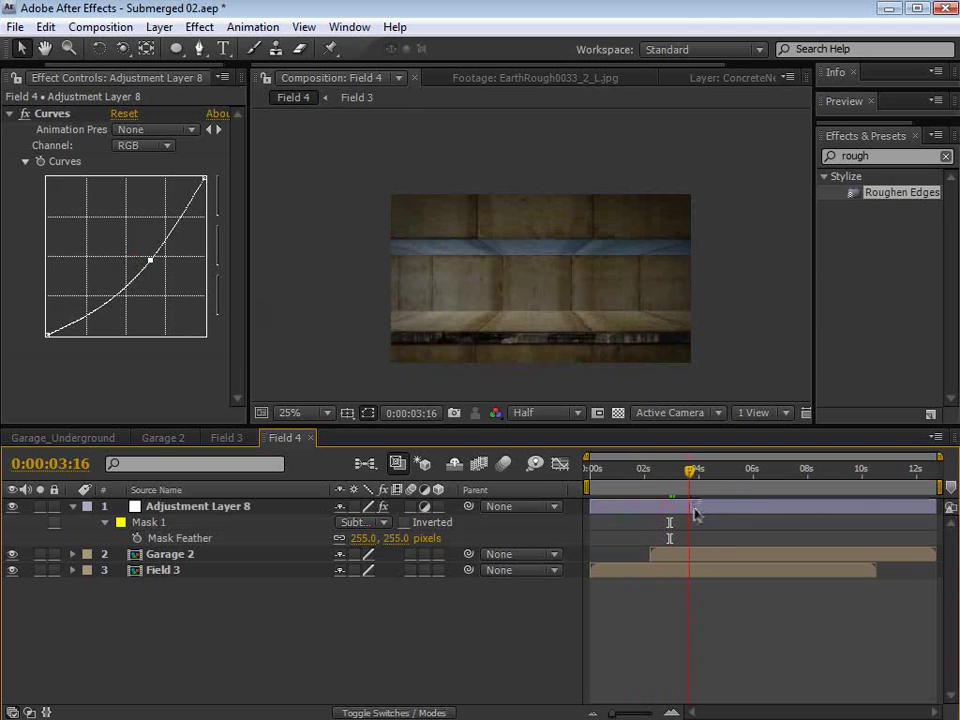
left_click(182, 556)
left_click(199, 27)
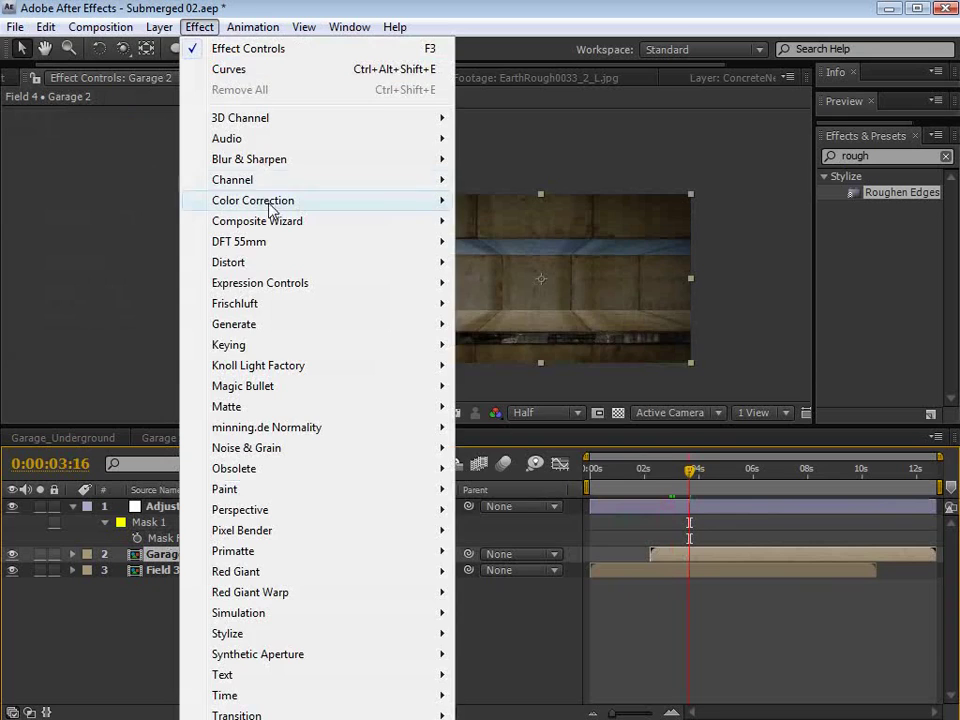
mouse_move(268, 200)
left_click(499, 512)
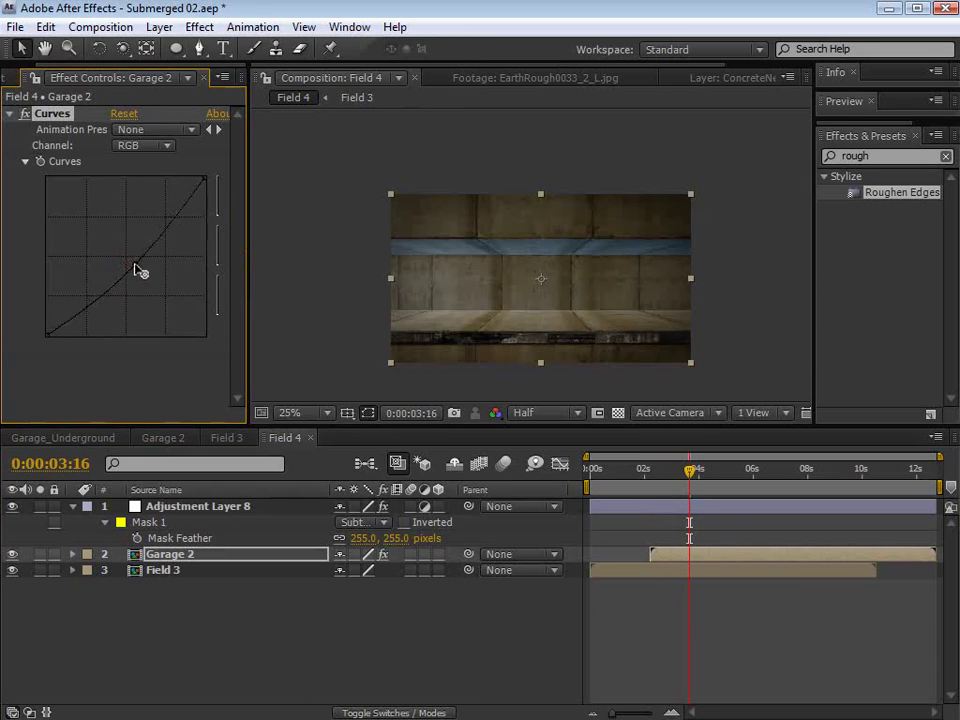
left_click_drag(135, 264, 141, 268)
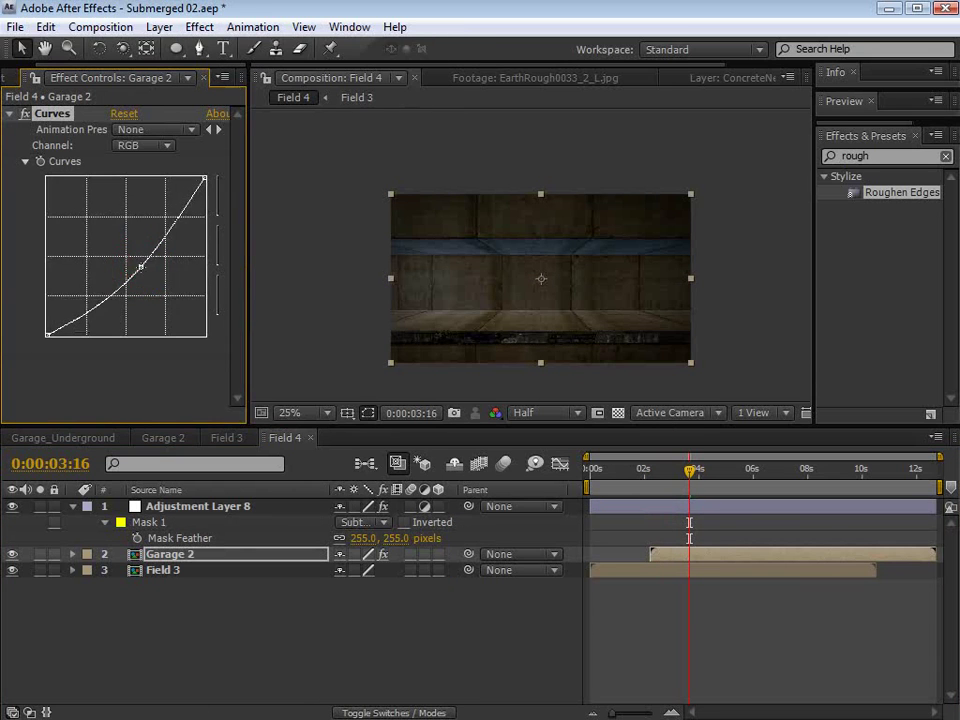
Step: Raise the Blue curve and lower the Red curve slightly on Garage 2 to cool its colour, checking nearby frames
left_click(140, 145)
left_click(150, 208)
left_click(121, 257)
left_click(135, 148)
left_click(150, 105)
left_click(127, 259)
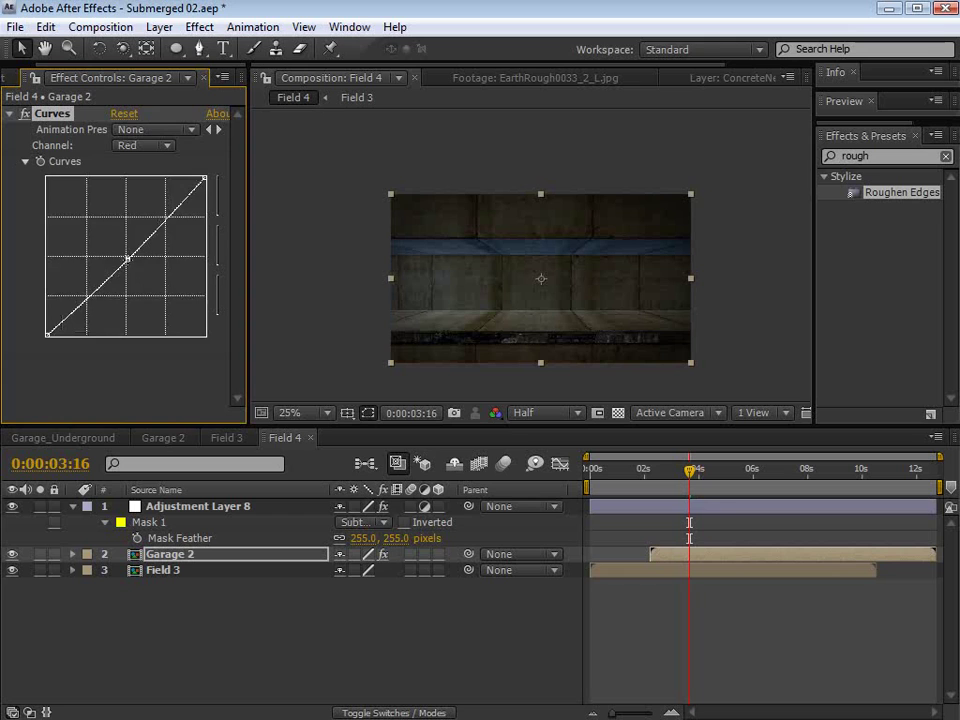
left_click(685, 471)
left_click_drag(685, 473, 681, 510)
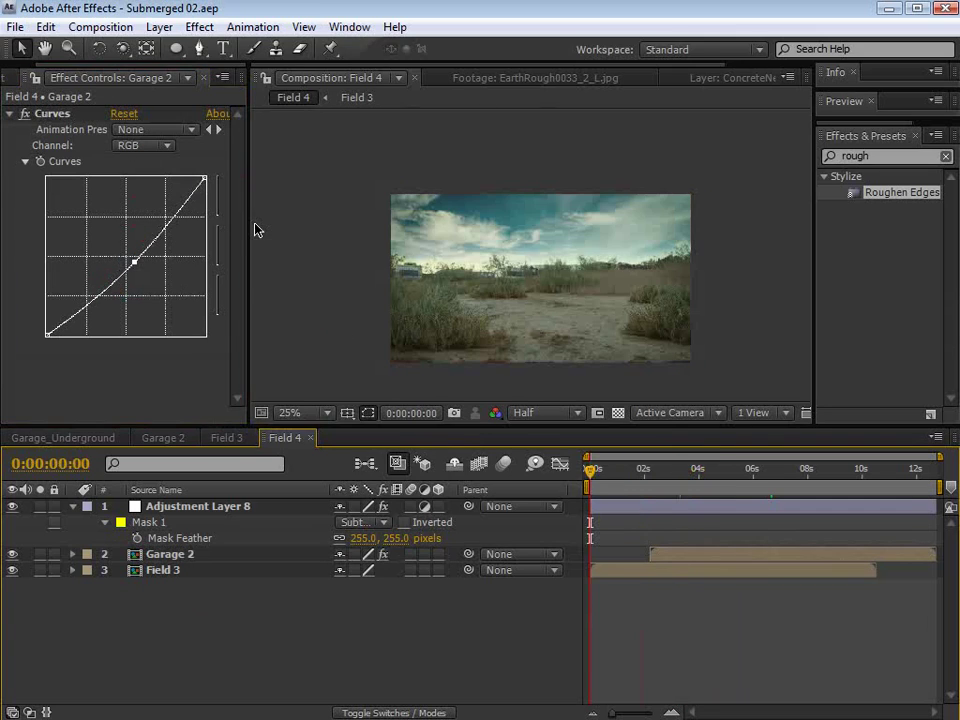
Step: Rename the Field 4 composition as Composite and show the project's contents
key("ctrl+k")
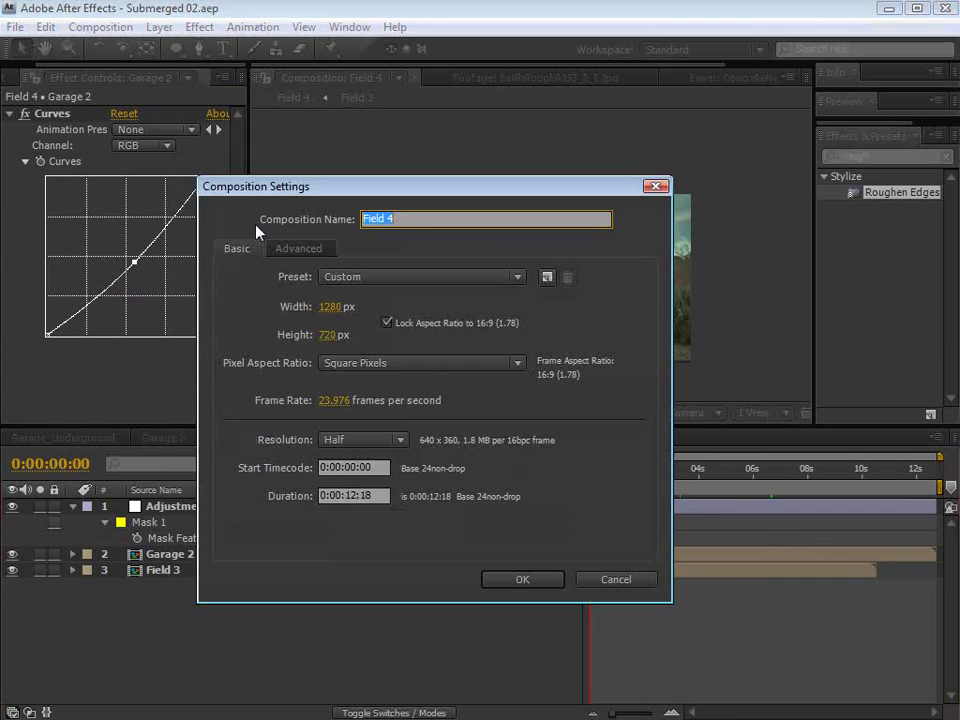
type("Co")
type("site")
left_click(518, 582)
key("ctrl+0")
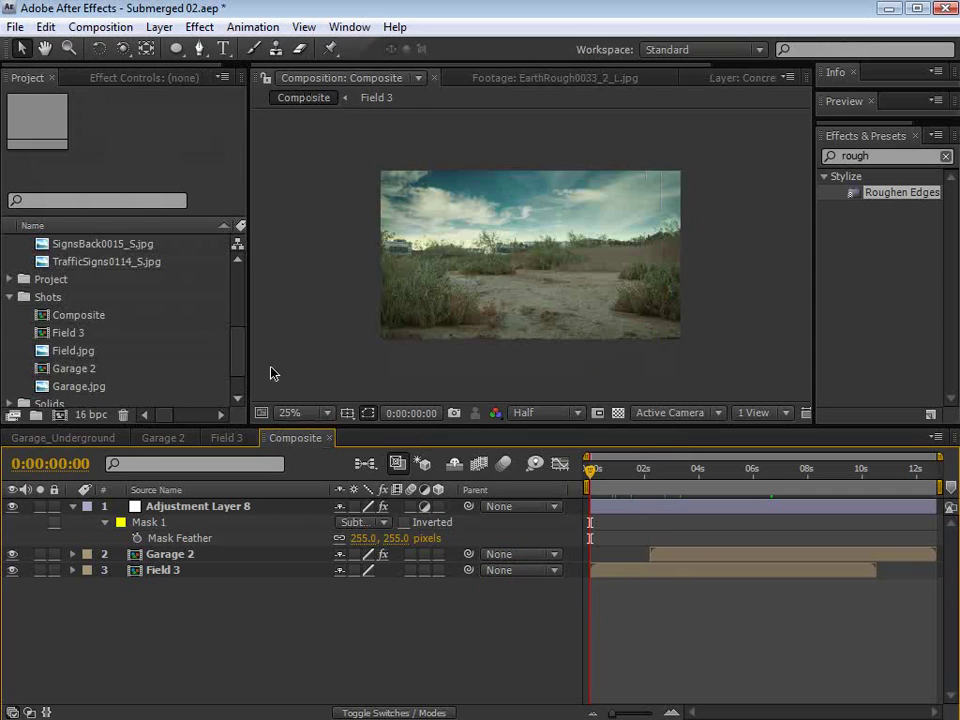
Step: Nest the Composite shot in a new composition and name it Final Comp
left_click_drag(38, 315, 58, 415)
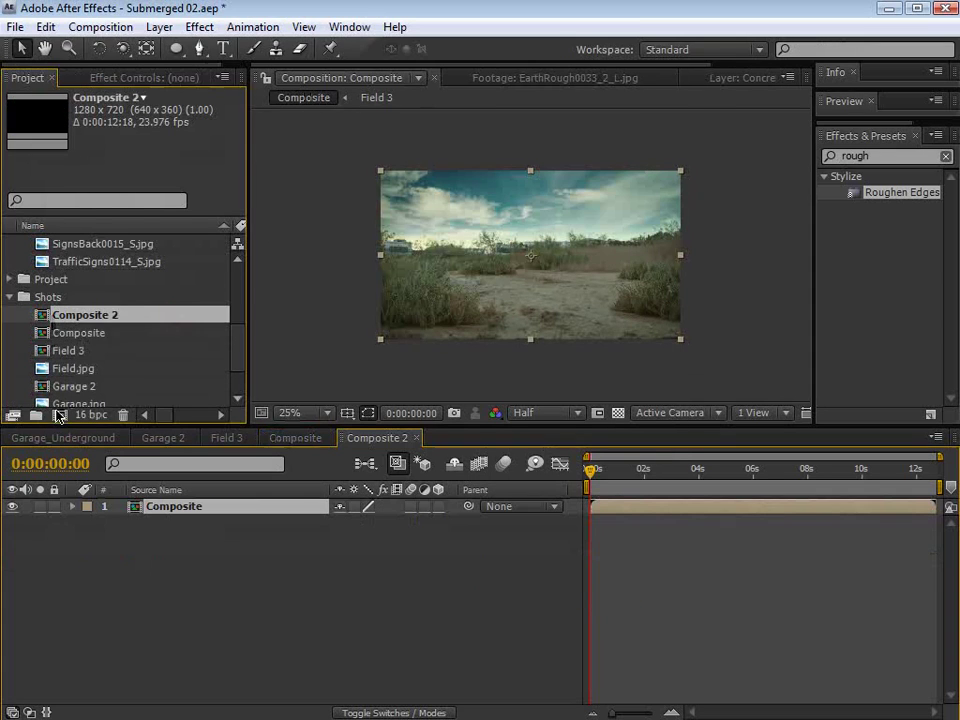
key("ctrl+k")
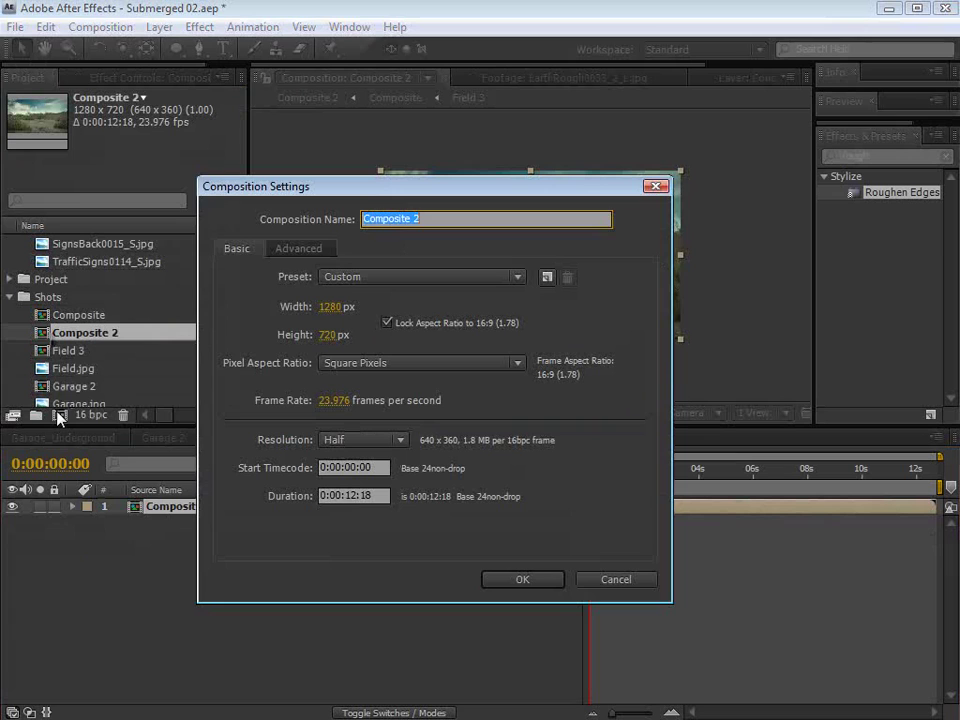
type("Final Comp")
left_click(516, 579)
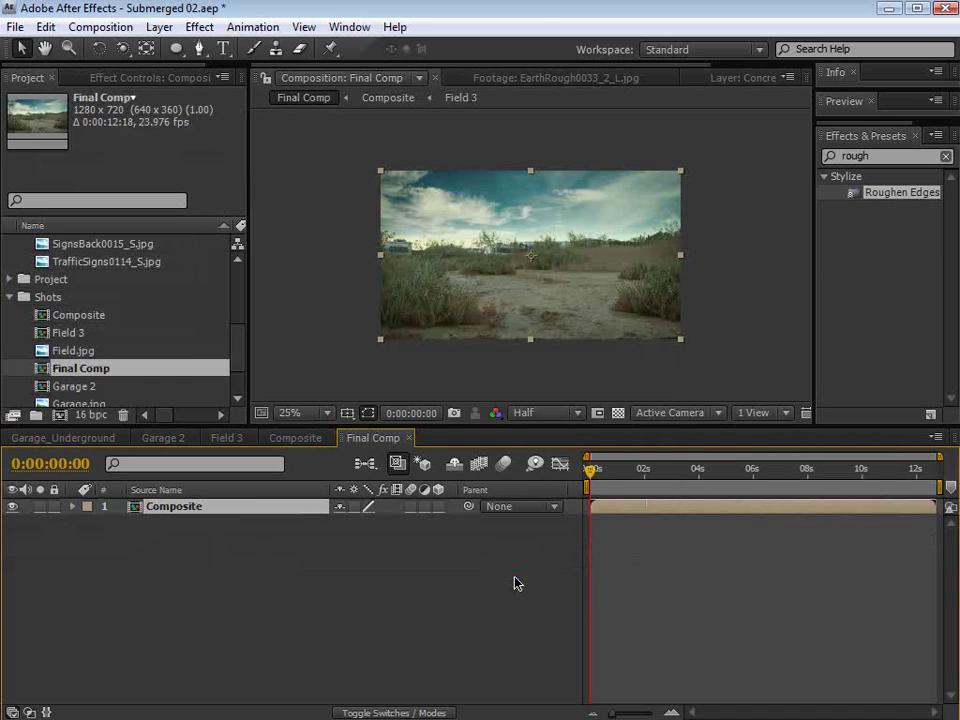
Step: Enable time remapping on the Composite layer and check its opening frames
left_click(600, 468)
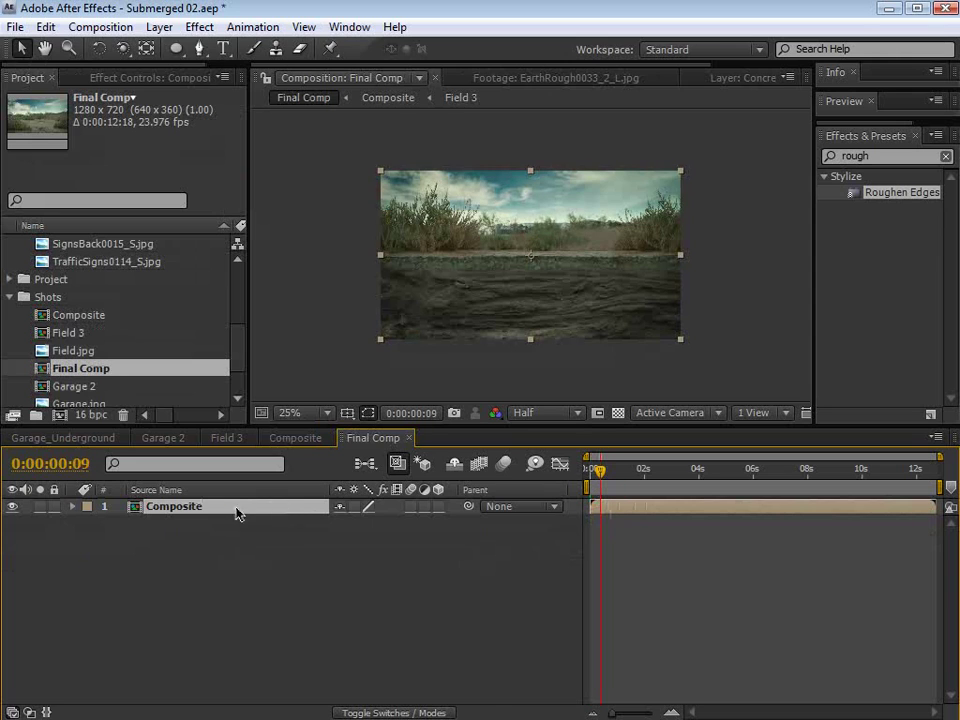
right_click(237, 515)
mouse_move(354, 626)
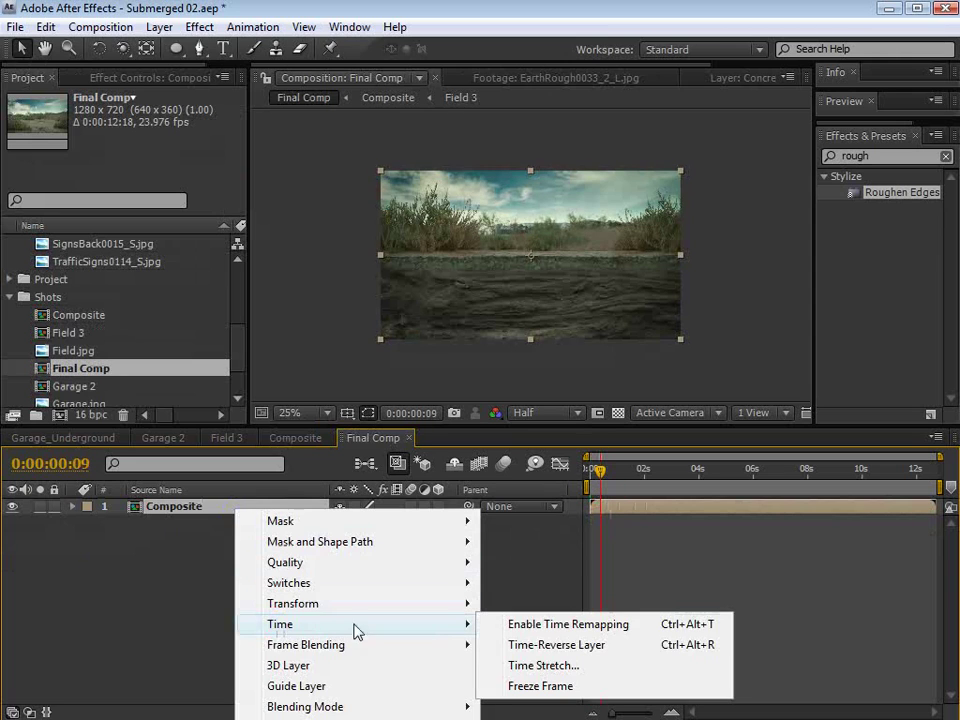
left_click(537, 627)
left_click_drag(600, 468, 590, 472)
key("Page_Down")
key("Page_Up")
Step: Find the frame where the descent settles in the garage and add a Time Remap keyframe there, at 0:00:05:20
left_click_drag(600, 485, 753, 497)
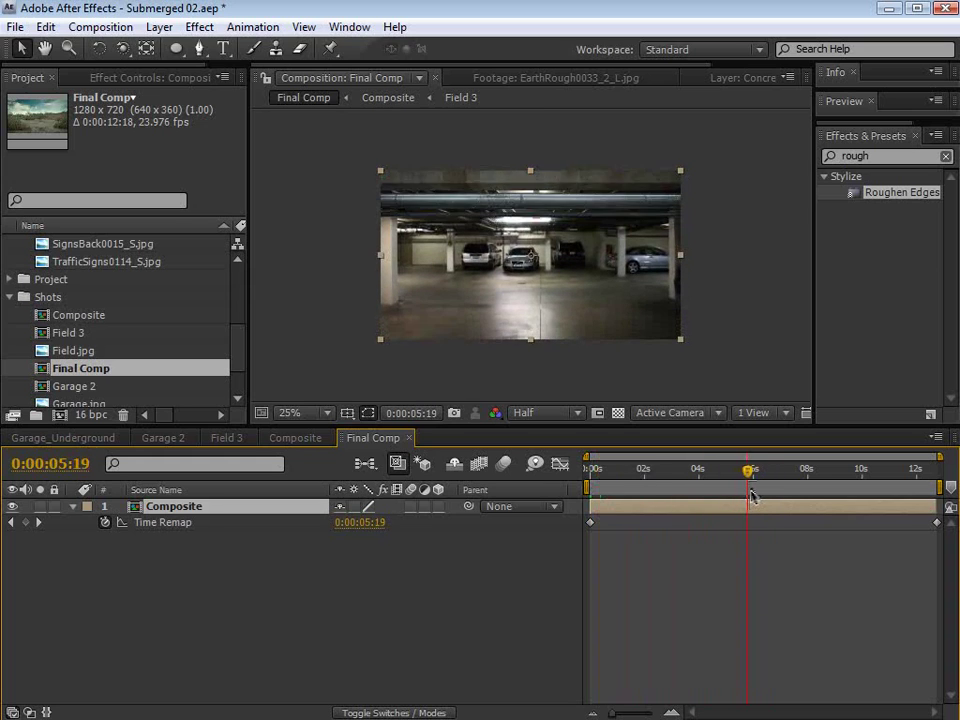
key("Page_Down")
key("Page_Down")
key("Page_Up")
key("Page_Up")
key("Page_Down")
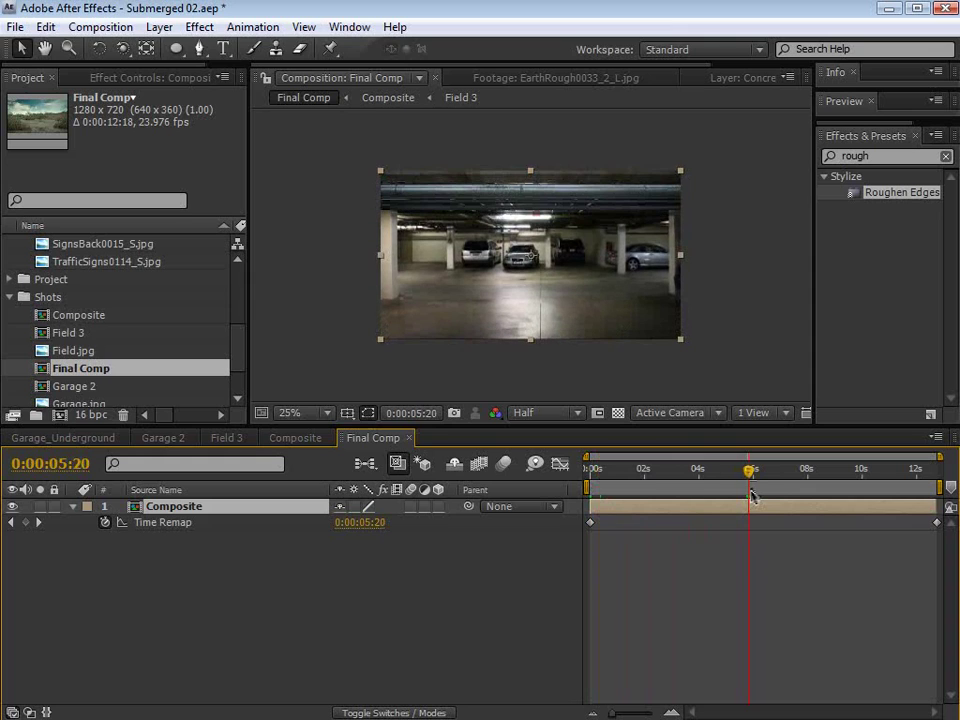
left_click(26, 523)
Step: Play back the start of the descent and apply Easy Ease Out to the first Time Remap keyframe
left_click_drag(748, 478, 609, 481)
key("space")
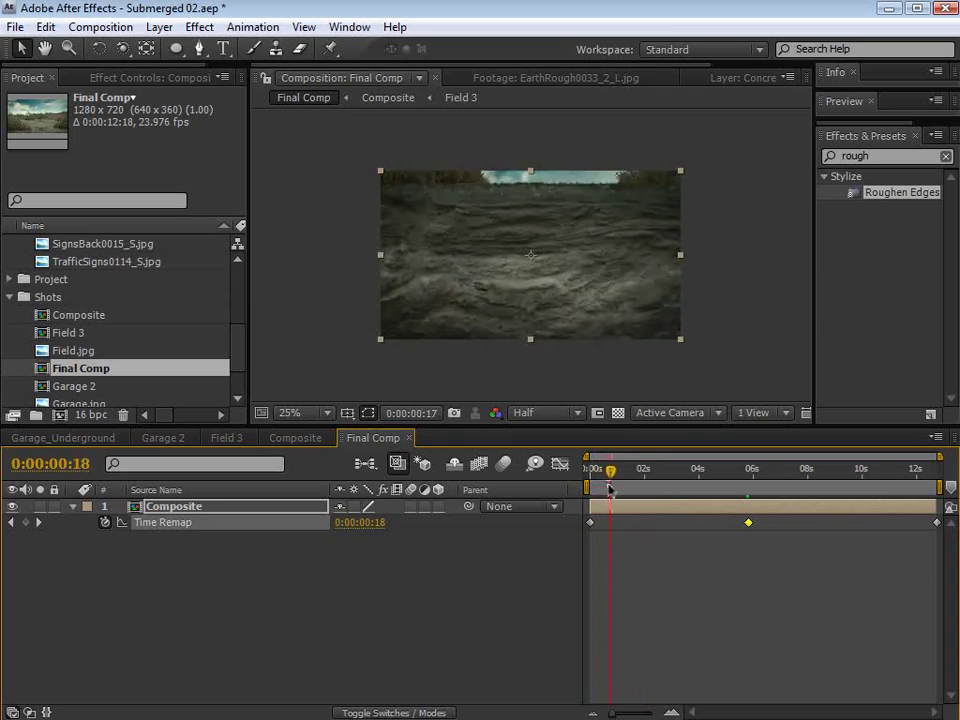
right_click(591, 523)
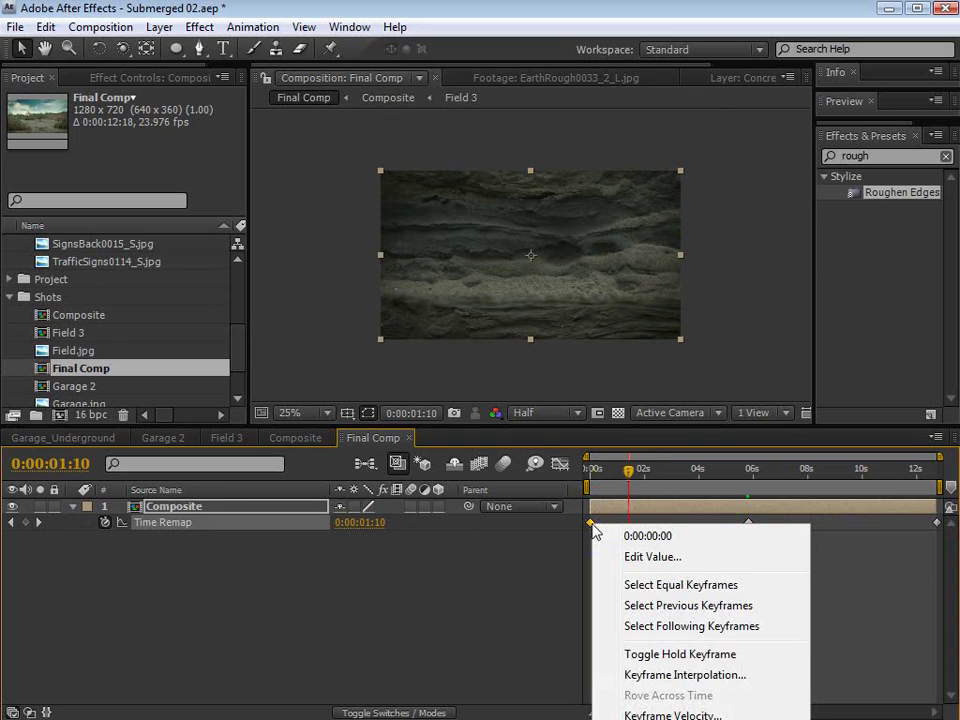
left_click(537, 442)
left_click_drag(536, 425, 508, 253)
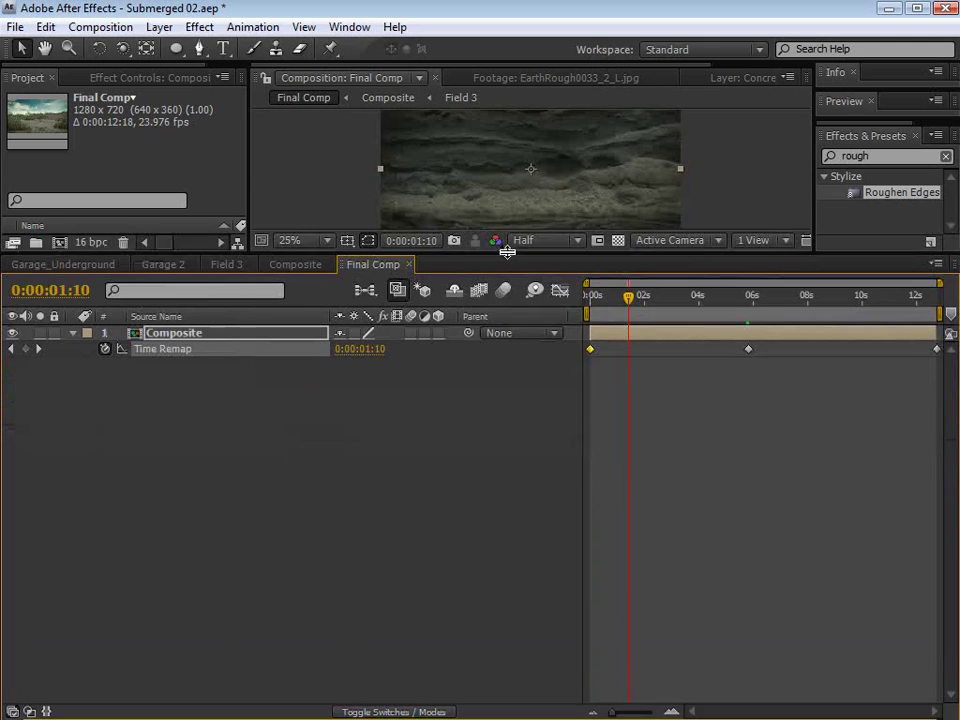
right_click(590, 350)
mouse_move(636, 559)
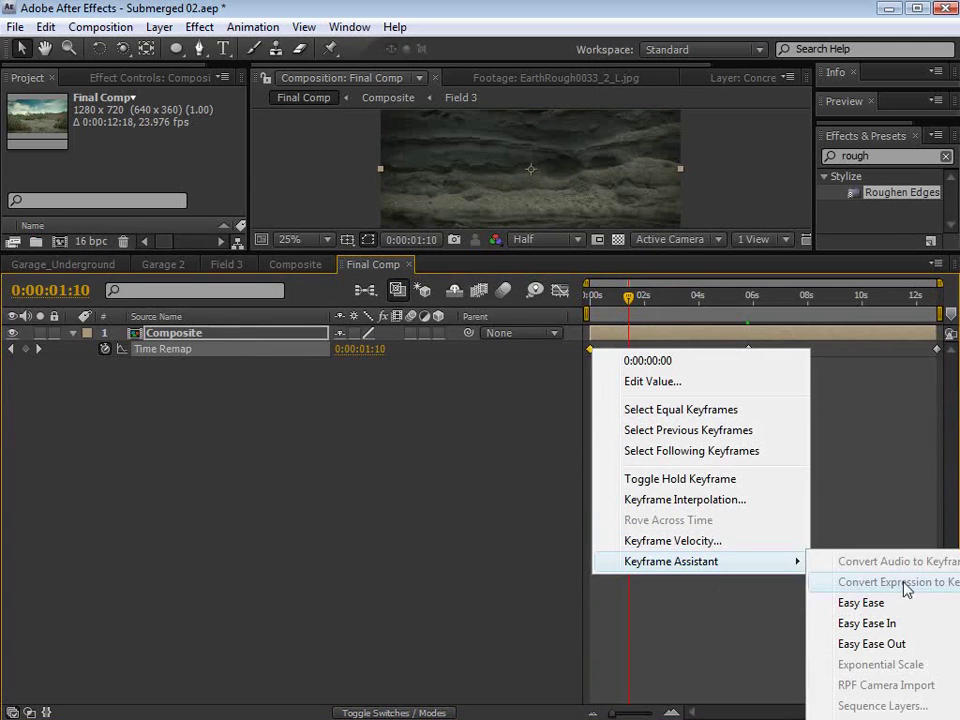
left_click(862, 646)
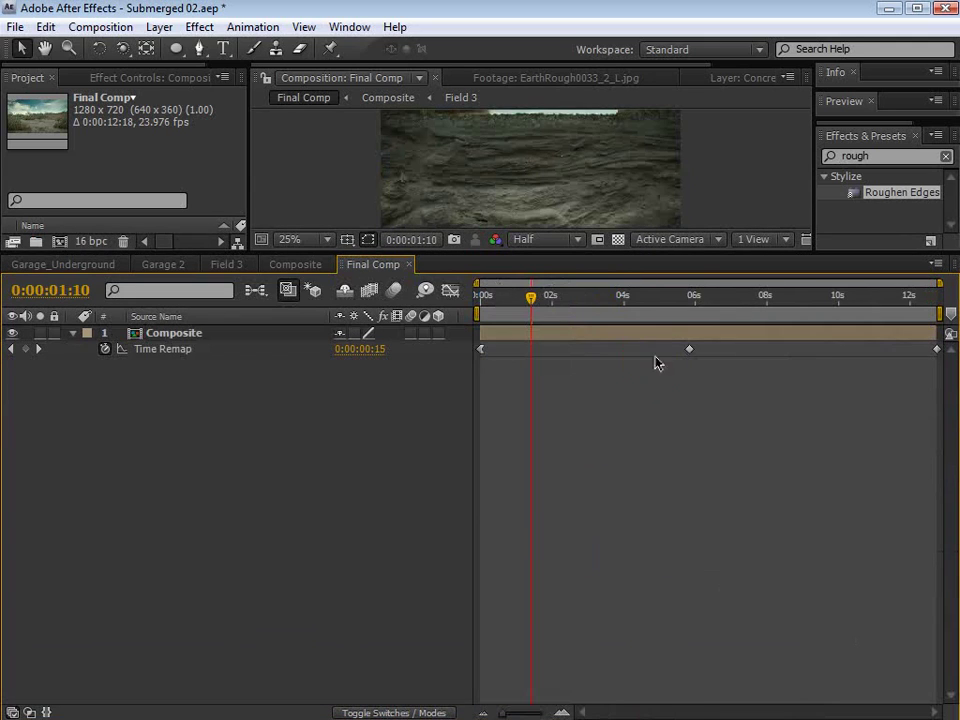
Step: Apply Easy Ease In to the Time Remap keyframe at 0:00:05:20
left_click(691, 312)
key("equal")
key("equal")
key("equal")
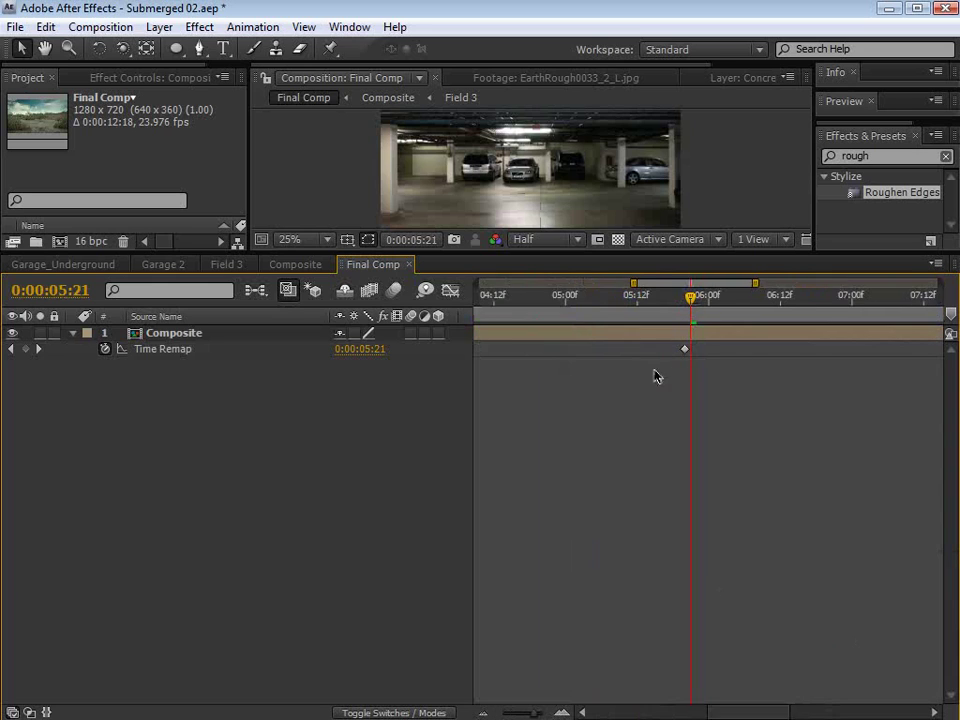
key("space")
left_click_drag(726, 406, 551, 427)
left_click(502, 349)
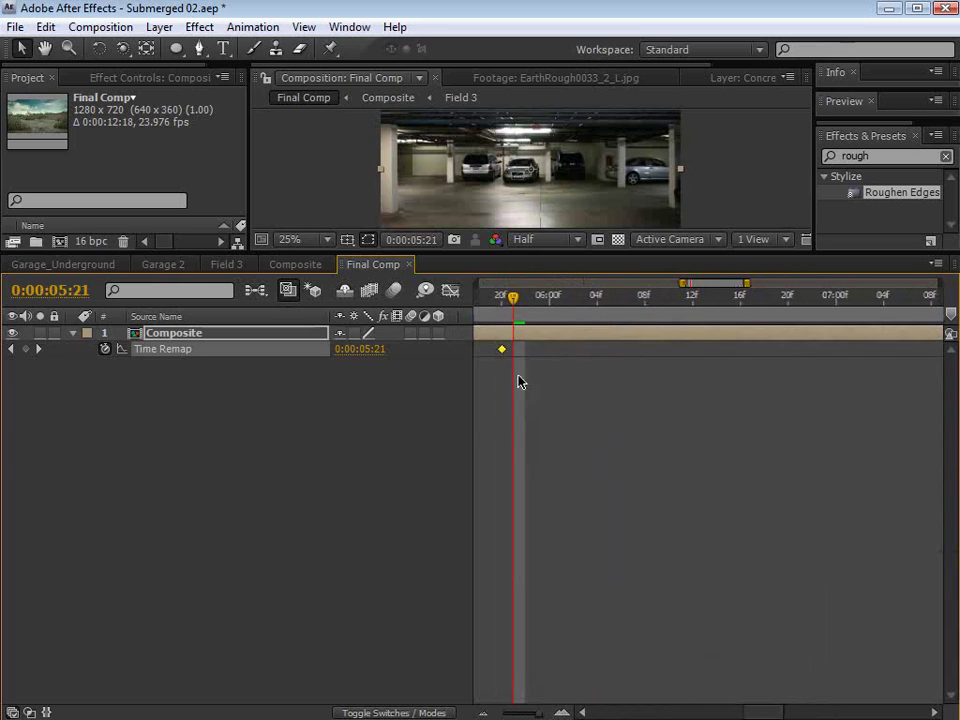
right_click(502, 350)
mouse_move(574, 566)
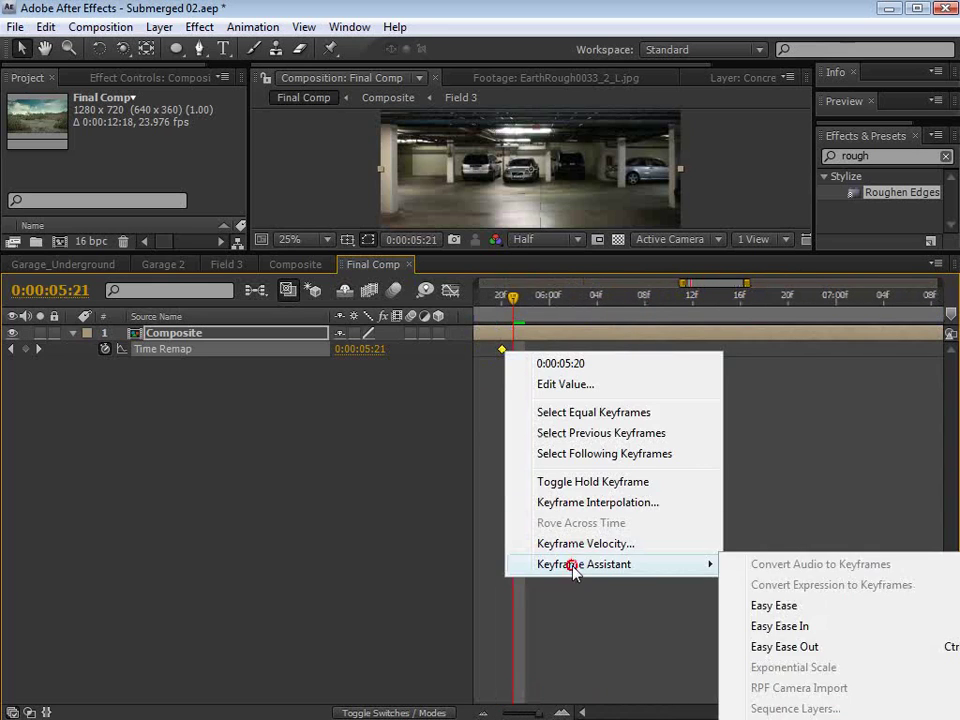
left_click(805, 626)
key("minus")
key("minus")
key("minus")
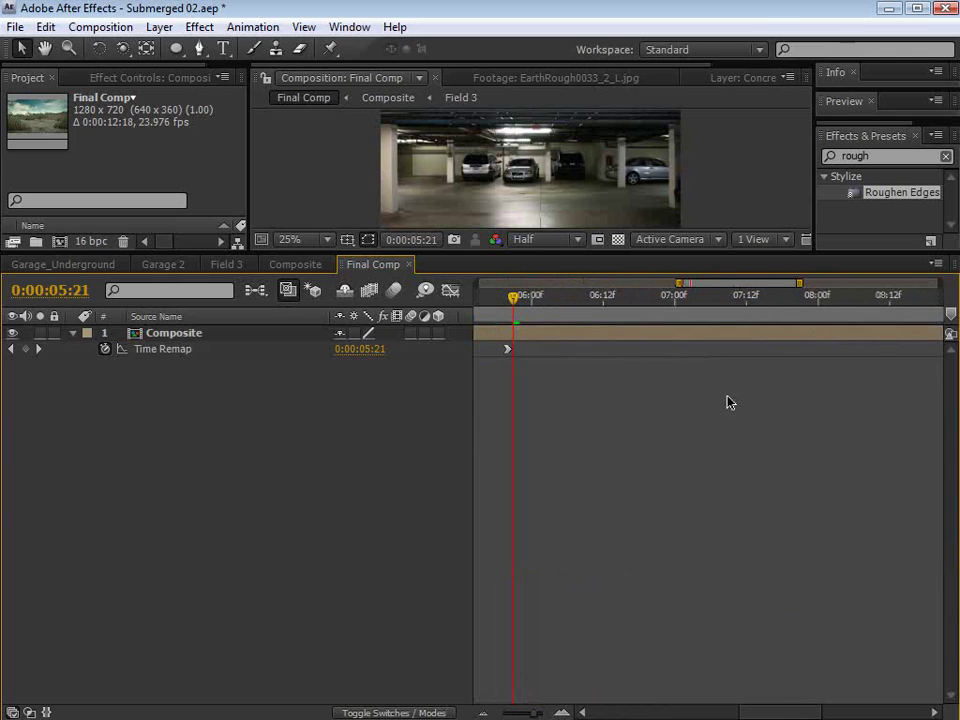
Step: End the work area at 0:00:05:20 and RAM preview the eased descent from the field to the garage
left_click_drag(689, 297, 479, 348)
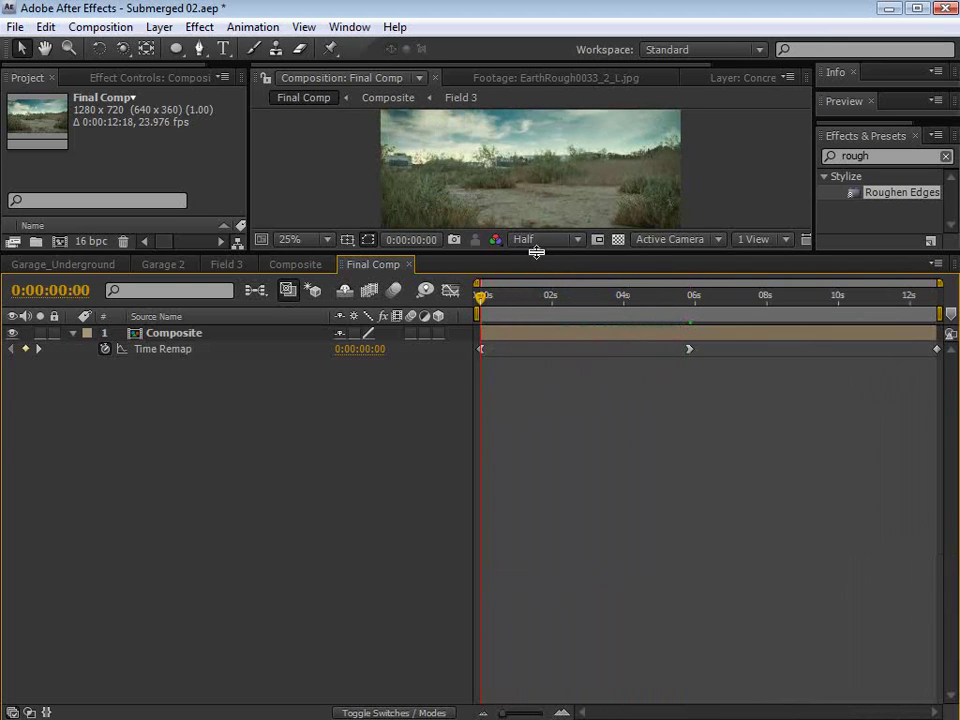
left_click_drag(541, 252, 547, 356)
left_click(690, 404)
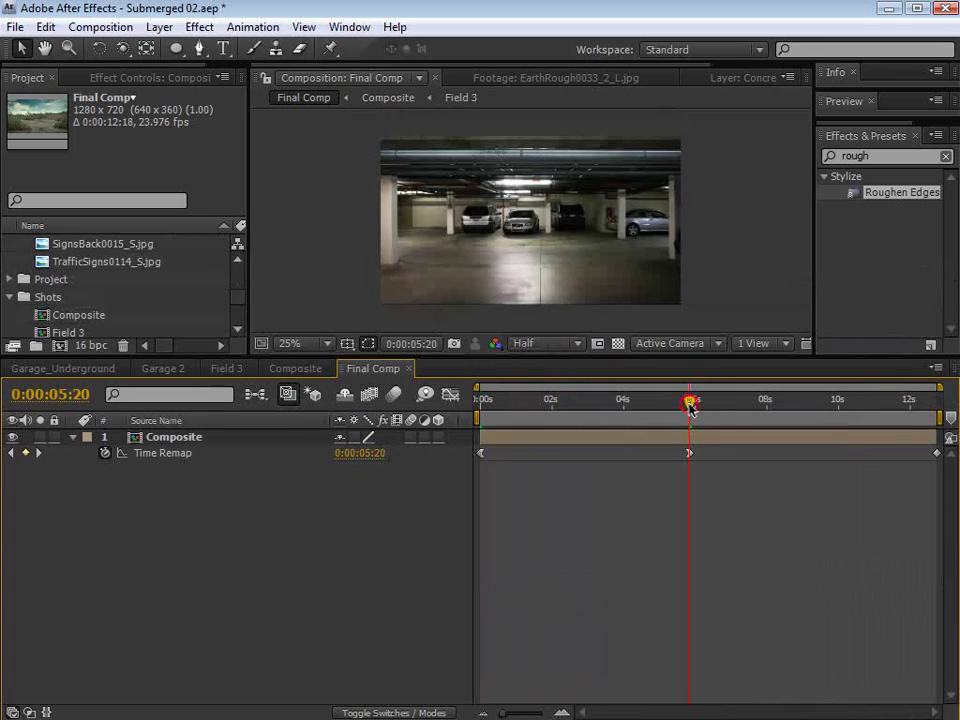
key("n")
key("KP_0")
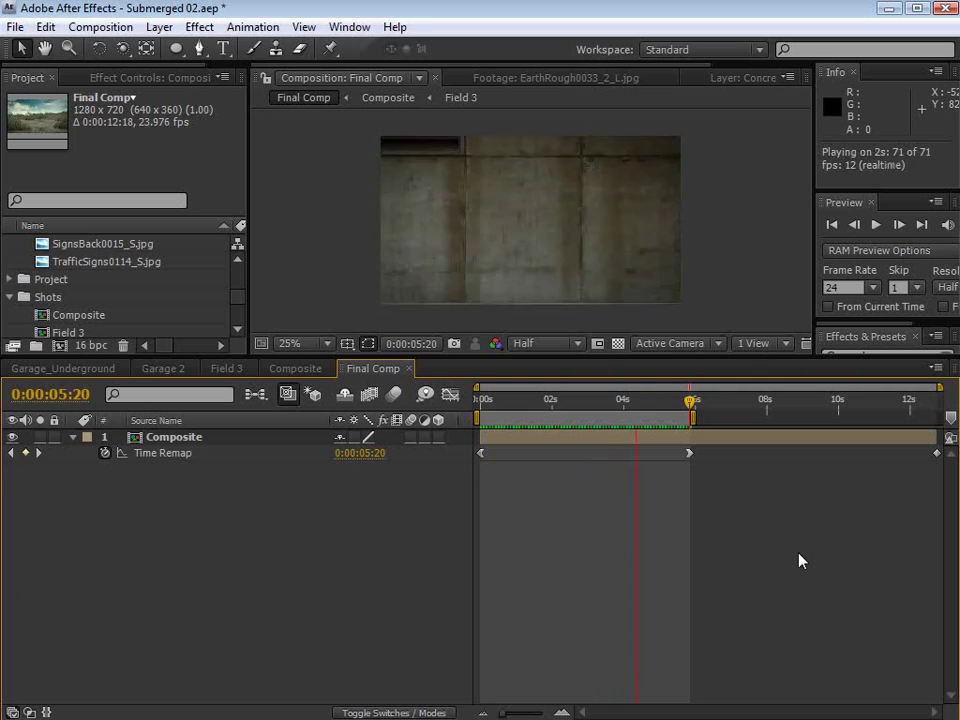
left_click(799, 554)
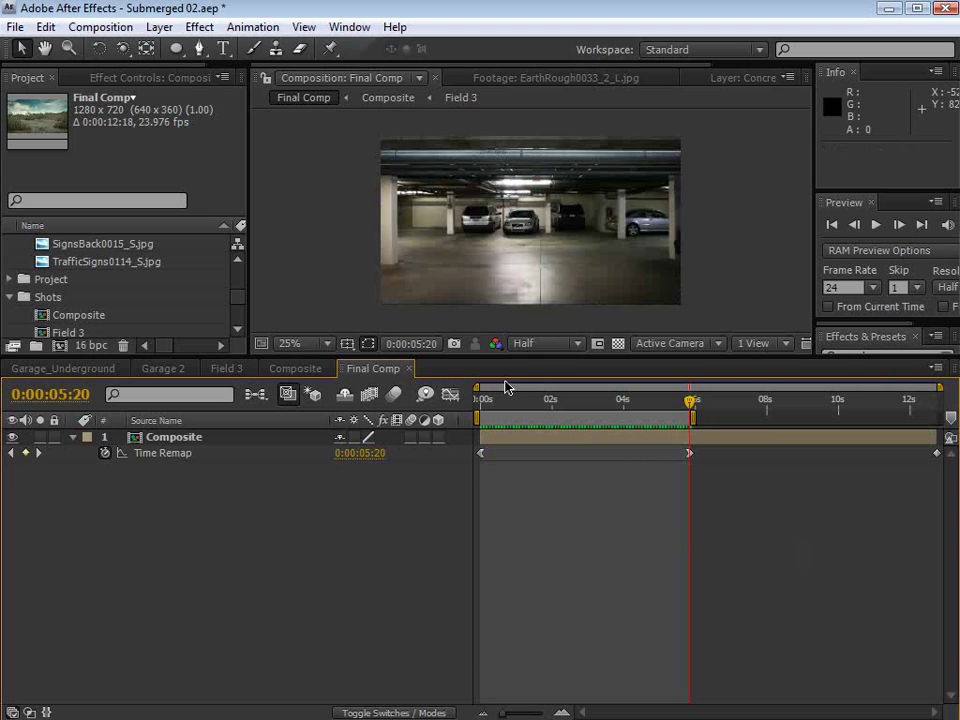
Step: Speed up the descent by delaying the first Time Remap keyframe about half a second and moving the garage keyframe to 0:00:03:11
left_click_drag(689, 455, 596, 467)
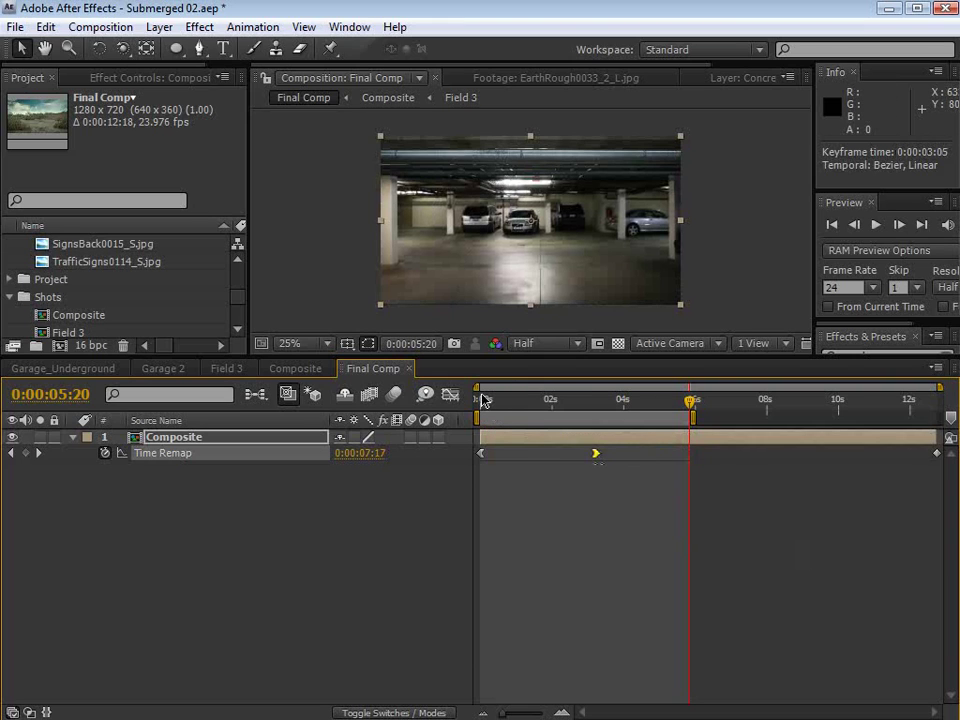
left_click(483, 455, "shift")
left_click_drag(487, 457, 503, 456)
left_click_drag(481, 401, 491, 400)
left_click(539, 535)
key("Page_Down")
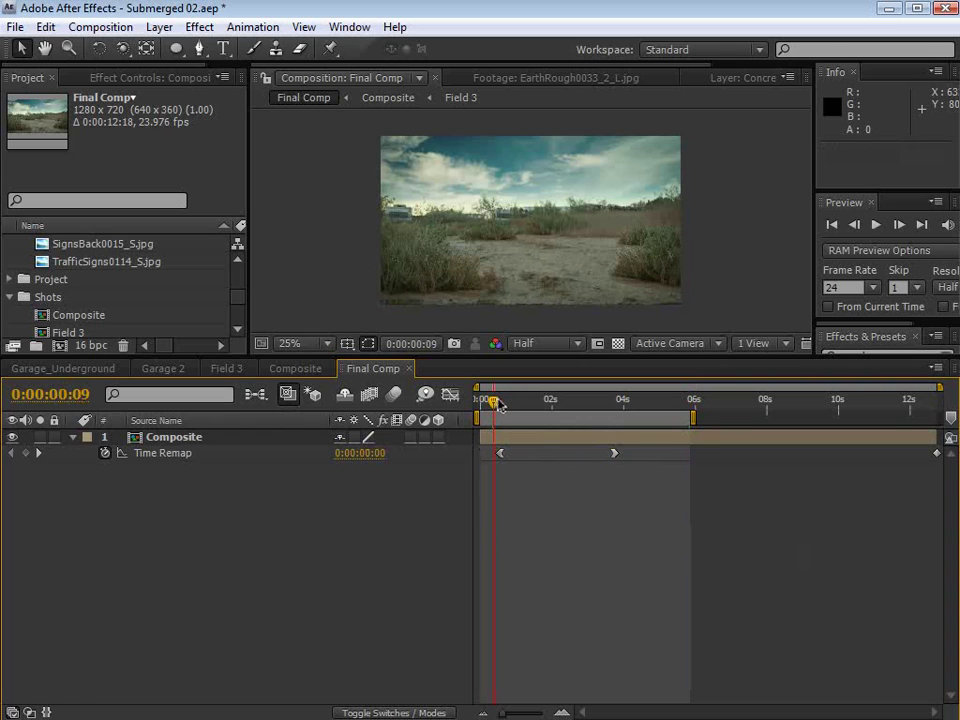
left_click_drag(614, 453, 604, 452)
Step: Set the work area from 0:00:00:09 to 0:00:03:12 and RAM preview the faster descent
left_click(605, 401)
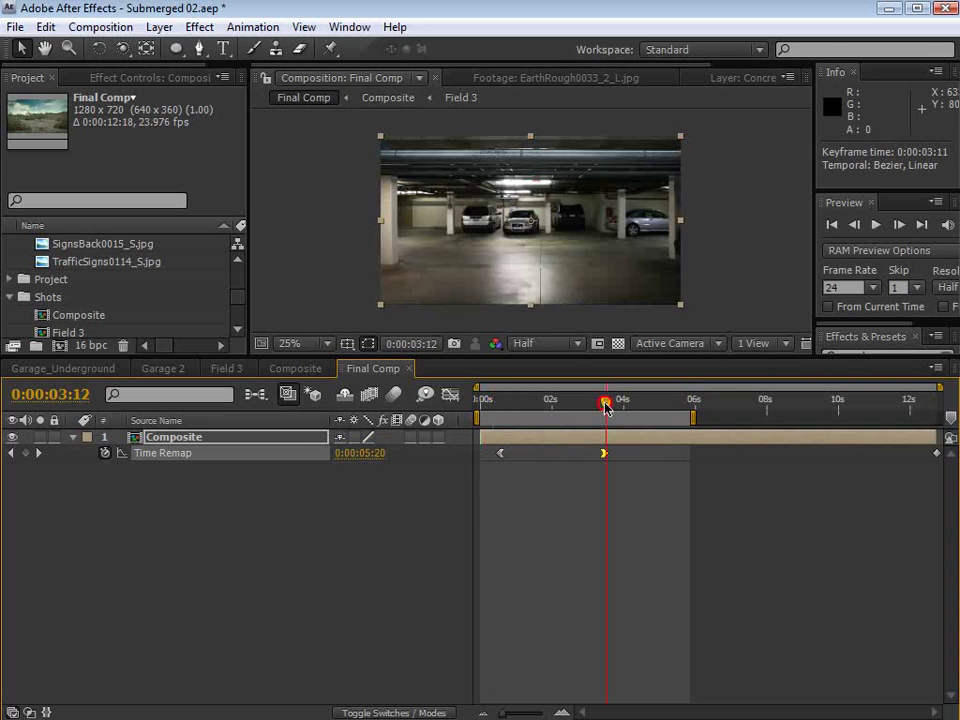
key("n")
left_click(494, 401)
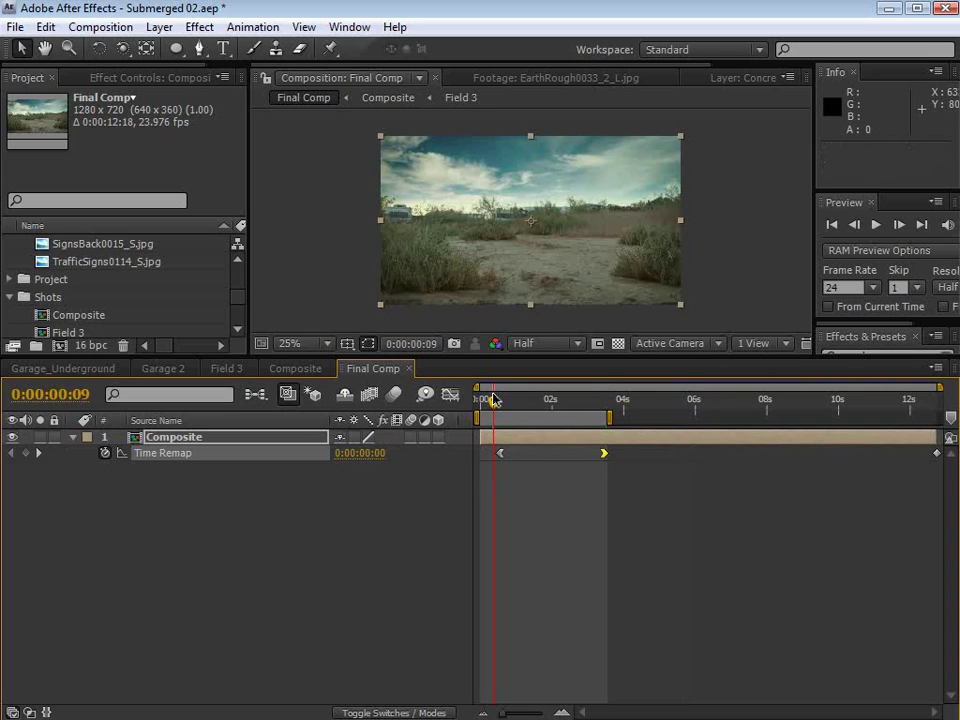
key("b")
key("KP_0")
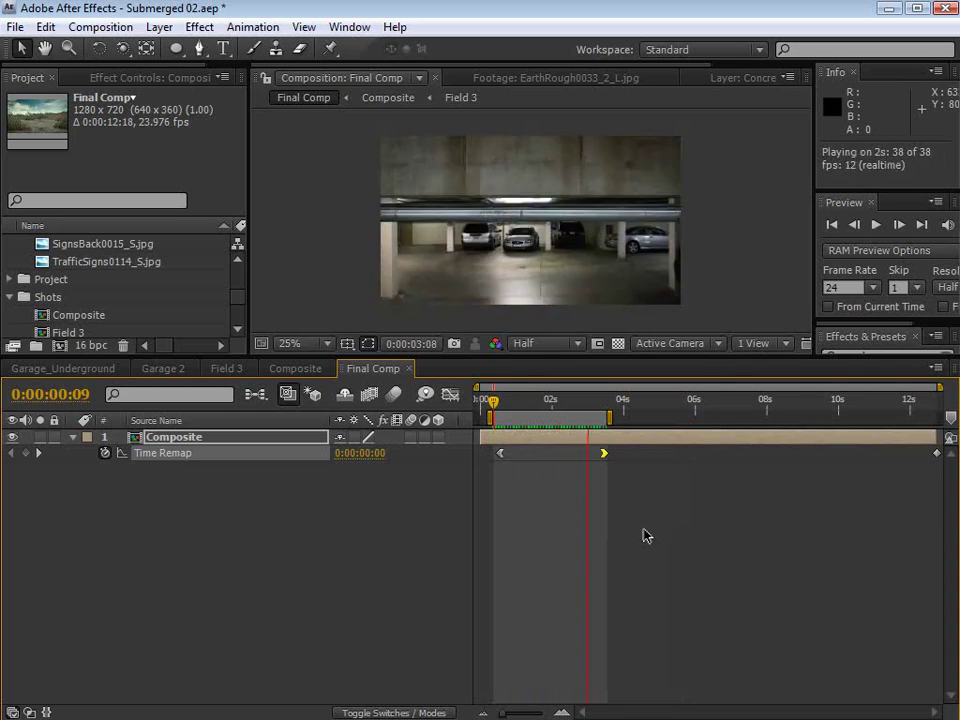
key("space")
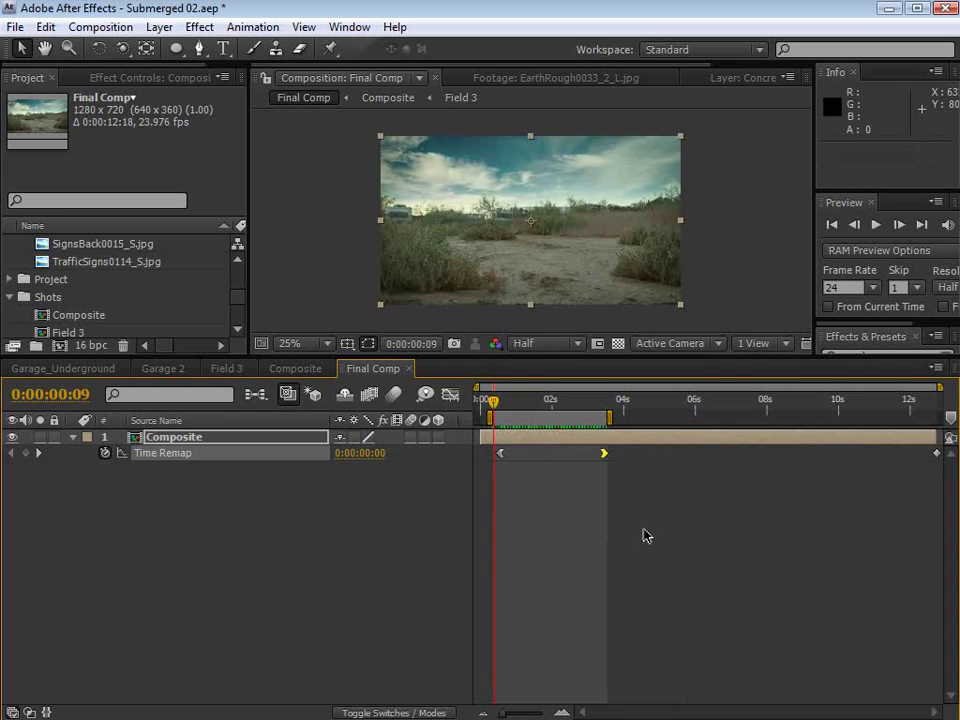
Step: Add an adjustment layer above Composite and apply the CC Force Motion Blur effect to it
left_click(541, 401)
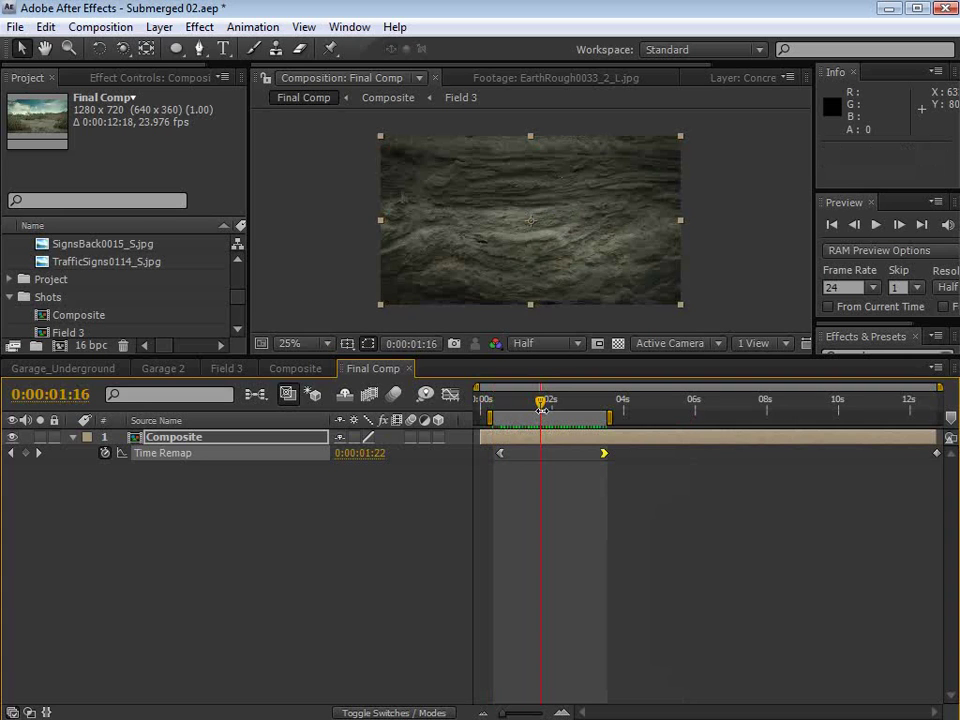
left_click_drag(497, 359, 489, 429)
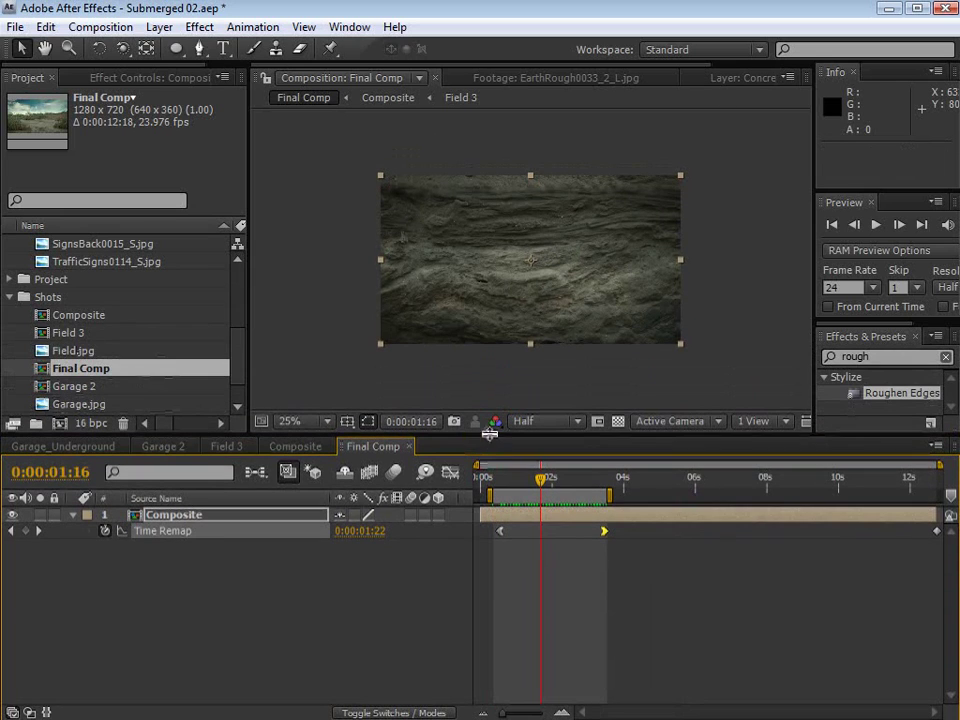
left_click(158, 29)
mouse_move(212, 50)
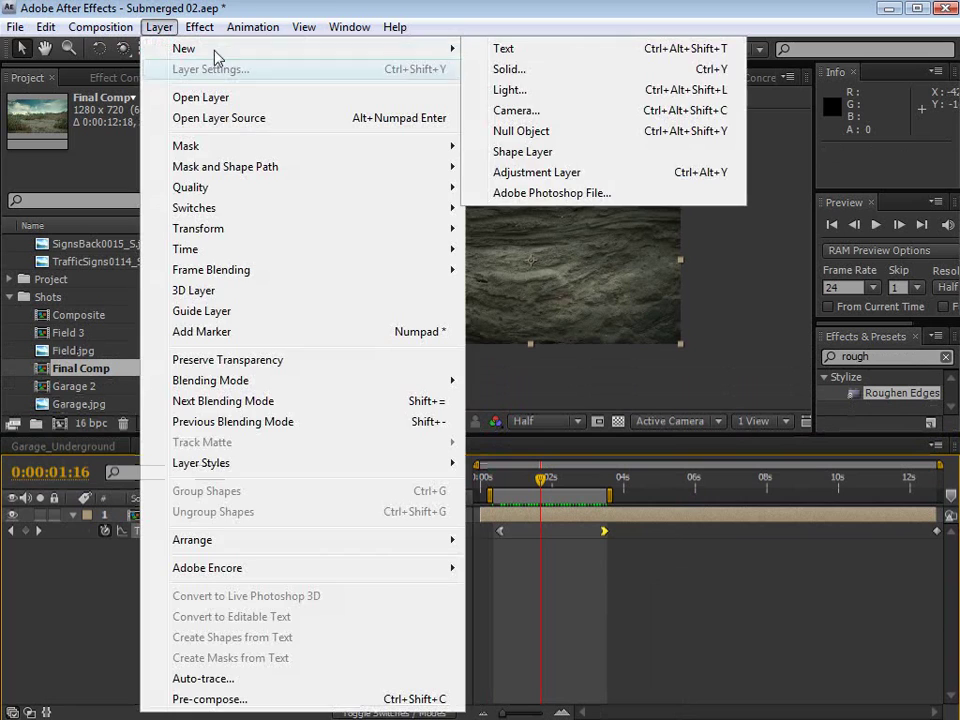
left_click(536, 174)
double_click(872, 356)
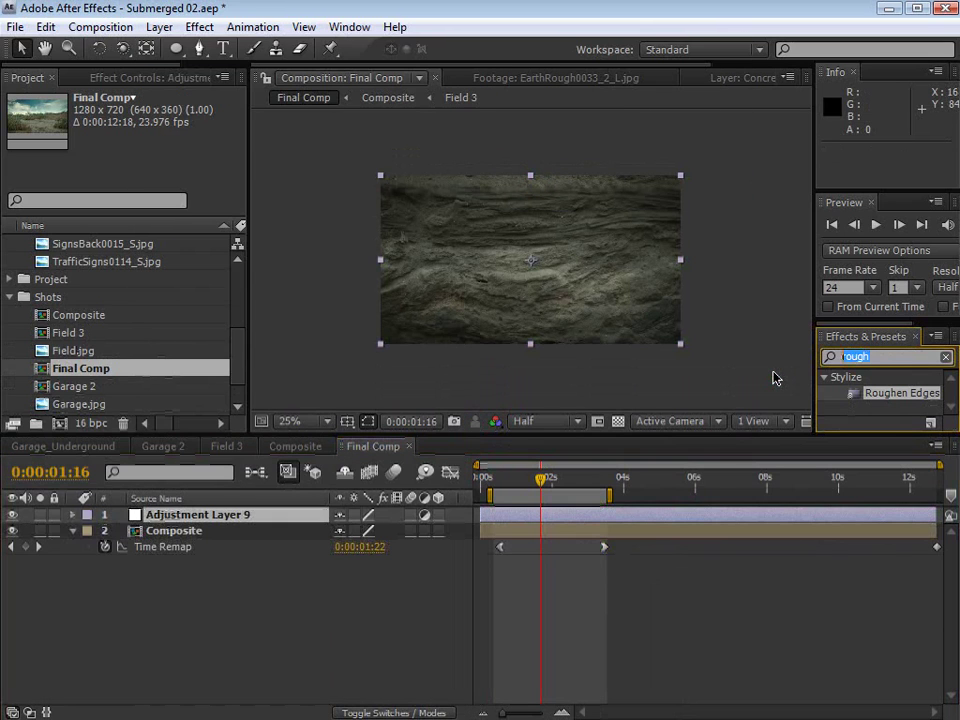
type("force")
left_click_drag(880, 393, 570, 518)
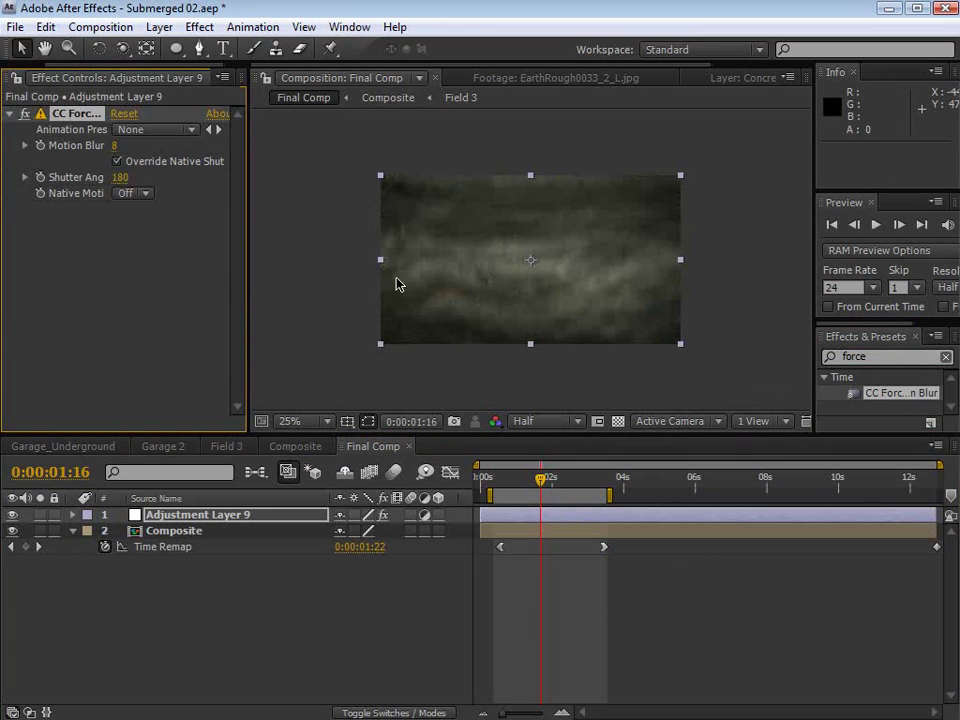
Step: Set the effect's Motion Blur samples to 5 and Shutter Angle to 90, and check the blur on frames up to 0:00:02:07
left_click(117, 147)
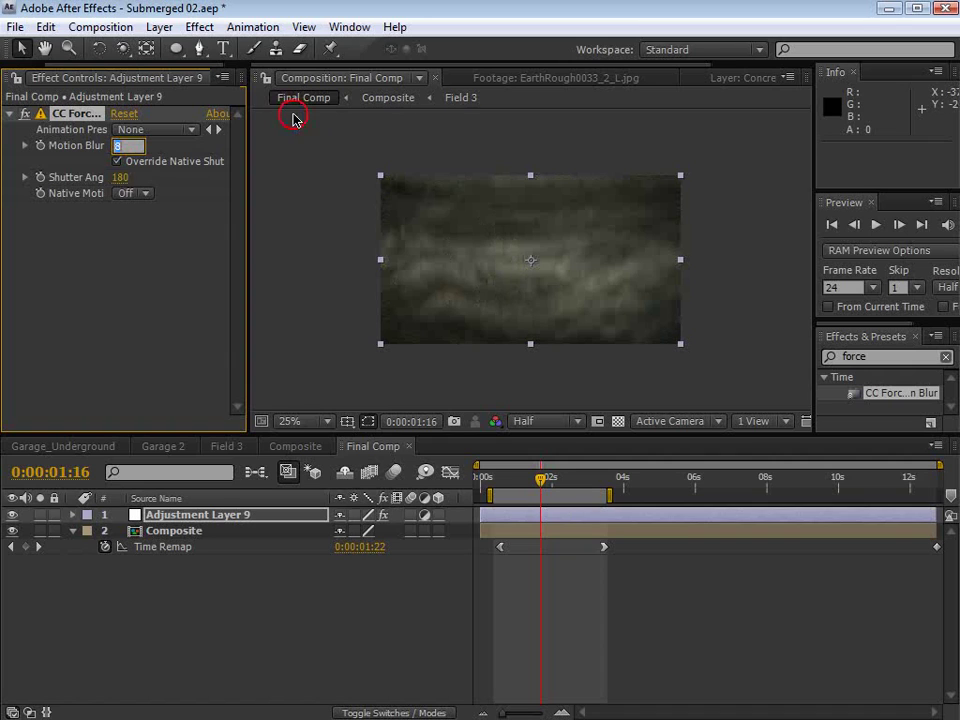
key("Return")
left_click(120, 177)
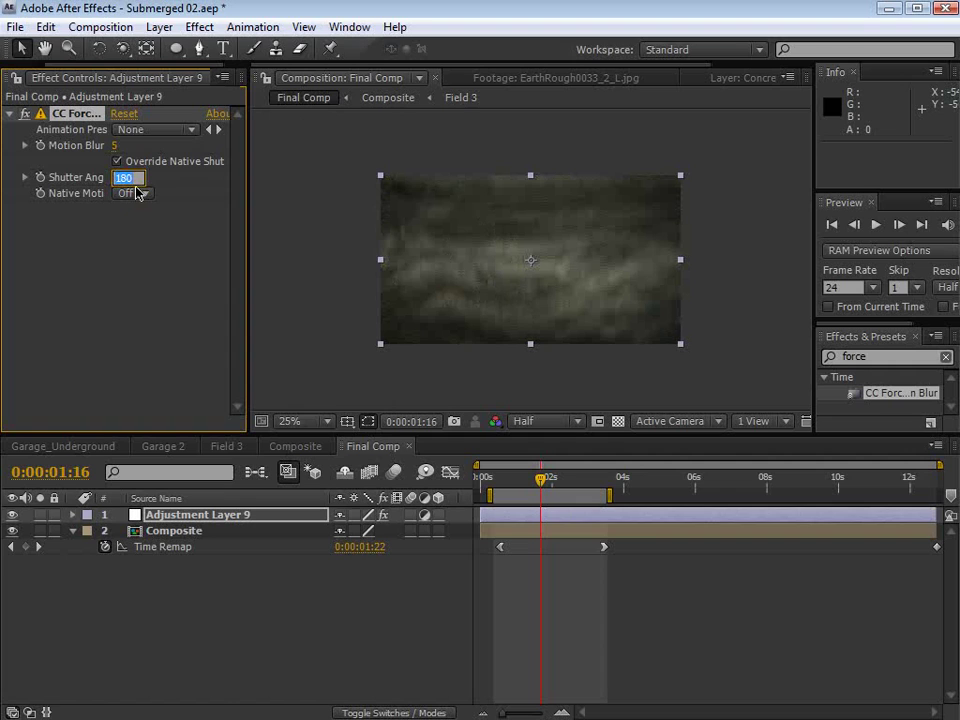
key("Return")
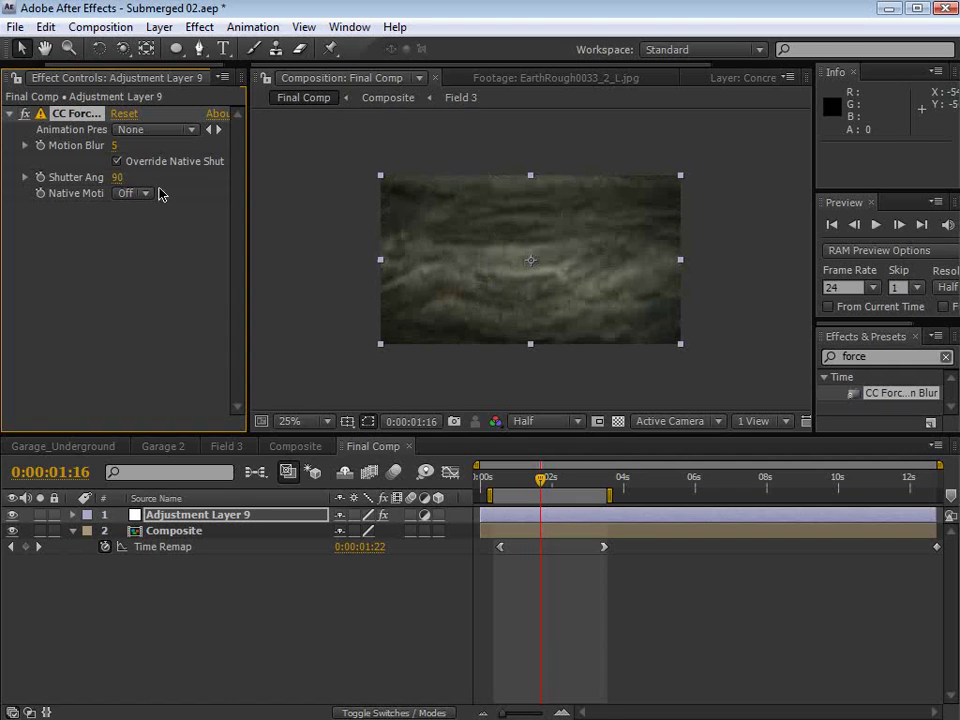
key("Page_Down")
left_click_drag(553, 481, 563, 479)
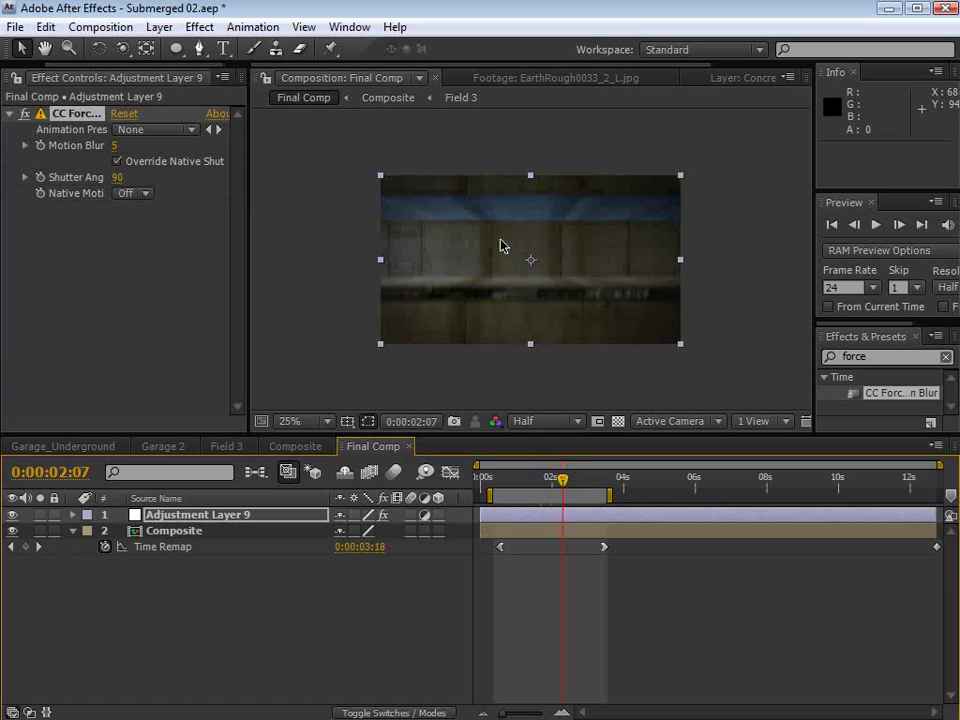
Step: Apply the Noise effect to the adjustment layer with the amount of noise at 5%, and check the frame at 0:00:00:19
left_click(581, 481)
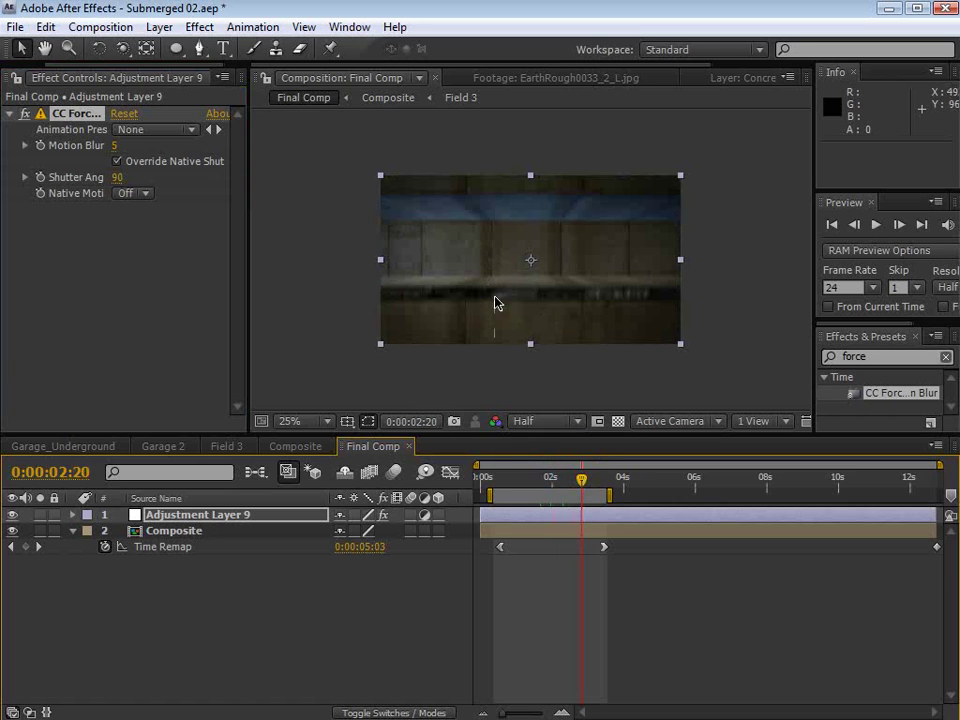
key("period")
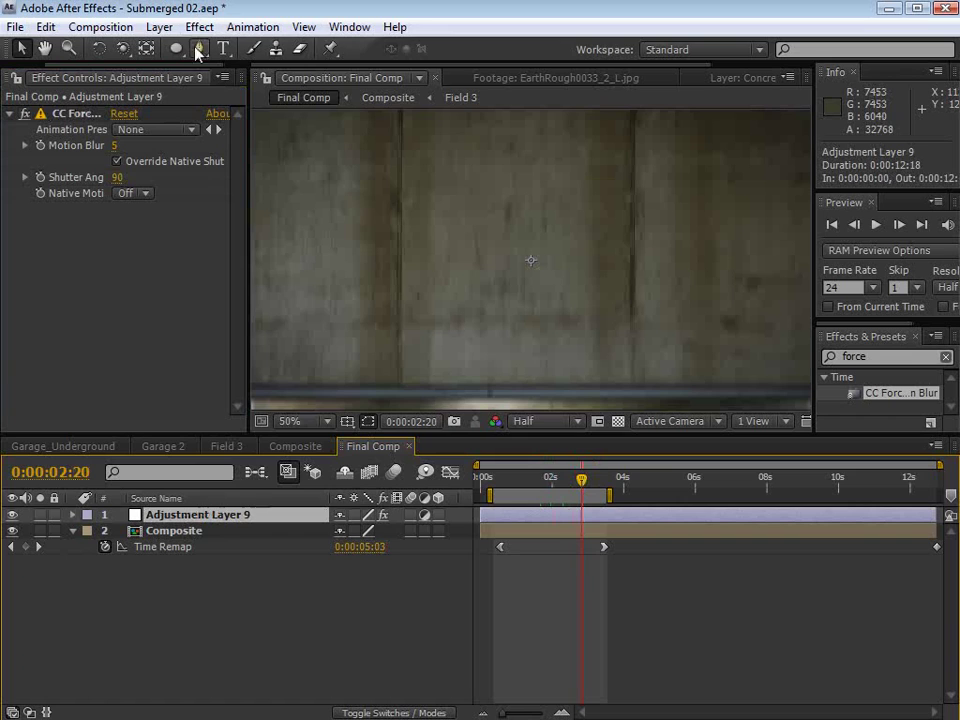
left_click(199, 27)
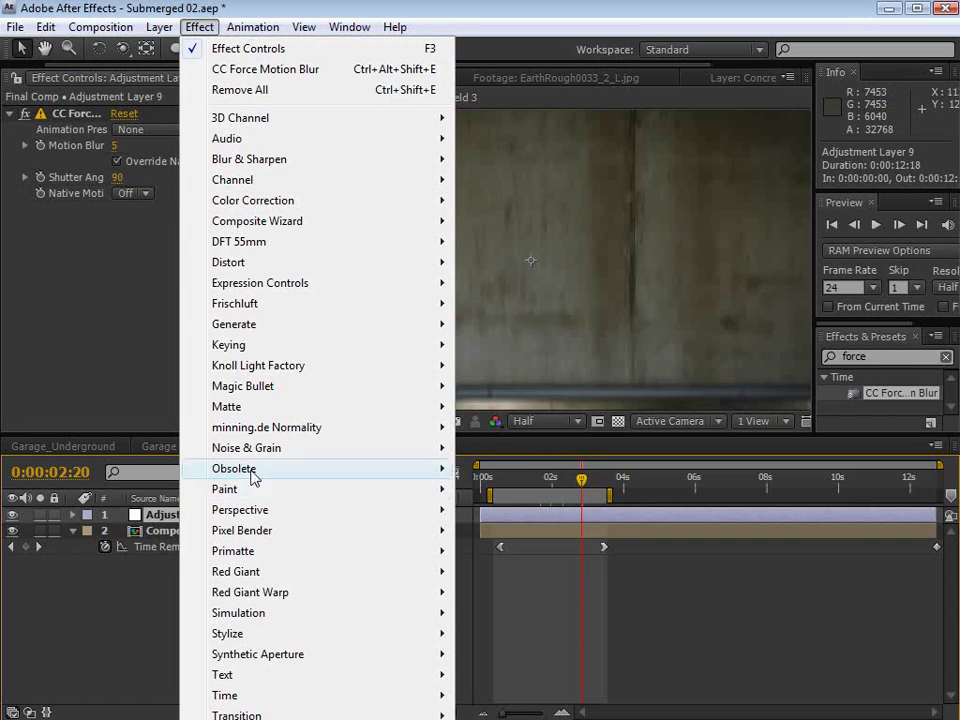
mouse_move(349, 448)
left_click(519, 552)
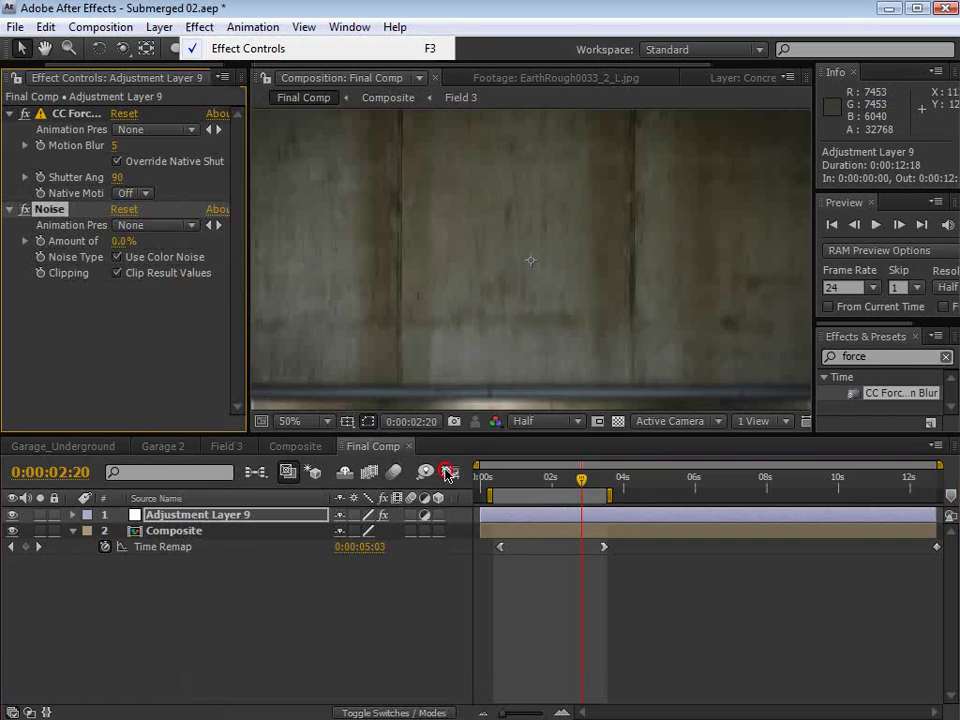
left_click(120, 241)
type("5")
key("Return")
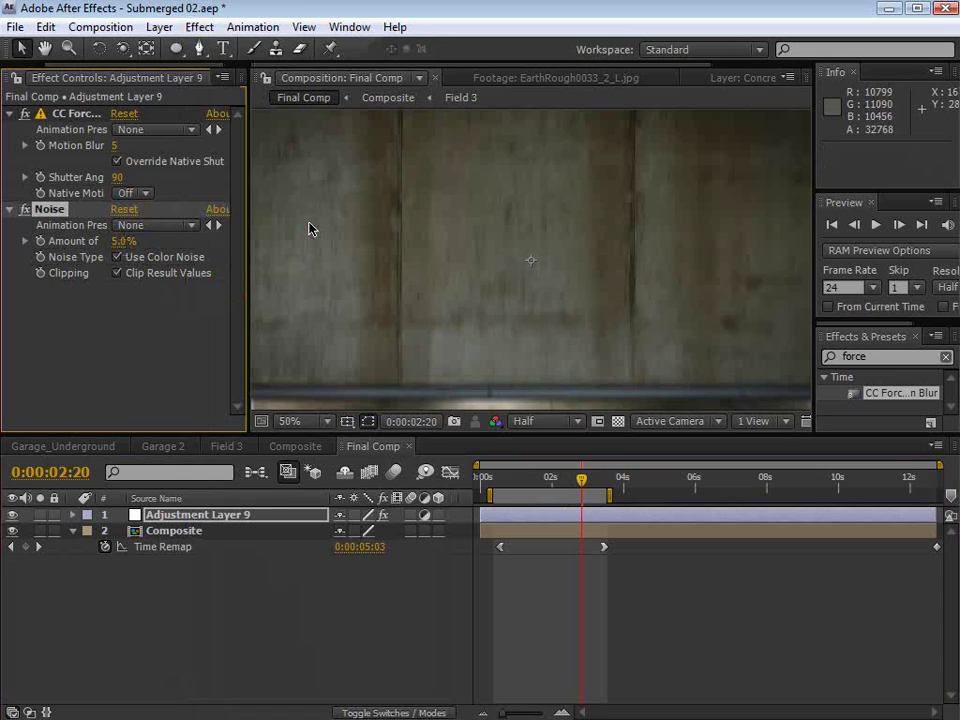
left_click(703, 641)
scroll(538, 289, "down", 2)
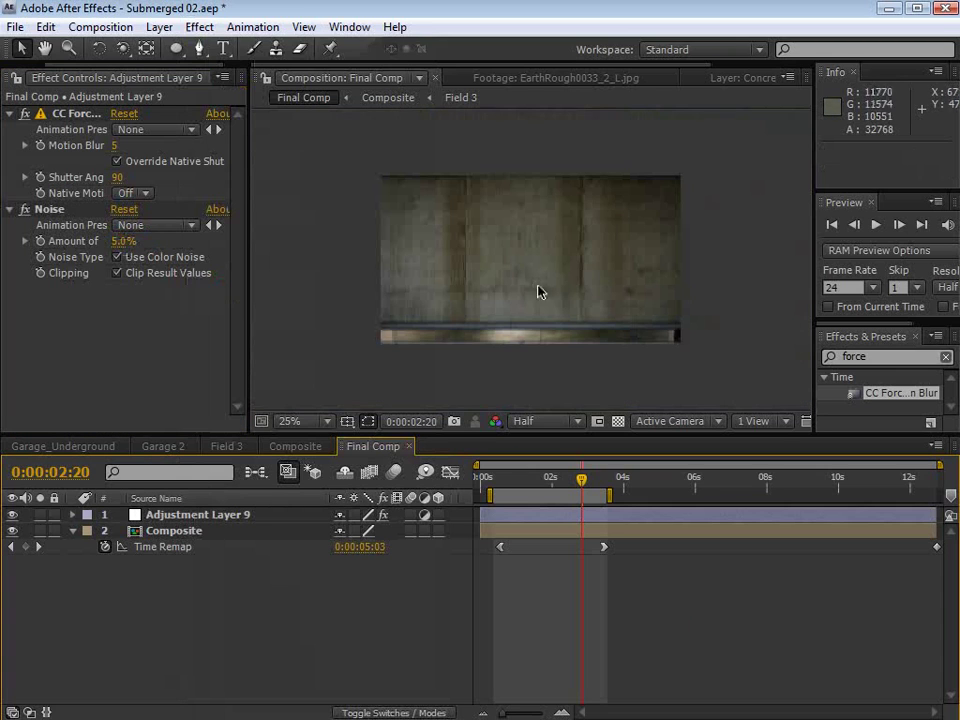
left_click(522, 479)
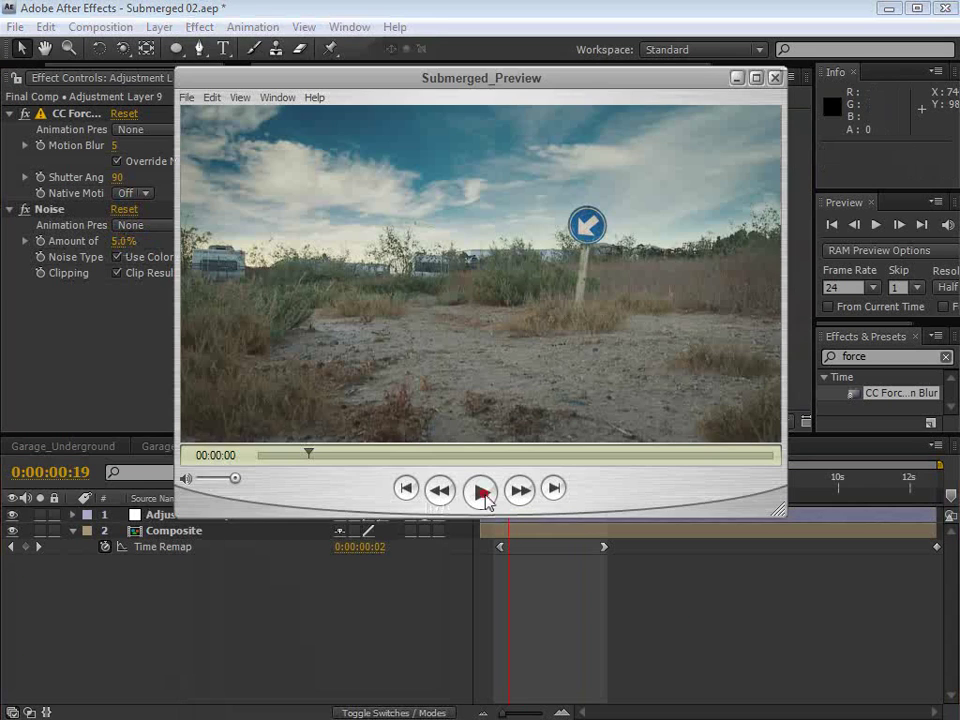
Step: Play the rendered Submerged_Preview movie through to the garage shot, pause it and return to After Effects
left_click(483, 494)
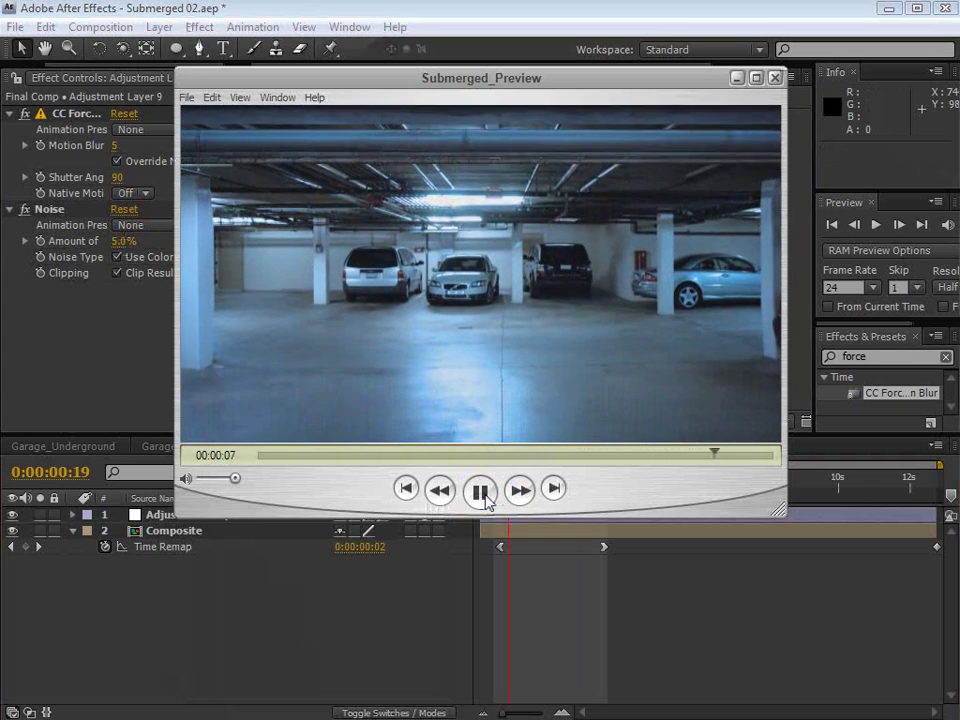
left_click(481, 492)
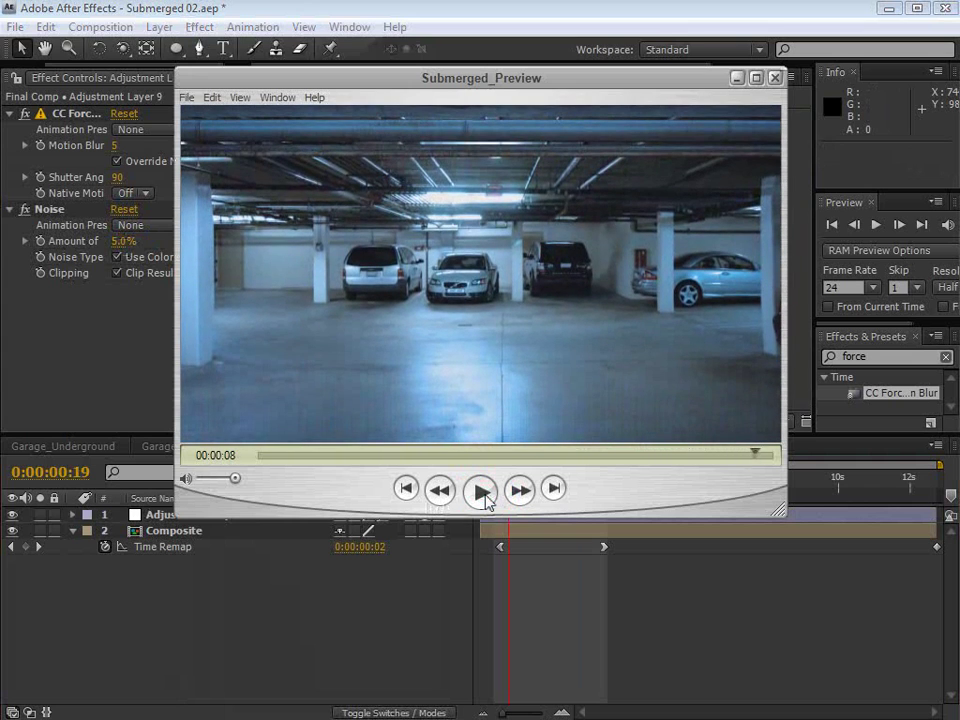
left_click(396, 12)
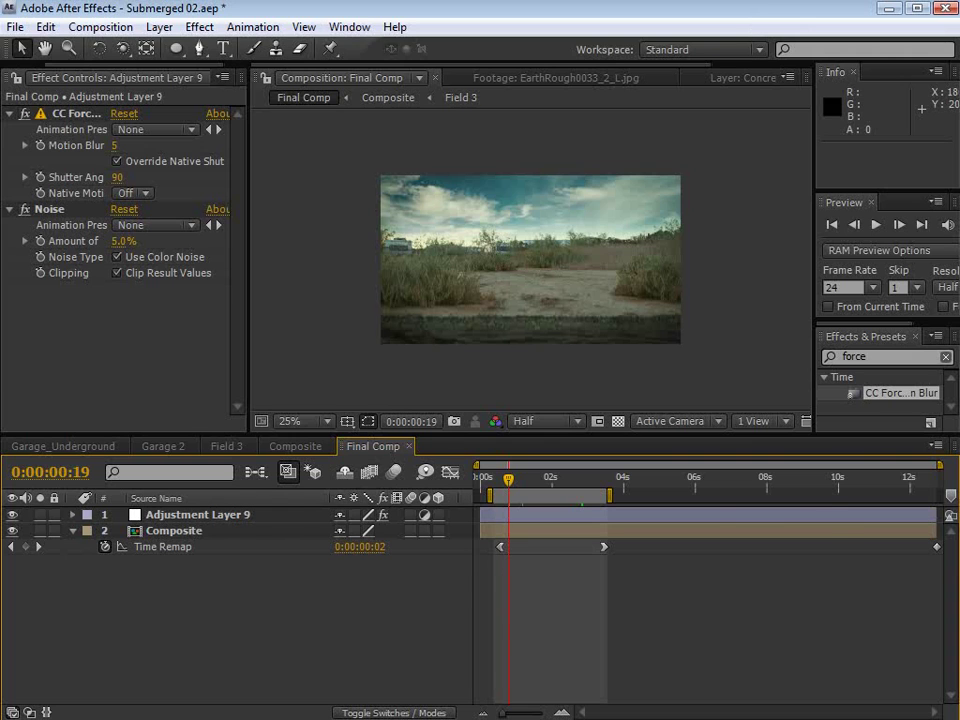
Step: Switch to Firefox, view the Video Copilot tutorials and After Effects Basic Training pages, and minimize the Basic Training window
key("alt+Tab")
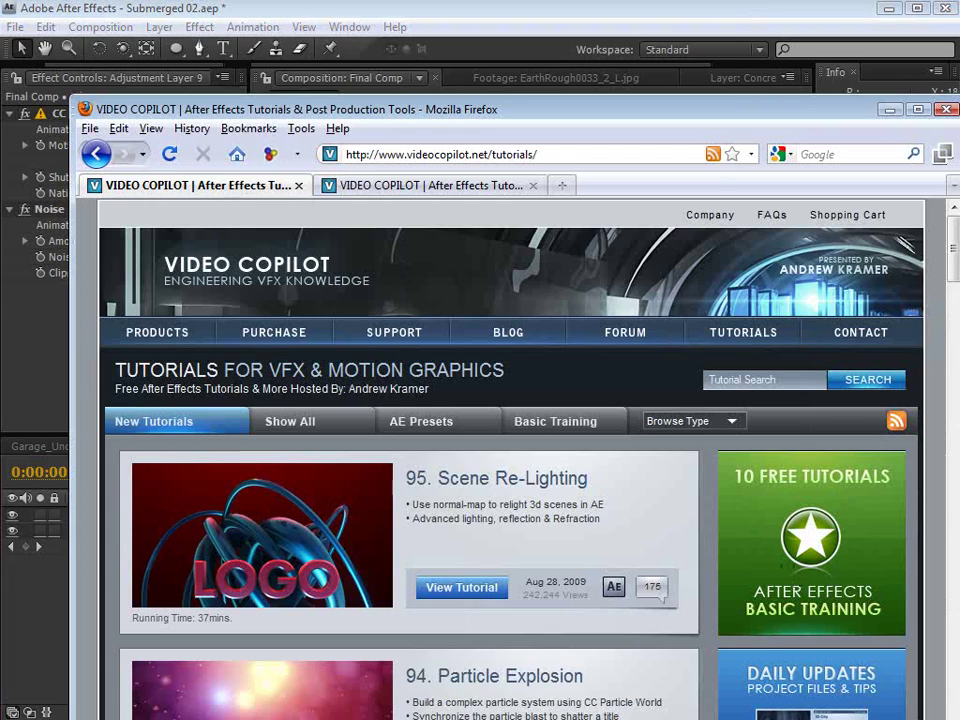
key("alt+Tab")
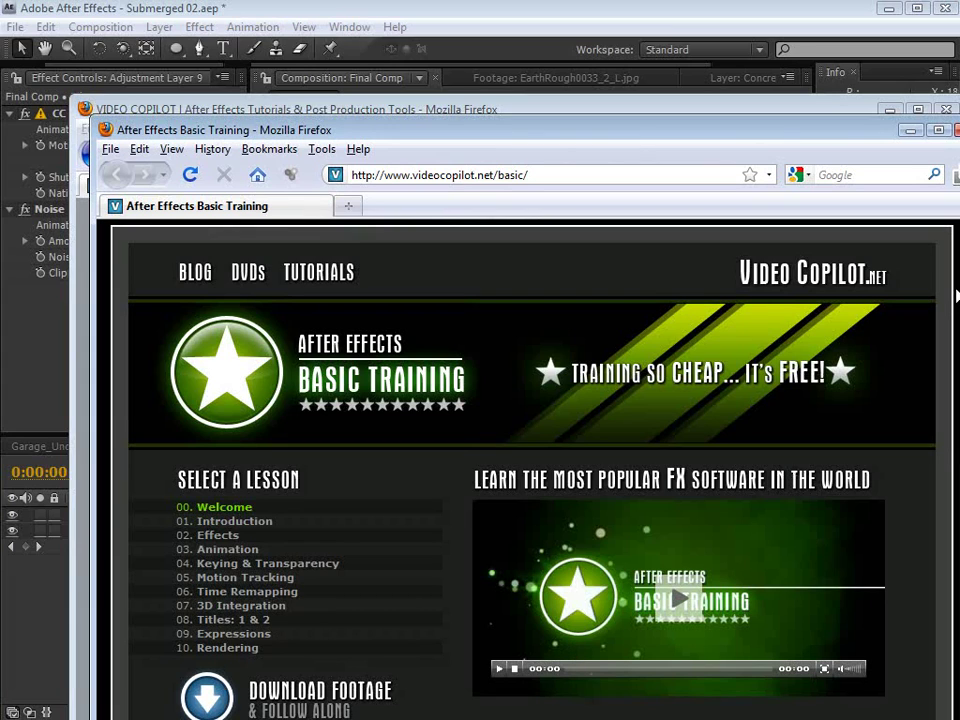
left_click(910, 131)
left_click(798, 108)
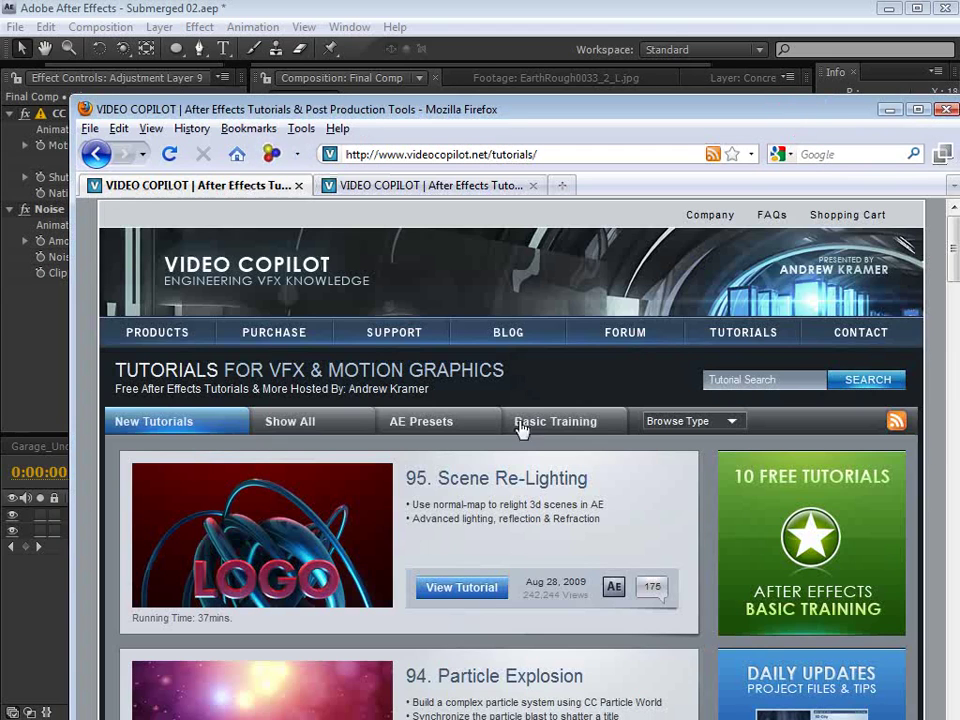
left_click_drag(458, 510, 458, 520)
left_click(517, 539)
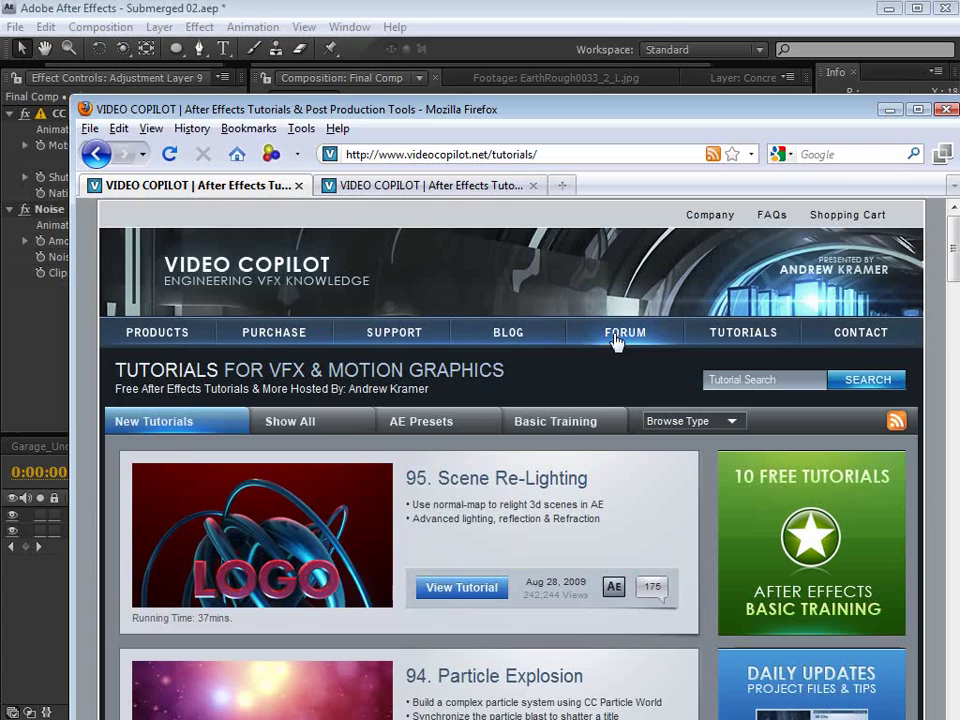
Step: Open the Video Copilot blog, look through its recent posts and return to After Effects
left_click(499, 336)
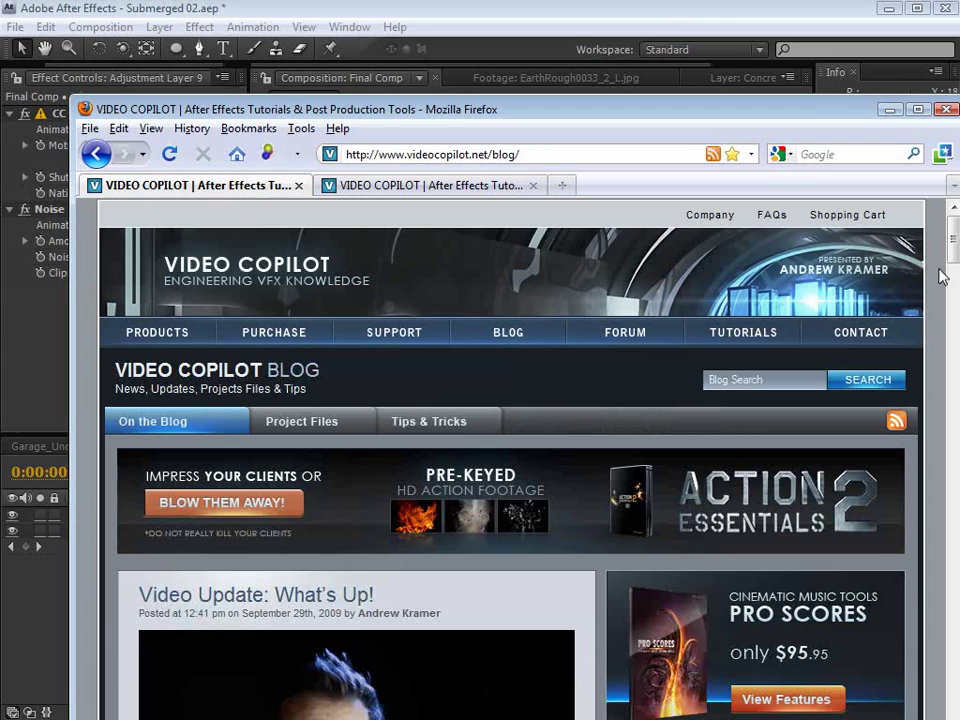
left_click_drag(952, 241, 955, 364)
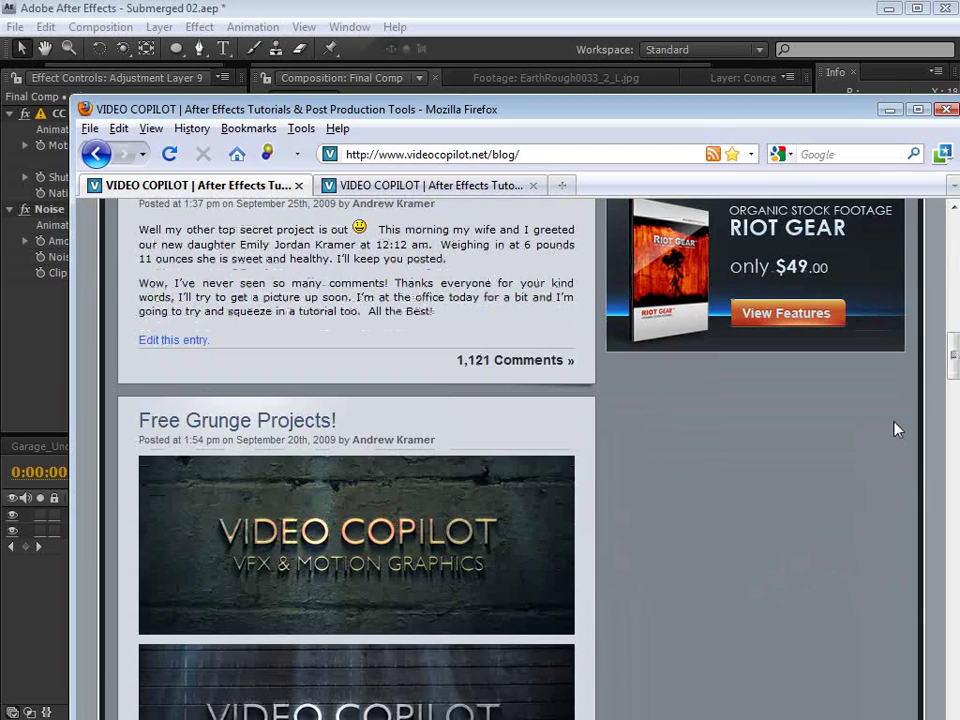
left_click_drag(952, 356, 949, 258)
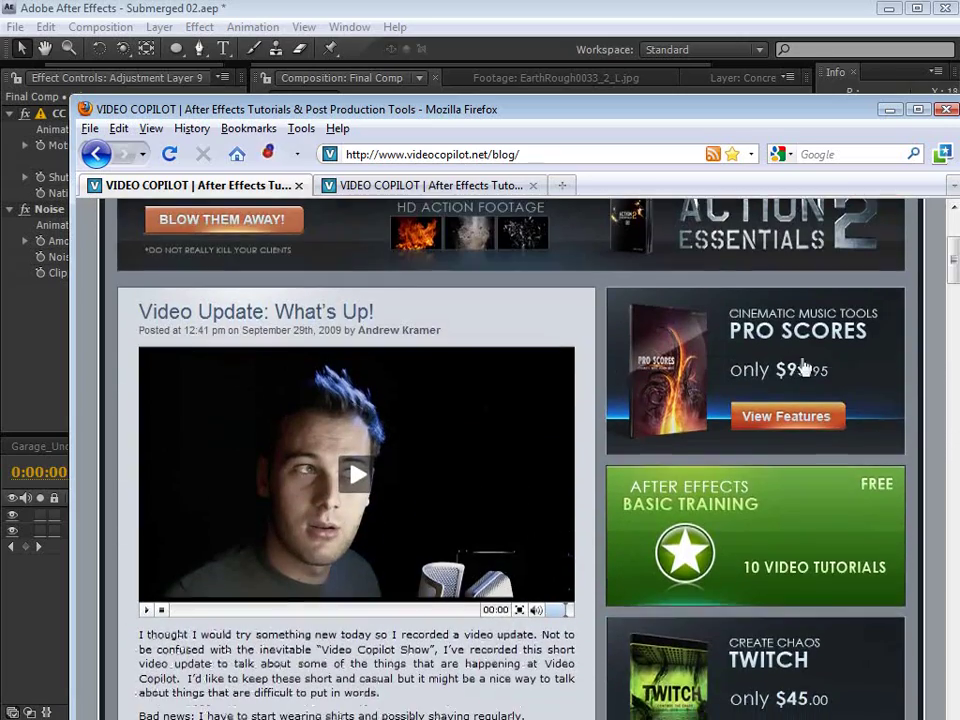
scroll(945, 270, "up", 2)
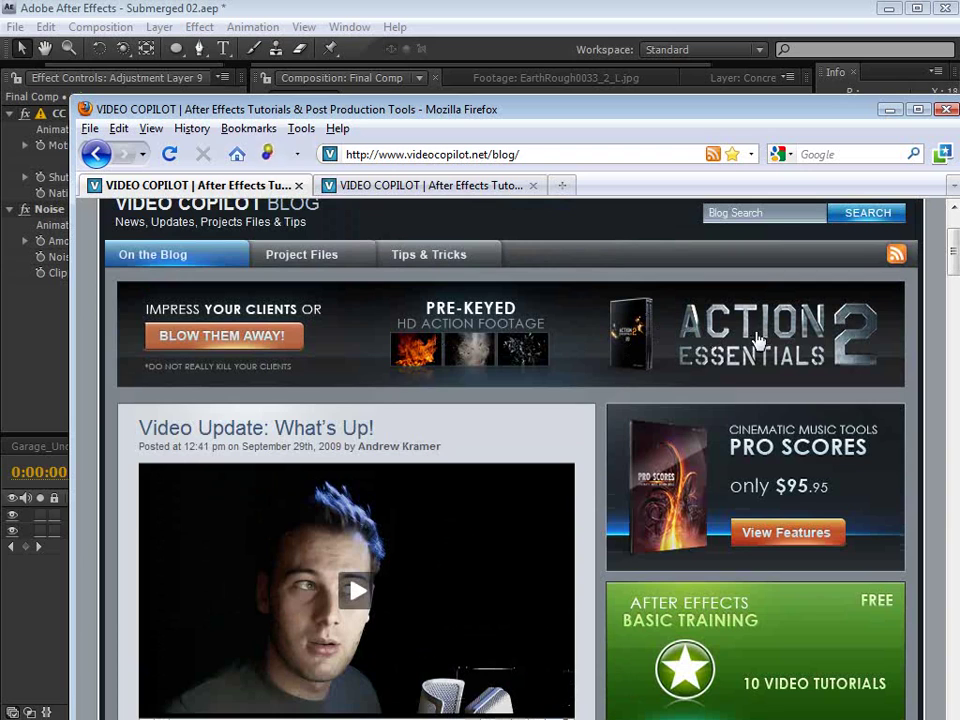
left_click(322, 12)
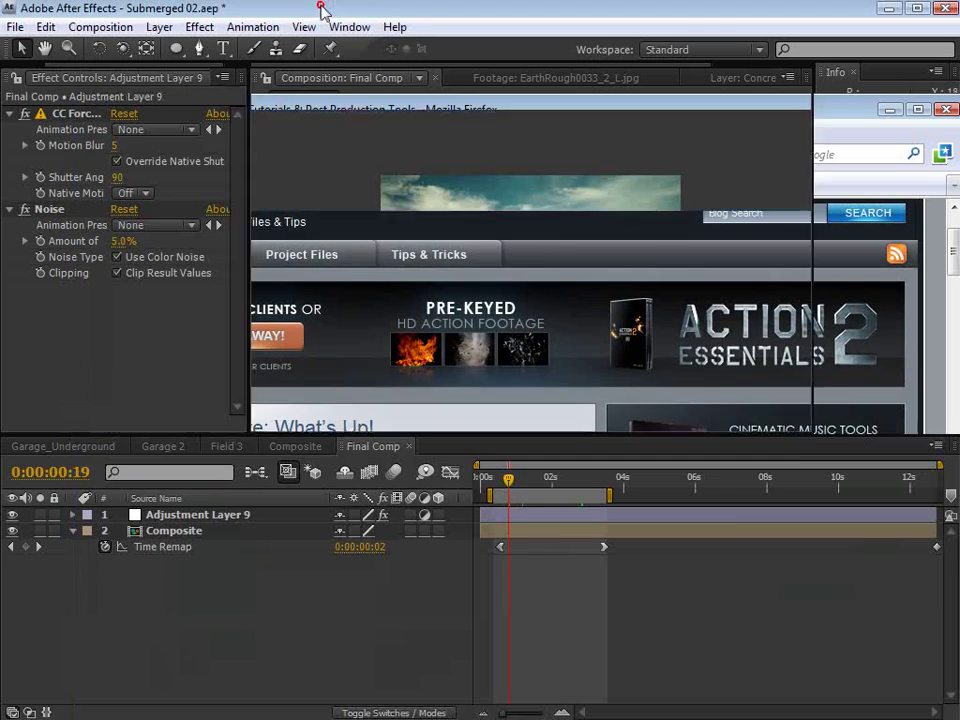